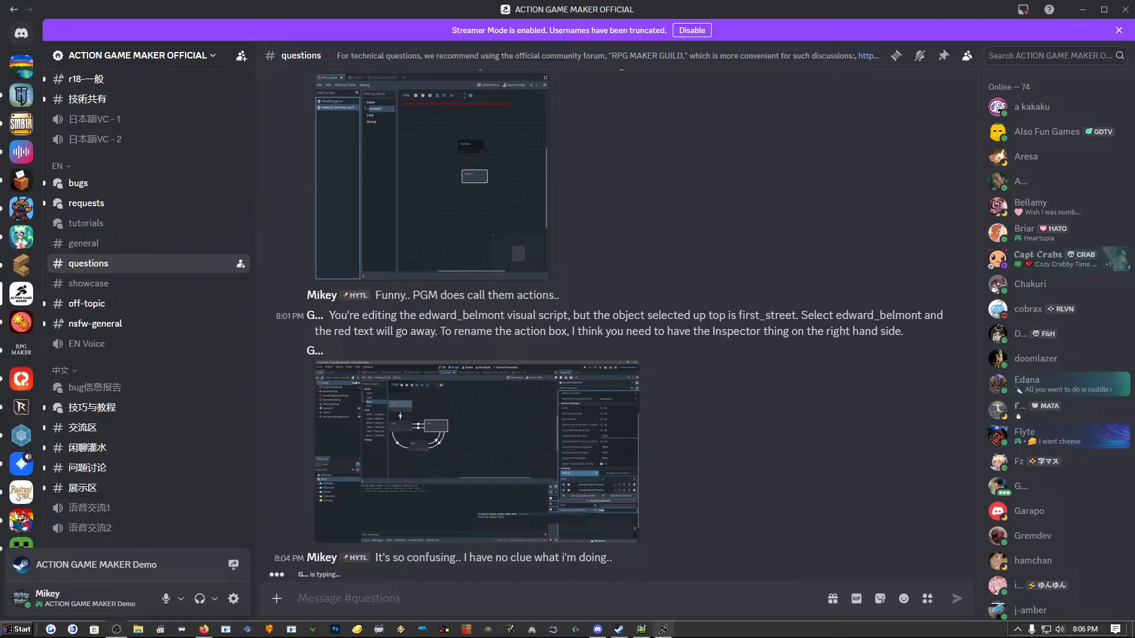
Check the live "Figuring out Action Game Maker. LIVE" broadcast and its stream settings in YouTube Studio, then close its window.
click(664, 630)
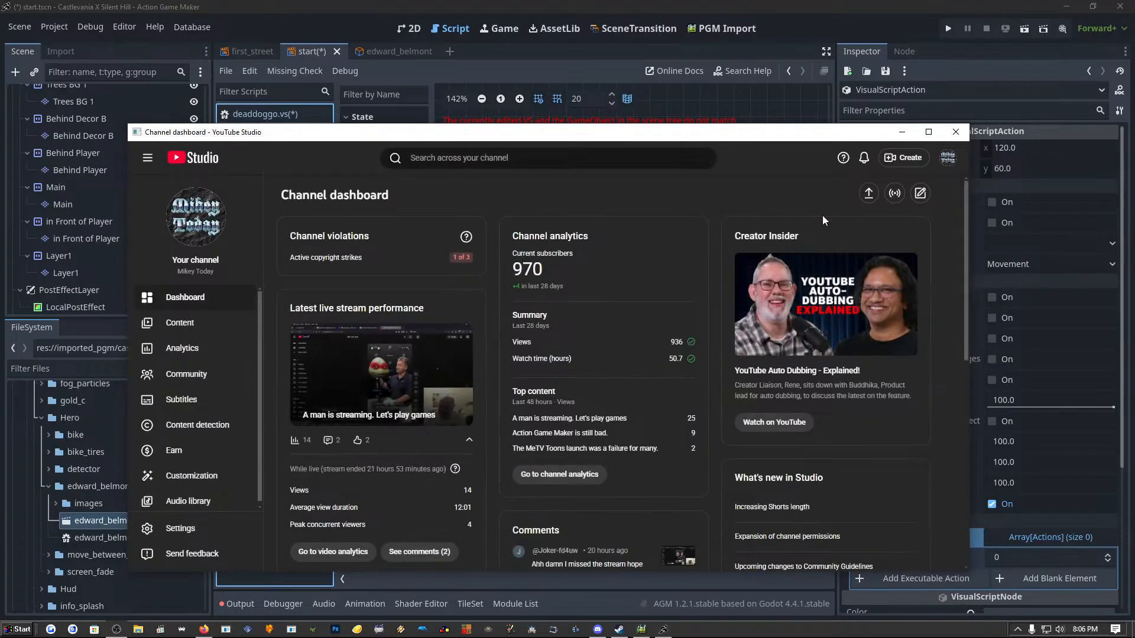
click(896, 194)
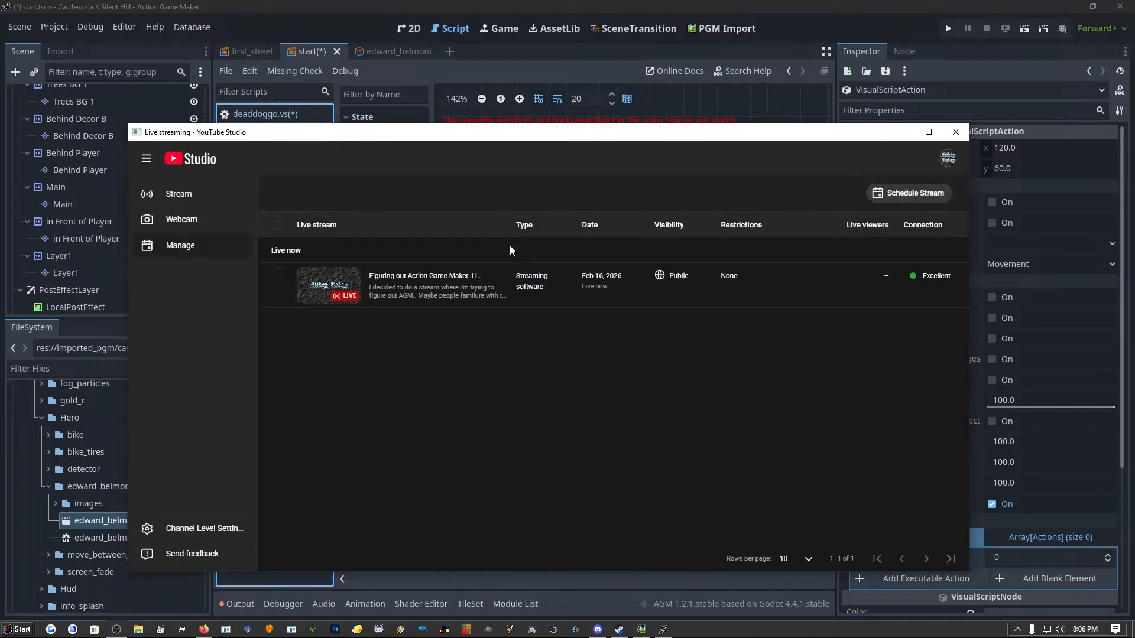
click(437, 278)
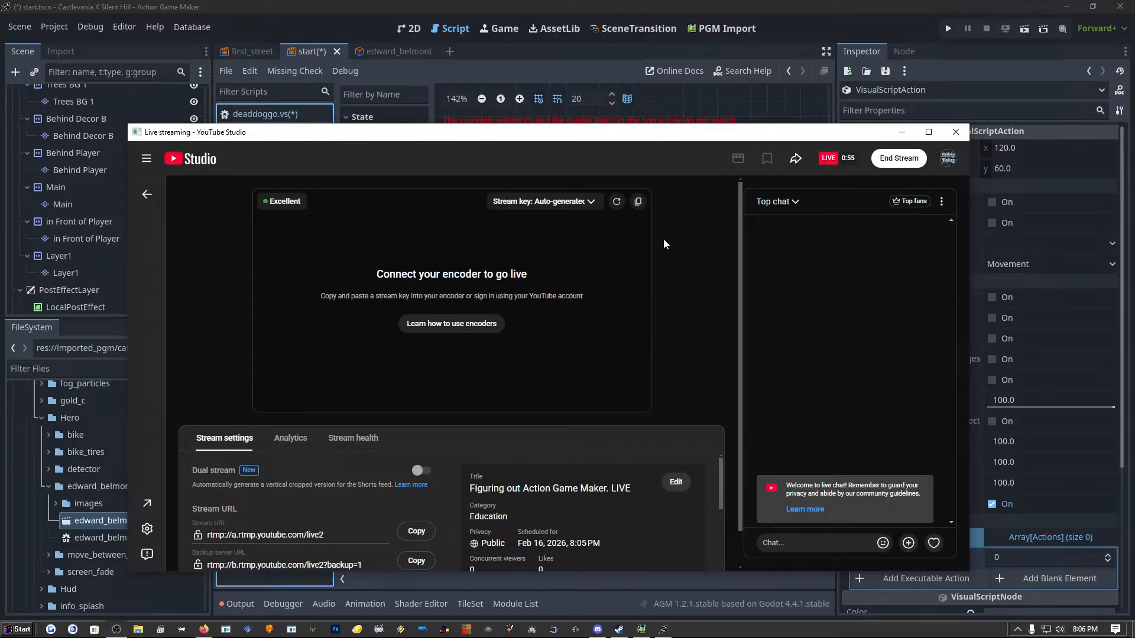
scroll(594, 424, down, 1)
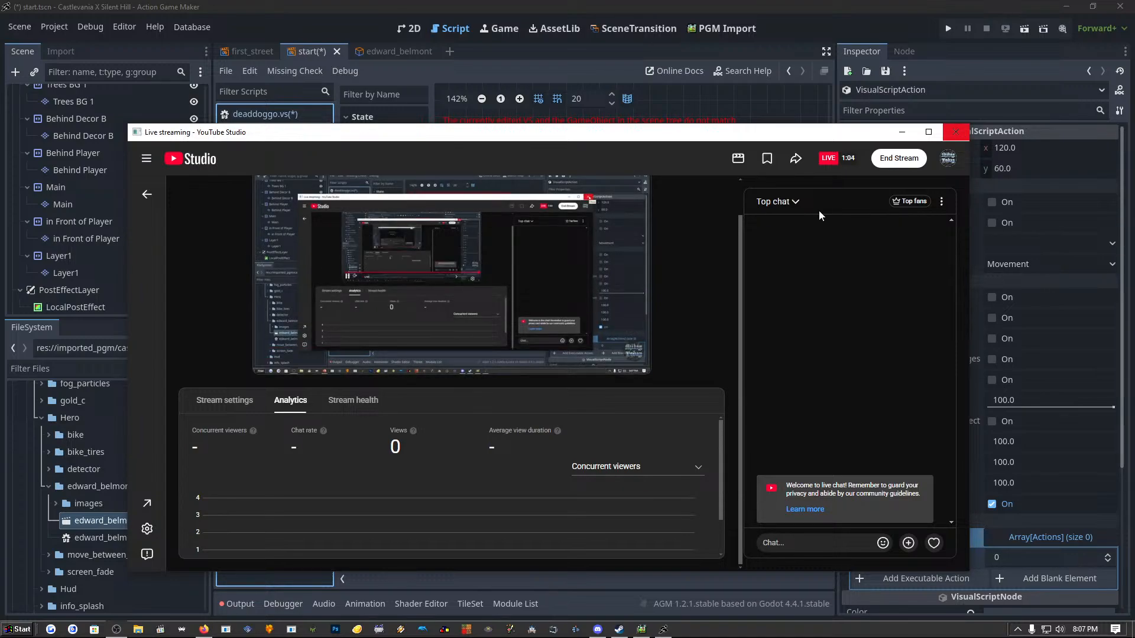
click(253, 402)
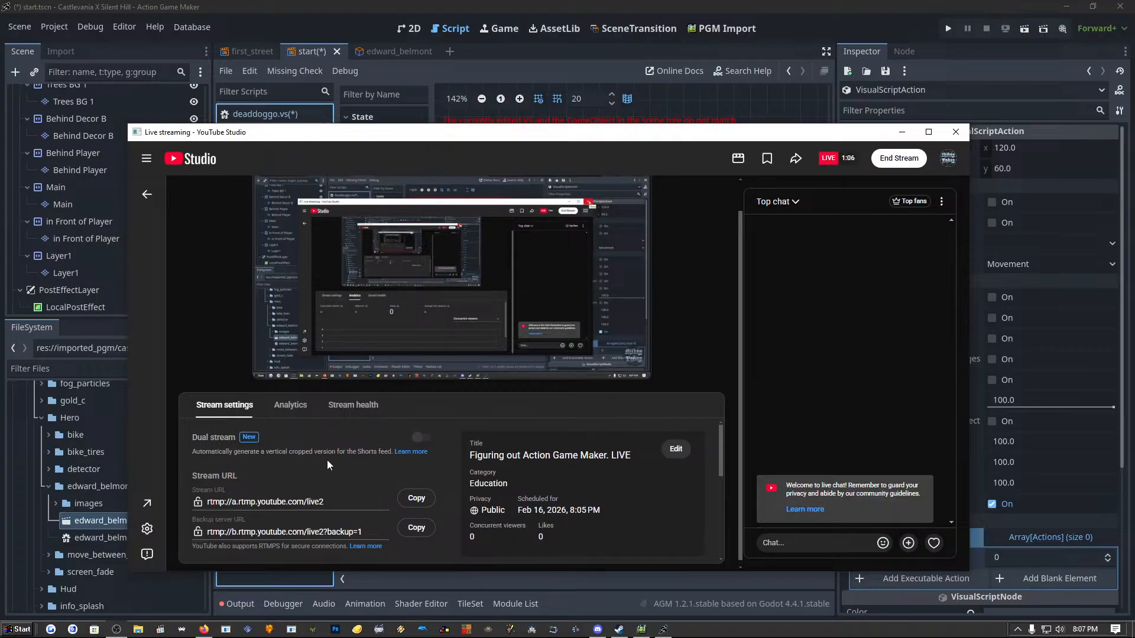
click(956, 132)
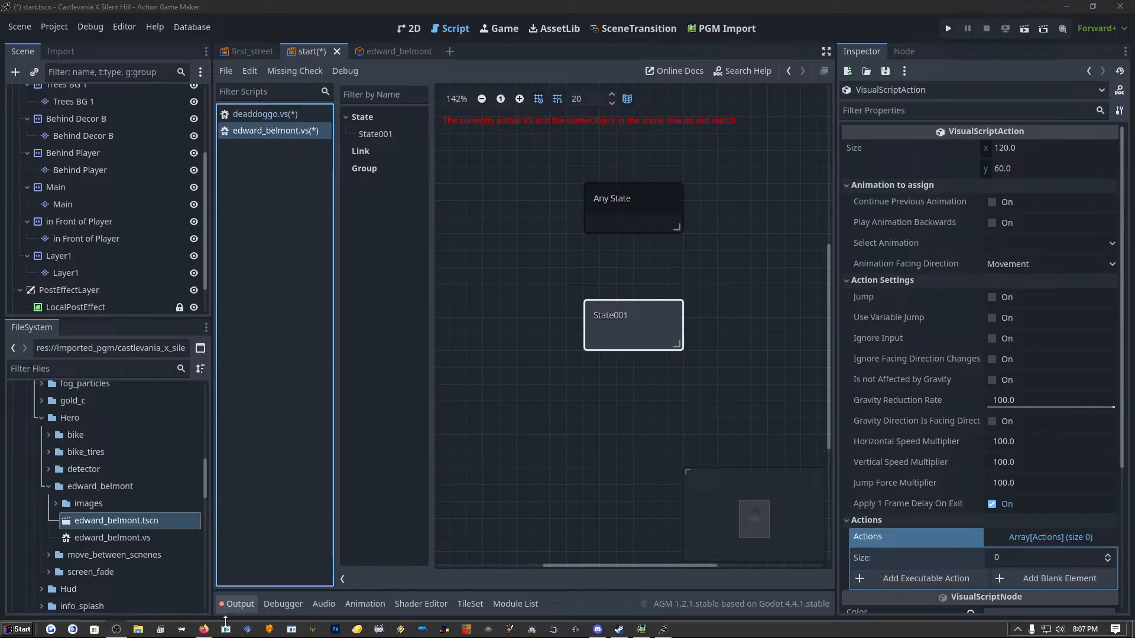
Switch to the browser and open the signed-in account's own YouTube channel page to find the live stream.
click(204, 629)
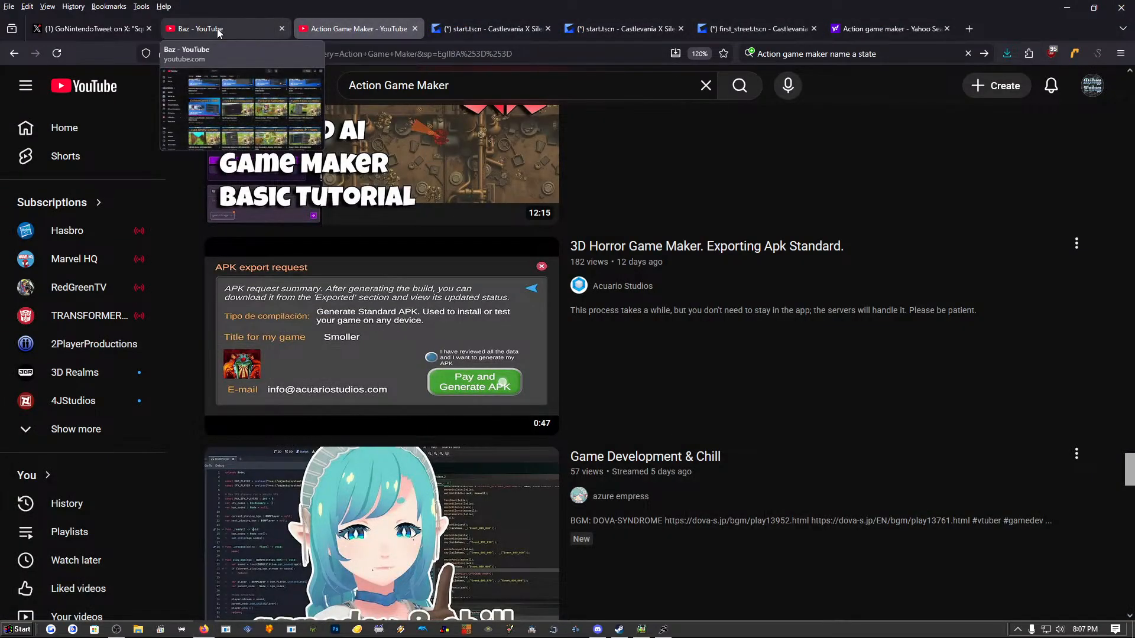
click(224, 28)
click(364, 29)
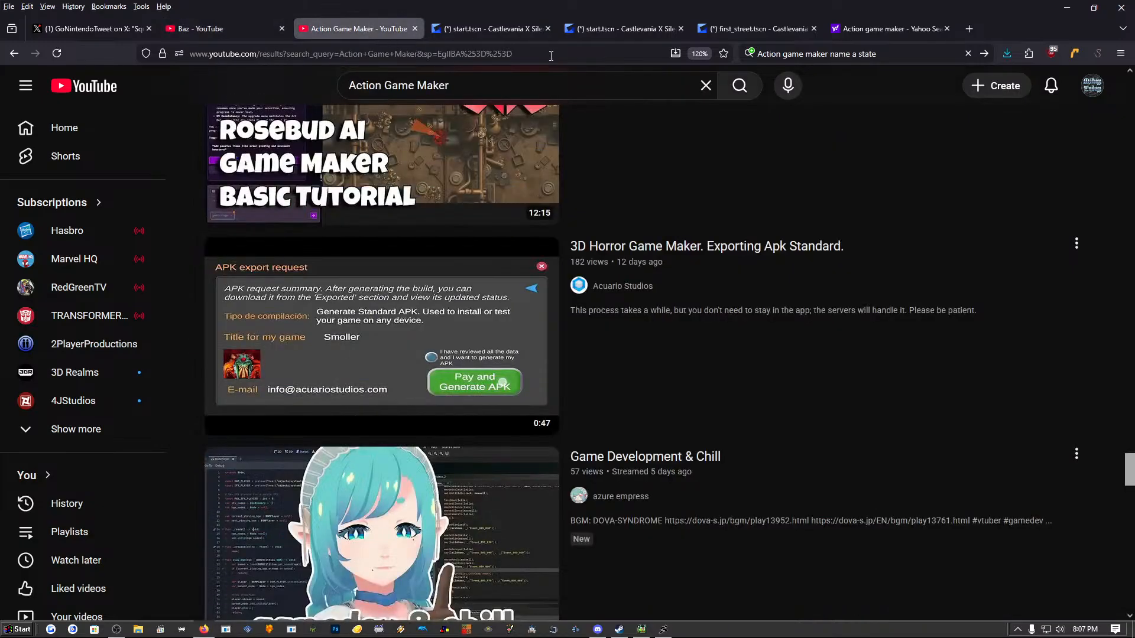
click(1091, 86)
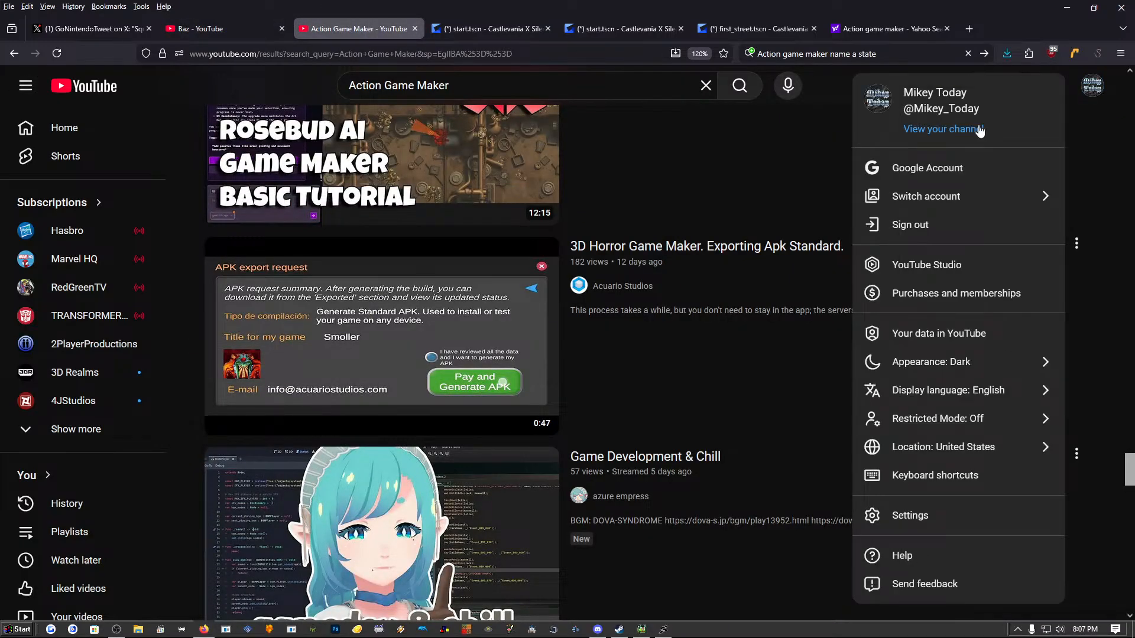
click(978, 131)
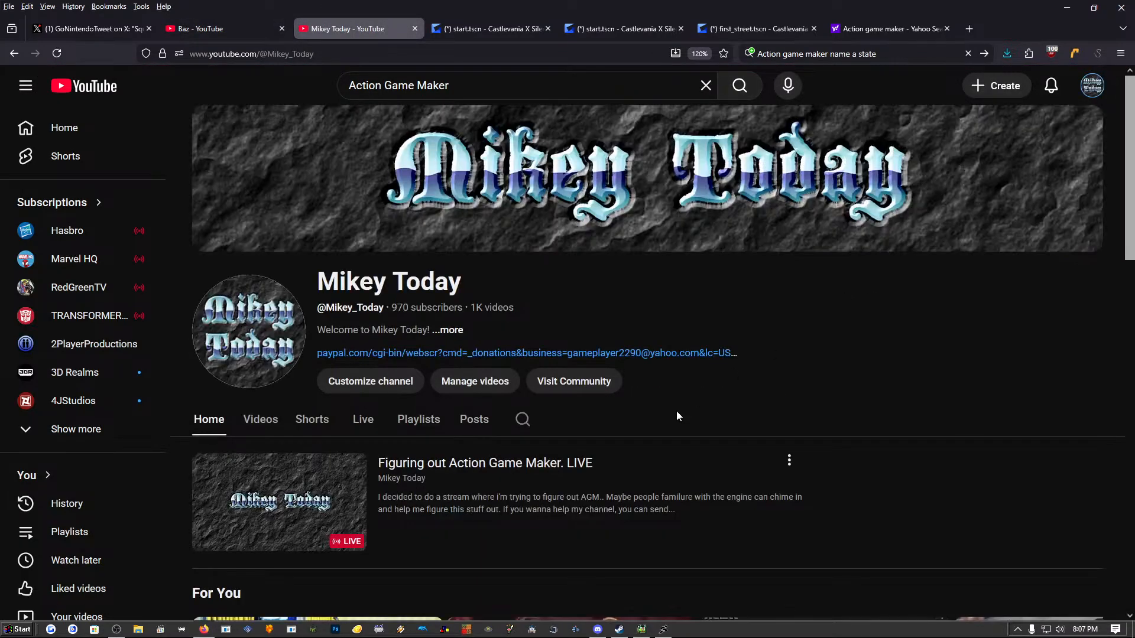
scroll(684, 485, down, 2)
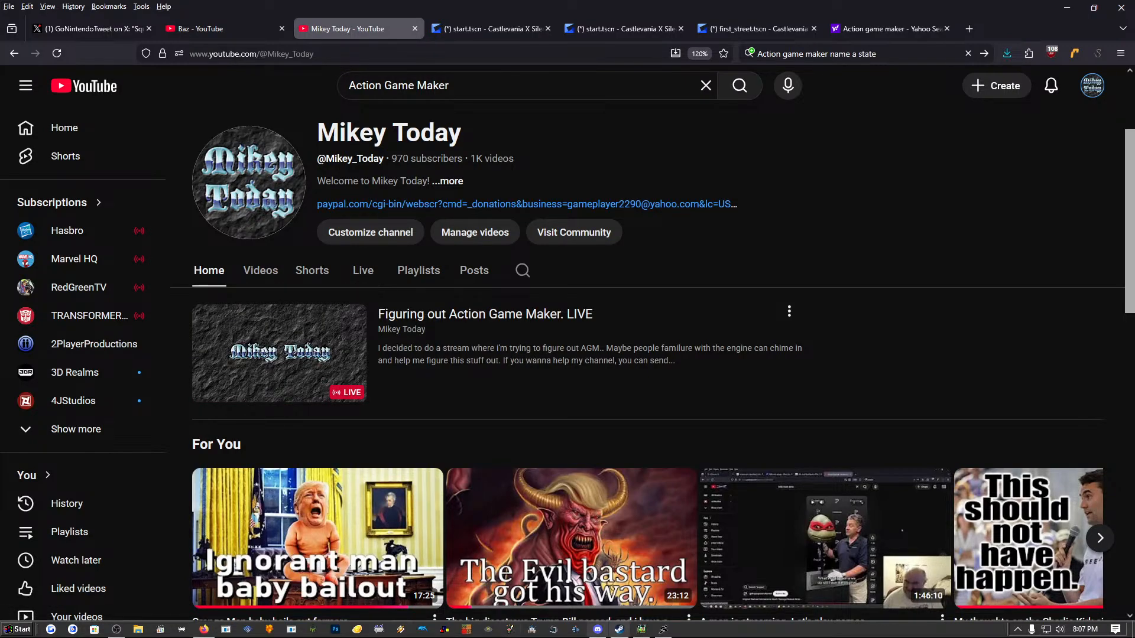
In Discord's #questions, write "Well that's what i'm trying to do now.. just.. start with what i start with in PGM.. and even that's confusing.".
click(598, 630)
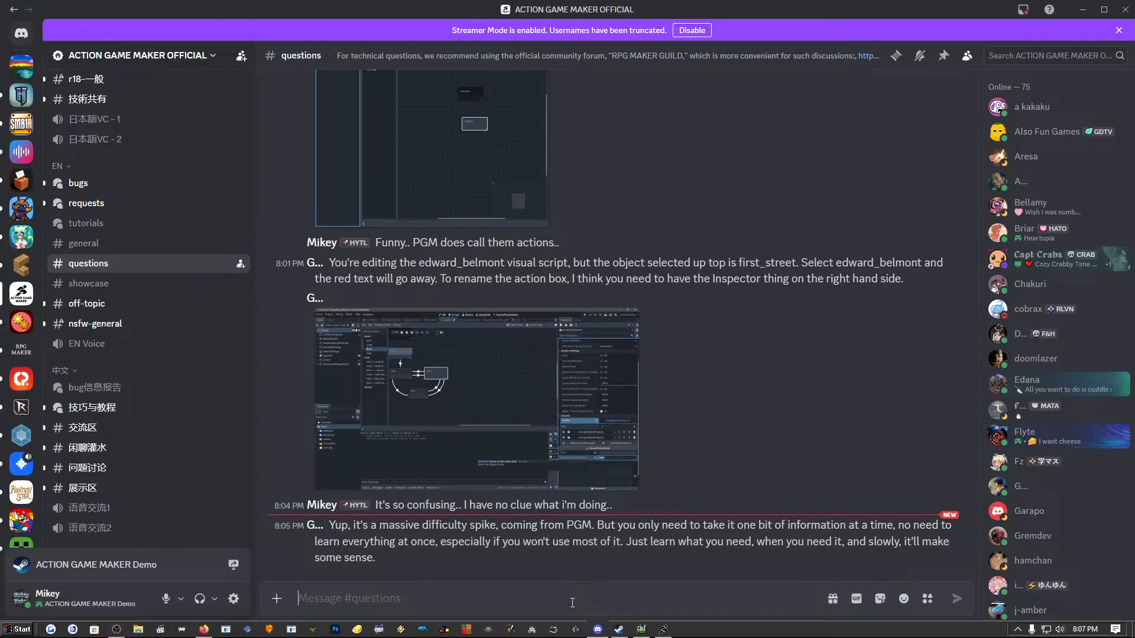
text(Well that's what i'm t)
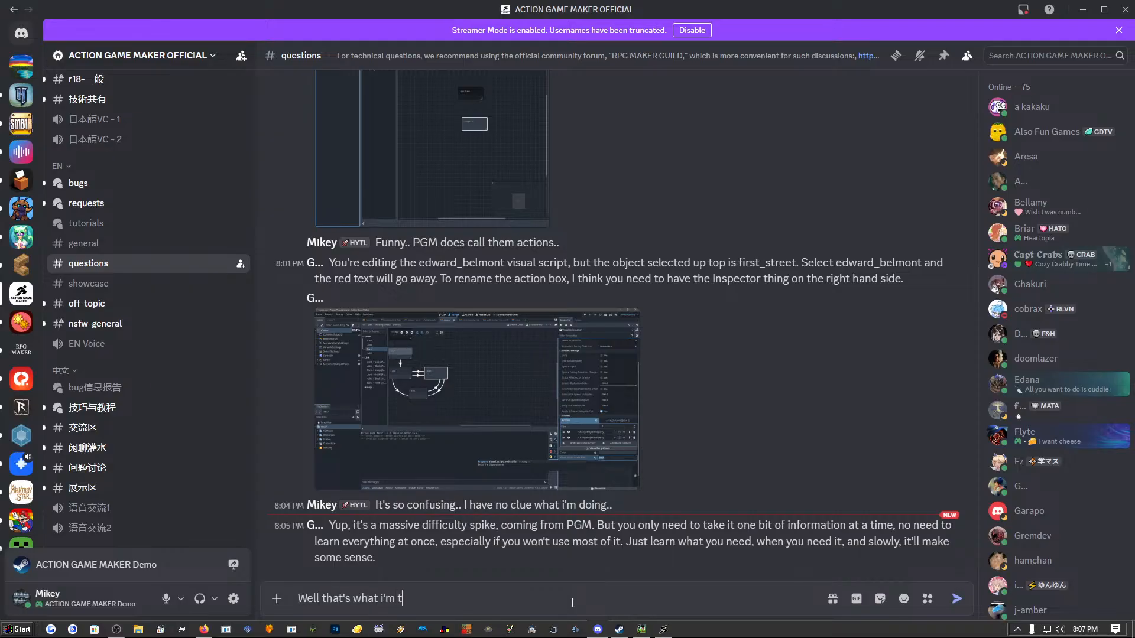
text(rying to do now.. just.. start wit)
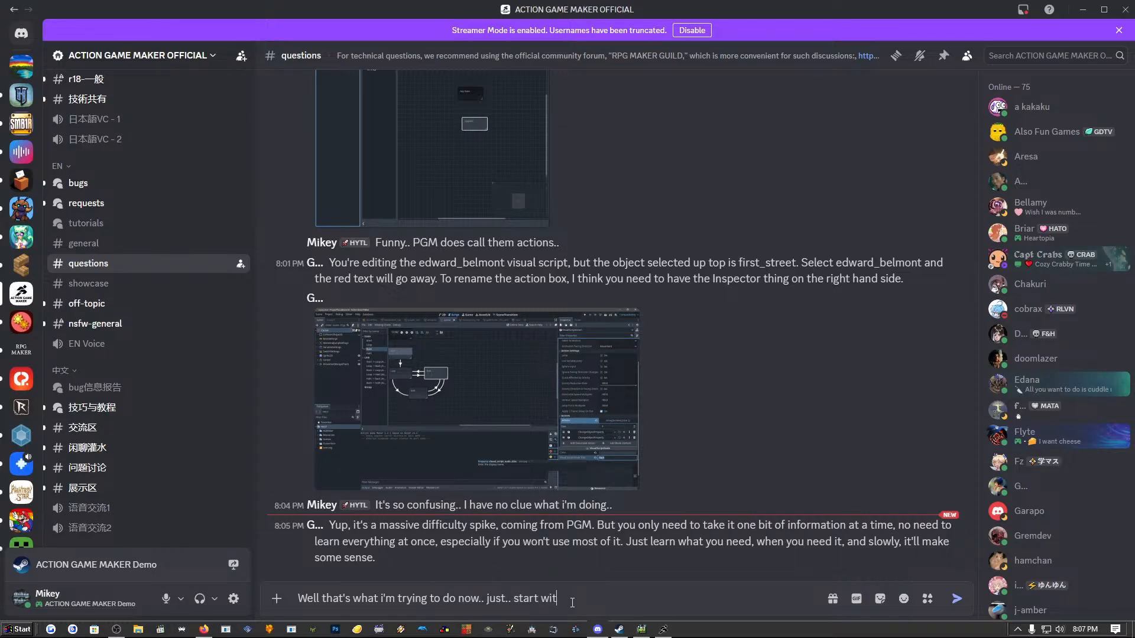
text(h what i start with in PGM.. and even th)
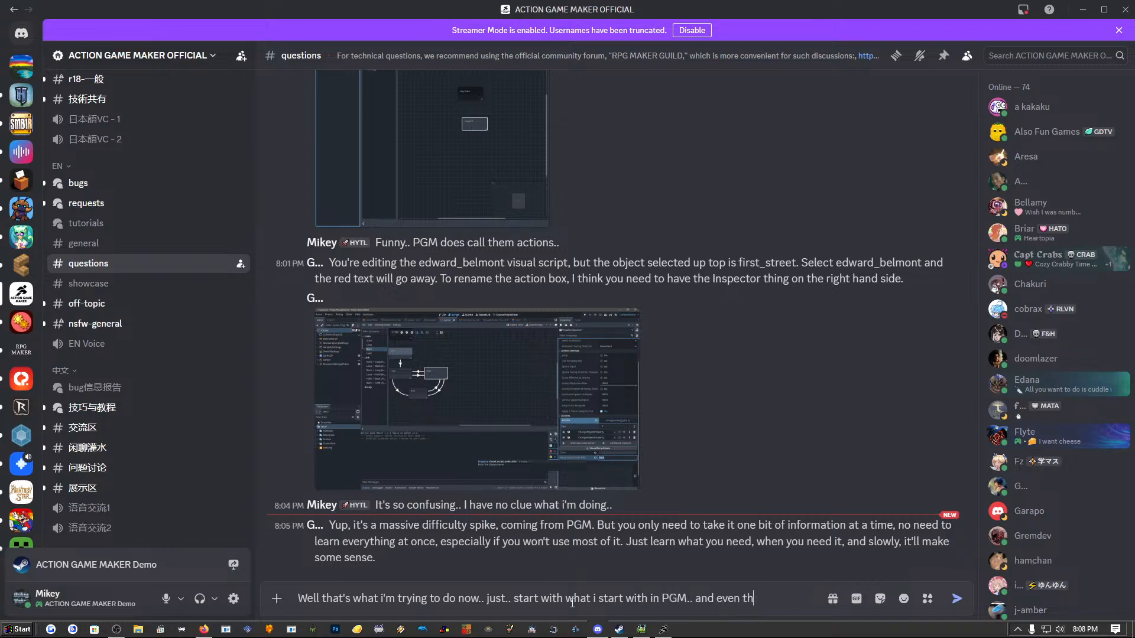
text(at's confusing.)
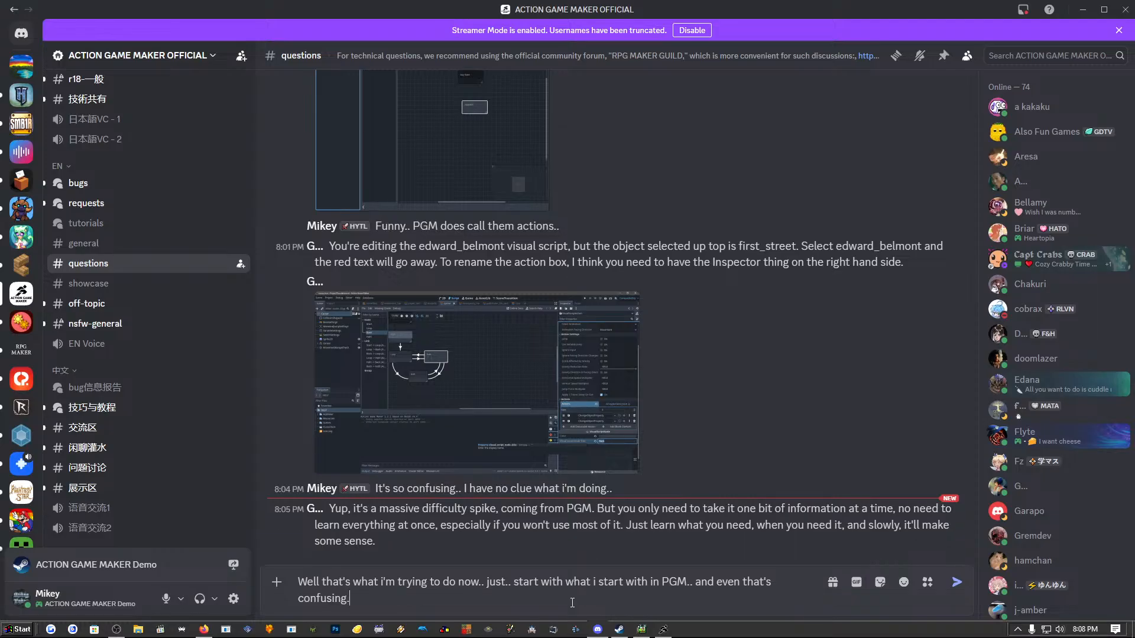
Continue the unsent message with "Having everything in one clostrophobic area like that doesn't help.. everything was organized more".
text( Having everything in o)
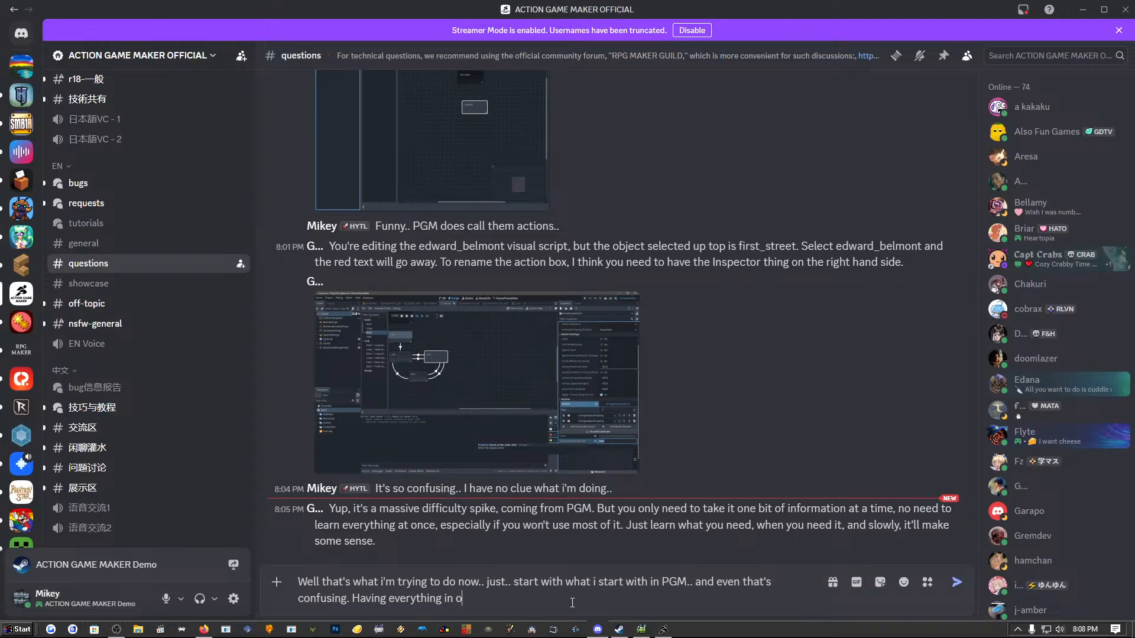
text(ne clostrophobic area like that do)
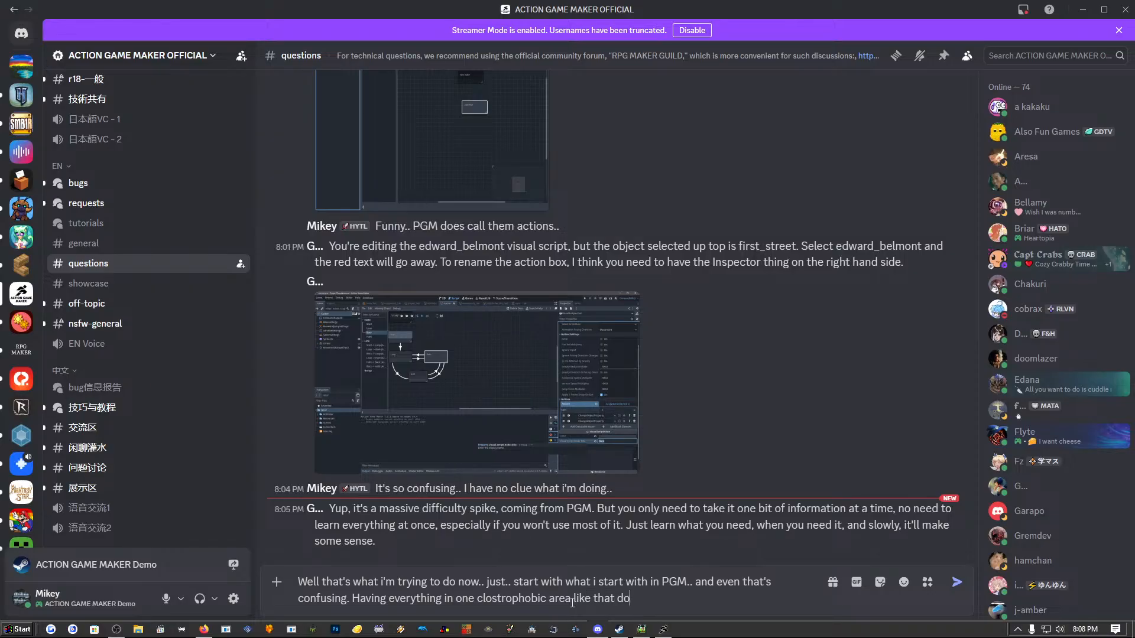
text(esn't help.. everything was or)
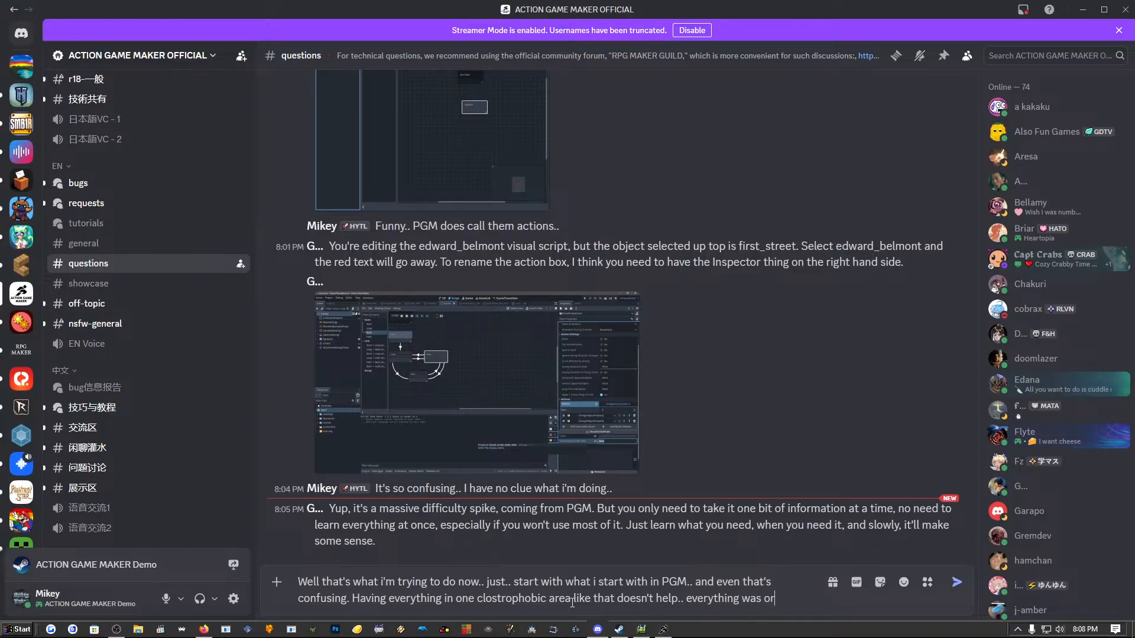
text(ganized more )
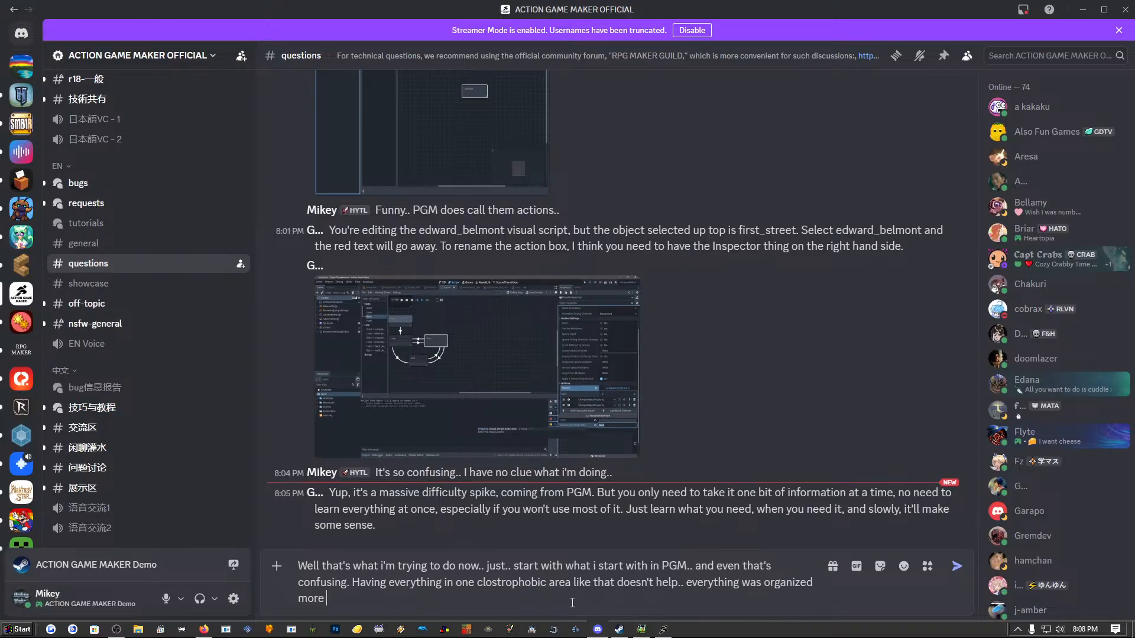
Finish that sentence of the message with "in PGM.. the seperate tabs at the top was actually a good thing IMO.".
text(in PGM.. the seperate tabs)
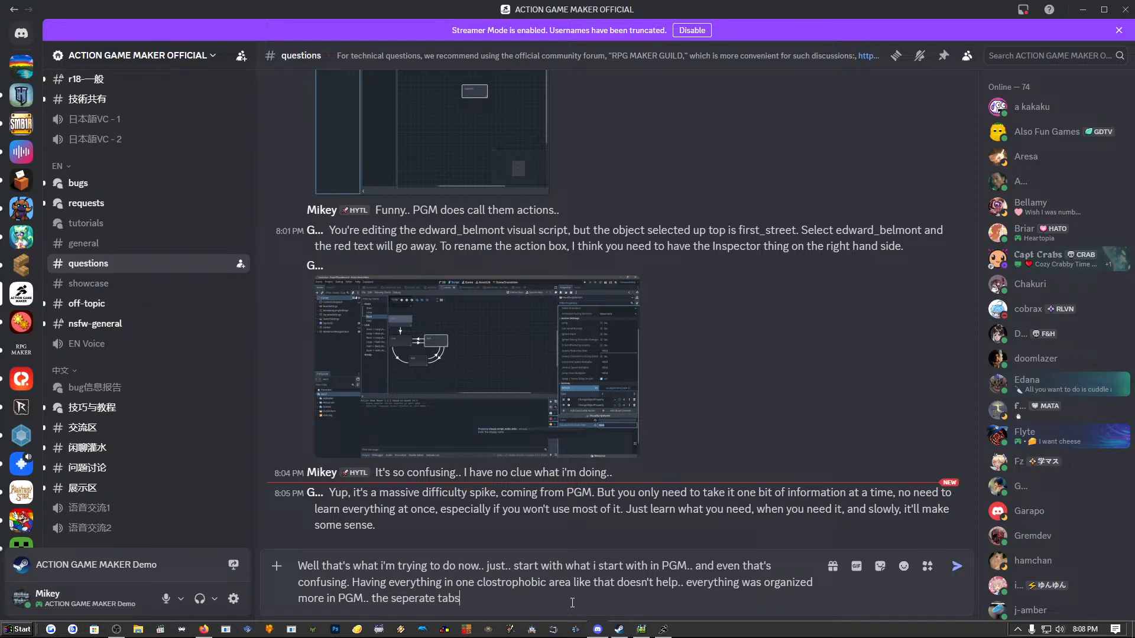
text( at the top was ac)
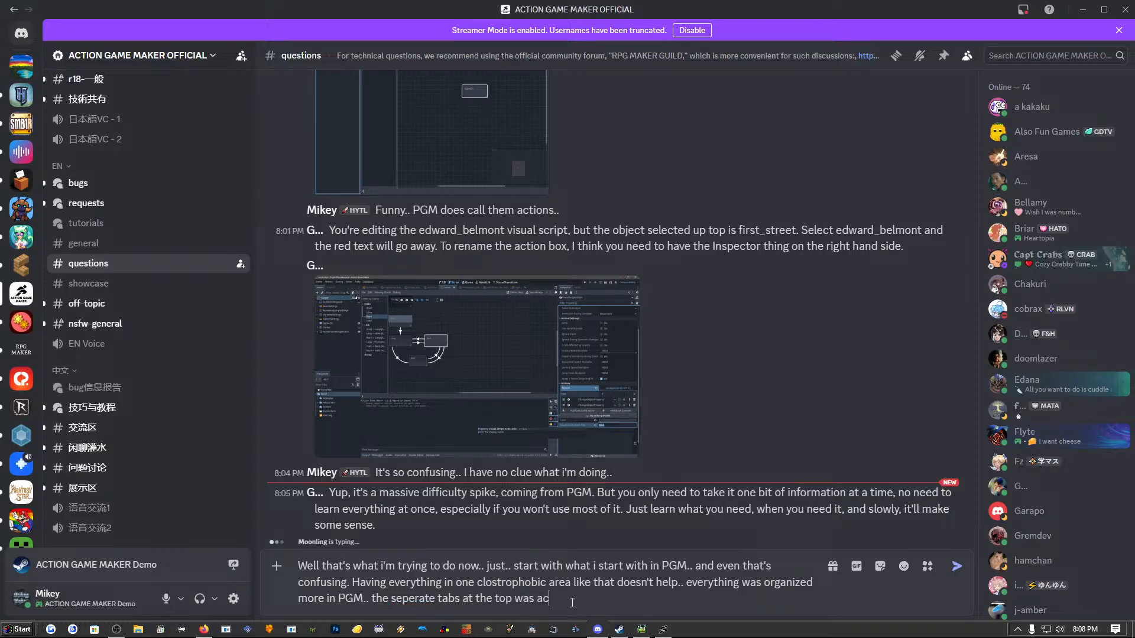
text(tually a good thing..)
key(BackSpace)
key(BackSpace)
text(IMO.)
Correct the two misspelled words in the message draft to "claustrophobic" and "separate" using the spelling suggestions.
right_click(501, 585)
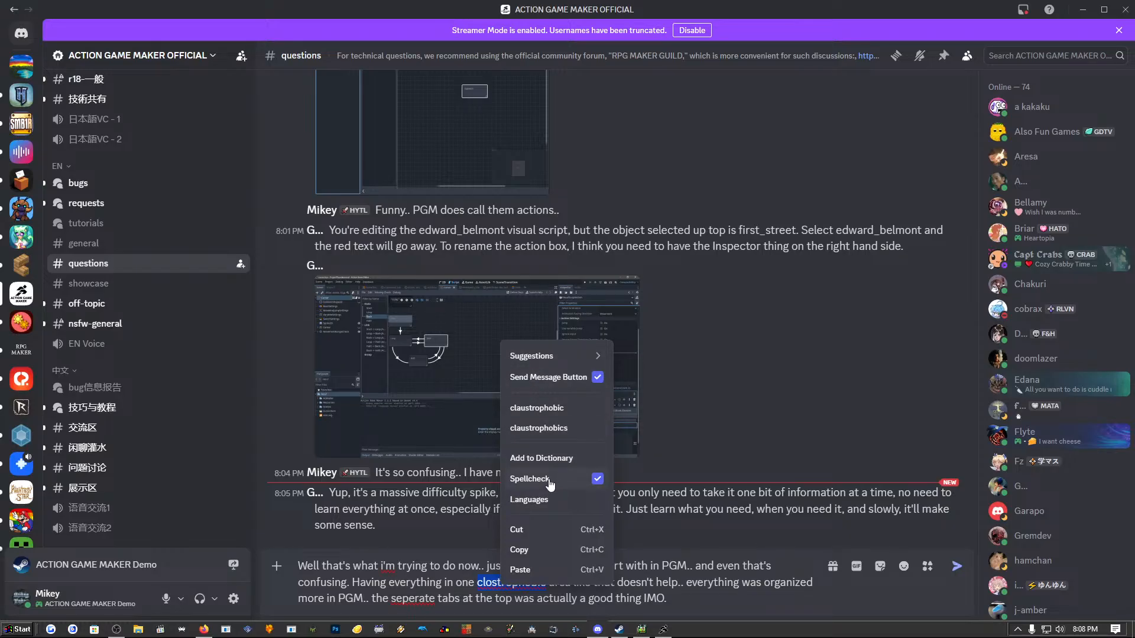
click(542, 417)
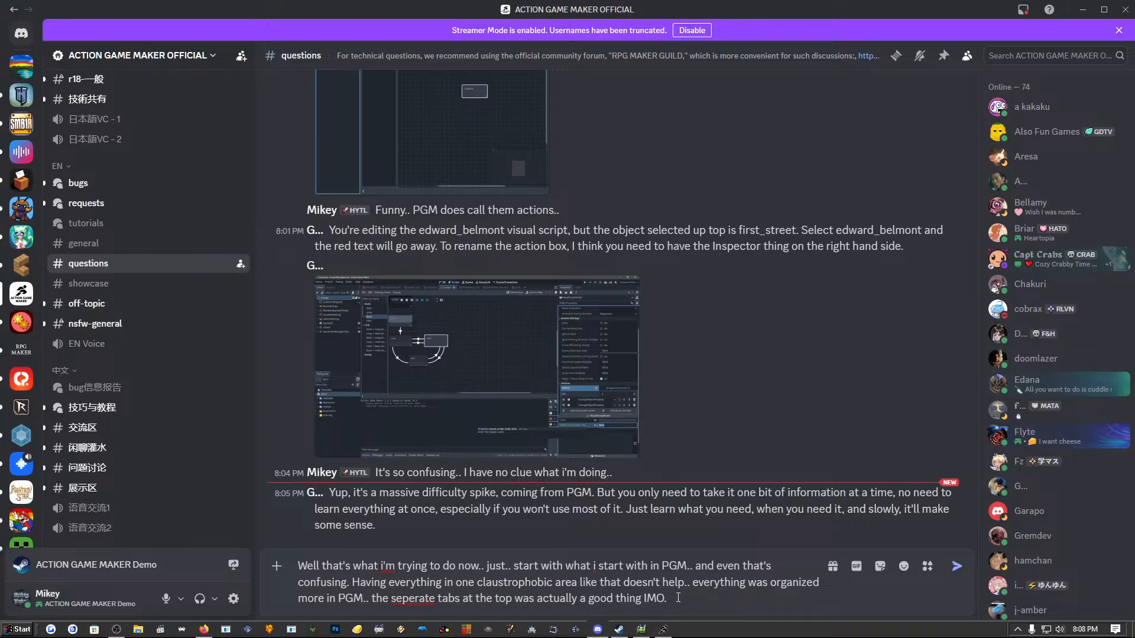
right_click(420, 600)
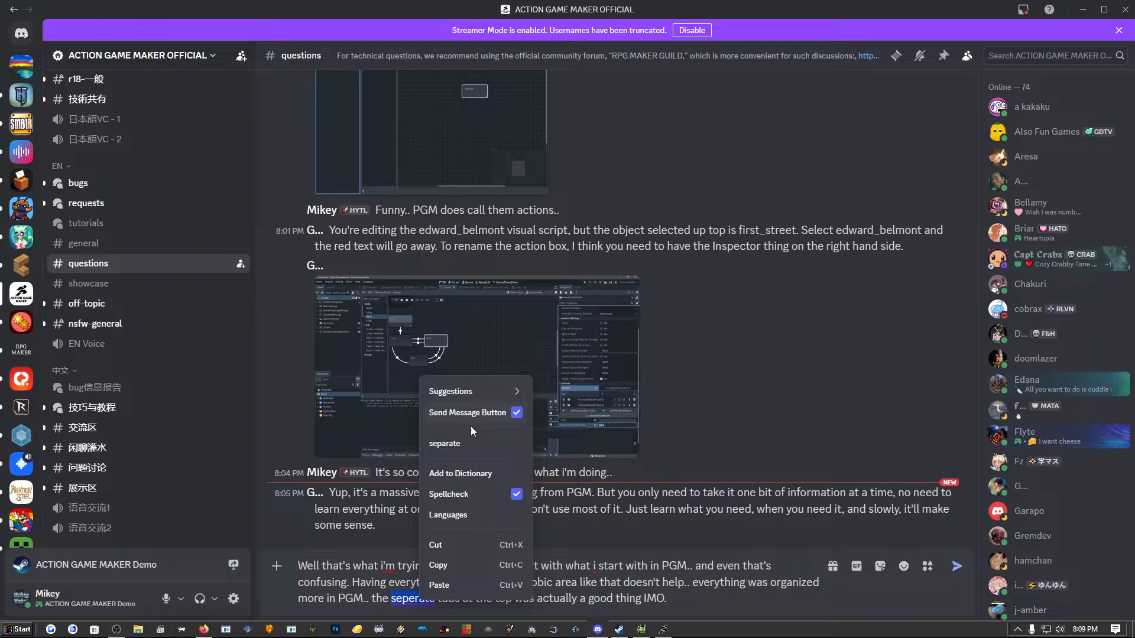
click(455, 445)
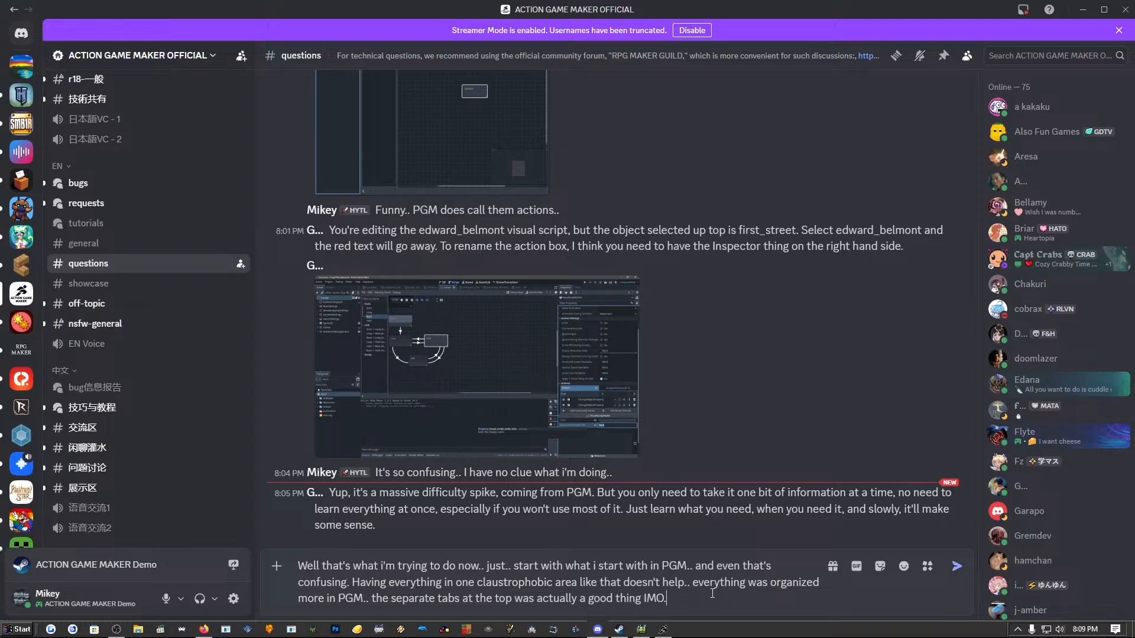
Append "I'm streaming it now seeing if anyone can walk me through this.." to the draft and send the message.
text(I'm streaming it now seeing if any)
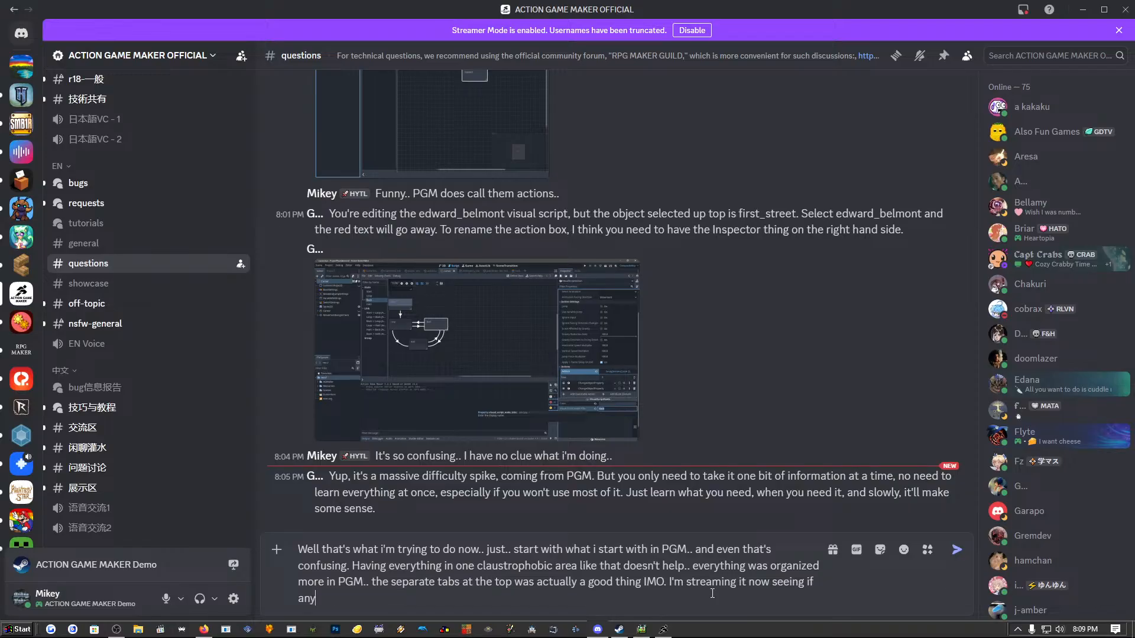
text(one can walk me through )
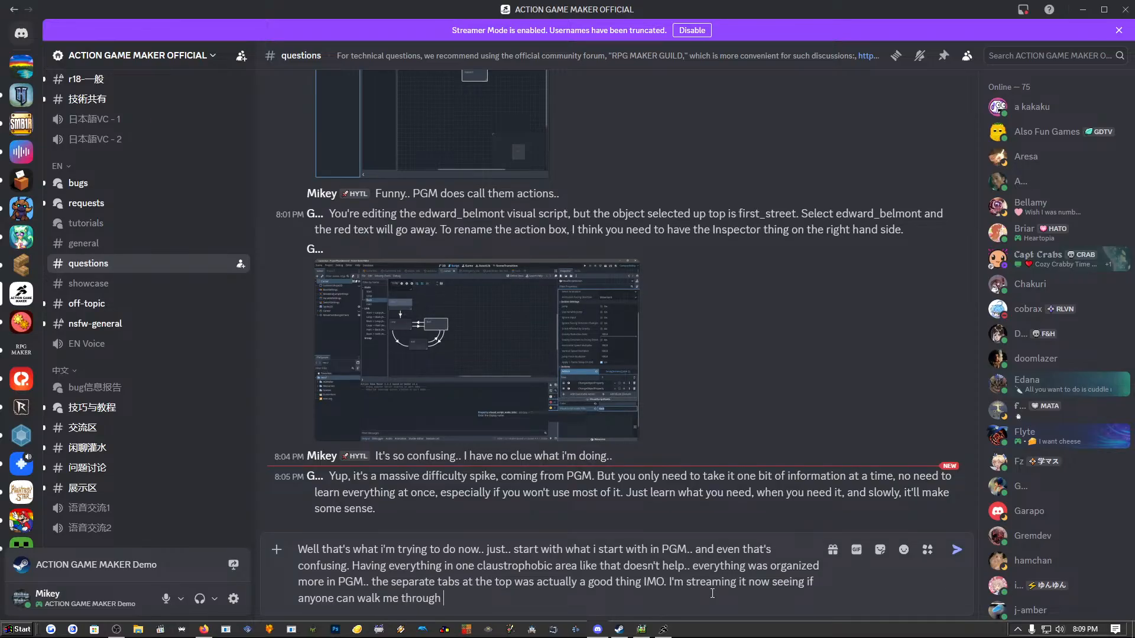
text(this..)
key(Return)
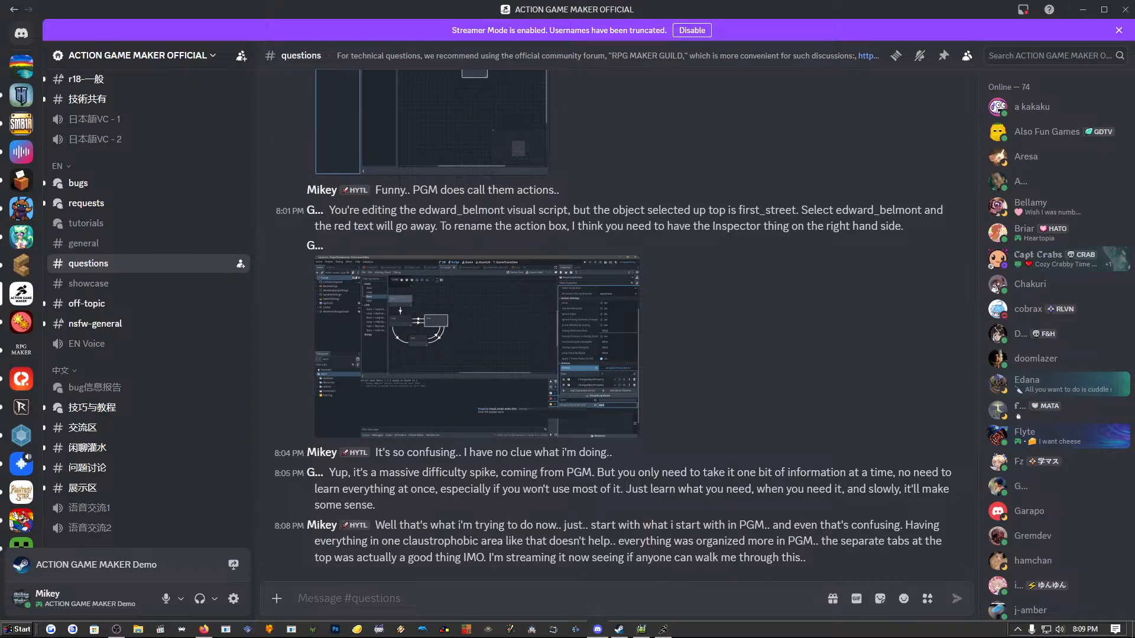
Switch to Action Game Maker and examine the commands available for the State001 box in the edward_belmont visual script.
click(664, 629)
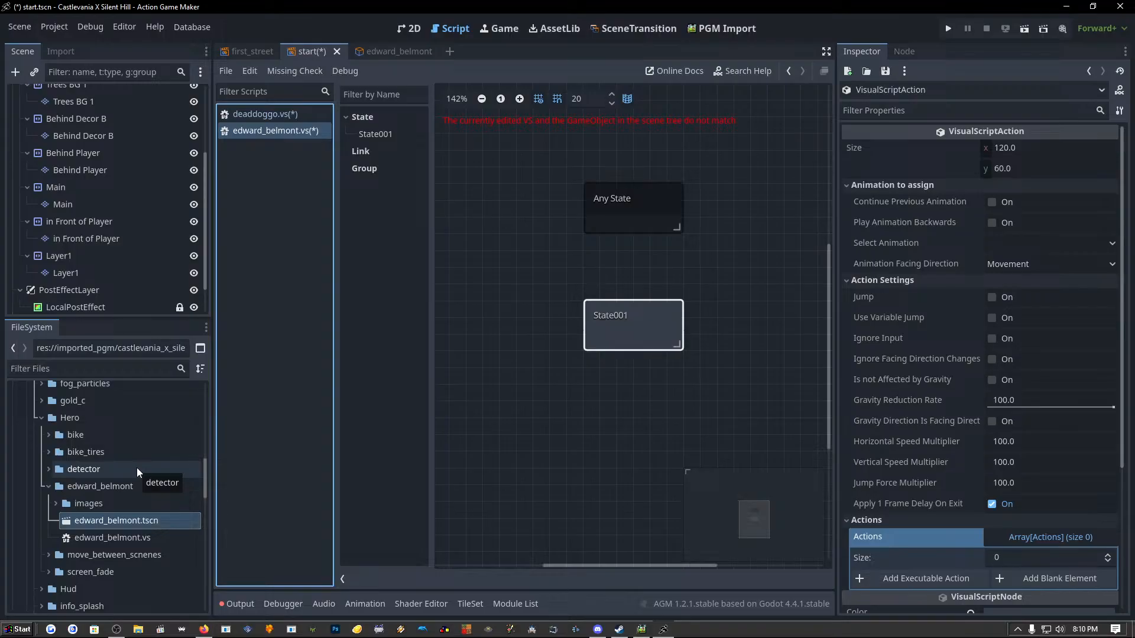
right_click(610, 317)
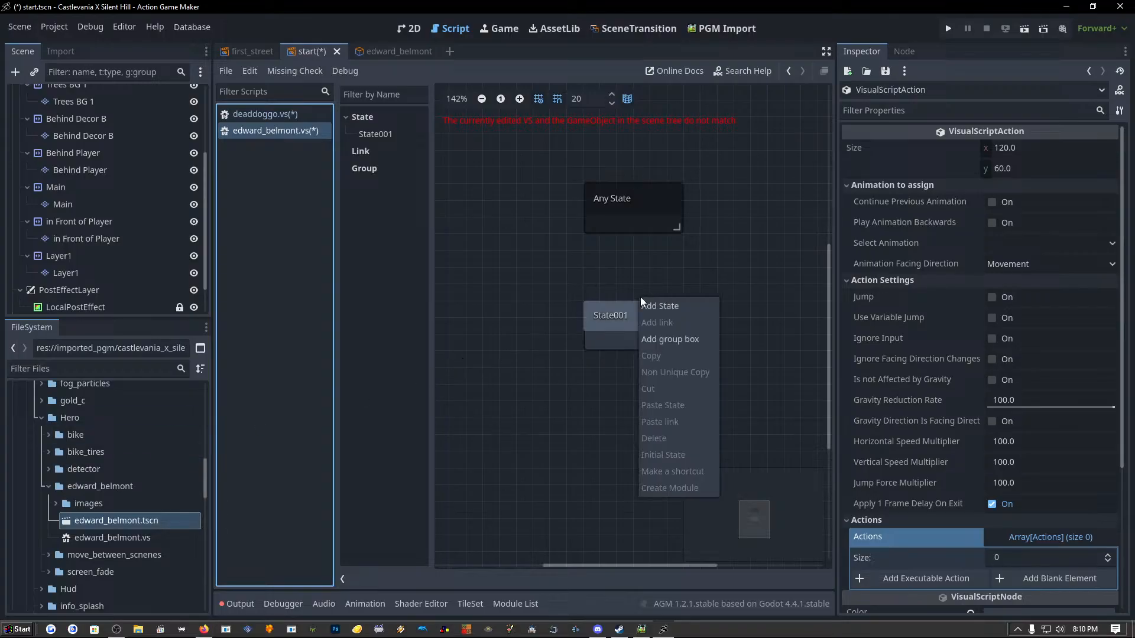
click(609, 314)
right_click(609, 314)
click(599, 313)
right_click(598, 313)
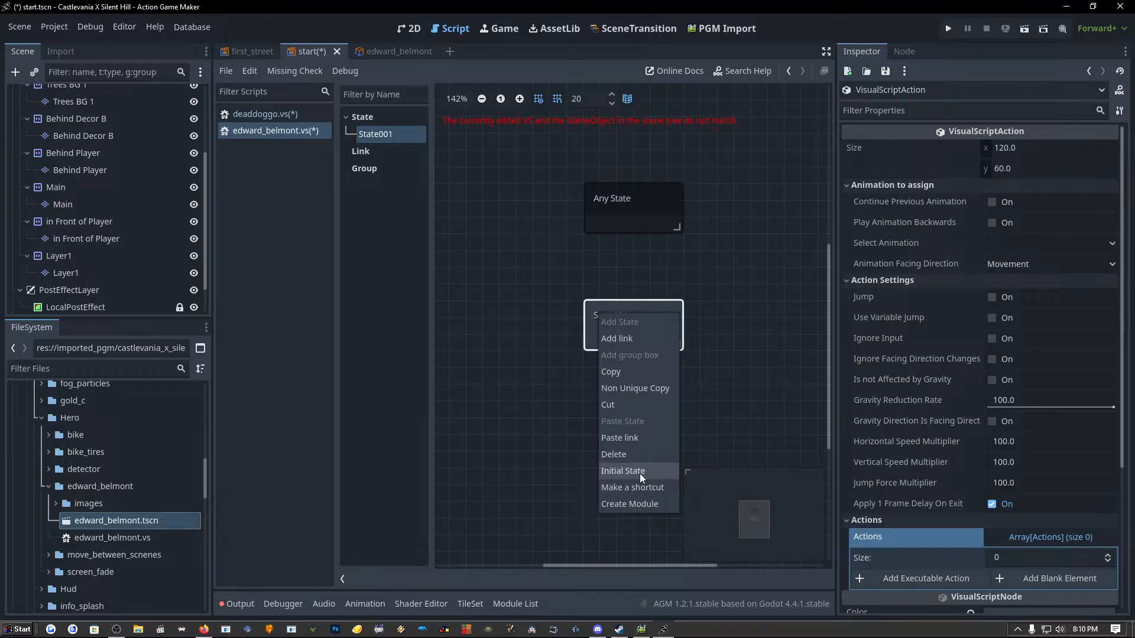
click(574, 378)
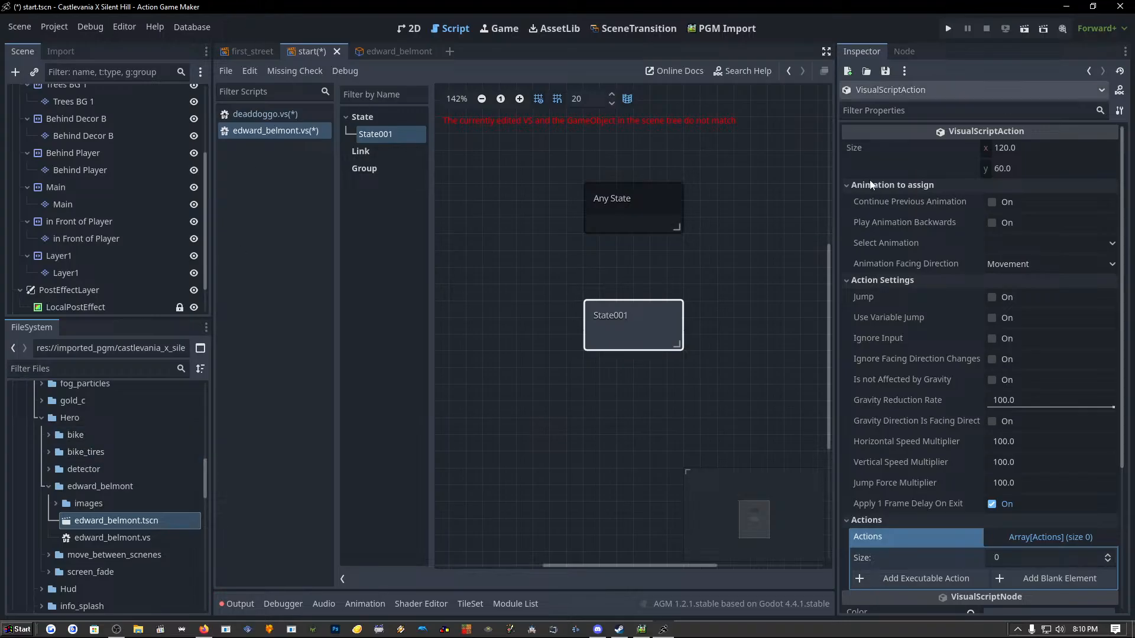
Switch to the web browser, copy the address of the YouTube live stream "Figuring out Action Game Maker. LIVE", and close its page.
click(203, 629)
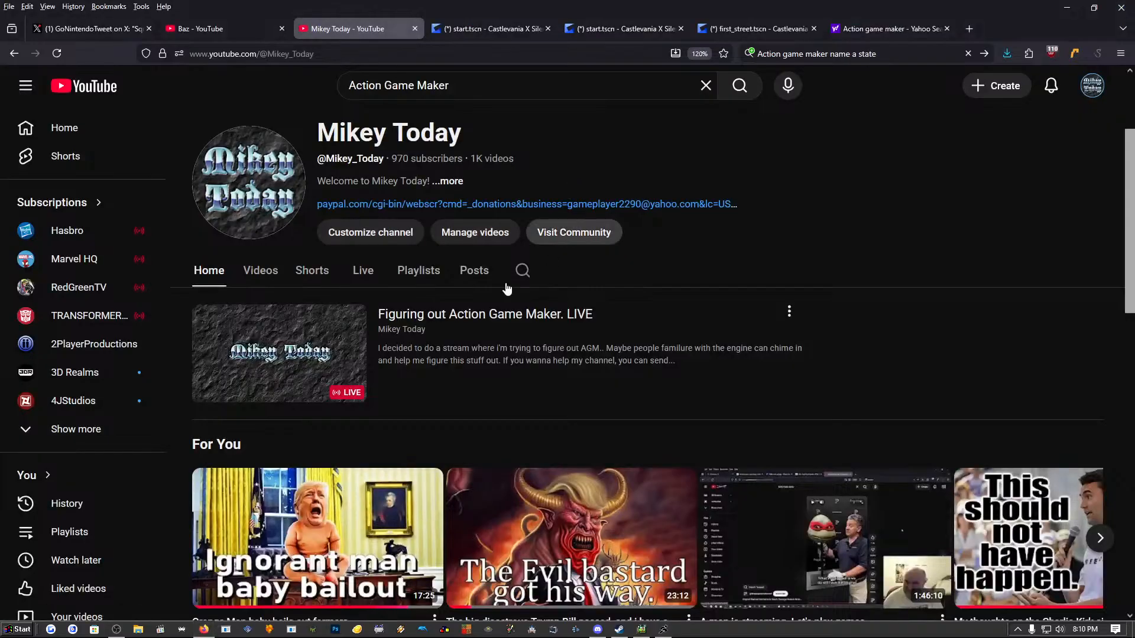
click(283, 355)
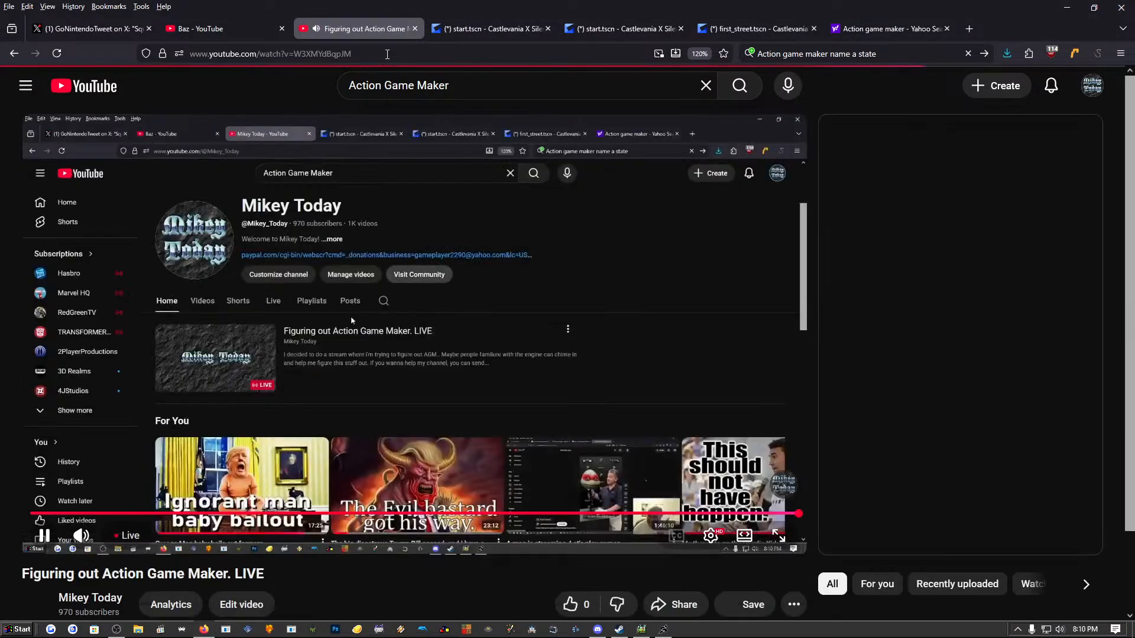
click(388, 54)
key(ctrl+c)
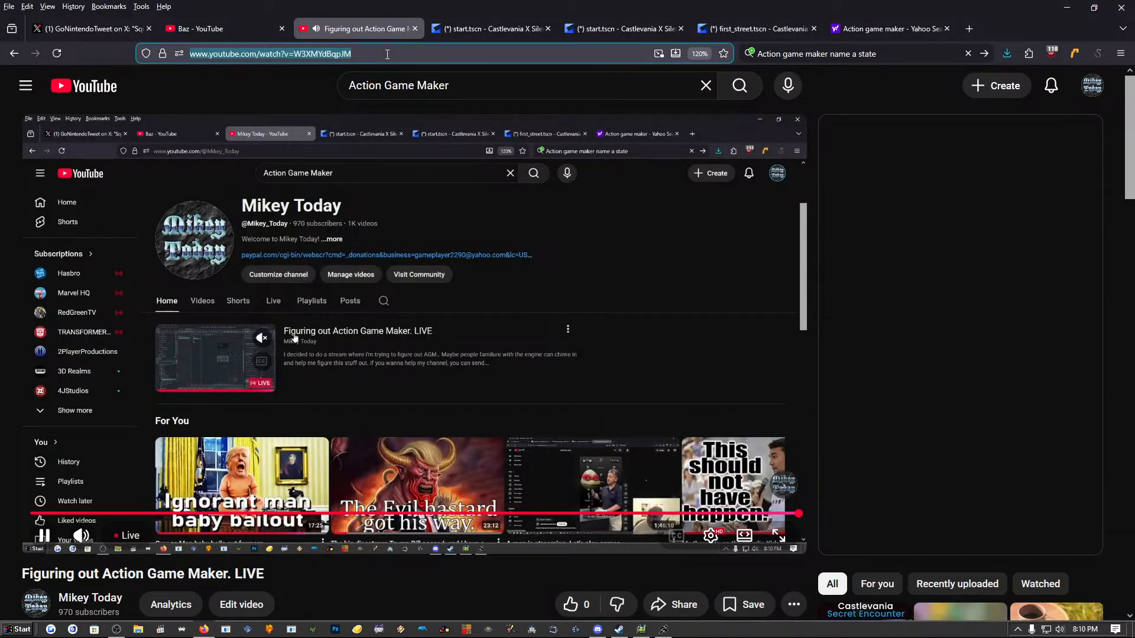
click(416, 29)
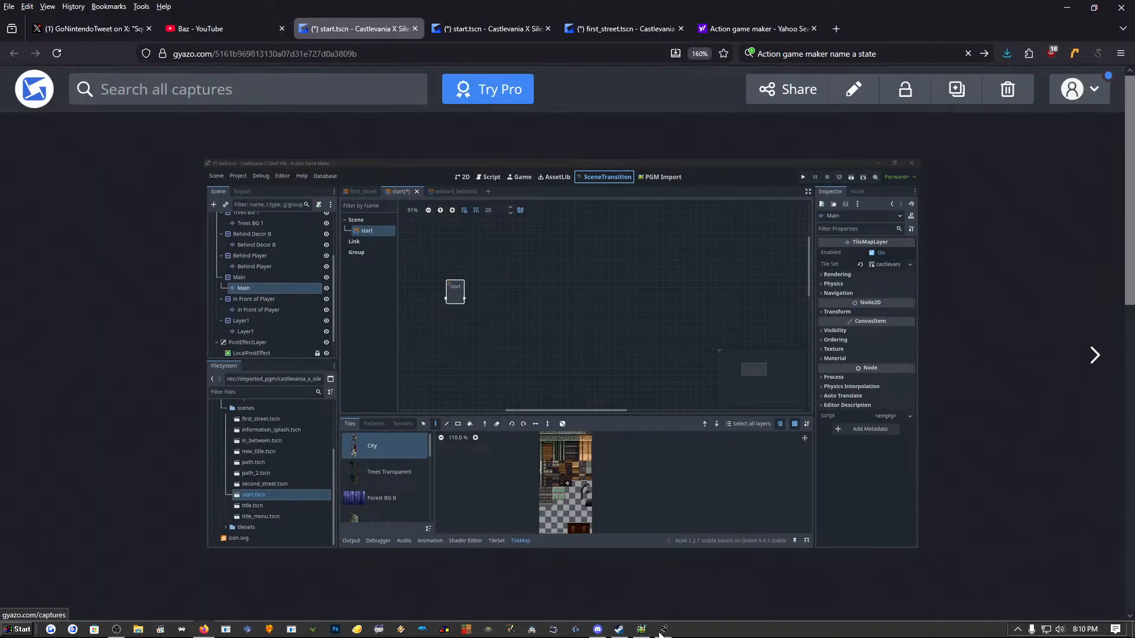
Switch to Discord and start a message in the general channel with "I'm streaming AGM.." followed by the copied stream link.
click(619, 629)
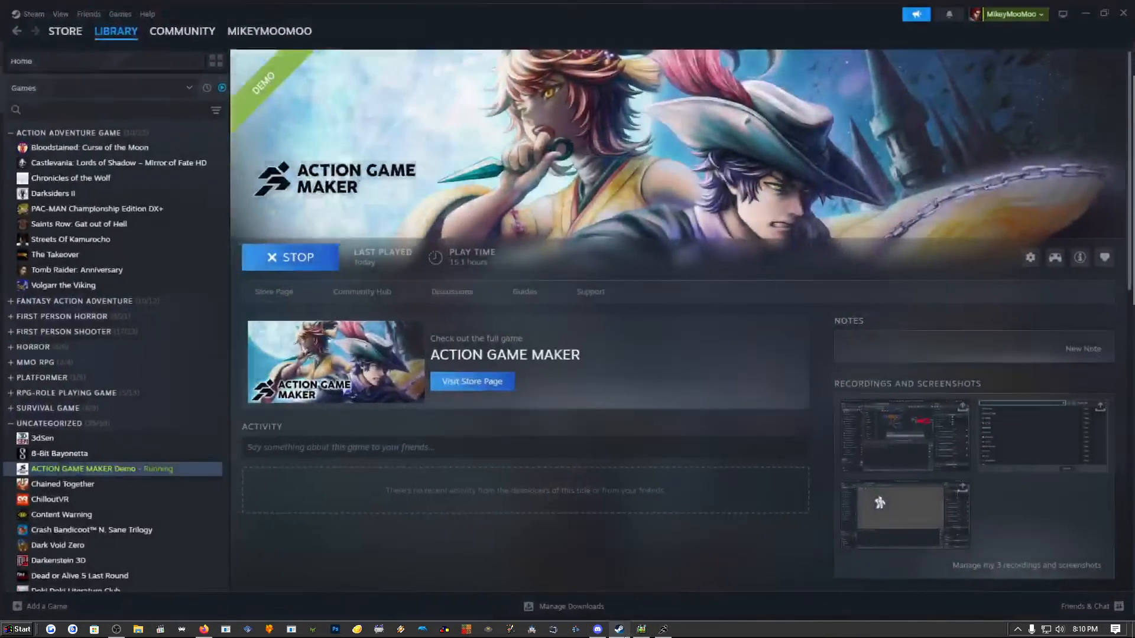
click(598, 629)
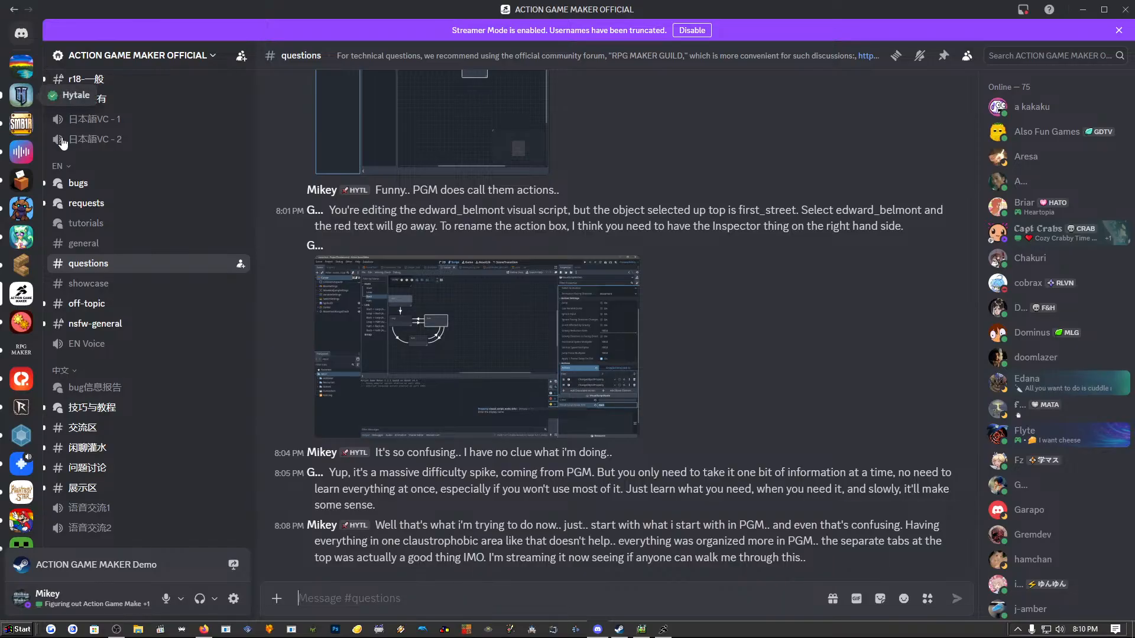
click(94, 243)
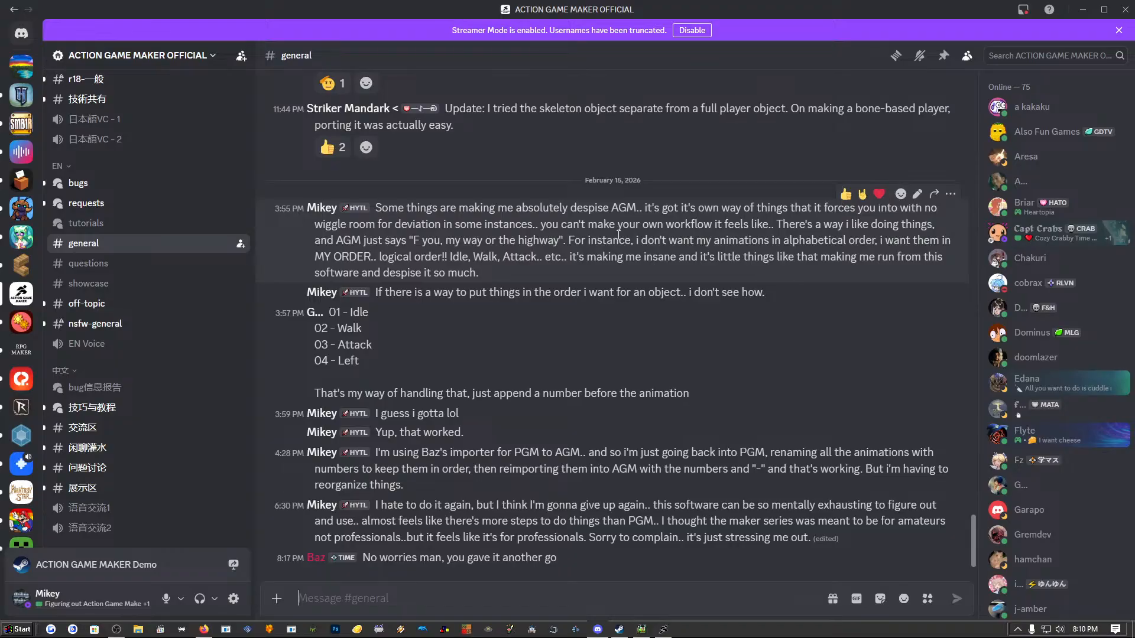
text(I'm streaming AGM..)
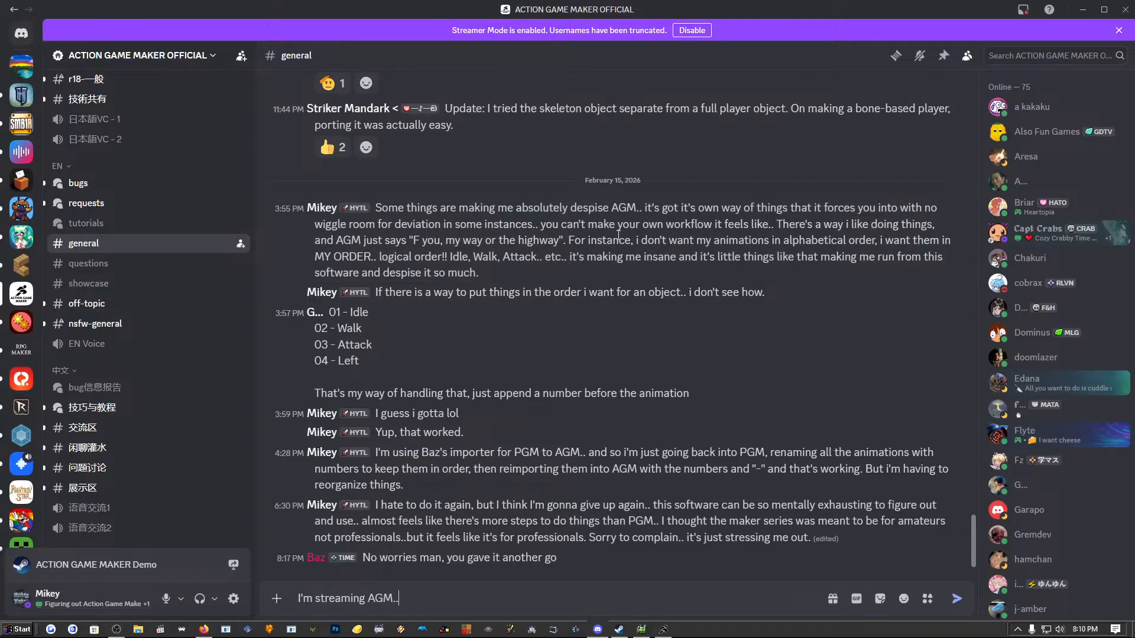
key(ctrl+v)
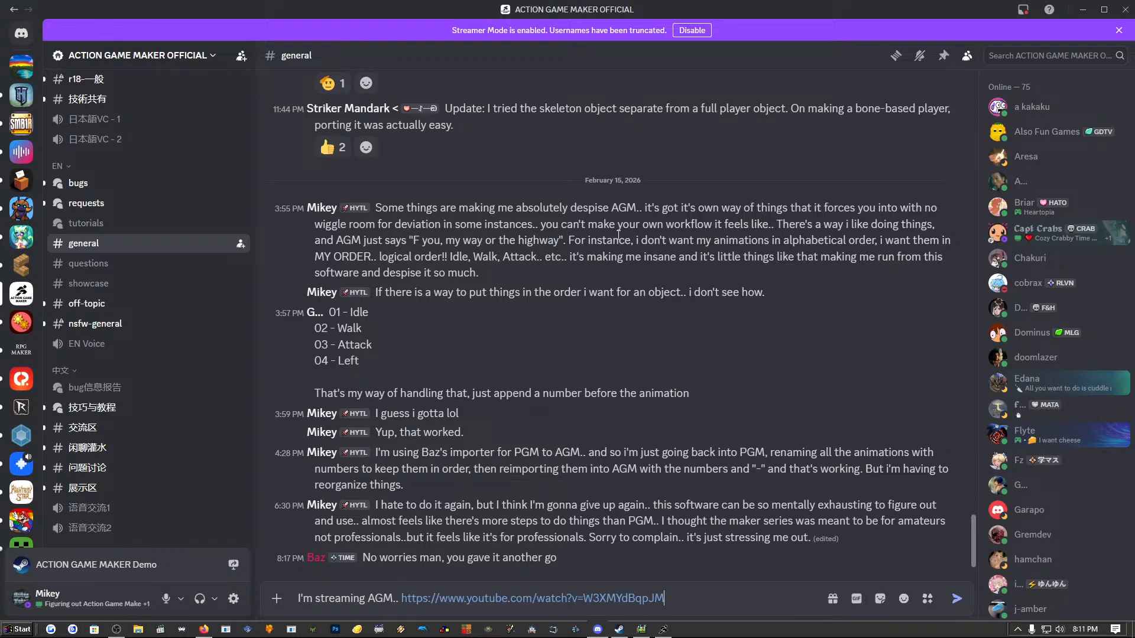
Finish the message with "Maybe someone can tell me in real time all the things i'm doing wrong.." and send it.
text(Maybe someone can tell me in real time al)
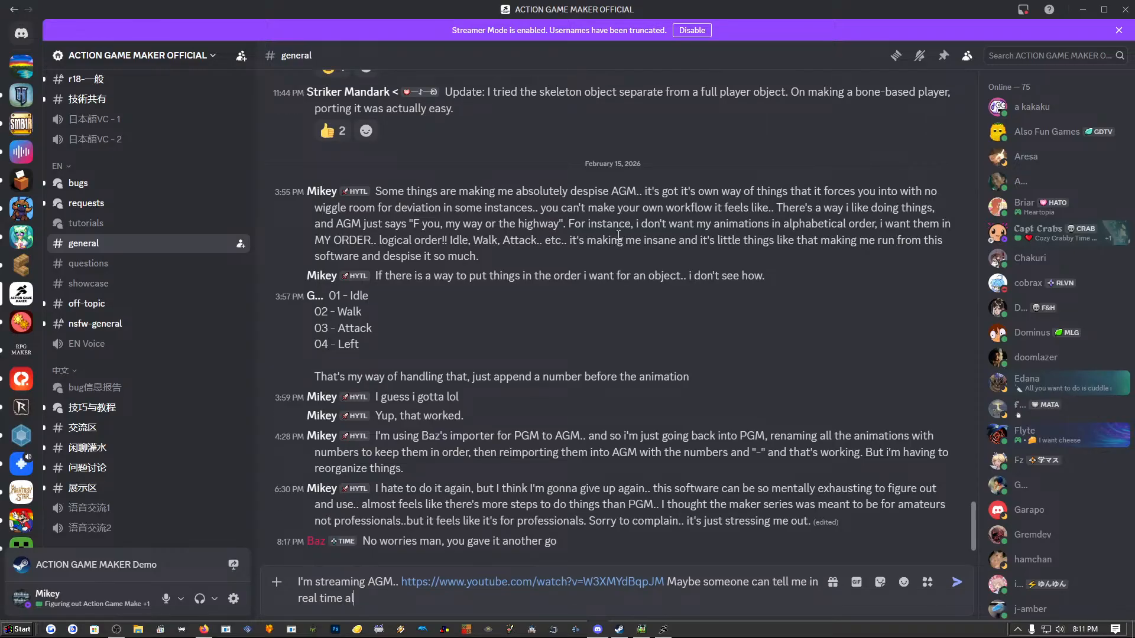
text(l the things i'm doing wrong..)
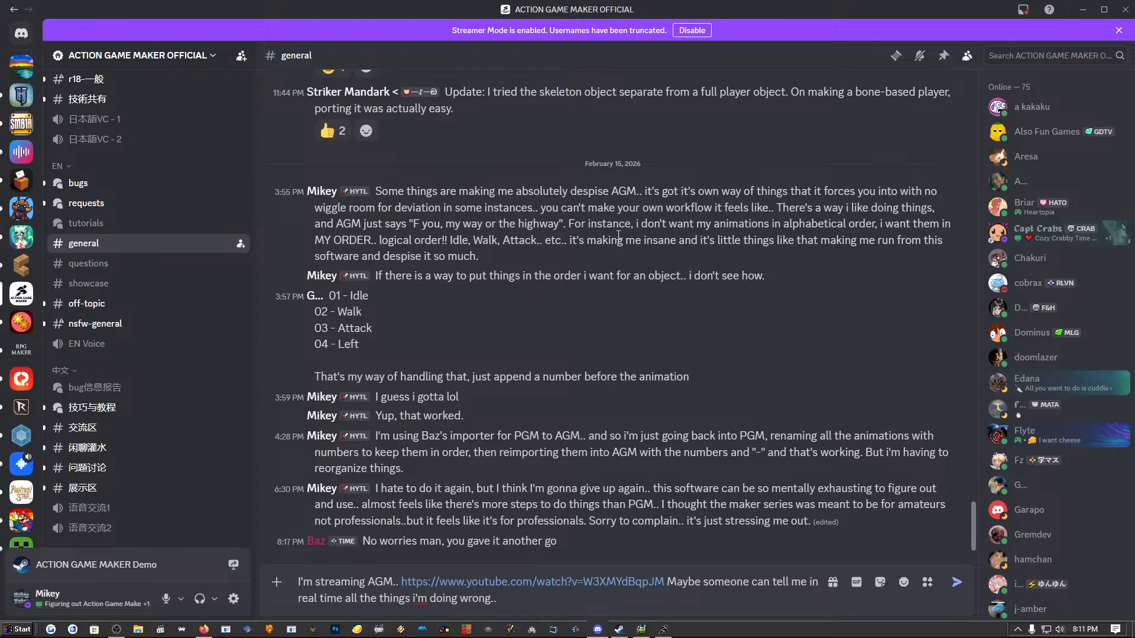
key(Return)
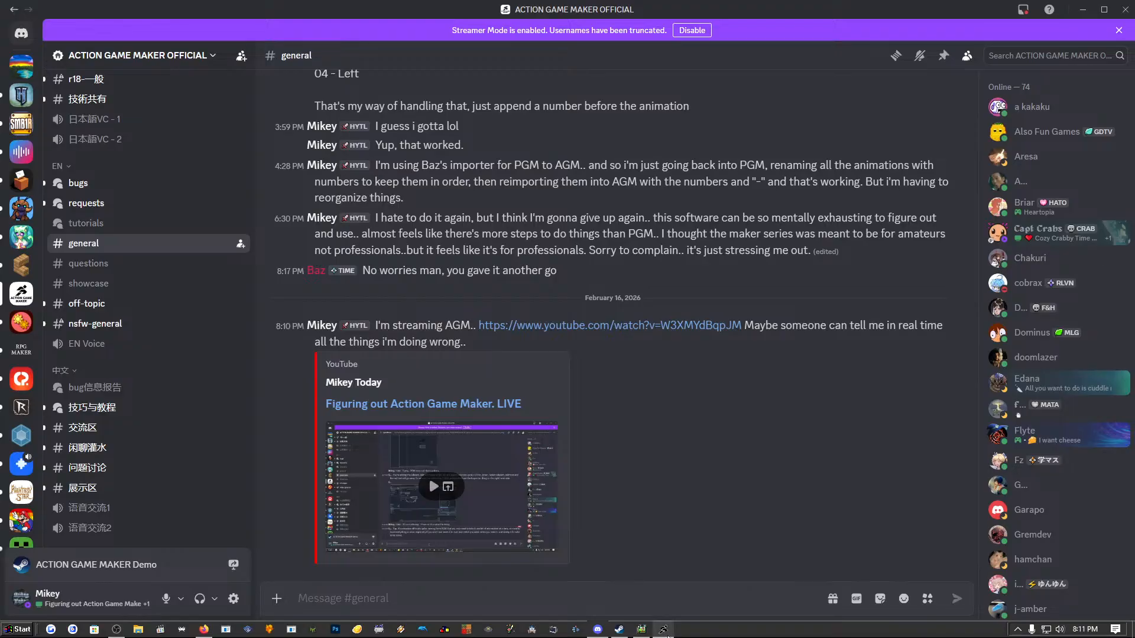
Switch to Action Game Maker and close the first_street and start scenes, discarding the unsaved changes in start.
click(664, 630)
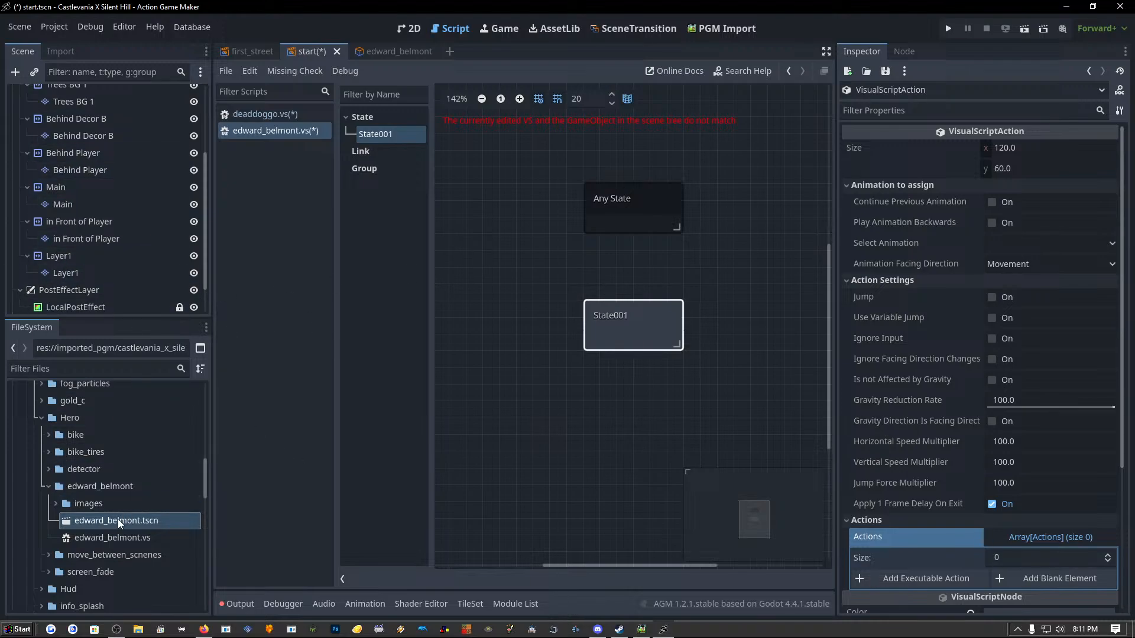
scroll(66, 254, up, 4)
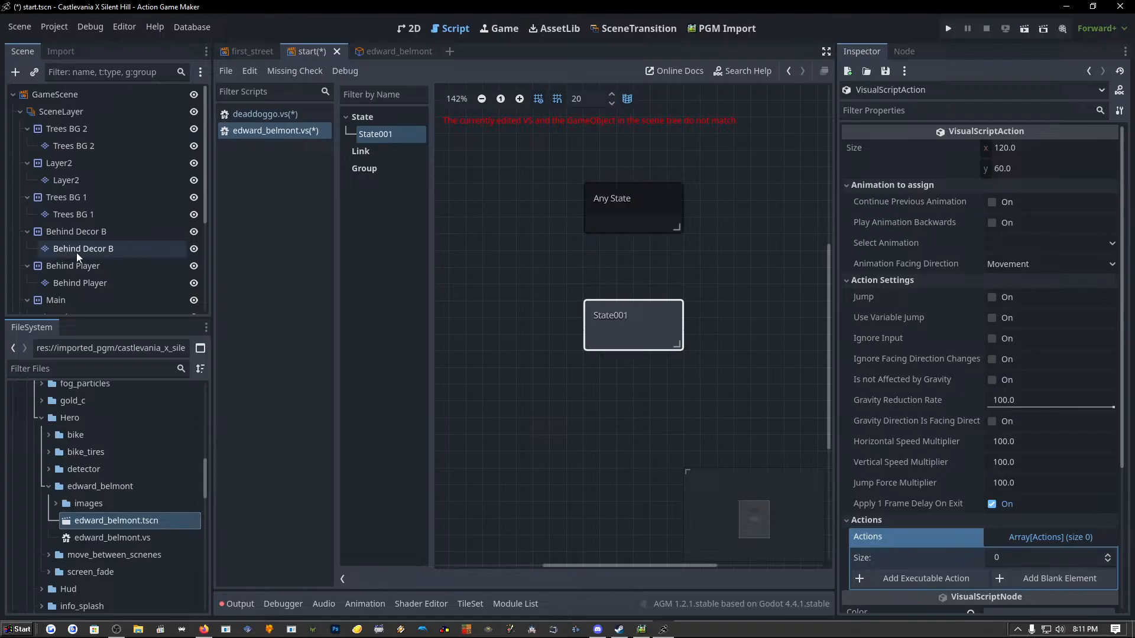
click(260, 52)
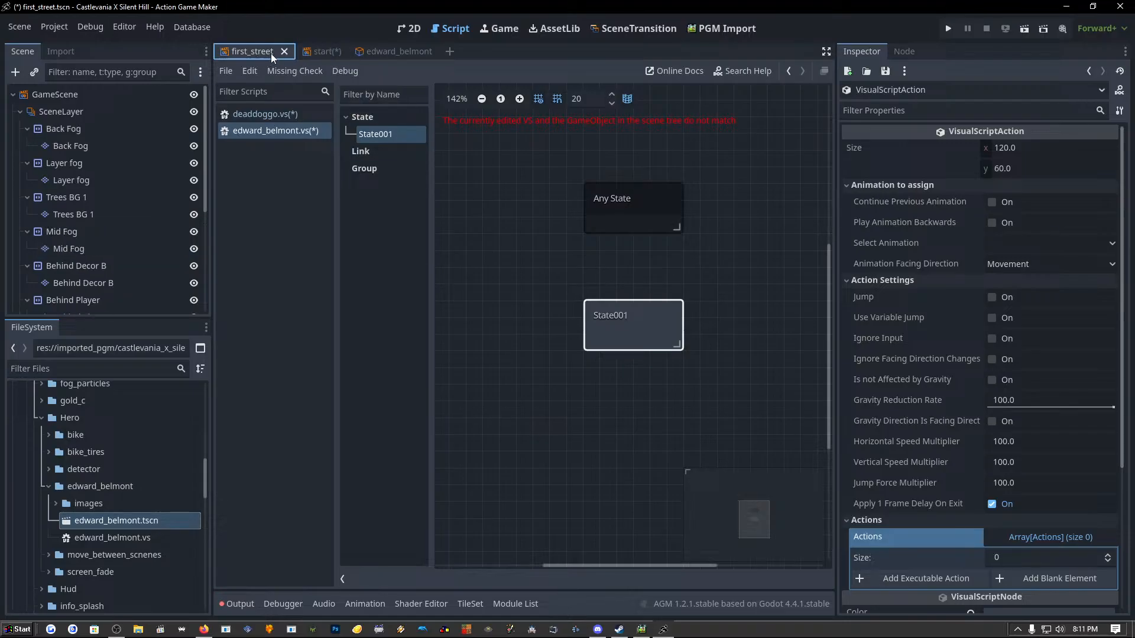
click(280, 53)
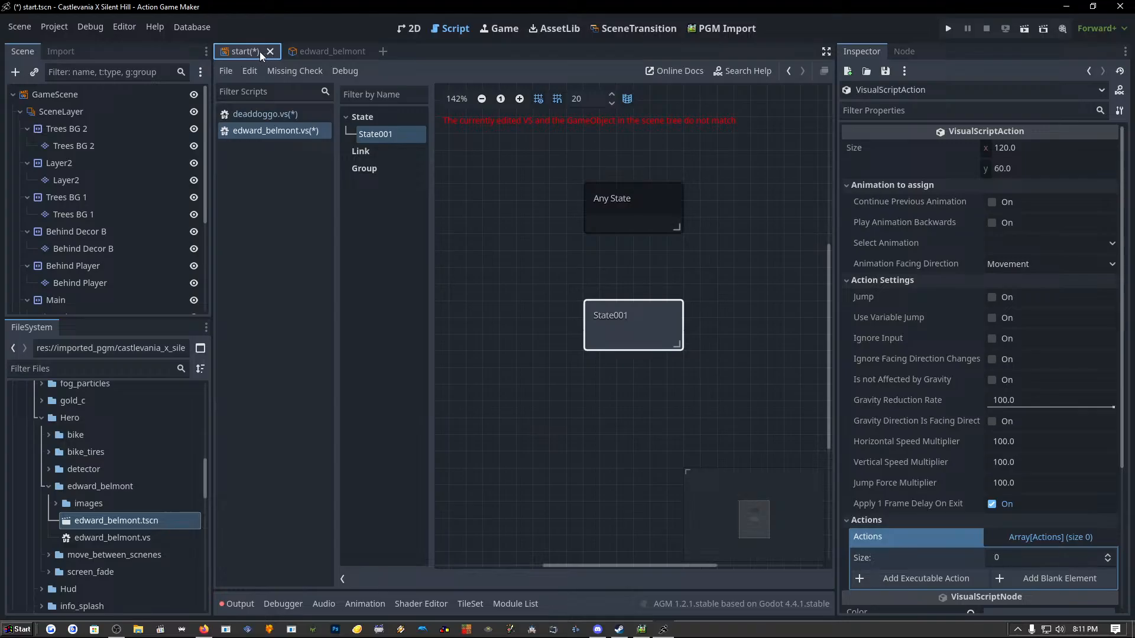
click(270, 52)
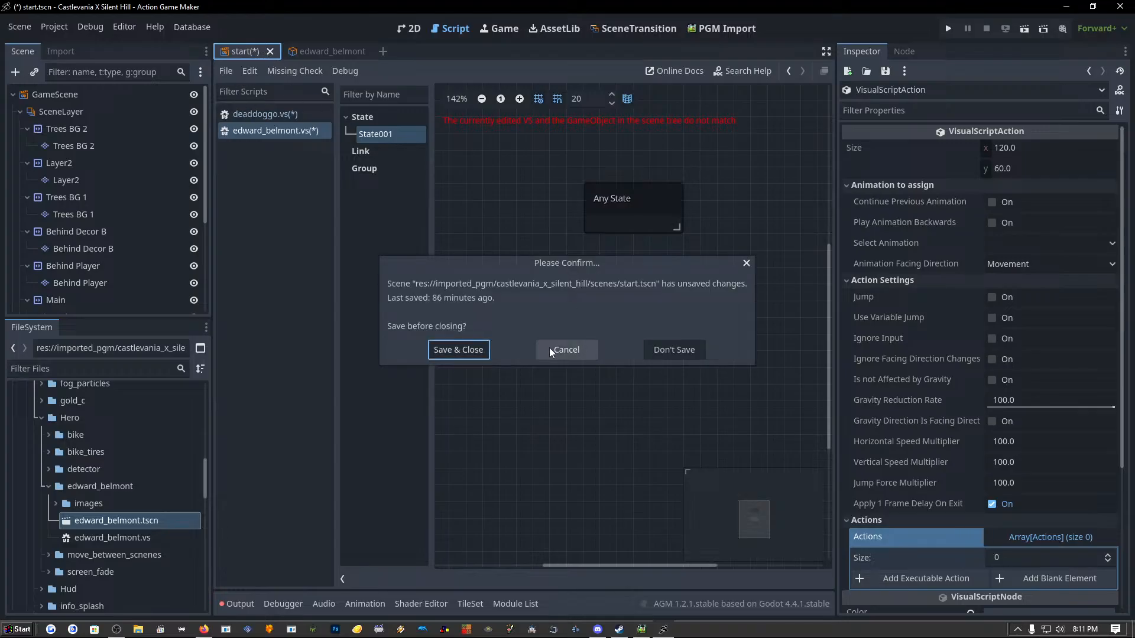
click(673, 350)
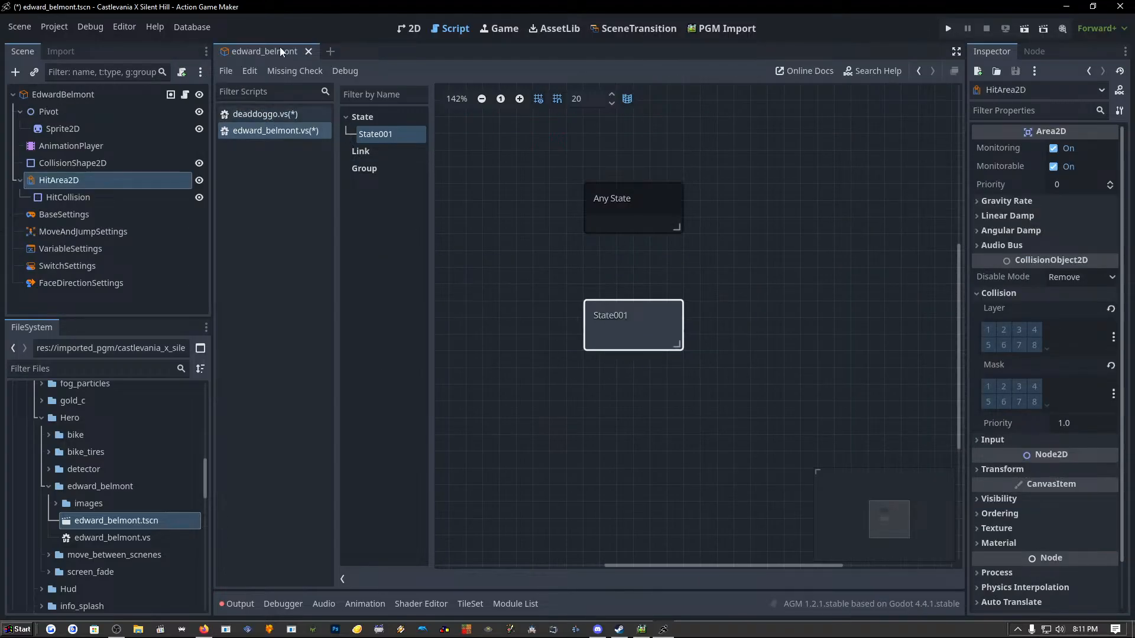
click(258, 54)
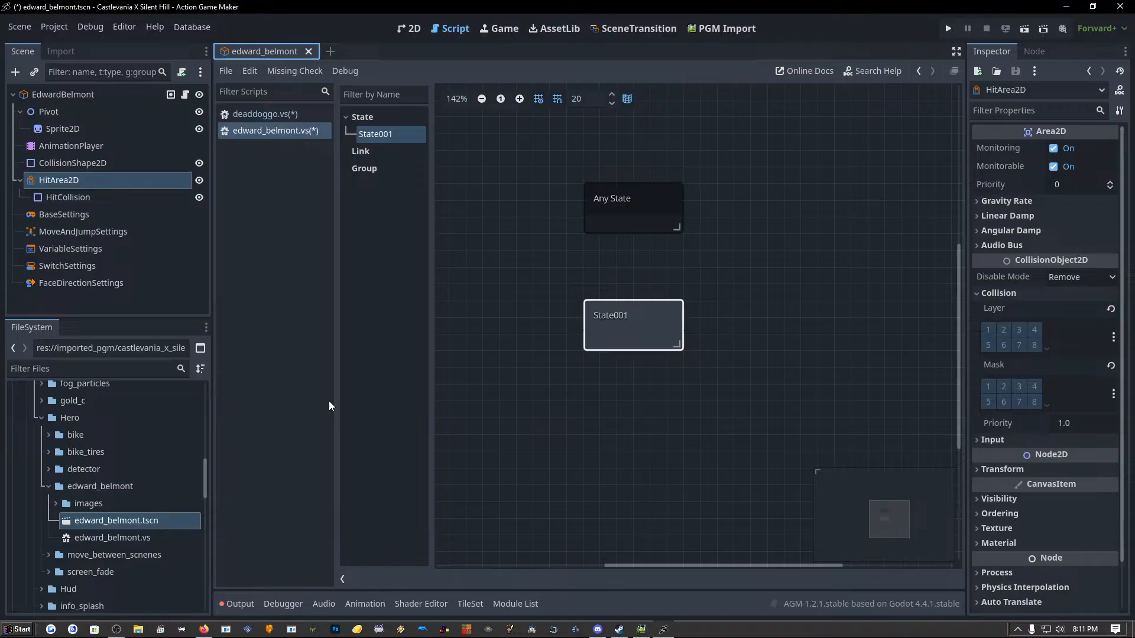
Select the State001 box with the edward_belmont scene active and examine its available commands.
right_click(675, 336)
click(631, 327)
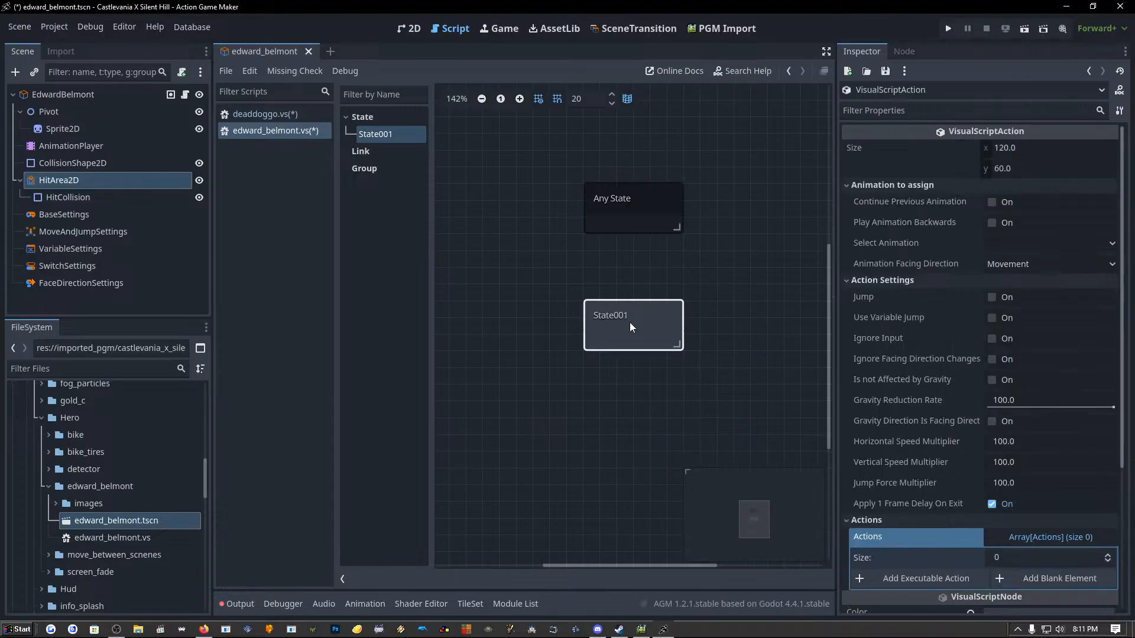
right_click(631, 327)
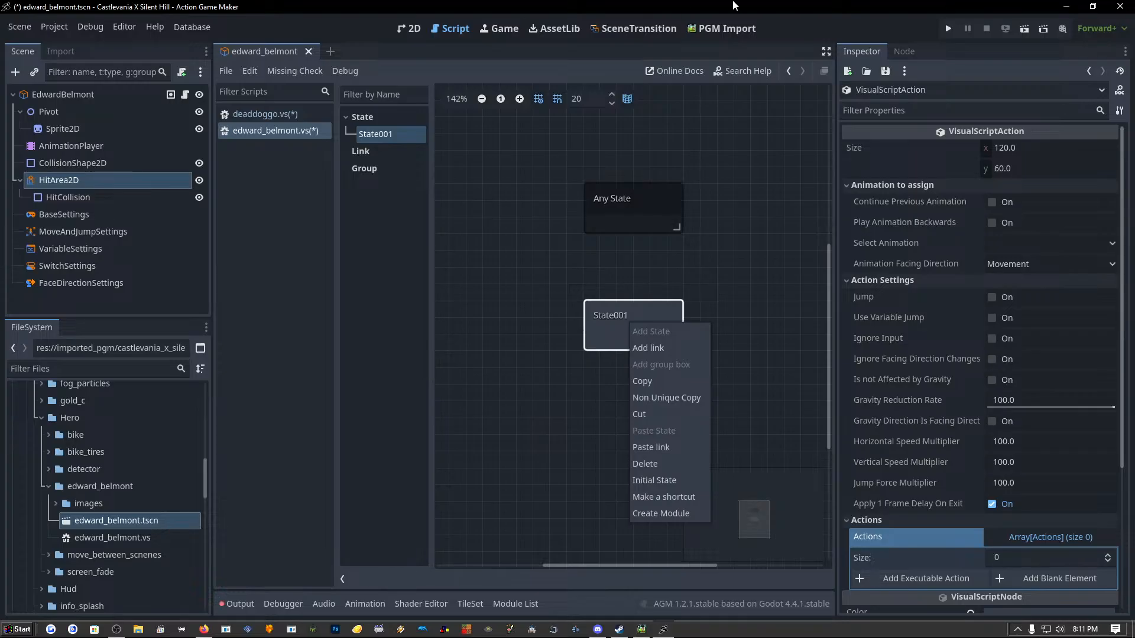
click(562, 48)
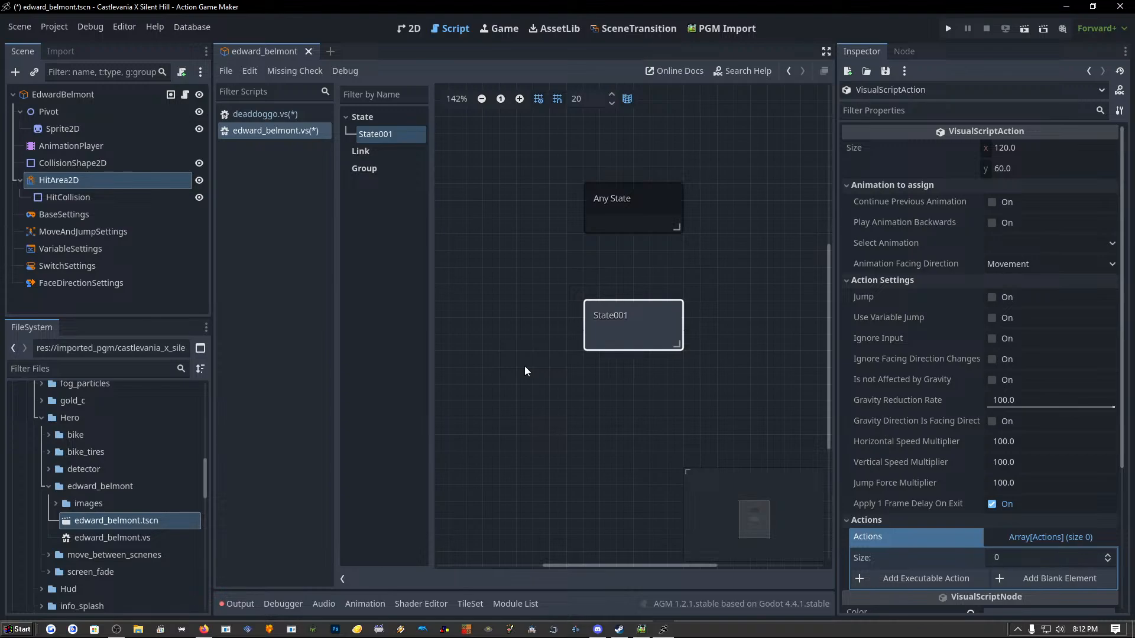
Switch to Pixel Game Maker MV and examine the layout of Edward Belmont's action program for reference.
click(597, 630)
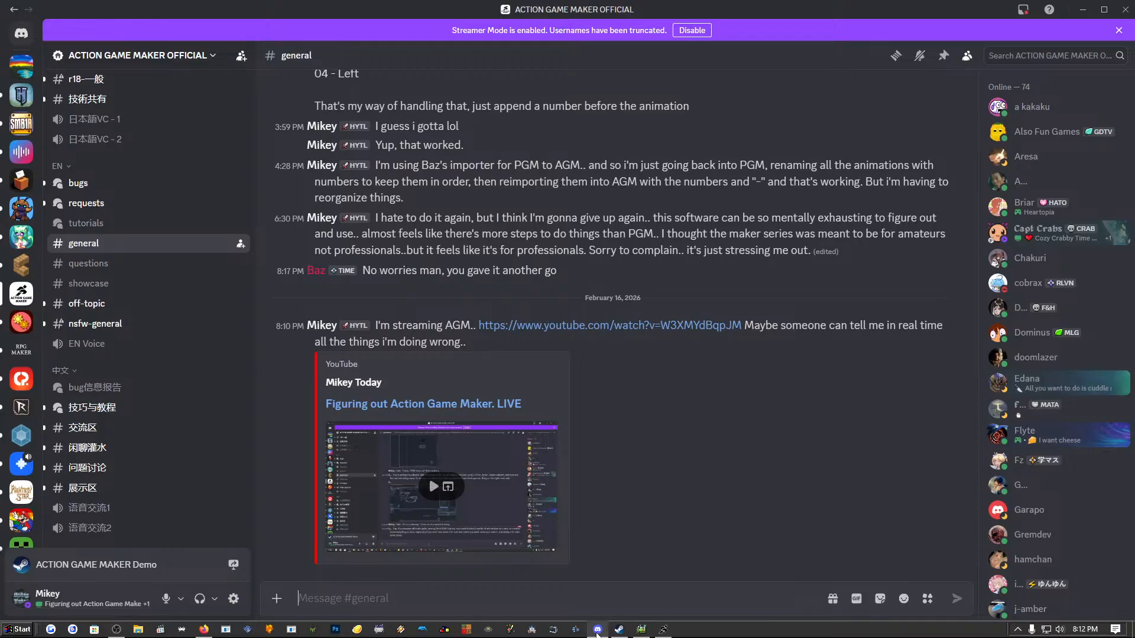
click(598, 630)
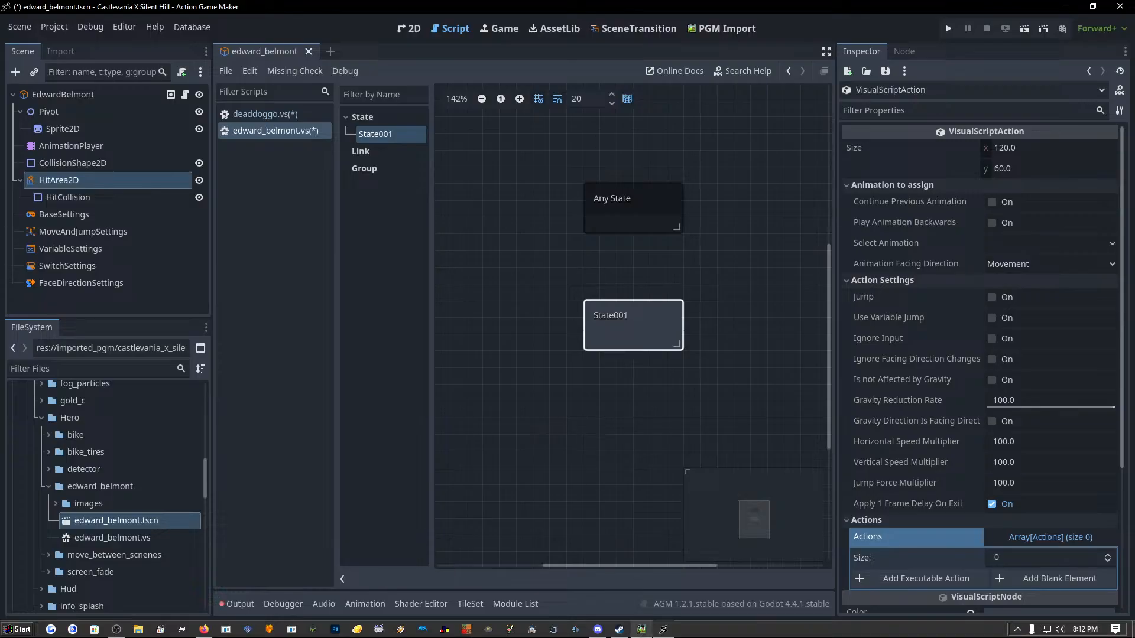
click(642, 630)
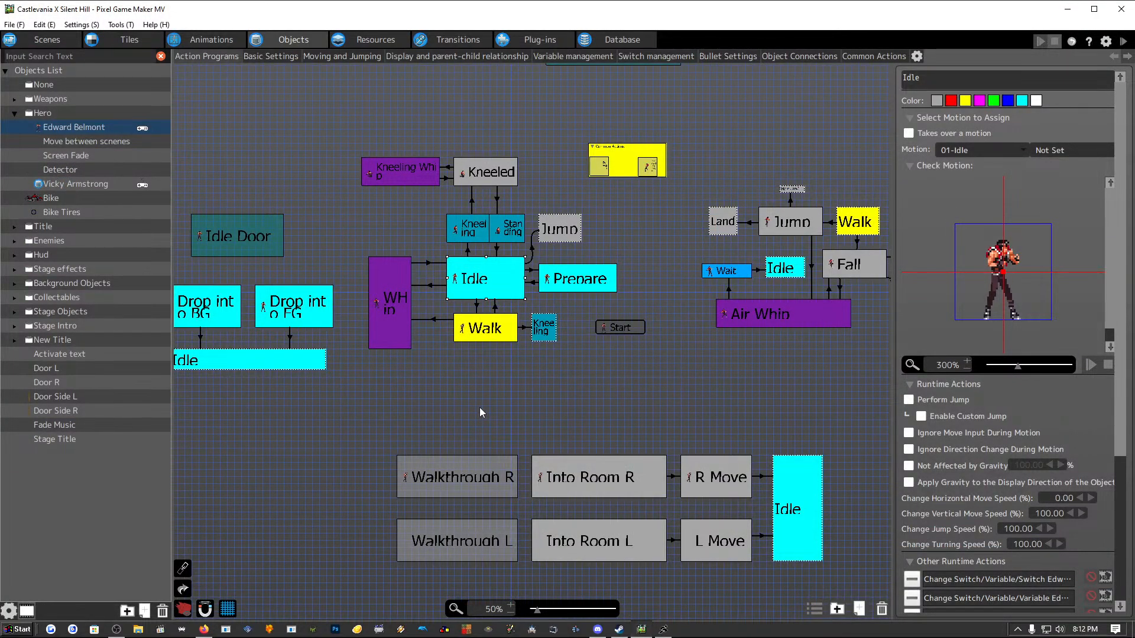
scroll(480, 407, down, 2)
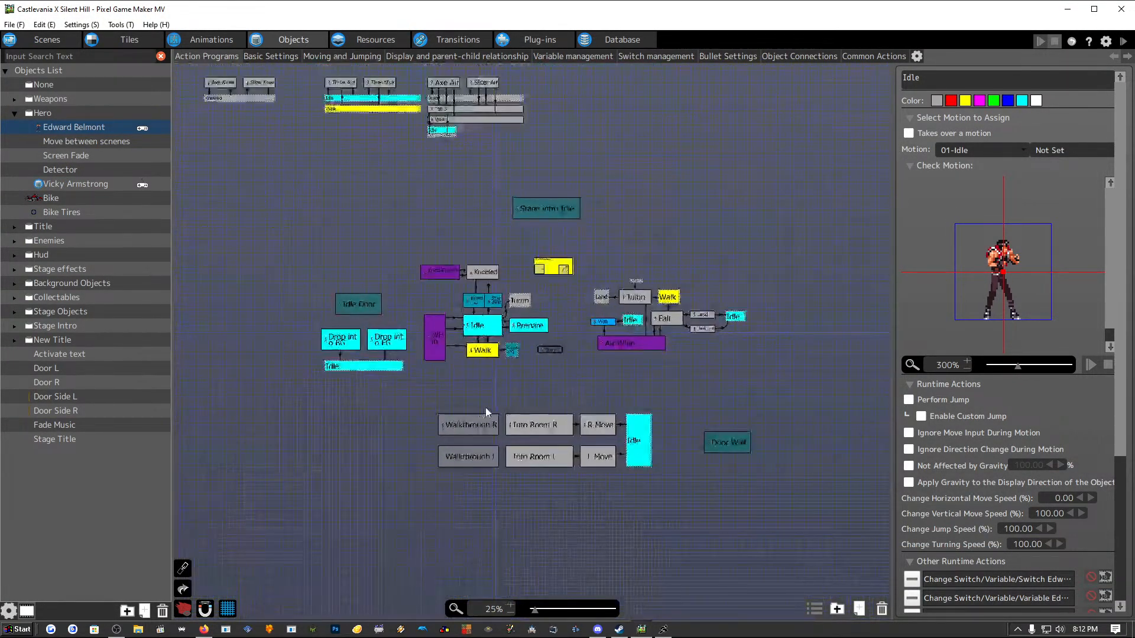
middle_drag(498, 400, 513, 420)
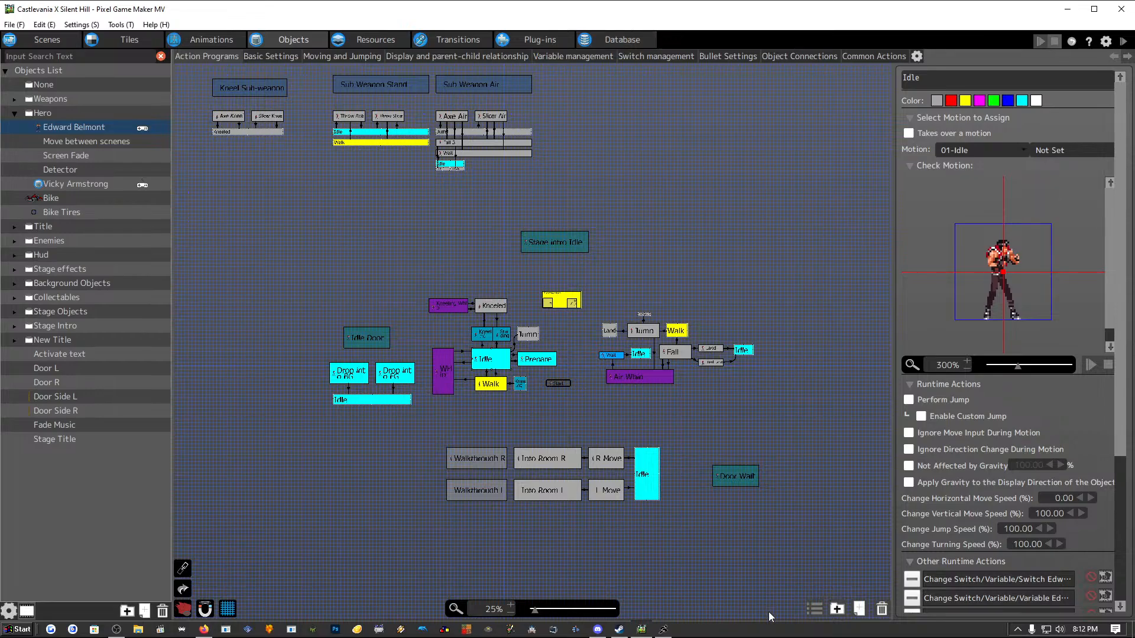
Select the Any State box in Action Game Maker, and check Pixel Game Maker MV's commands for an empty action program area.
mouse_move(663, 631)
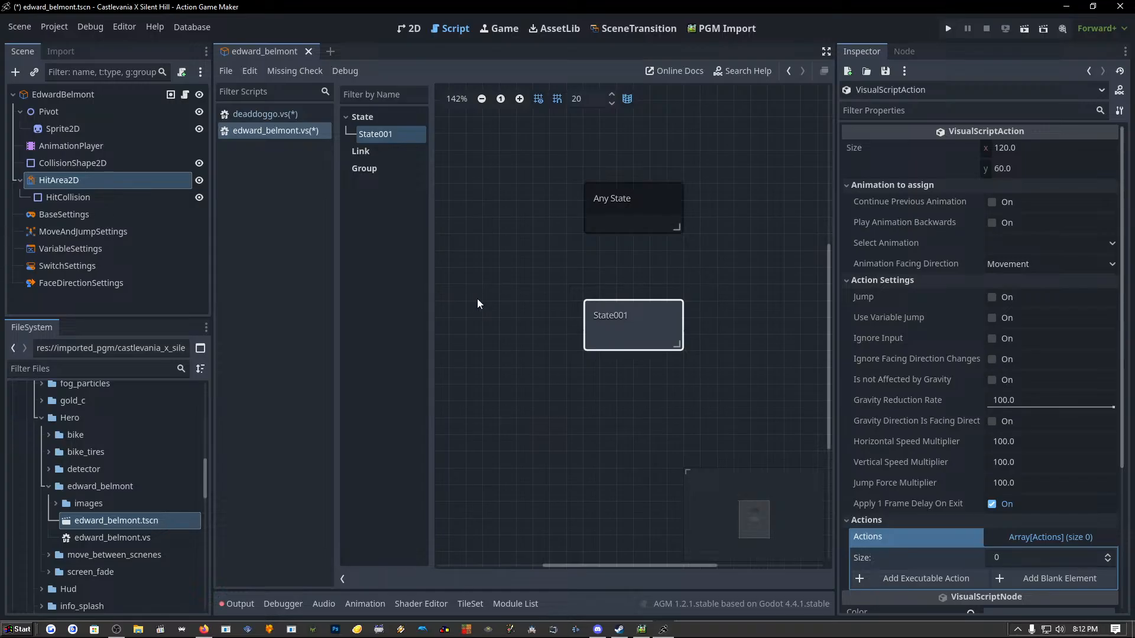
click(607, 235)
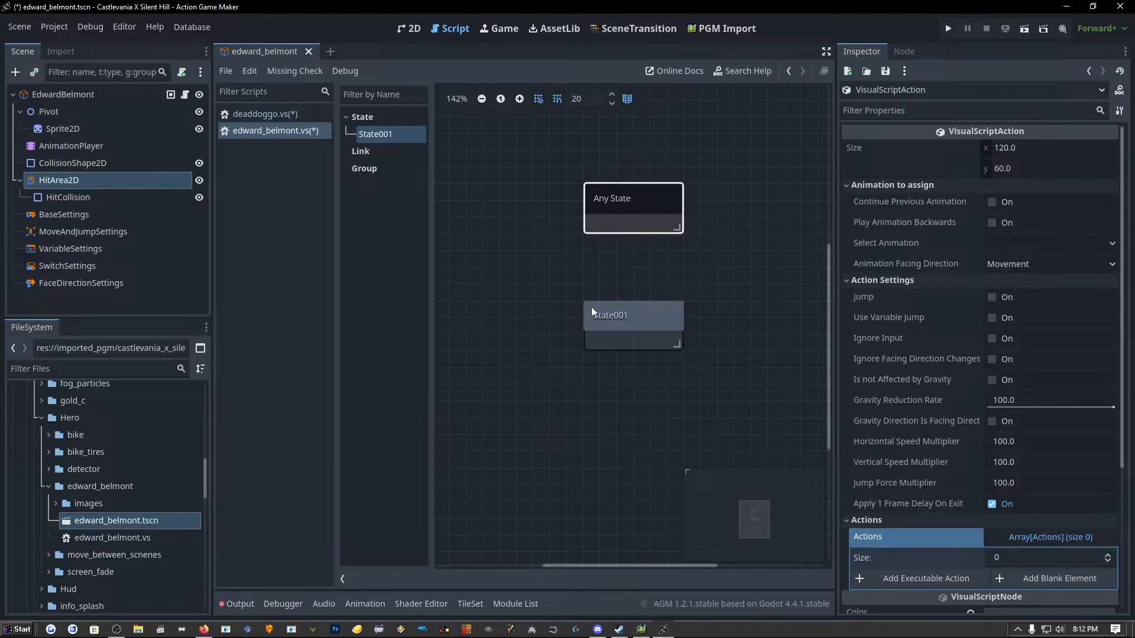
click(641, 629)
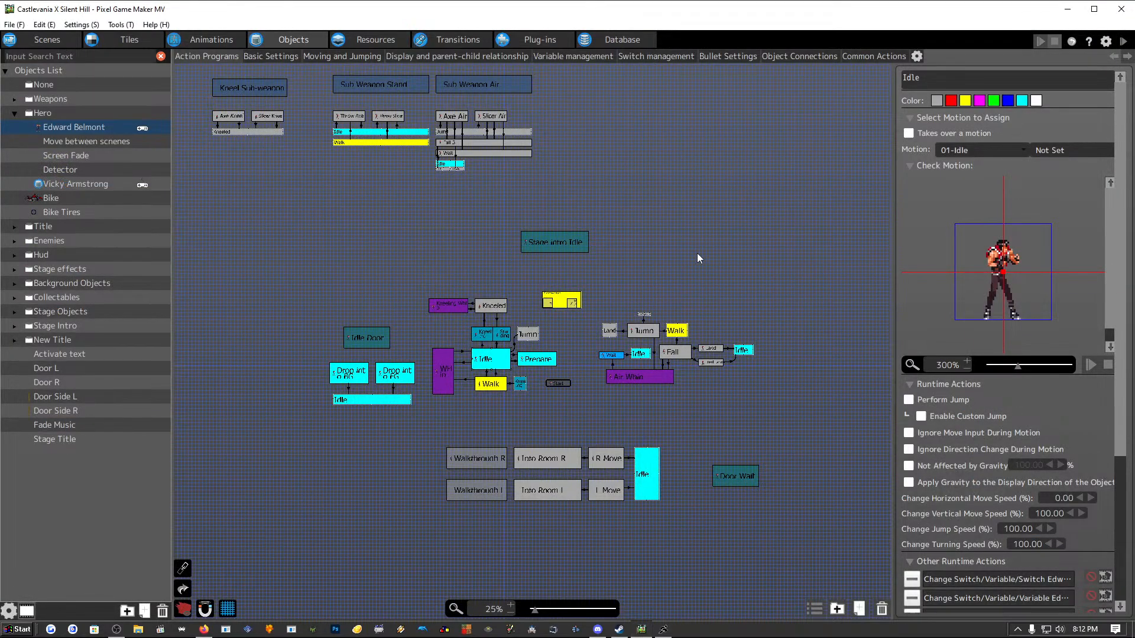
right_click(697, 235)
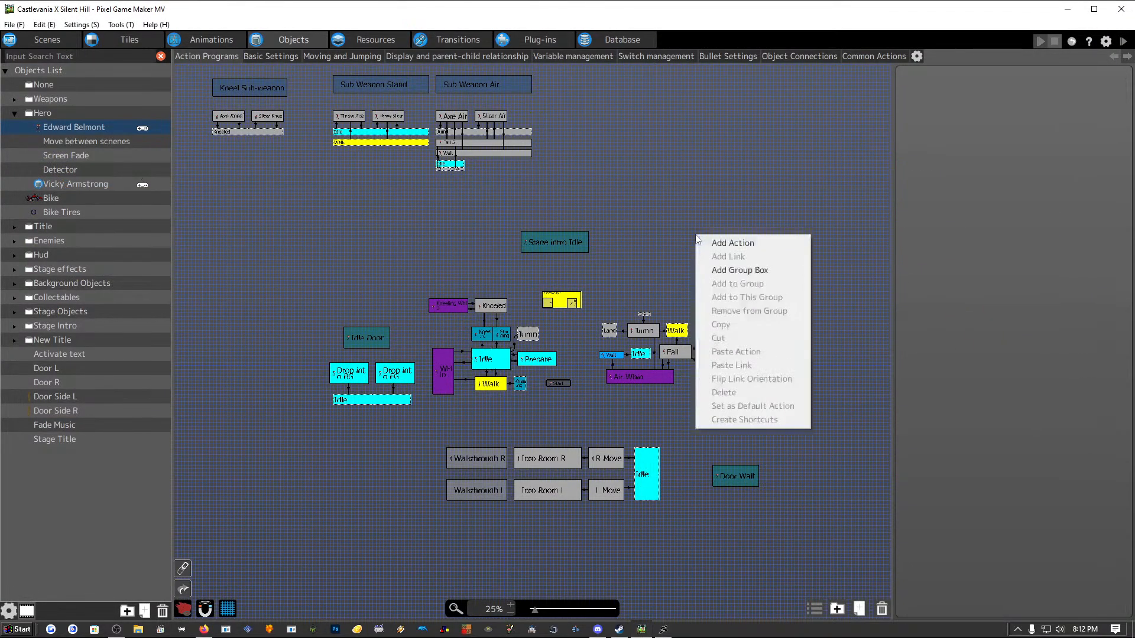
click(699, 8)
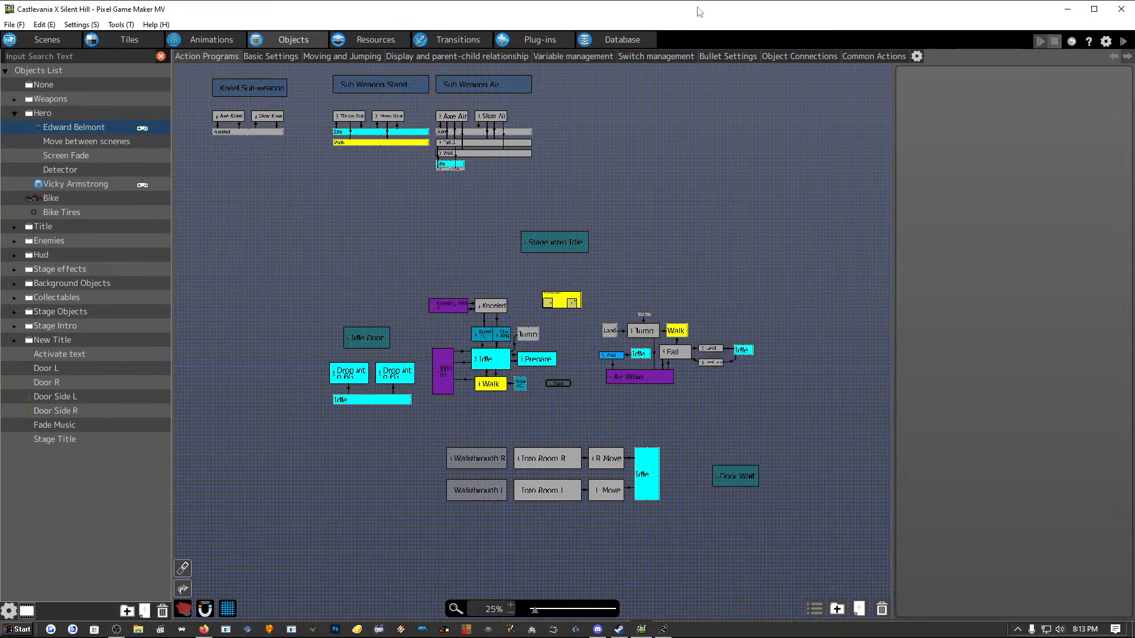
Switch to Action Game Maker, slightly narrow the Scene and FileSystem docks, and check the State001 box's available commands.
click(1068, 8)
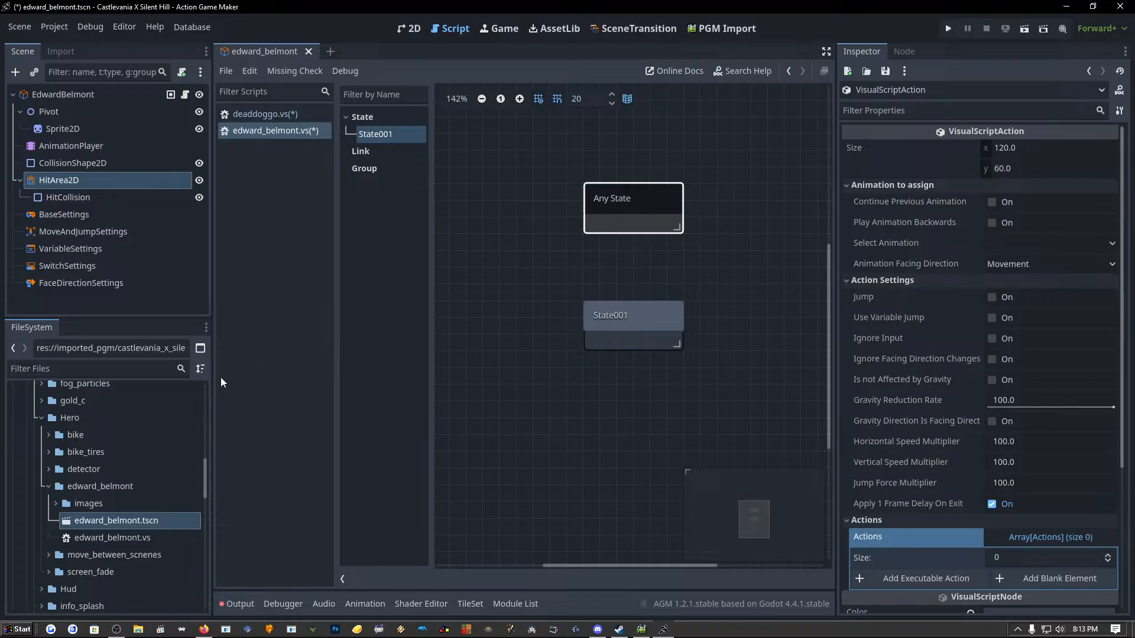
drag(211, 376, 193, 379)
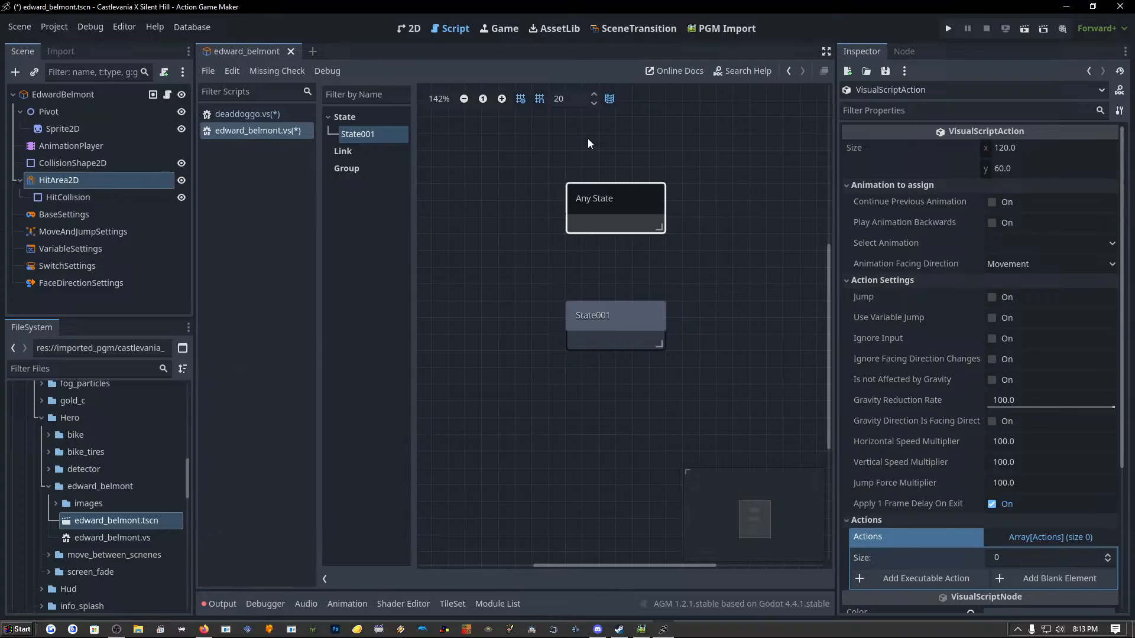
right_click(608, 324)
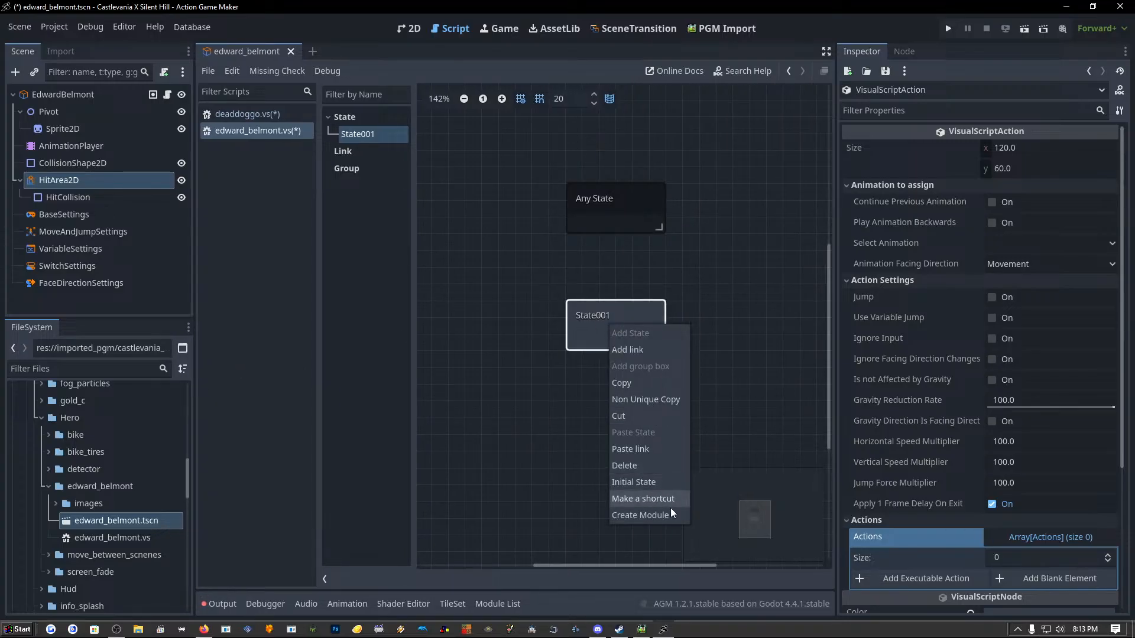
click(1009, 54)
Examine the State001 box's properties, node title and commands for a way to rename it.
scroll(1044, 331, down, 5)
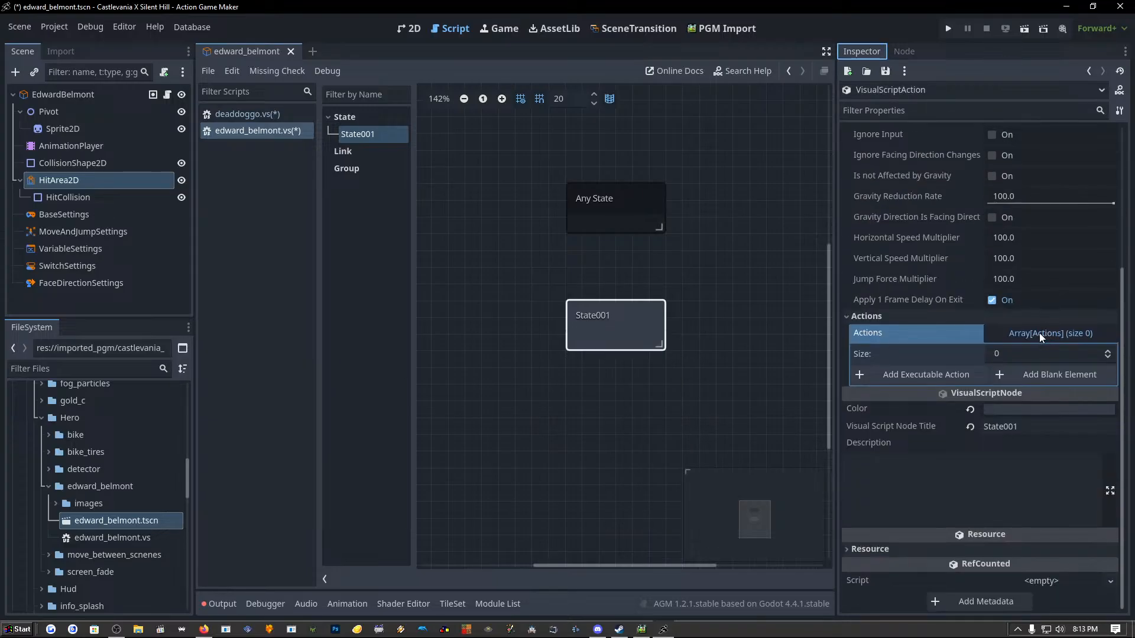
click(1024, 426)
key(ctrl+a)
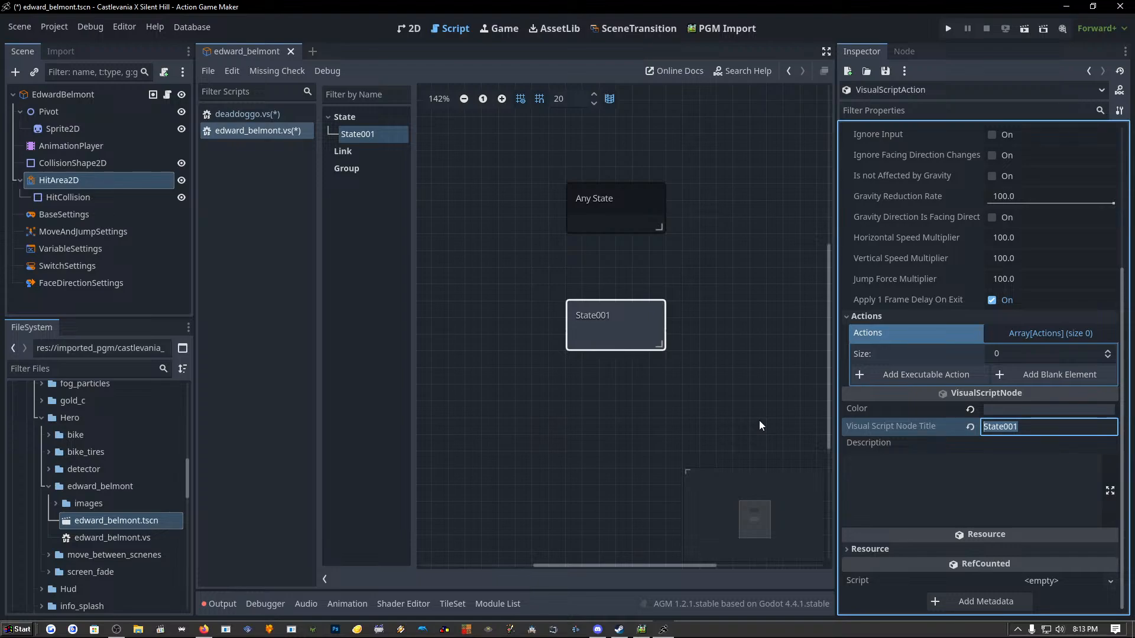
right_click(591, 323)
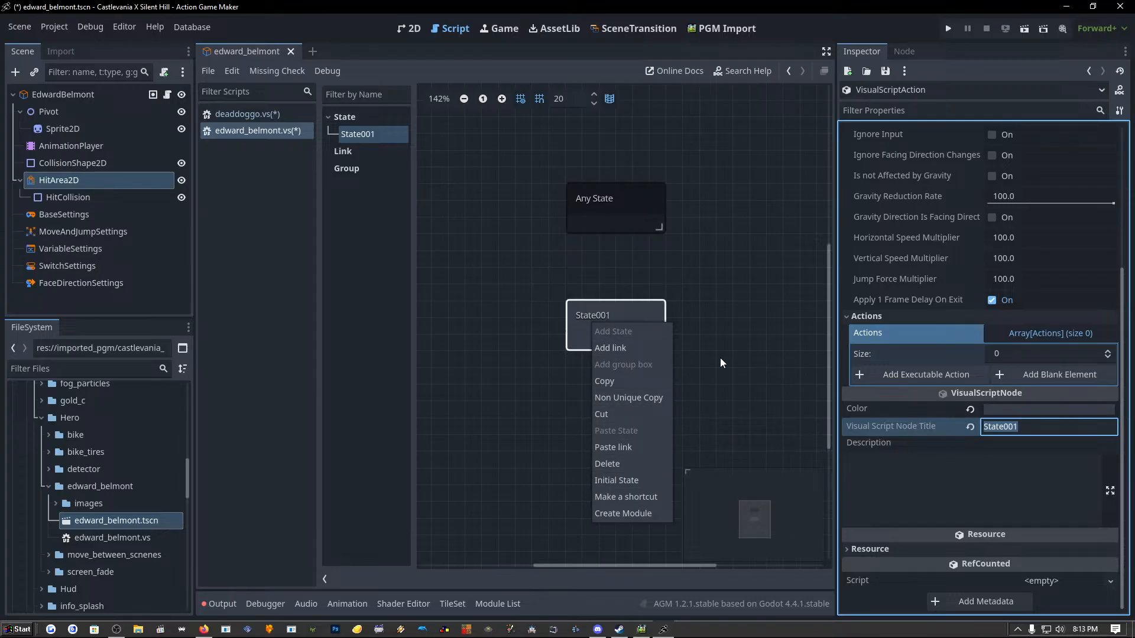
click(592, 316)
right_click(600, 314)
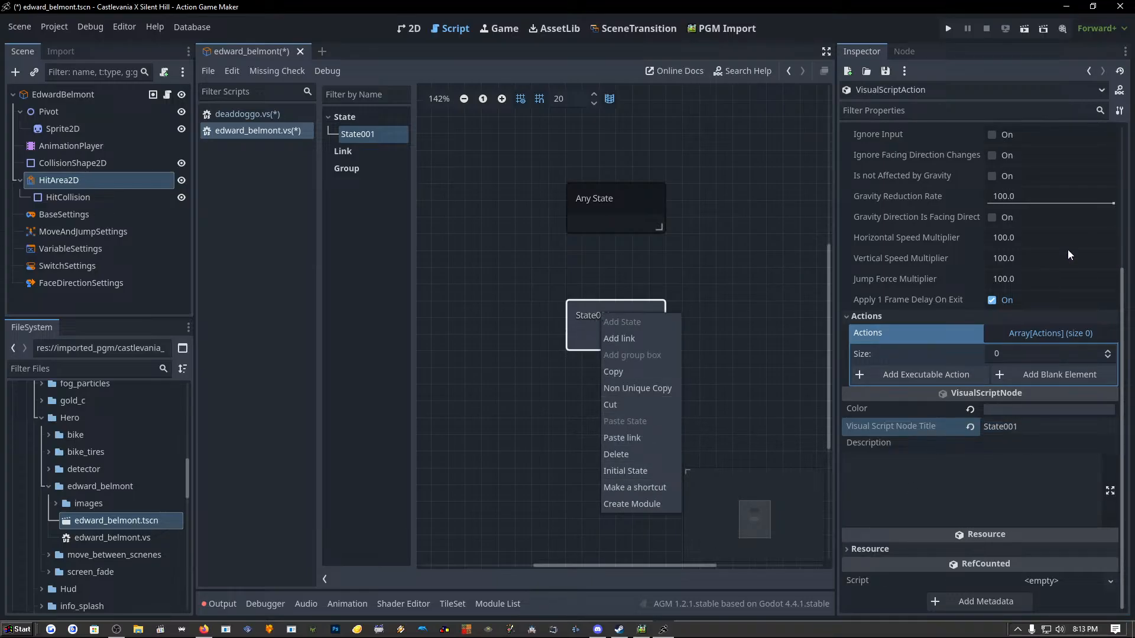
scroll(1117, 170, up, 2)
scroll(1117, 170, up, 5)
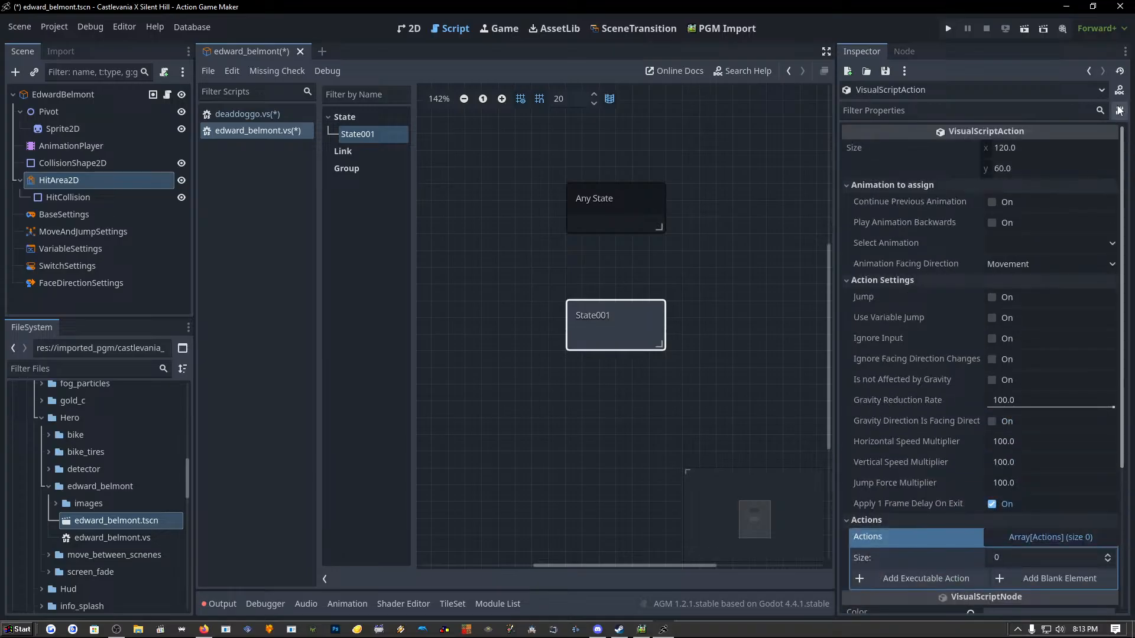
scroll(1110, 615, down, 6)
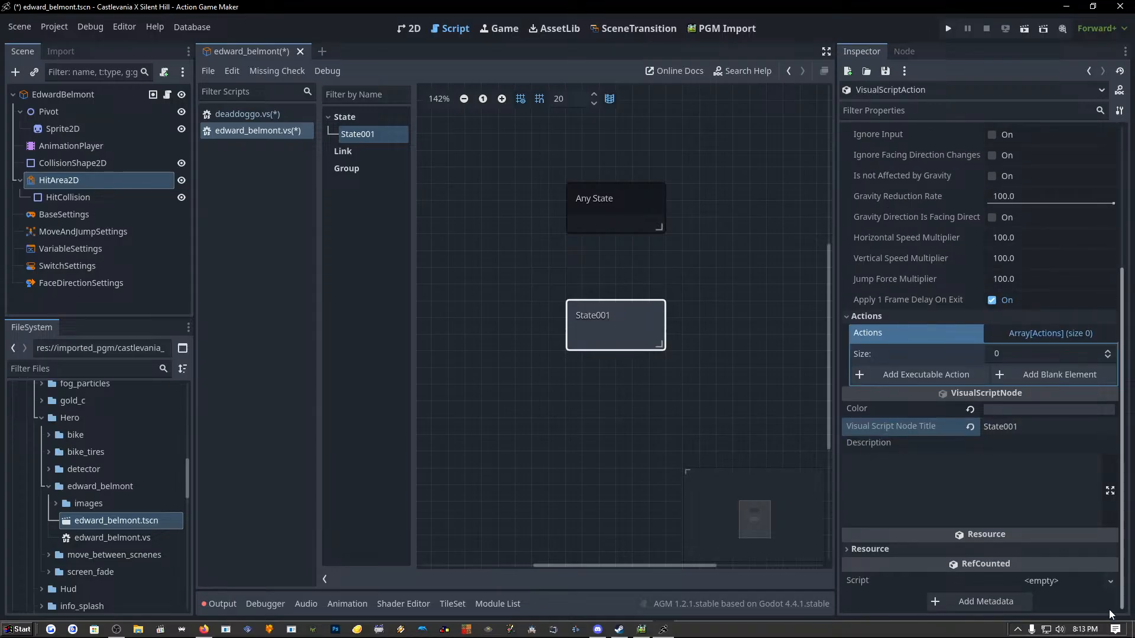
Rename the State001 box to Idle.
click(1040, 426)
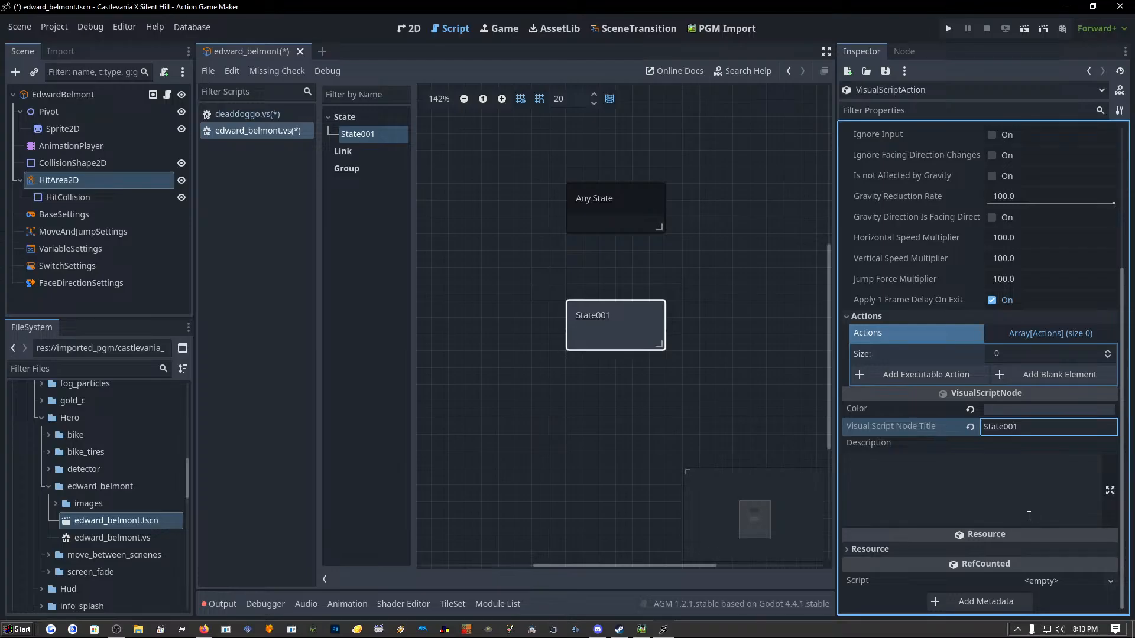
double_click(1029, 430)
text(Idle)
key(Return)
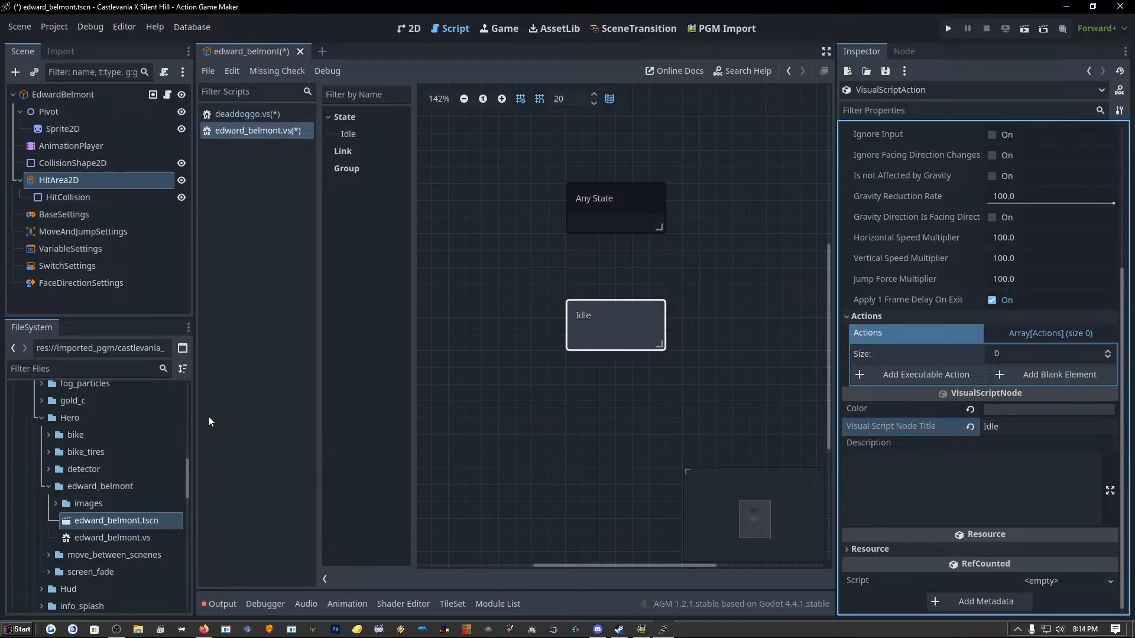
Narrow the Scene and FileSystem docks further and move the Idle box up, just beneath Any State.
drag(193, 420, 156, 421)
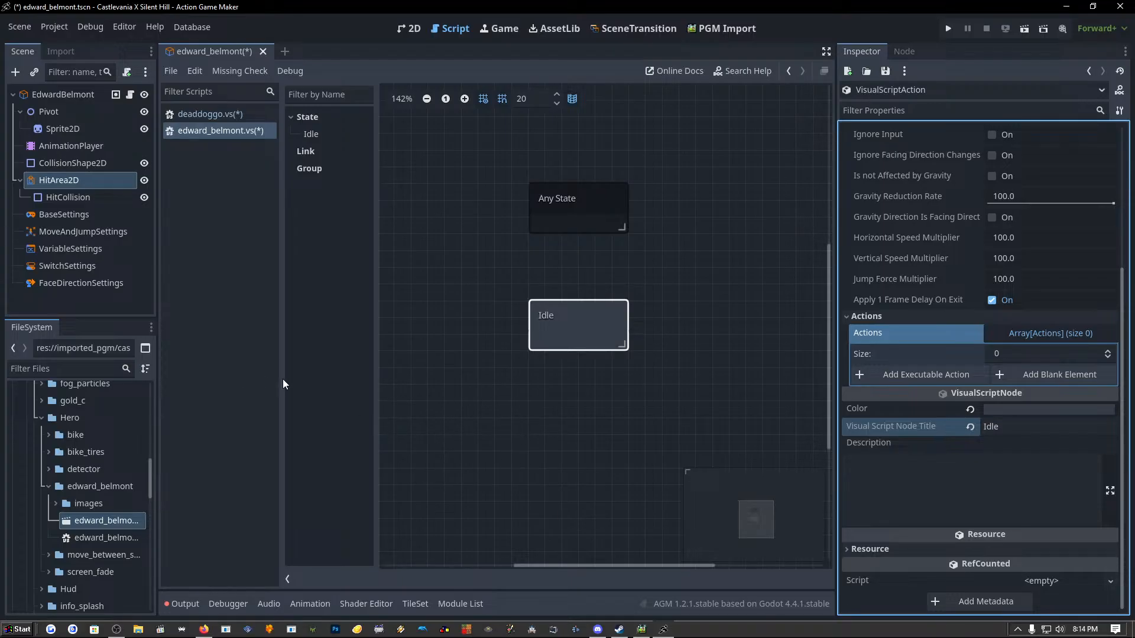
mouse_move(280, 384)
mouse_down()
mouse_move(265, 385)
mouse_move(279, 384)
mouse_up()
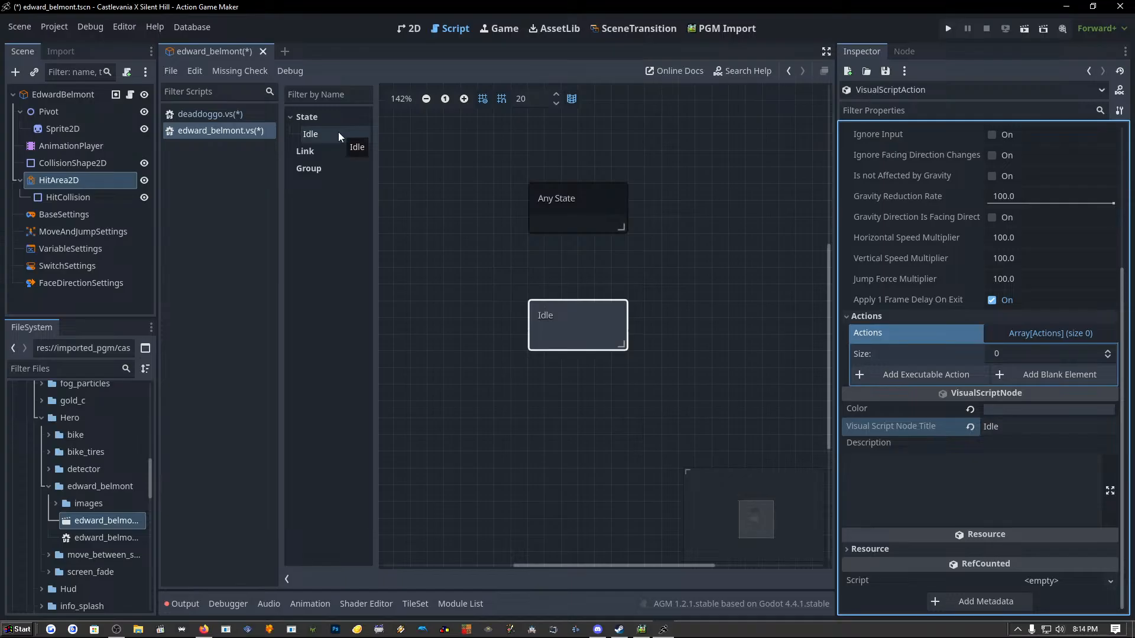
drag(579, 328, 562, 289)
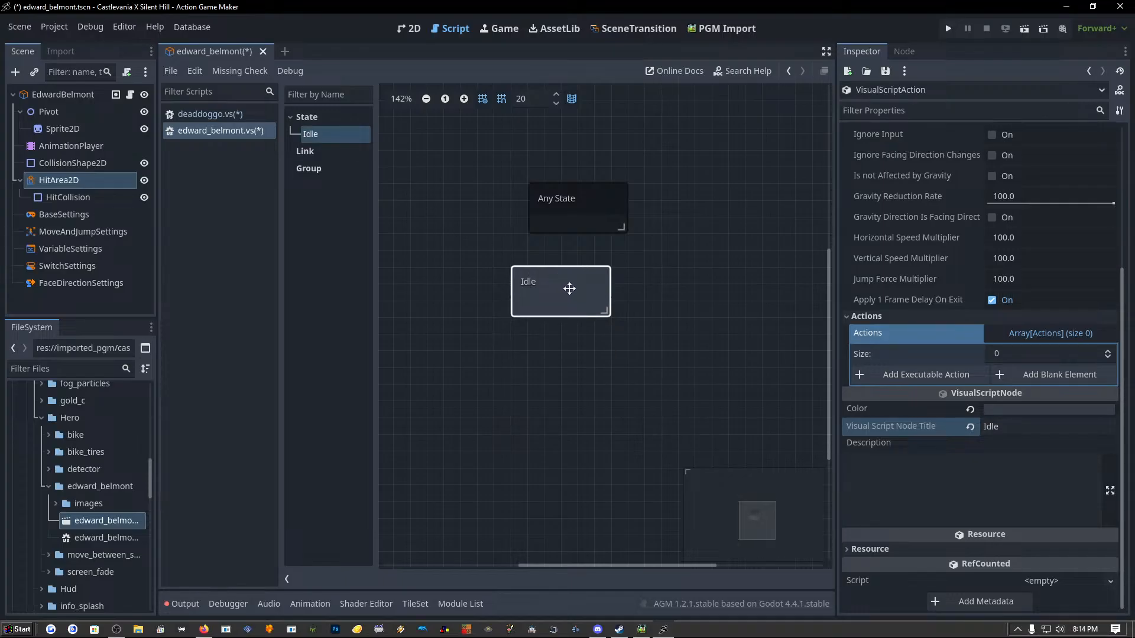
Switch to Pixel Game Maker MV and examine the Idle action's motion, runtime settings and other runtime actions, then return to Action Game Maker.
click(641, 629)
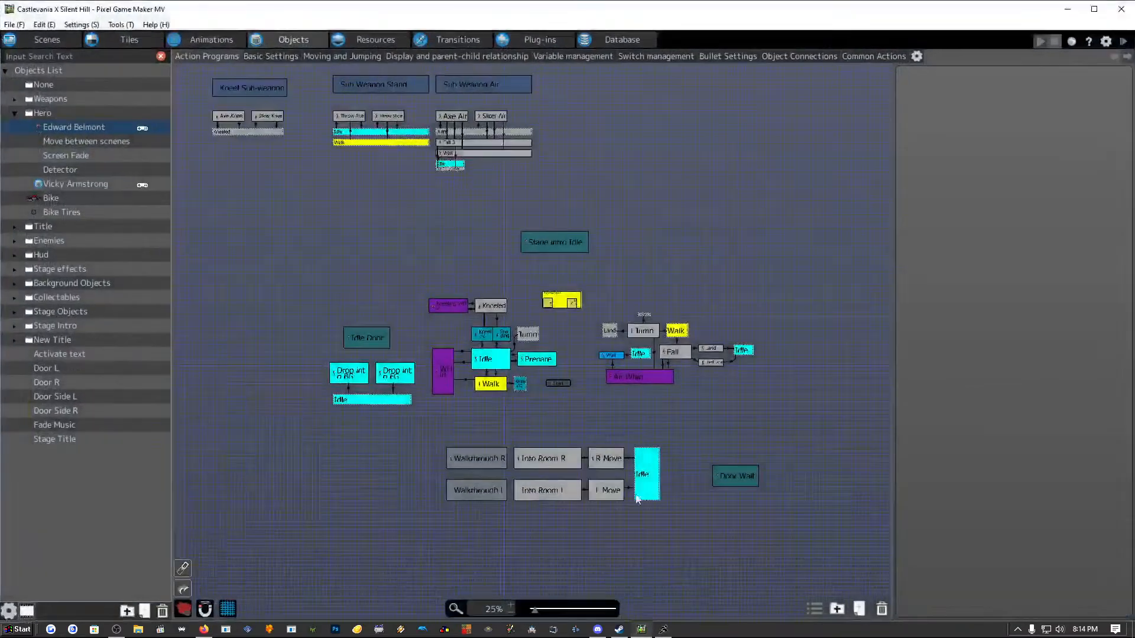
scroll(477, 367, up, 3)
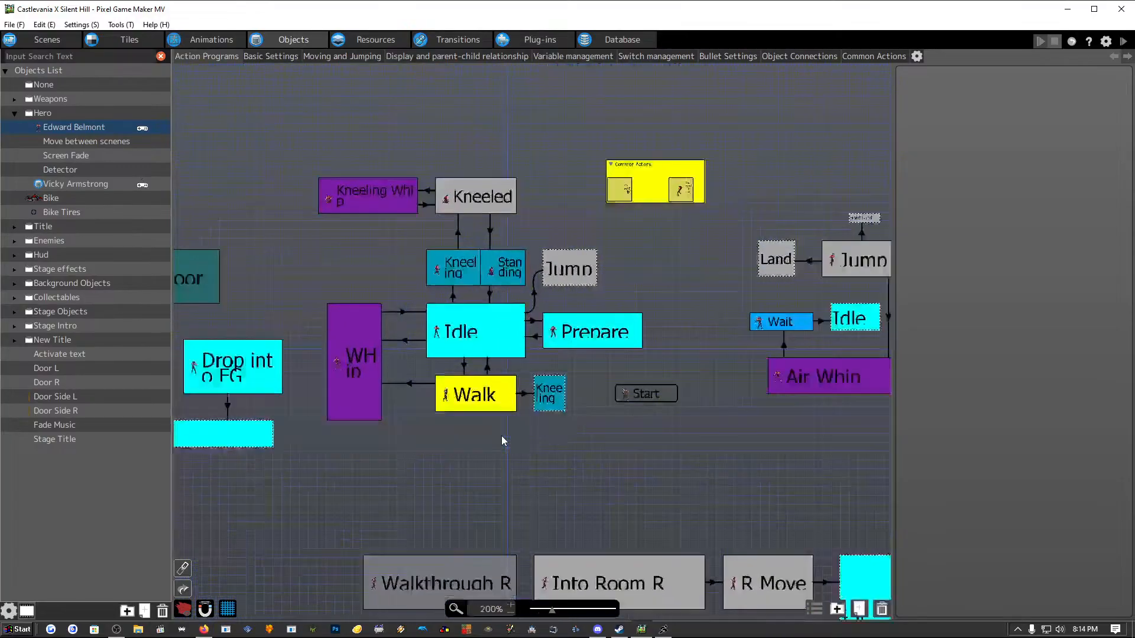
click(458, 208)
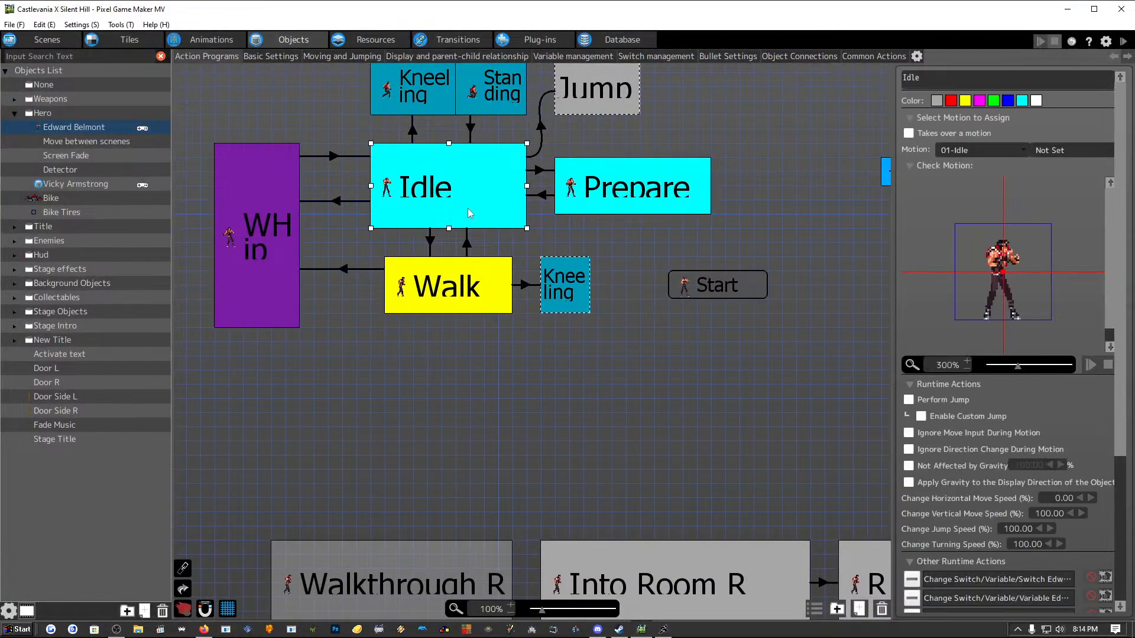
drag(1117, 430, 1115, 576)
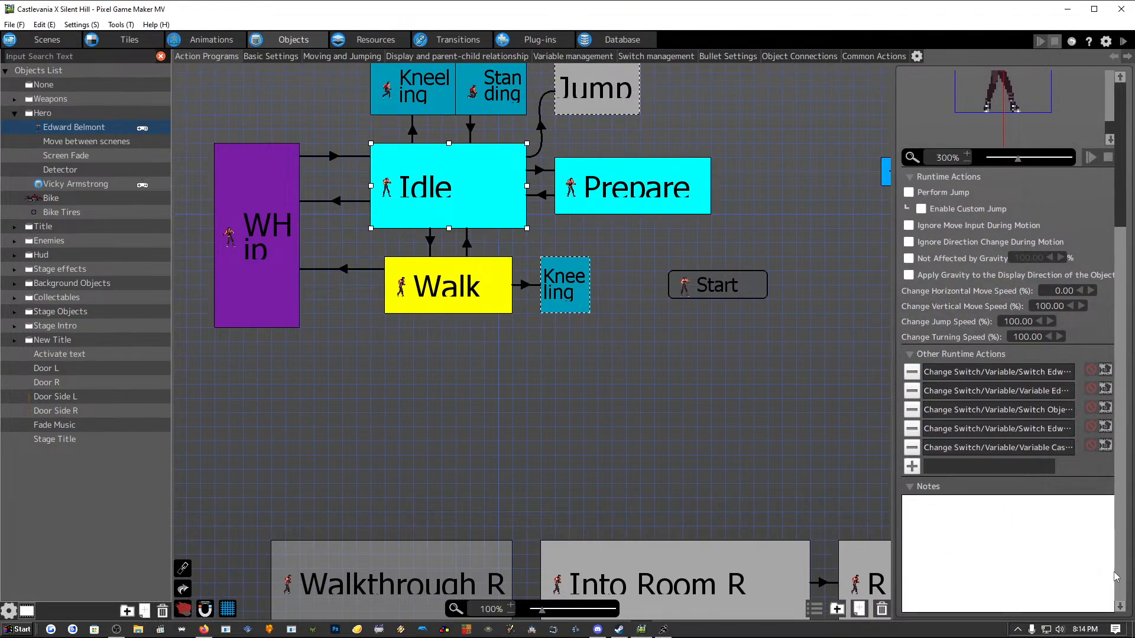
click(642, 630)
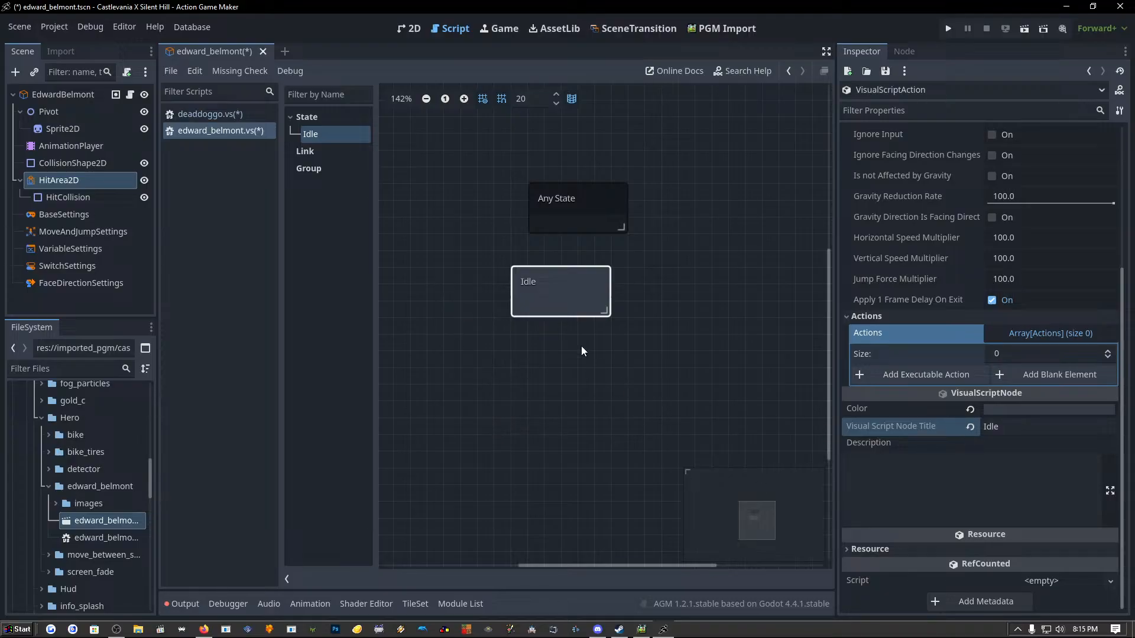
Switch to Pixel Game Maker MV and examine the Walk action's settings and the conditions of the link from Idle to Walk.
click(644, 630)
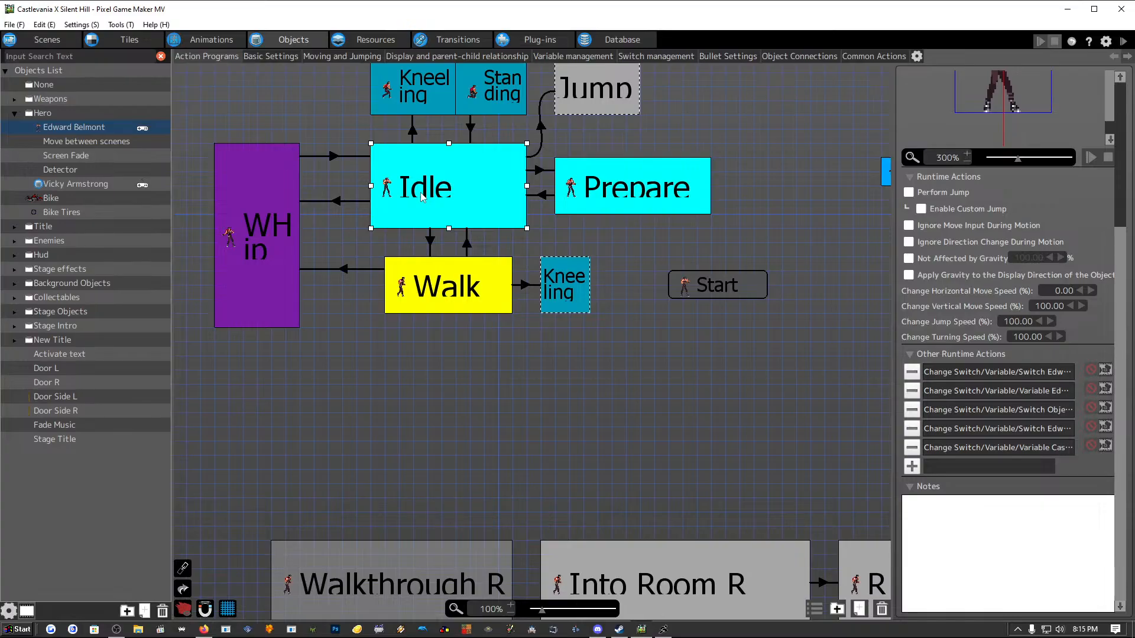
click(441, 263)
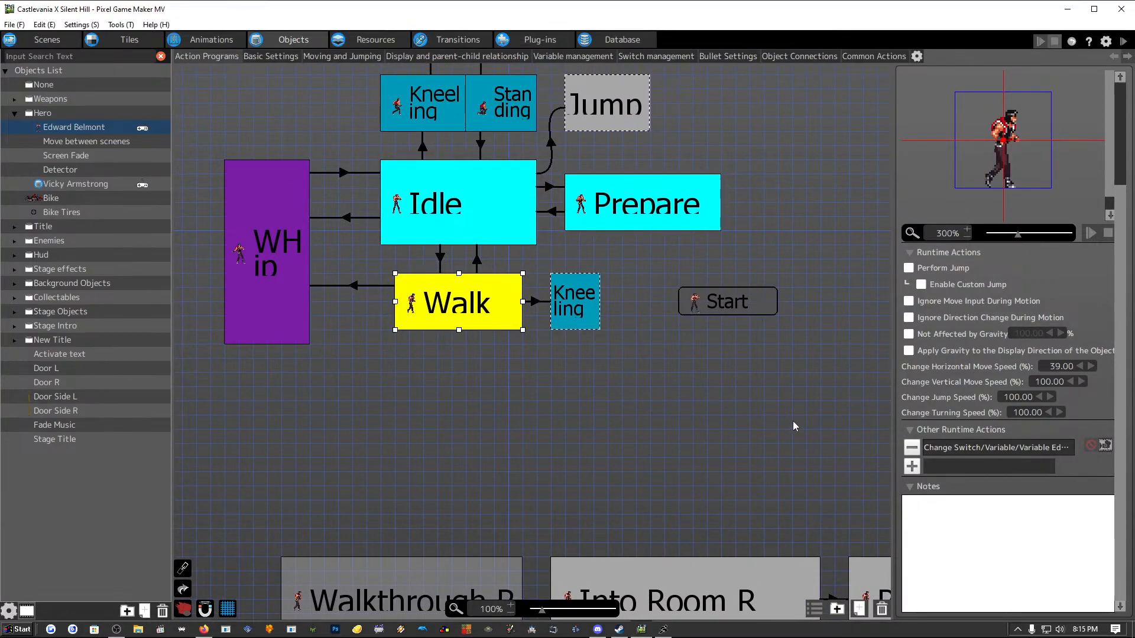
click(440, 258)
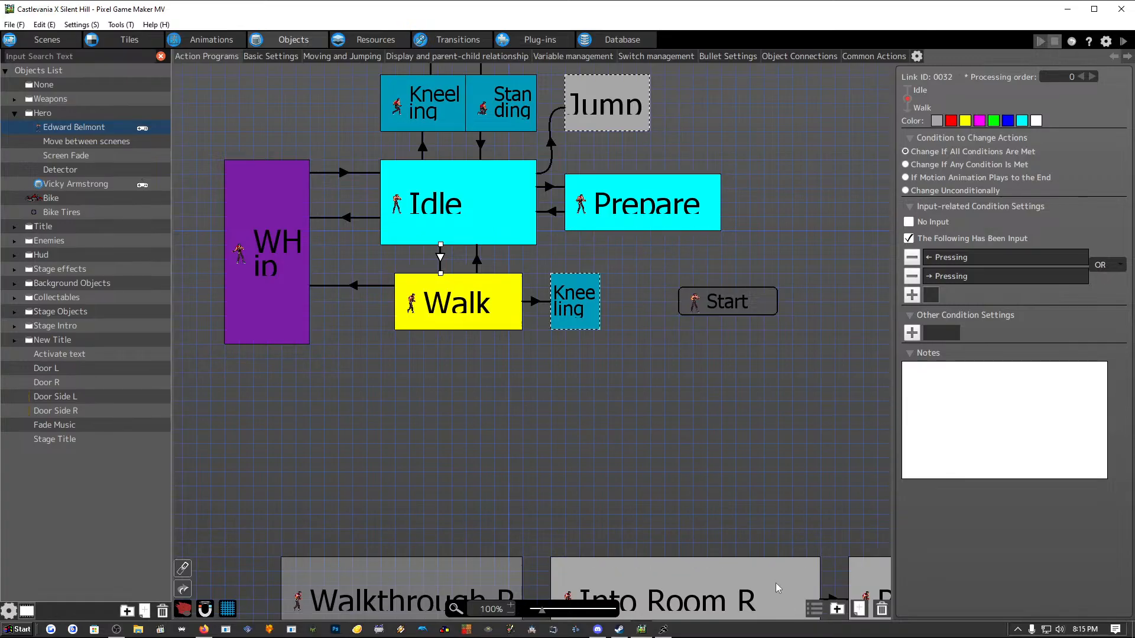
Switch to Action Game Maker and examine the empty canvas's commands and the Idle state's properties, including the Animation Facing Direction options.
click(663, 630)
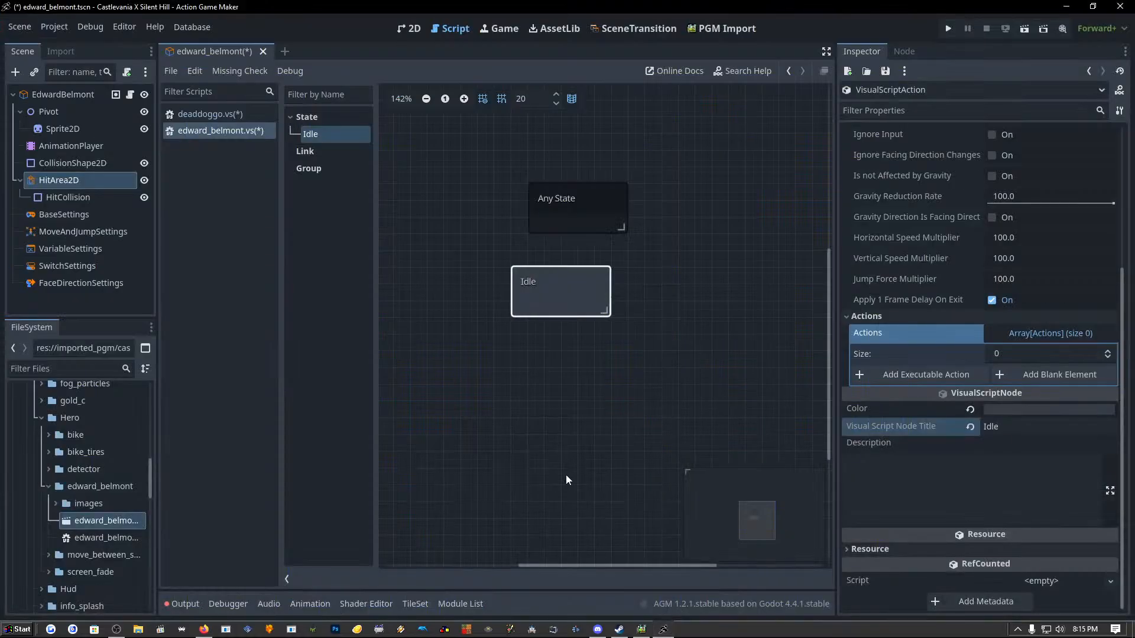
right_click(548, 349)
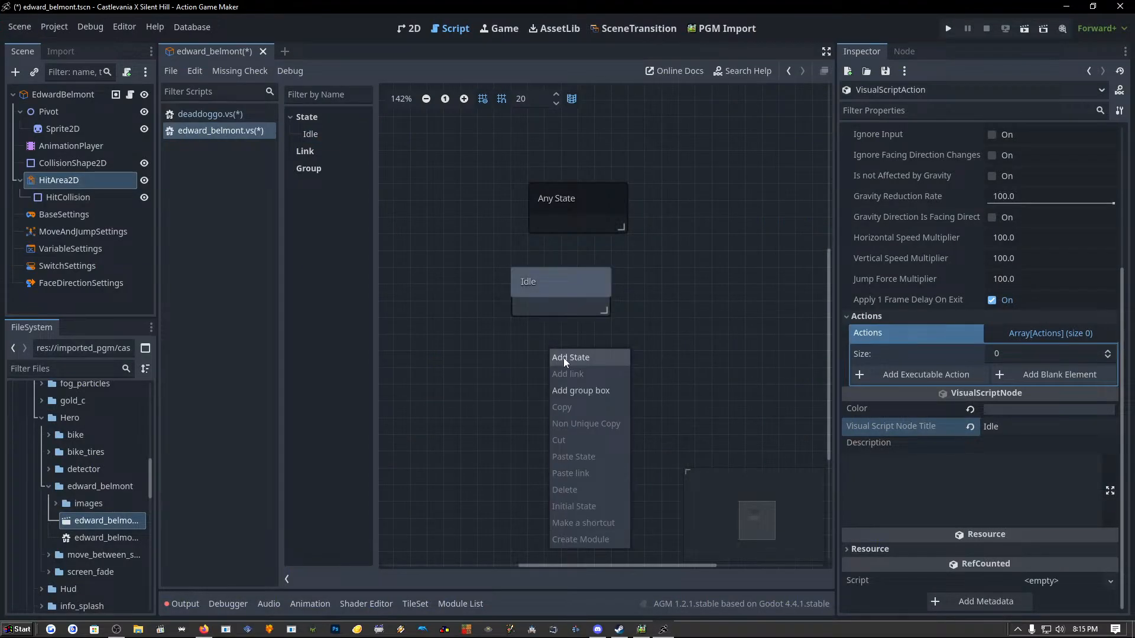
click(527, 296)
scroll(898, 309, up, 5)
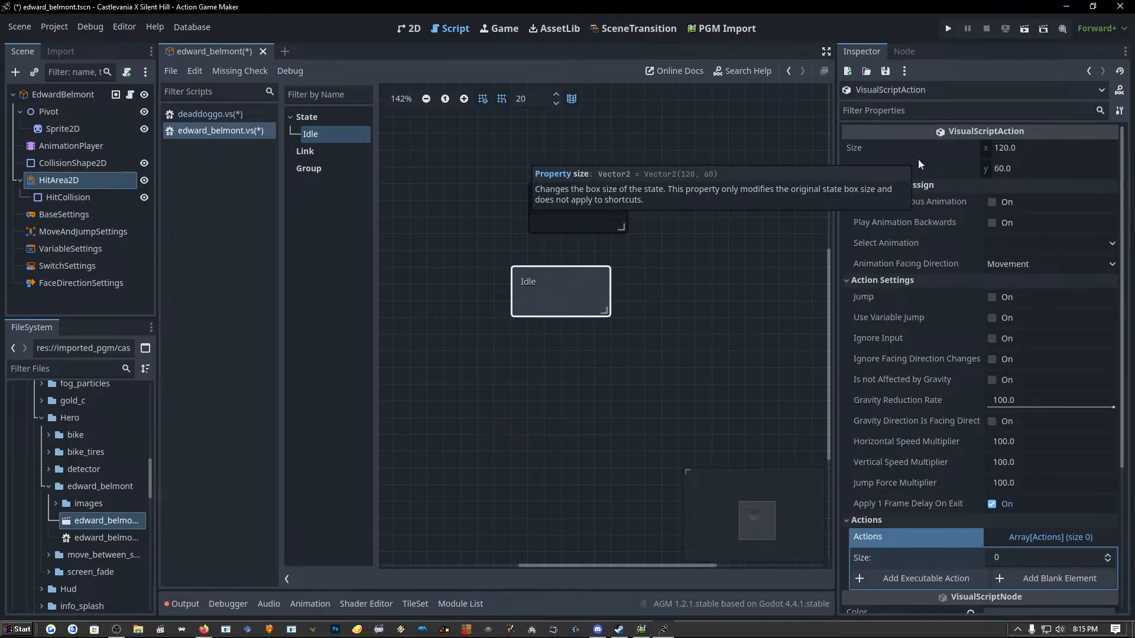
scroll(942, 282, down, 5)
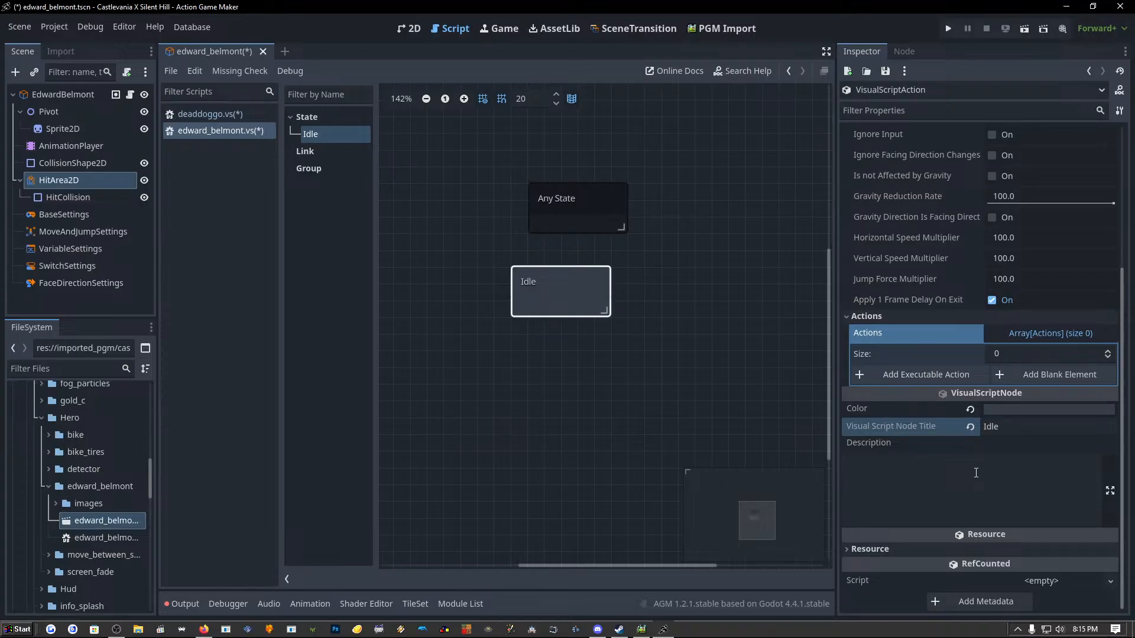
scroll(976, 473, up, 5)
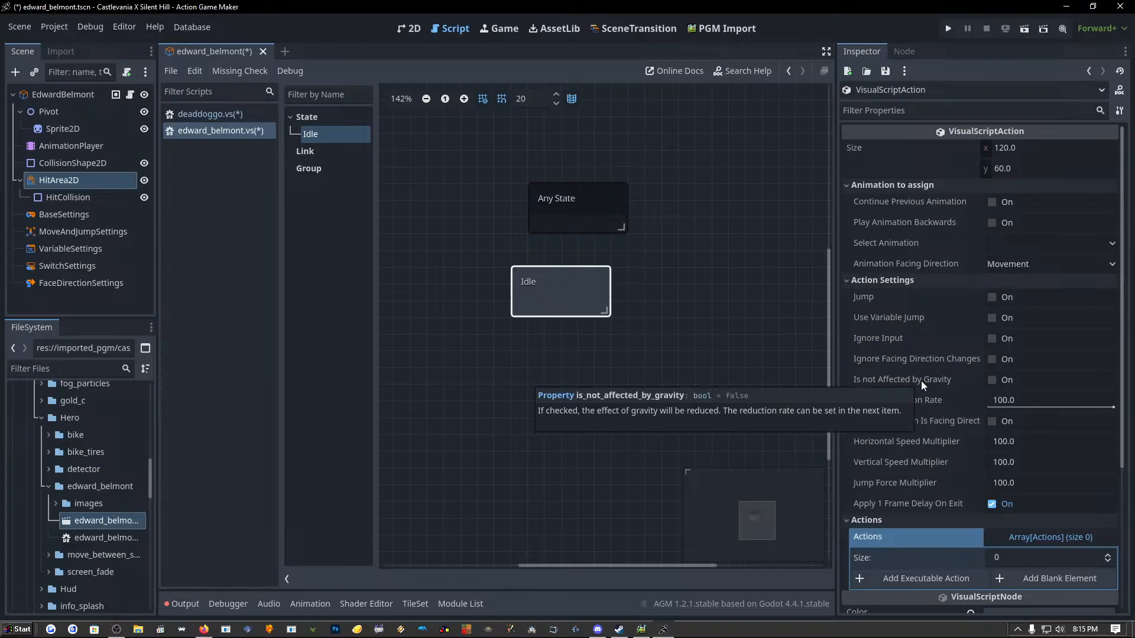
click(1027, 265)
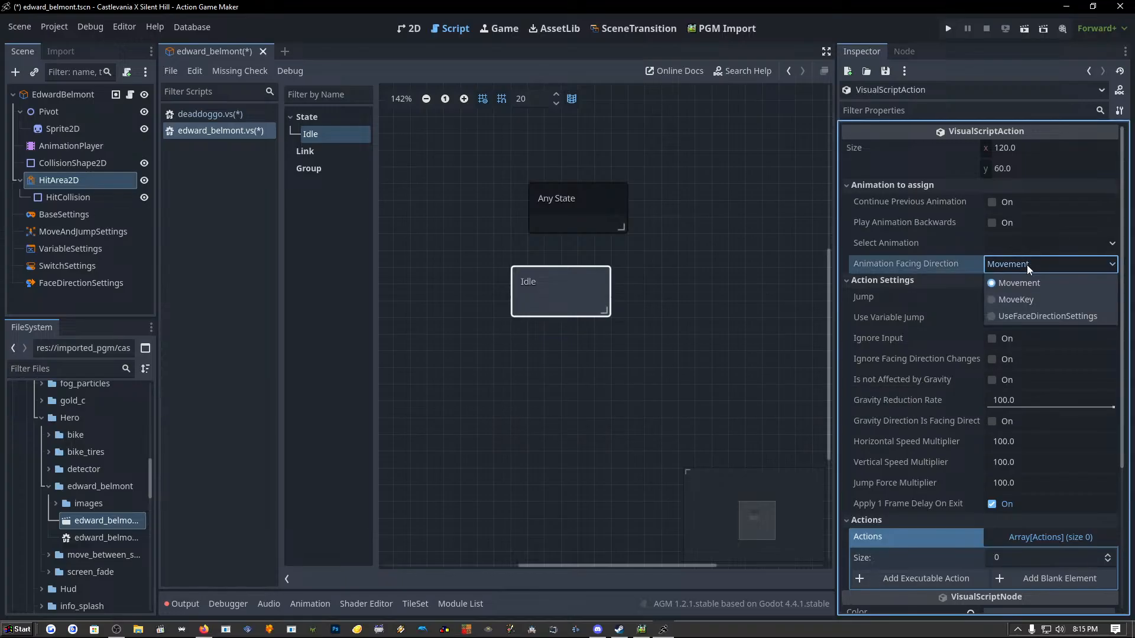
click(932, 263)
Change the Idle state box's color to bright blue.
scroll(917, 350, down, 5)
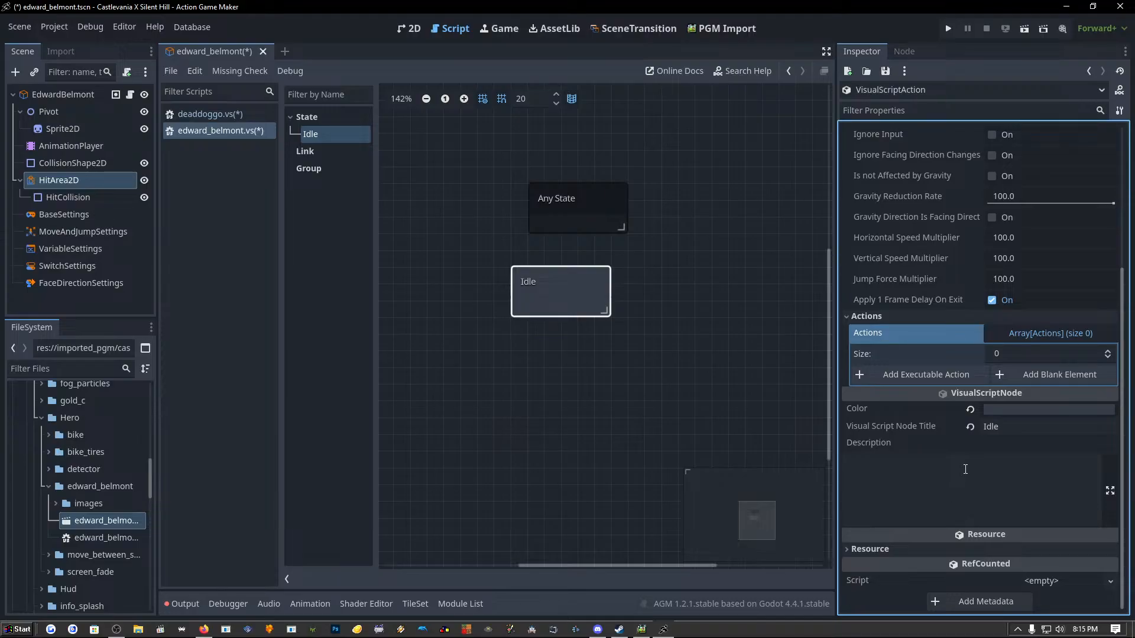
click(1009, 410)
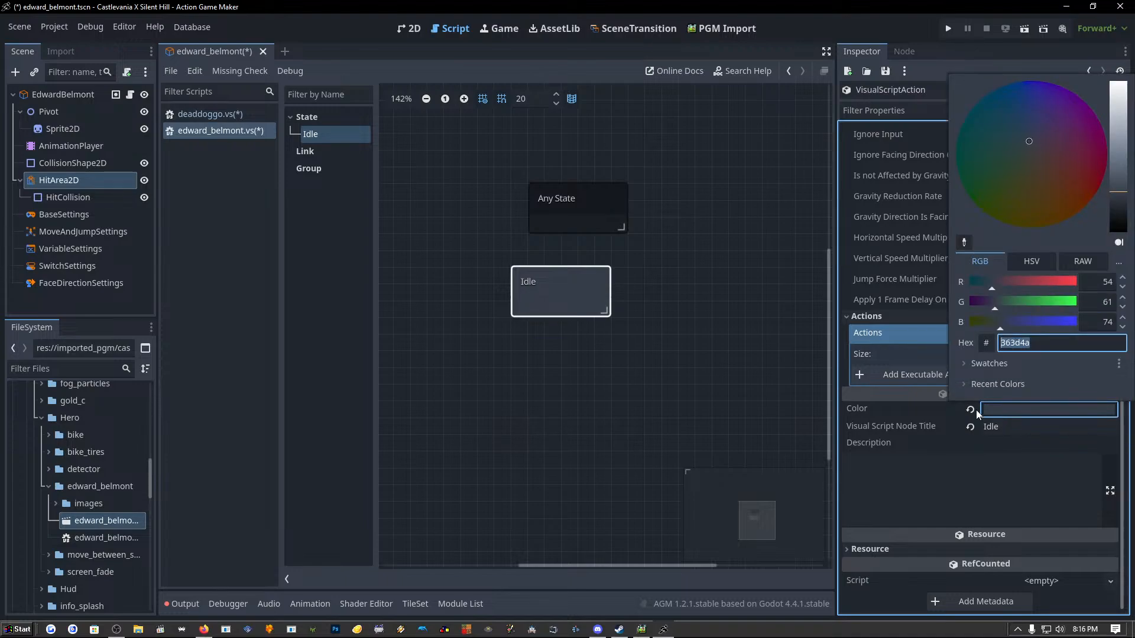
drag(1026, 142, 1027, 78)
drag(1121, 194, 1115, 170)
click(994, 441)
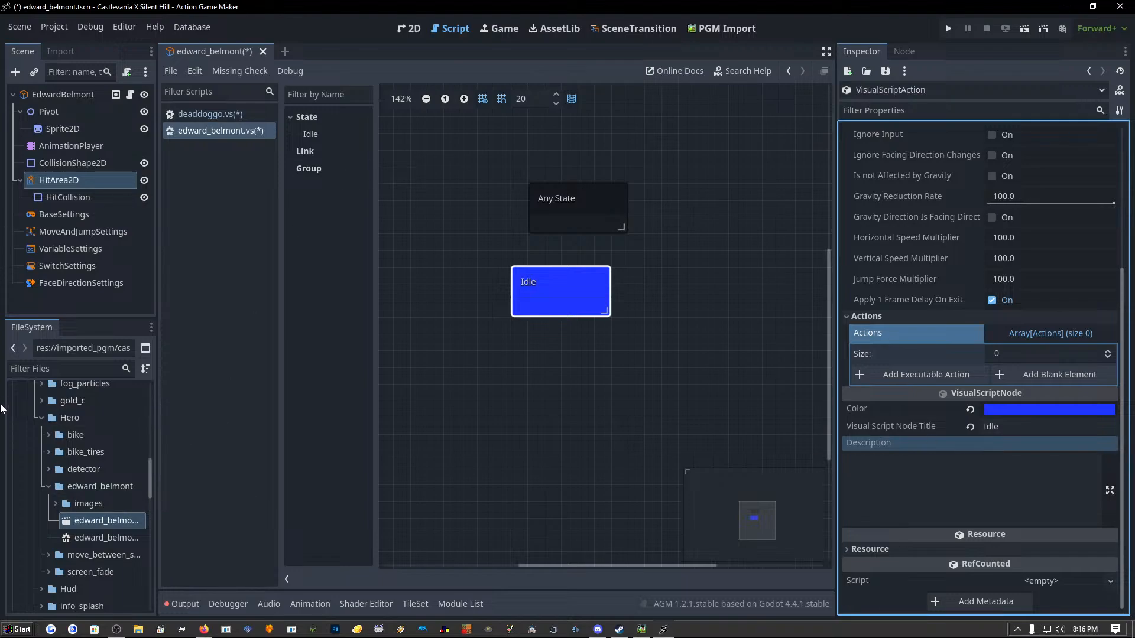
Open the AnimationPlayer's animations in the 2D view and play the 01-idle_left animation.
click(54, 151)
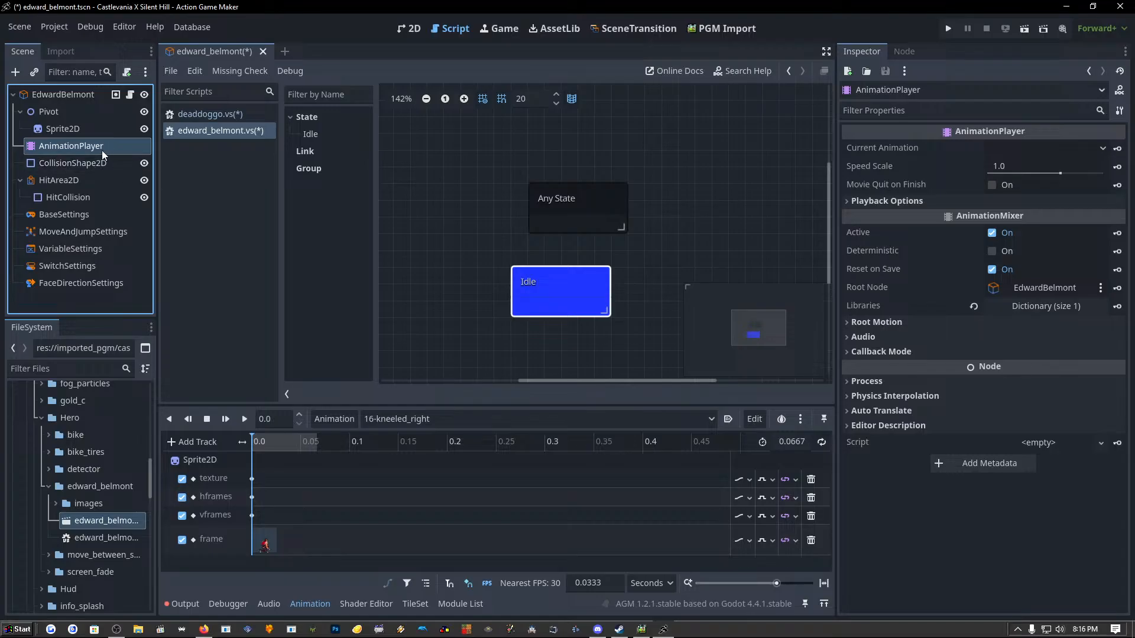
double_click(102, 150)
click(76, 163)
click(77, 147)
double_click(83, 147)
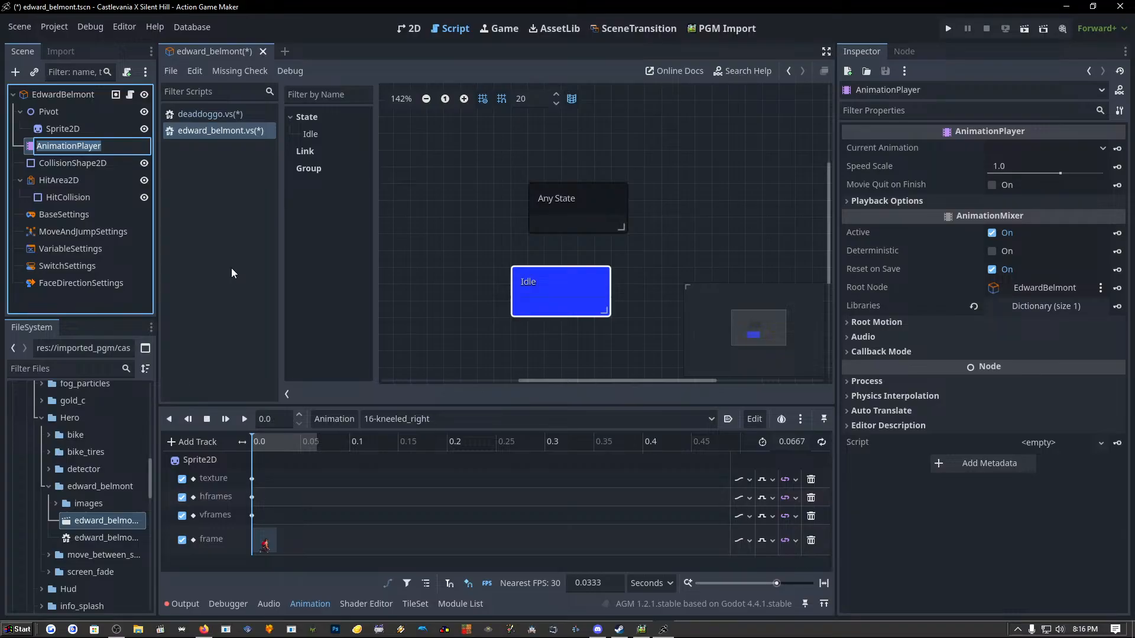
click(408, 28)
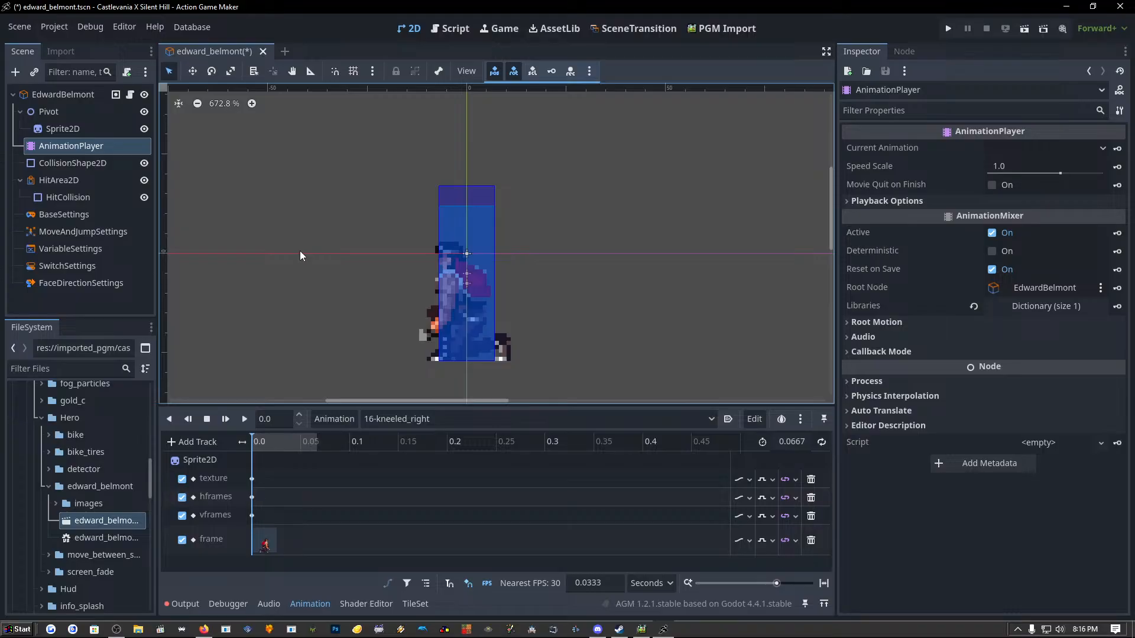
click(404, 417)
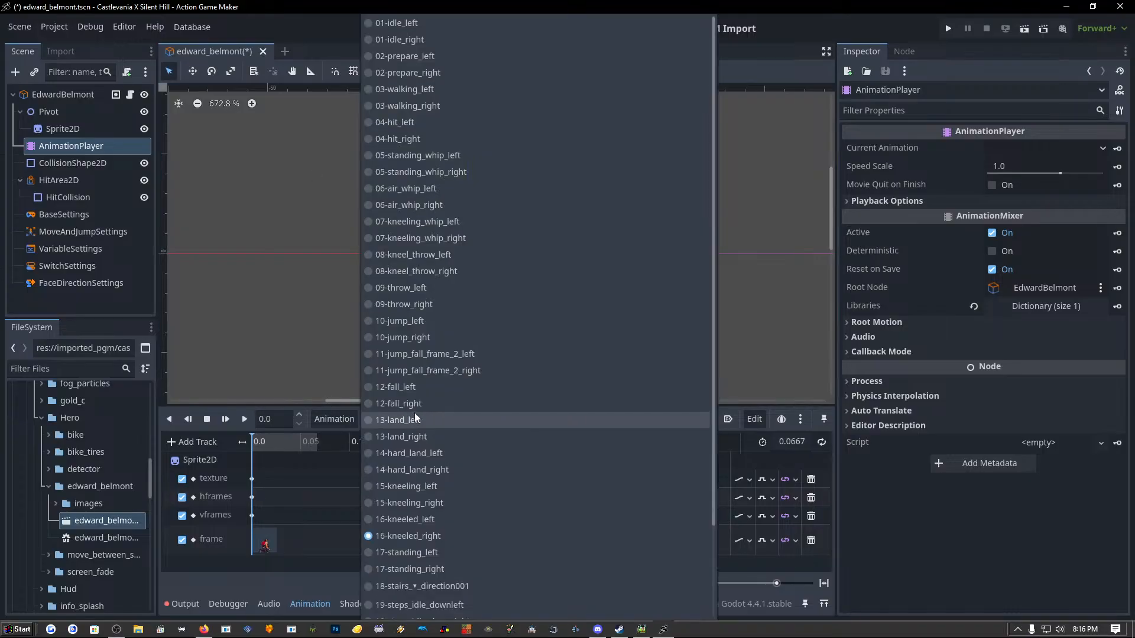
click(418, 24)
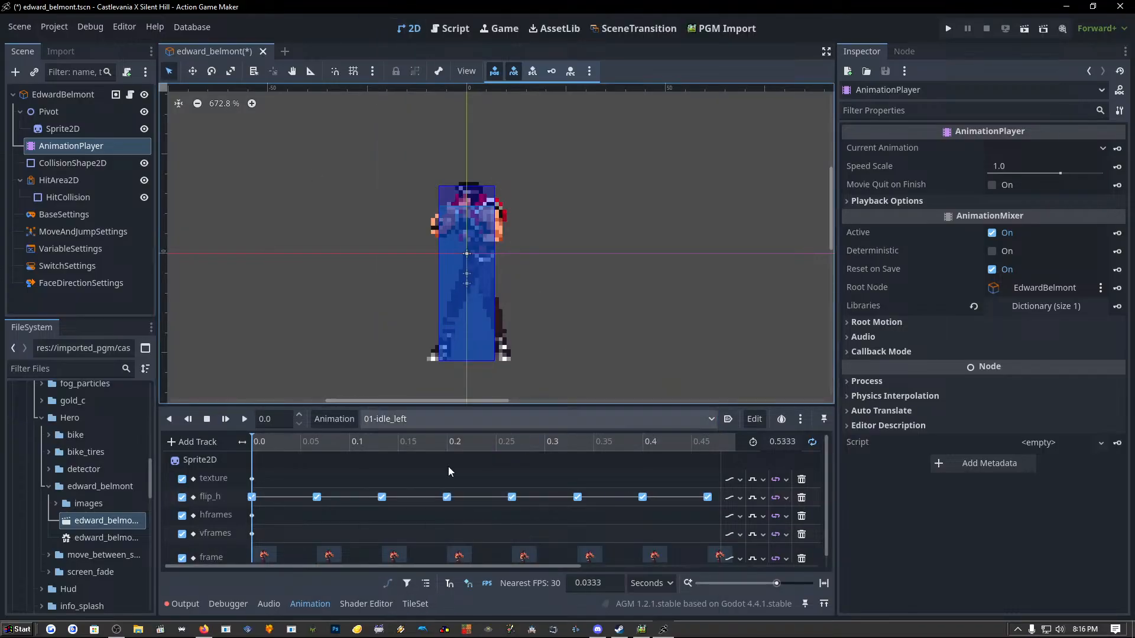
click(242, 418)
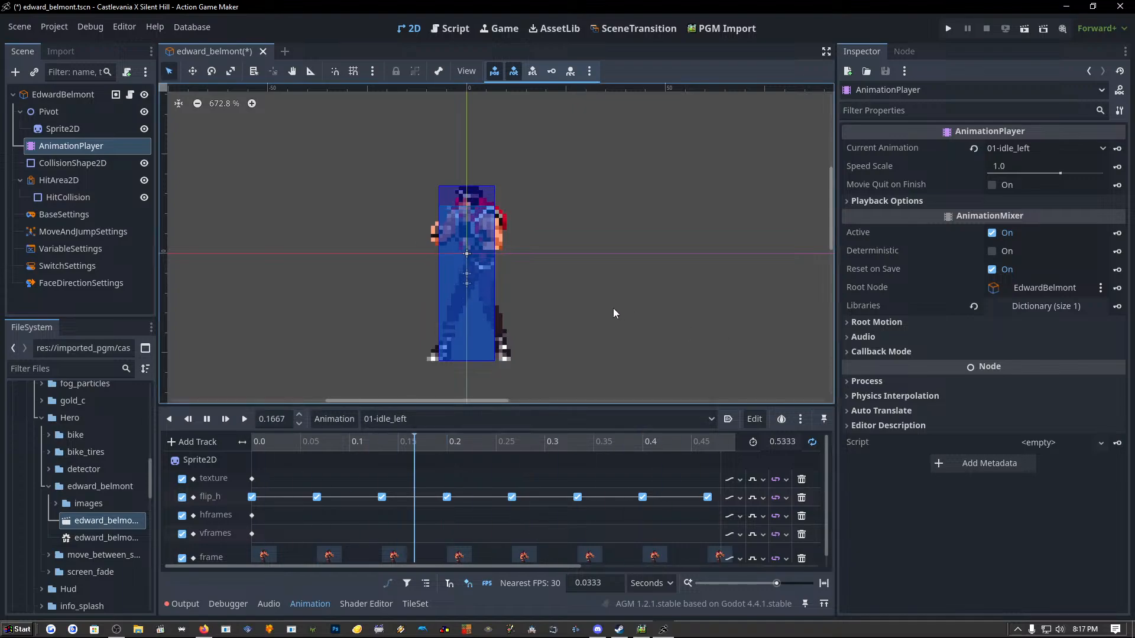
Examine the tracks of the 01-idle_right animation and return to 01-idle_left for comparison.
click(422, 420)
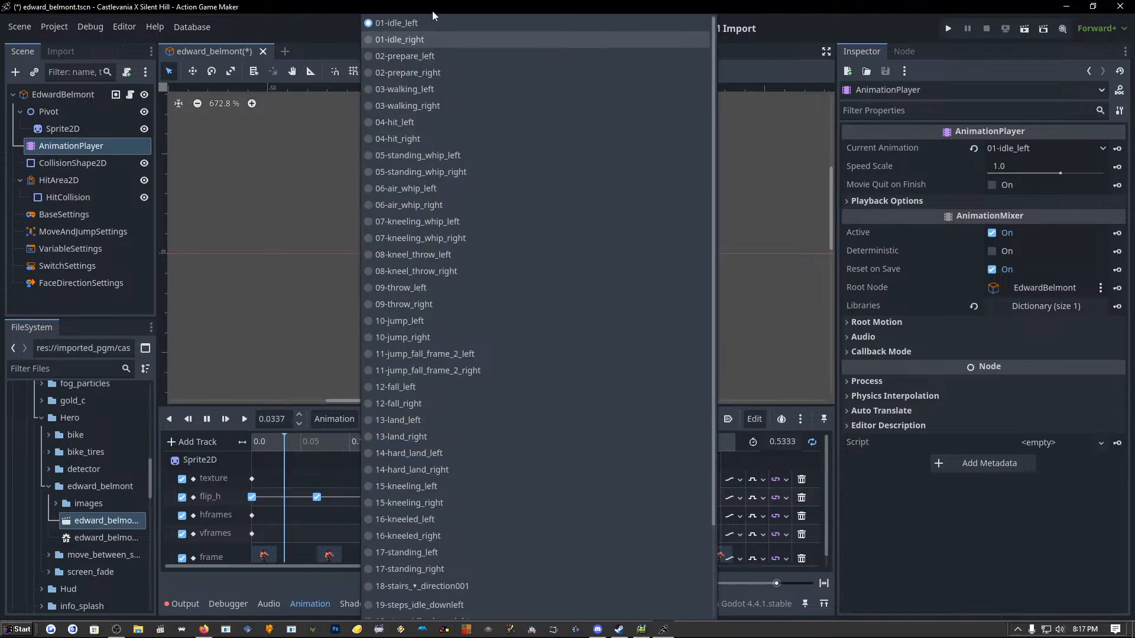
click(408, 35)
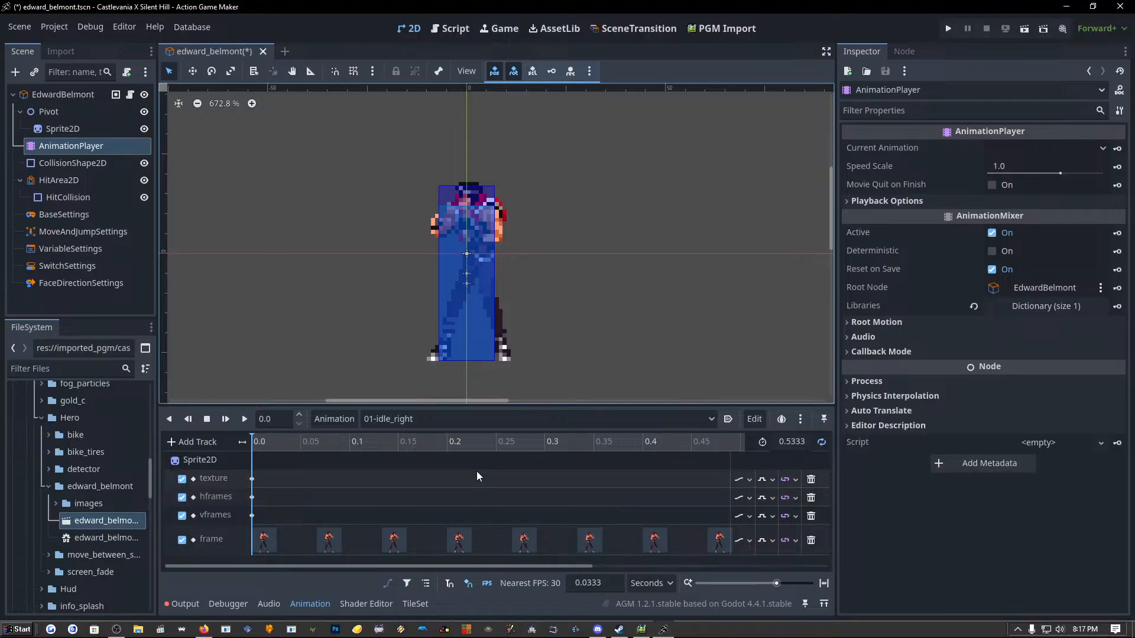
click(444, 420)
click(438, 24)
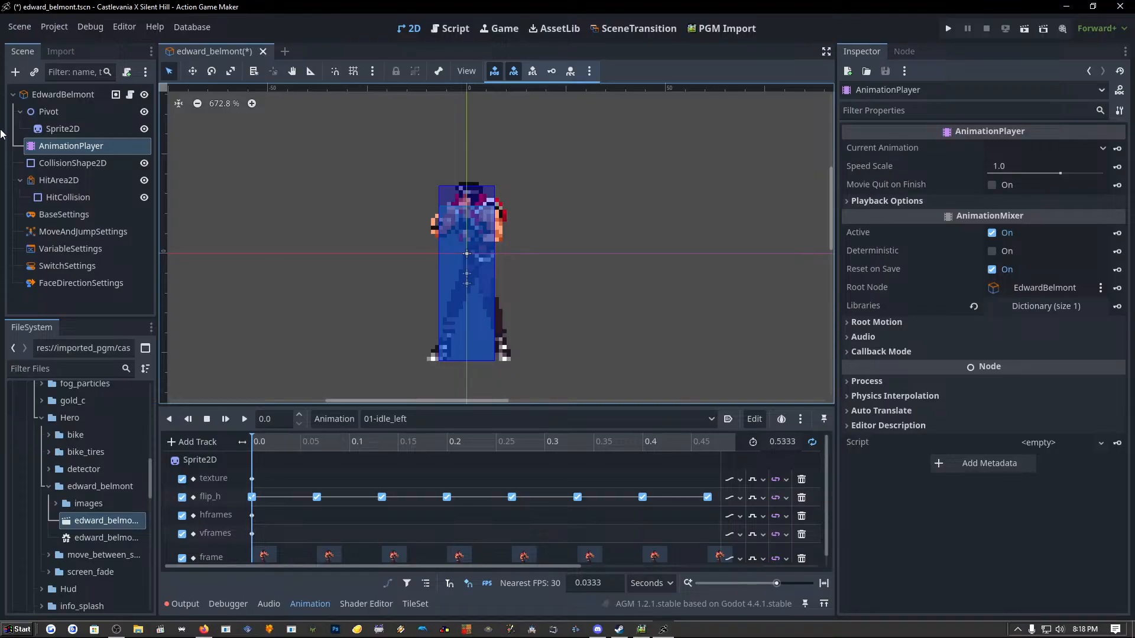
Inspect the EdwardBelmont root node's properties and examine the Idle state's animation, action and node settings in the visual script.
click(51, 95)
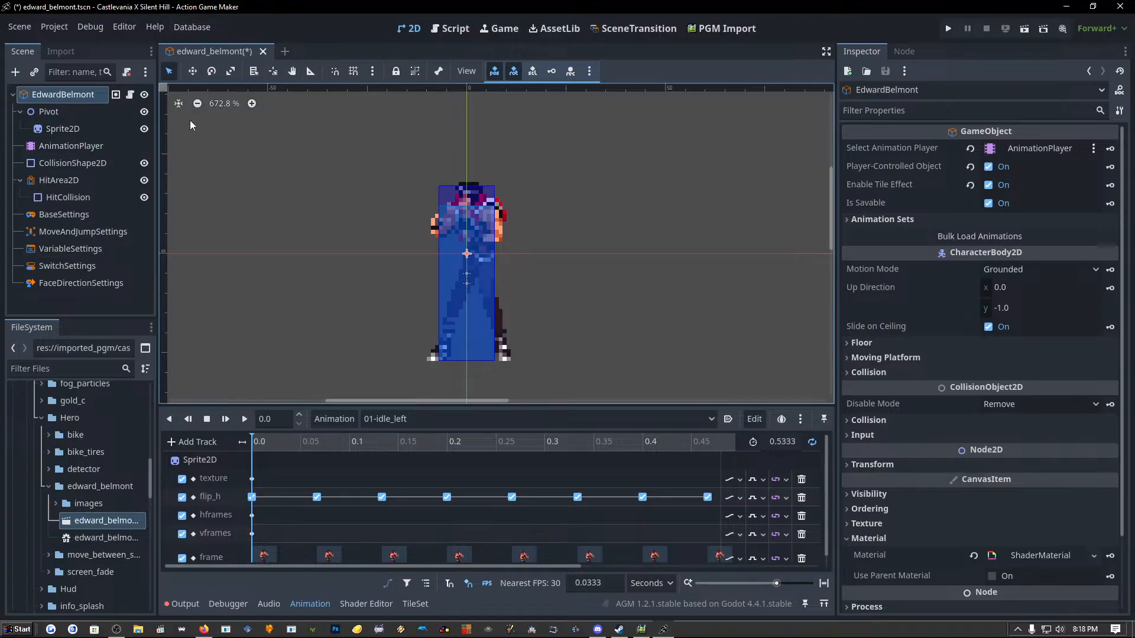
click(451, 30)
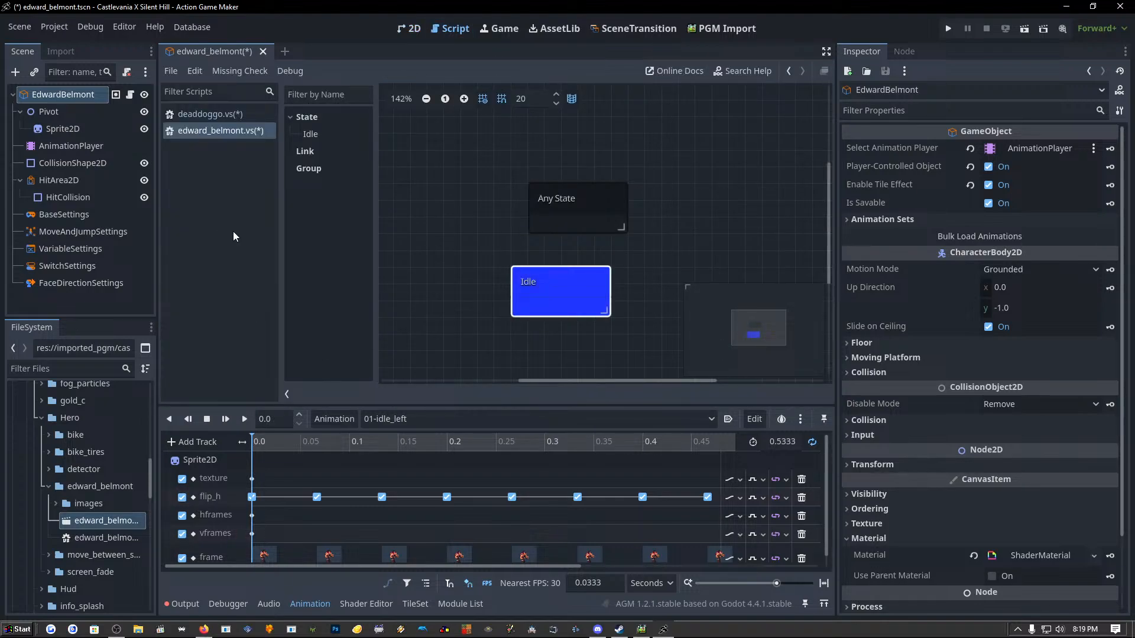
click(549, 285)
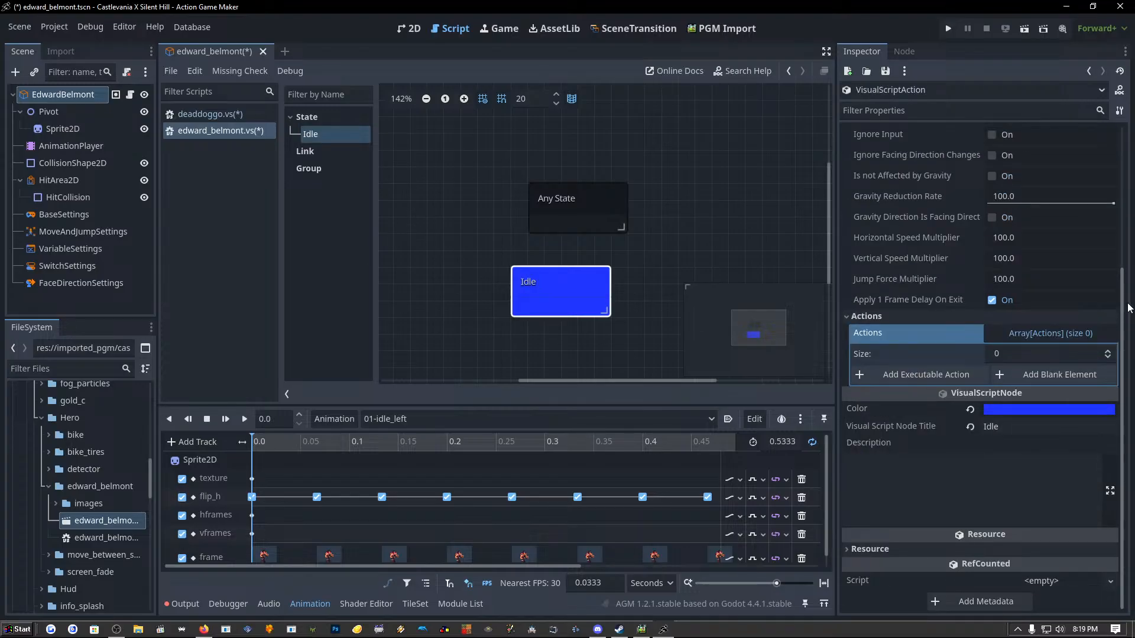
scroll(1119, 312, up, 5)
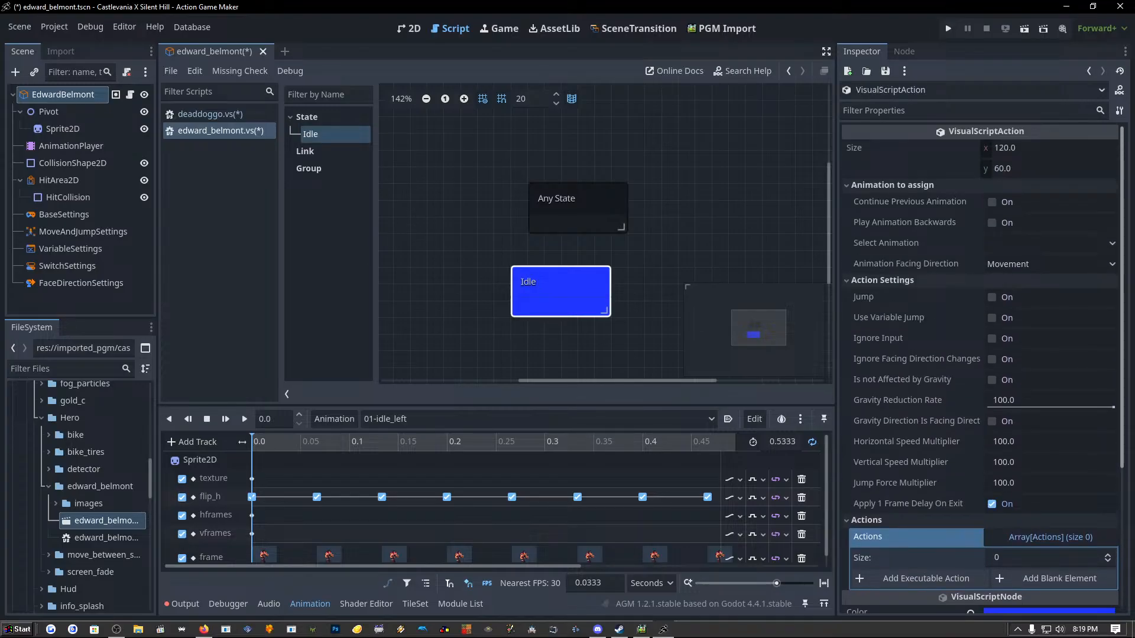
scroll(1132, 374, down, 5)
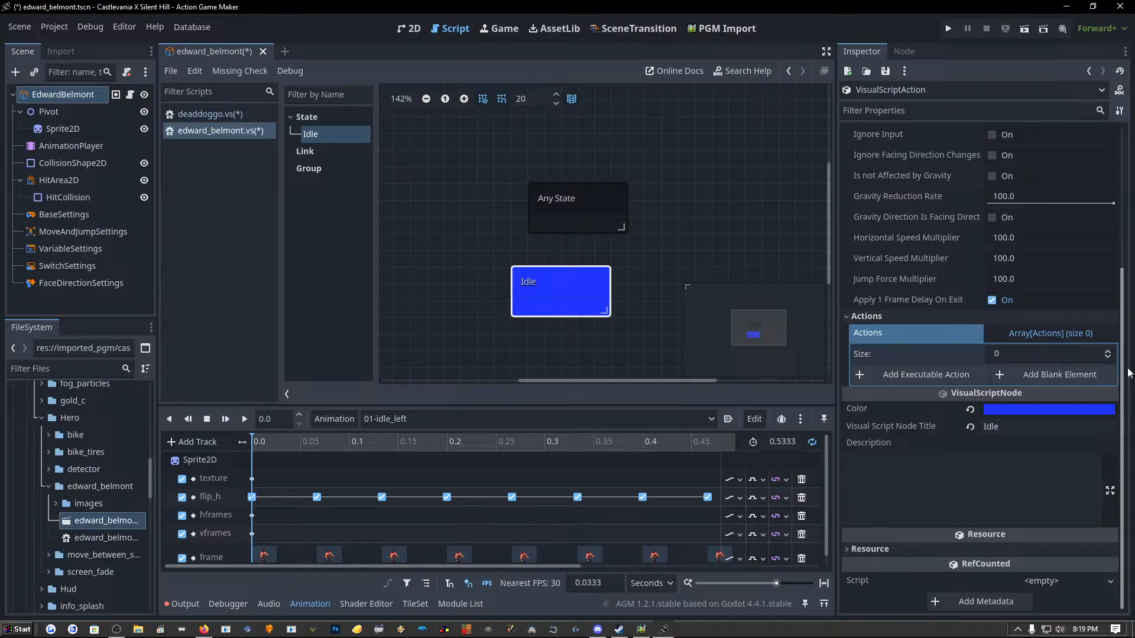
scroll(1125, 328, up, 1)
scroll(1127, 265, up, 2)
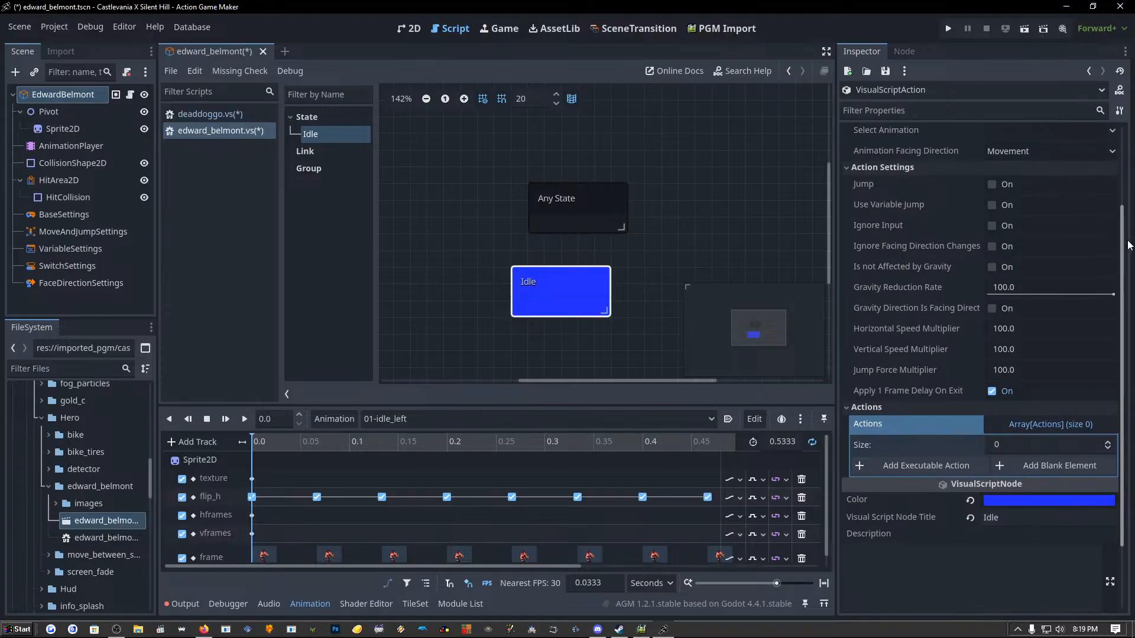
drag(1128, 191, 1115, 218)
scroll(1064, 295, down, 3)
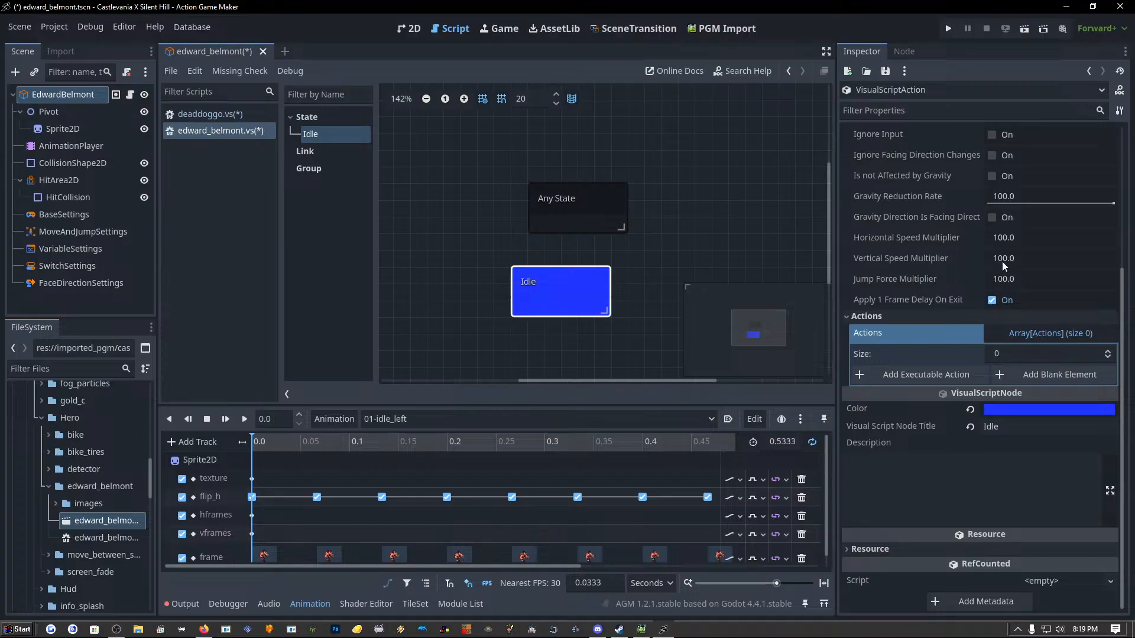
scroll(1001, 262, up, 3)
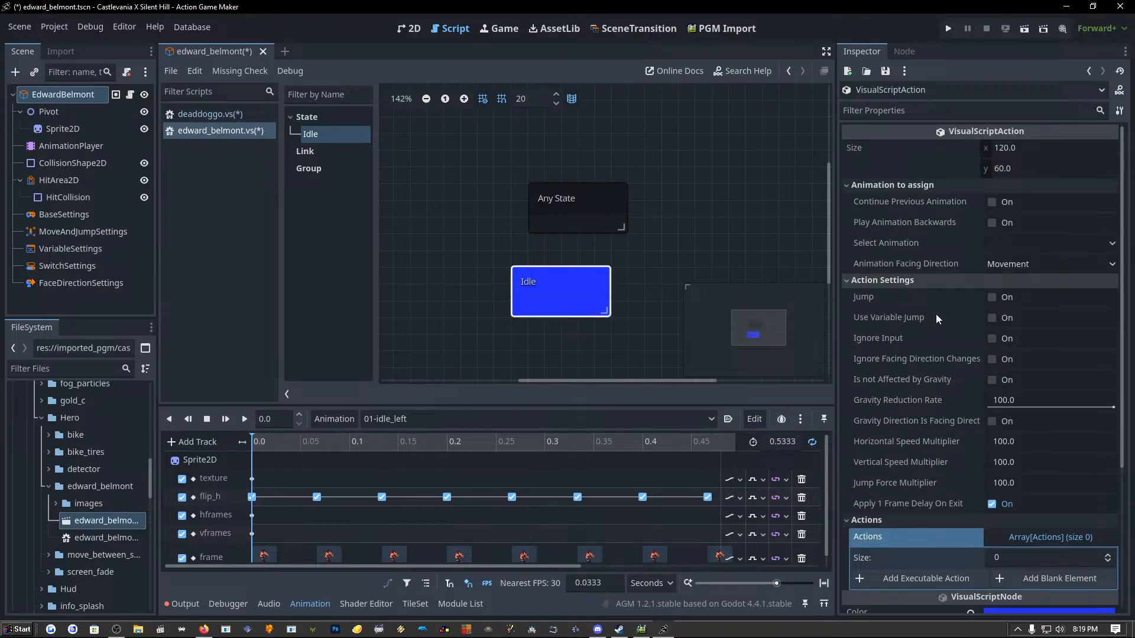
Assign the 01-idle animation to the Idle state.
click(926, 189)
click(926, 189)
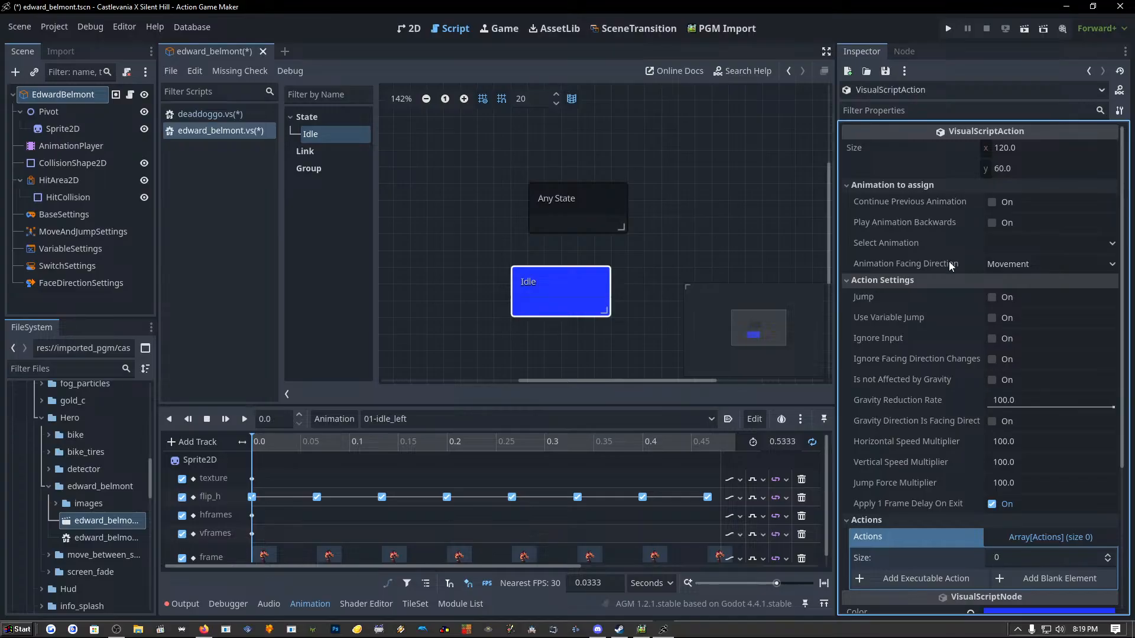
click(1036, 238)
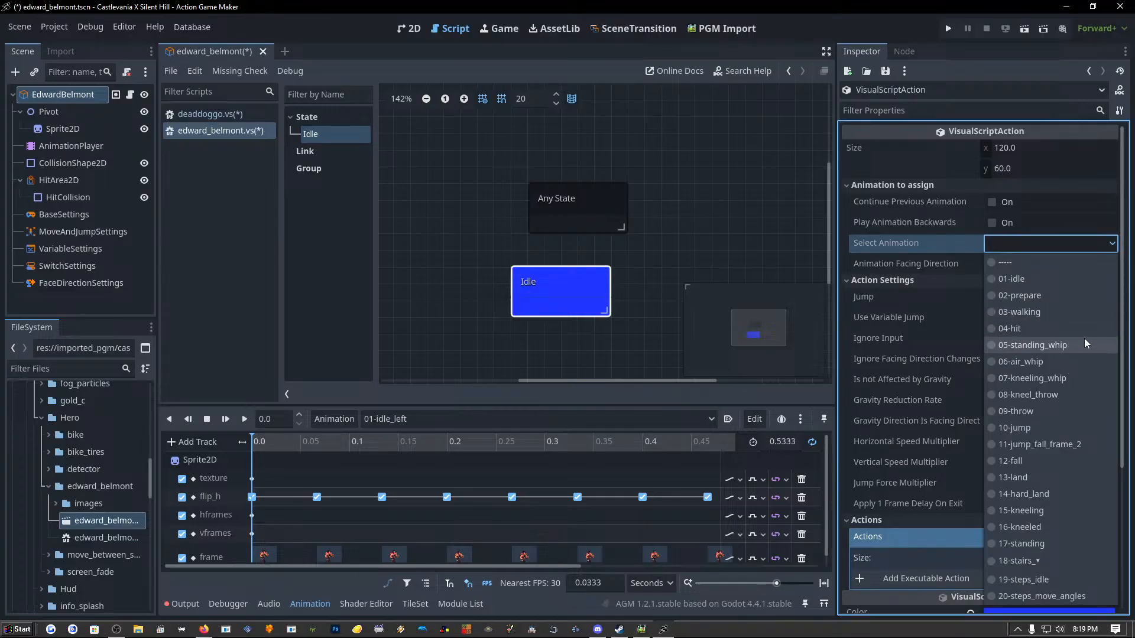
click(1031, 280)
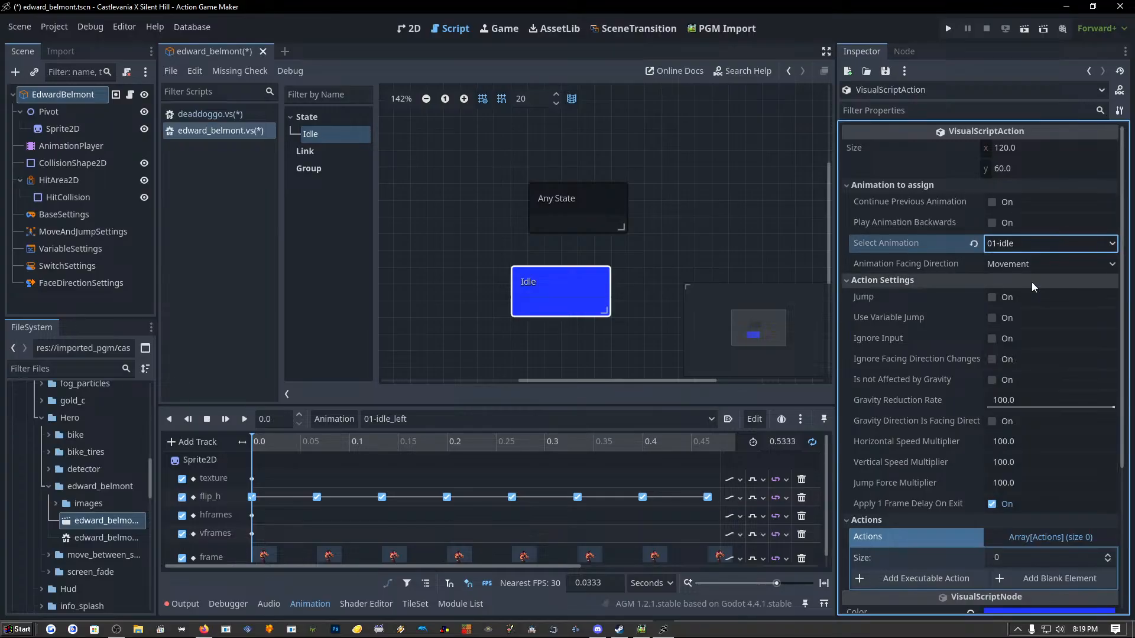
click(1026, 247)
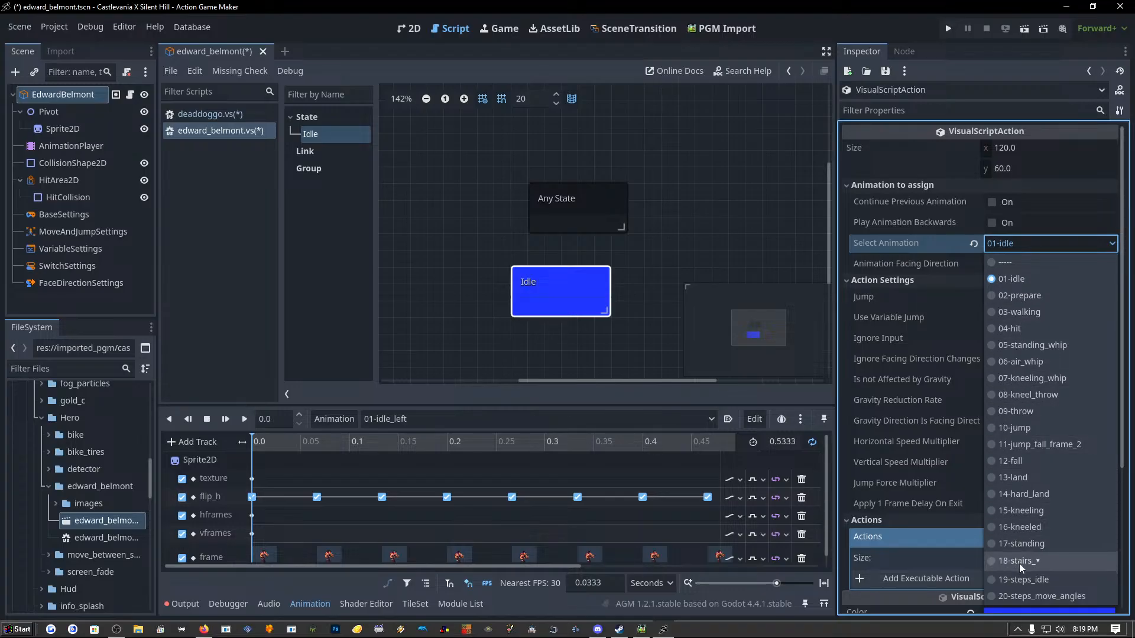
click(1016, 281)
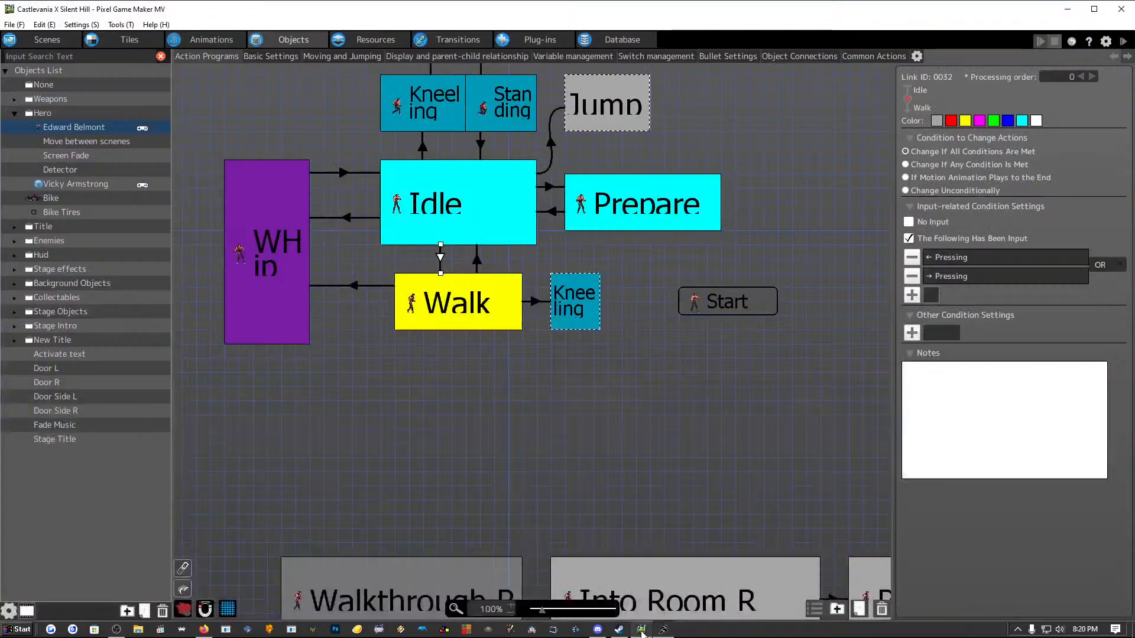
Switch to Pixel Game Maker MV, examine the Idle action's motion assignment and runtime settings, and return to Action Game Maker.
click(641, 629)
click(470, 171)
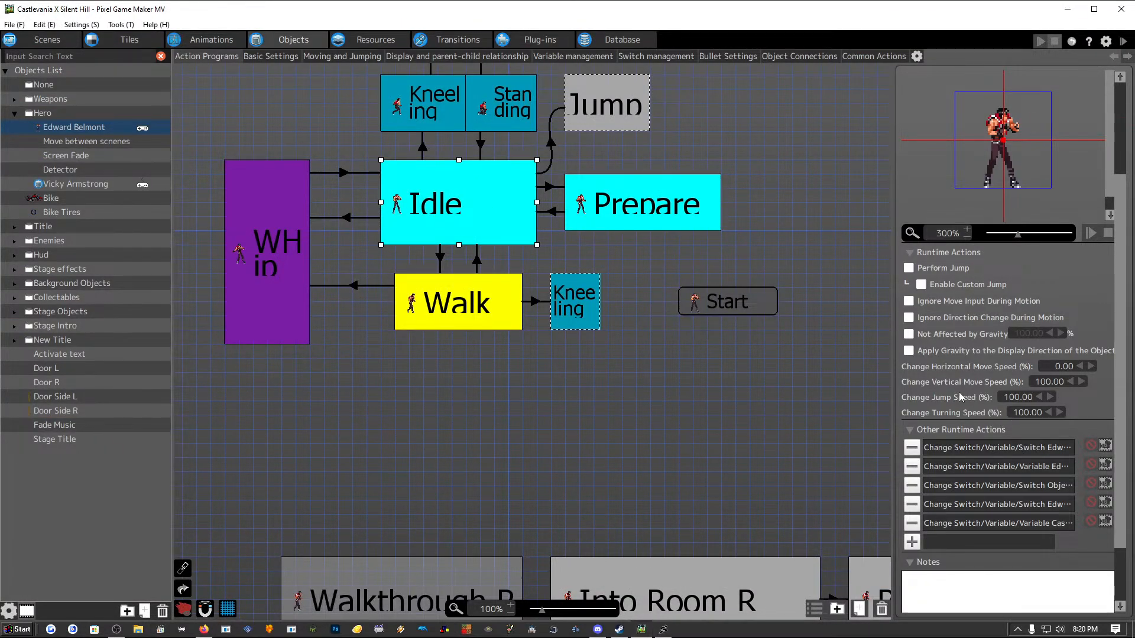
scroll(966, 385, up, 5)
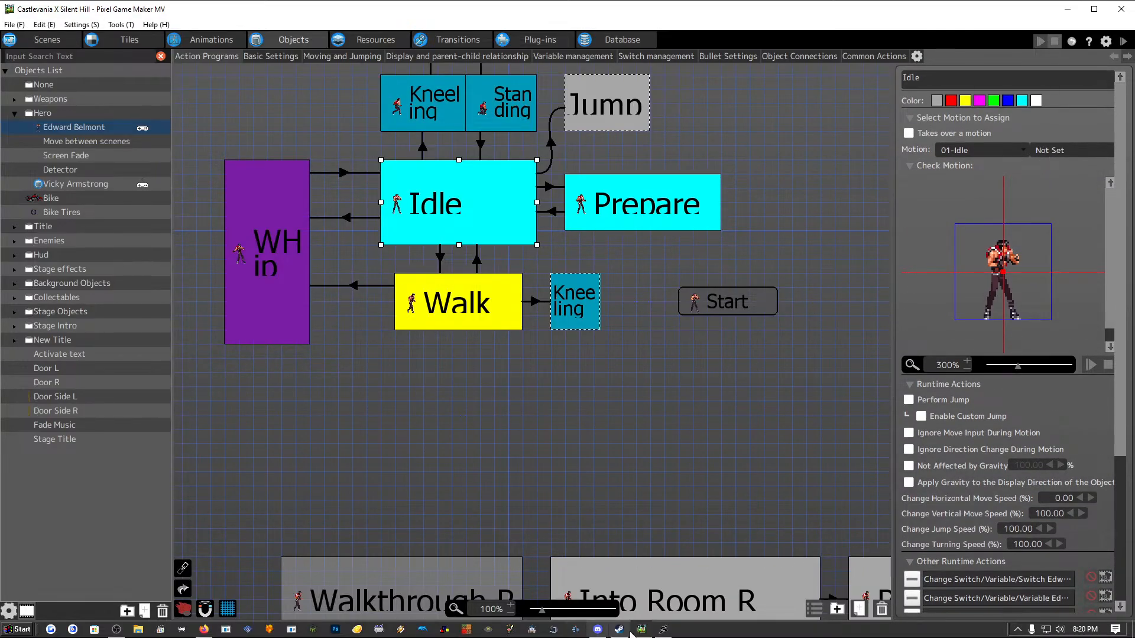
click(663, 630)
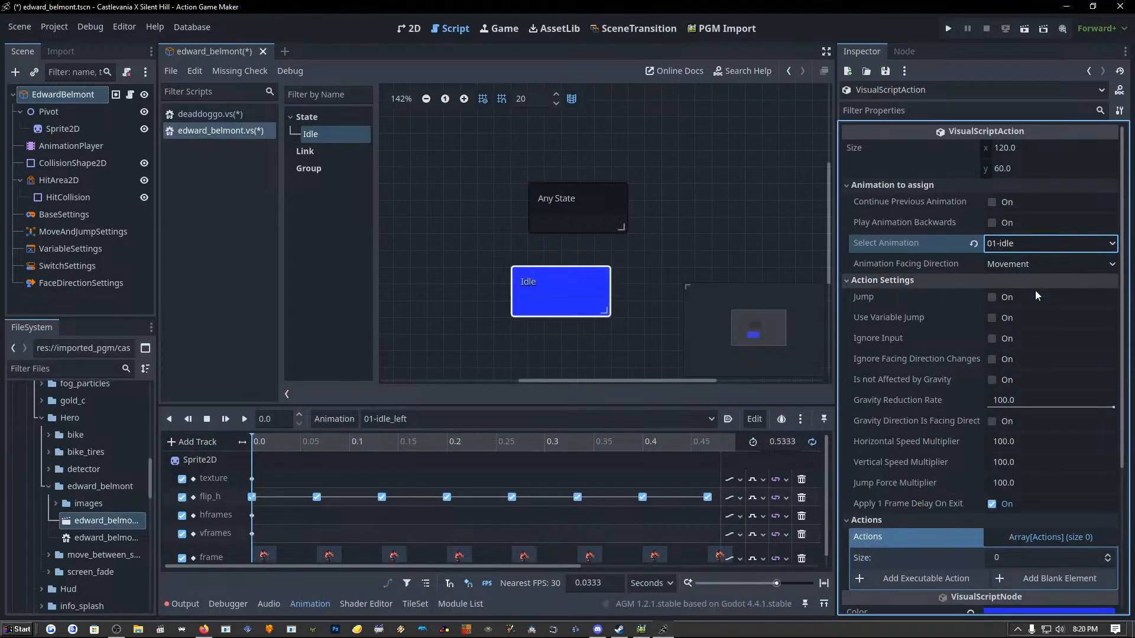
Examine the Idle state's Animation Facing Direction options and compare them with the Idle action's motion direction in Pixel Game Maker MV.
click(1086, 265)
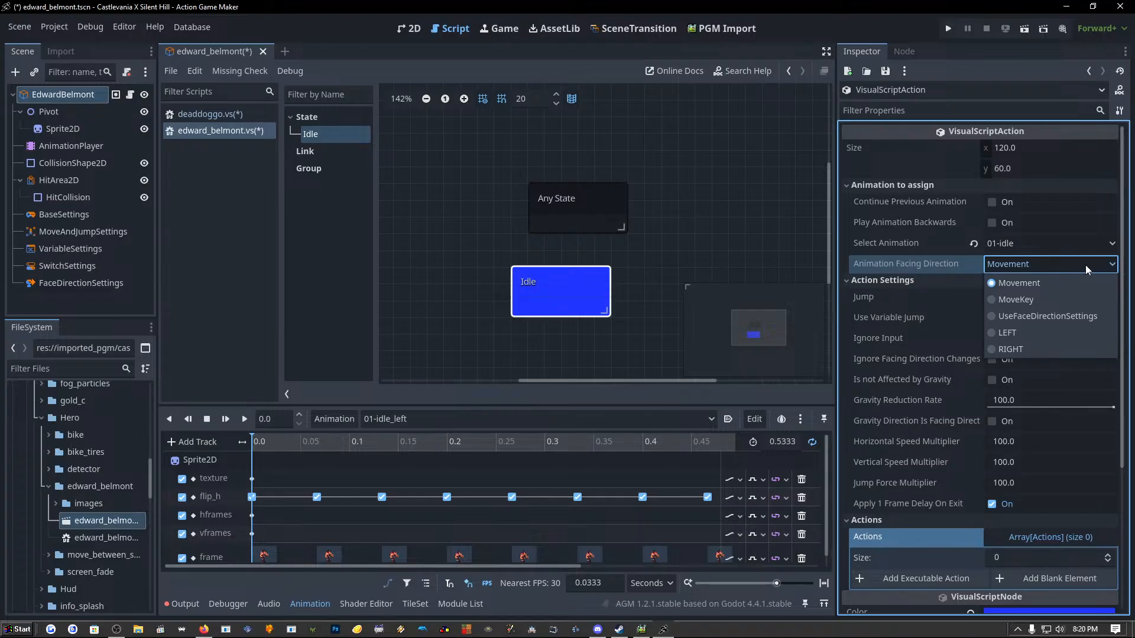
click(642, 630)
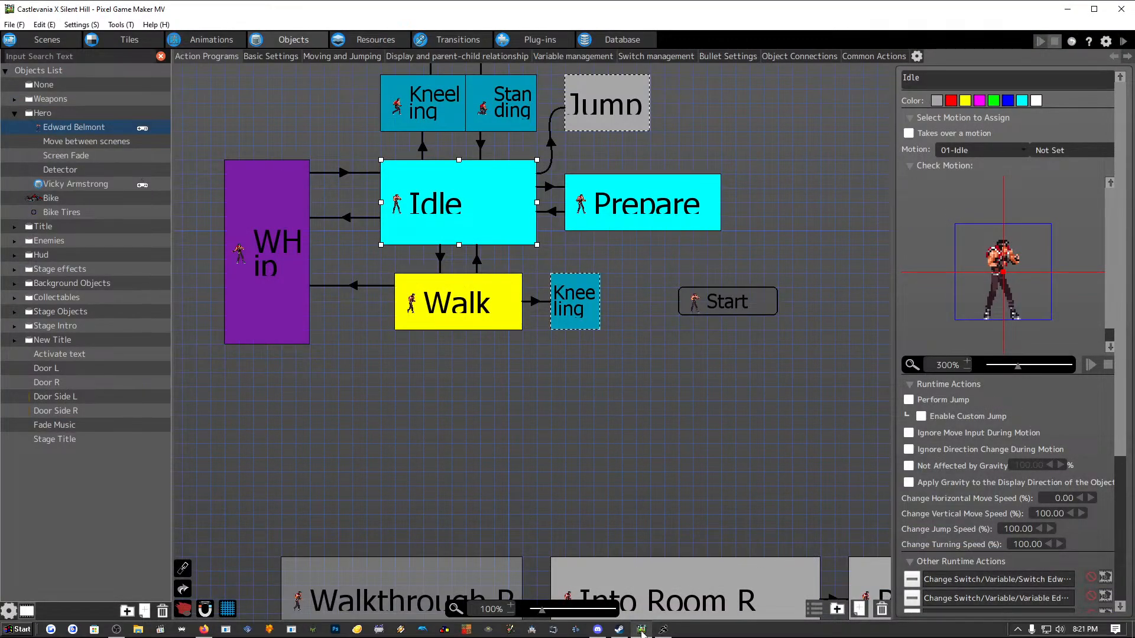
click(642, 631)
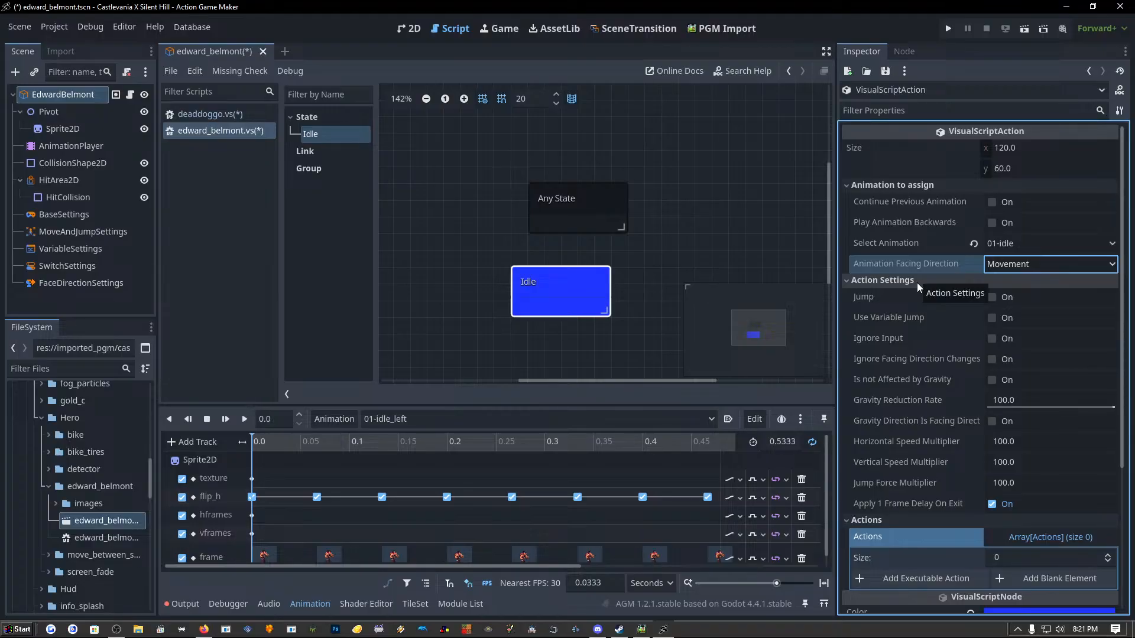
click(1042, 264)
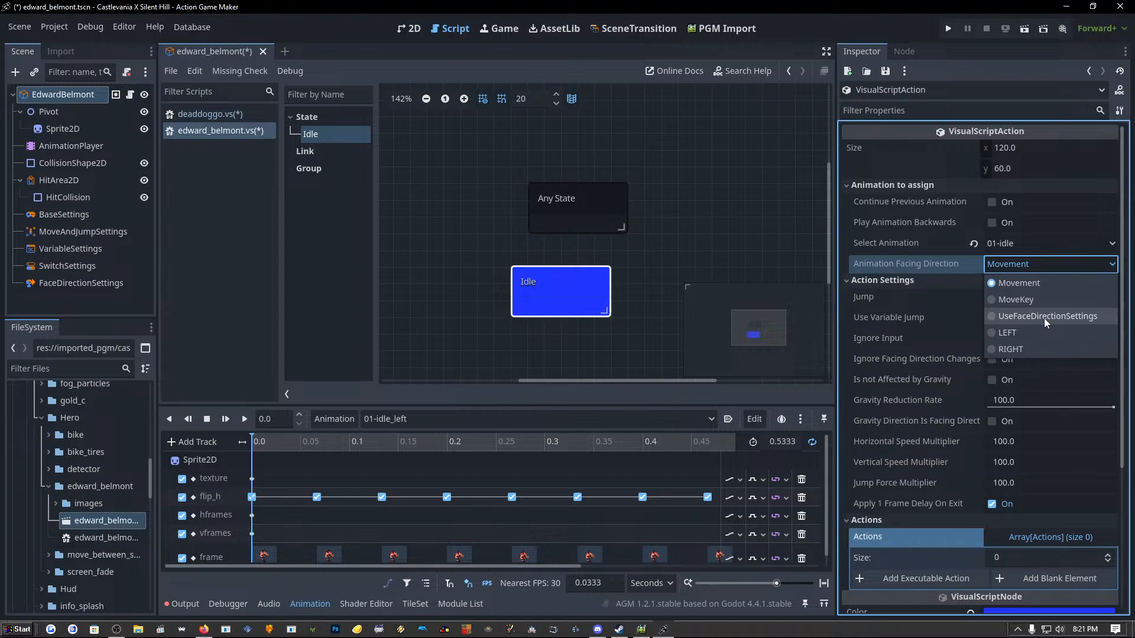
click(930, 270)
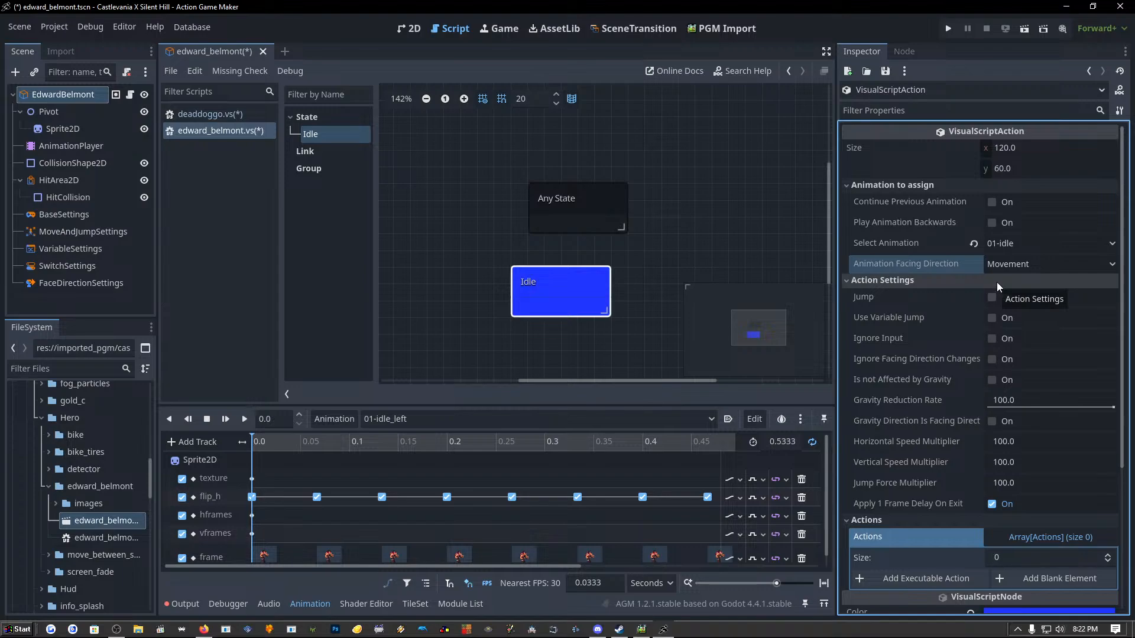
Resize the Idle state box to 120 by 80 and compare its action settings with the Idle action in Pixel Game Maker MV.
mouse_move(609, 314)
mouse_down()
mouse_move(647, 351)
mouse_move(609, 332)
mouse_up()
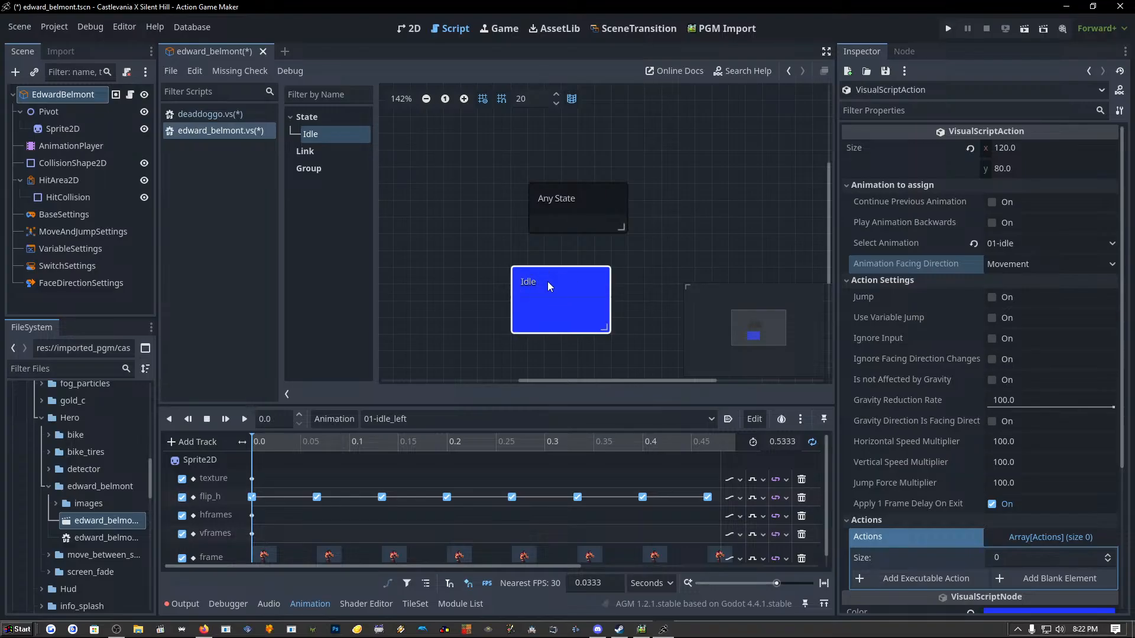
click(641, 630)
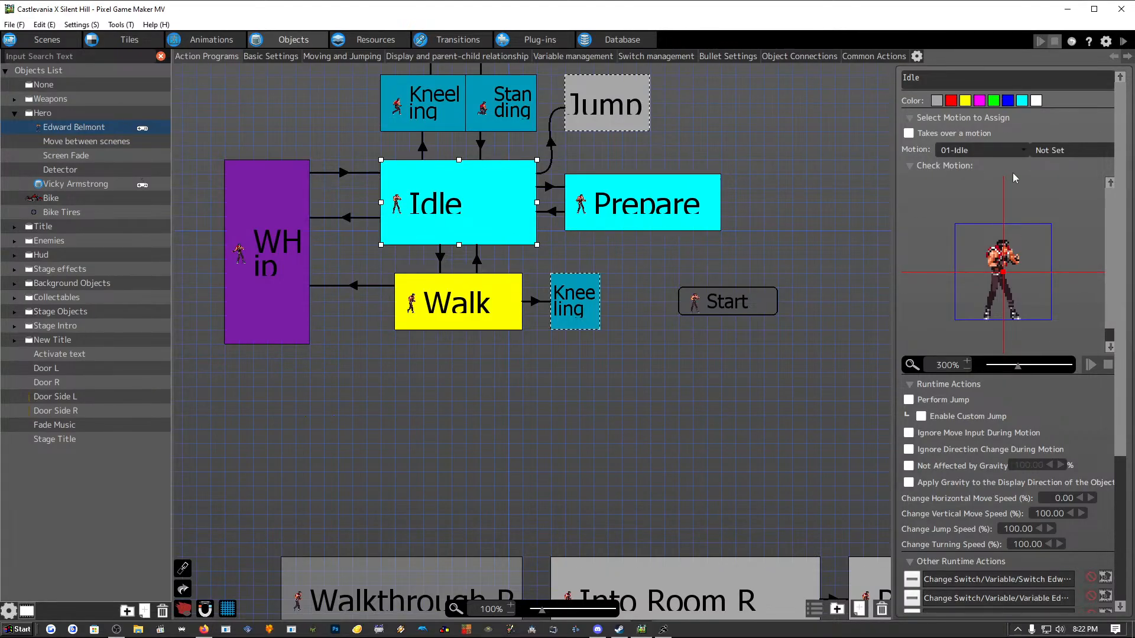
key(alt+Tab)
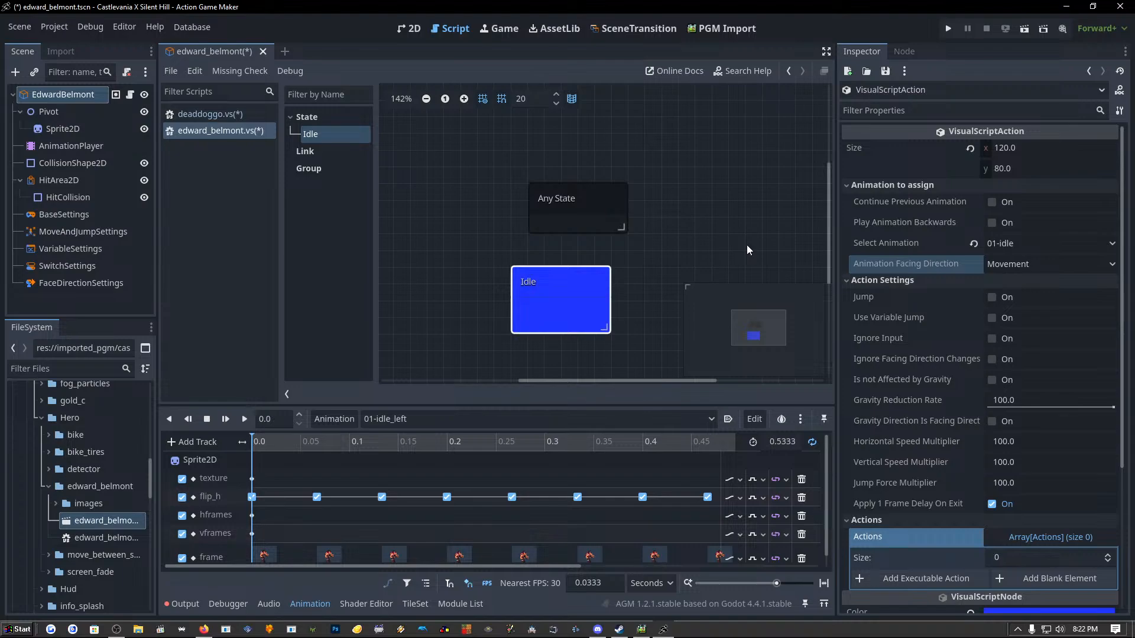
scroll(905, 303, down, 5)
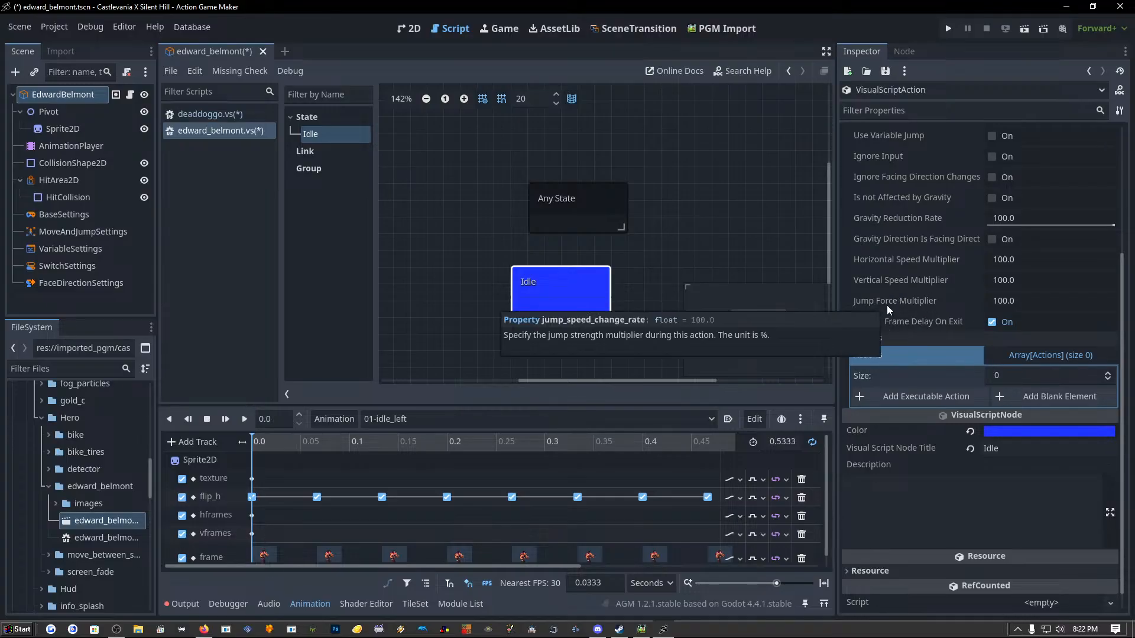
scroll(886, 305, up, 3)
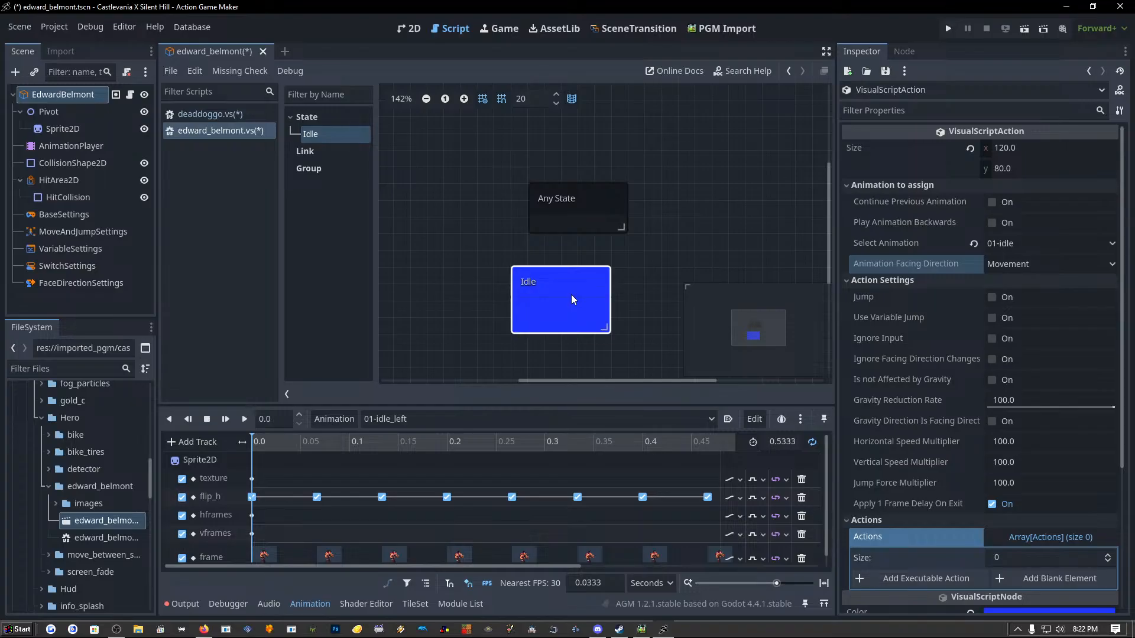
Align the Idle state box directly beneath Any State, check the Idle layout in Pixel Game Maker MV, and resize the box to 120 by 40.
mouse_move(573, 281)
mouse_down()
mouse_move(582, 251)
mouse_move(584, 265)
mouse_up()
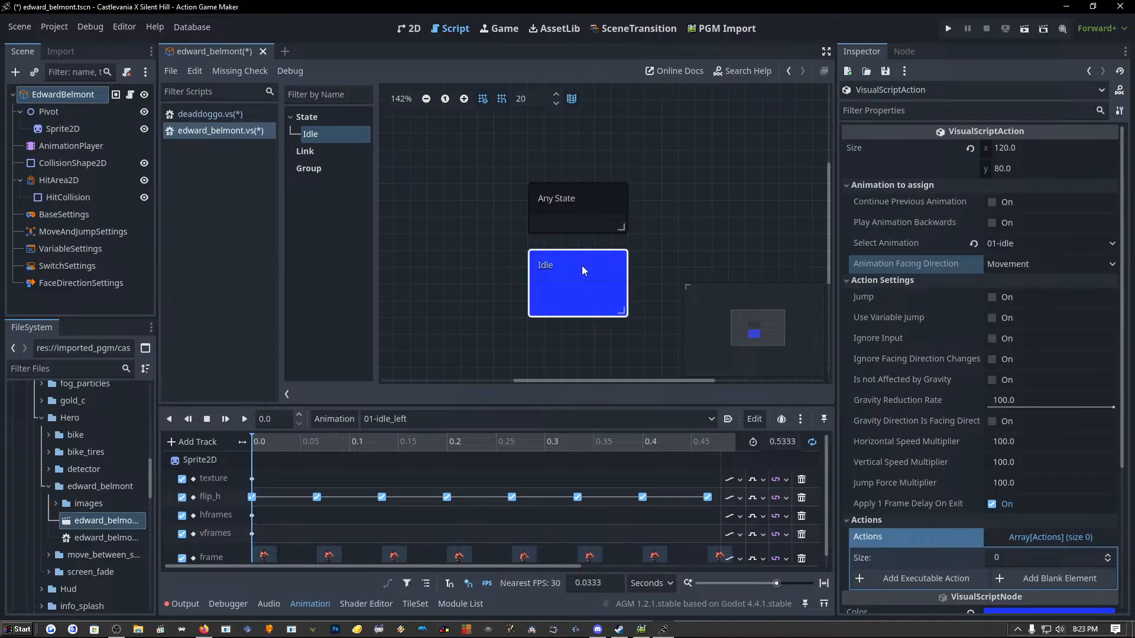
drag(581, 265, 581, 248)
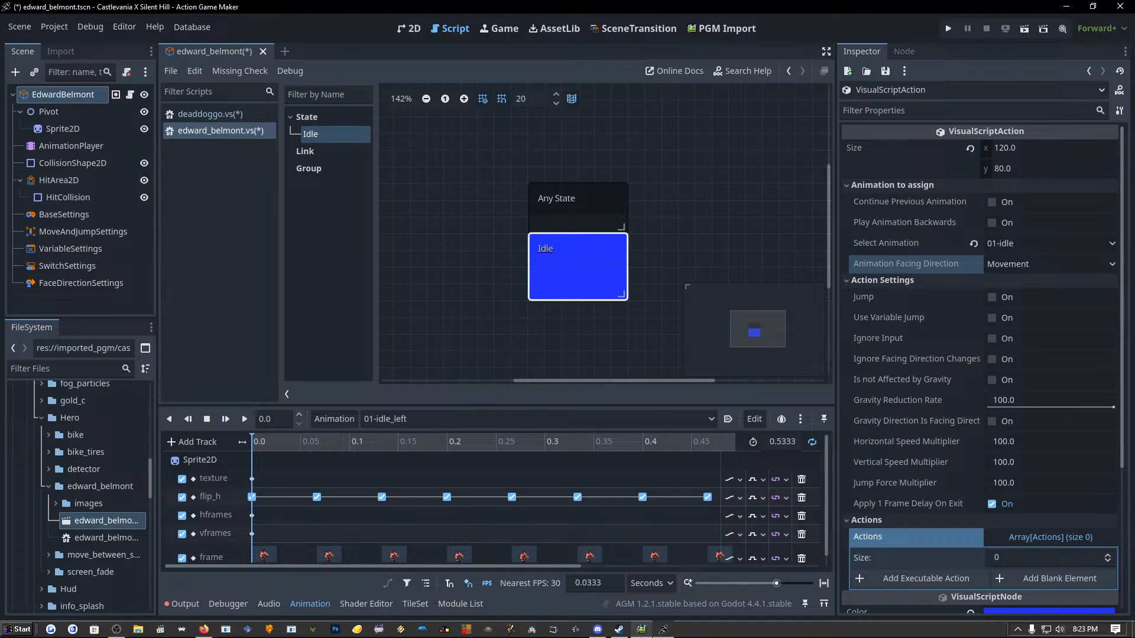
click(641, 630)
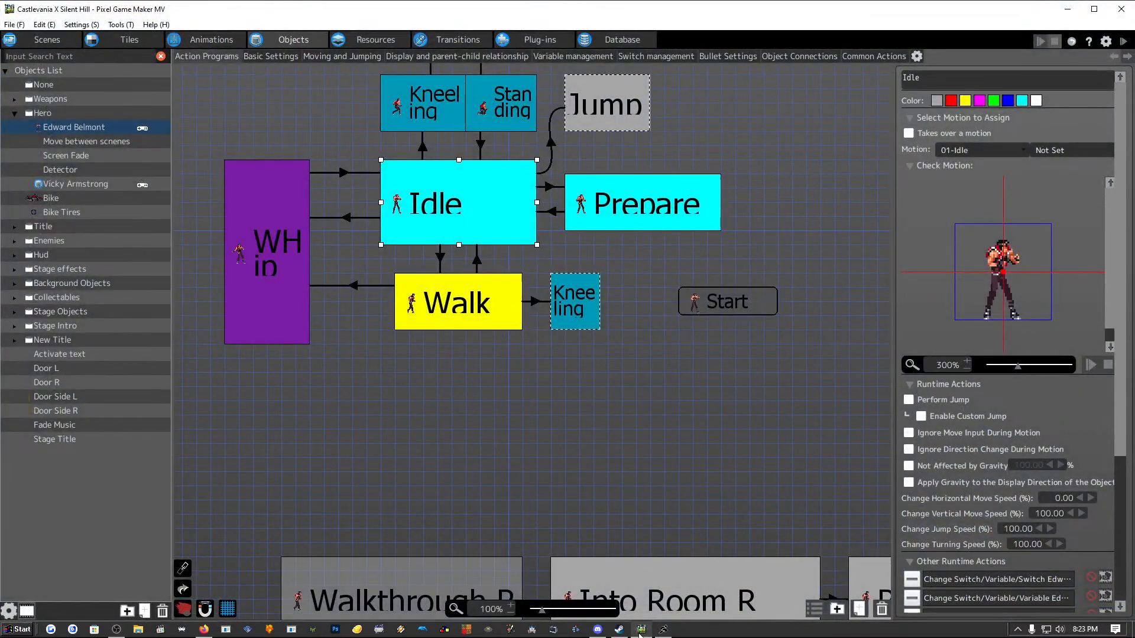
click(641, 630)
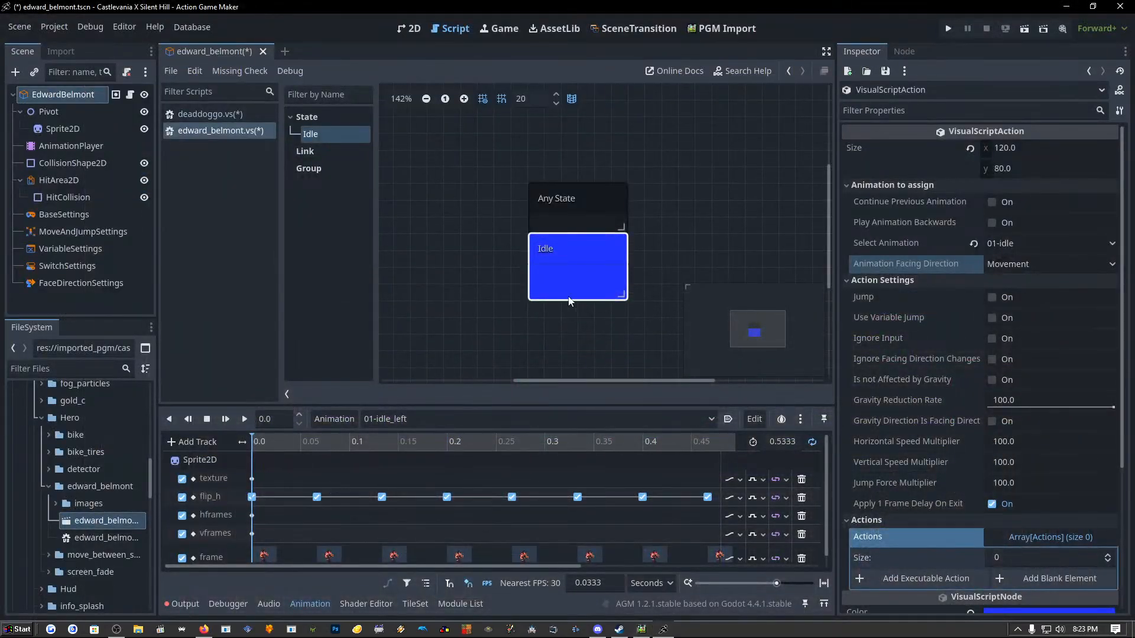
drag(619, 299, 619, 266)
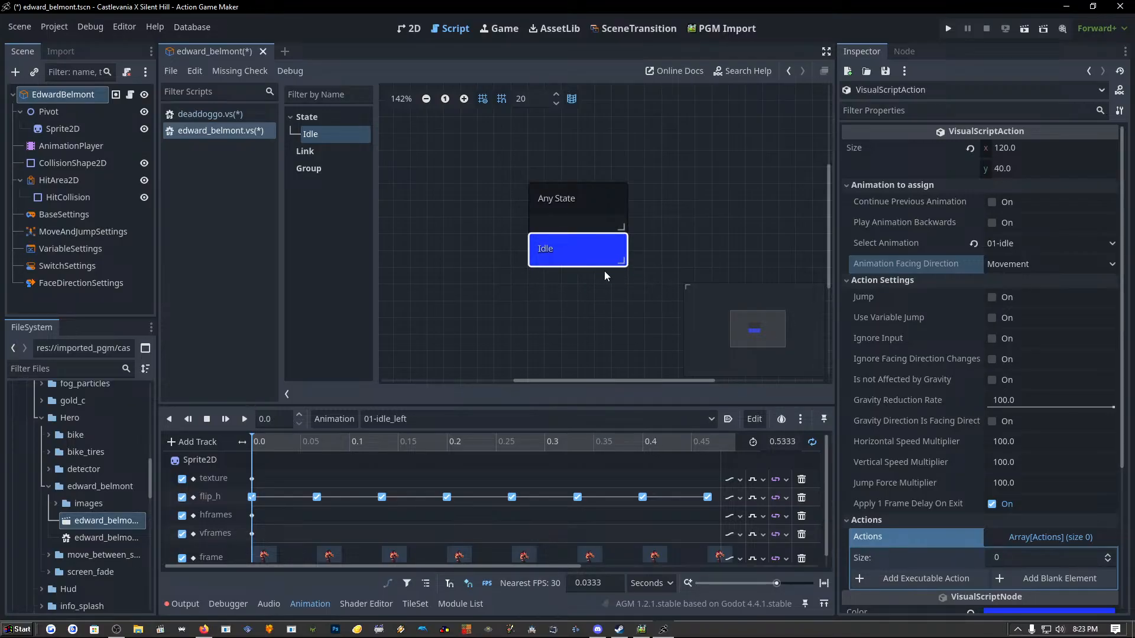
Add a new state below Idle in the visual script and title it Walk.
right_click(544, 302)
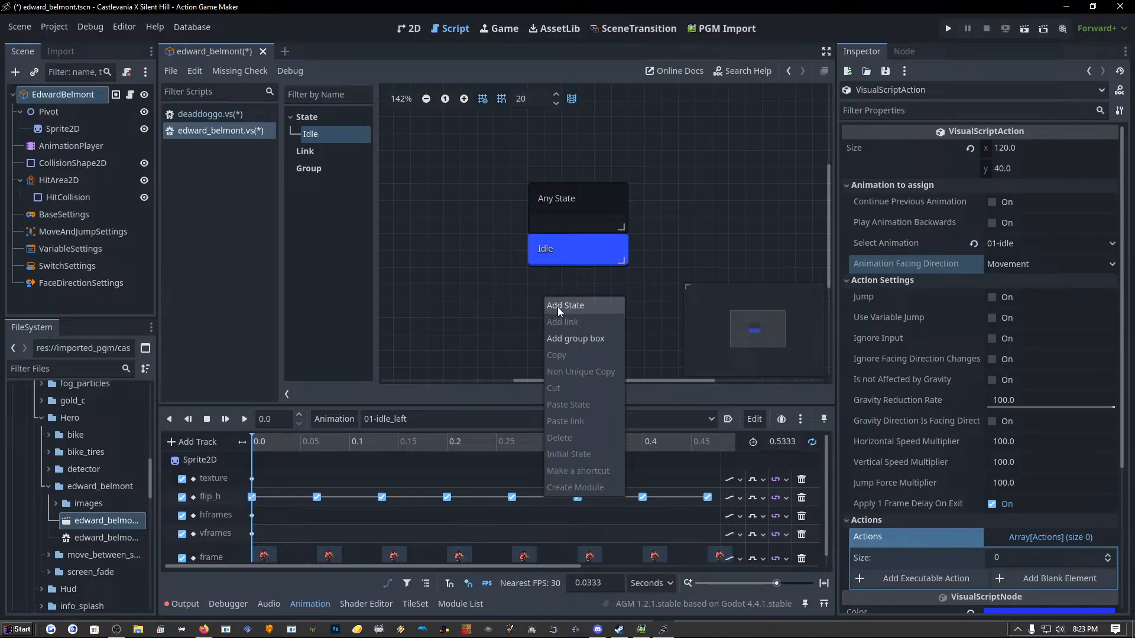
click(558, 307)
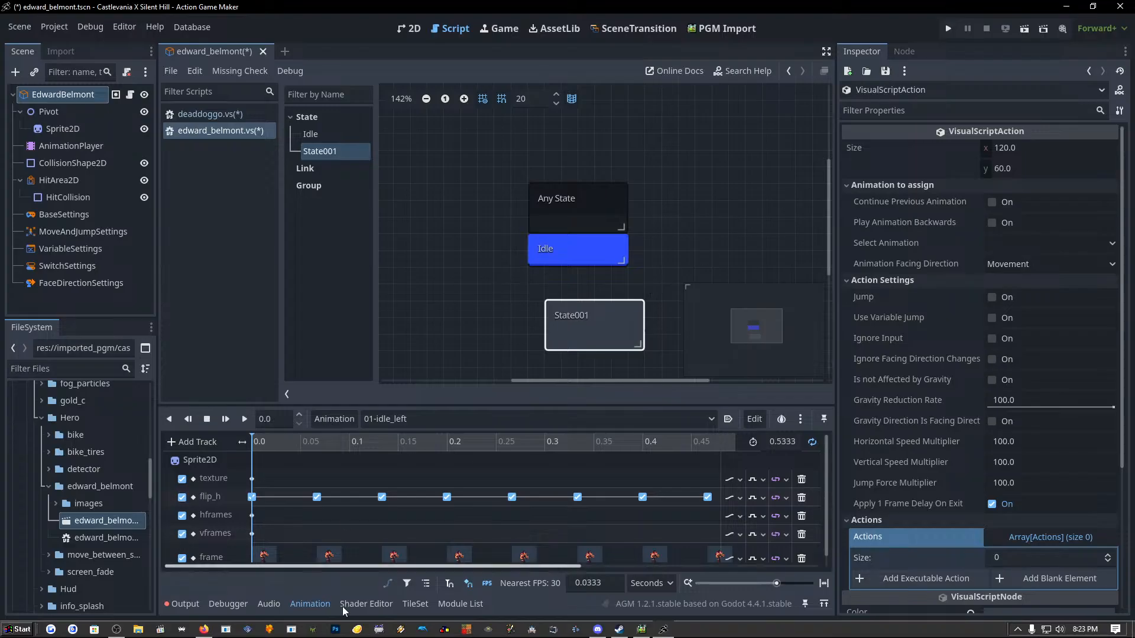
click(641, 630)
click(641, 630)
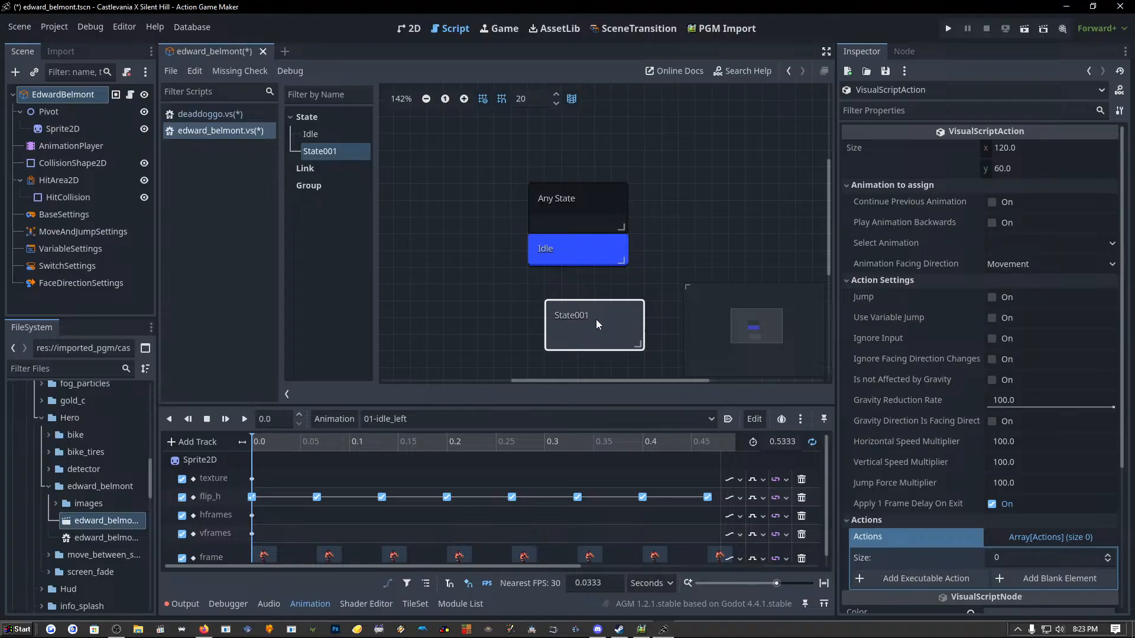
scroll(981, 402, down, 3)
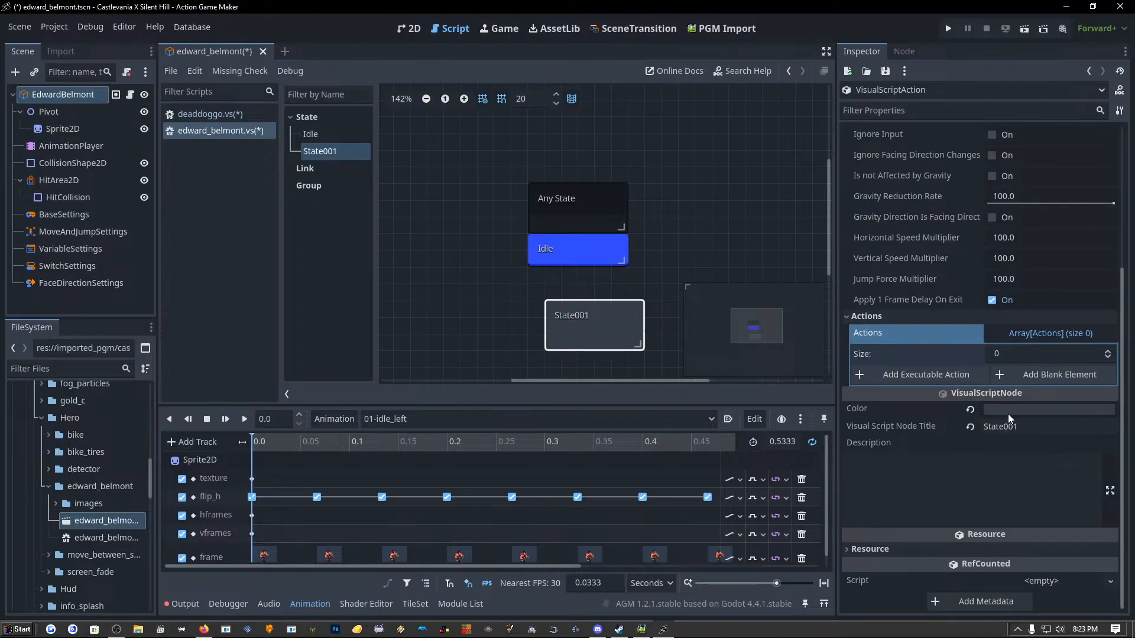
click(1008, 426)
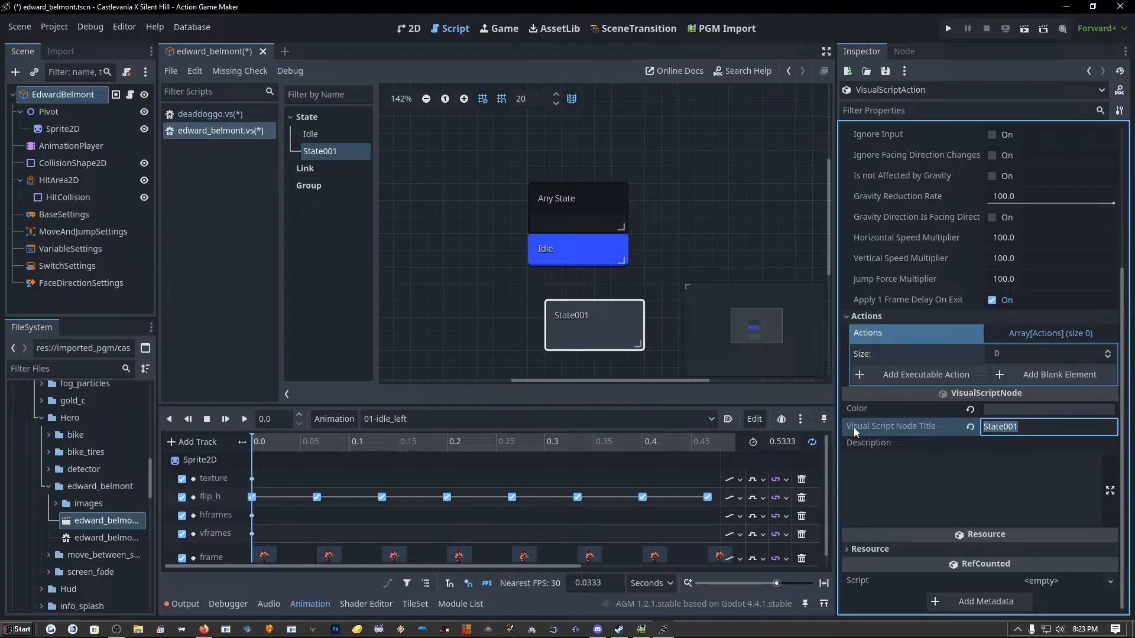
text(Walk)
key(Return)
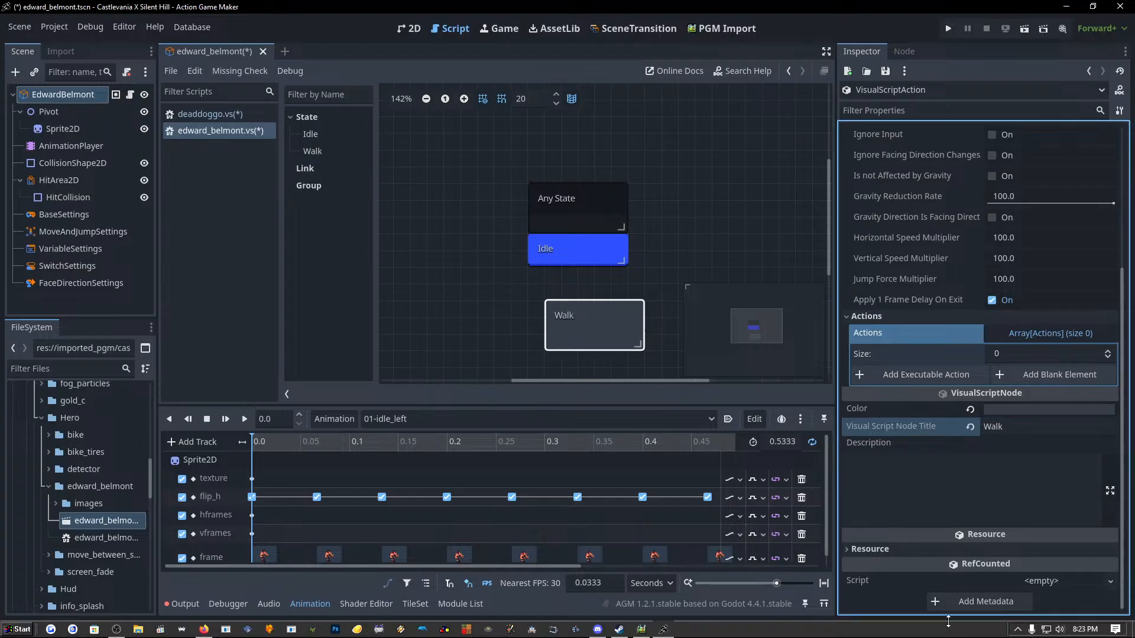
Examine the Walk state's animation and action settings, including facing direction and speed multipliers.
scroll(970, 162, up, 3)
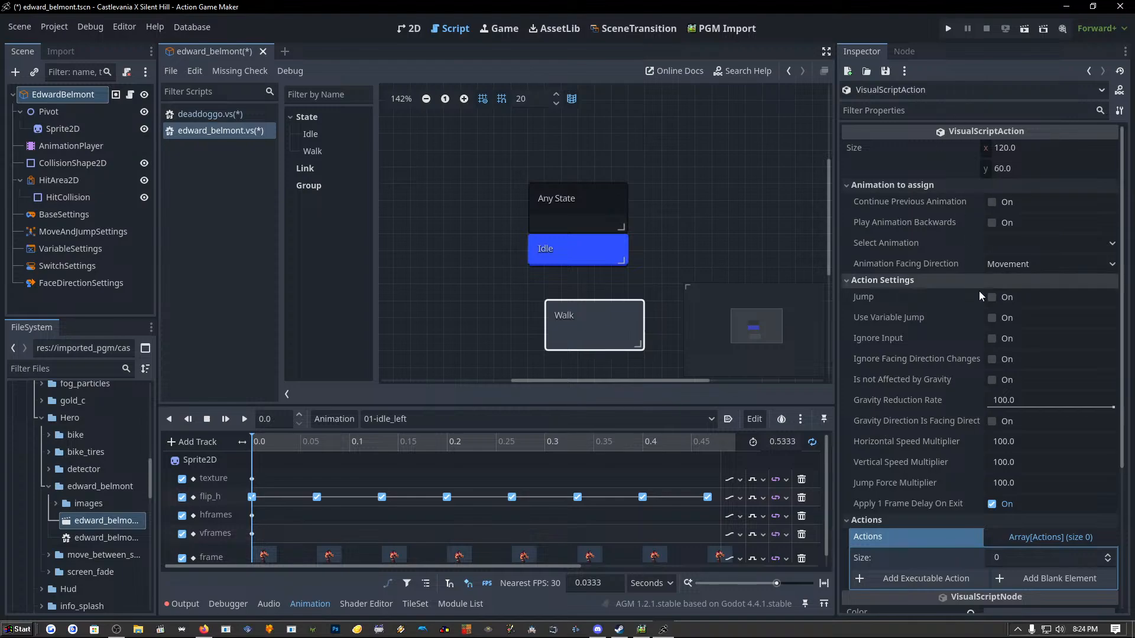
mouse_move(884, 260)
scroll(936, 394, down, 3)
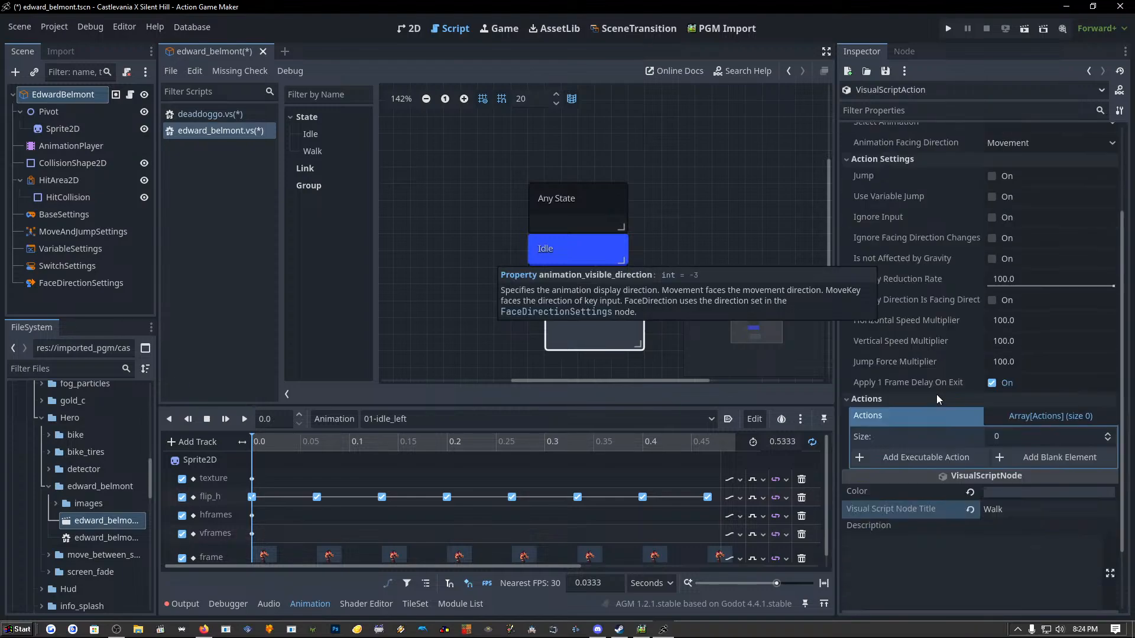
scroll(888, 368, up, 3)
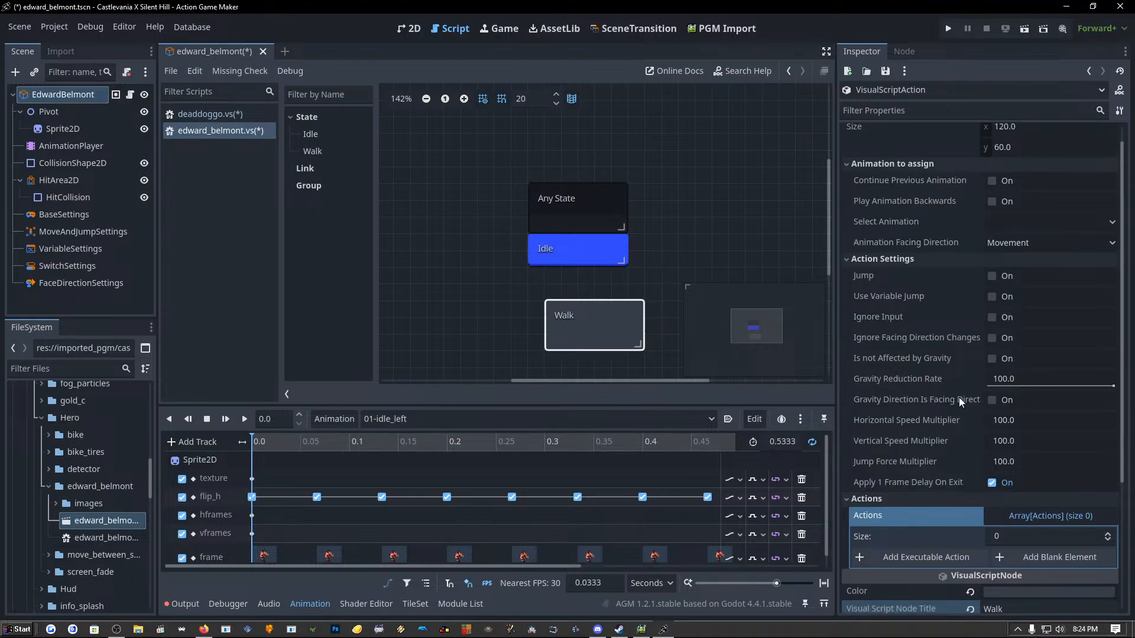
scroll(959, 413, up, 1)
mouse_move(958, 368)
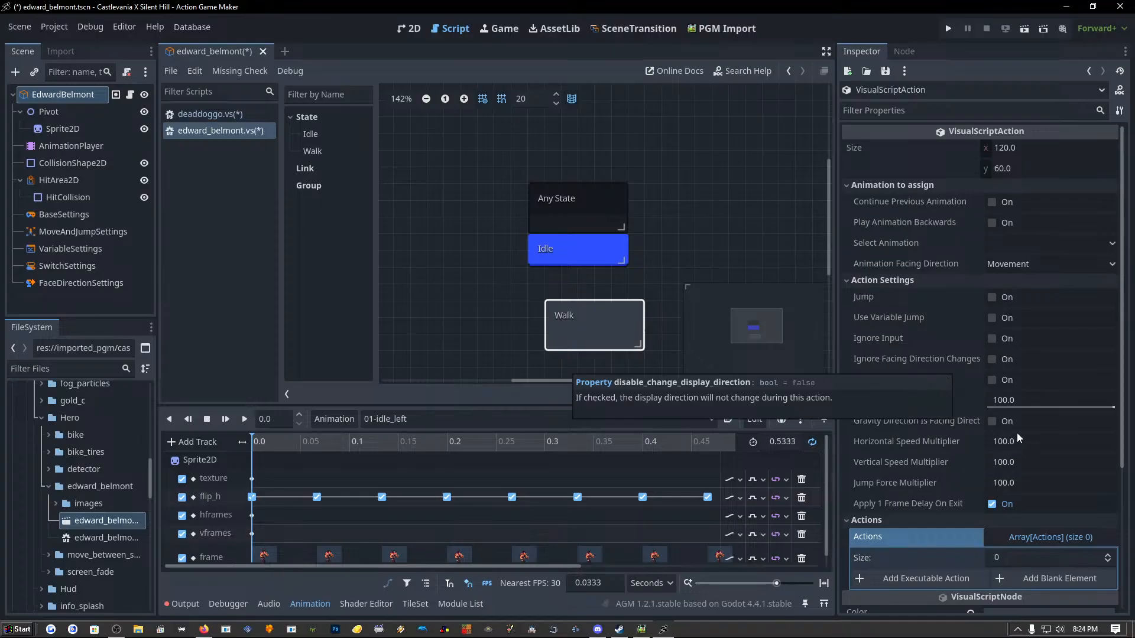
scroll(1016, 437, down, 10)
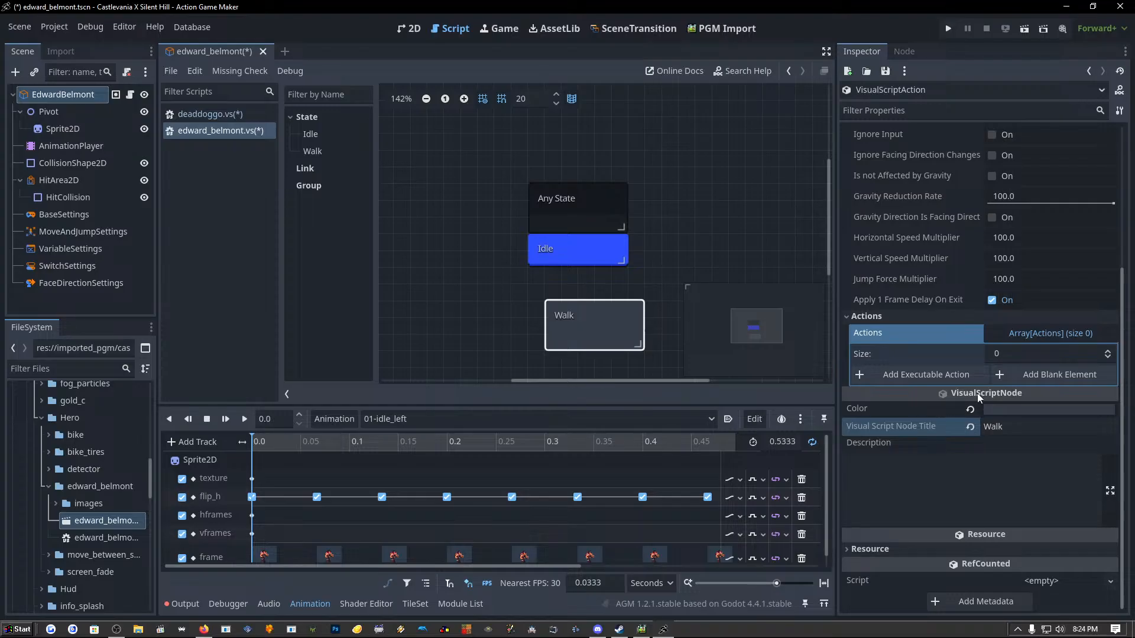
scroll(1018, 309, up, 10)
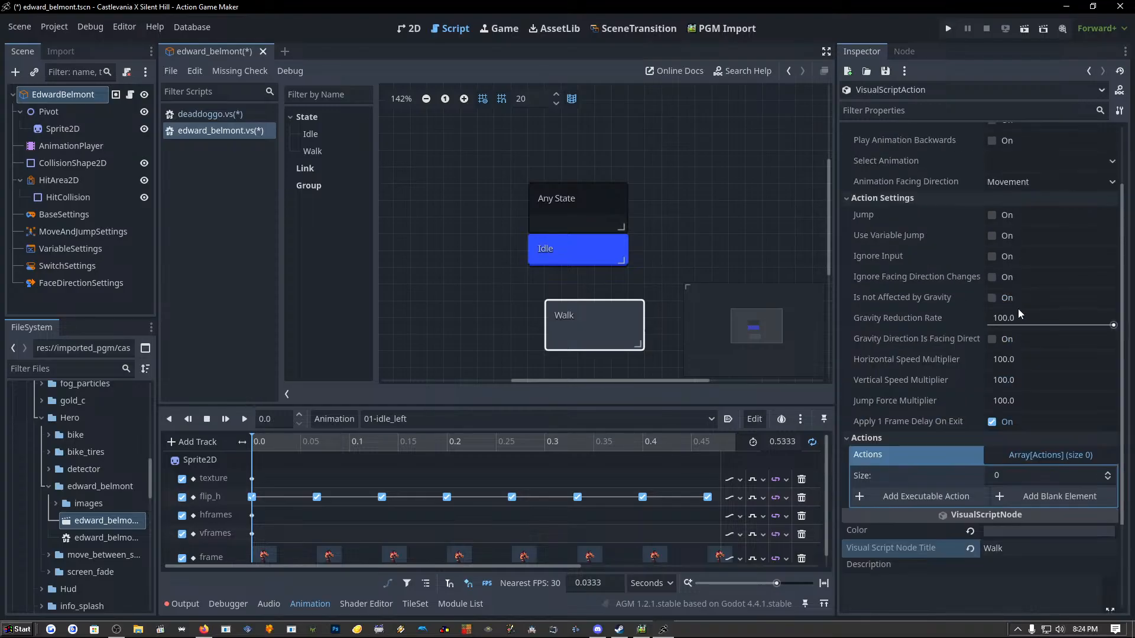
Set the Walk state's color to dark crimson, hex 720831.
scroll(999, 413, down, 10)
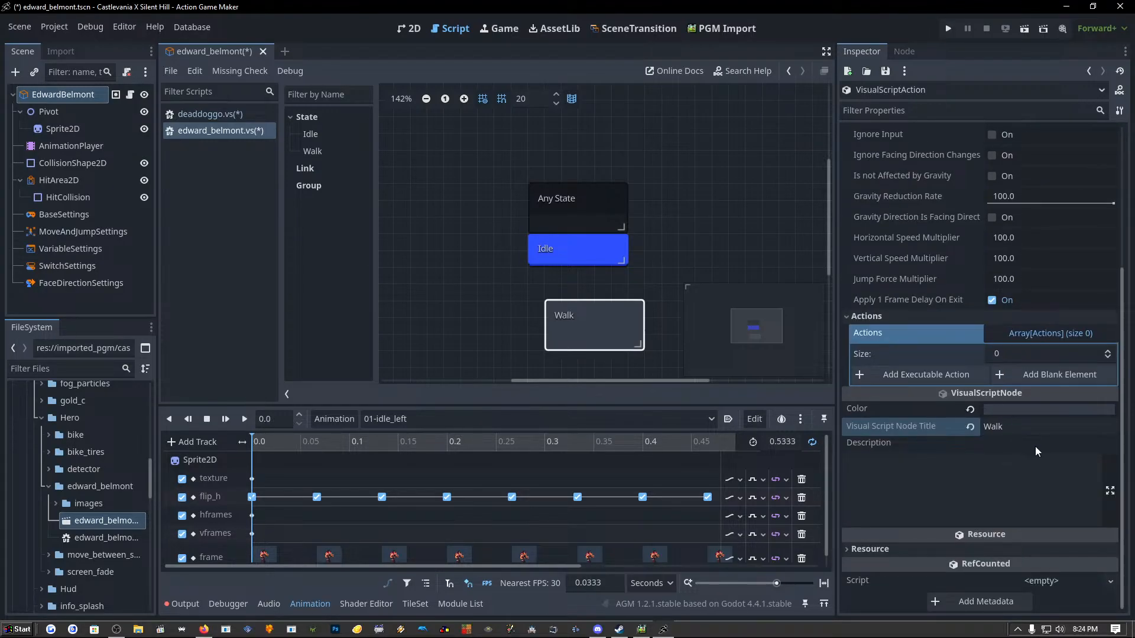
click(1016, 408)
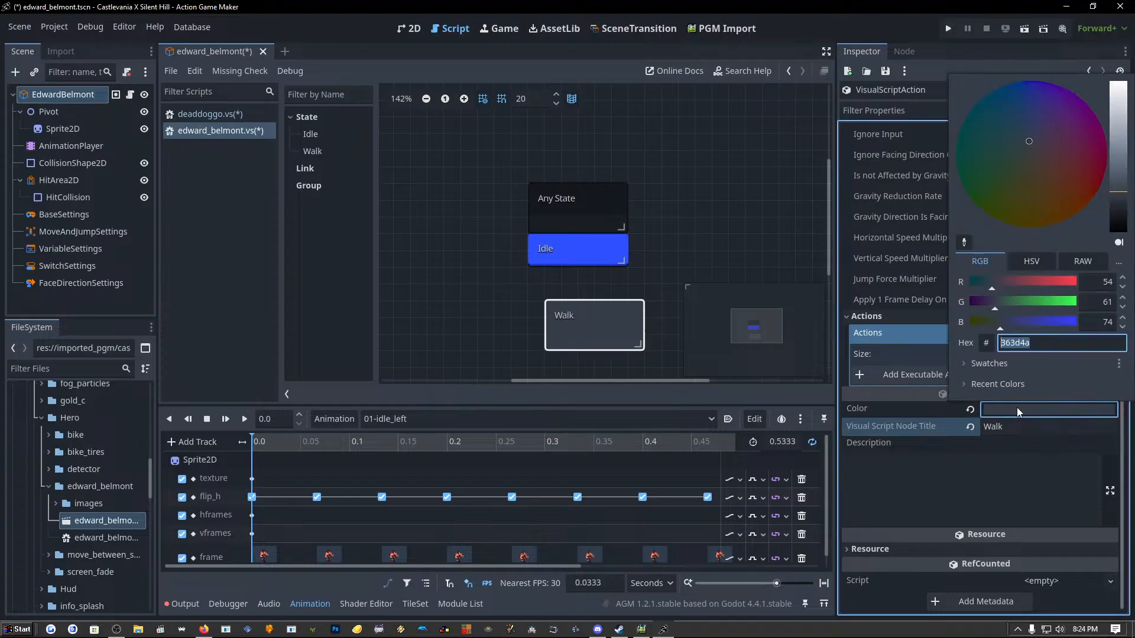
drag(1026, 137, 1100, 163)
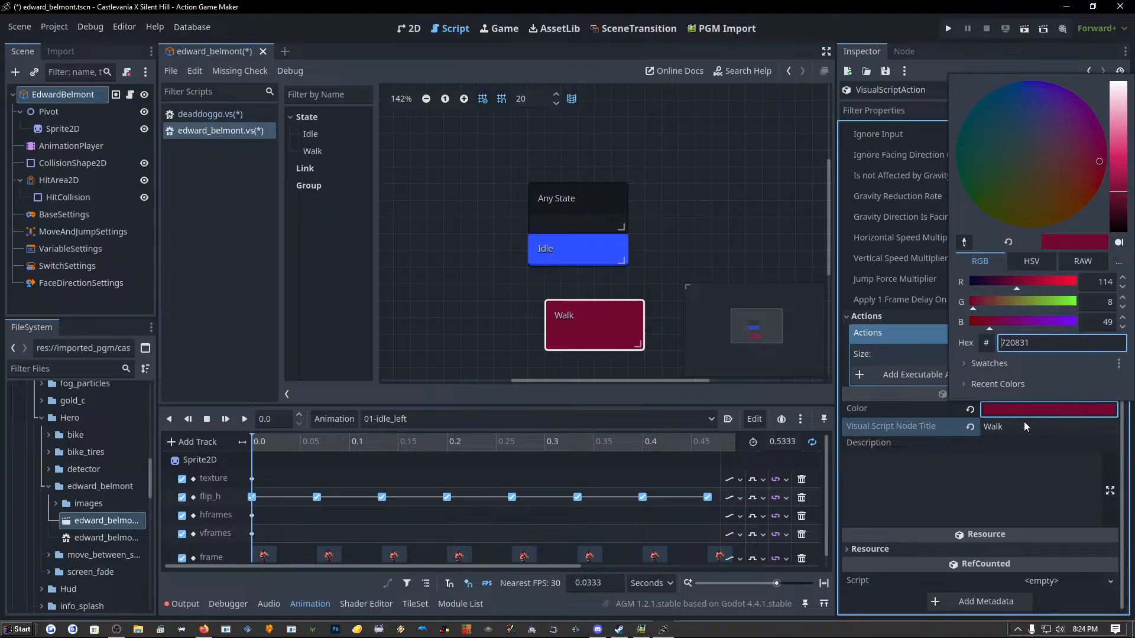
click(946, 454)
Arrange Any State, Idle and Walk in an evenly spaced vertical column and resize the Idle box to 120 by 60.
drag(585, 311, 572, 296)
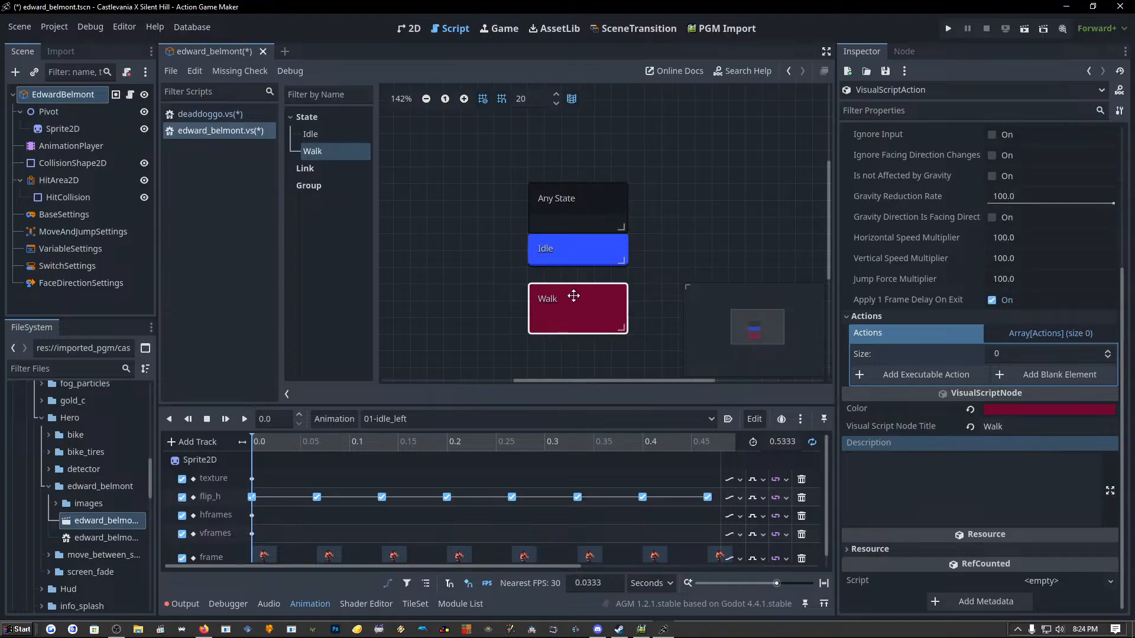
drag(587, 189, 582, 169)
drag(591, 288, 588, 306)
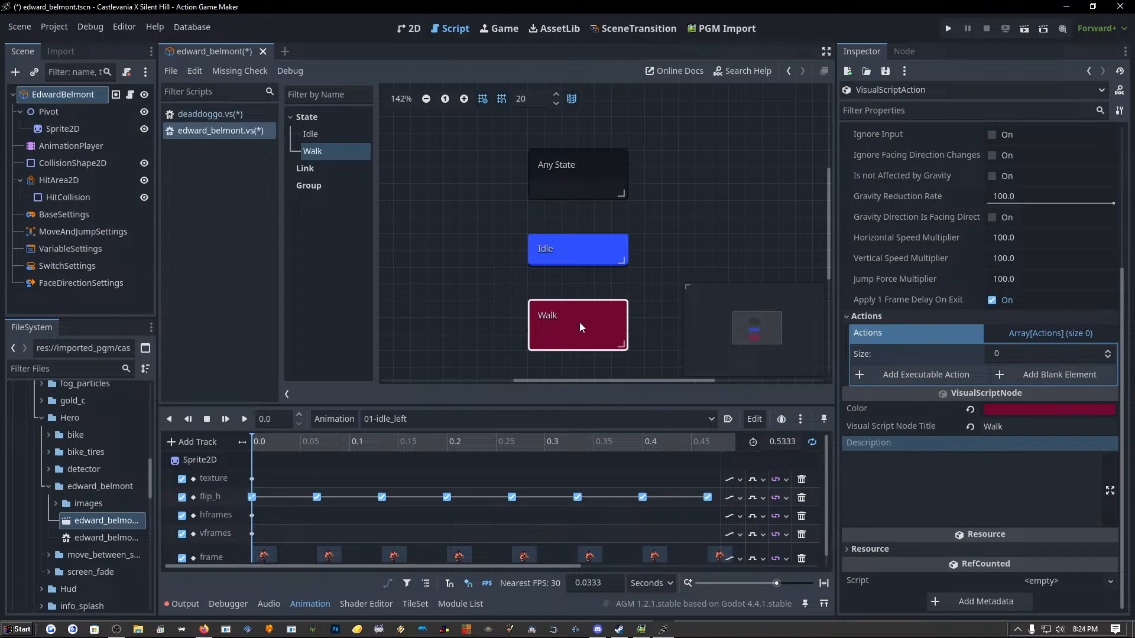
scroll(1005, 248, up, 4)
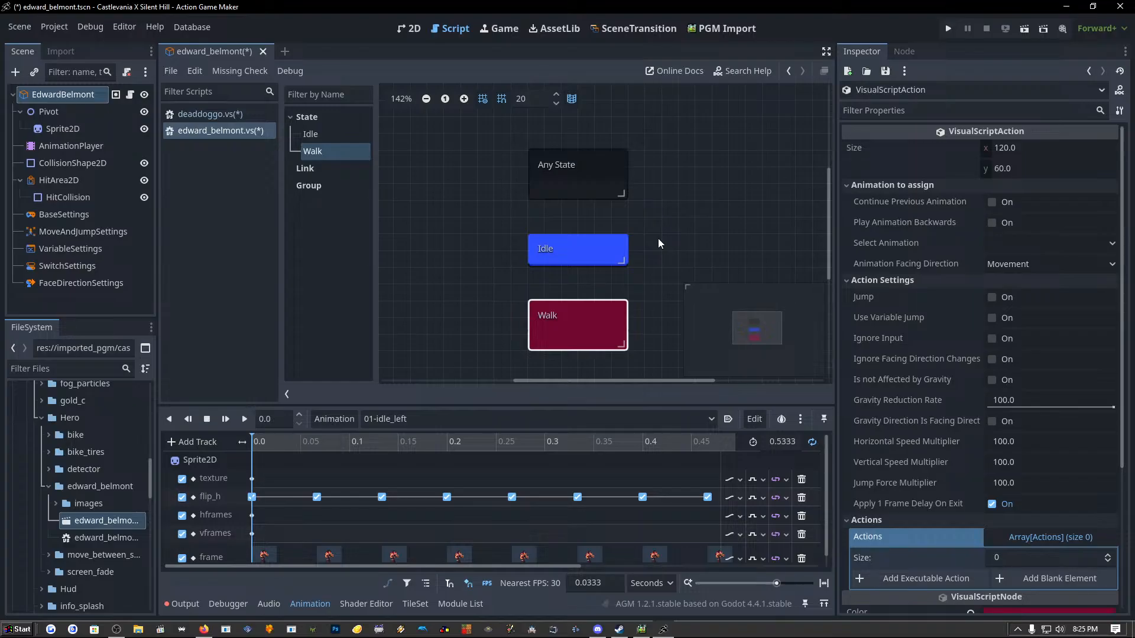
drag(585, 184, 590, 172)
drag(588, 260, 587, 239)
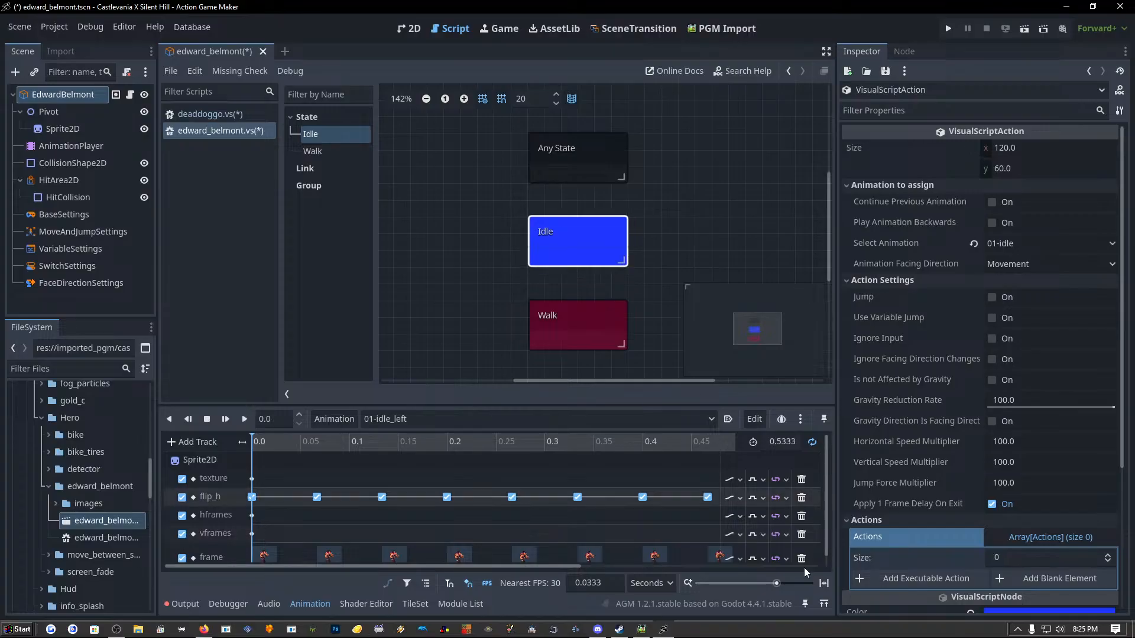
Check the original action layout in Pixel Game Maker MV, then assign the 03-walking animation to the Walk state.
click(641, 630)
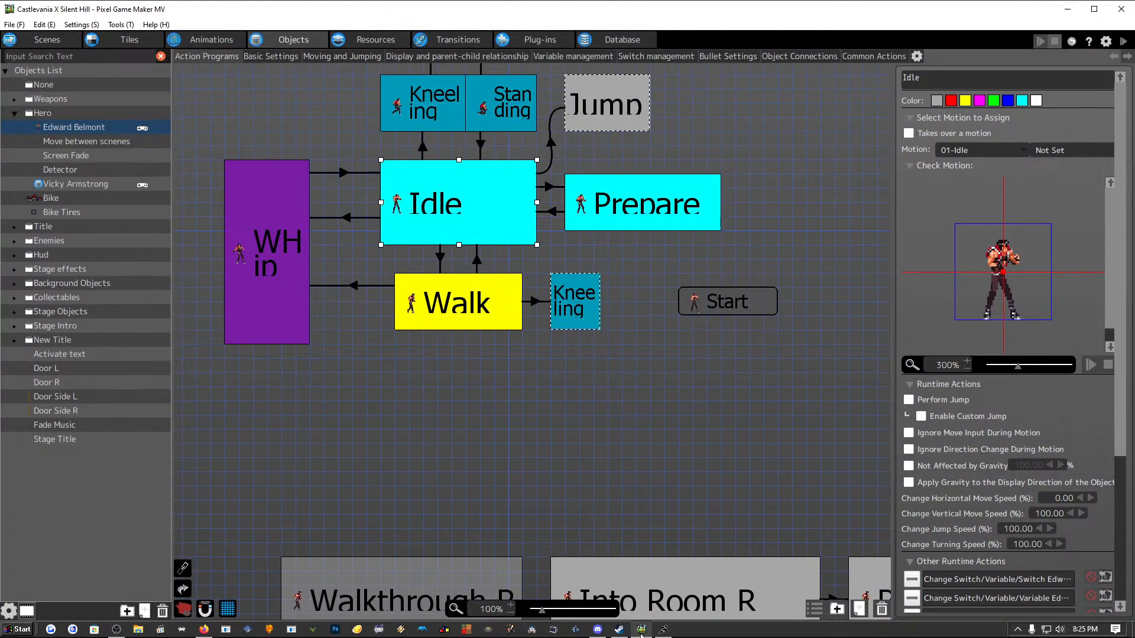
click(642, 632)
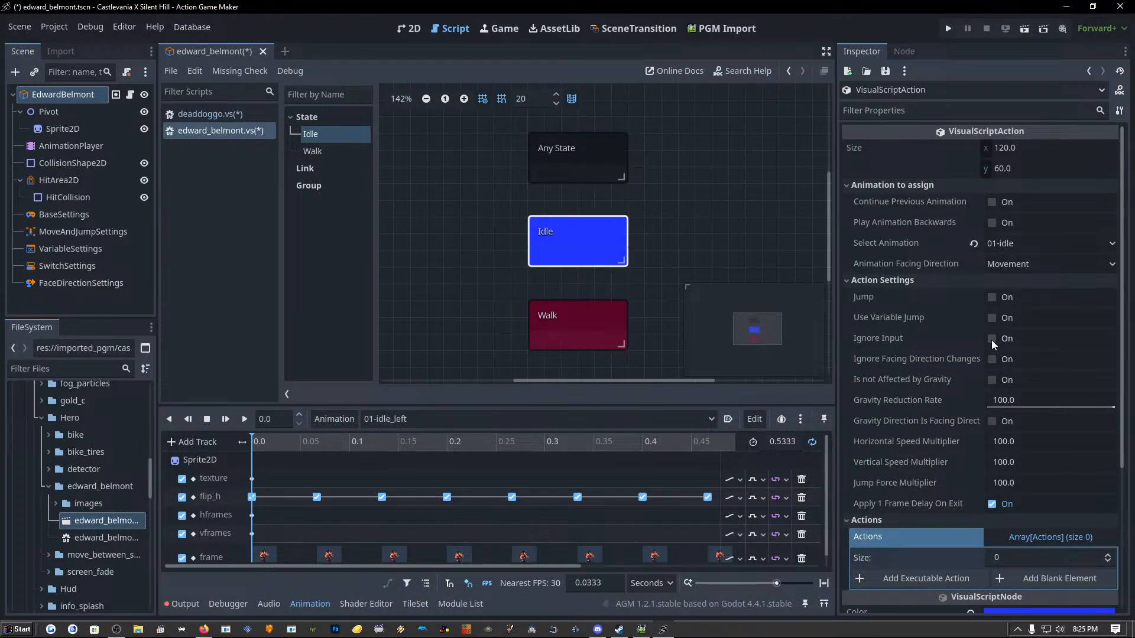
click(1033, 243)
click(610, 332)
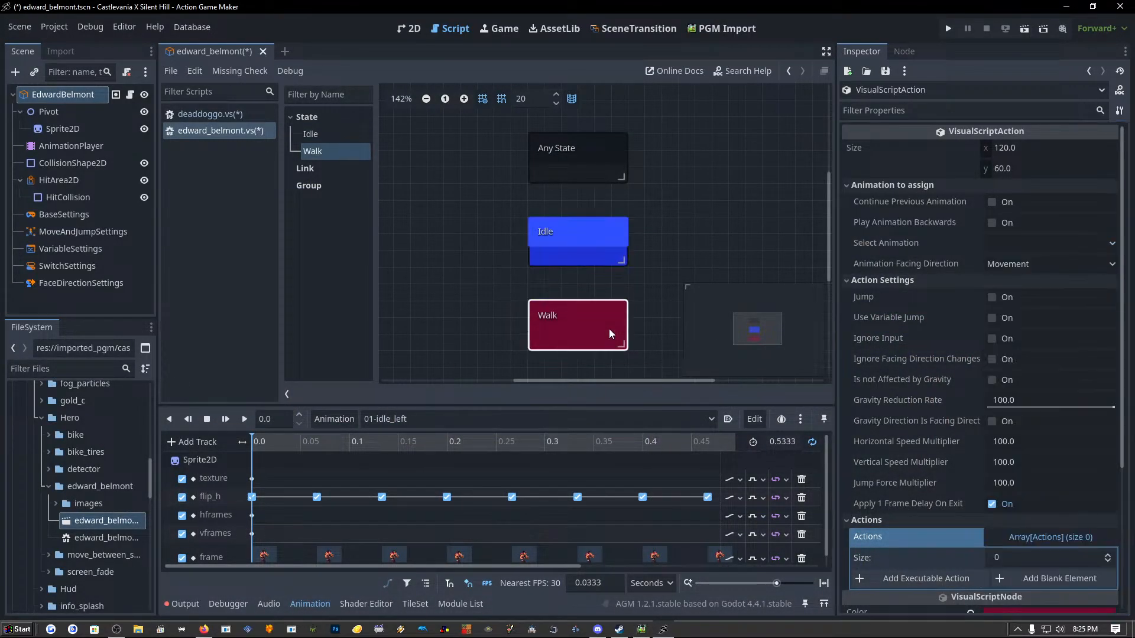
click(1039, 244)
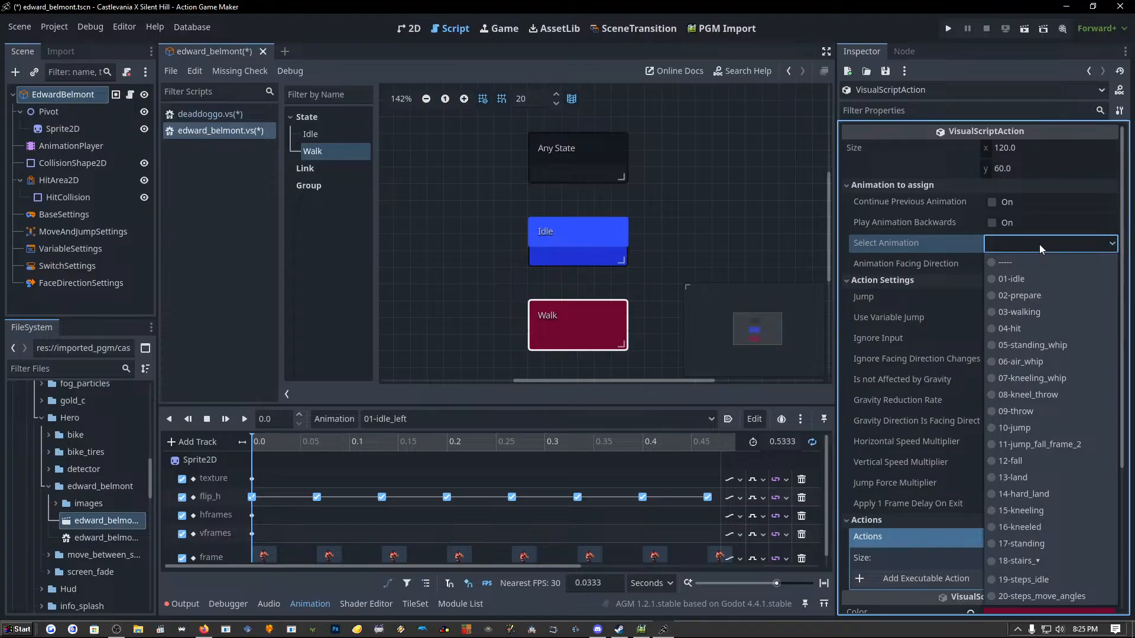
click(1047, 312)
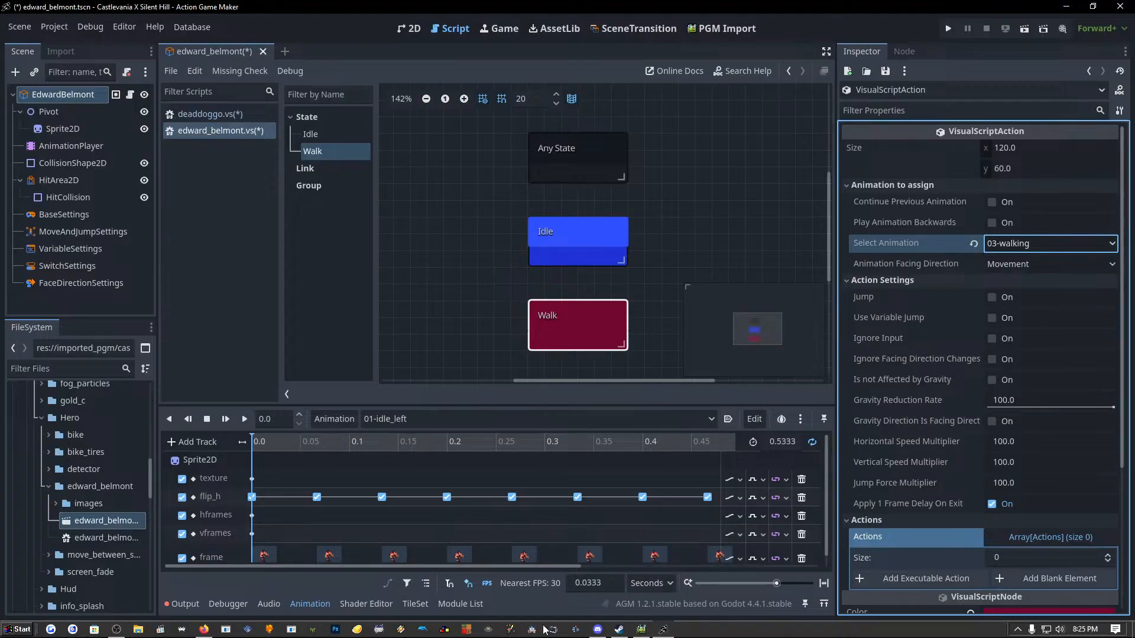
Switch to Pixel Game Maker MV and examine the runtime settings of the Prepare, Idle and Walk actions.
click(642, 630)
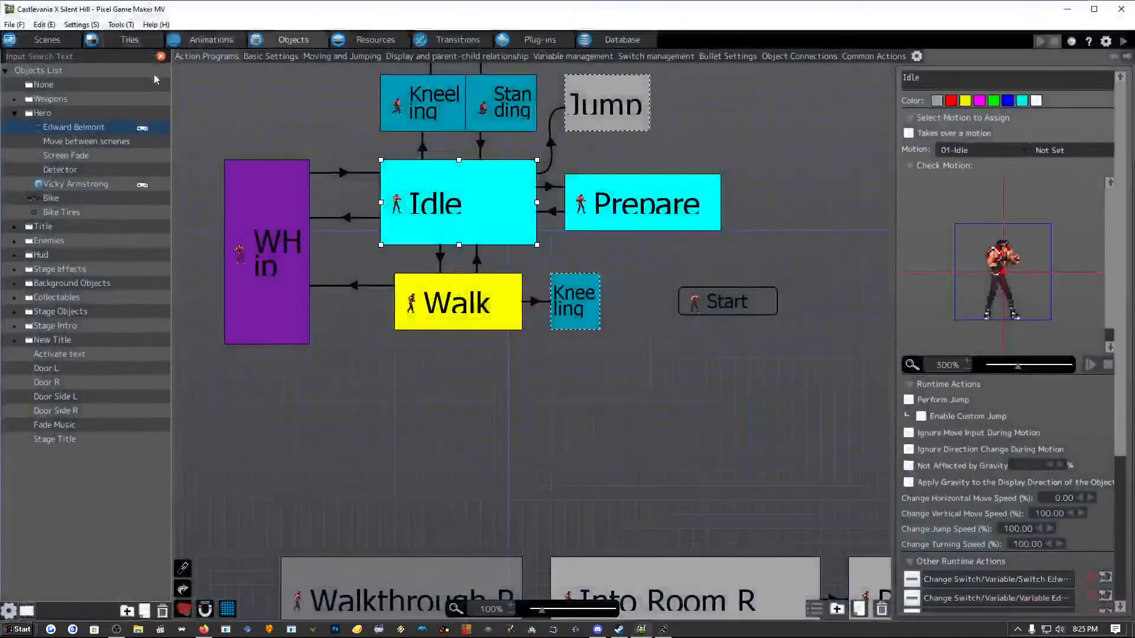
click(661, 213)
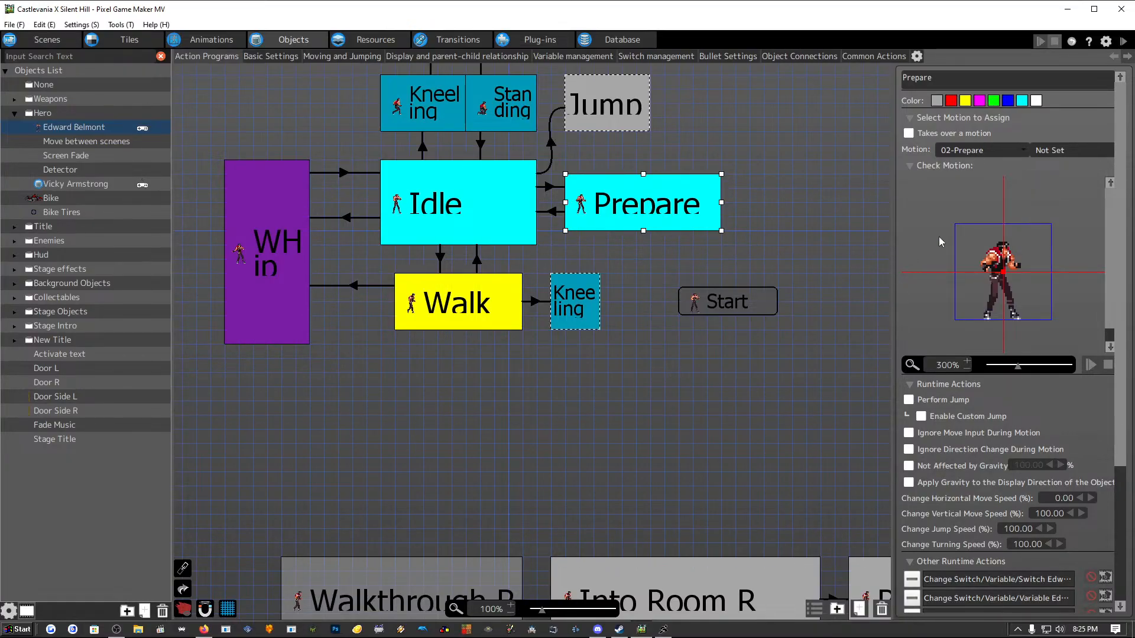
scroll(969, 449, down, 3)
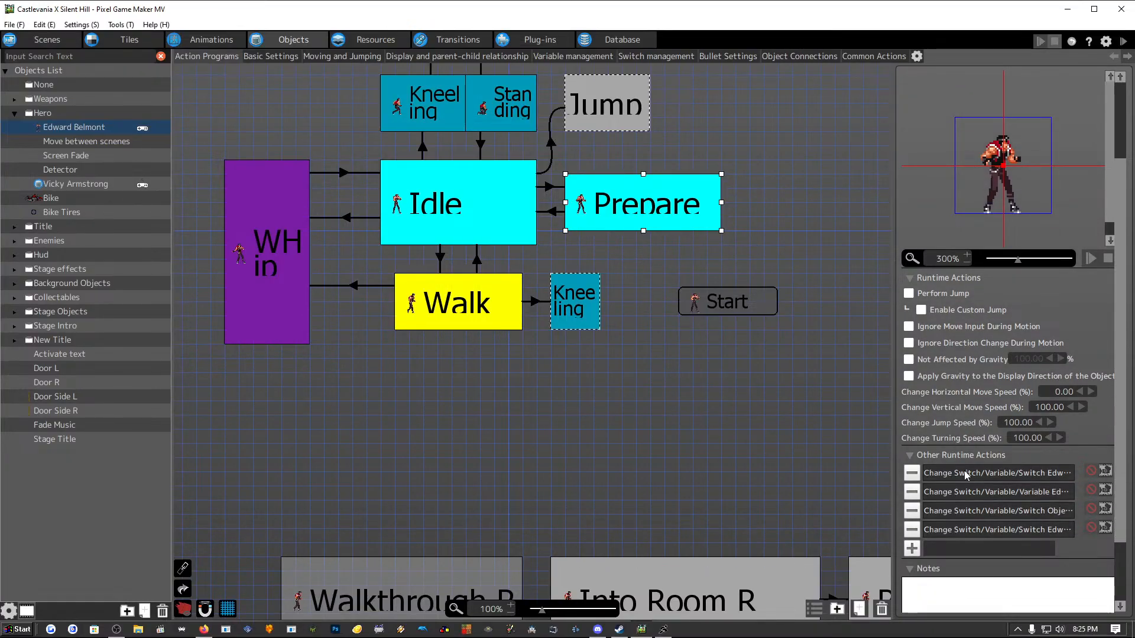
scroll(875, 402, up, 1)
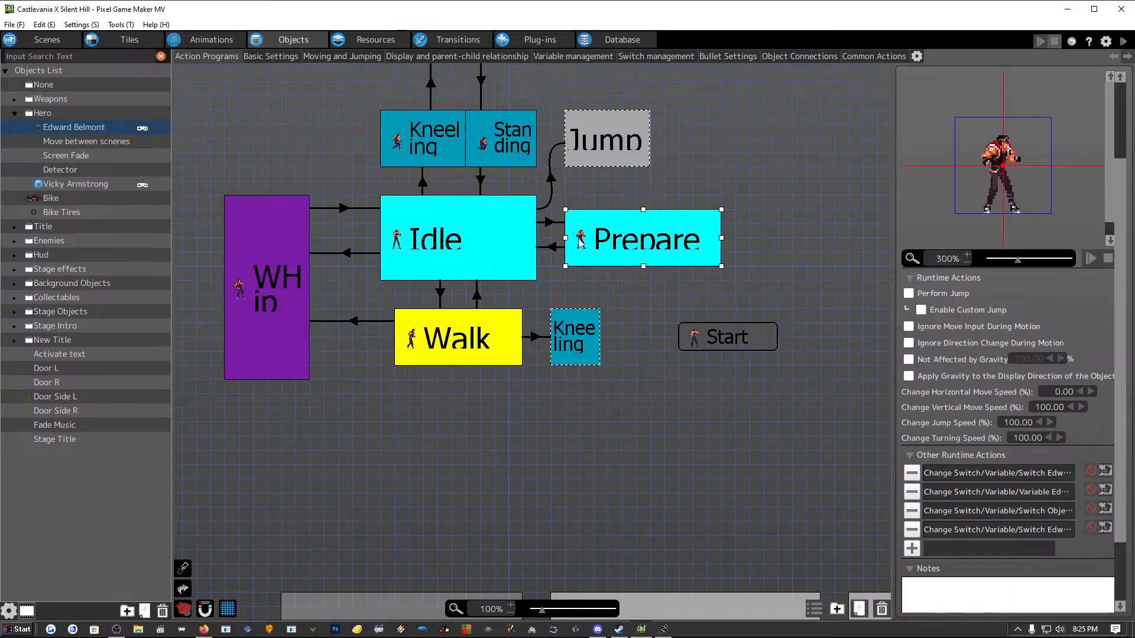
click(437, 254)
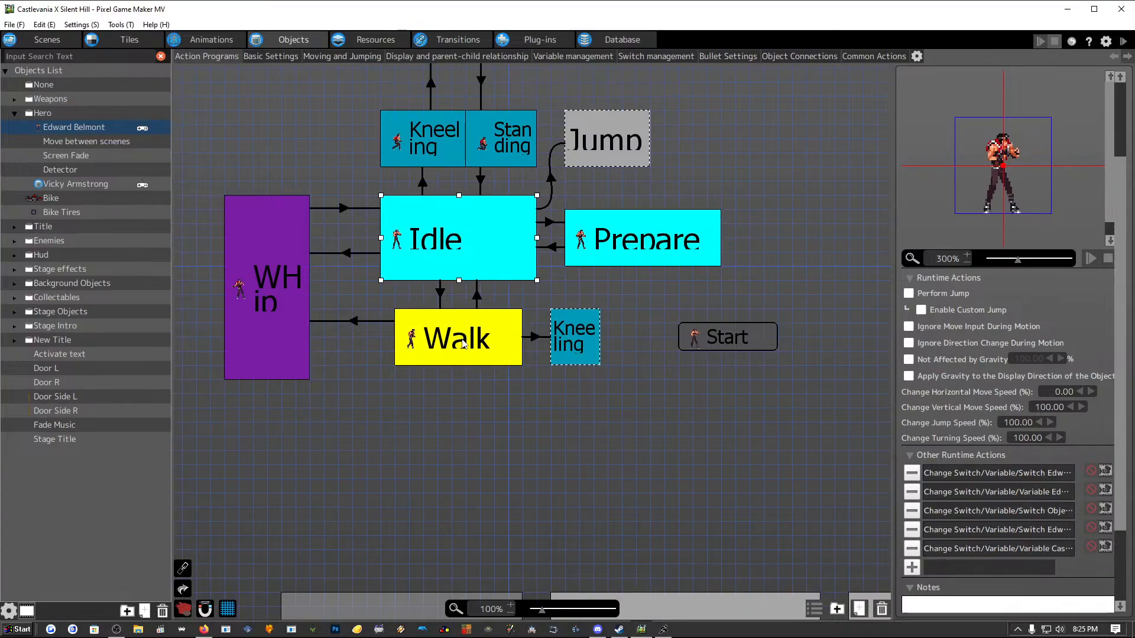
click(479, 313)
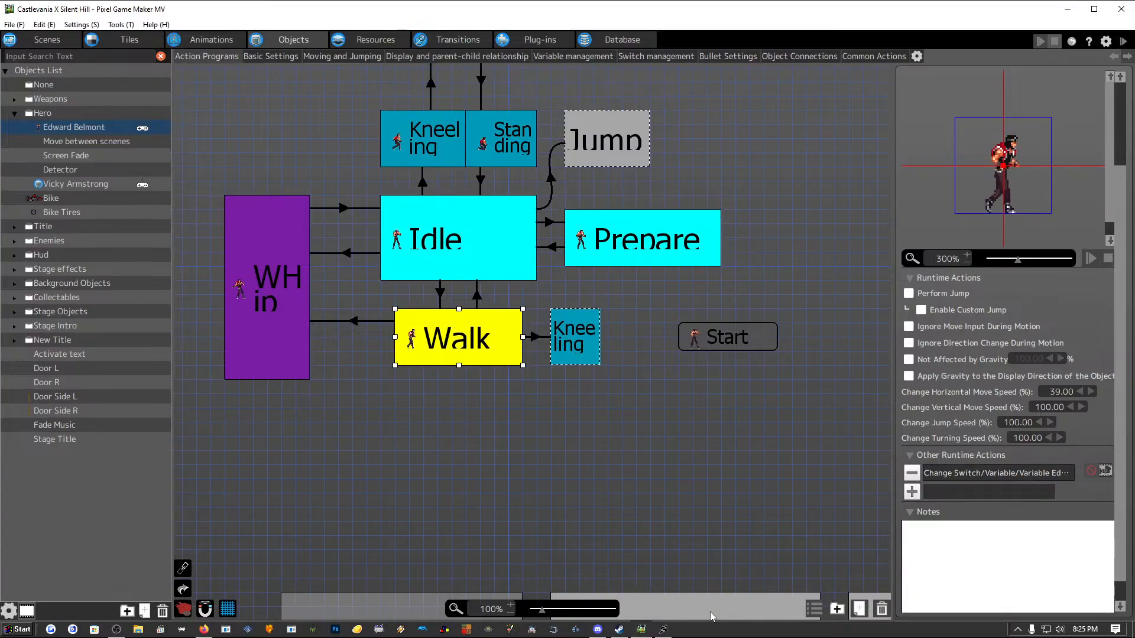
Examine the input conditions of the Idle-to-Walk link in Pixel Game Maker MV.
click(642, 630)
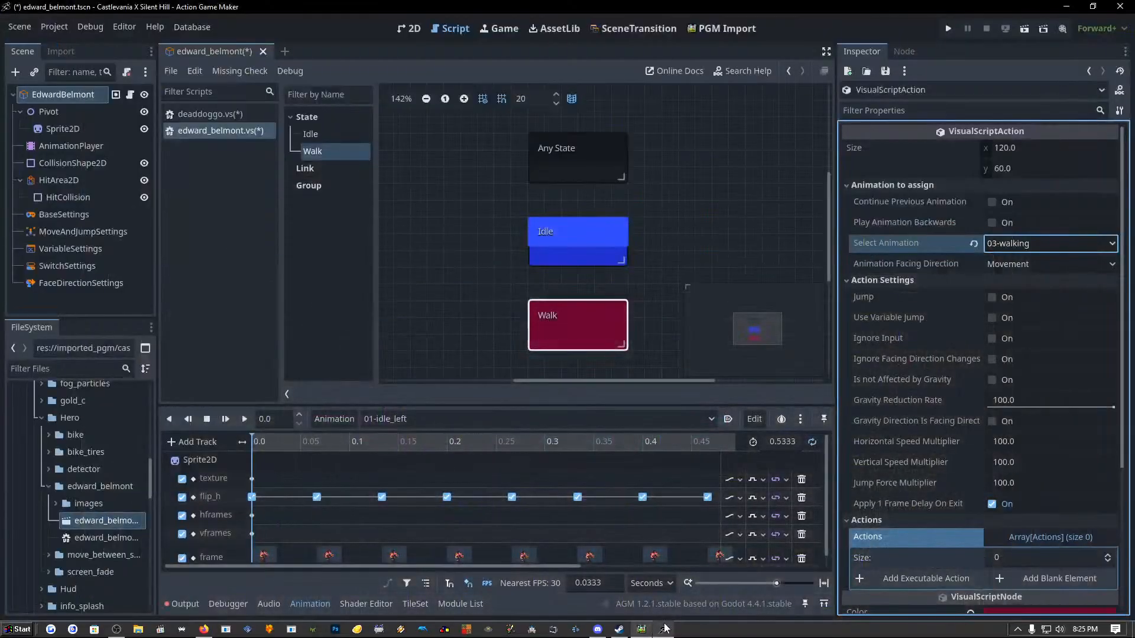
click(640, 630)
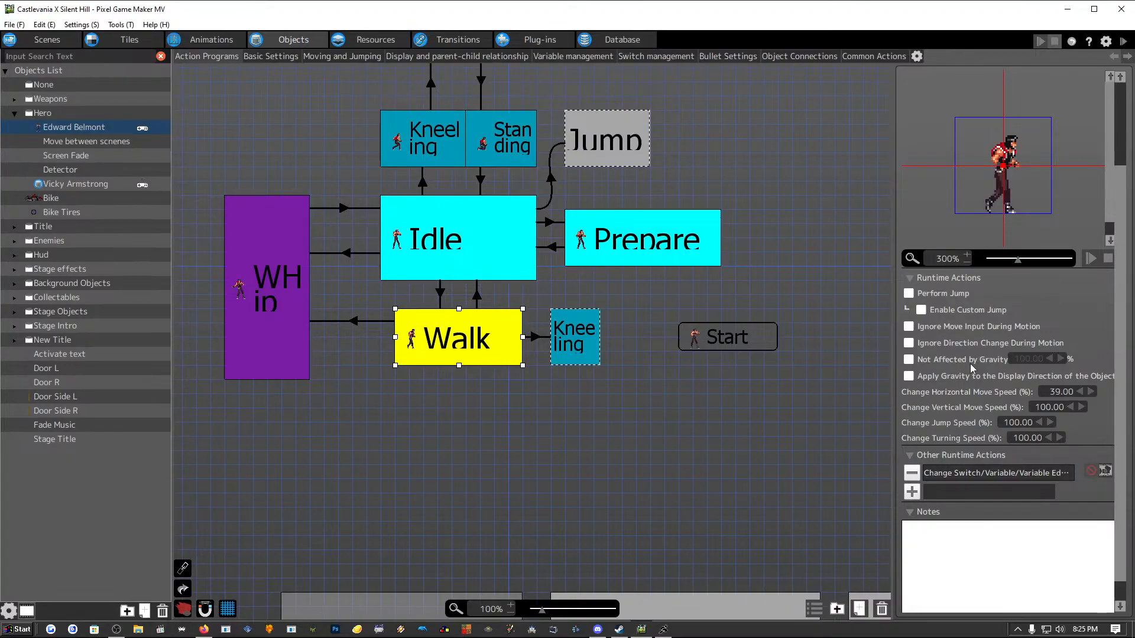
click(440, 294)
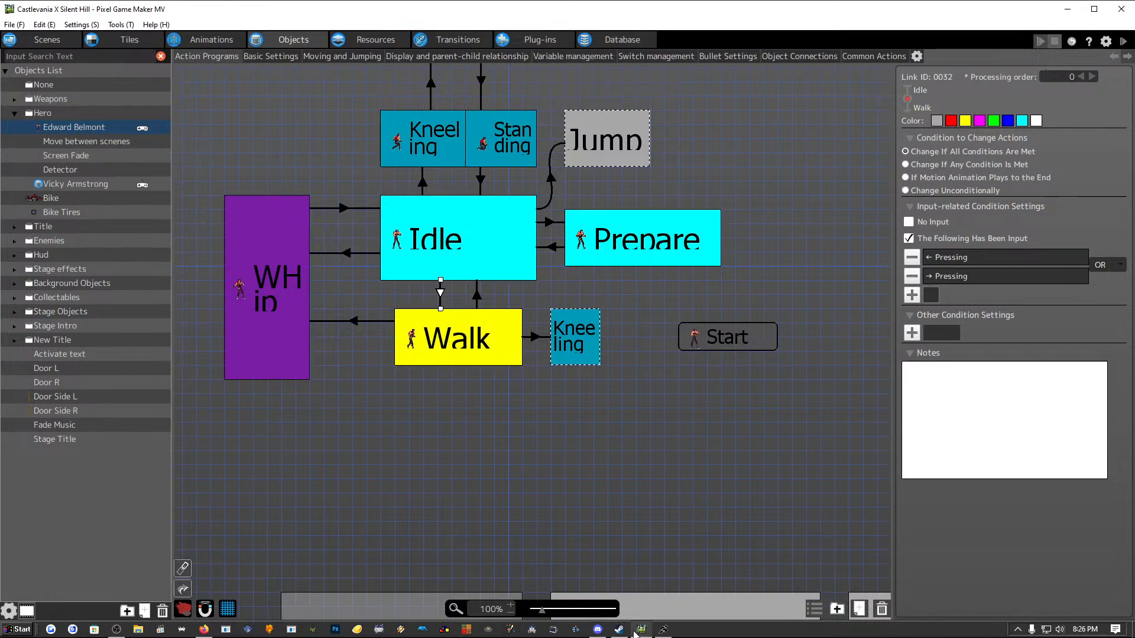
Switch back to Action Game Maker and set the Walk state's Animation Facing Direction to MoveKey.
click(664, 630)
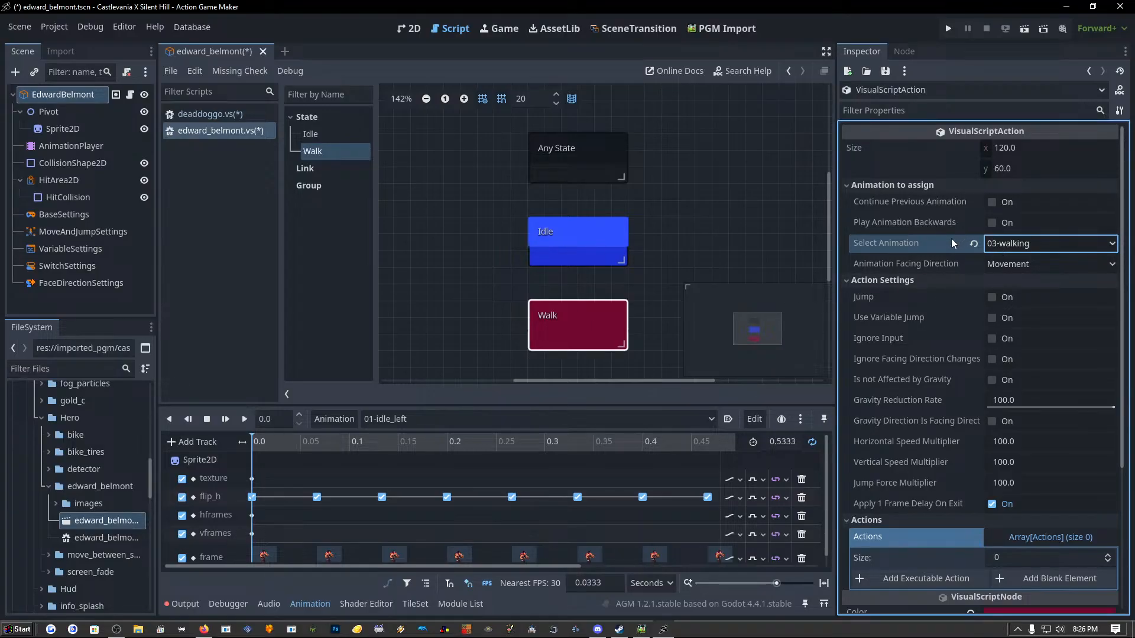
click(1020, 264)
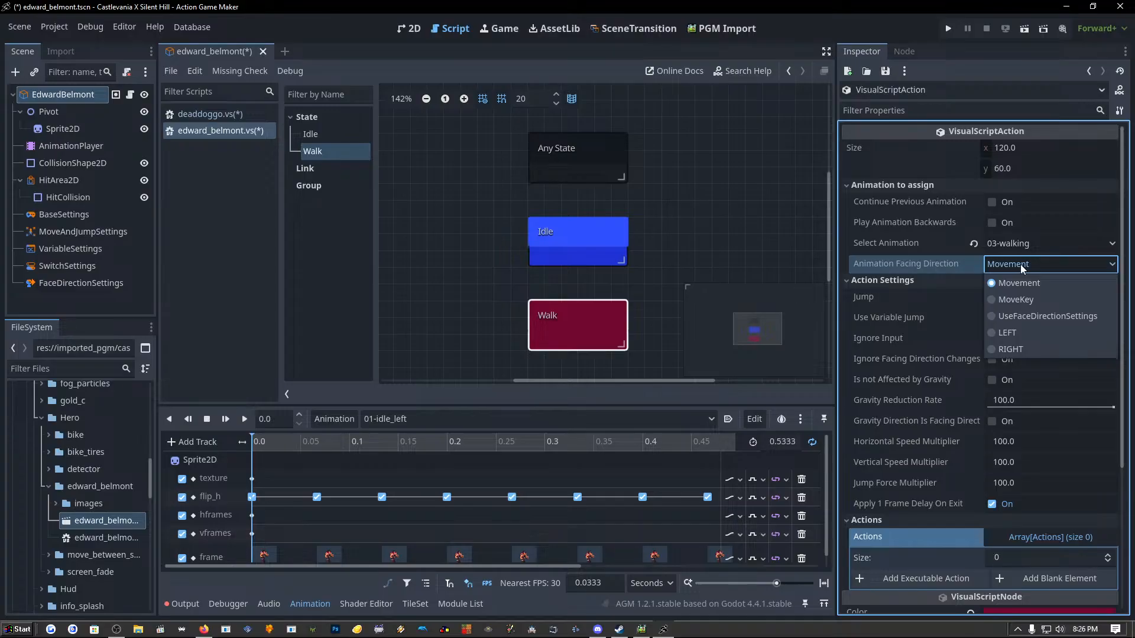
click(1020, 300)
click(910, 280)
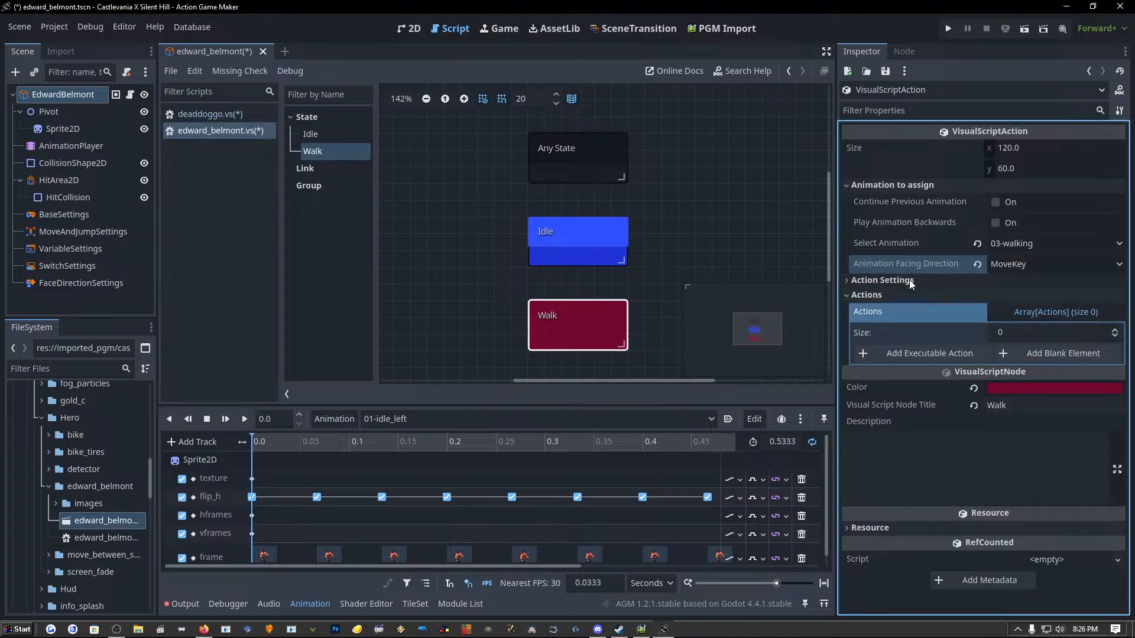
click(911, 282)
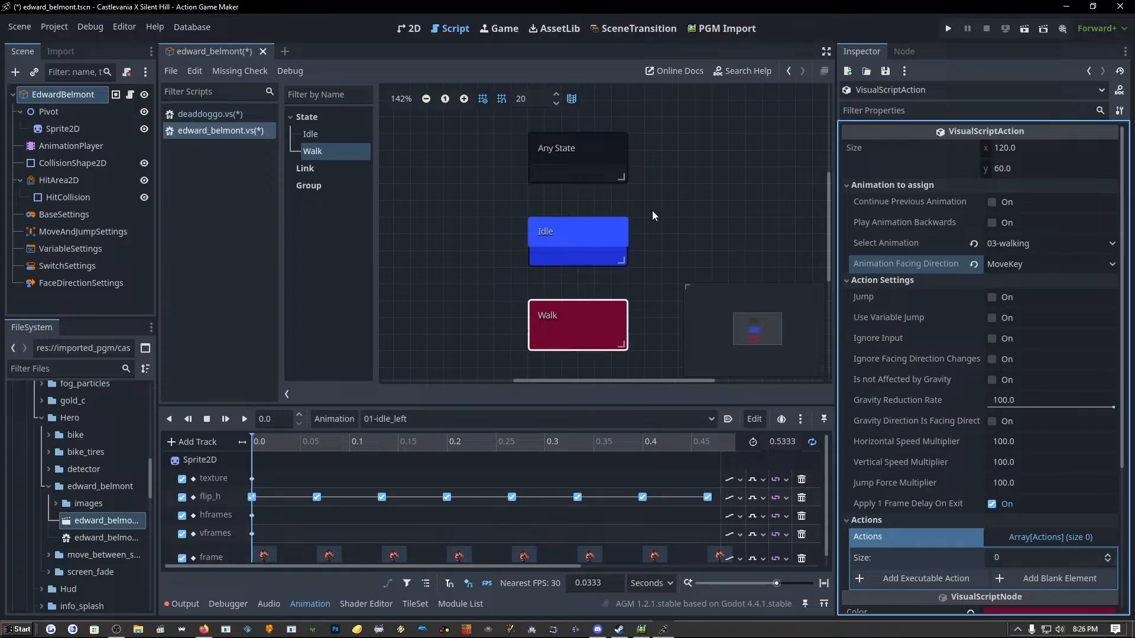
Create an action link from the Idle state to the Walk state and shift it toward the boxes' left side.
scroll(648, 218, down, 1)
scroll(649, 220, down, 1)
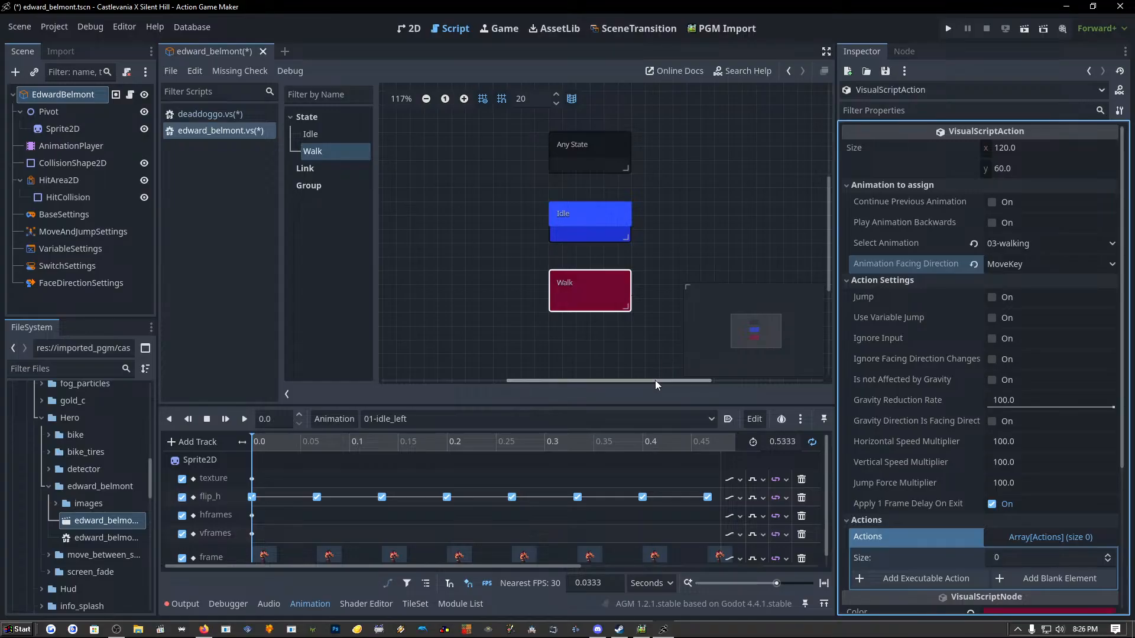
drag(656, 381, 693, 385)
drag(684, 285, 717, 299)
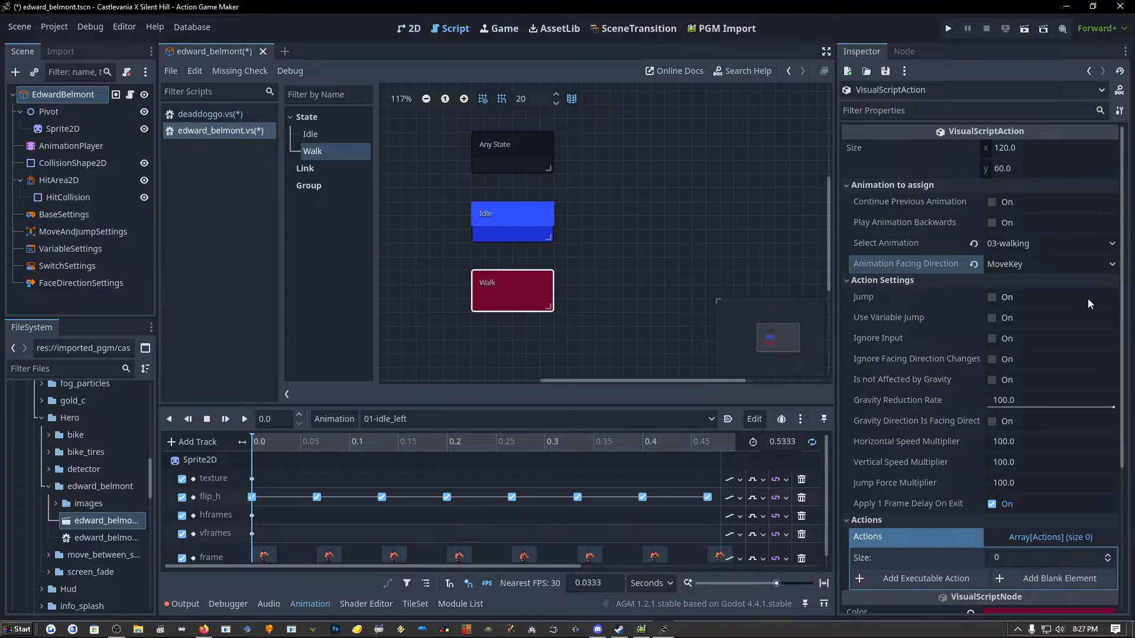
right_click(512, 221)
click(525, 245)
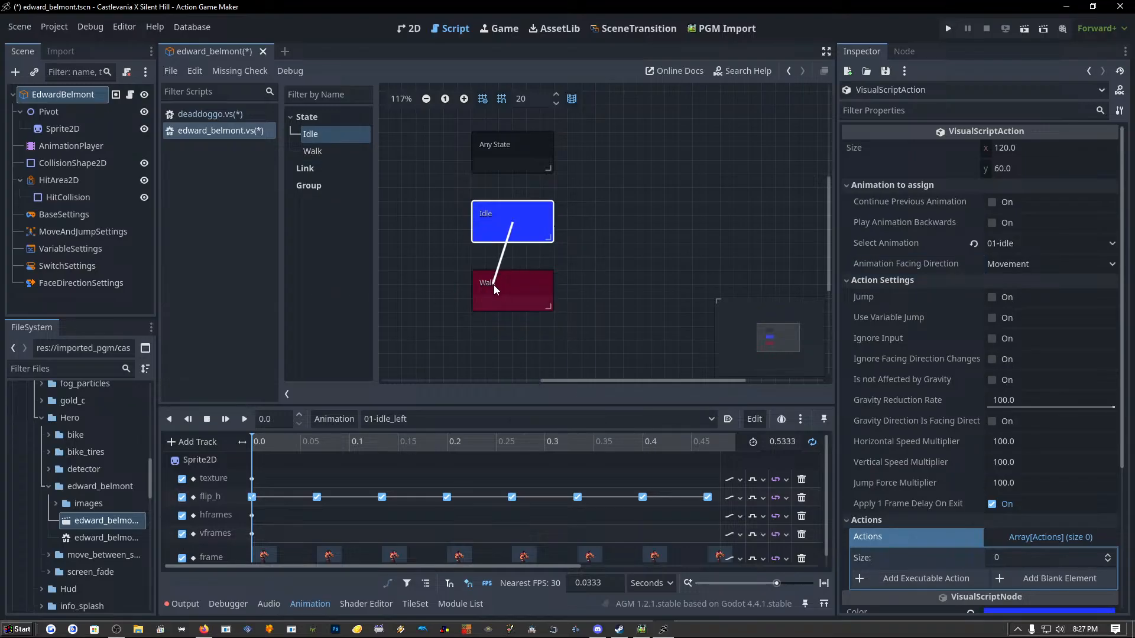
click(494, 289)
drag(513, 243, 491, 255)
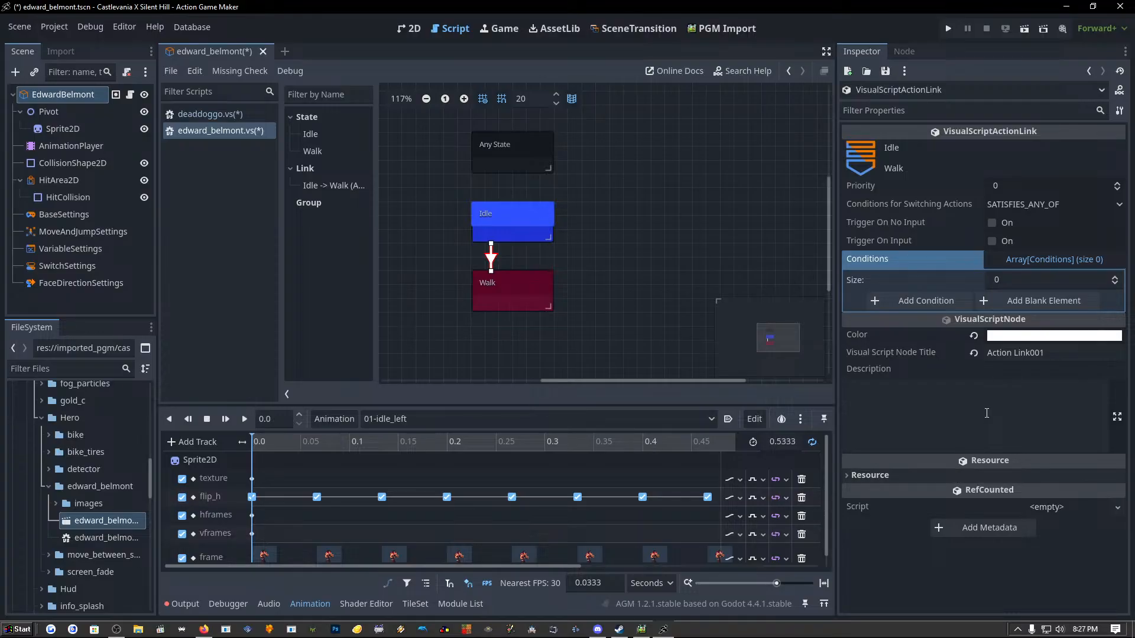
Check the original Idle-to-Walk link in Pixel Game Maker MV, then enable Trigger On Input for the new link in Action Game Maker.
click(642, 629)
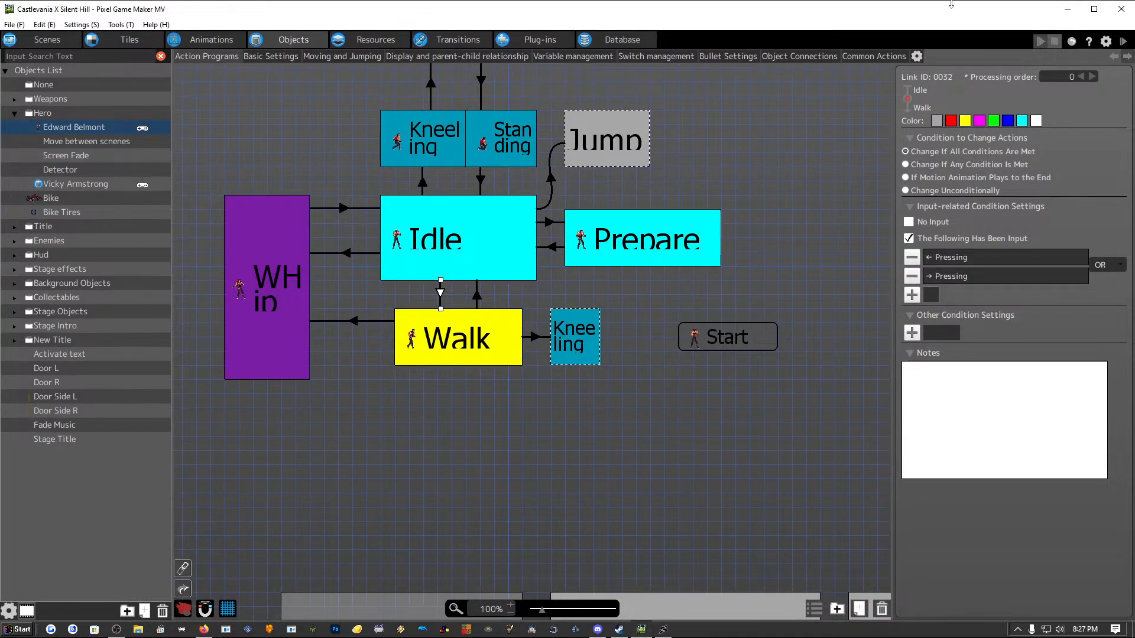
click(1070, 10)
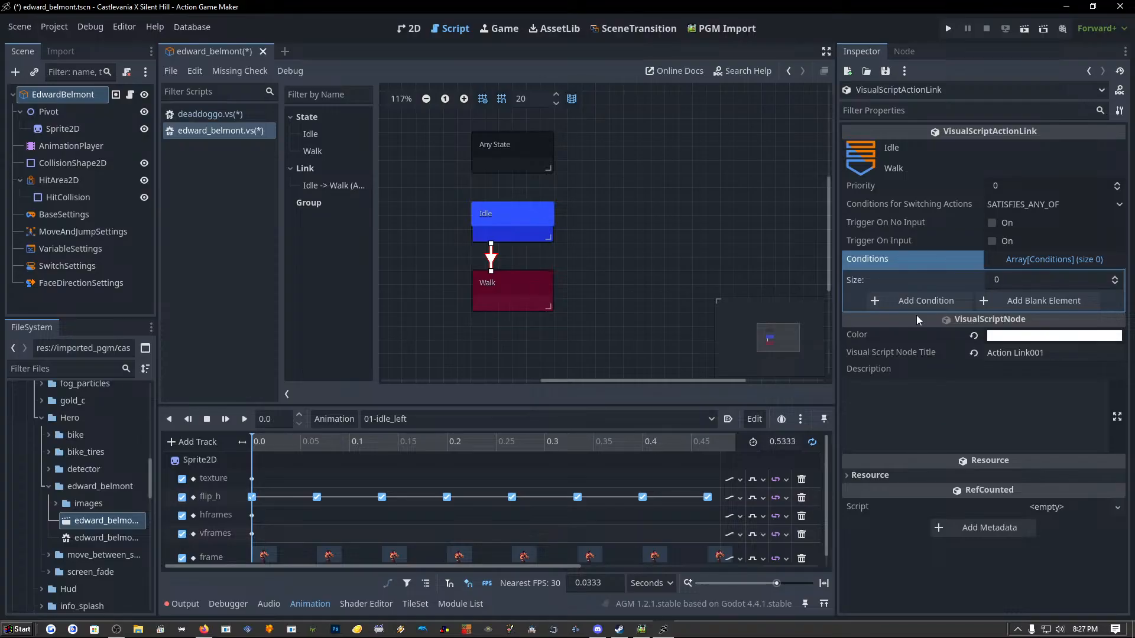
click(926, 242)
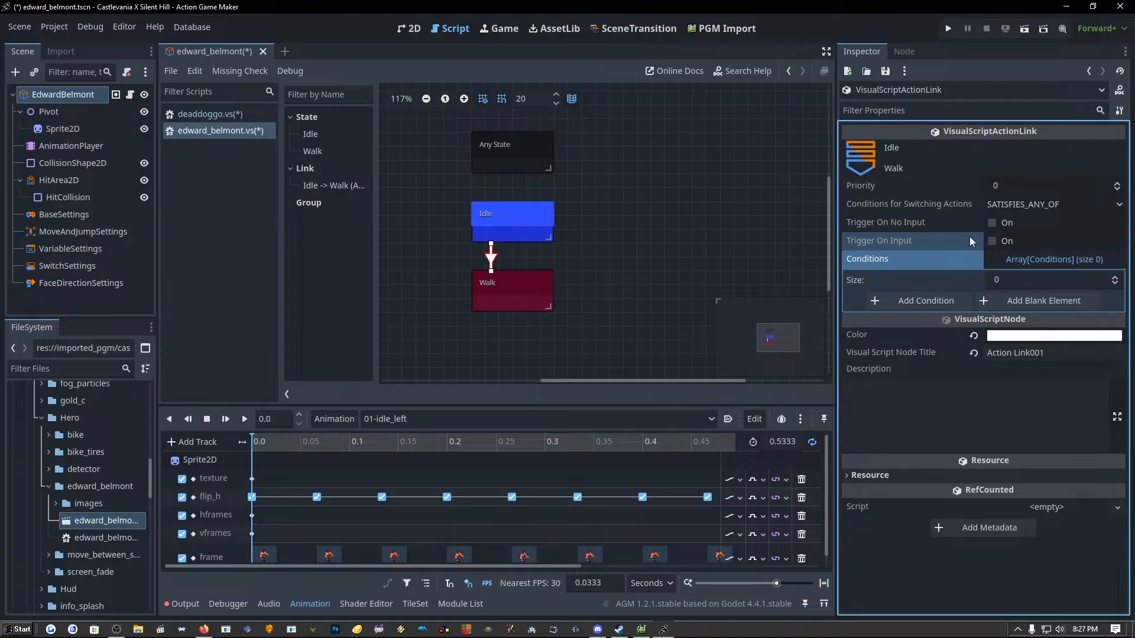
click(992, 241)
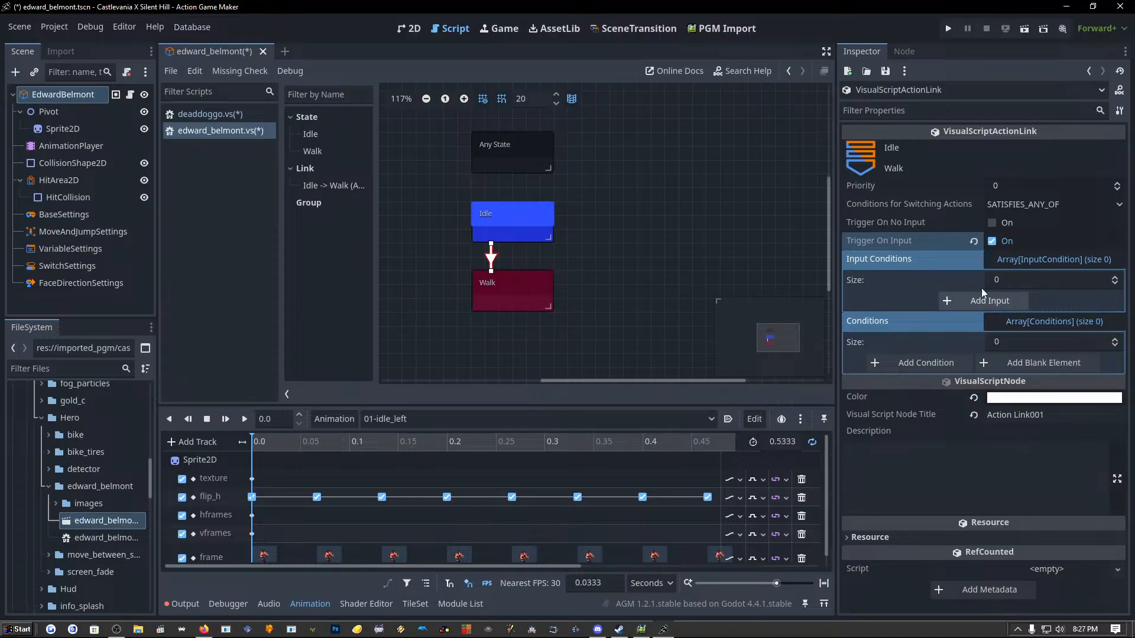
click(917, 262)
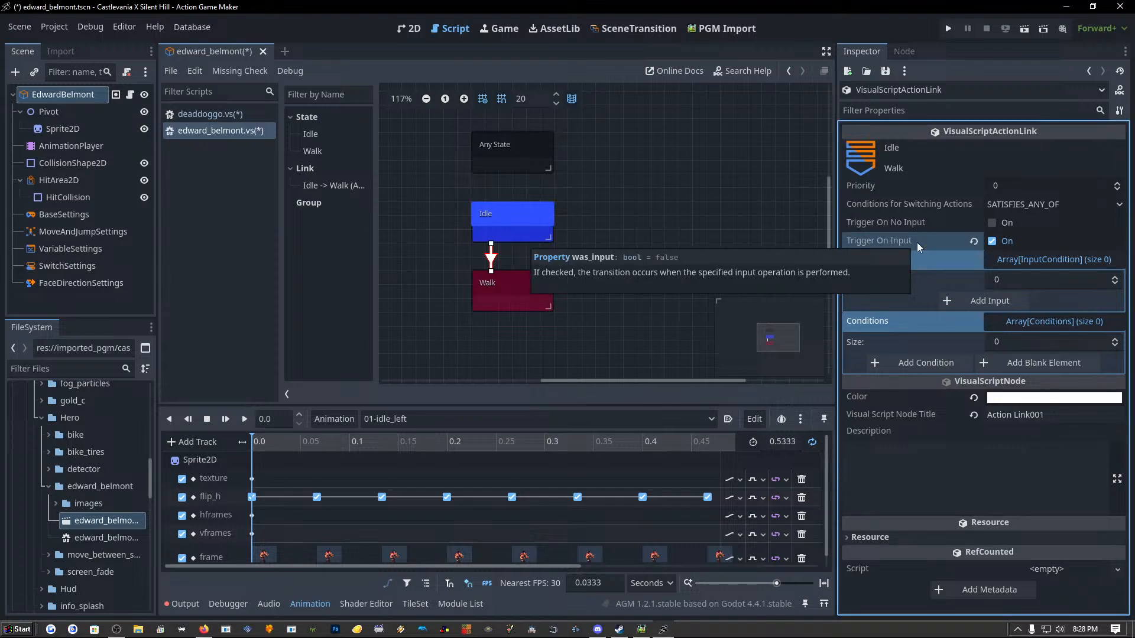
Add a new InputCondition to the Idle-to-Walk link, keeping Registered Key as its input target.
click(987, 300)
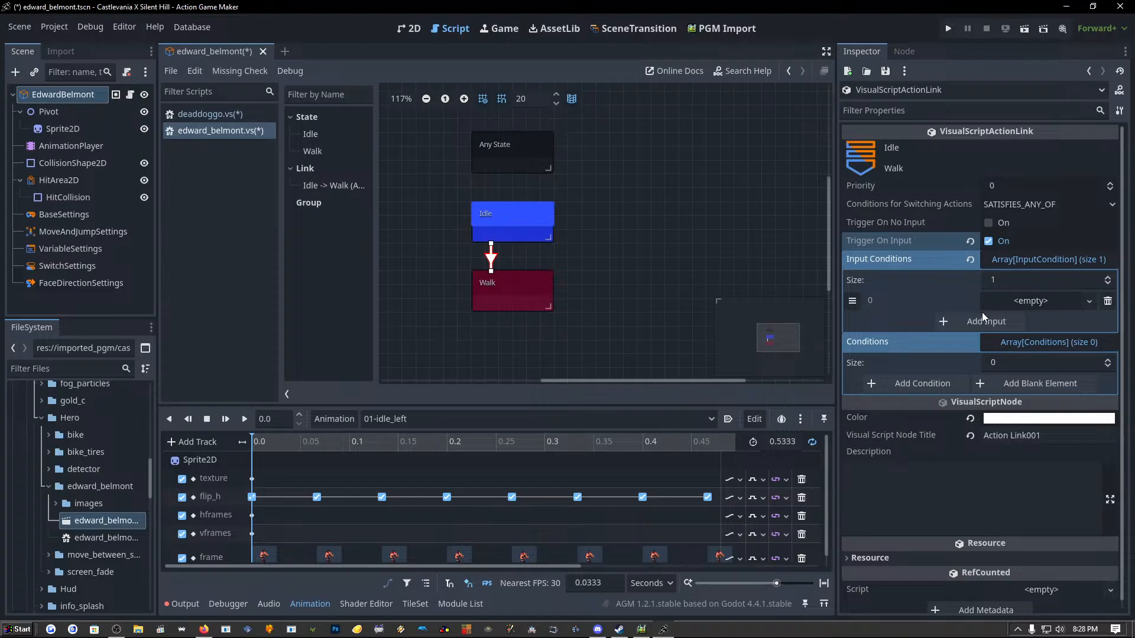
click(1089, 302)
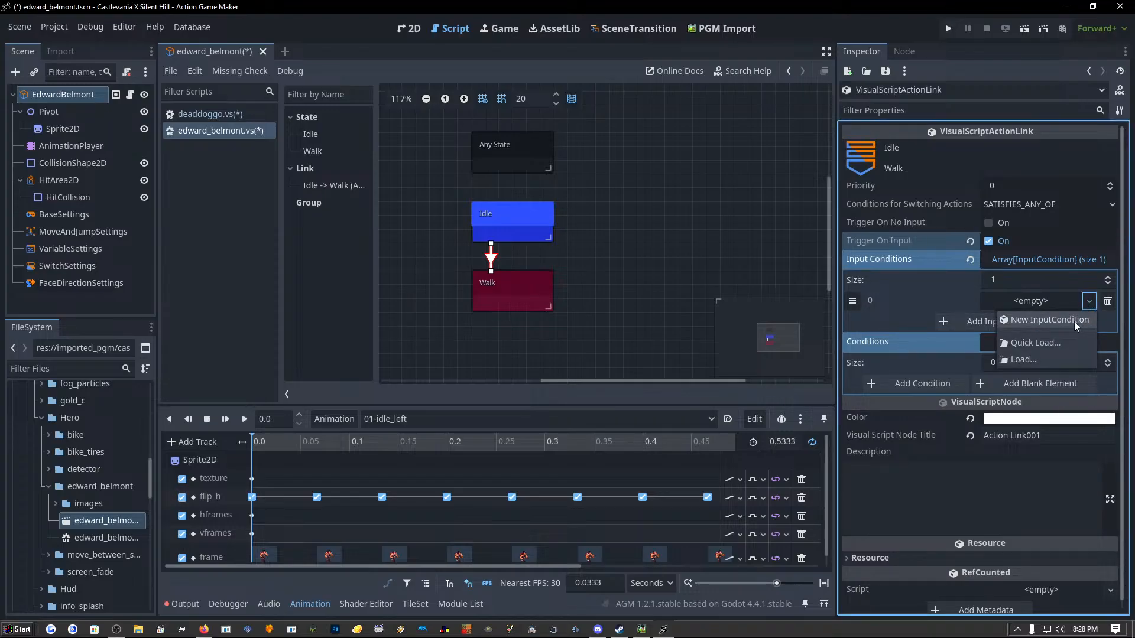
click(1073, 321)
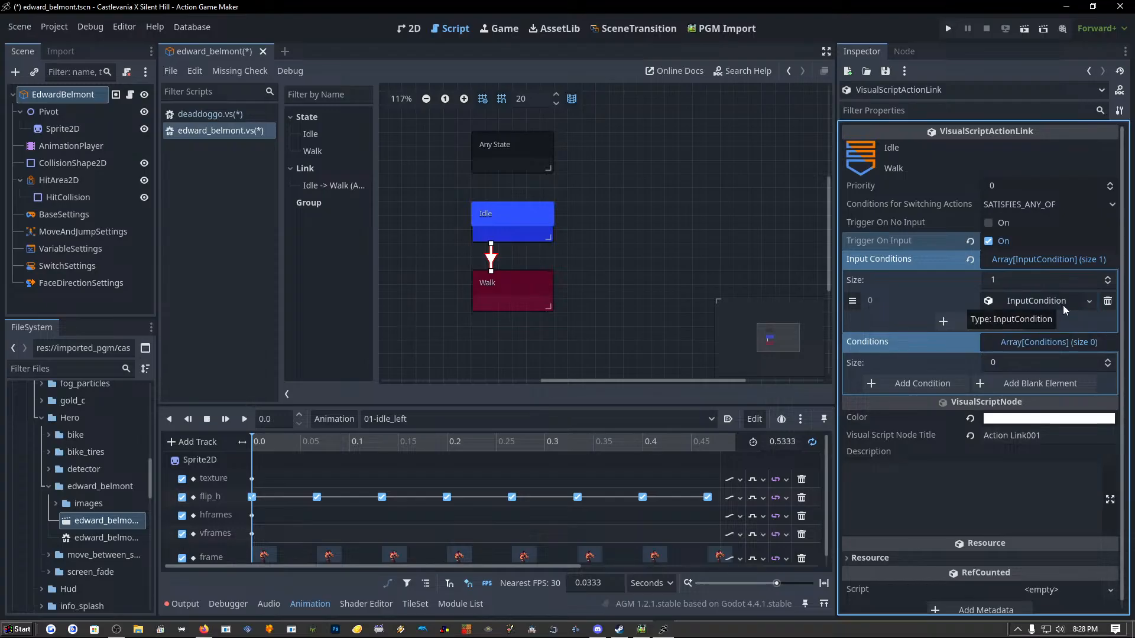
click(1060, 302)
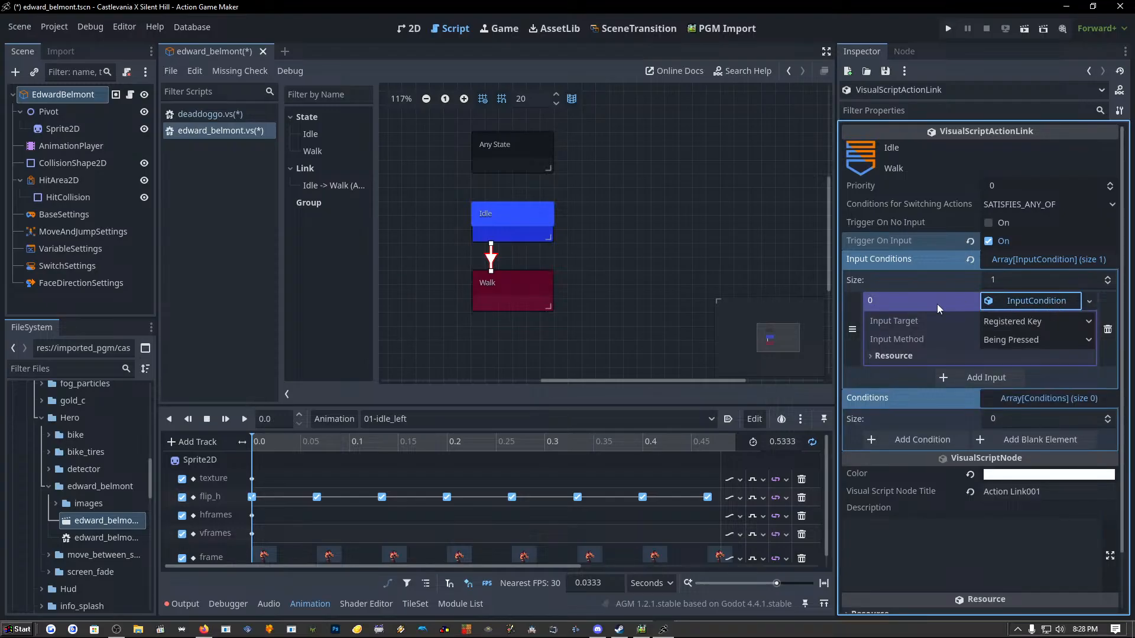
click(1023, 322)
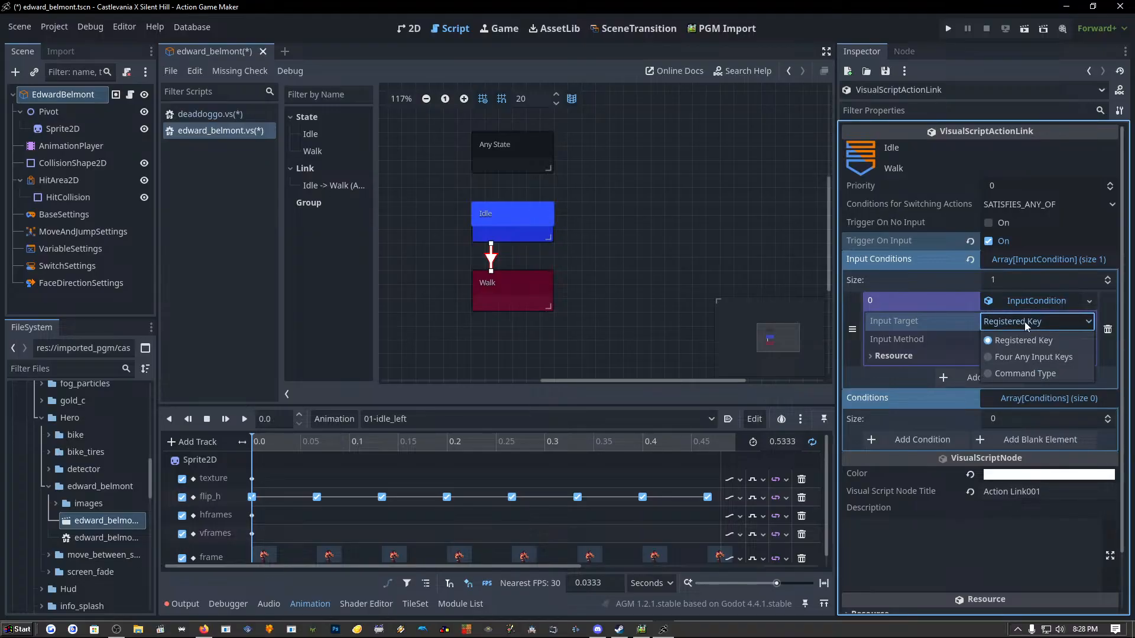
click(1023, 321)
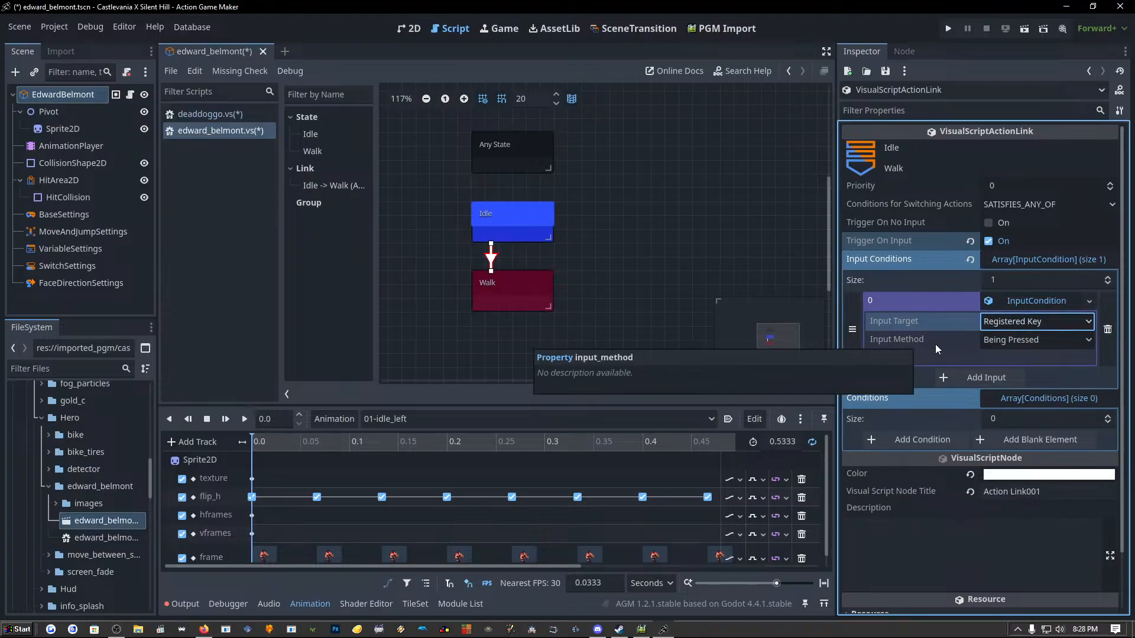
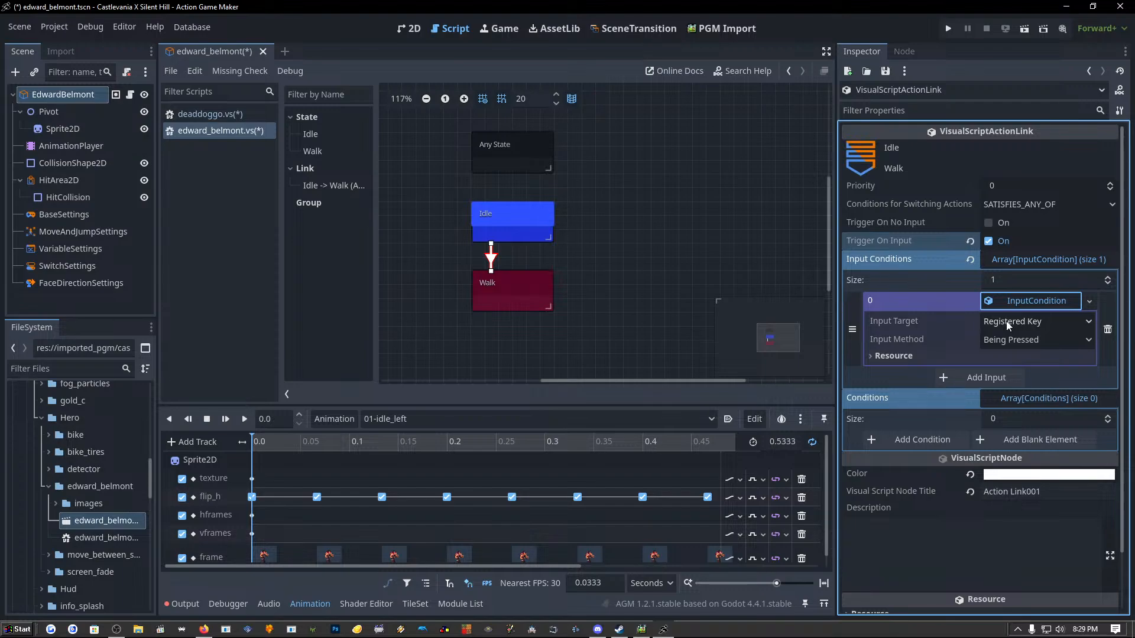
Add a new action named Left to the input map in the project settings.
click(58, 31)
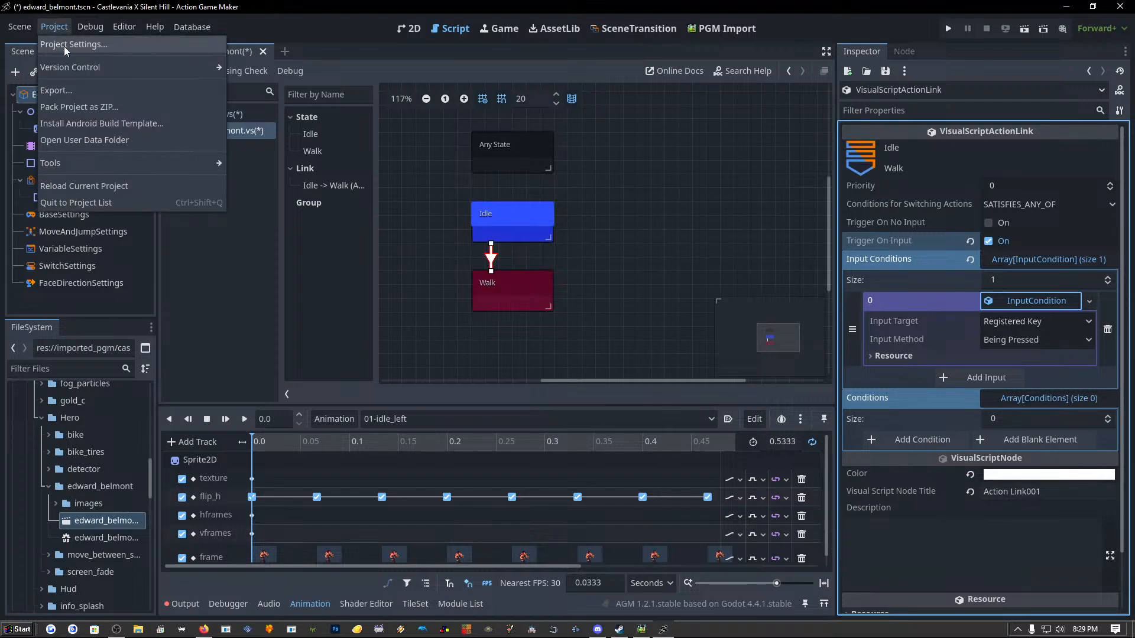
click(66, 45)
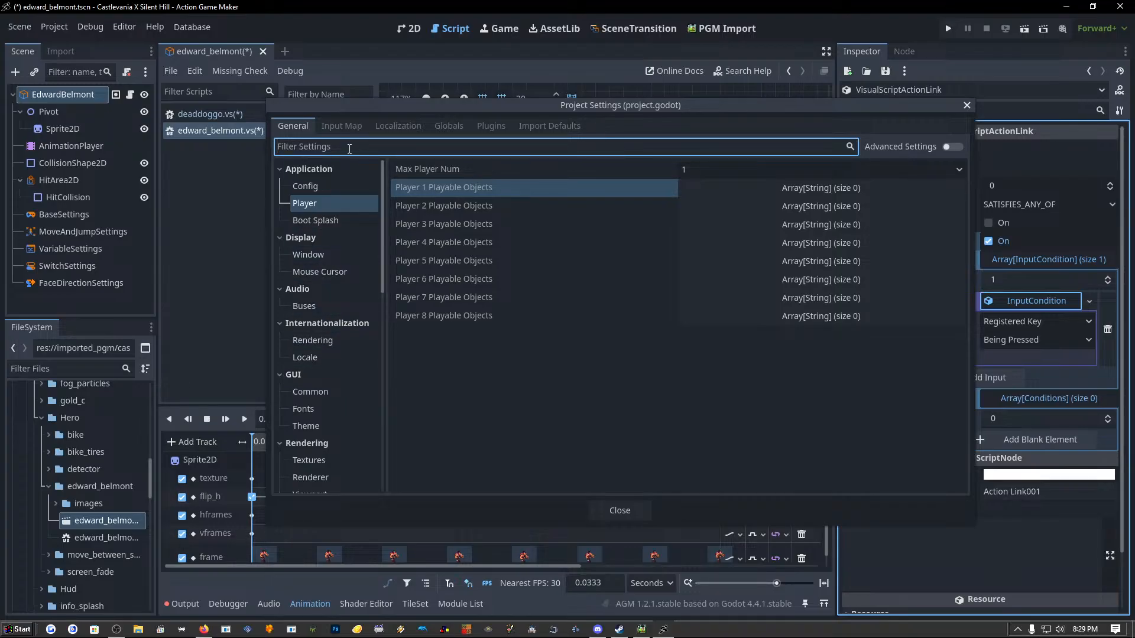
click(341, 125)
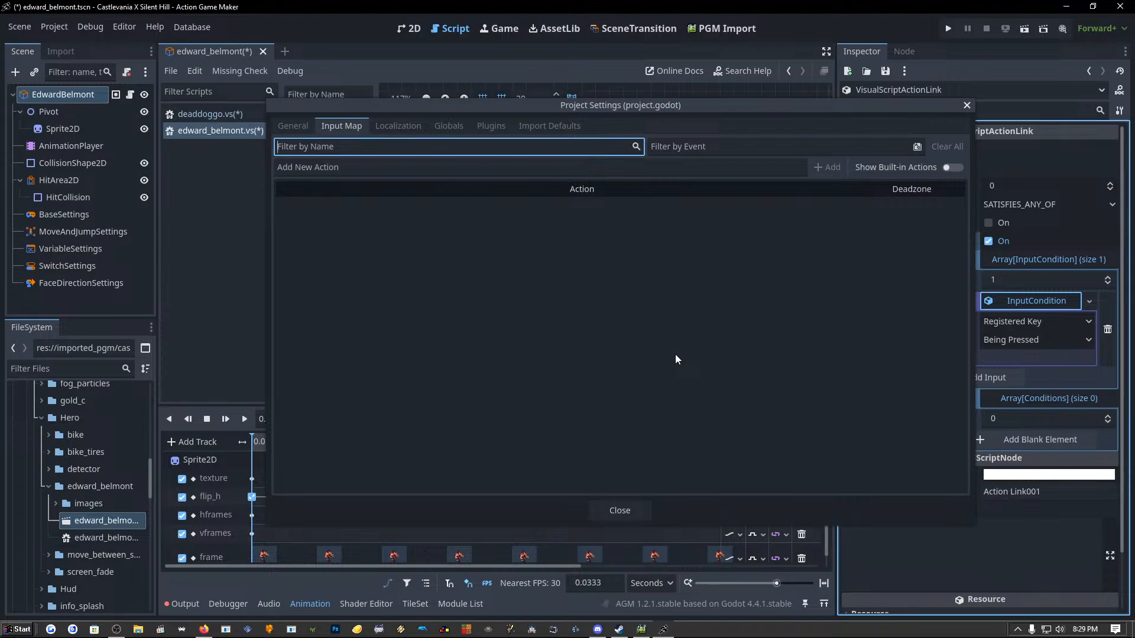
click(575, 192)
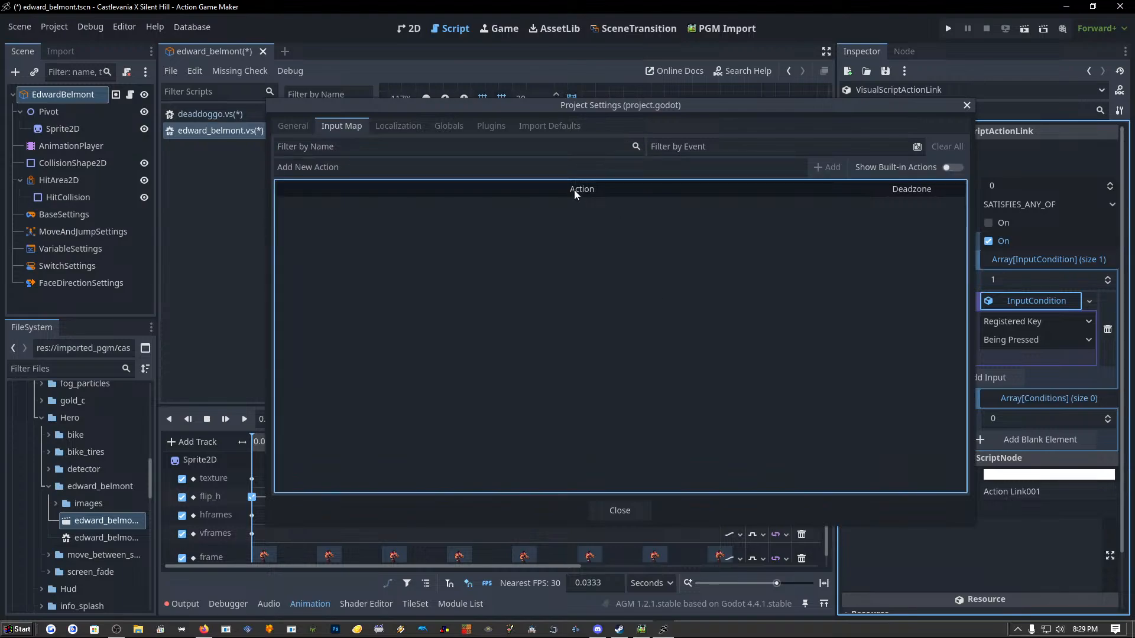
click(454, 166)
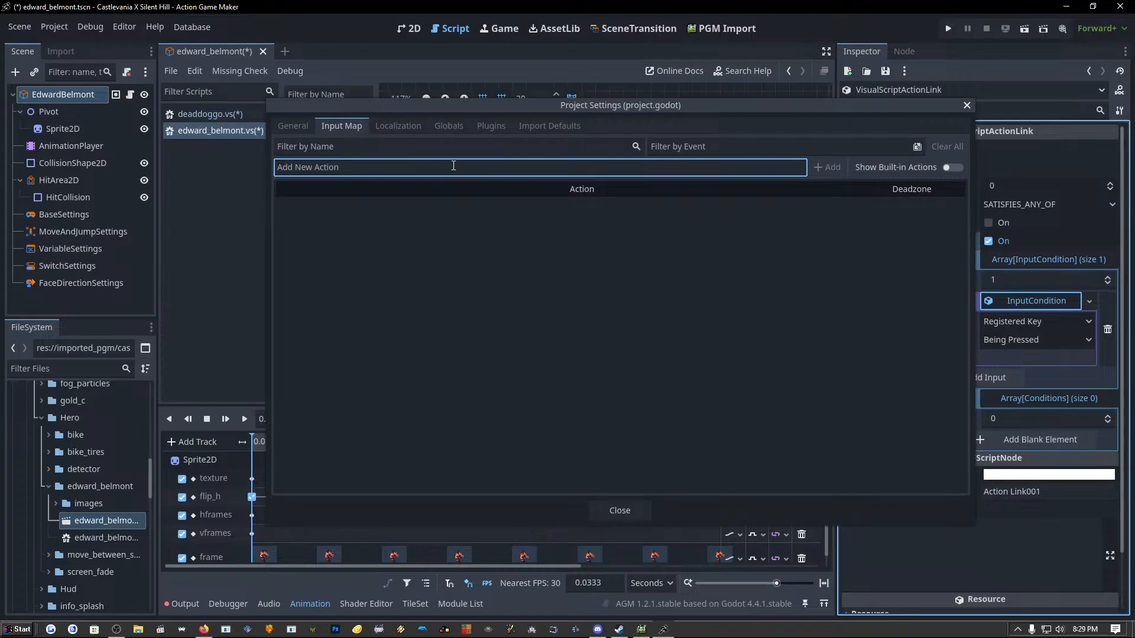
text(Left)
click(828, 168)
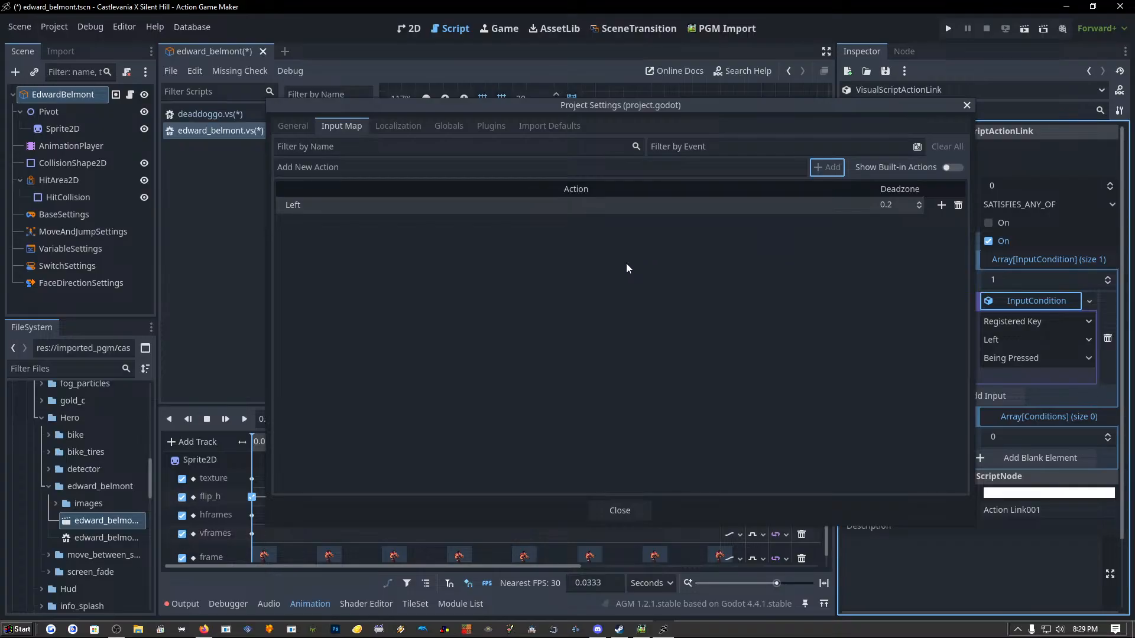
double_click(643, 208)
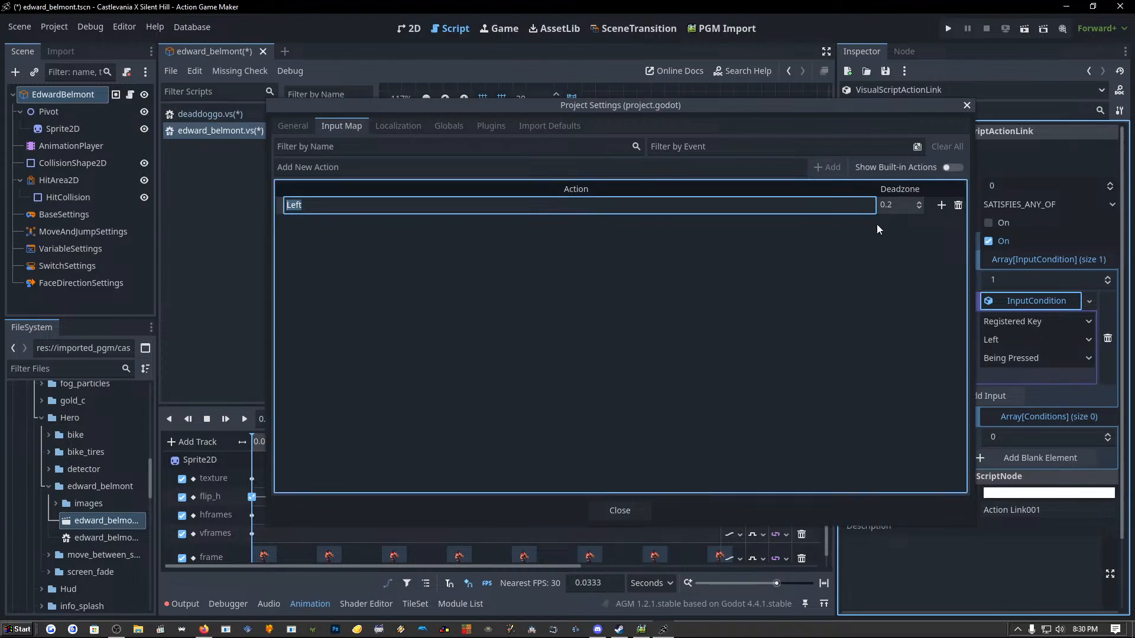
key(Return)
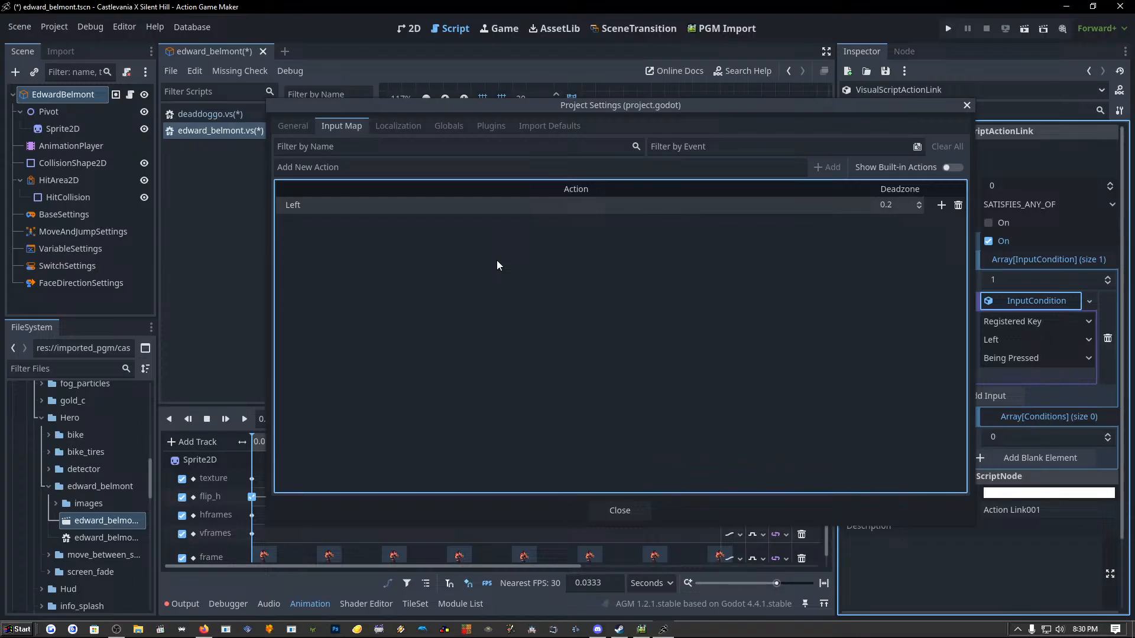
Assign the physical Left keyboard key to the Left action in the input map.
click(941, 206)
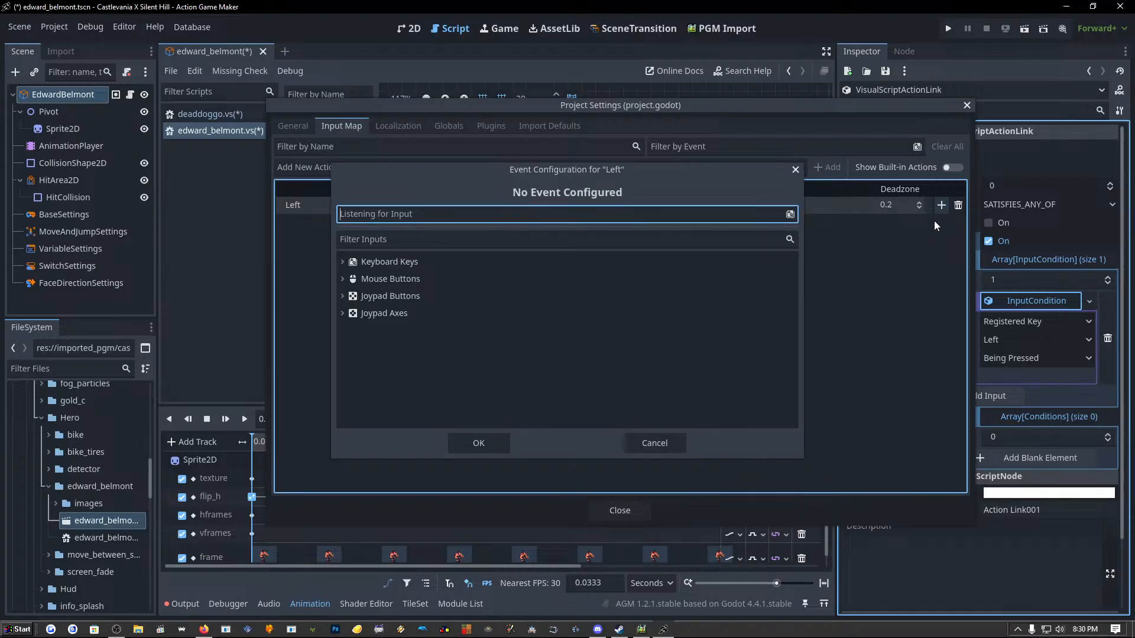
click(455, 266)
click(342, 263)
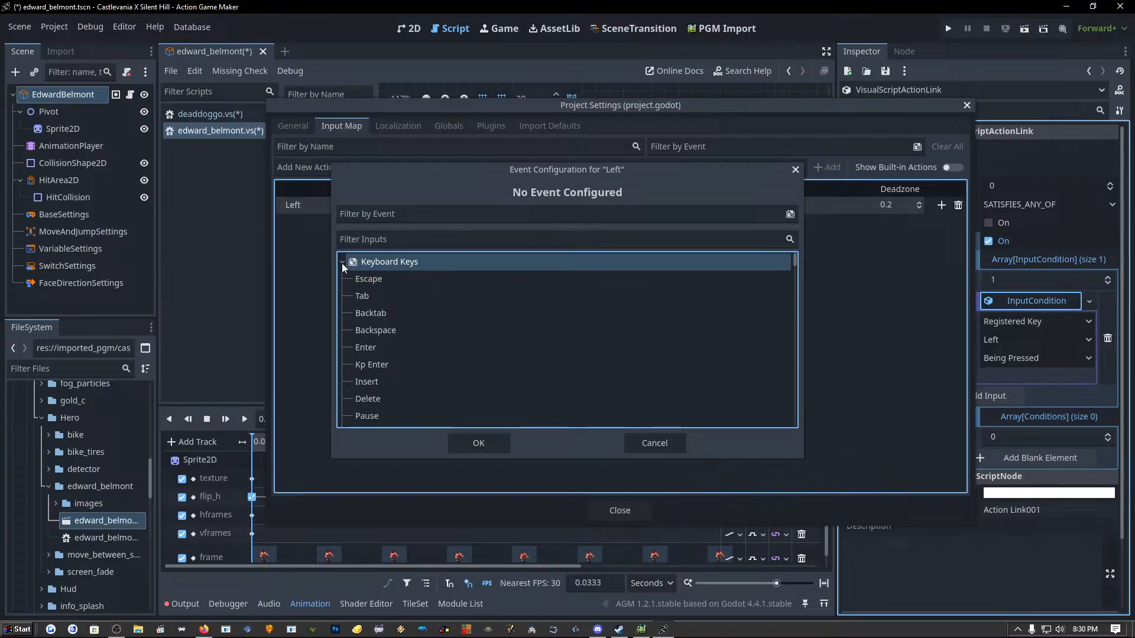
scroll(611, 320, down, 5)
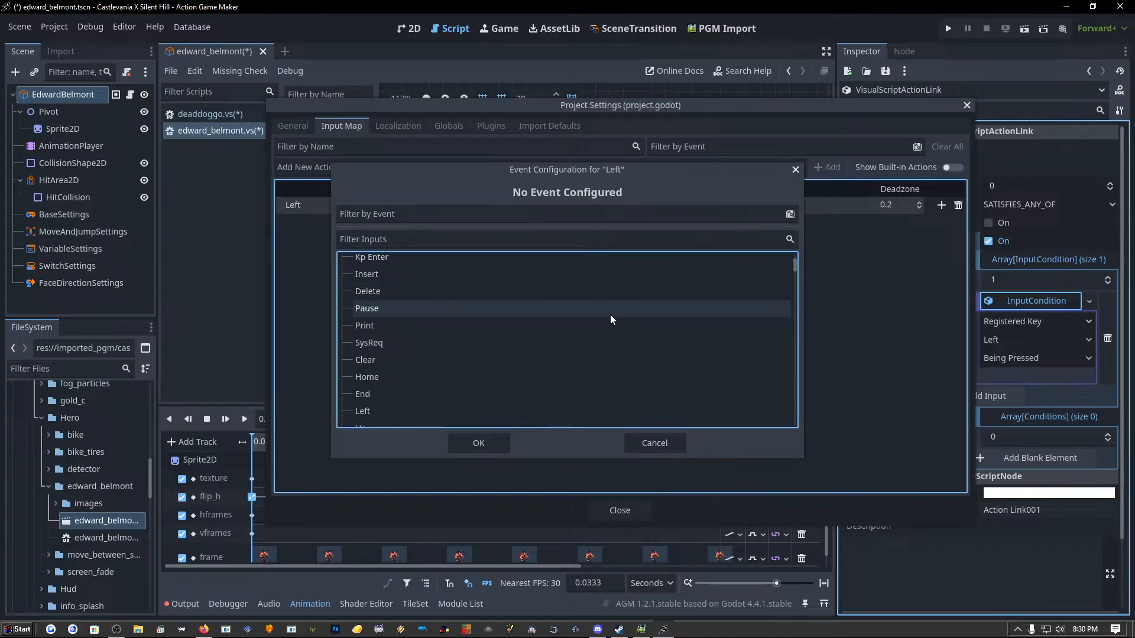
scroll(610, 315, down, 2)
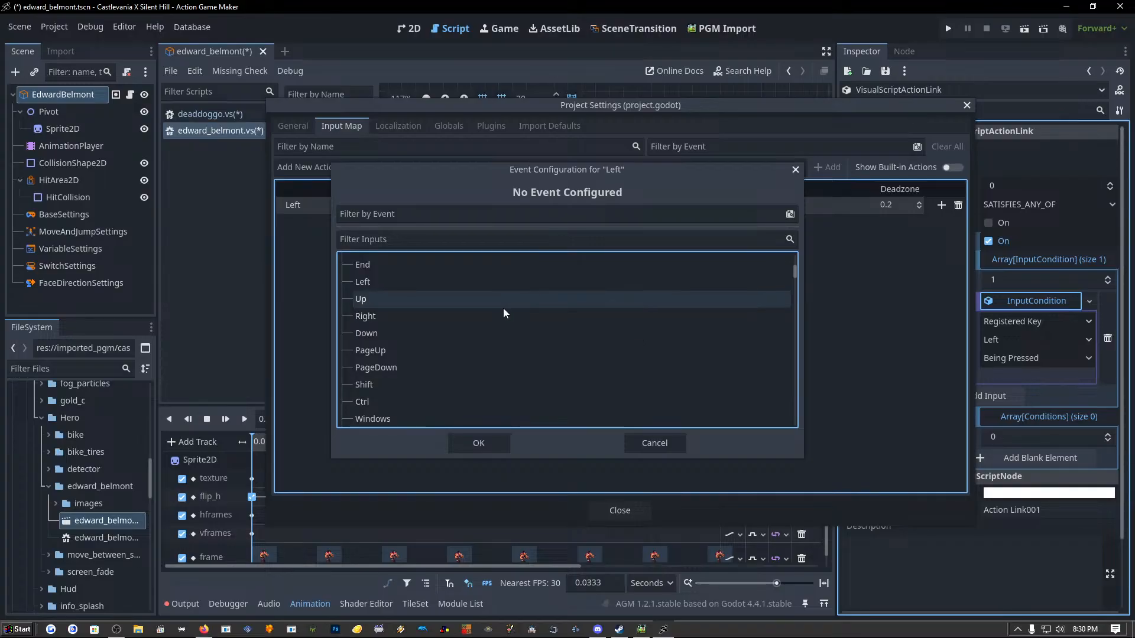
click(399, 281)
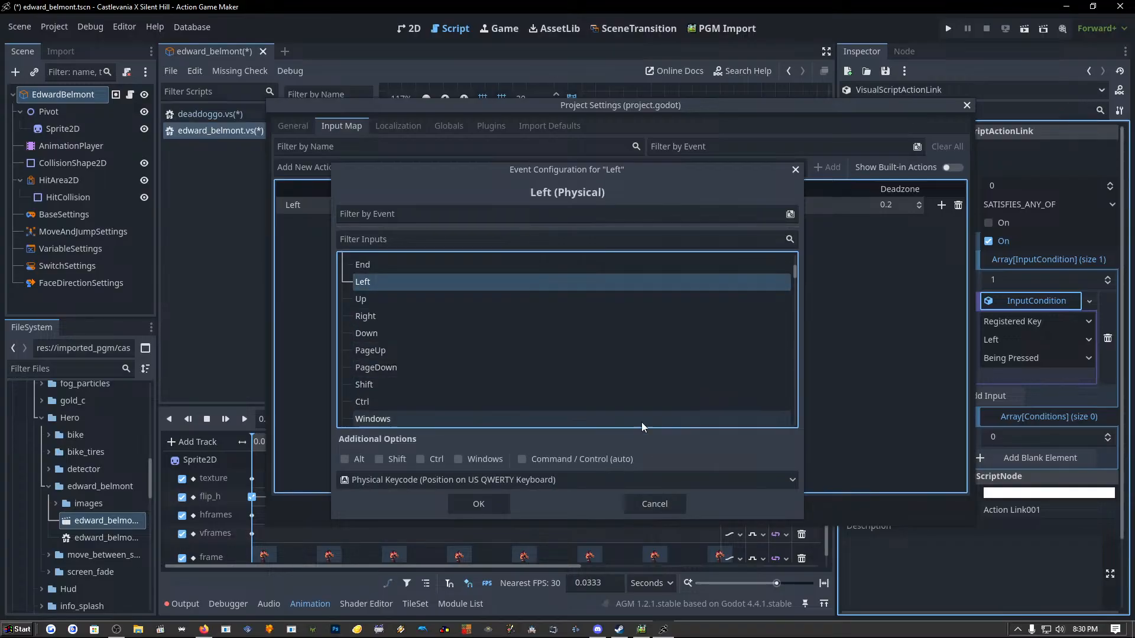
click(473, 505)
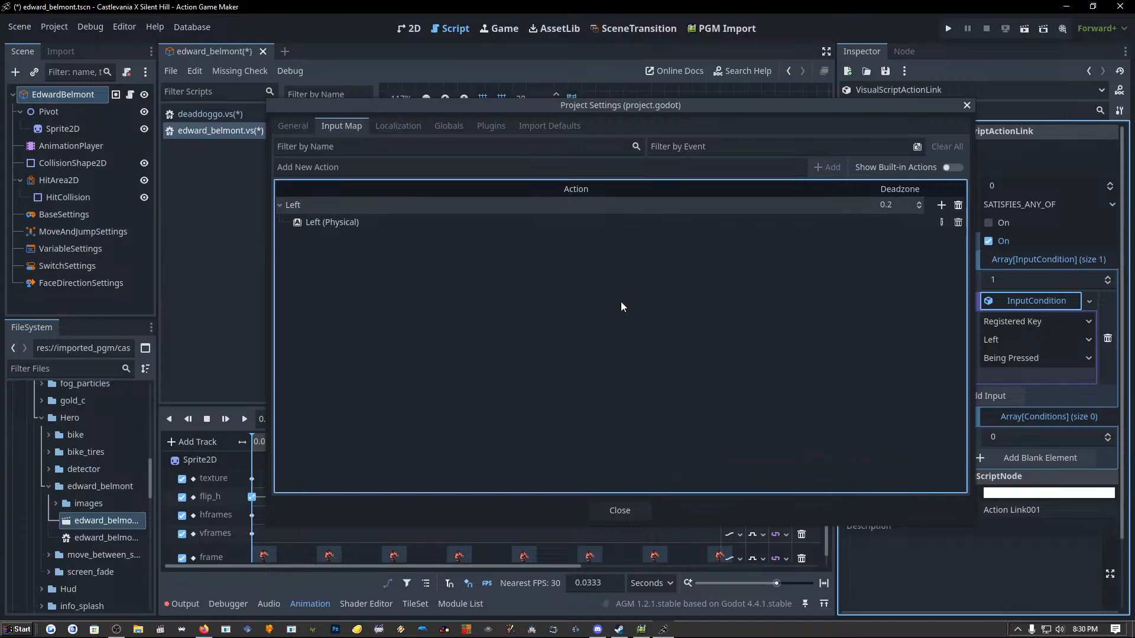
Add a new action named Right to the input map and open the keyboard keys list in its event configuration.
click(446, 169)
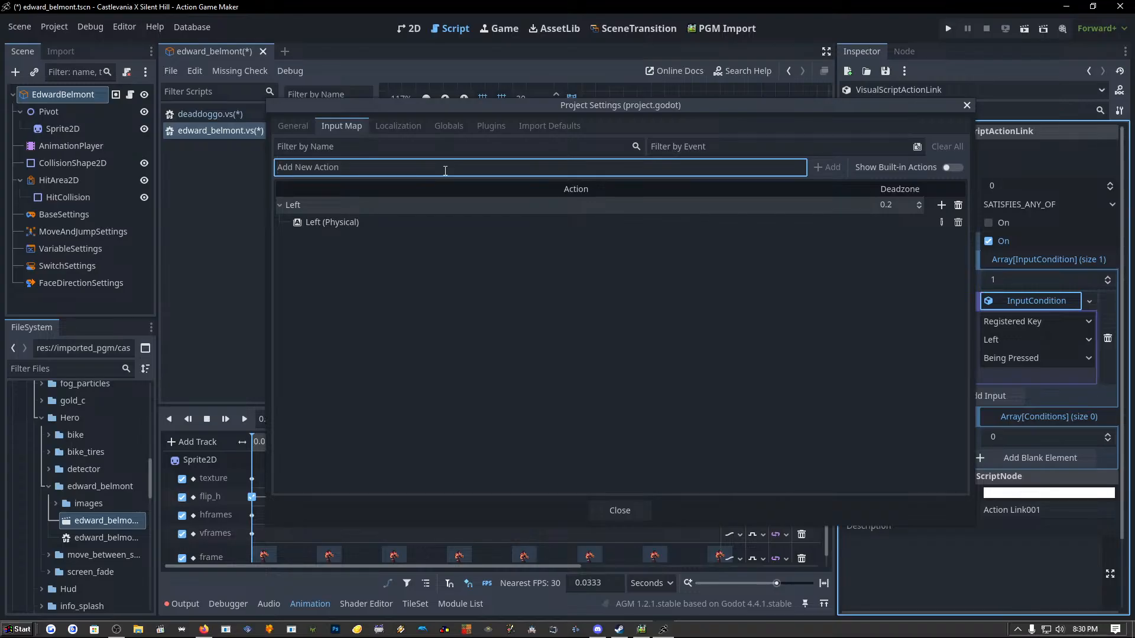
text(Right)
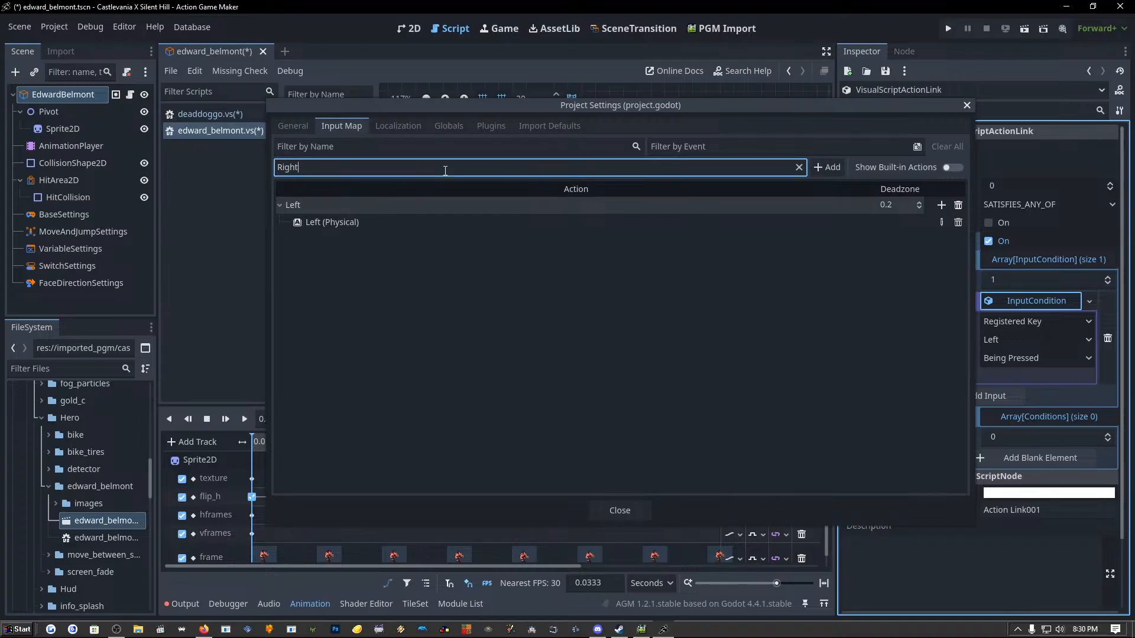
click(823, 170)
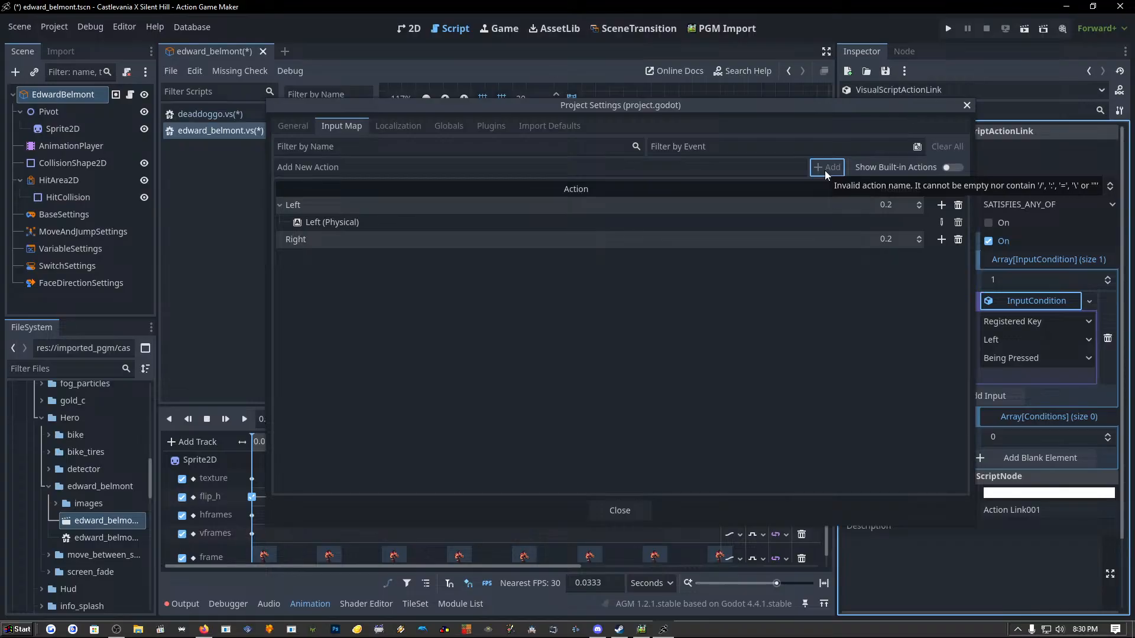
click(941, 240)
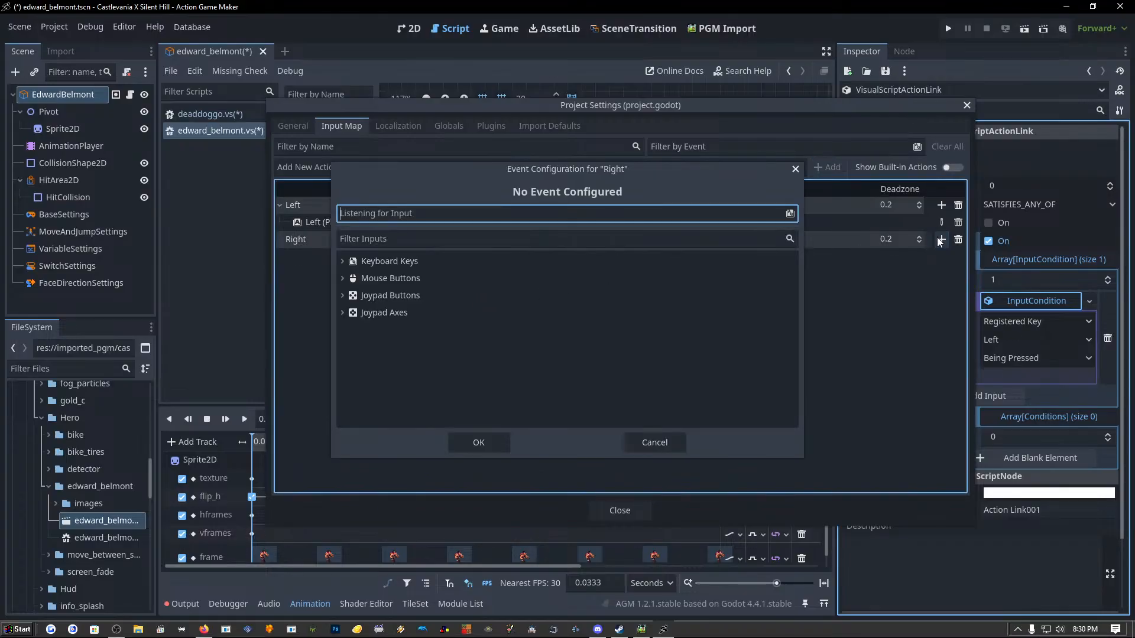
click(410, 264)
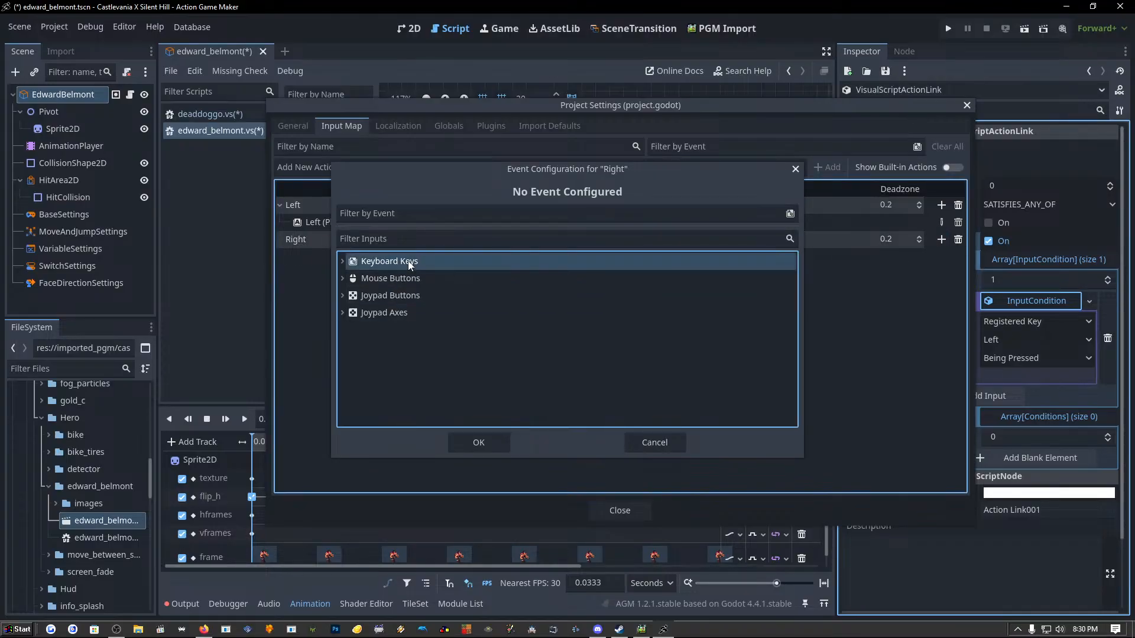
double_click(409, 262)
scroll(408, 261, down, 11)
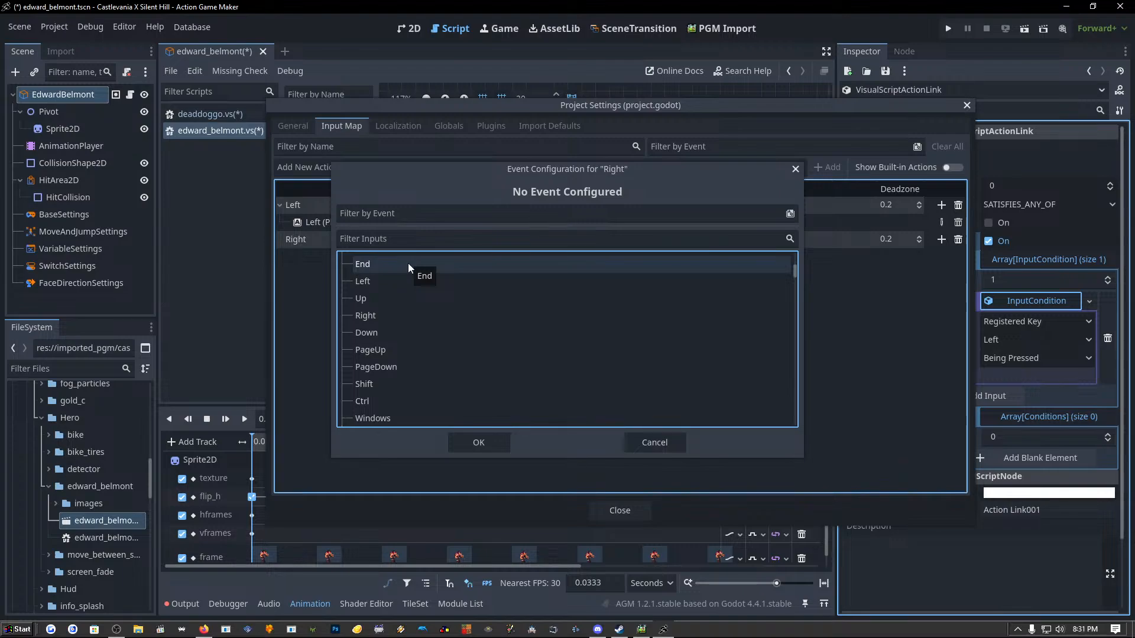
key(Escape)
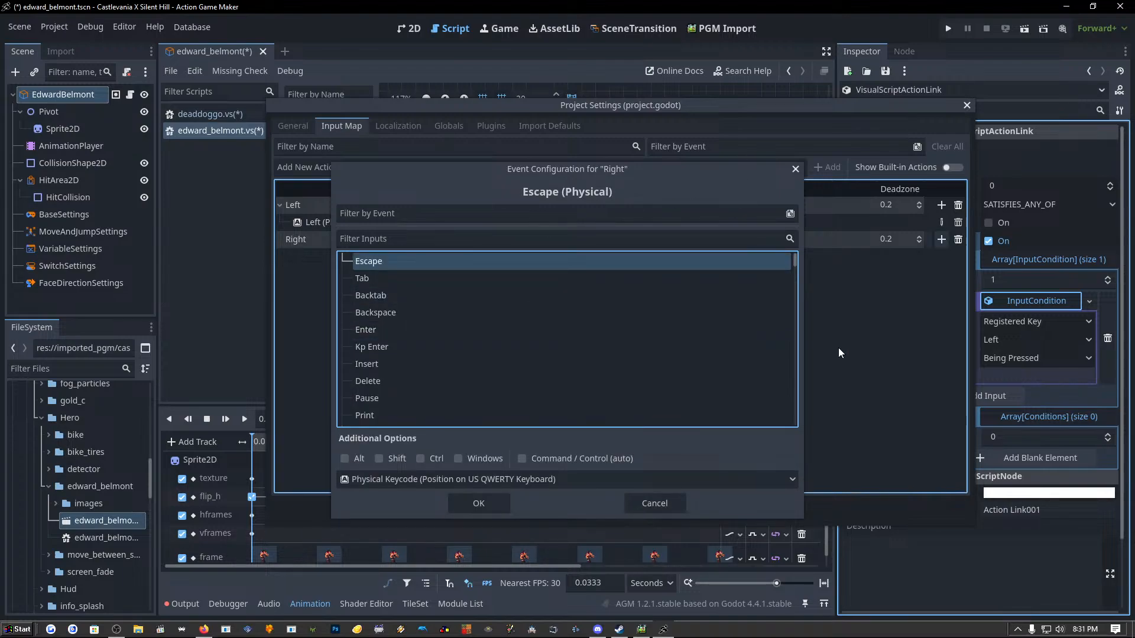
key(Right)
key(Right)
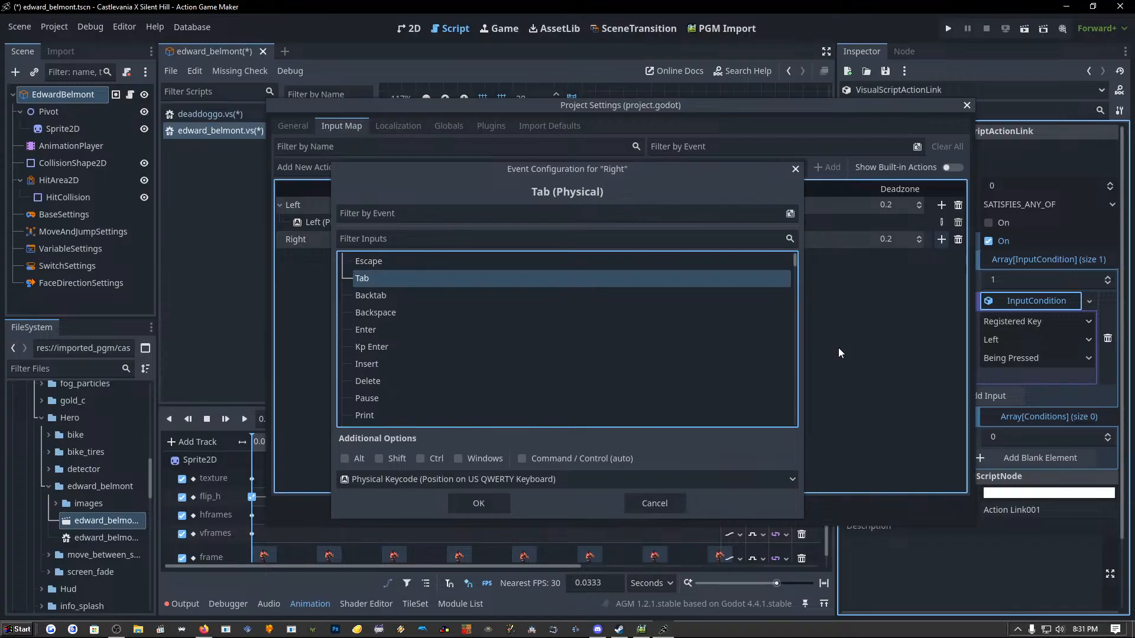
key(Left)
key(Right)
key(Left)
key(Right)
key(Left)
key(Right)
key(Right)
key(Right)
key(Right)
key(Left)
key(Left)
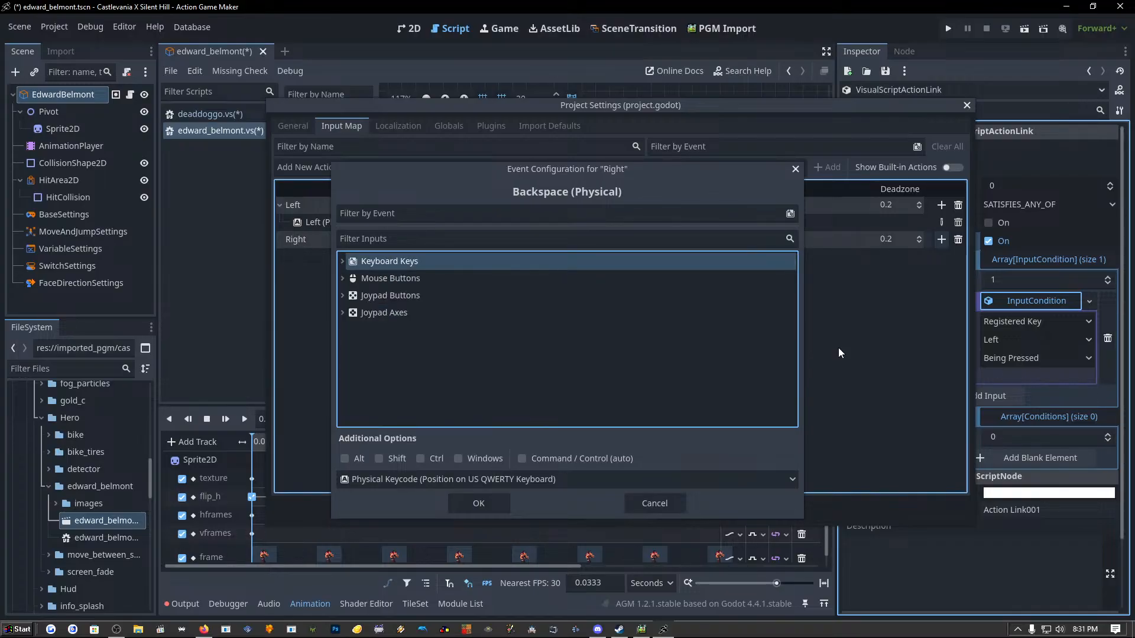
key(Right)
key(Right)
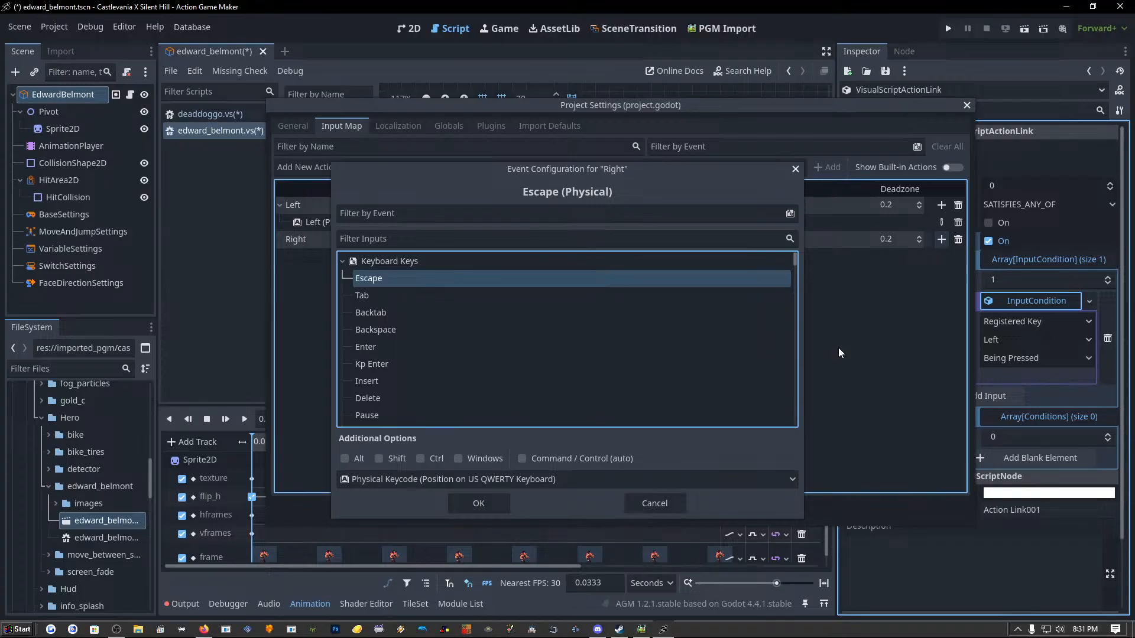
click(553, 482)
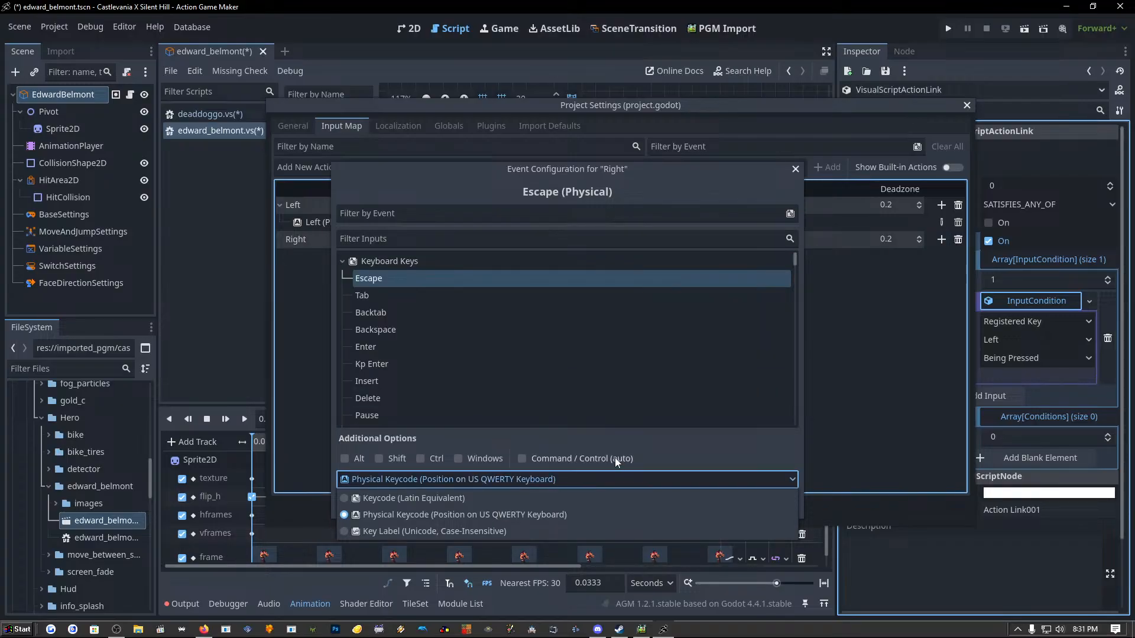
click(684, 442)
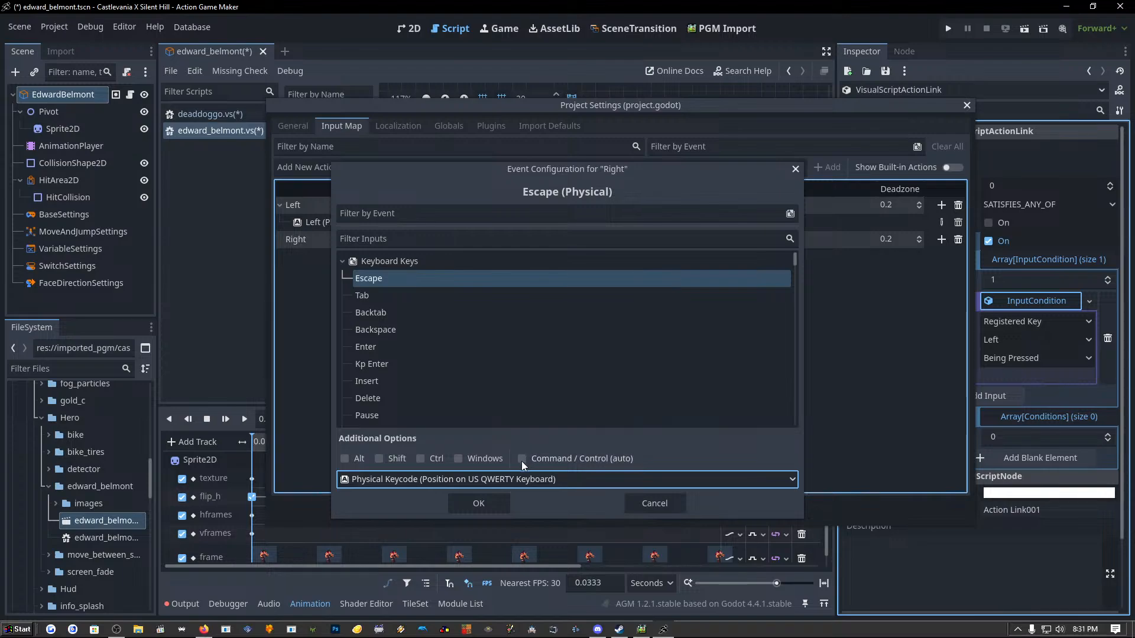
Assign the physical Right keyboard key to the Right action.
scroll(503, 367, down, 2)
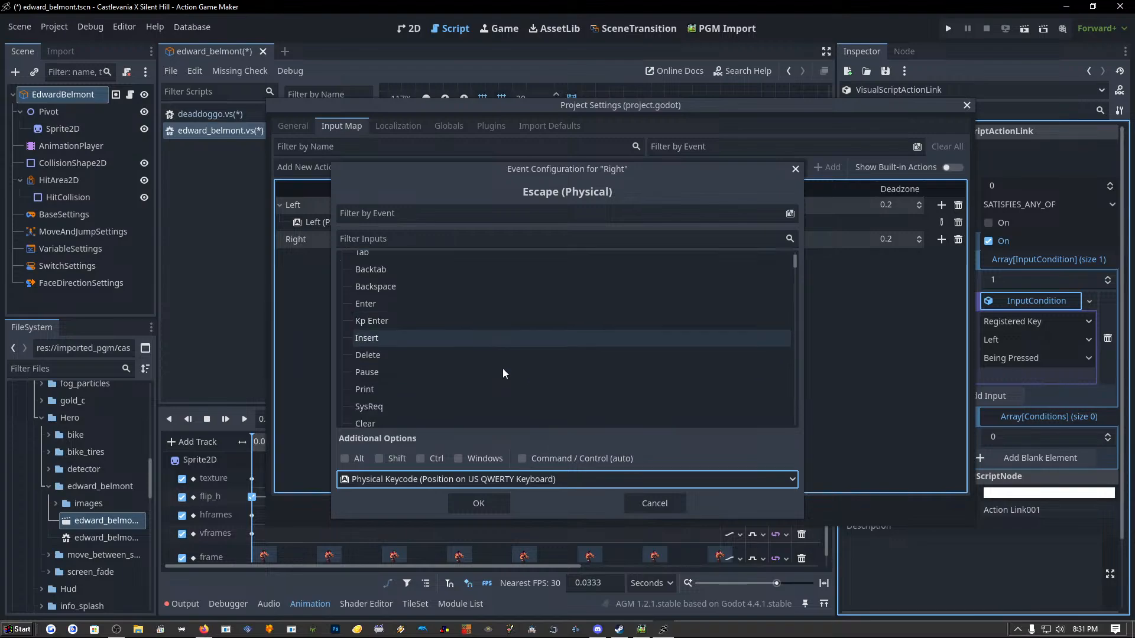
scroll(502, 368, down, 2)
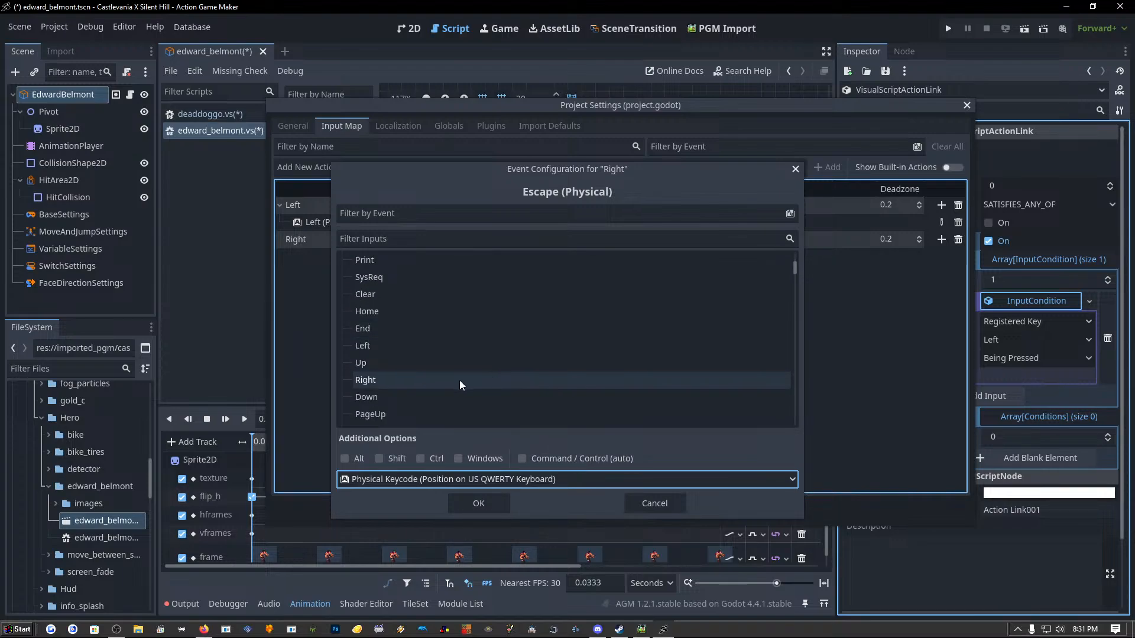
click(438, 381)
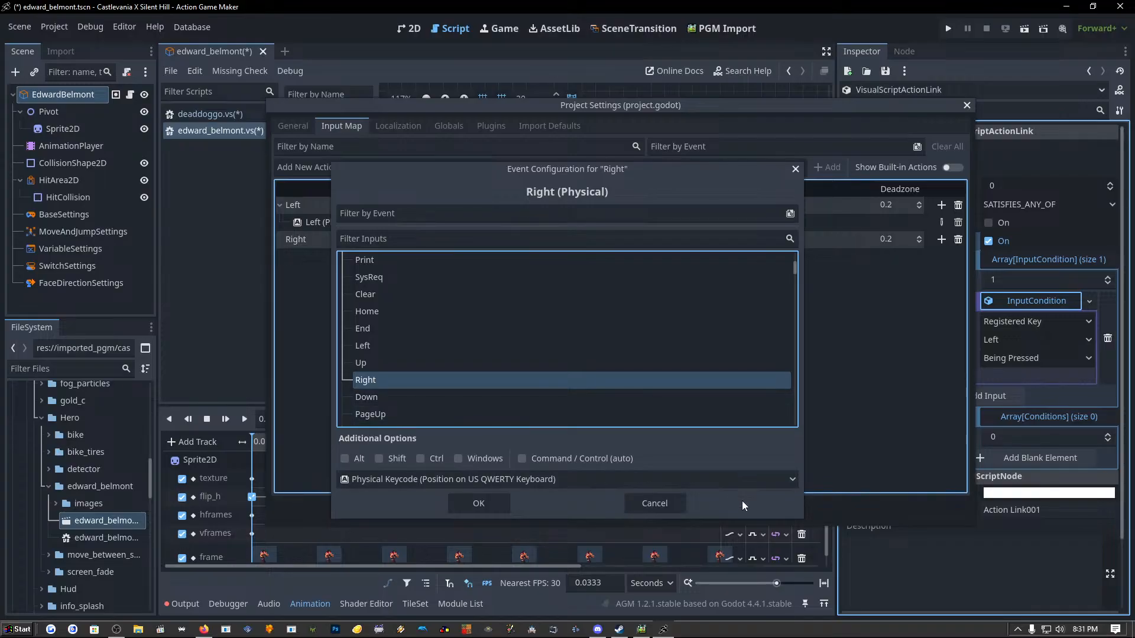
click(477, 503)
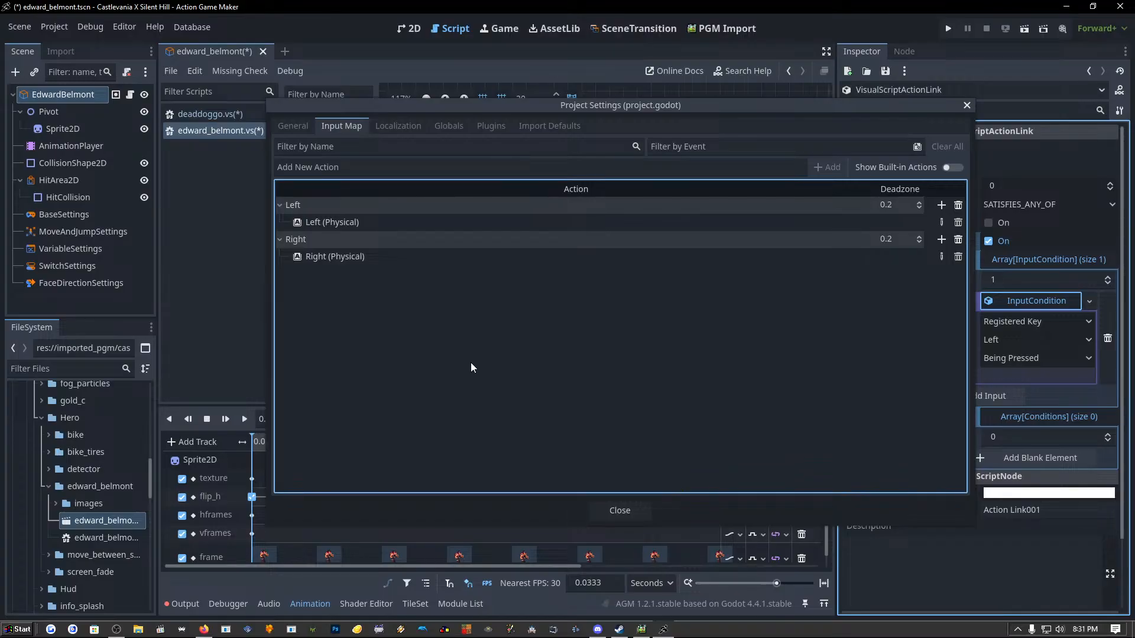
Add a new action named Up to the input map.
click(461, 168)
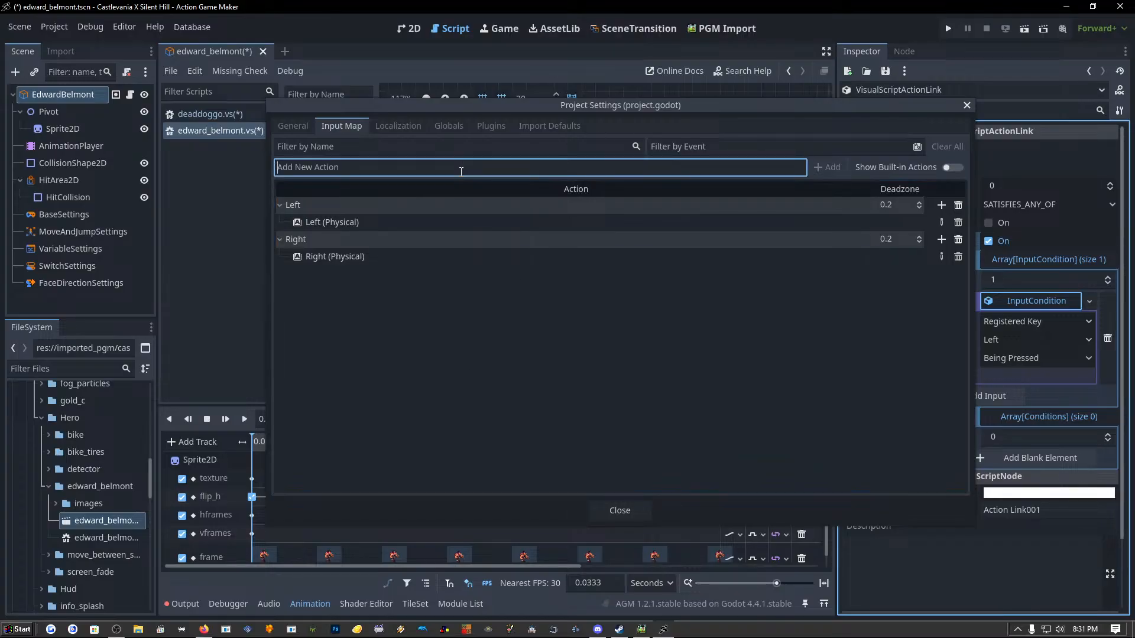
text(Up)
click(824, 170)
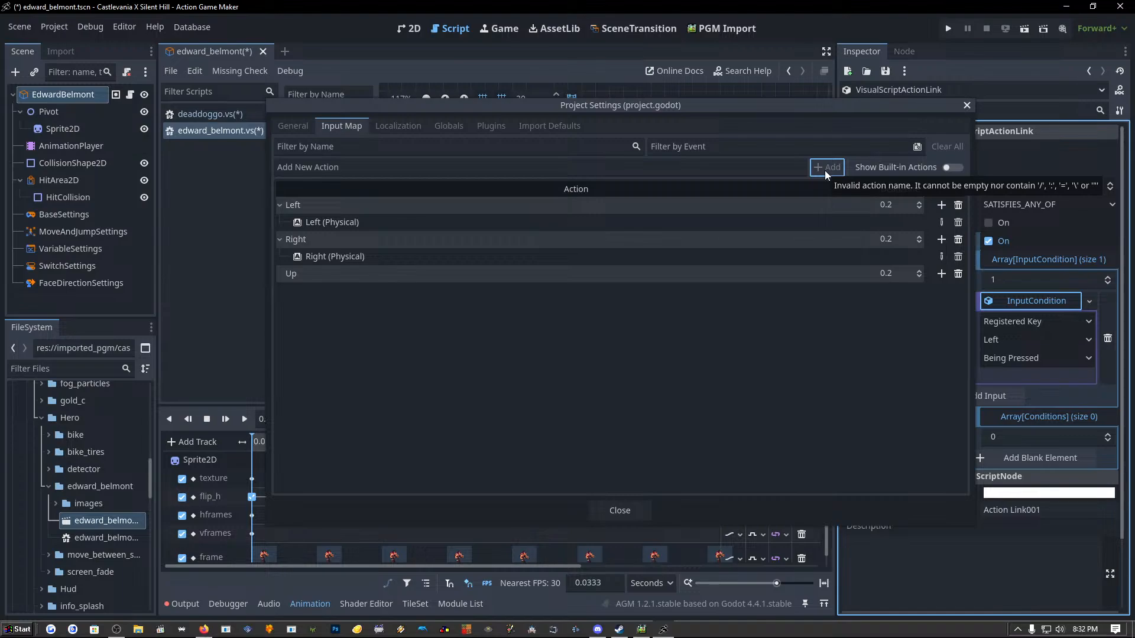
key(Up)
key(Down)
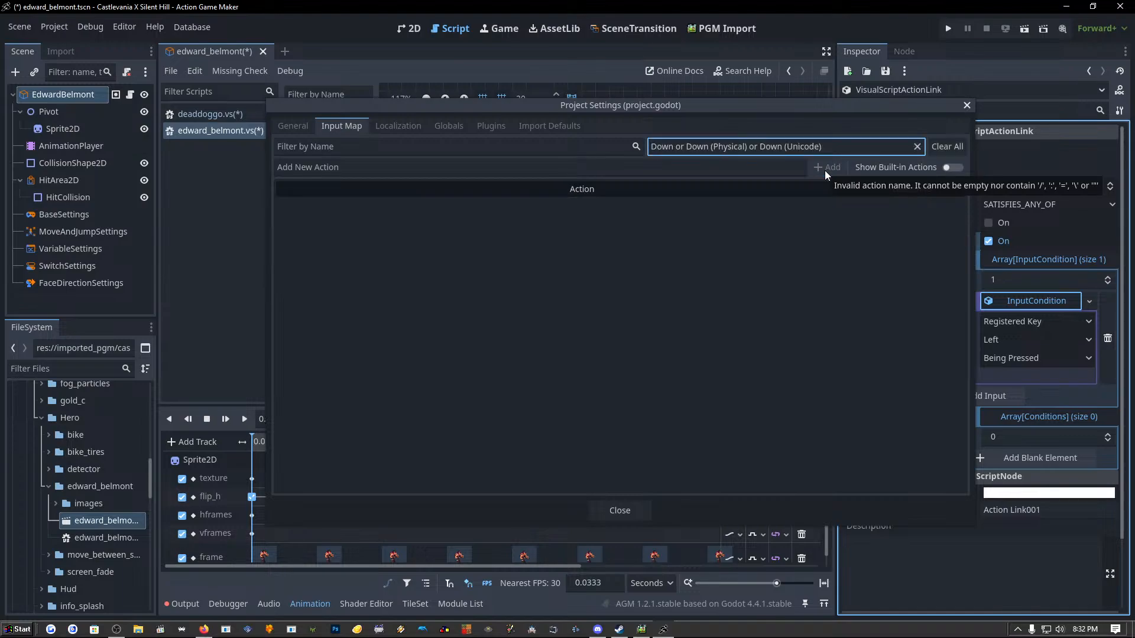
key(Up)
key(Down)
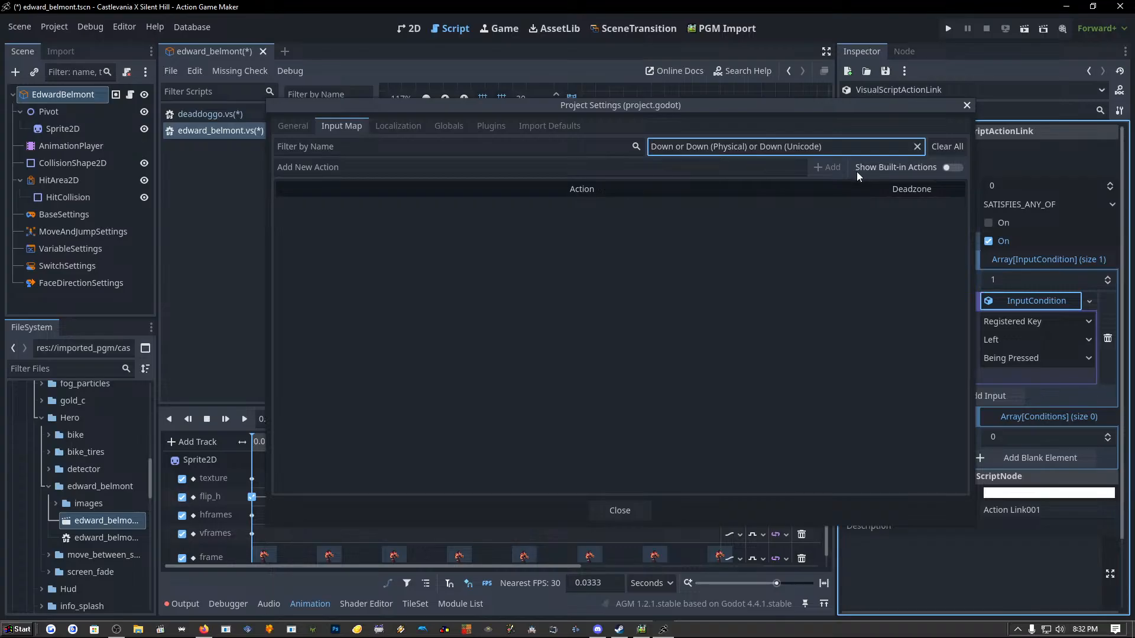
click(689, 146)
click(917, 146)
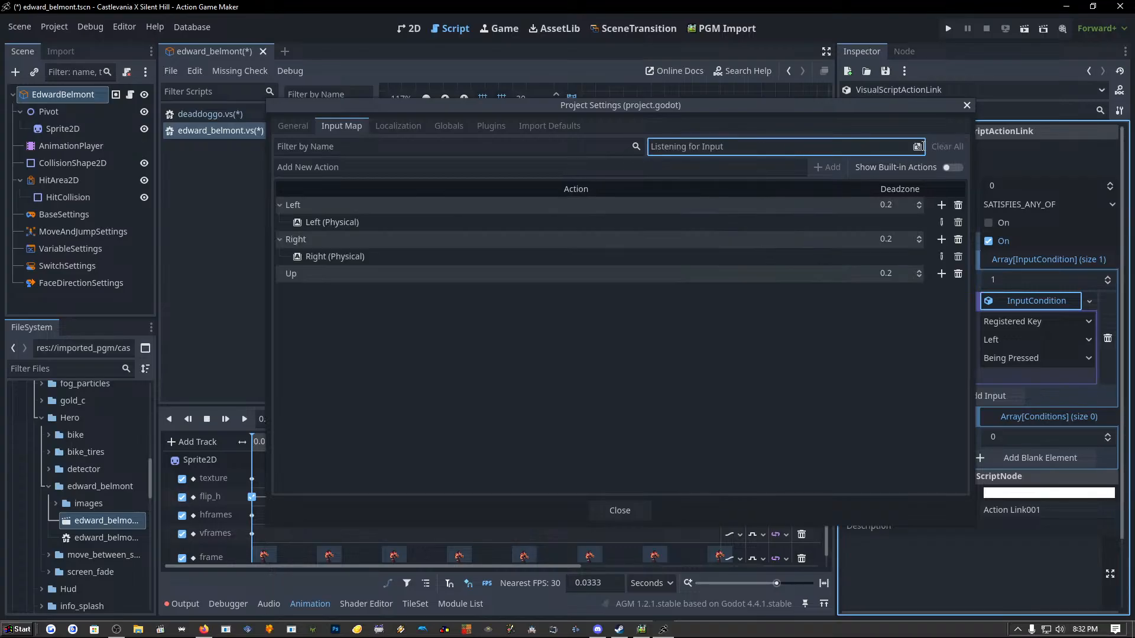
Assign the physical Up keyboard key to the Up action.
double_click(516, 275)
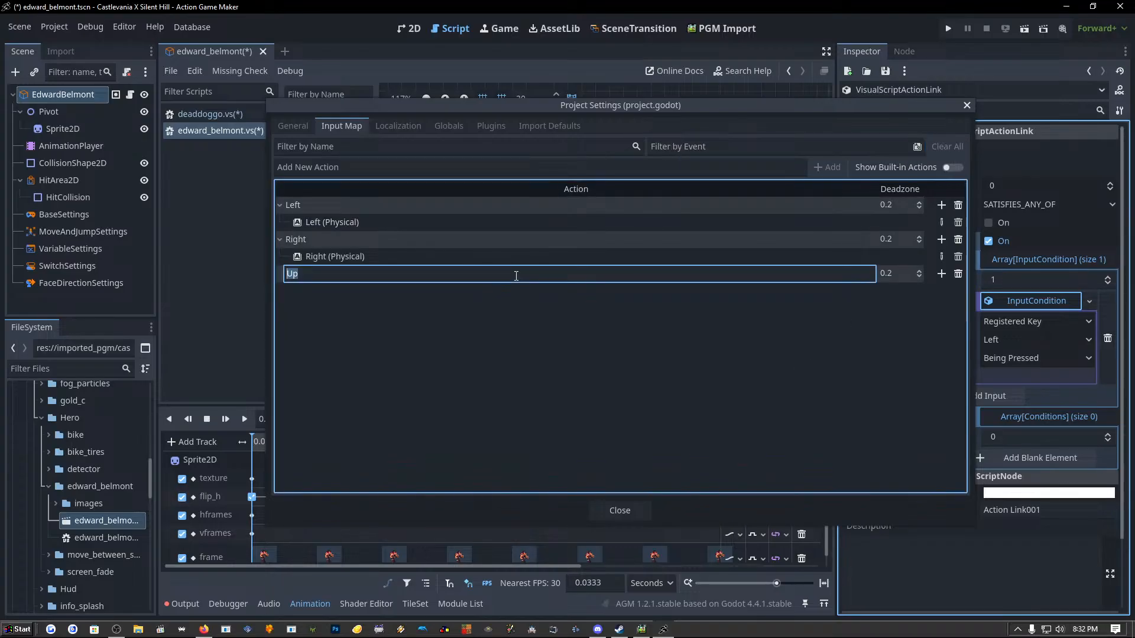
click(941, 275)
key(Up)
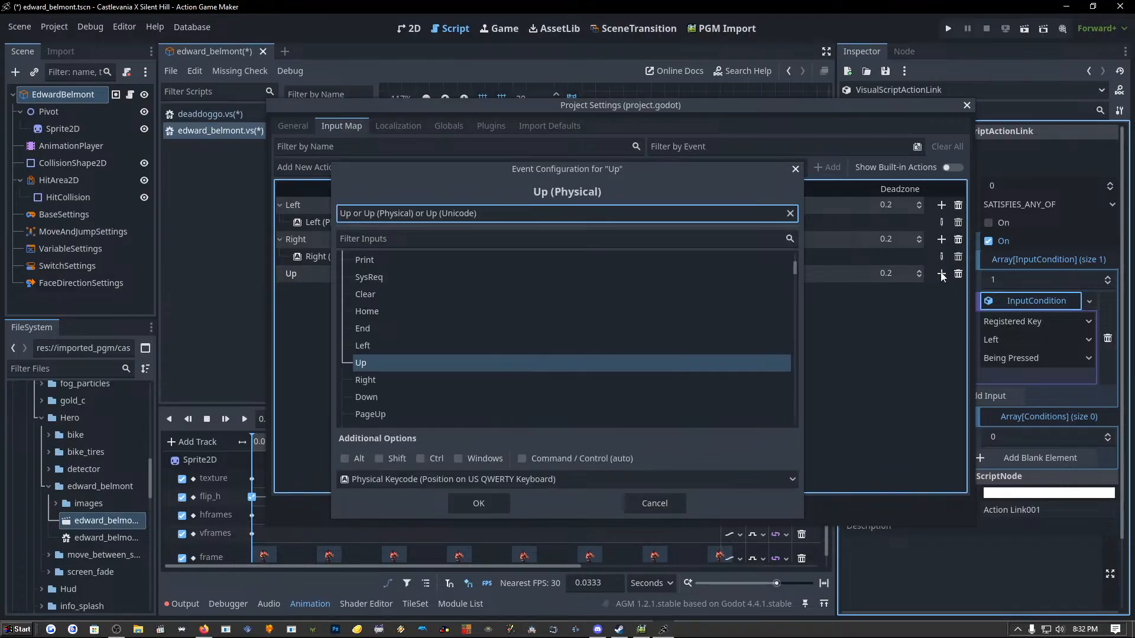
click(488, 501)
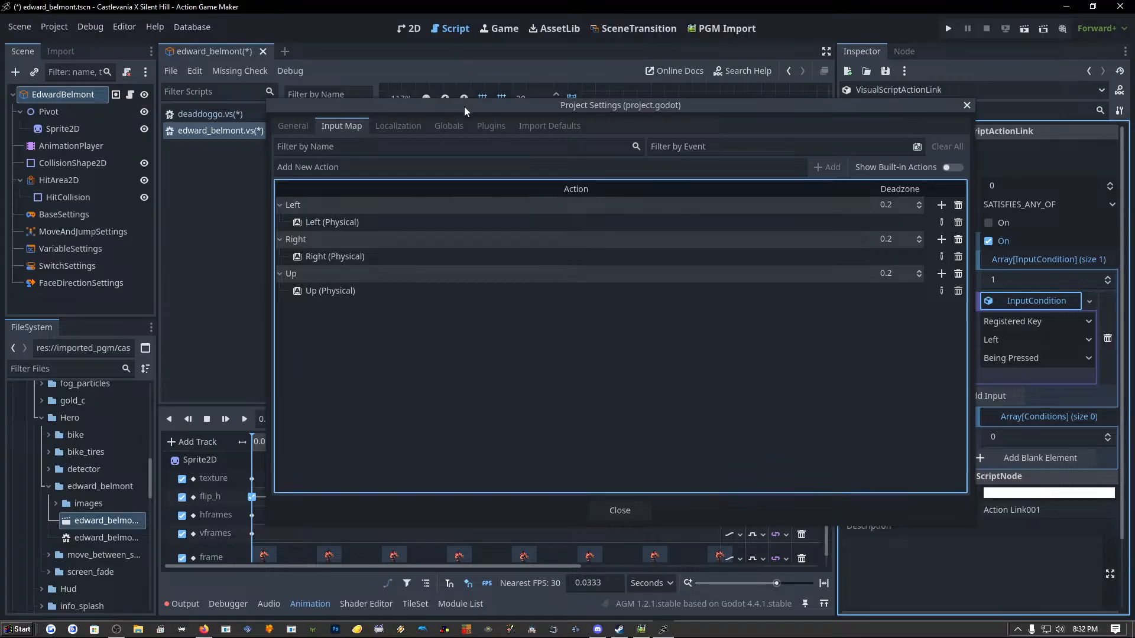
Add a new action named Down to the input map and assign the physical Down keyboard key to it.
click(497, 165)
text(Down)
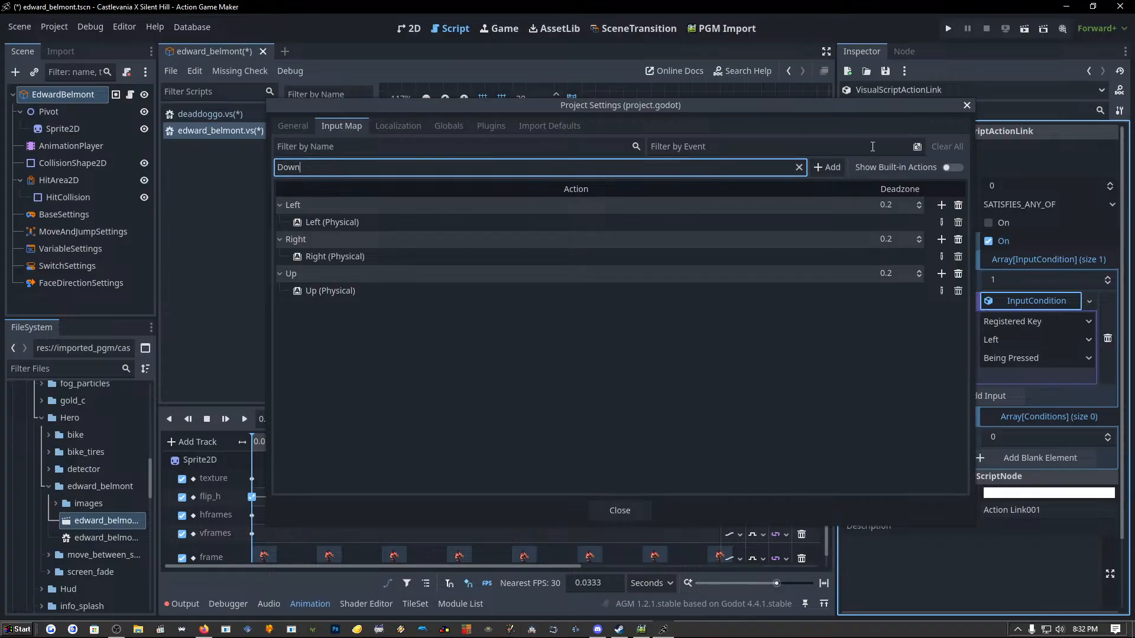
click(827, 167)
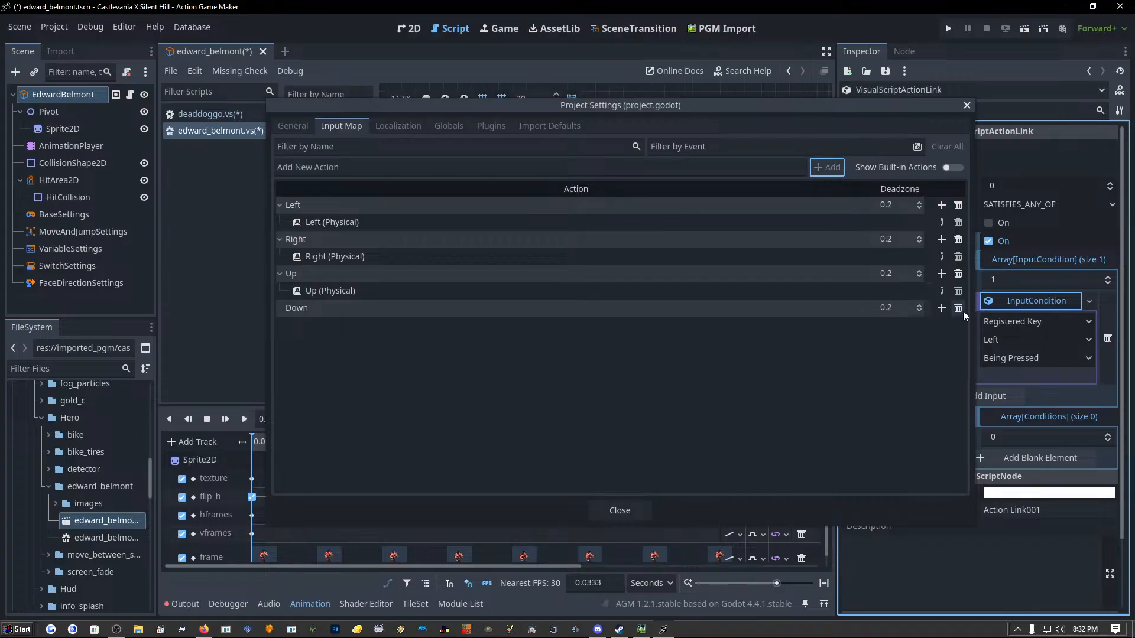
click(941, 308)
key(Down)
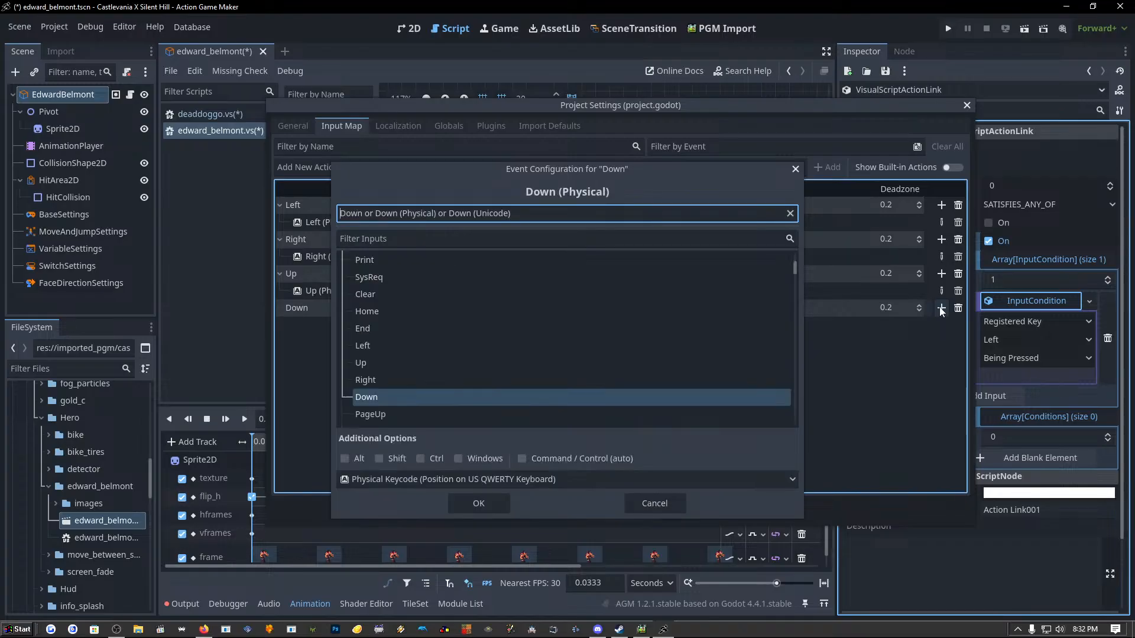
click(492, 502)
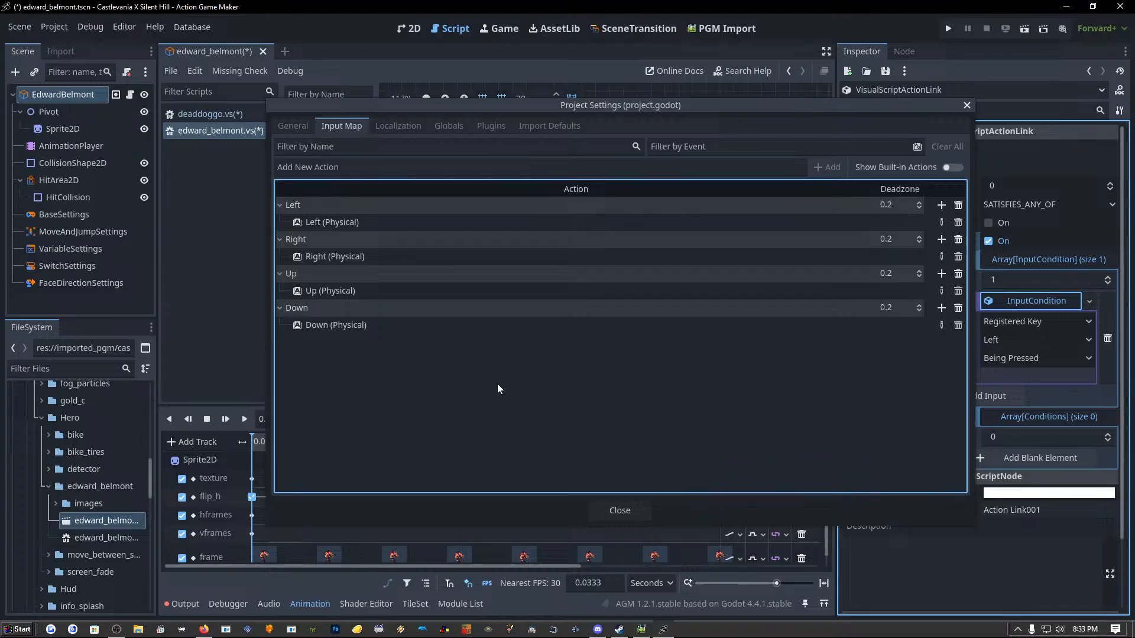
Add a new action named Jump to the input map and assign the physical C keyboard key to it.
click(387, 170)
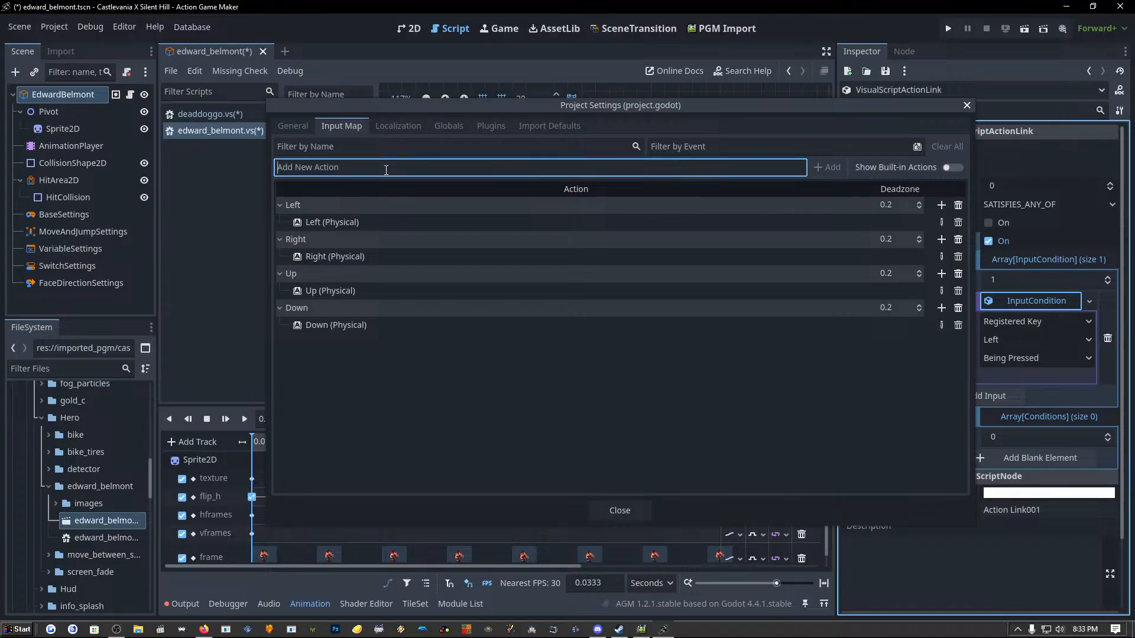
text(Jump)
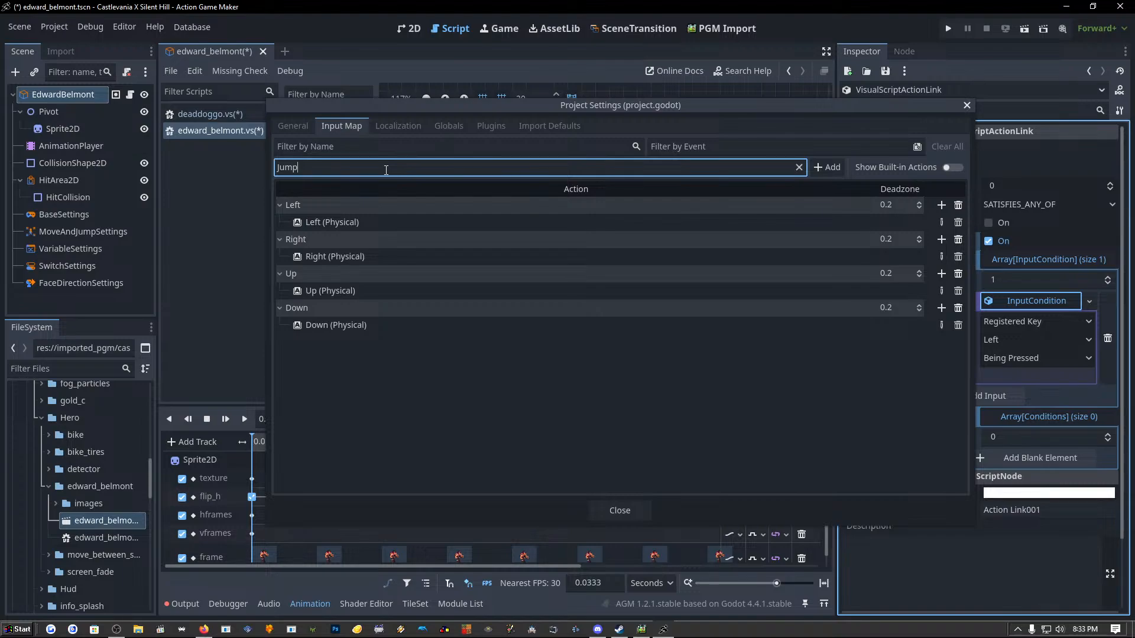
click(833, 168)
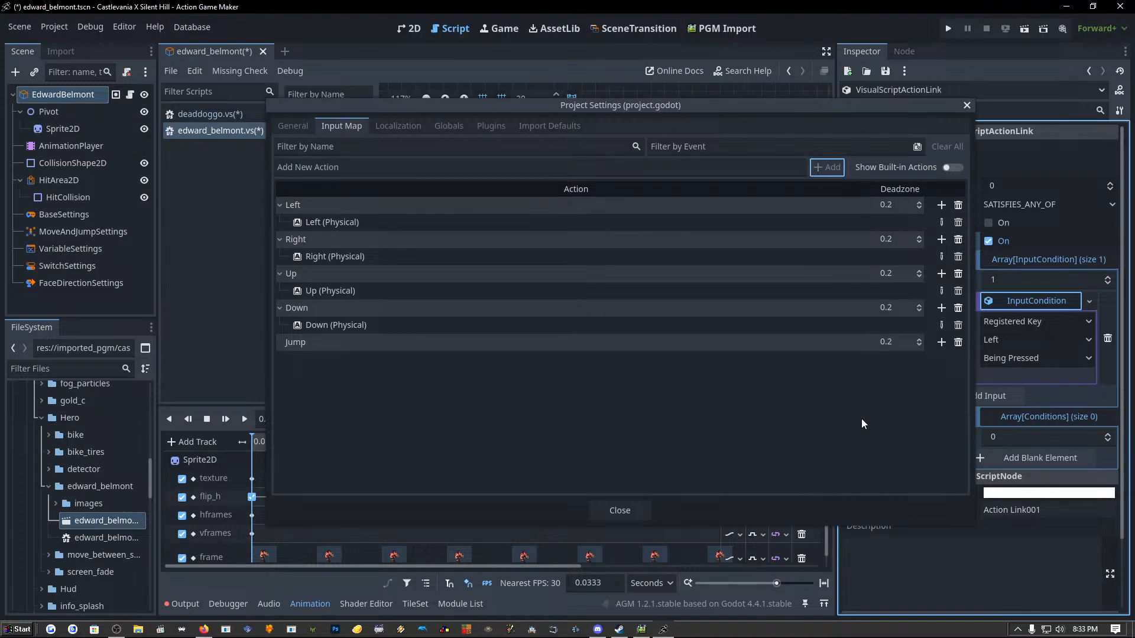
click(942, 345)
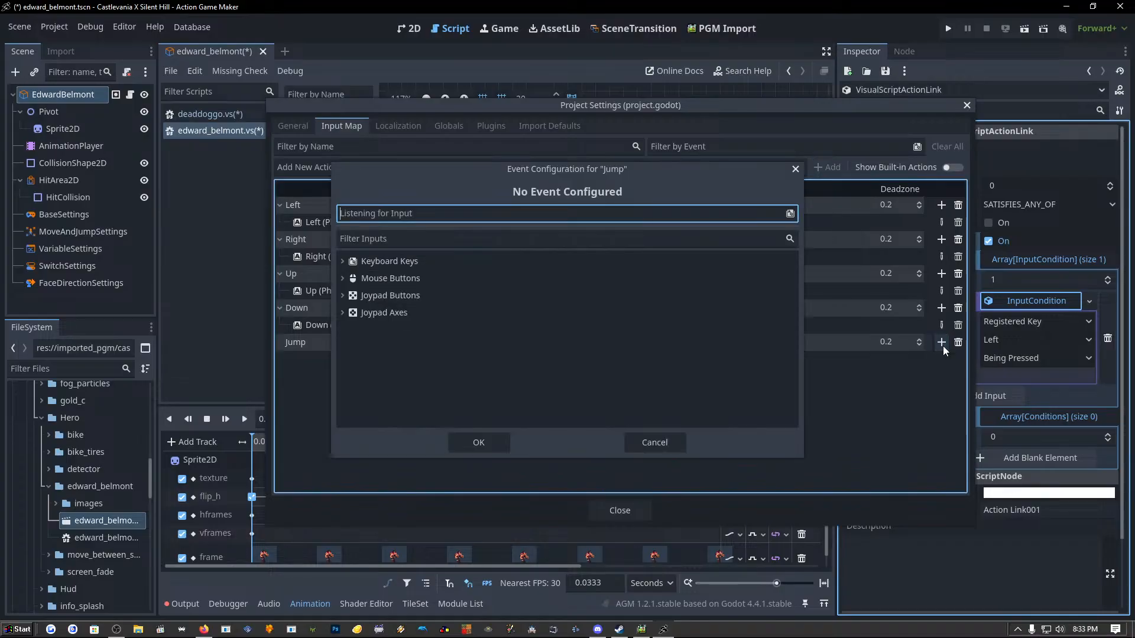
key(c)
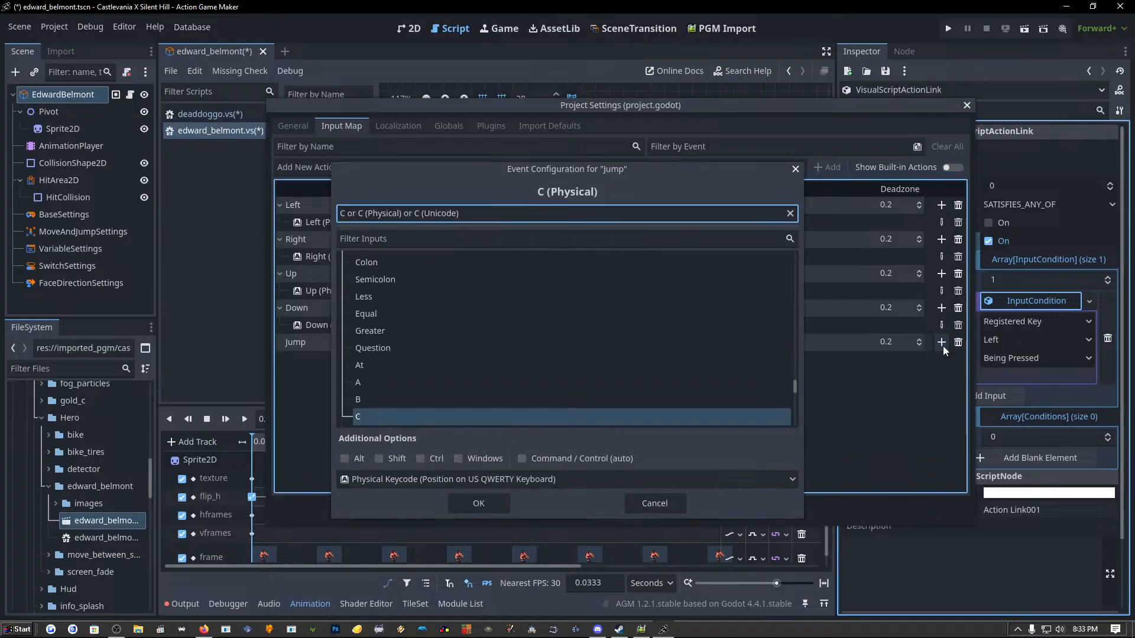
click(487, 504)
Add a new action named Whip to the input map and assign the physical D keyboard key to it.
click(390, 168)
text(Attack)
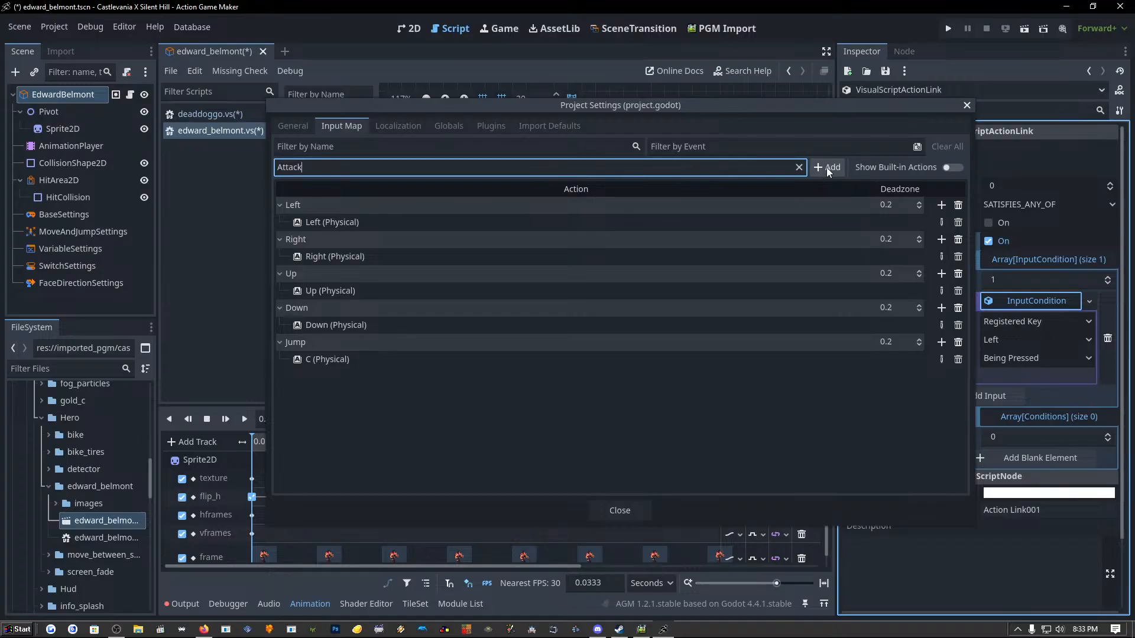
double_click(401, 165)
text(Whip)
click(823, 166)
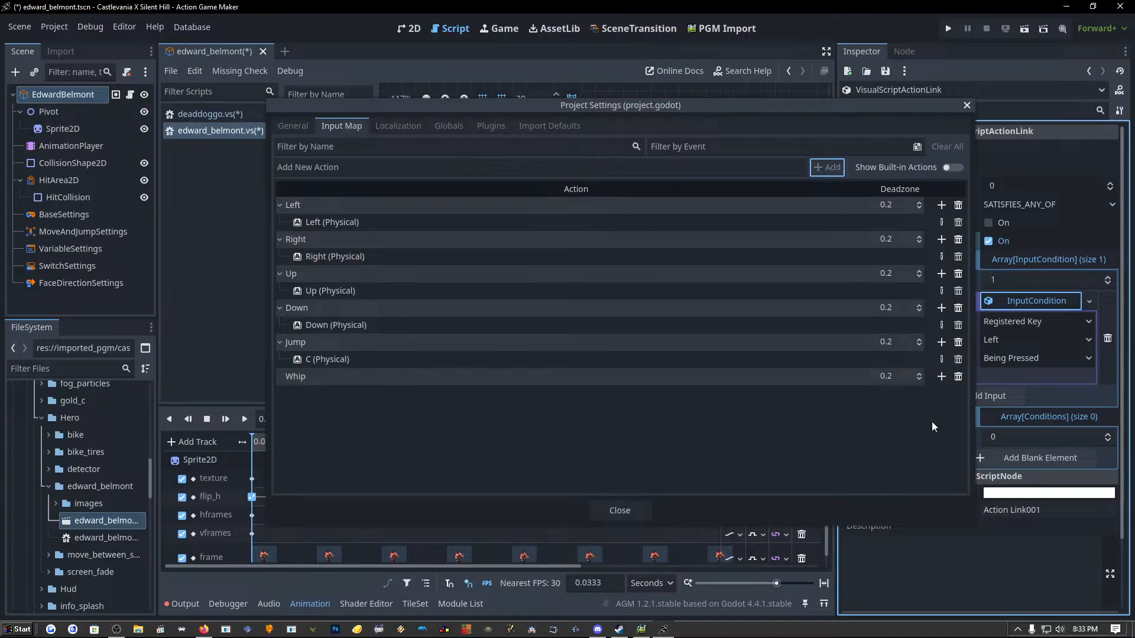
click(942, 377)
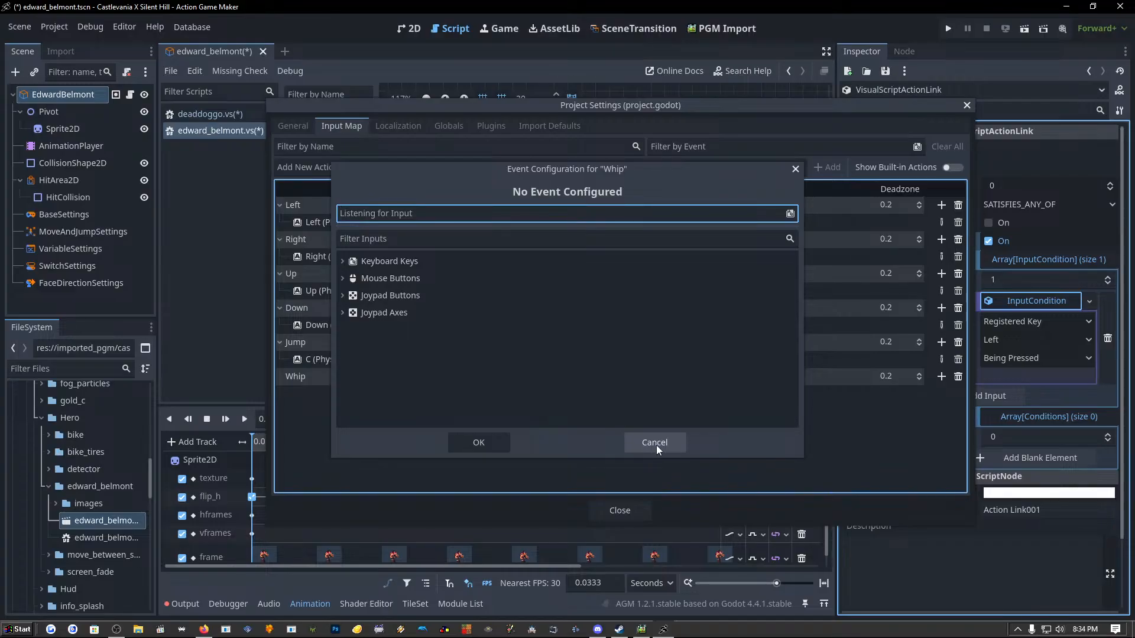
key(d)
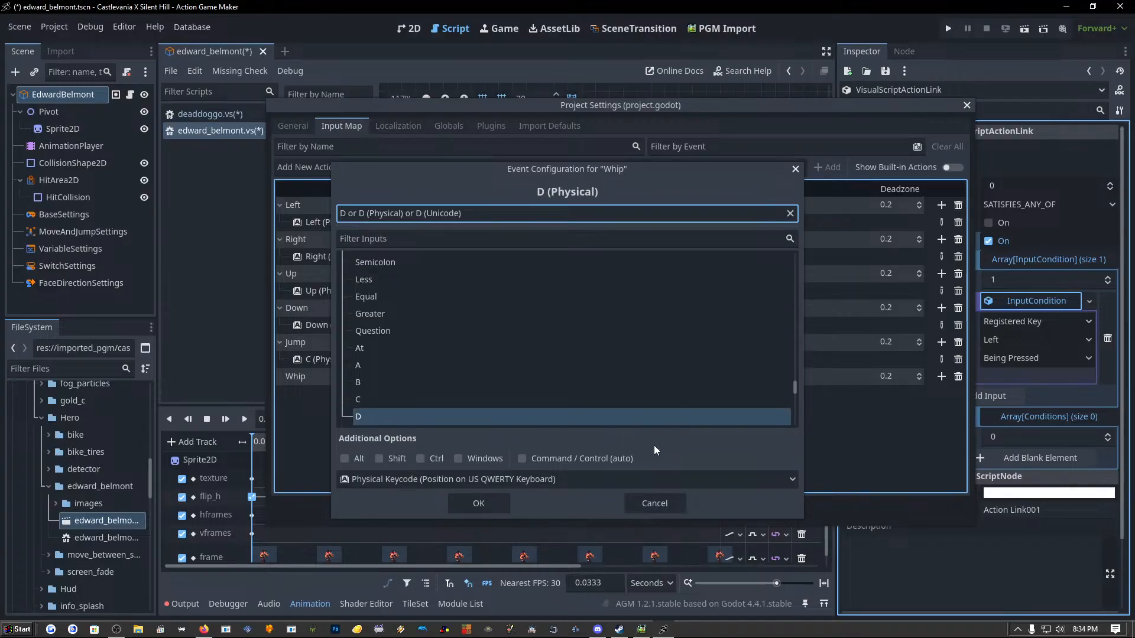
click(470, 504)
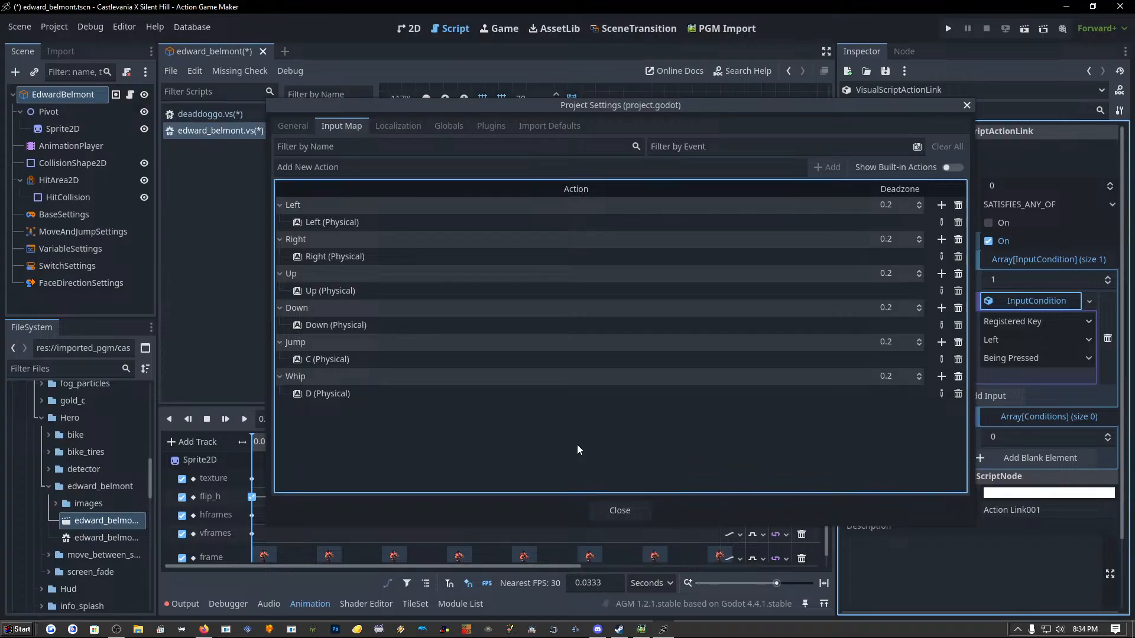
Add a new action named Sub Weapon to the input map and assign the physical S keyboard key to it.
click(451, 168)
text(Sub)
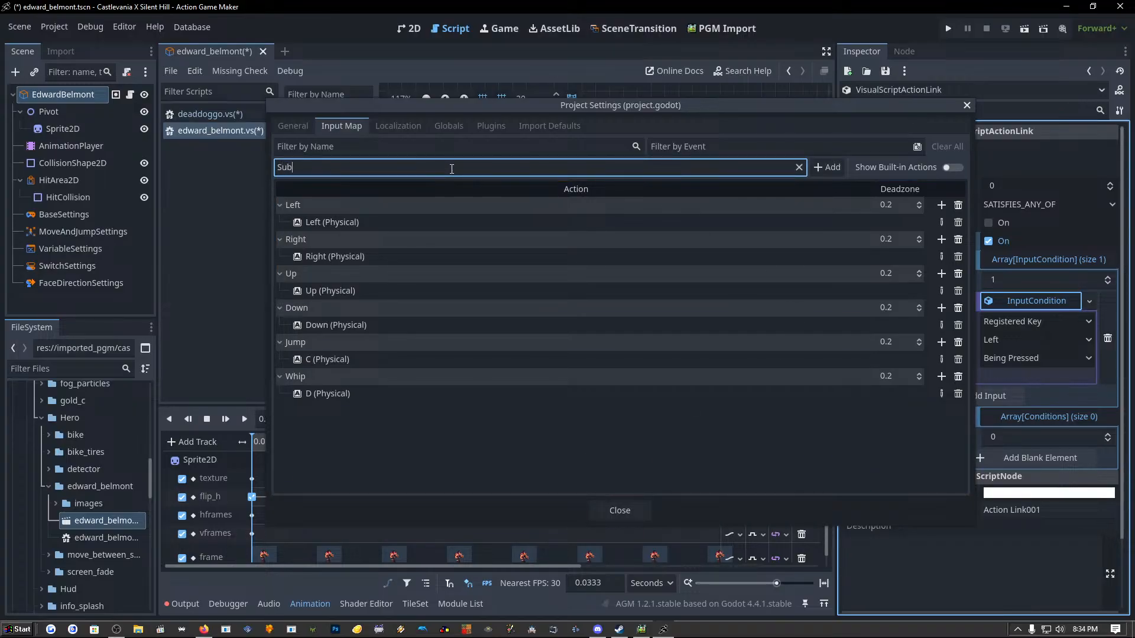
text( Weapon)
click(827, 167)
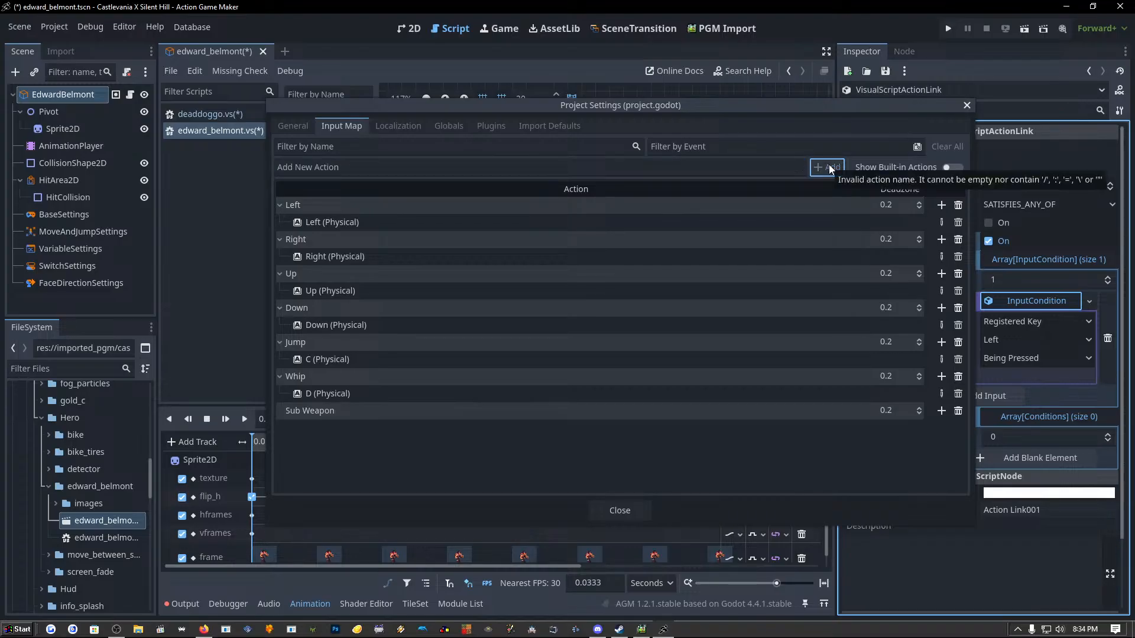
click(941, 410)
key(s)
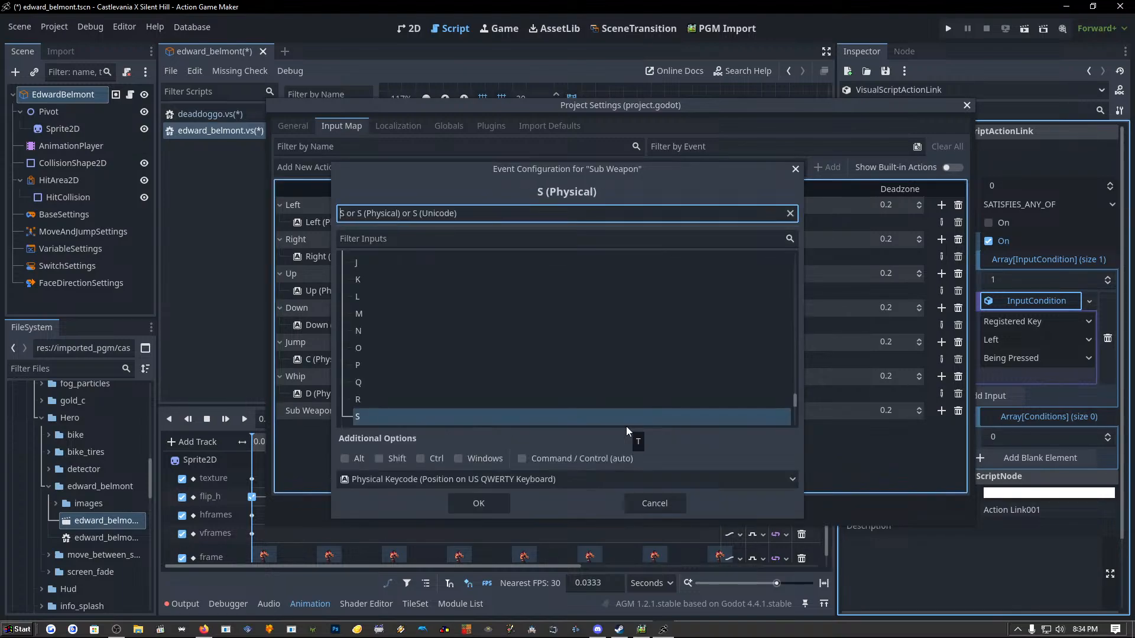
click(480, 502)
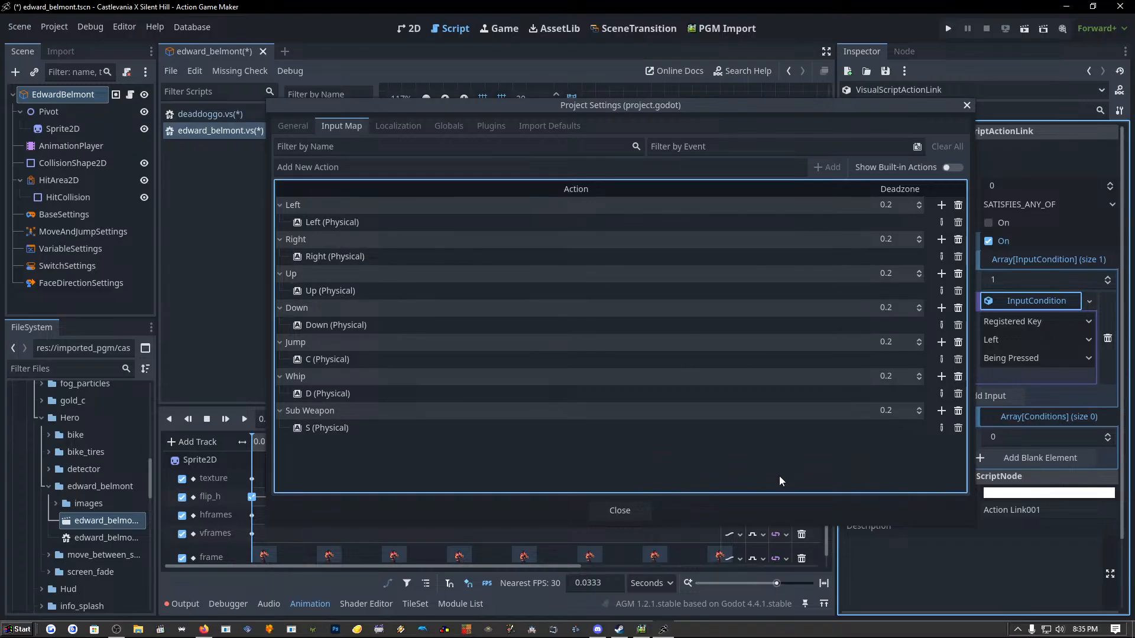
Add a Start action to the input map with the physical Enter key and close the project settings.
click(479, 167)
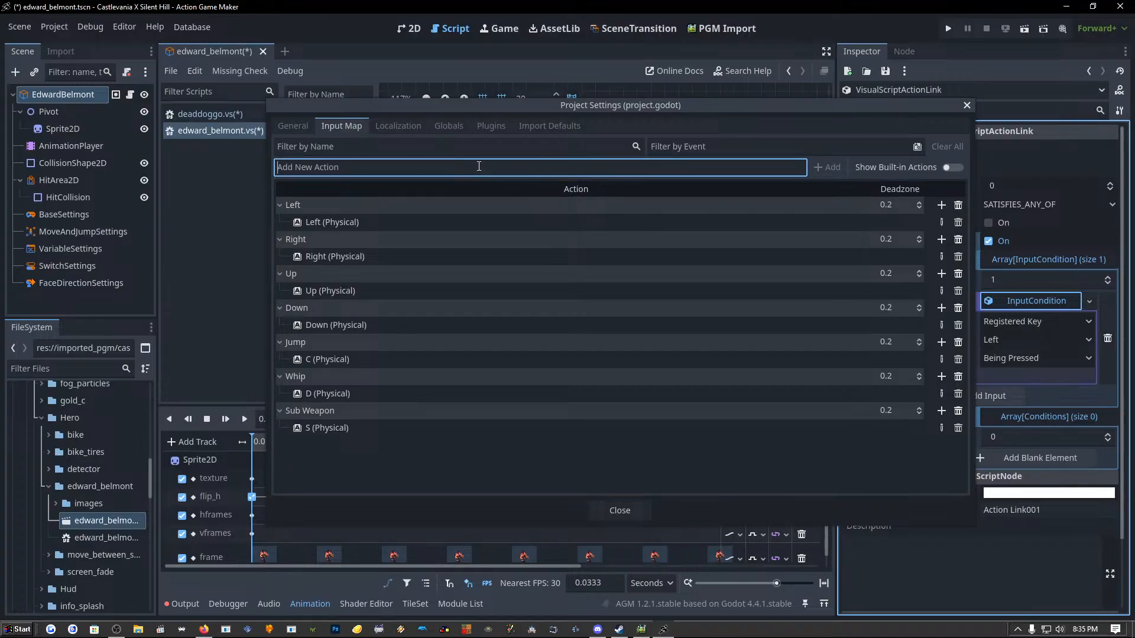
text(Start)
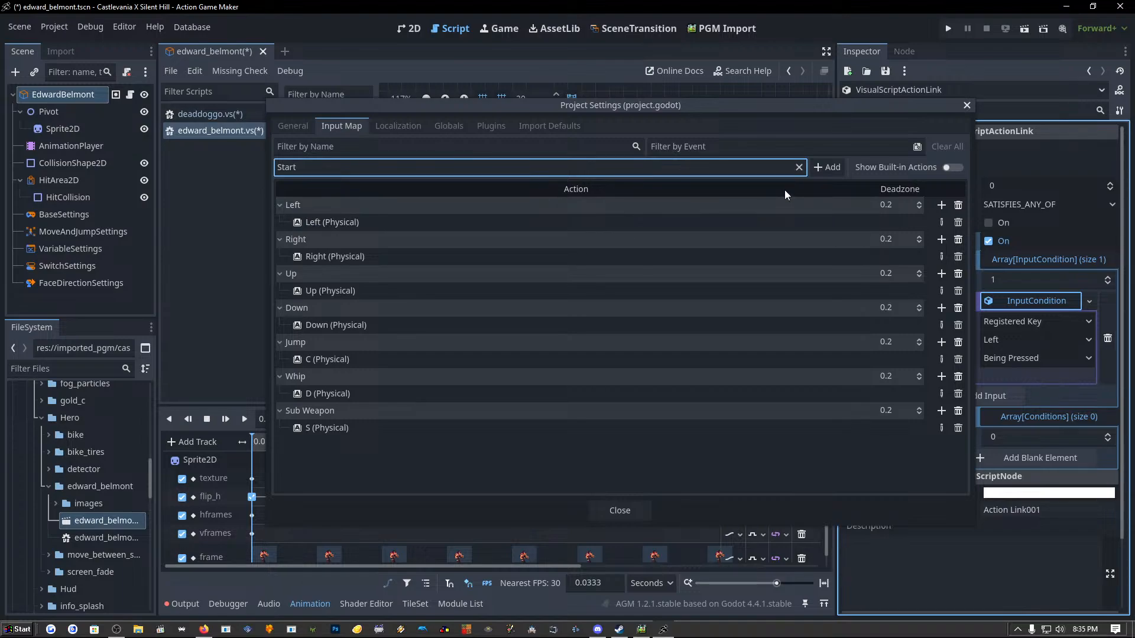
click(828, 168)
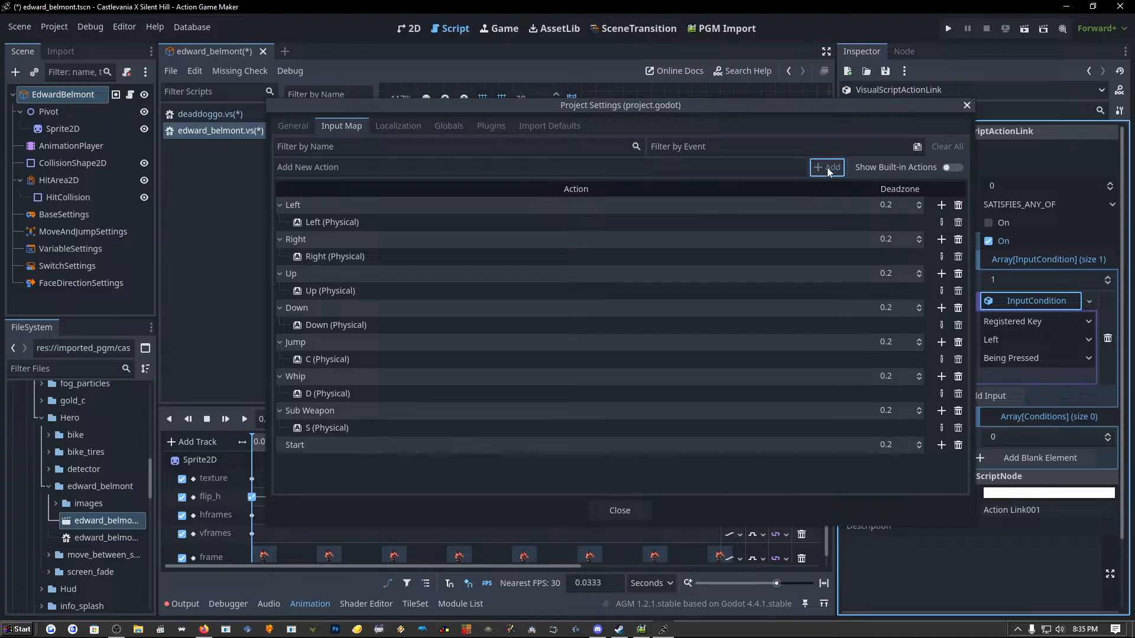
click(941, 445)
key(Return)
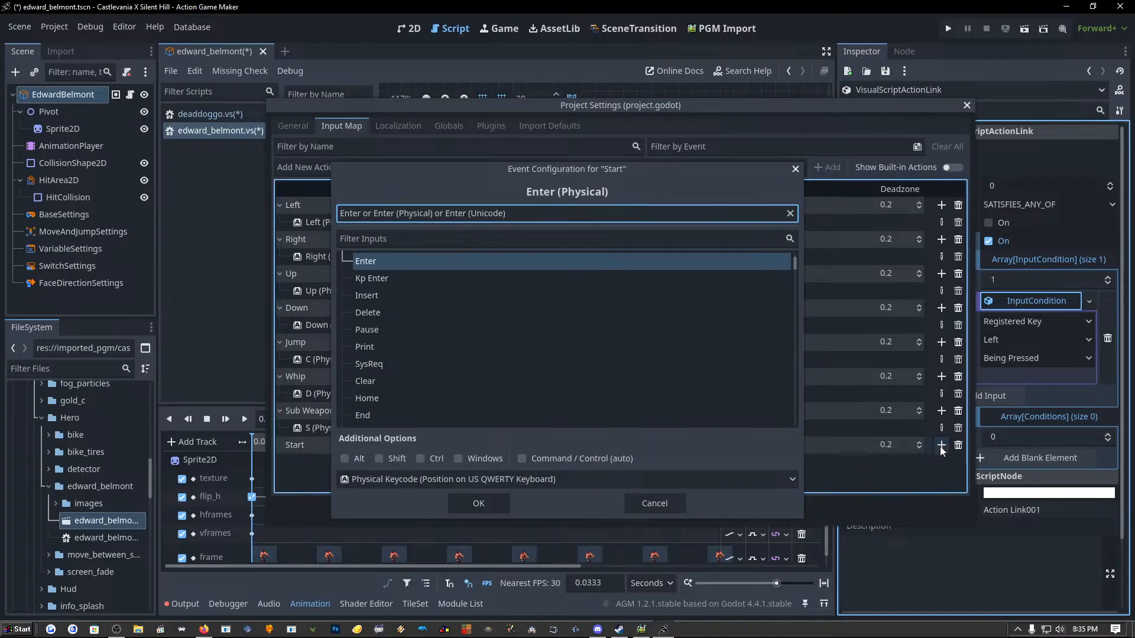
click(483, 503)
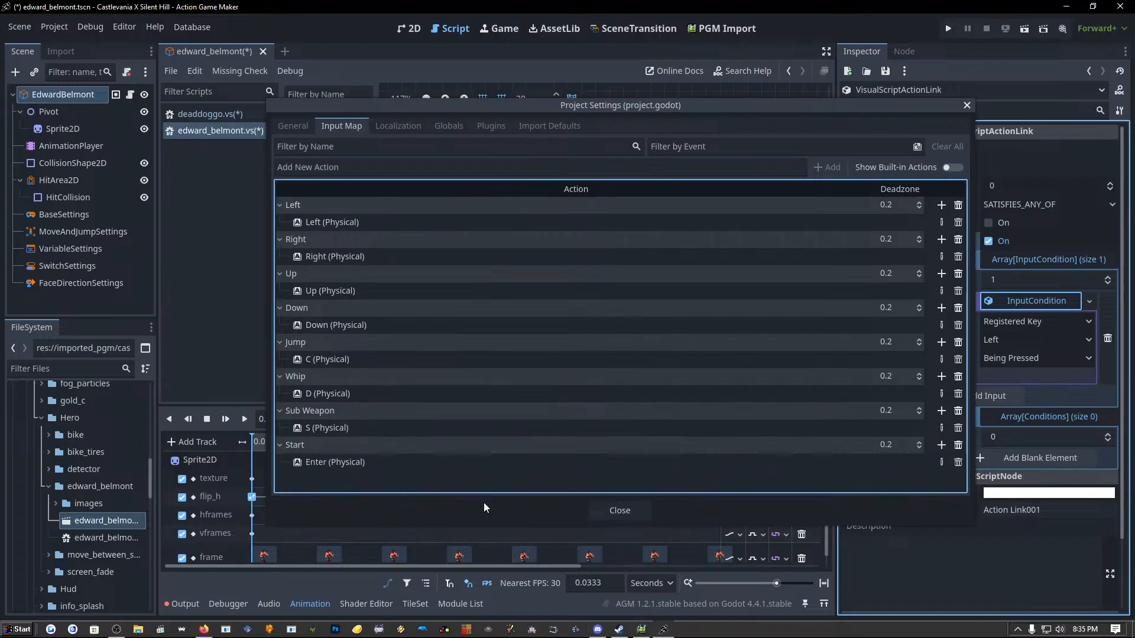
click(640, 512)
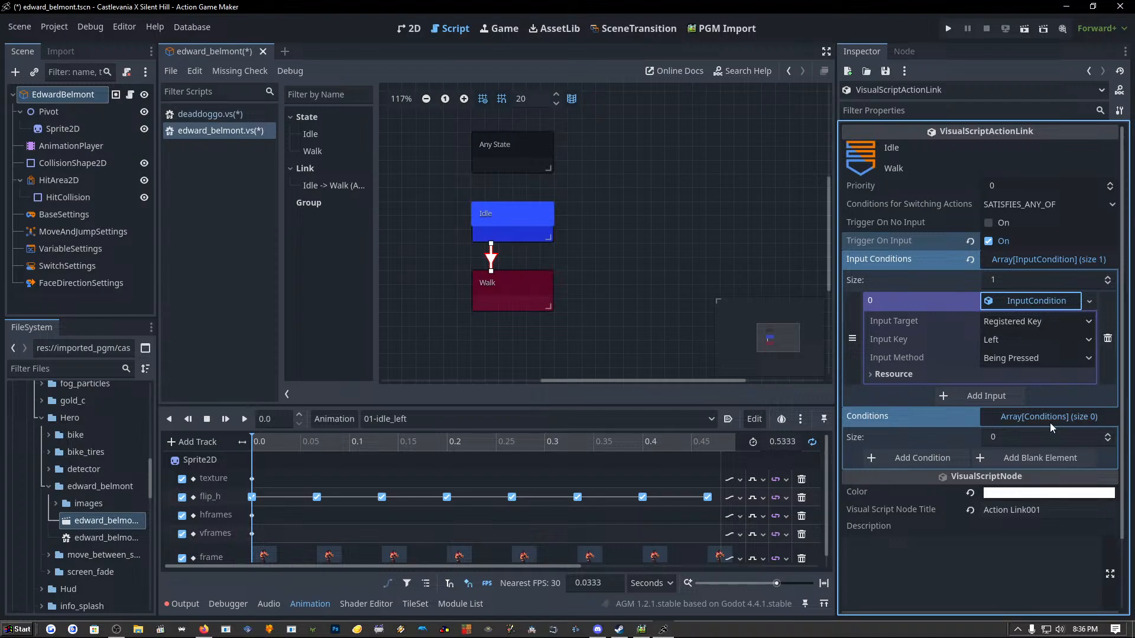
Check the available input keys and add a second input slot to the Idle-to-Walk link's input conditions.
click(1087, 343)
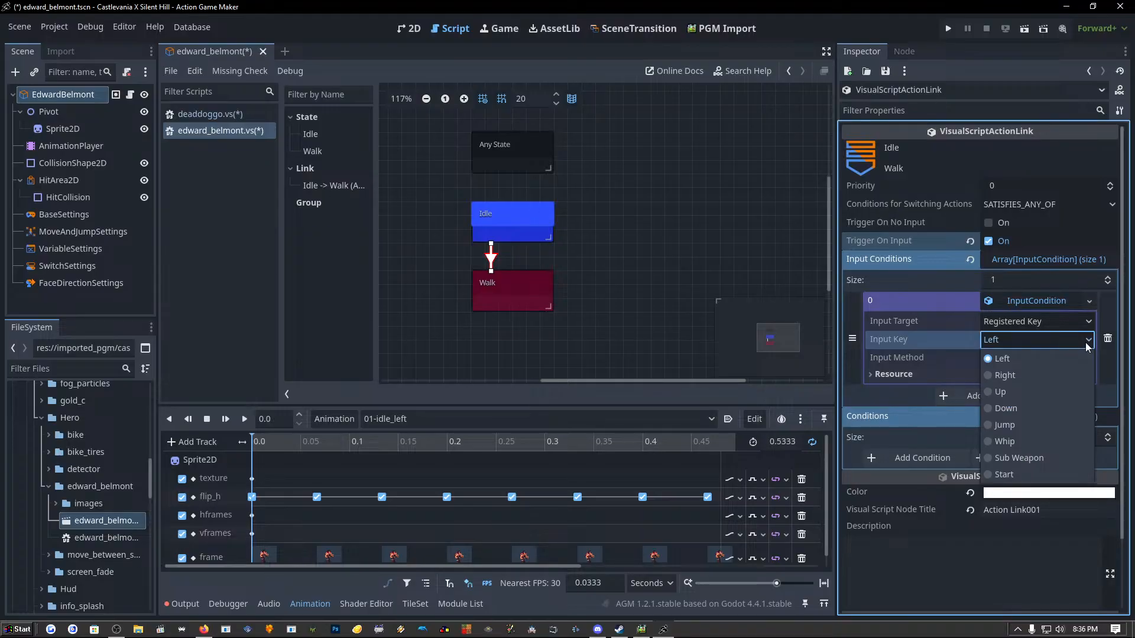
click(1087, 346)
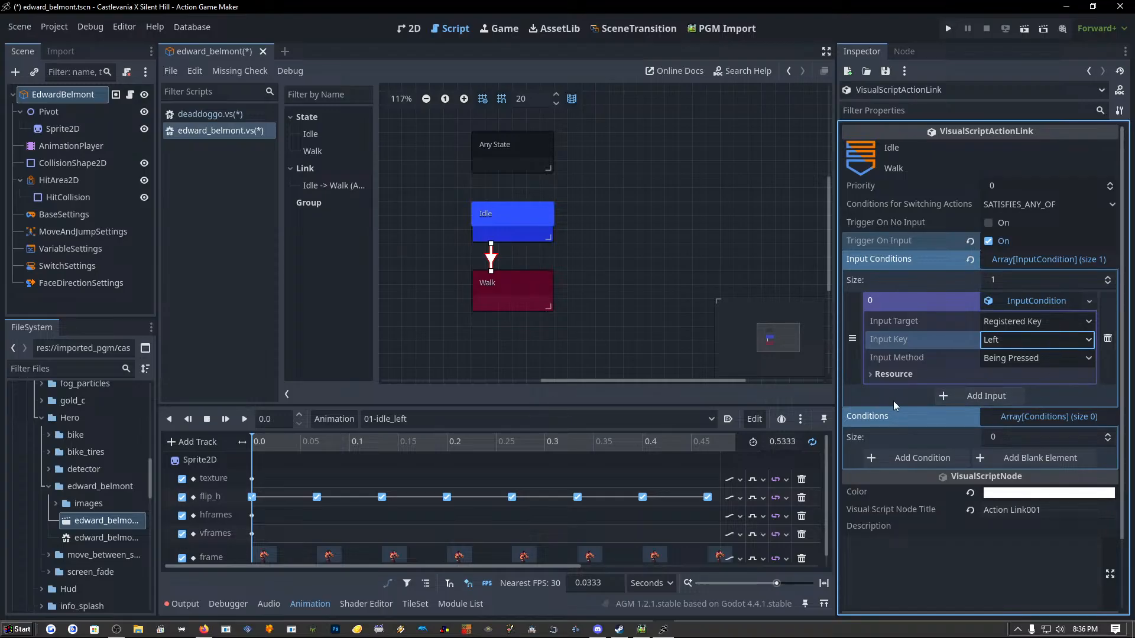
click(969, 396)
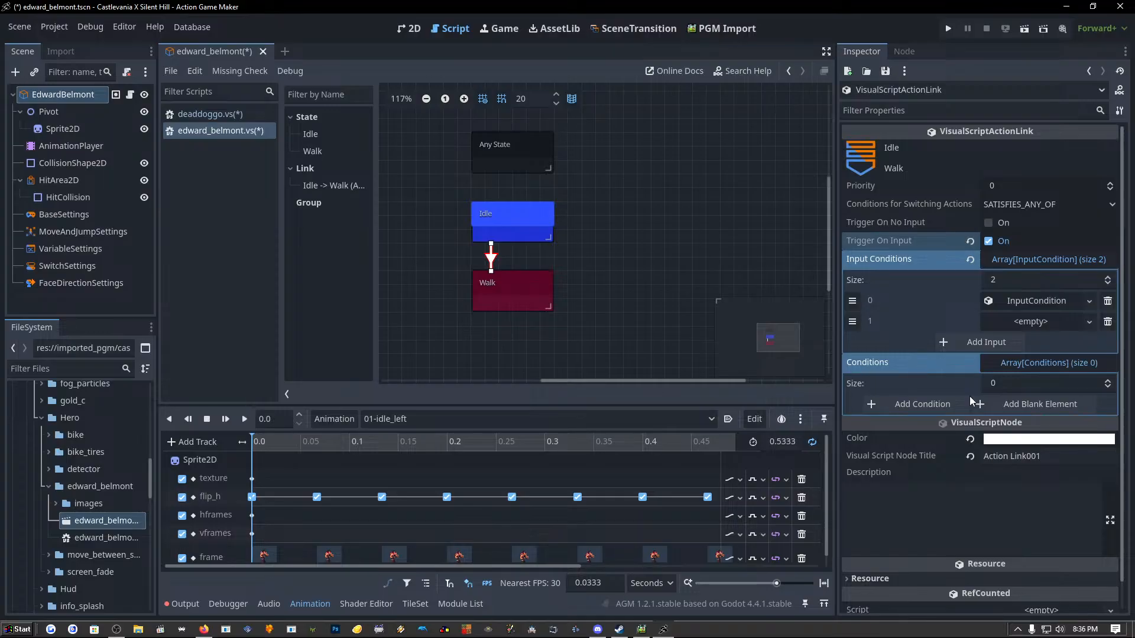
Expand the first input condition, choose Left as its key, and review its input method options.
click(1034, 301)
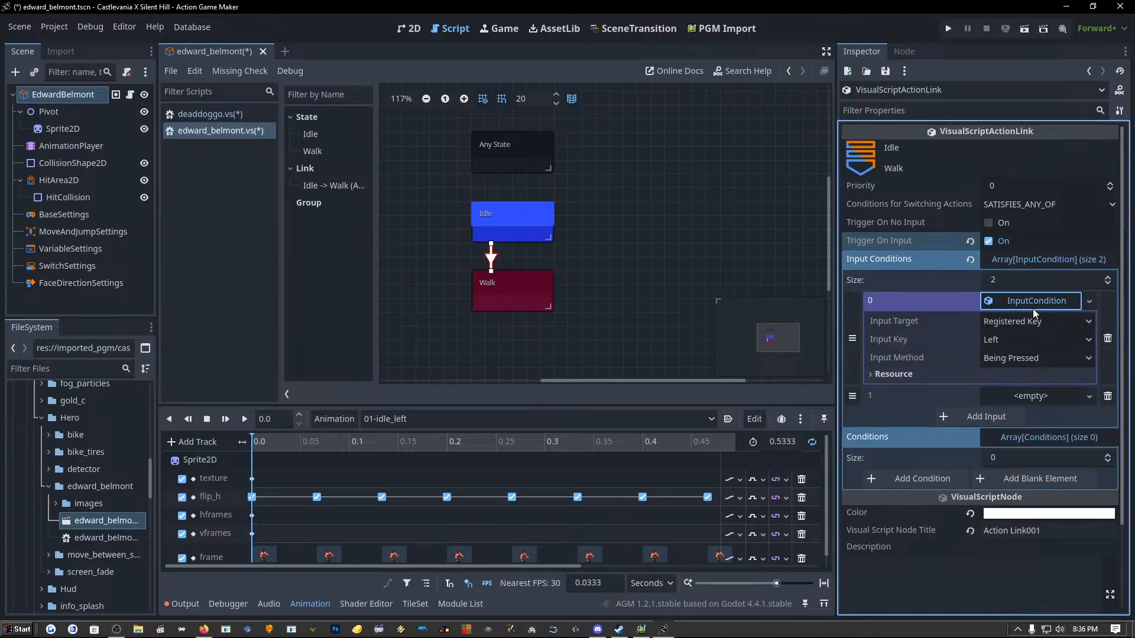
click(1000, 339)
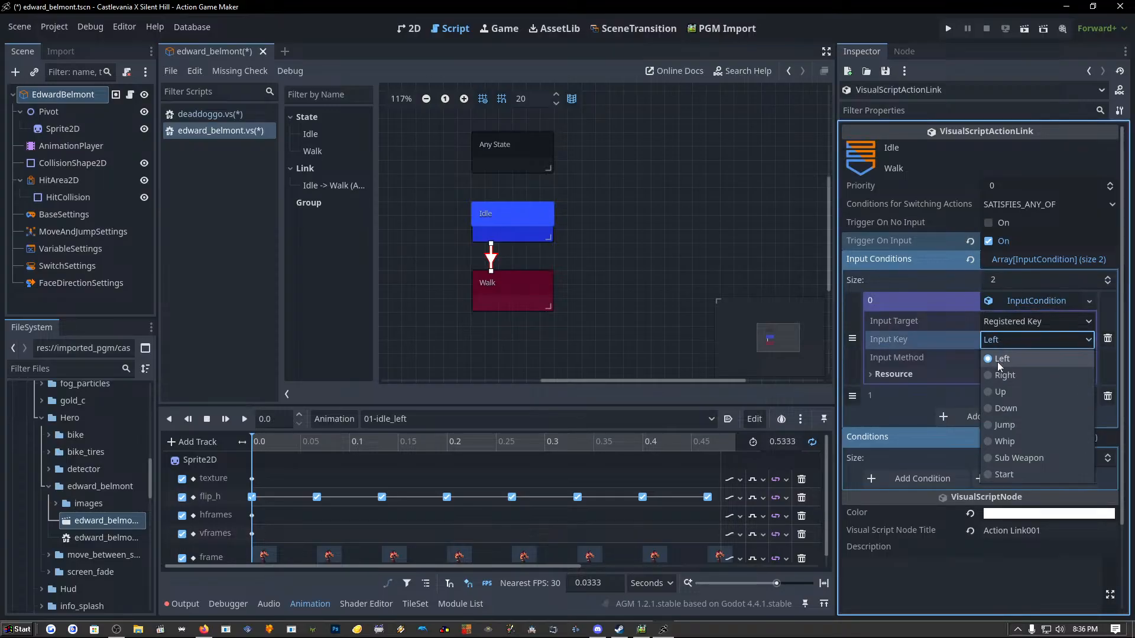
click(998, 362)
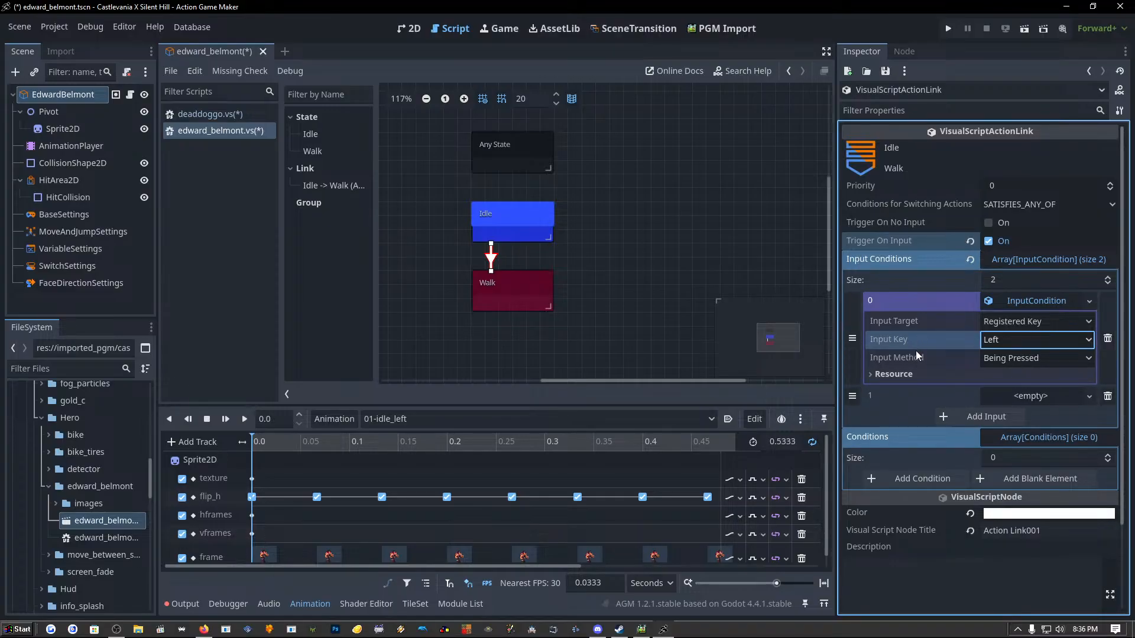
click(1008, 359)
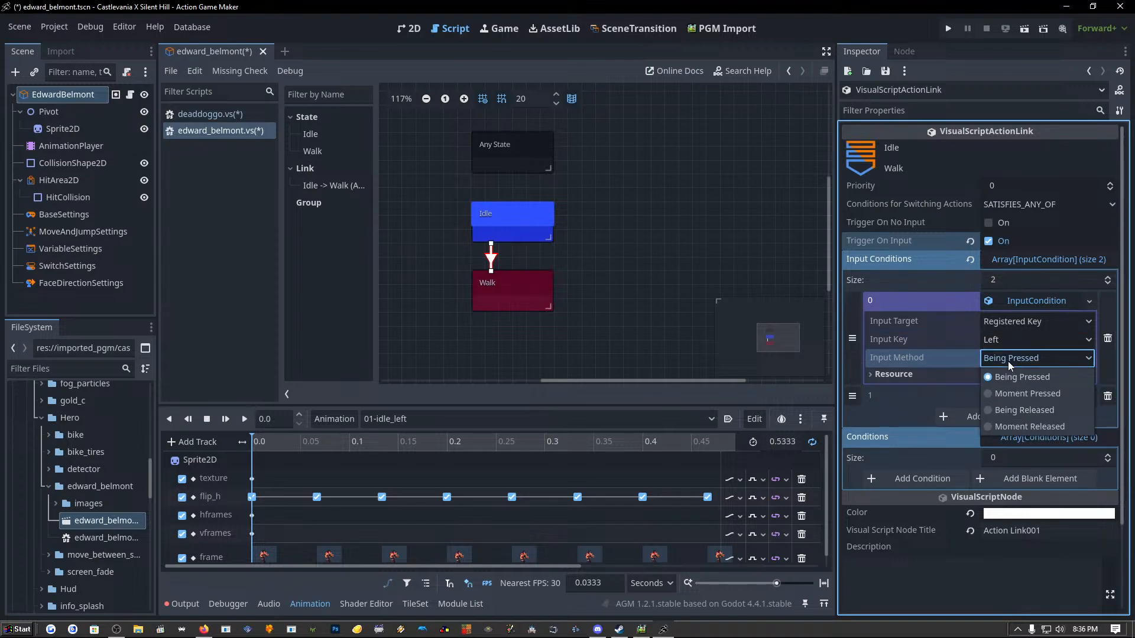
click(906, 391)
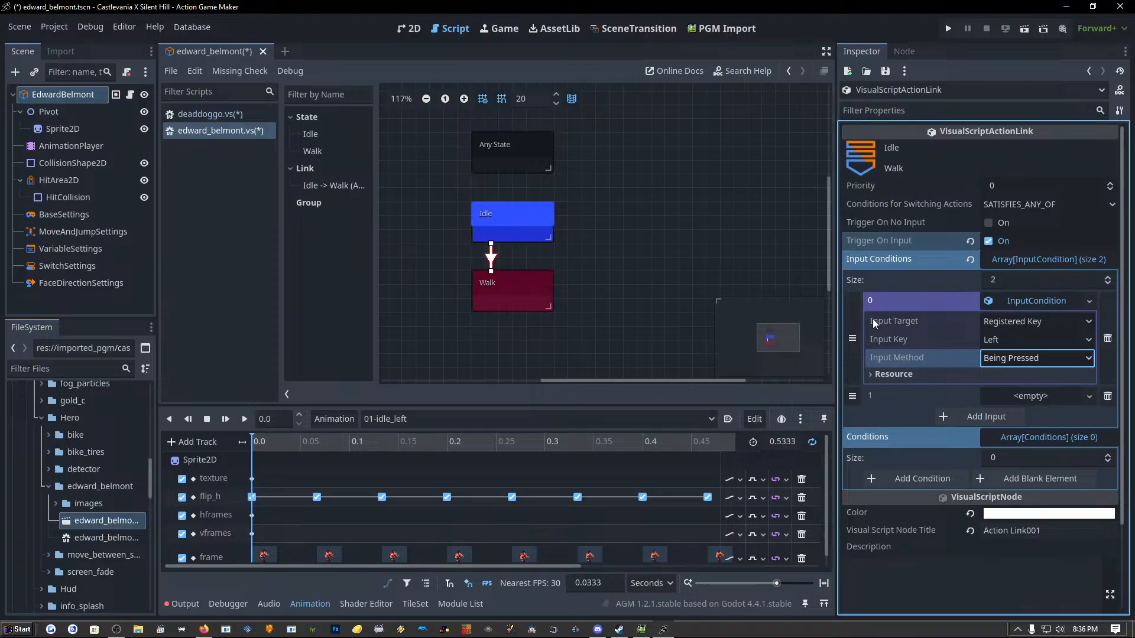
click(853, 331)
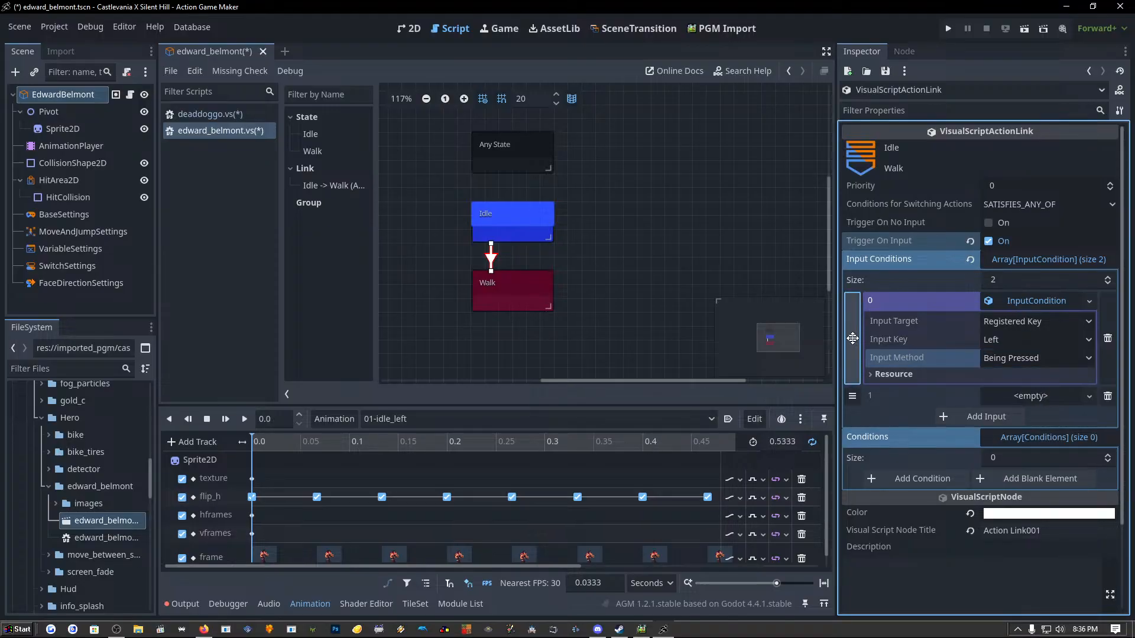
Create a new InputCondition in the link's empty second slot and set its input key to Right.
click(1051, 396)
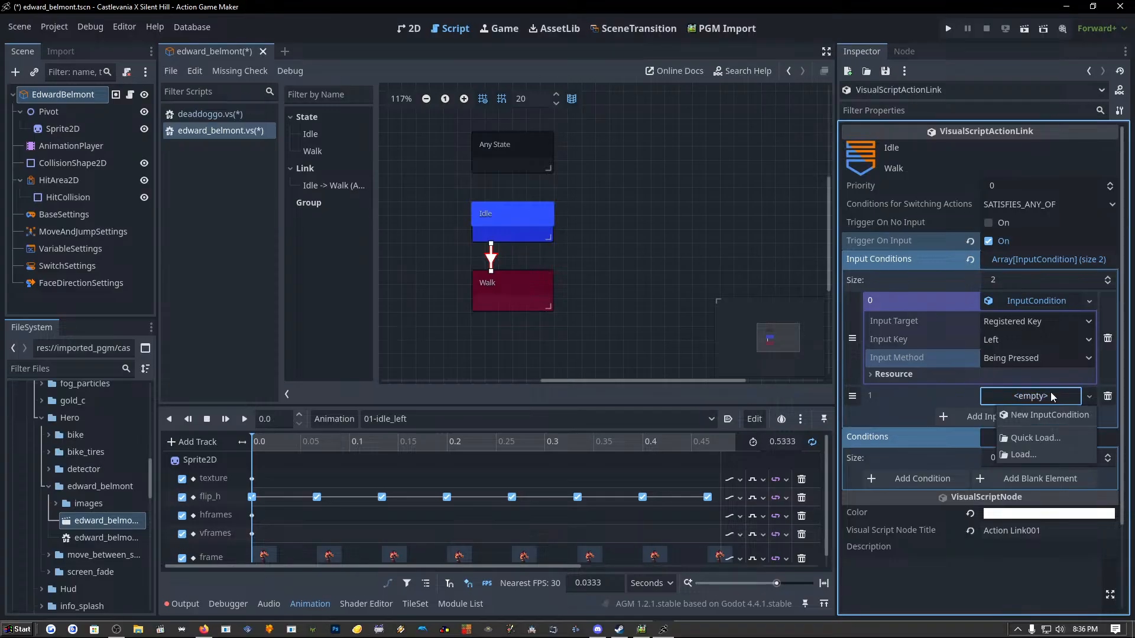
click(1049, 415)
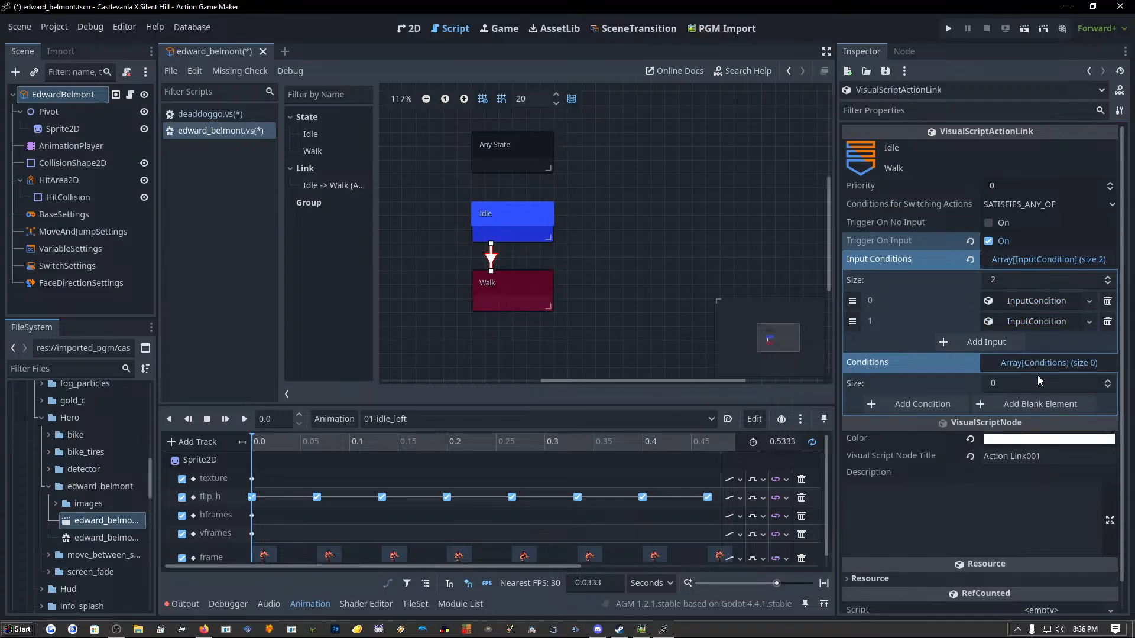
click(1033, 322)
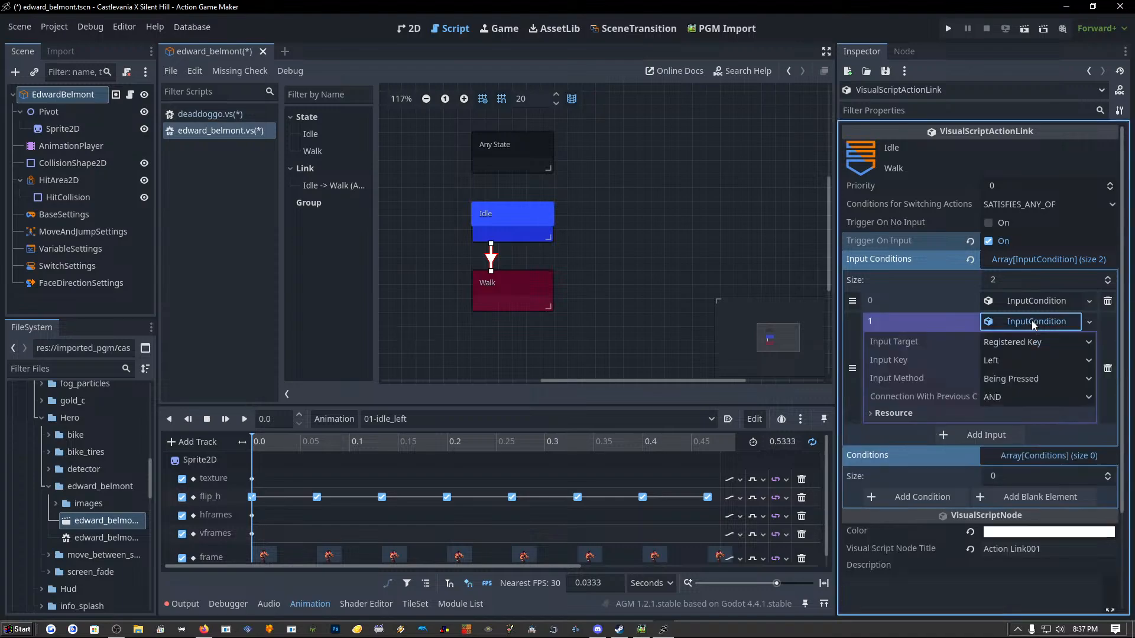
click(1017, 359)
click(1012, 396)
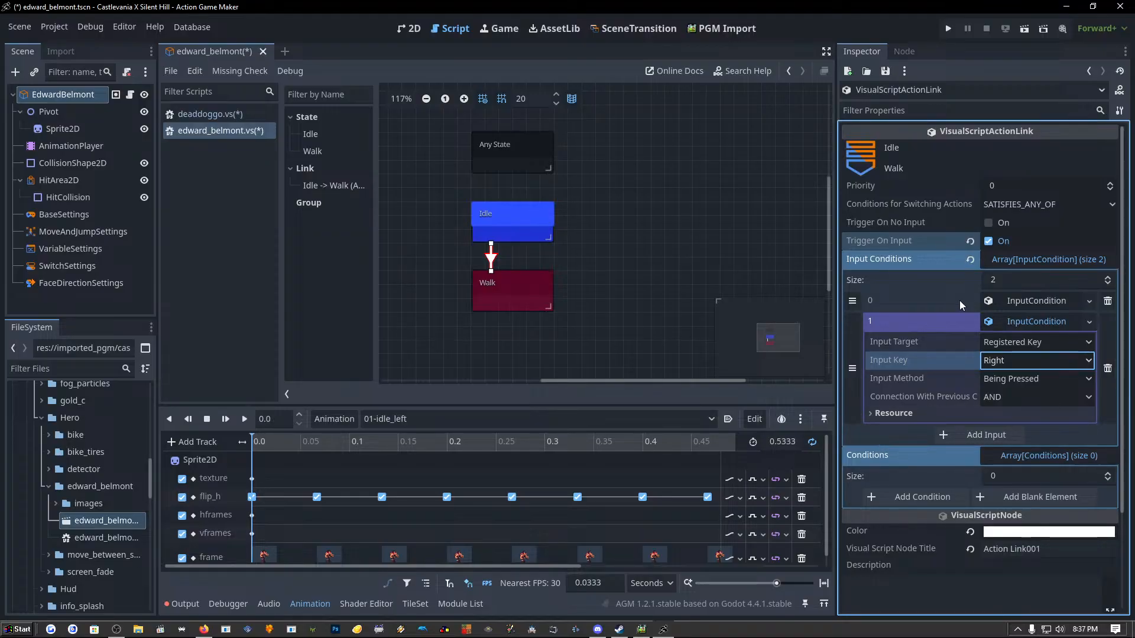
Connect the Idle-to-Walk link's Right input condition to its Left condition with OR, and check the first condition's resource details.
click(1030, 300)
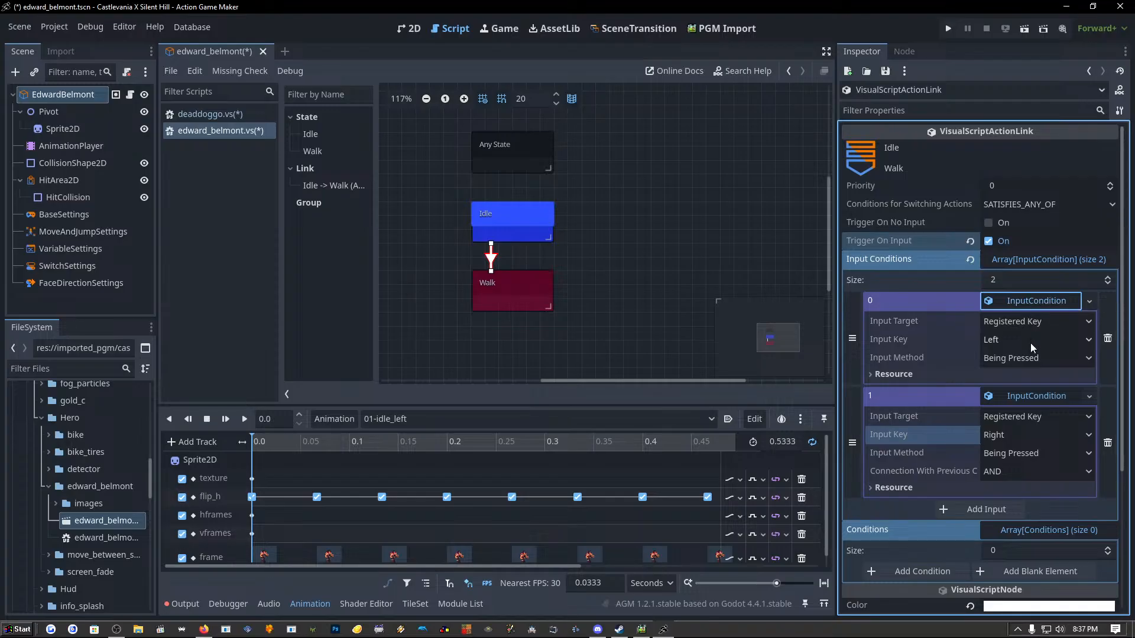
click(1000, 472)
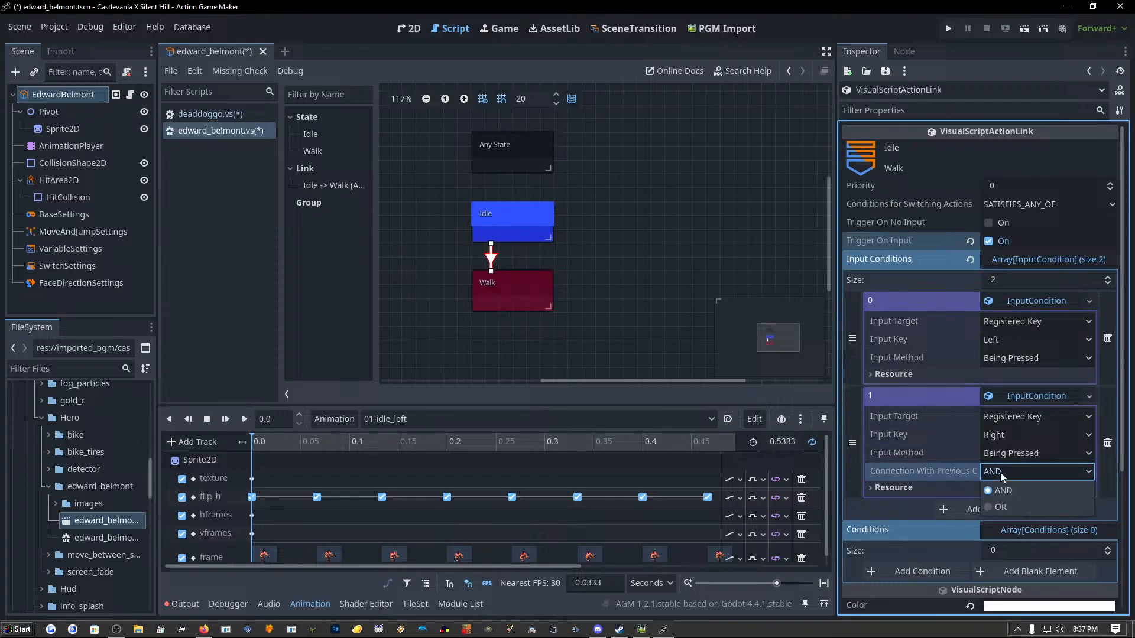
click(1000, 506)
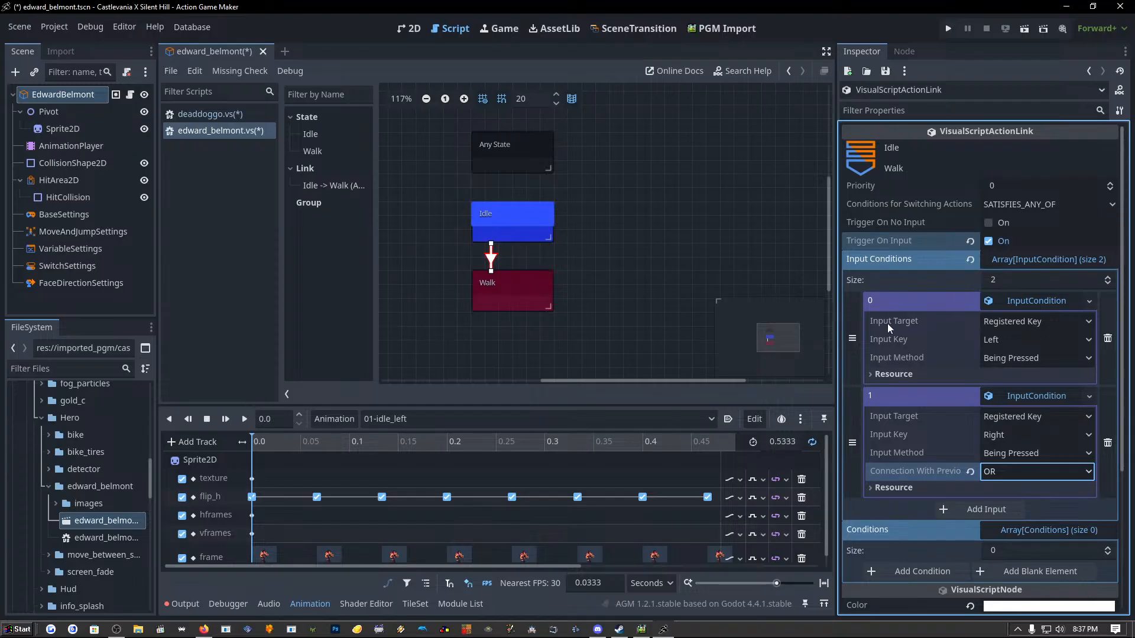
click(873, 374)
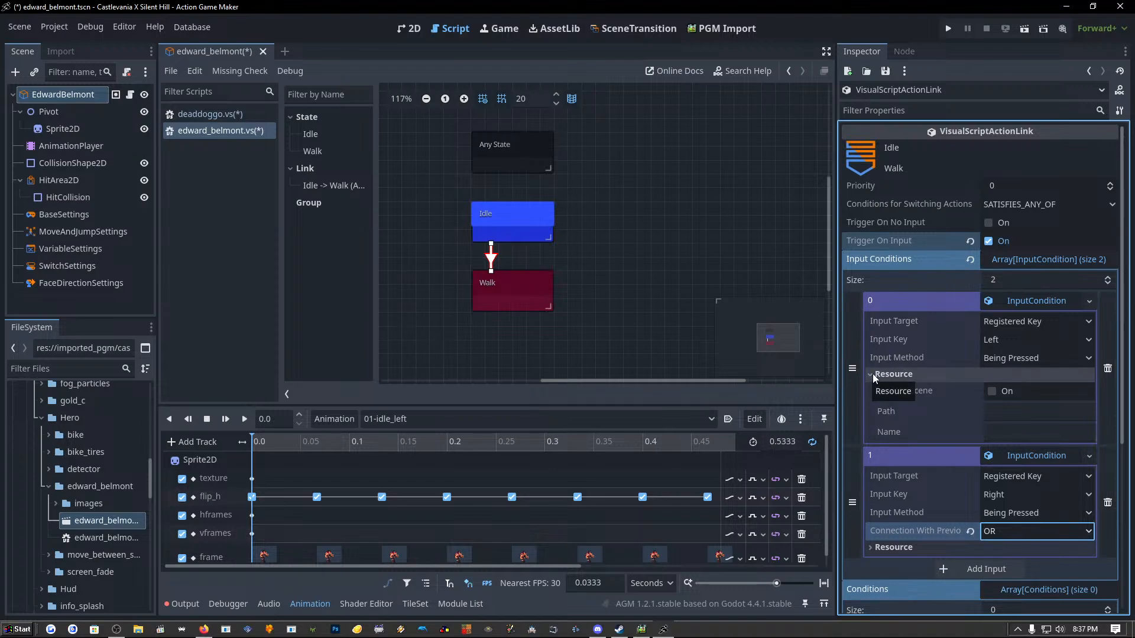
click(872, 373)
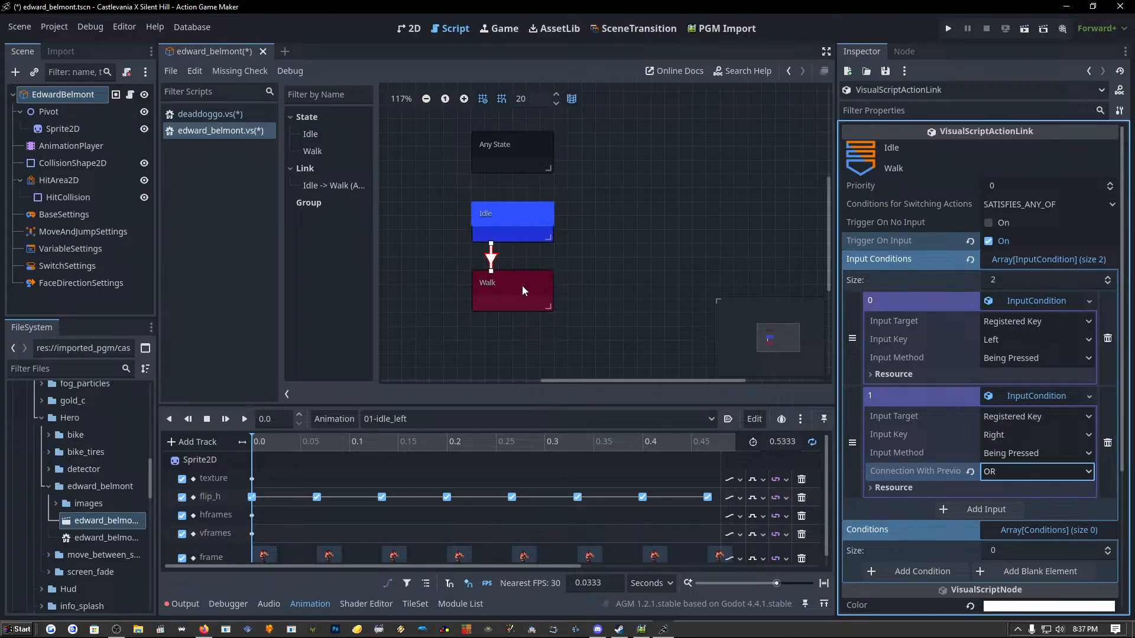
Copy the Idle-to-Walk link and paste it as a return link from the Walk state to the Idle state.
right_click(491, 260)
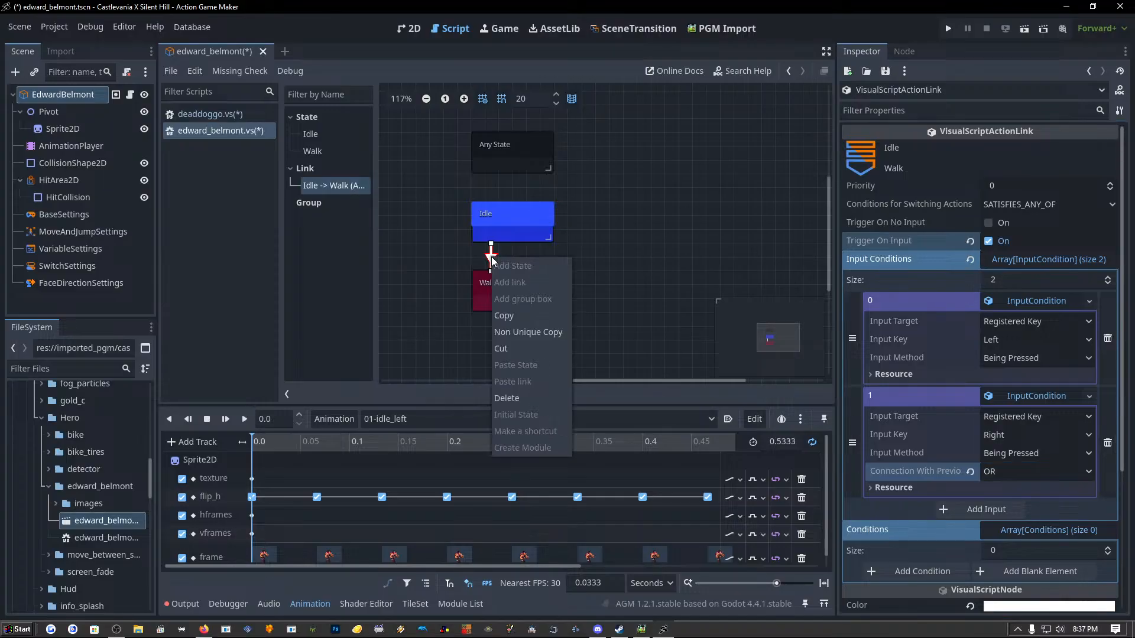
click(513, 316)
click(519, 277)
right_click(519, 277)
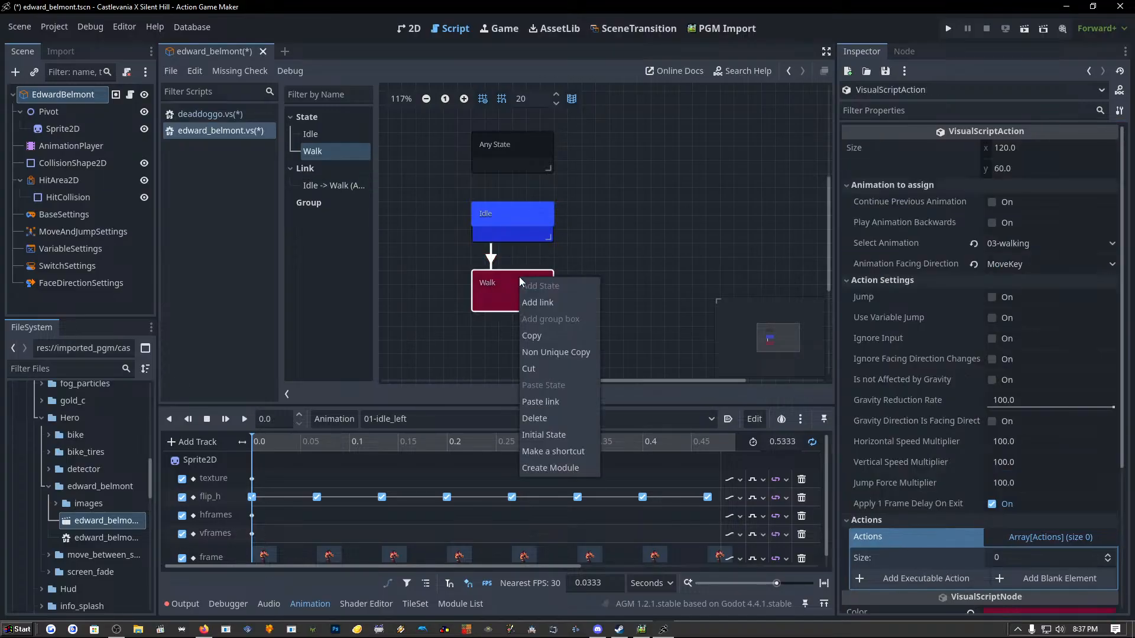
click(540, 402)
click(514, 234)
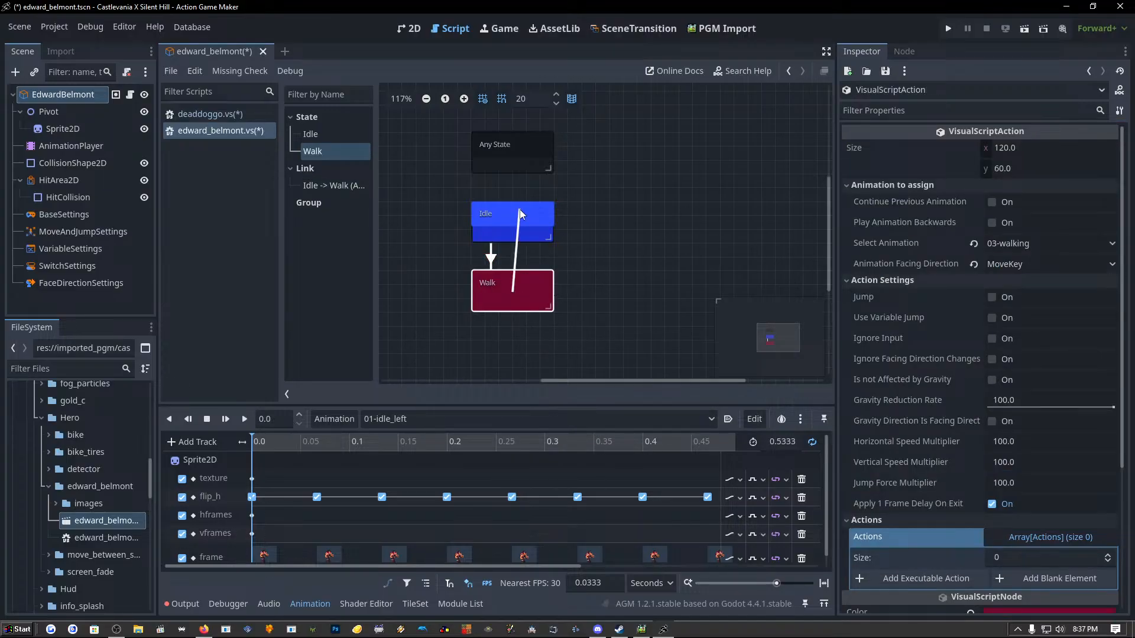
click(512, 257)
drag(512, 257, 536, 247)
Set the input method of both the Left and Right conditions on the Walk-to-Idle link to Being Released.
click(1028, 301)
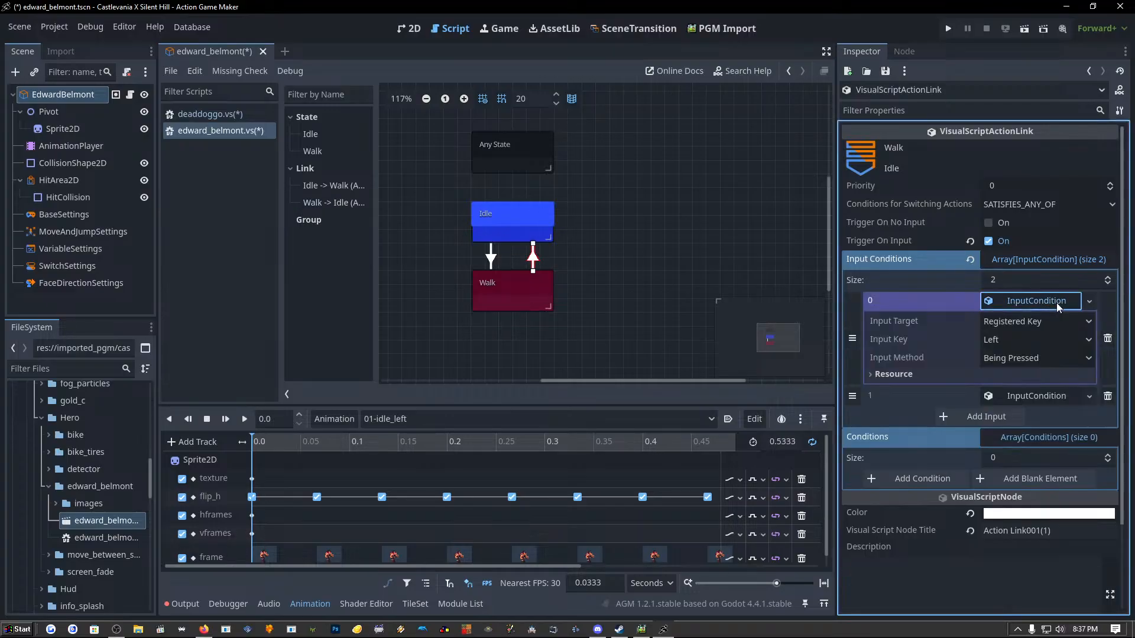
click(1027, 359)
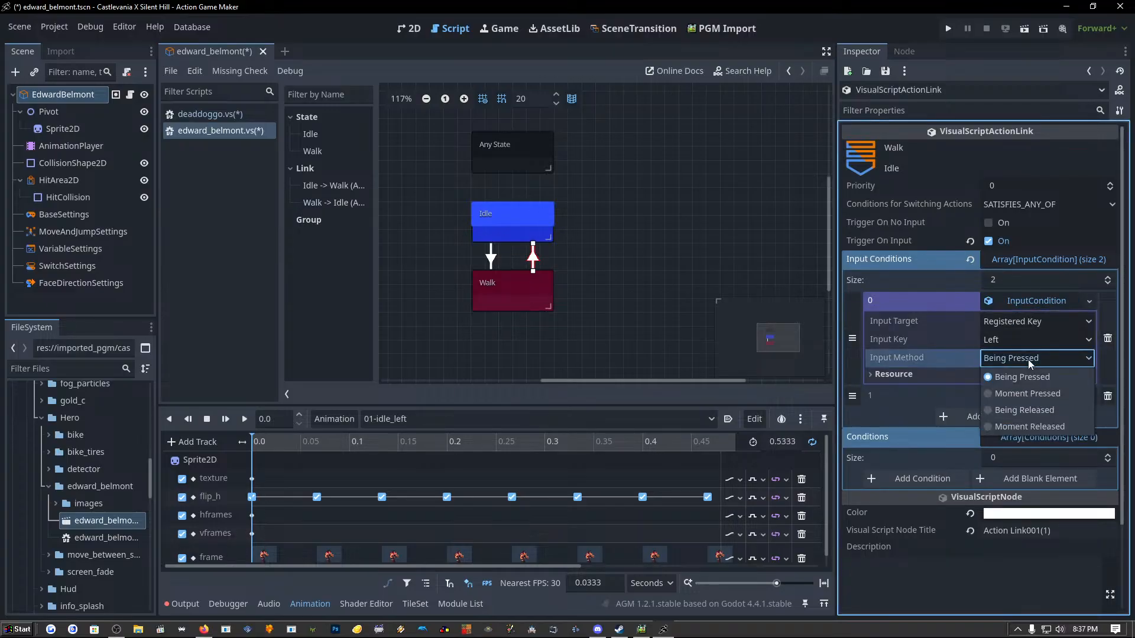
click(1040, 410)
click(1039, 398)
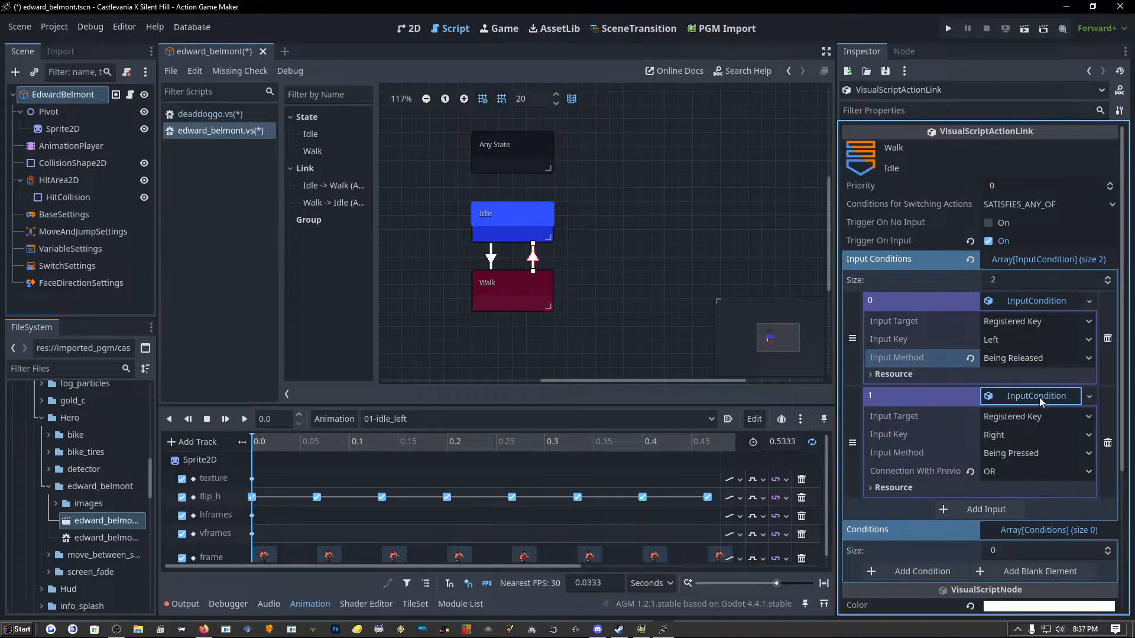
click(1020, 452)
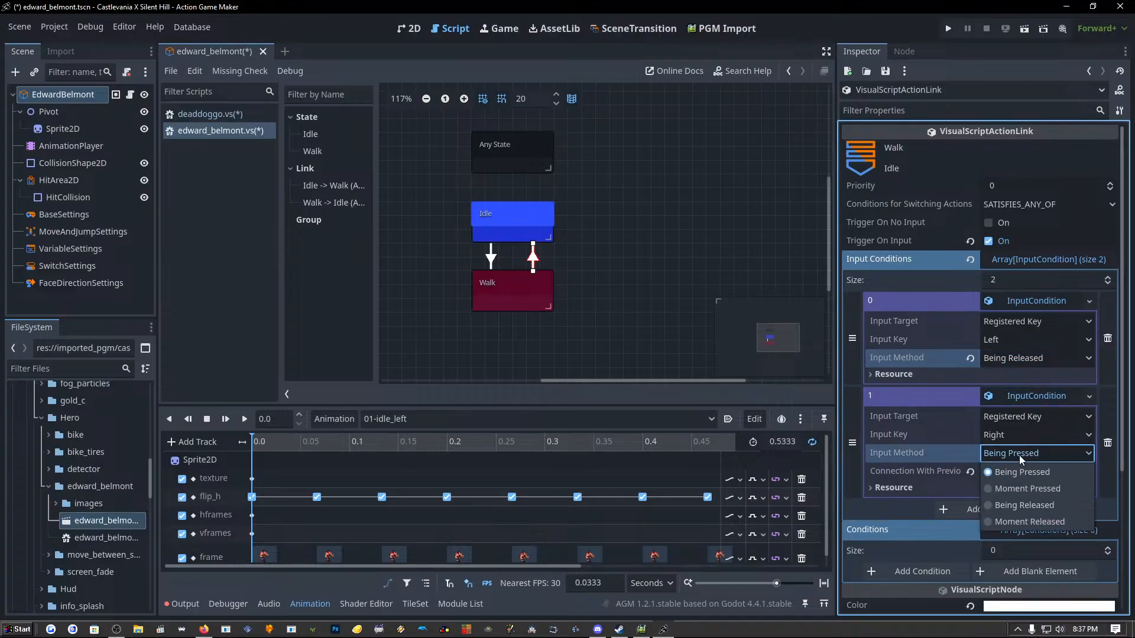
click(1013, 509)
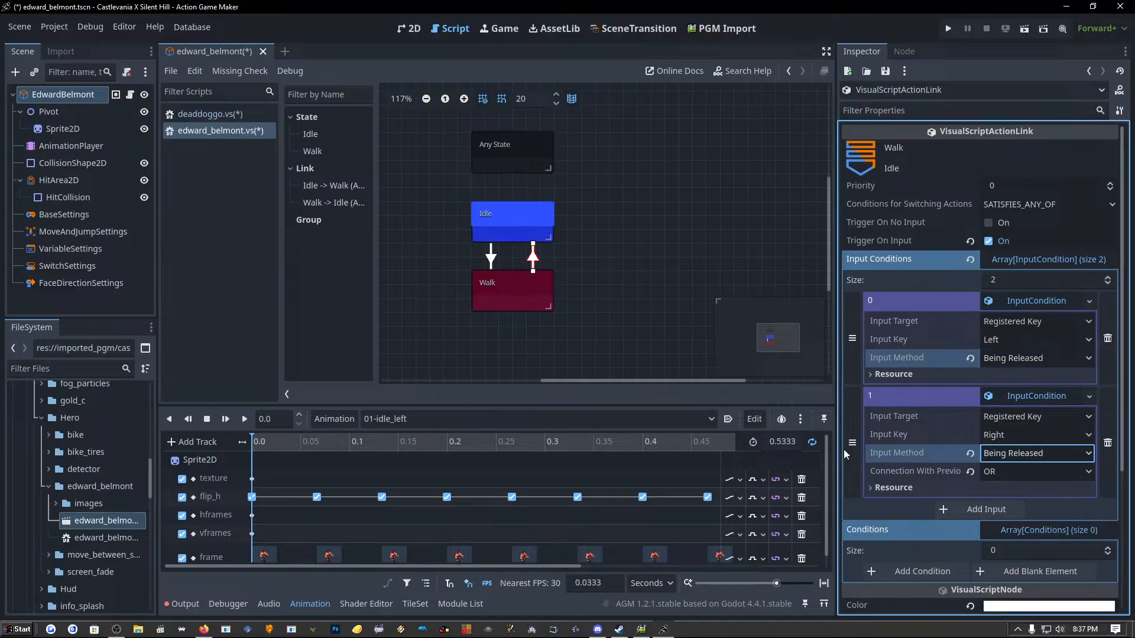
Title the Idle-to-Walk link "Direction Press".
click(492, 258)
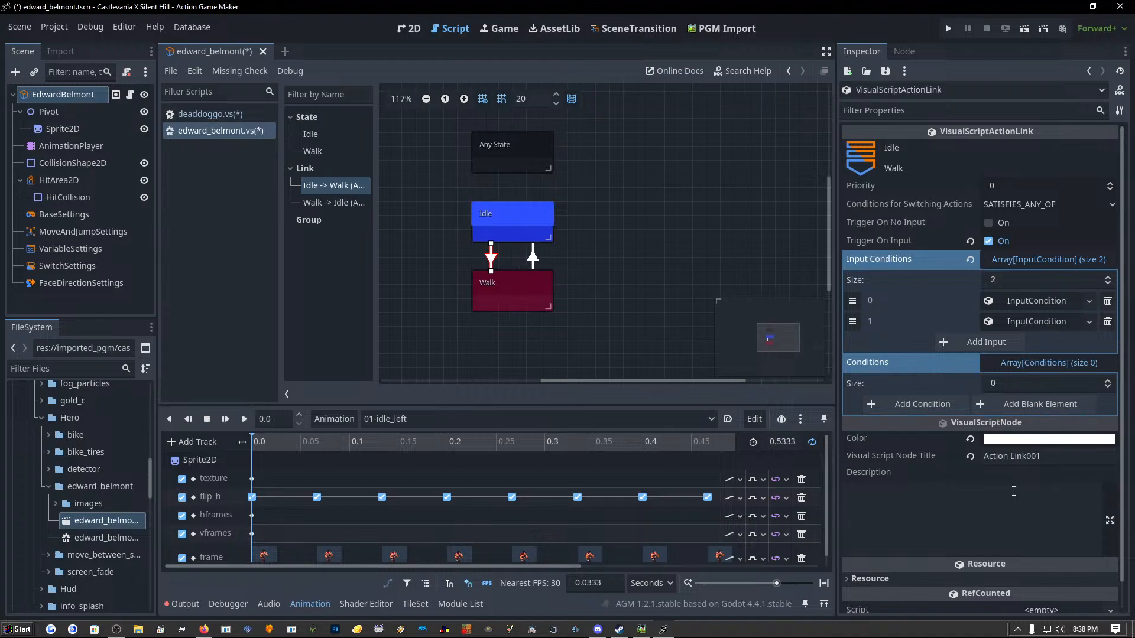
scroll(1009, 504, down, 1)
click(1045, 427)
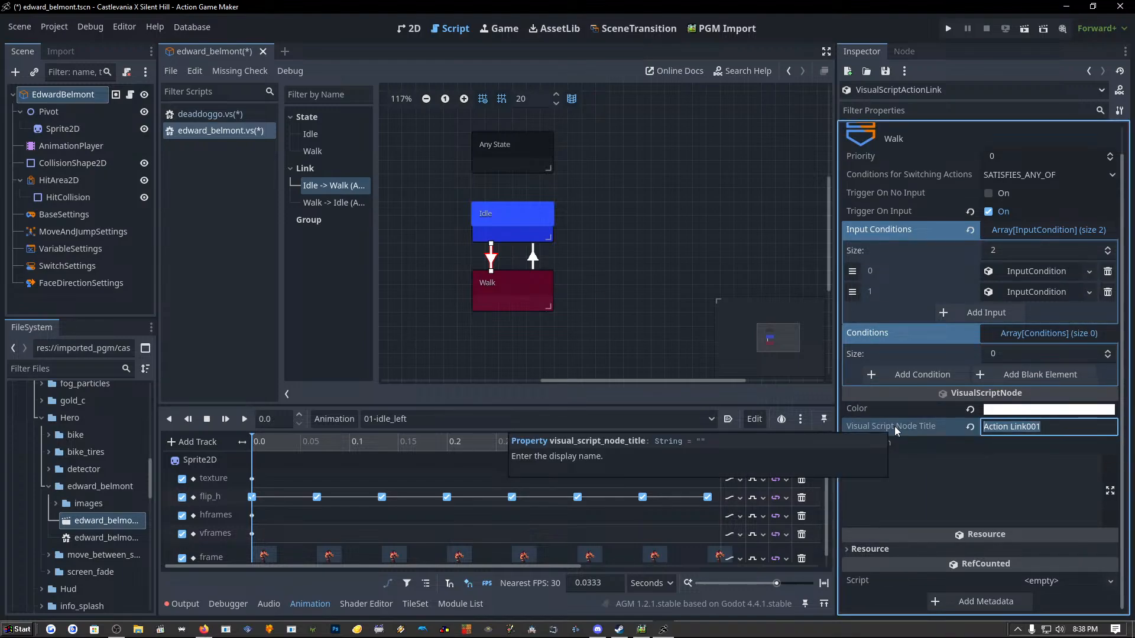
text(Dire)
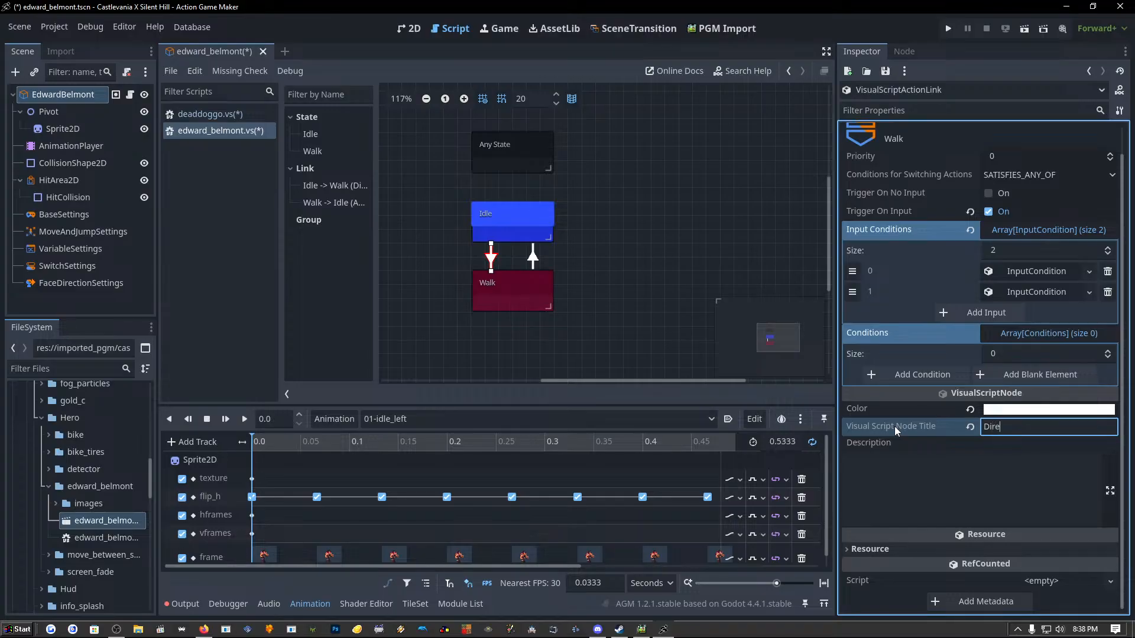
text(ction Press)
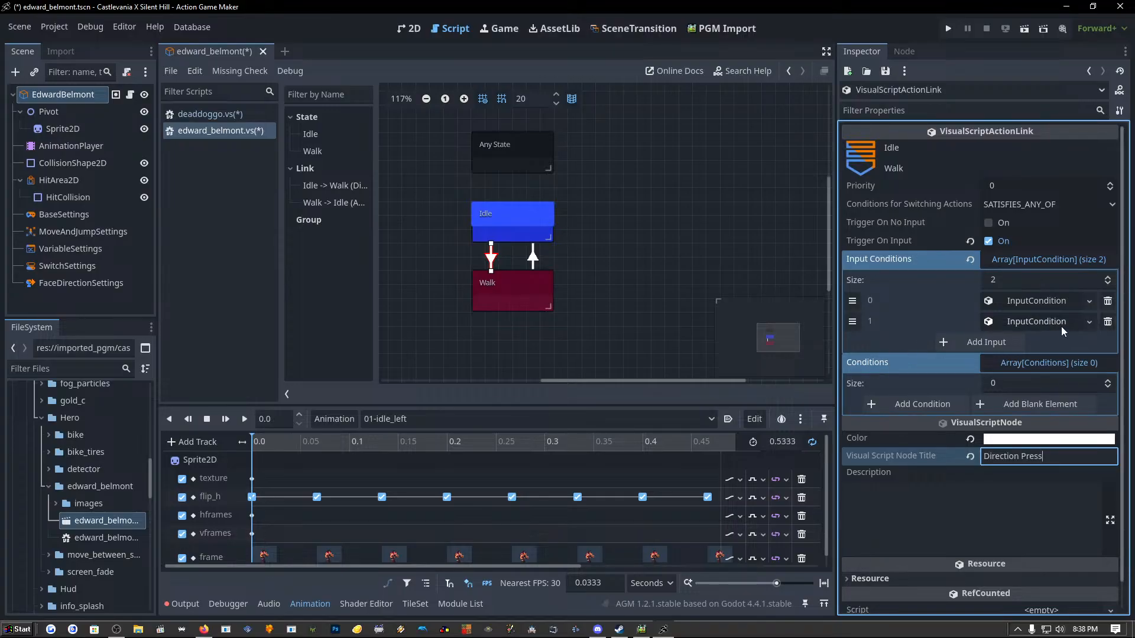
Try an AND connection on the Idle-to-Walk link's Right input condition, and restore the connection to OR.
click(1089, 321)
click(1043, 340)
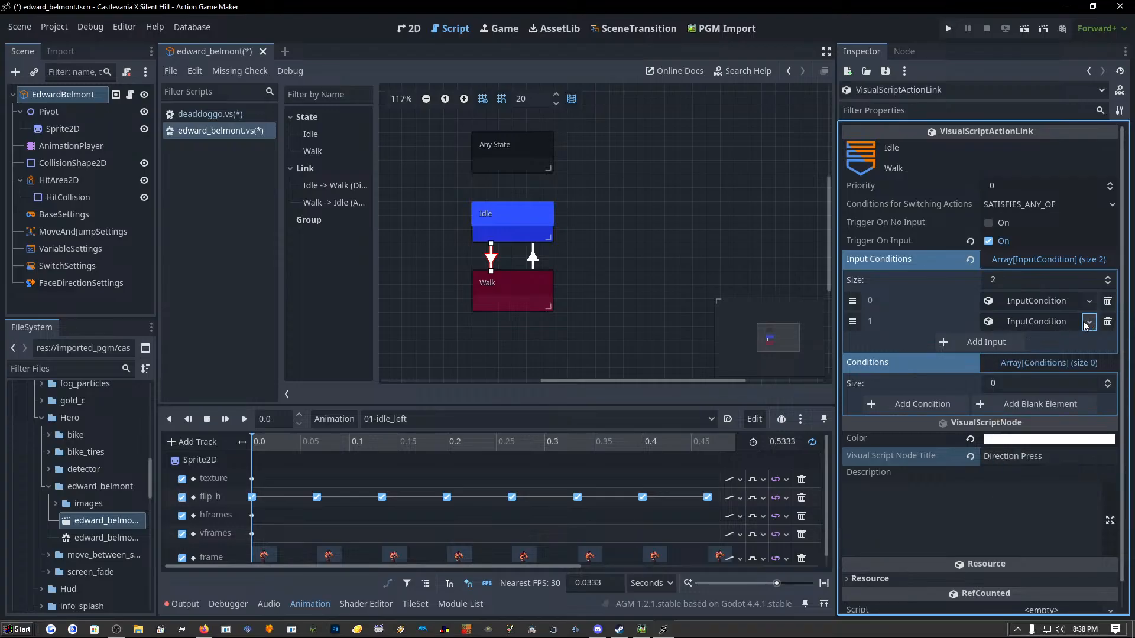
click(999, 397)
click(1005, 416)
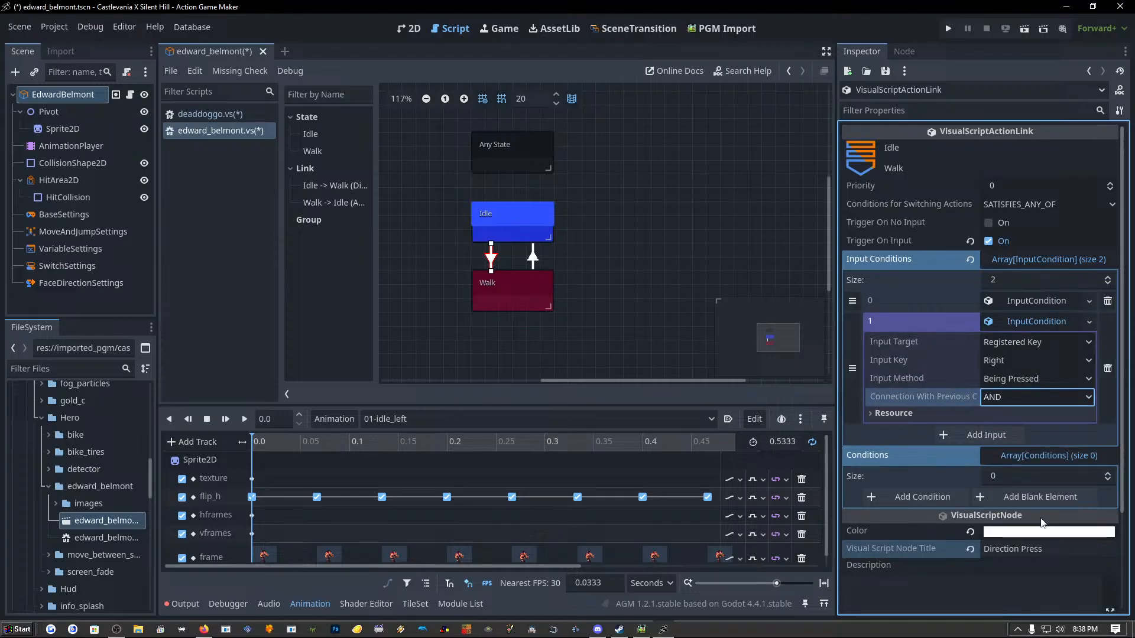
click(1031, 300)
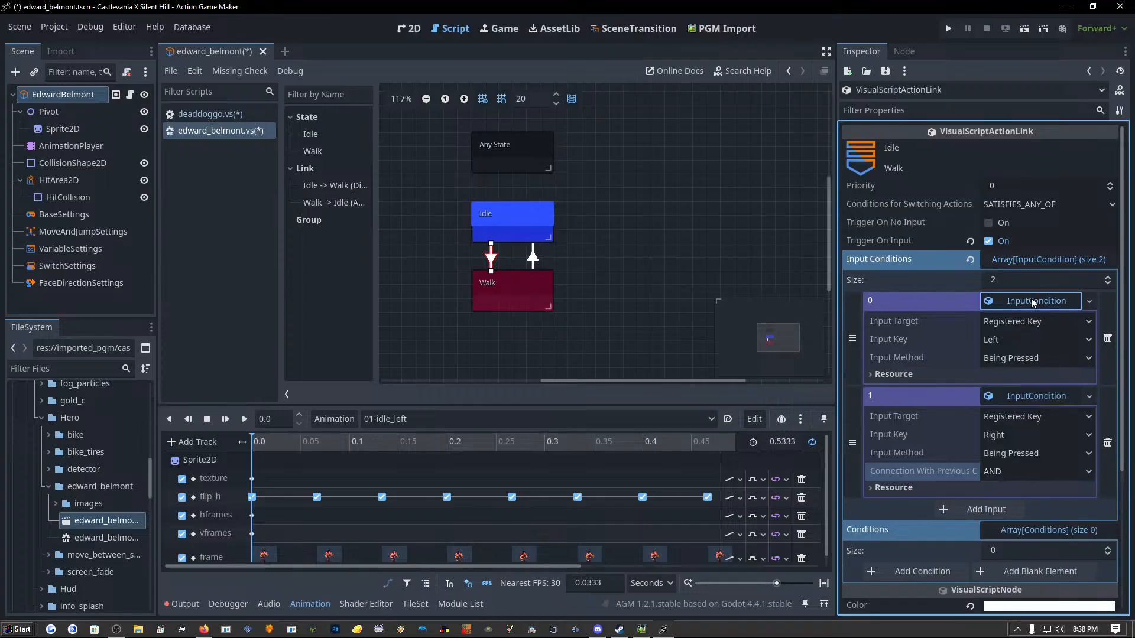
click(1015, 301)
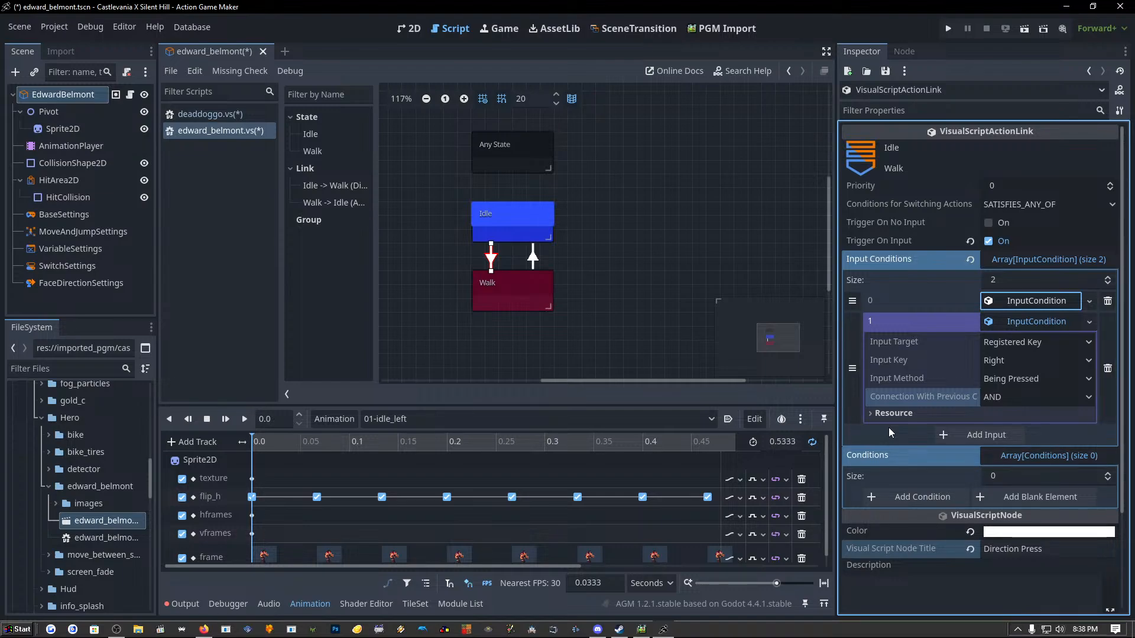
click(1058, 549)
click(1027, 397)
click(1012, 435)
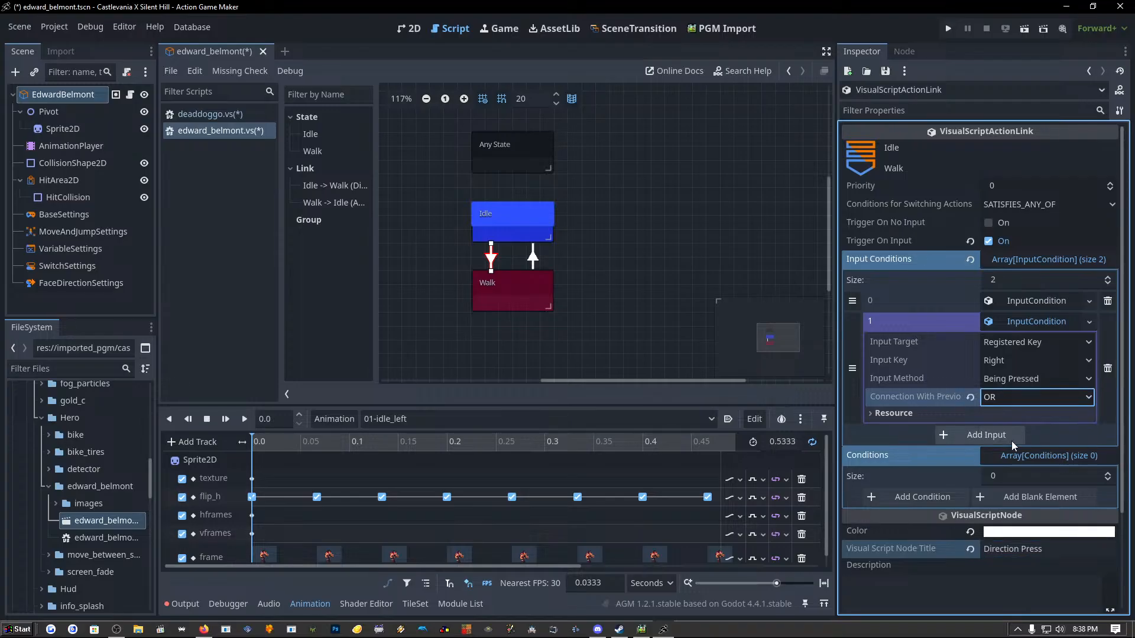
Set the Walk-to-Idle link's Right input condition to connect with the previous condition by AND.
click(533, 259)
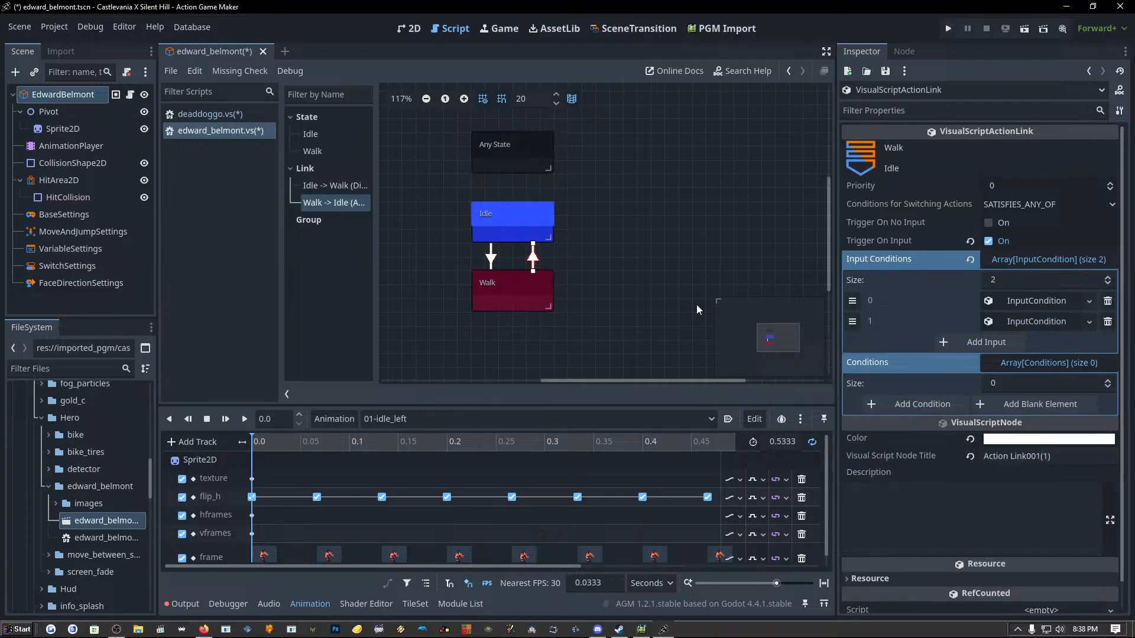
click(1016, 321)
click(1005, 398)
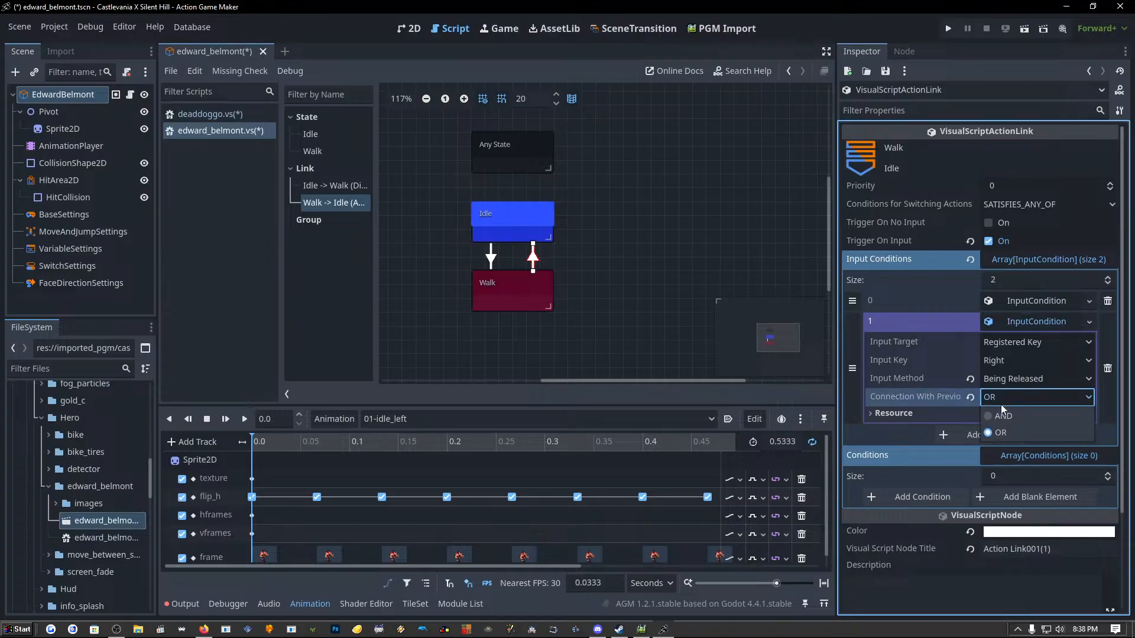
click(997, 417)
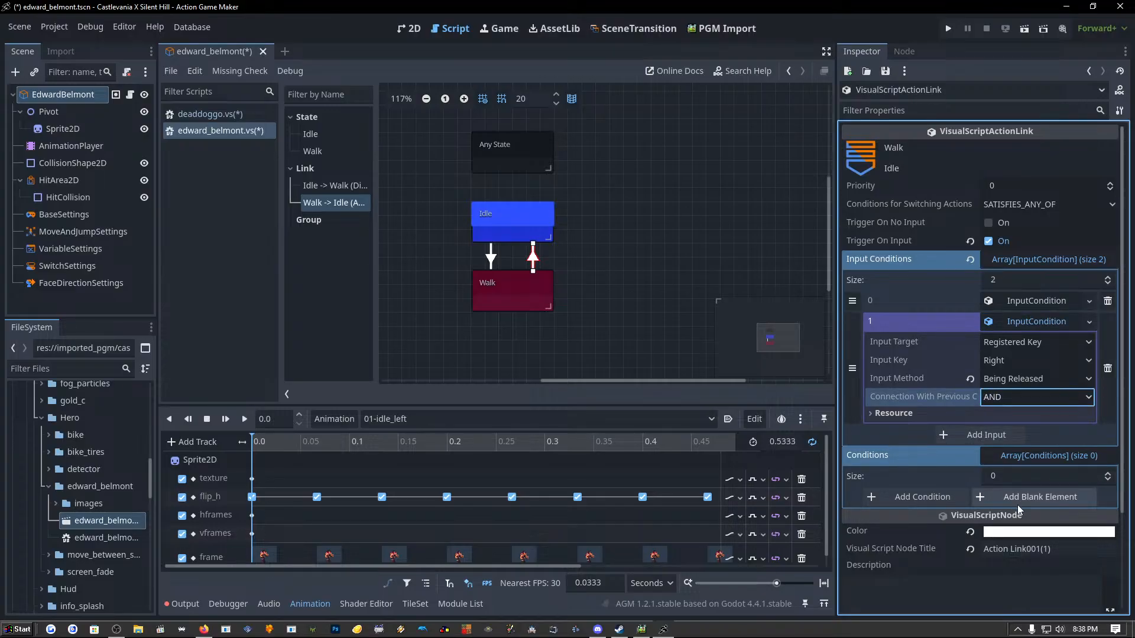
Title the Walk-to-Idle link "Direction Released".
drag(1064, 548, 843, 543)
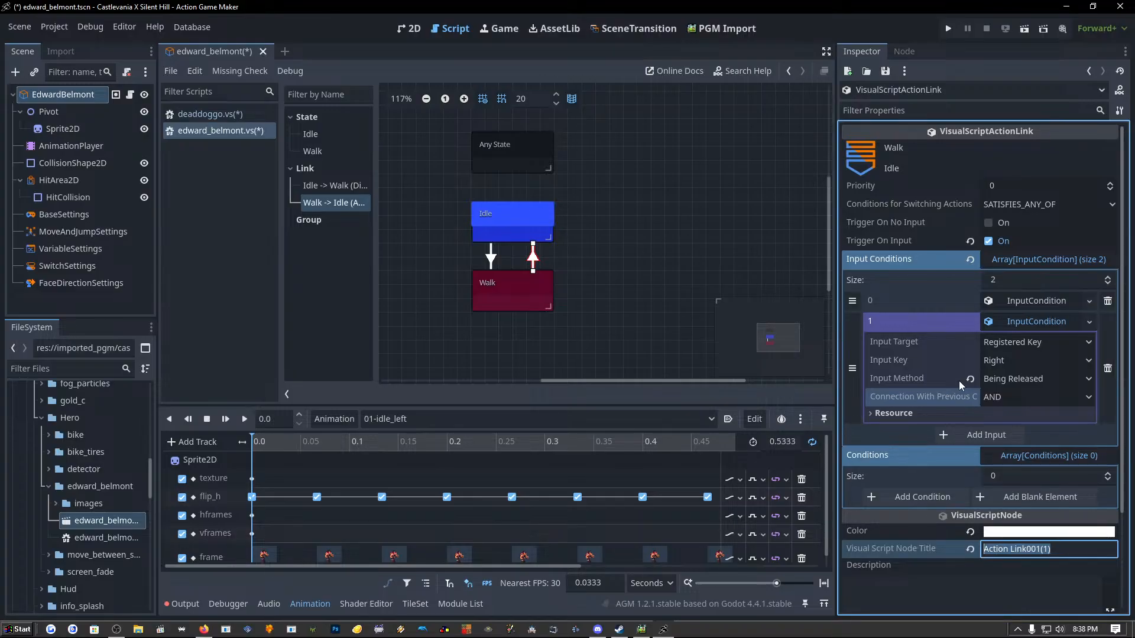
text(Direction R)
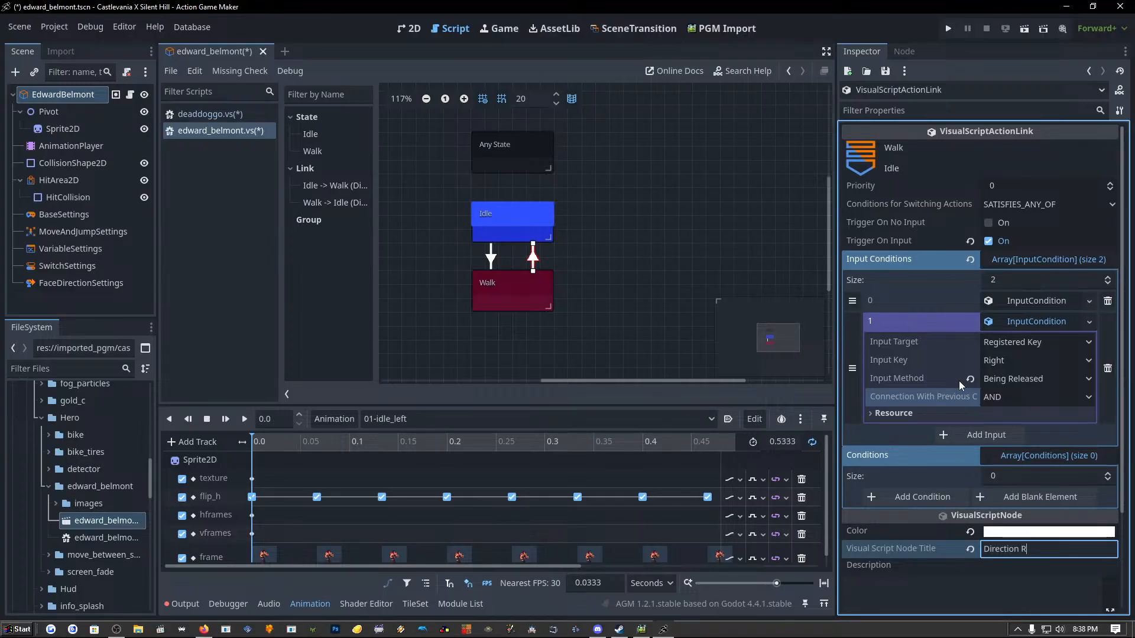
text(eleased)
key(Return)
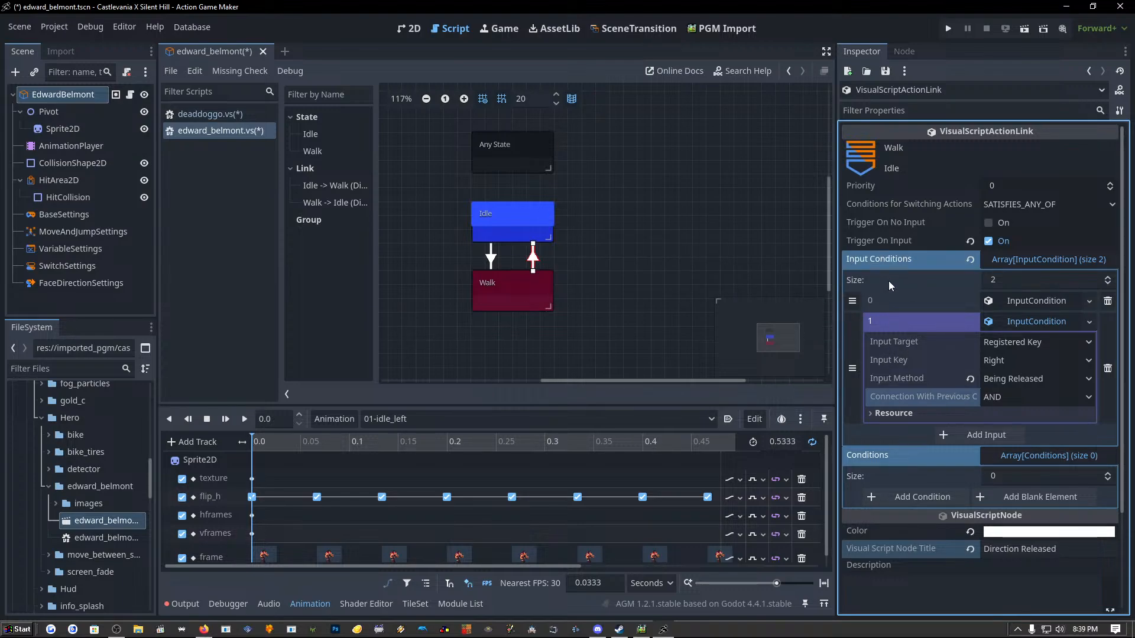
Compare both Idle/Walk links with the originals in Pixel Game Maker MV, and return to the Idle state in Action Game Maker.
click(536, 258)
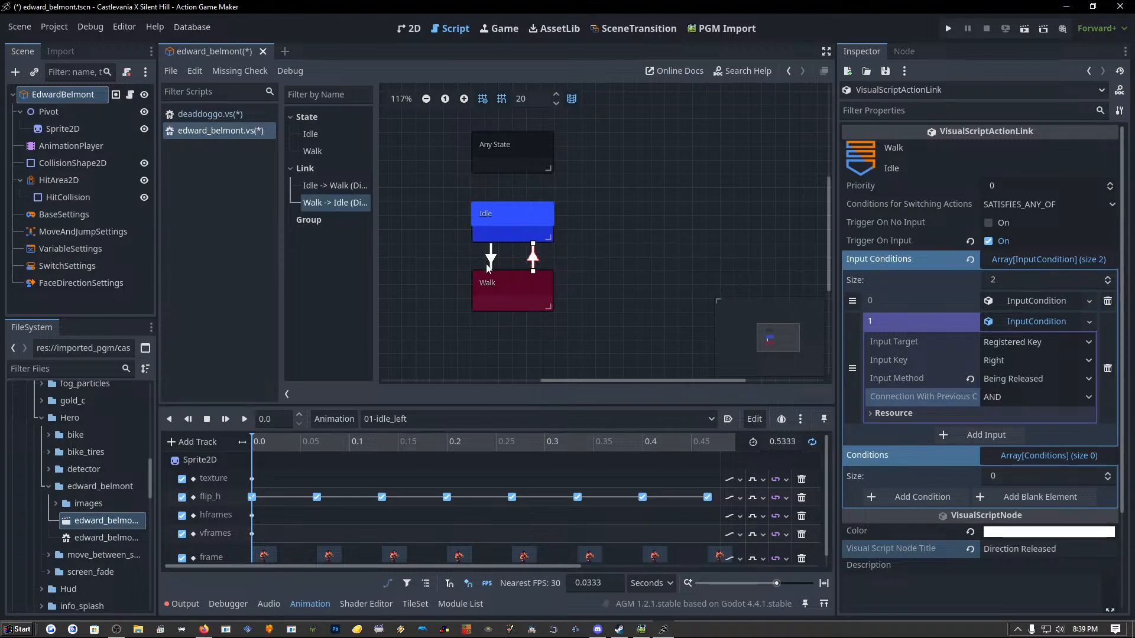
click(492, 264)
click(532, 257)
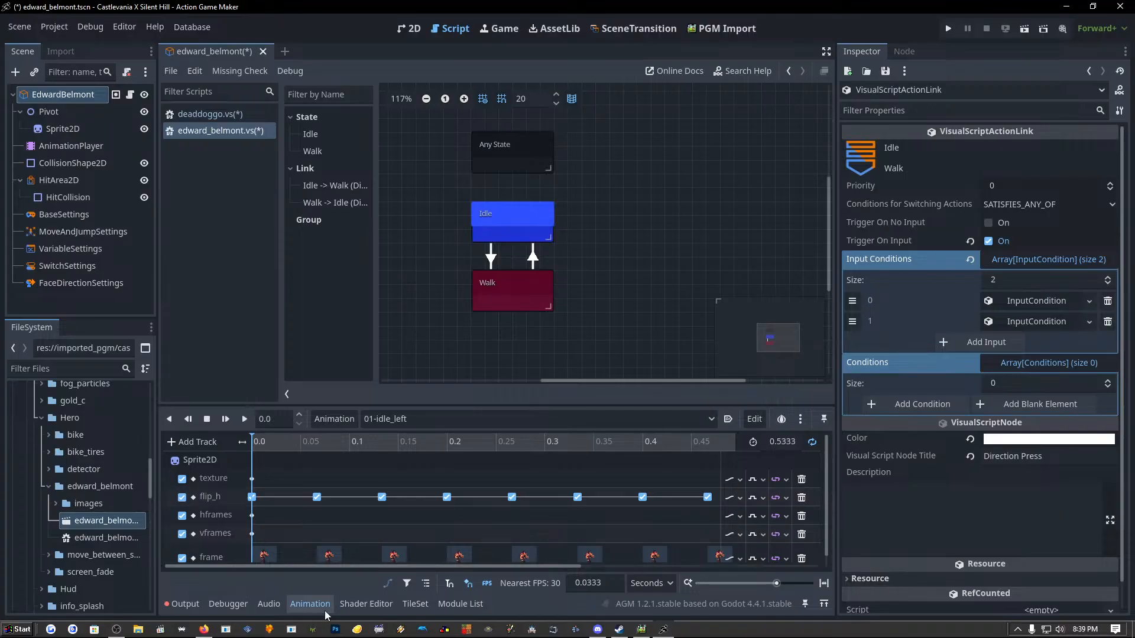
click(641, 631)
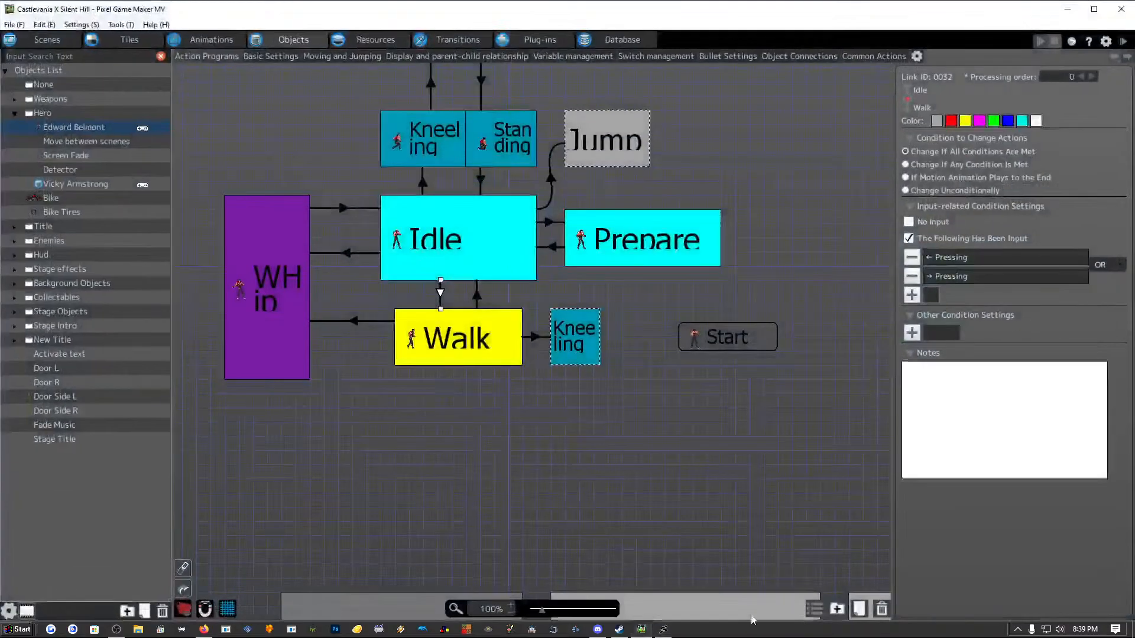
click(1119, 265)
click(1120, 266)
click(1120, 267)
click(1121, 269)
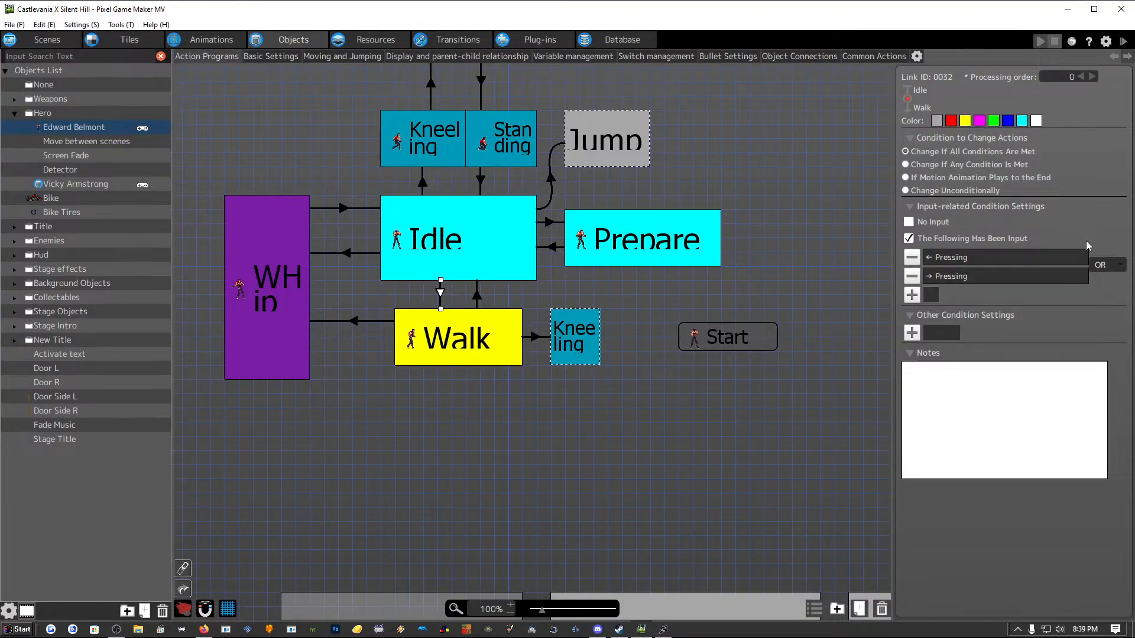
click(477, 297)
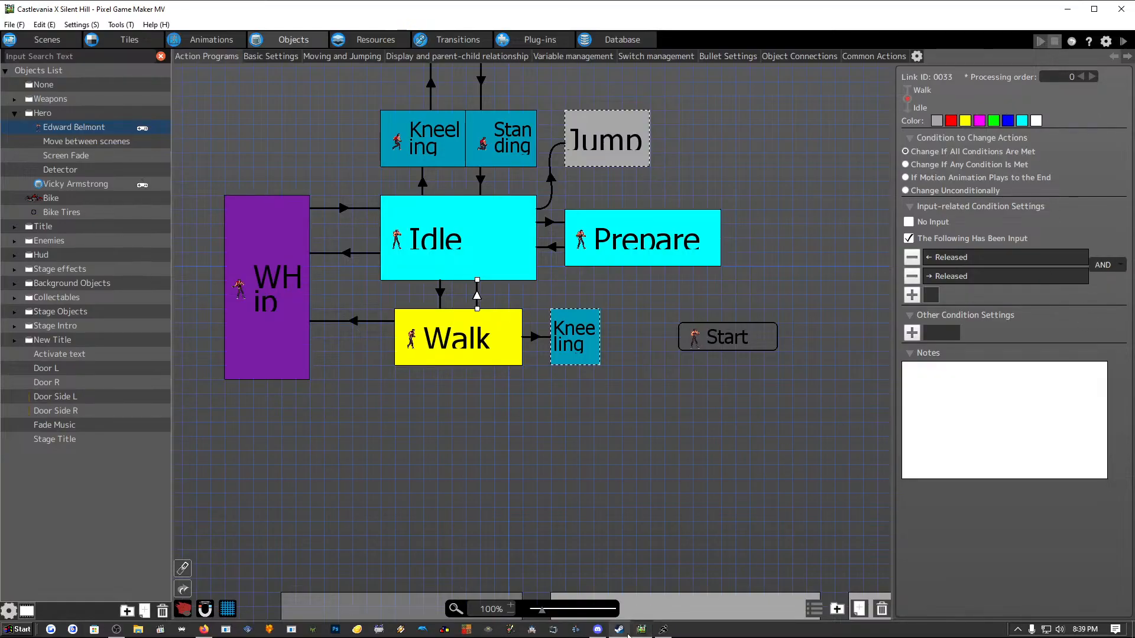
click(663, 630)
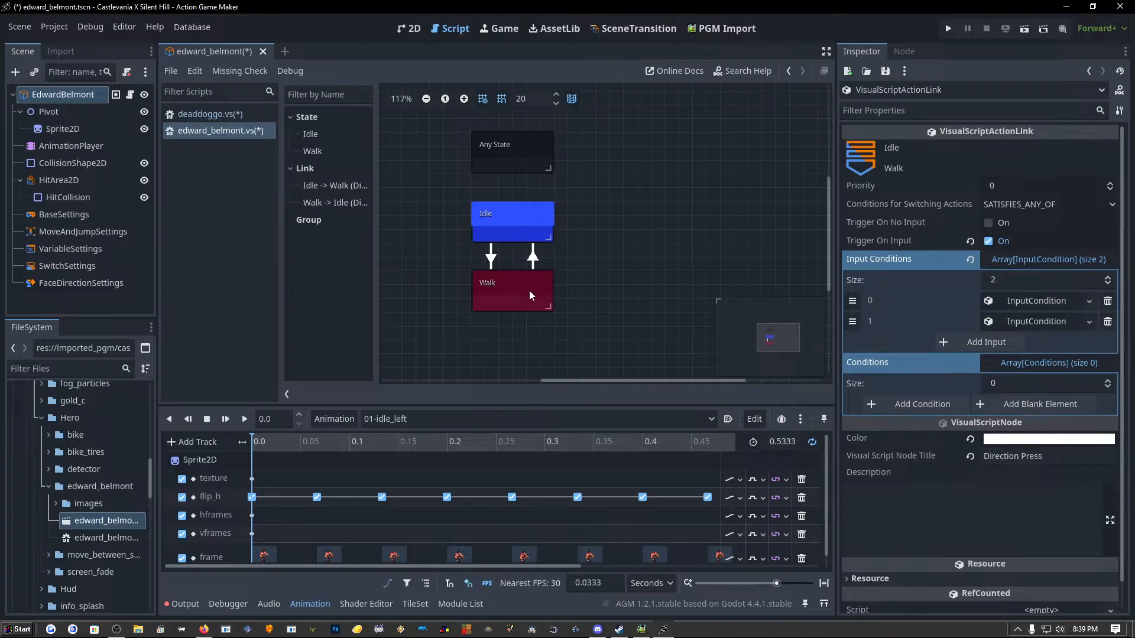
click(517, 229)
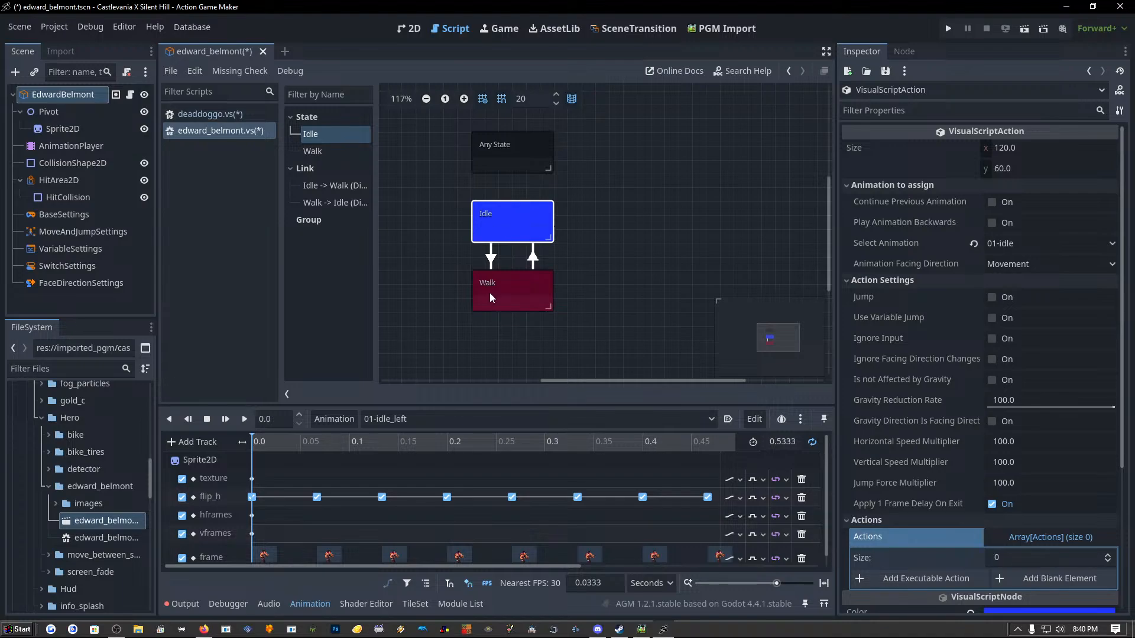
Examine the switching condition, its available options and the condition lists of the Idle-to-Walk and Walk-to-Idle links.
click(491, 259)
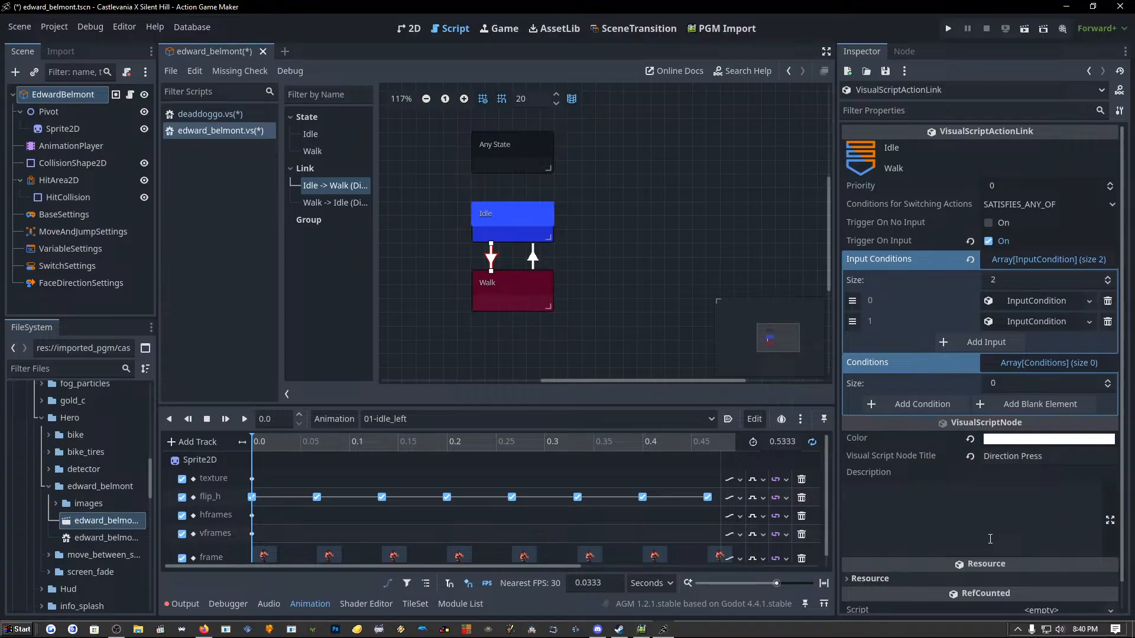
click(532, 263)
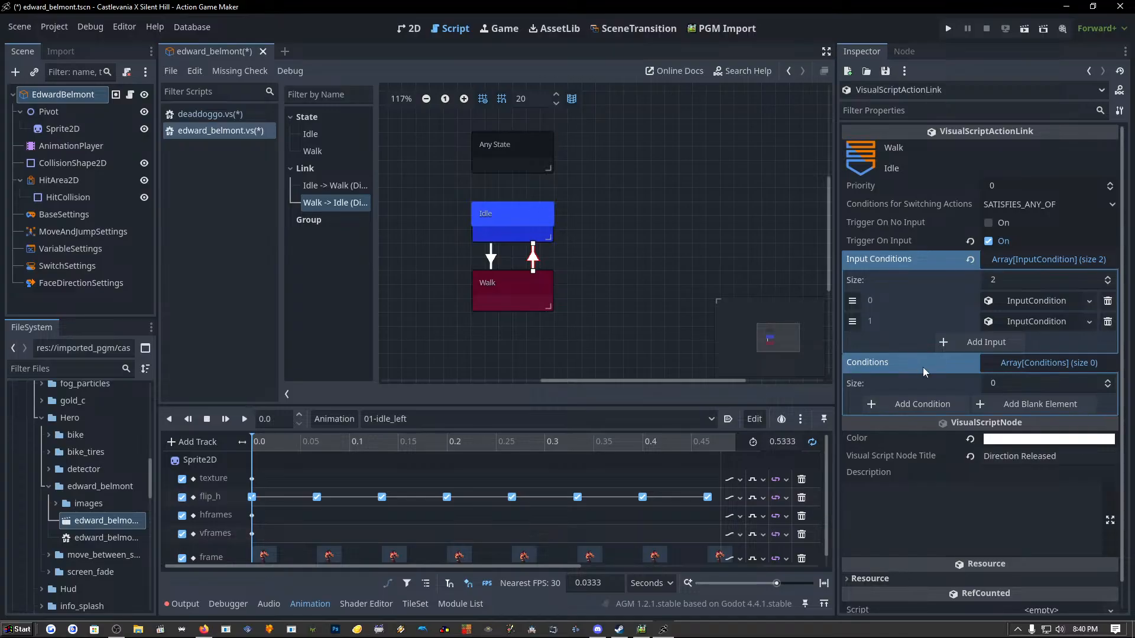
click(1008, 362)
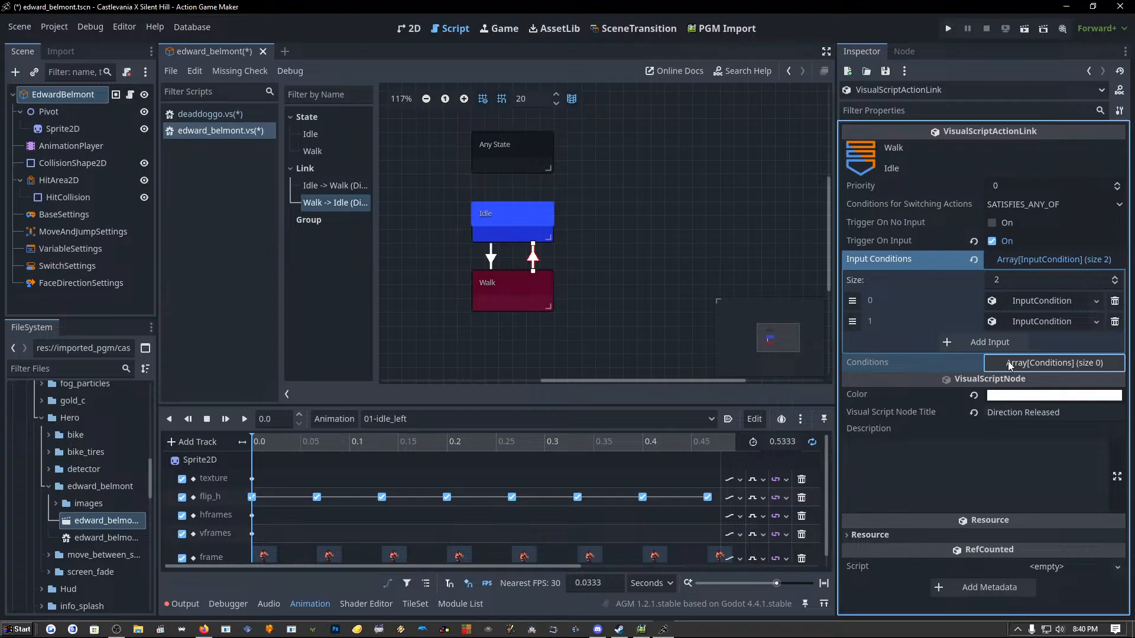
click(1015, 361)
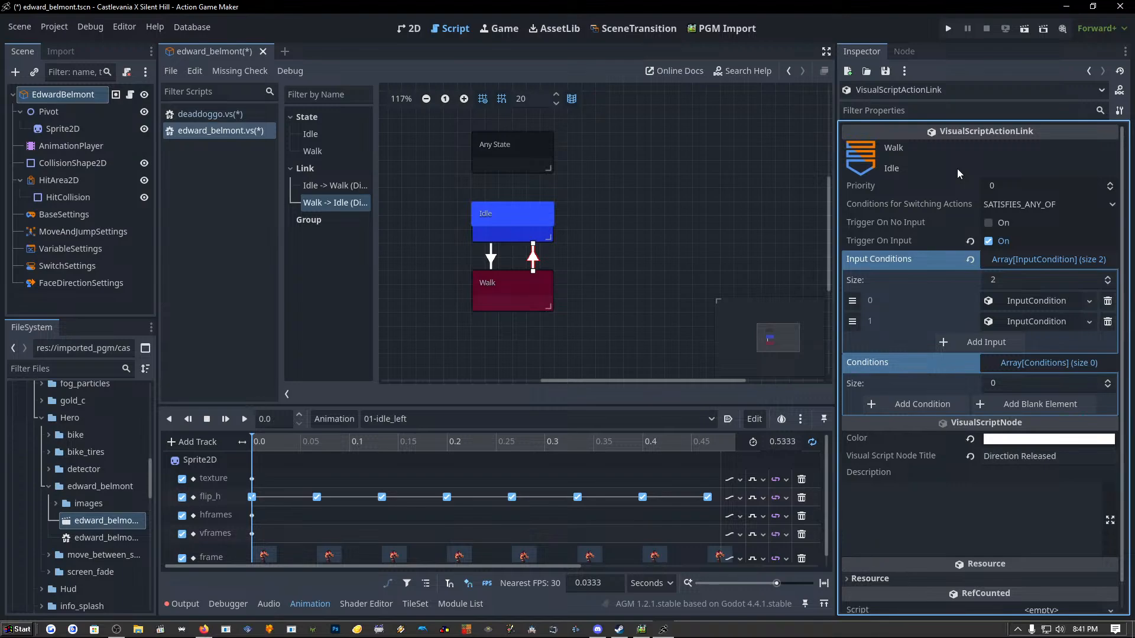
click(1027, 206)
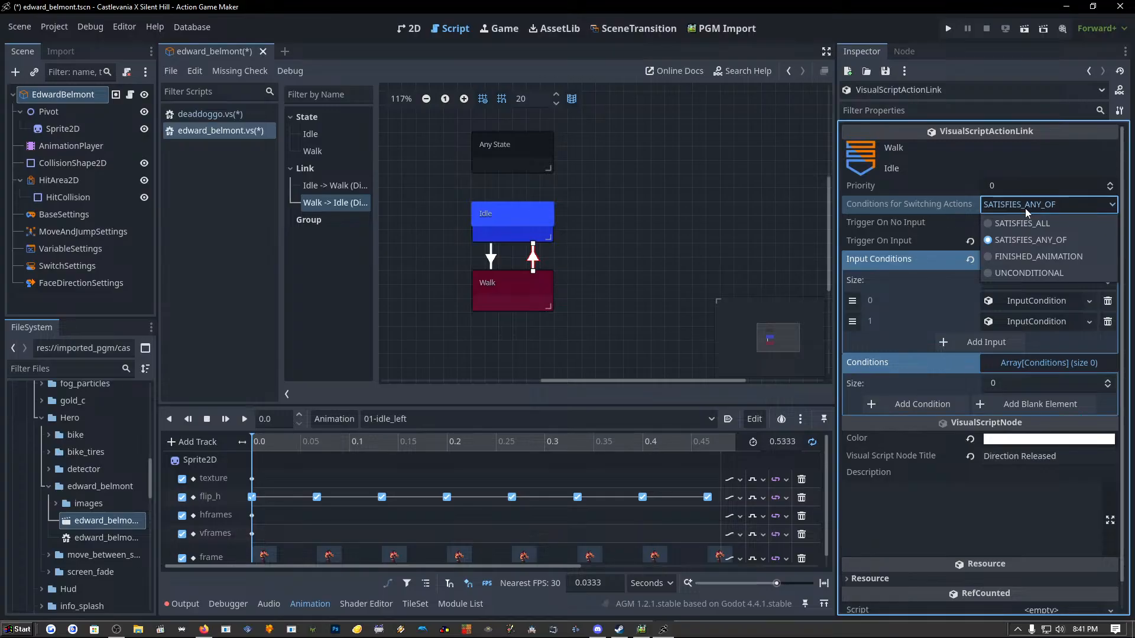
click(1015, 244)
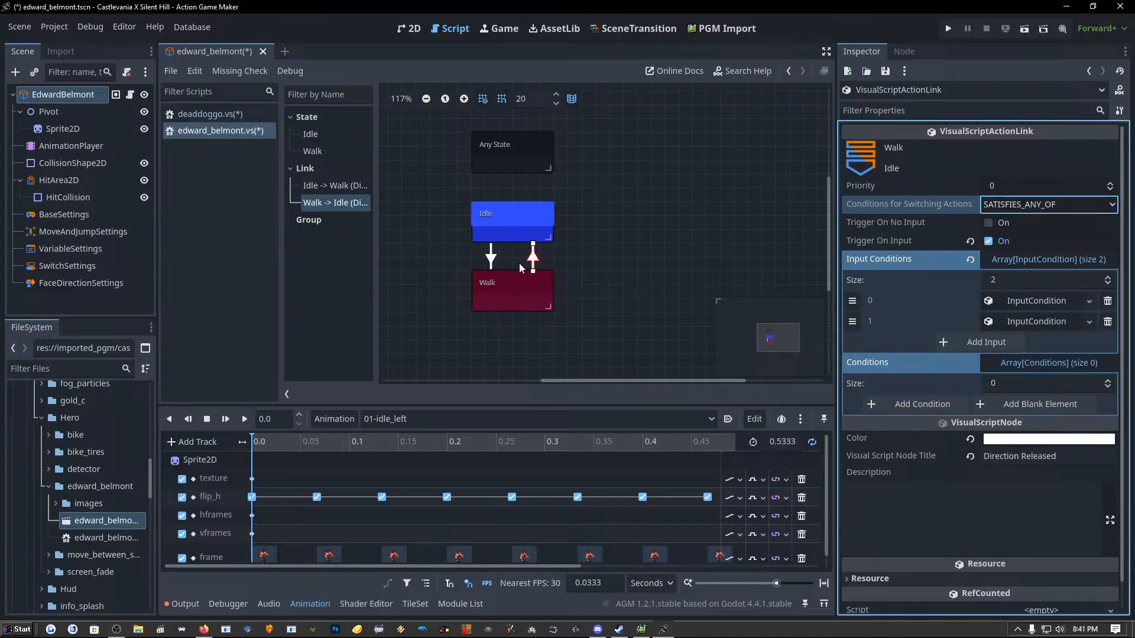
click(492, 264)
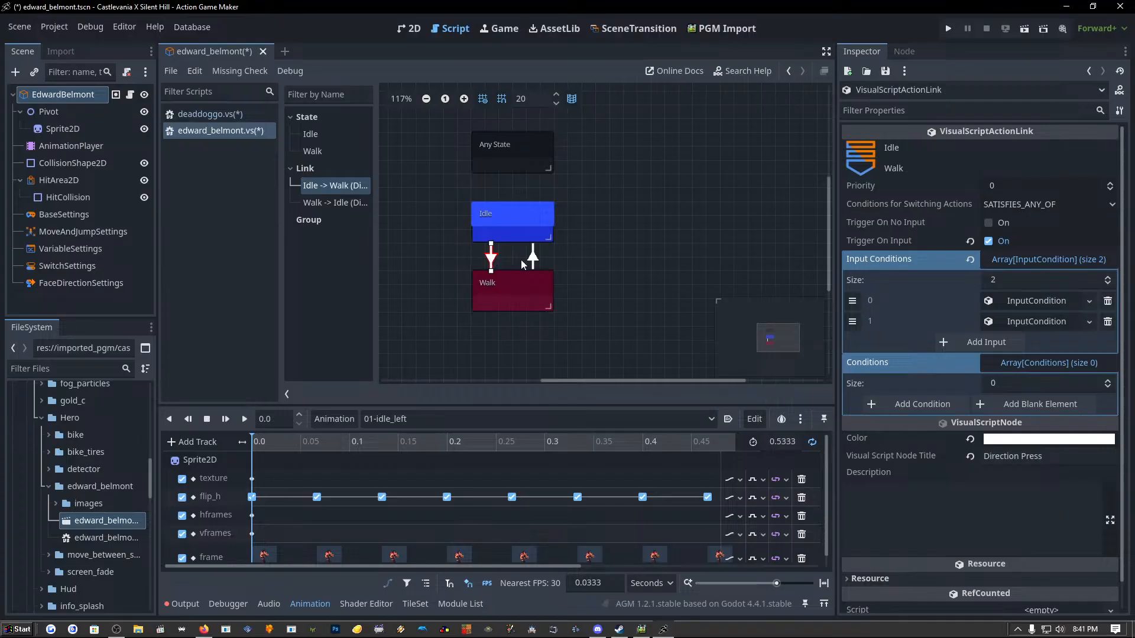
click(536, 264)
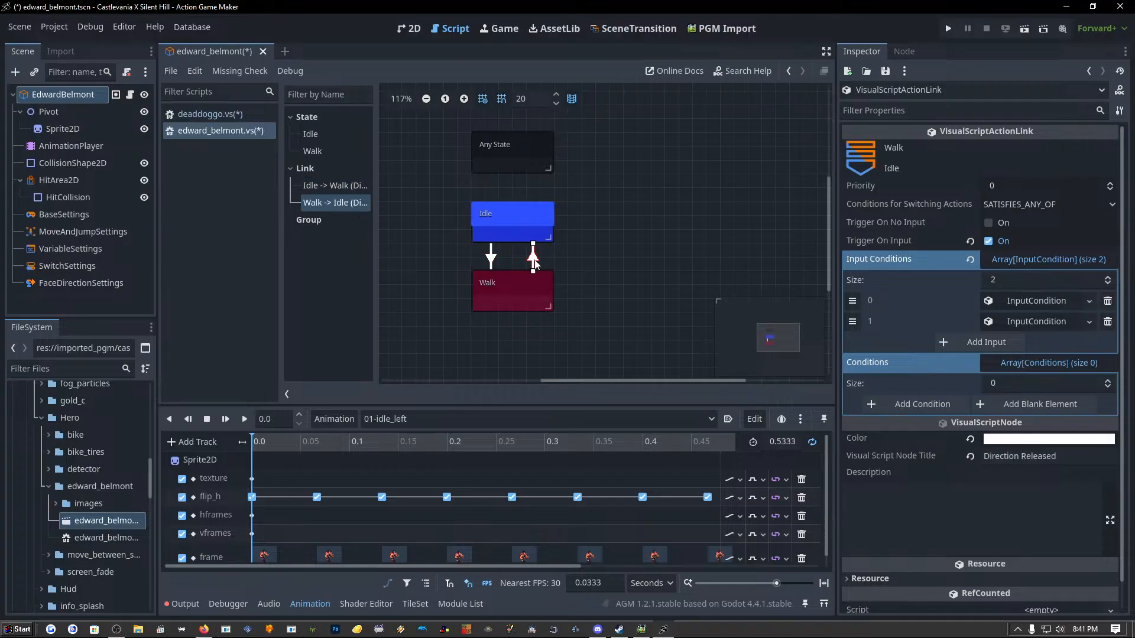
click(492, 264)
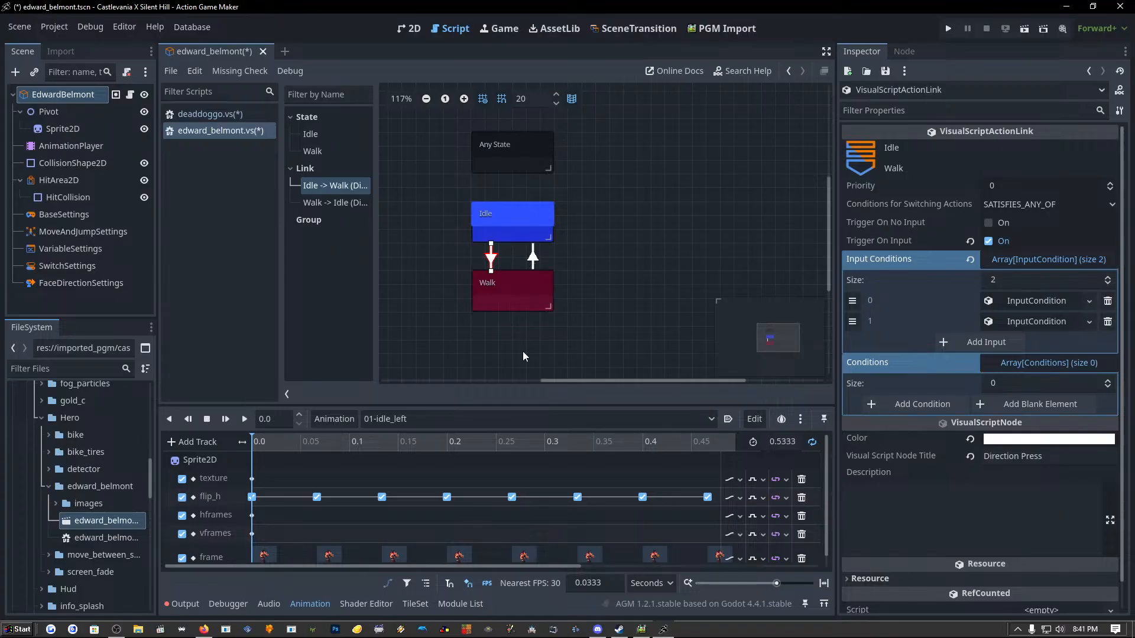
Compare the change conditions of the original Idle/Walk links in Pixel Game Maker MV with the switching options, and return to Action Game Maker.
click(642, 630)
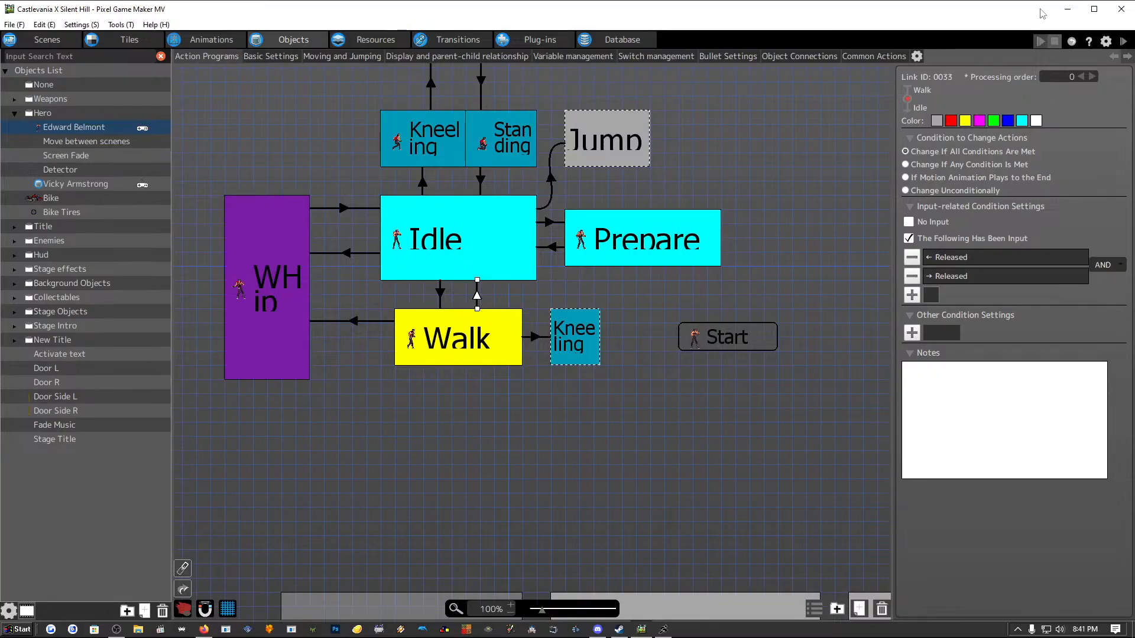
click(1062, 7)
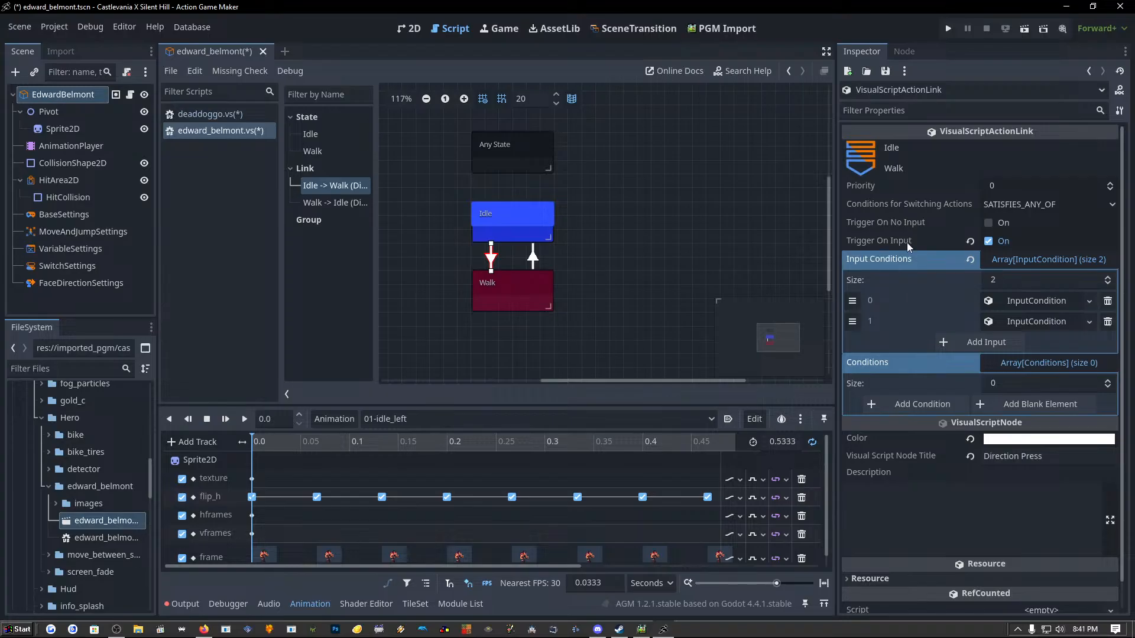
click(1012, 205)
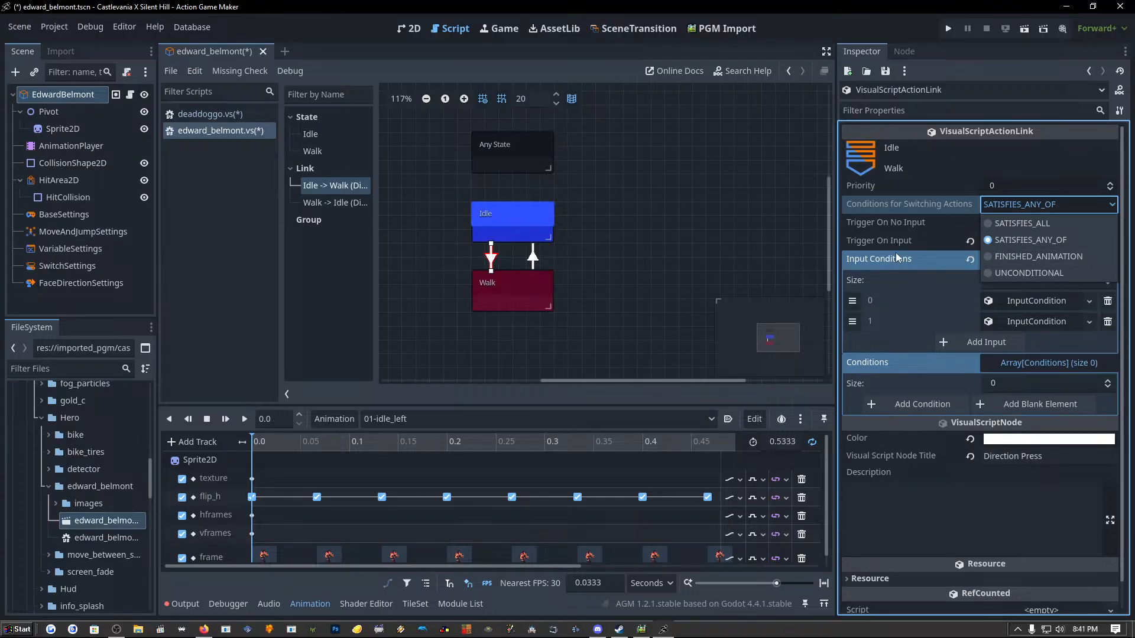
click(951, 175)
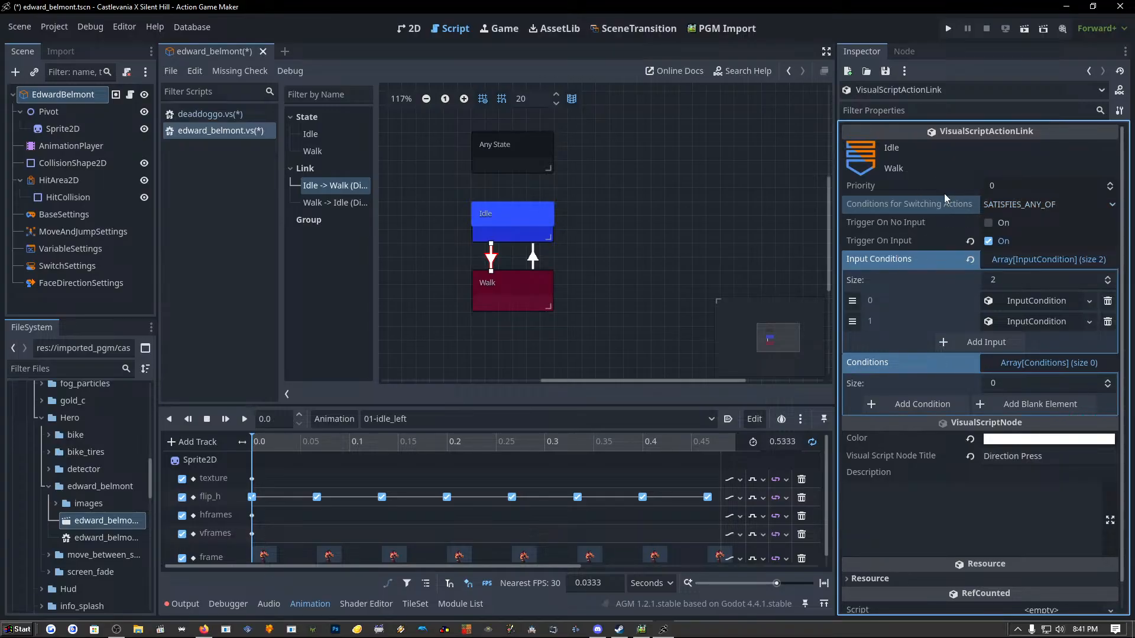
click(642, 630)
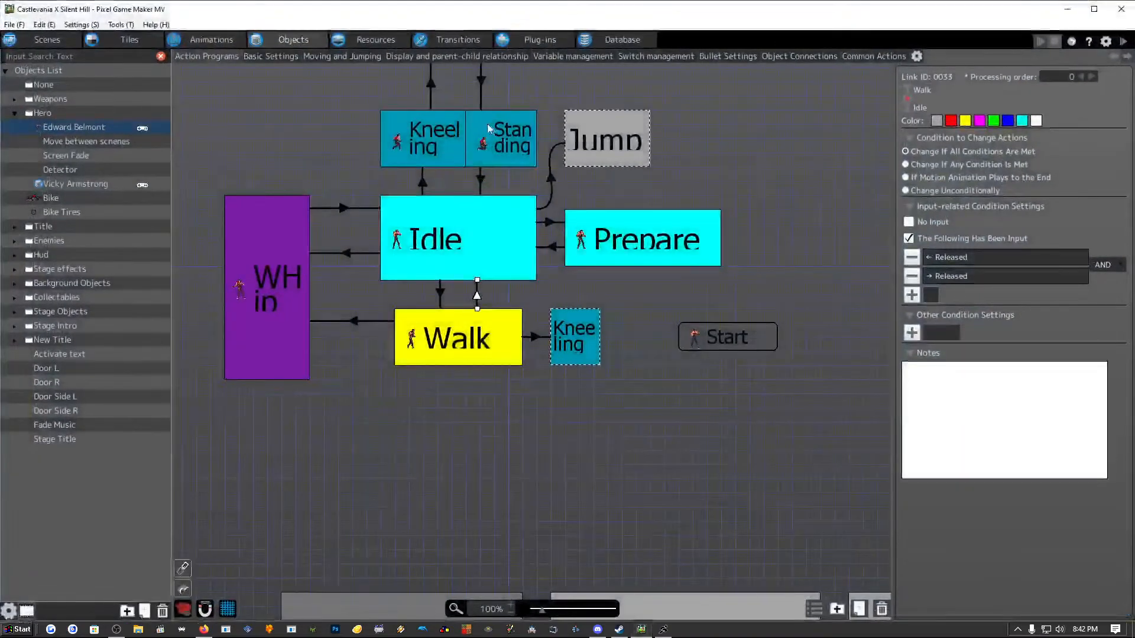
click(441, 292)
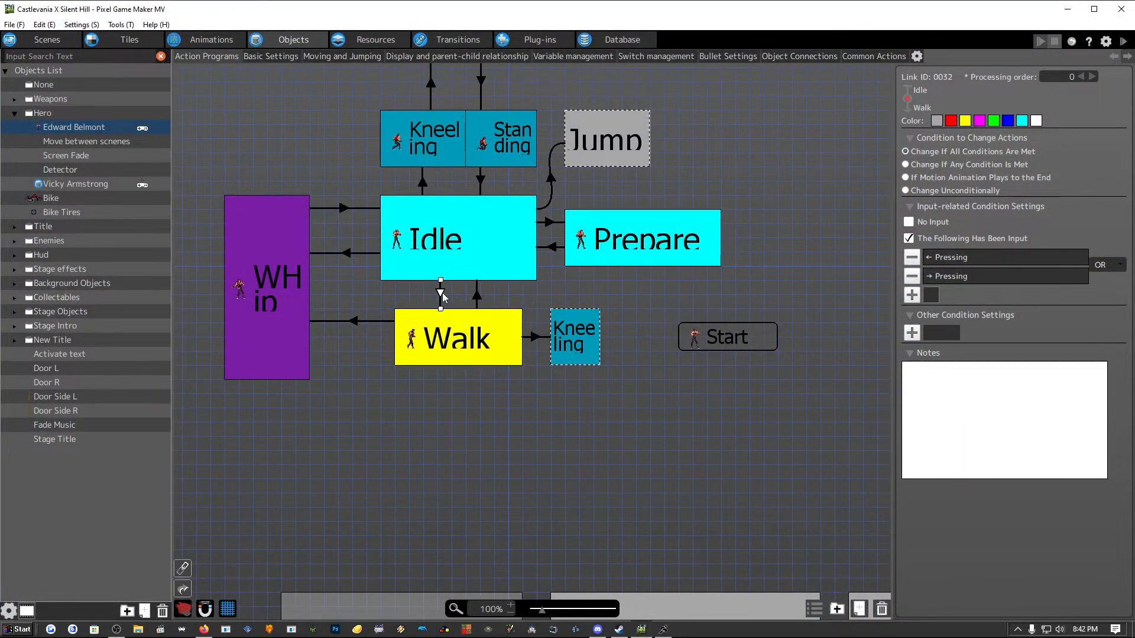
click(478, 297)
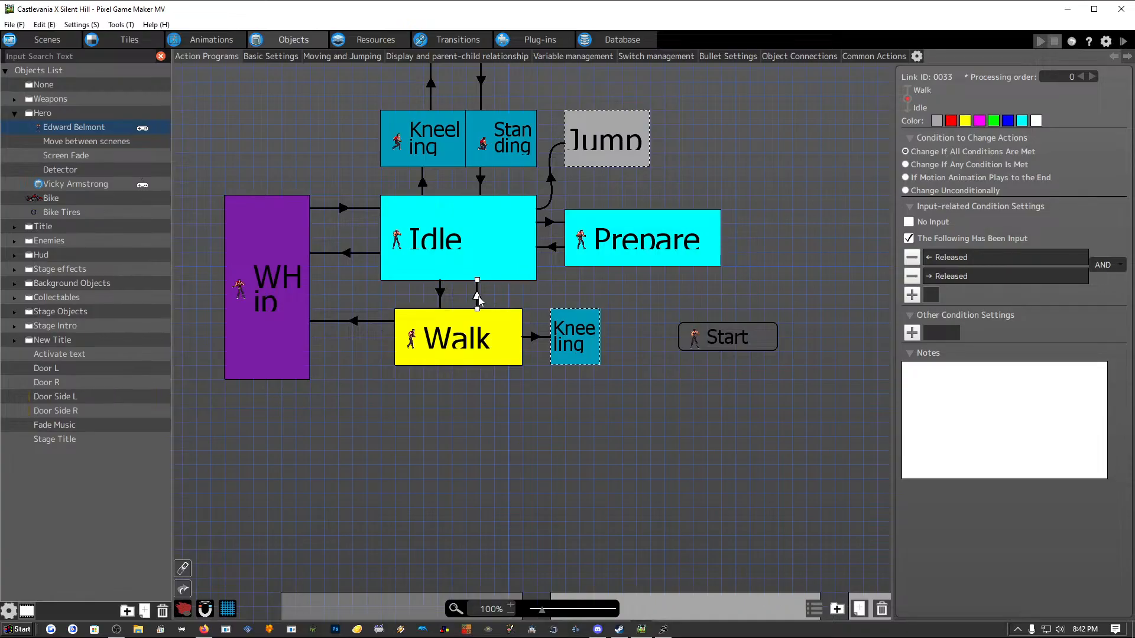
click(440, 294)
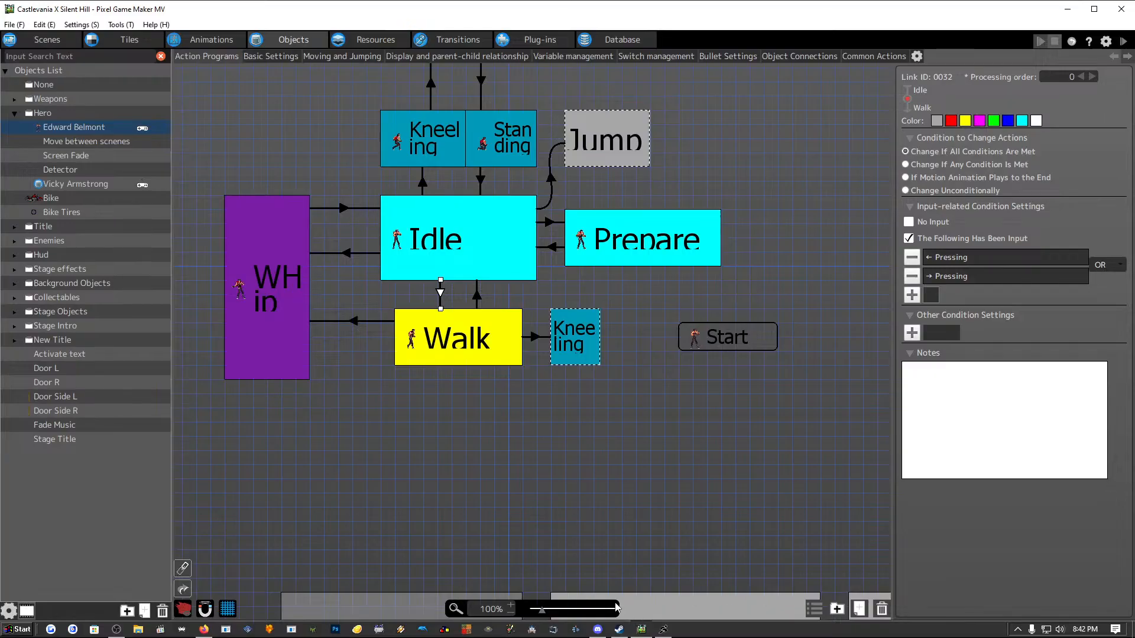
click(598, 630)
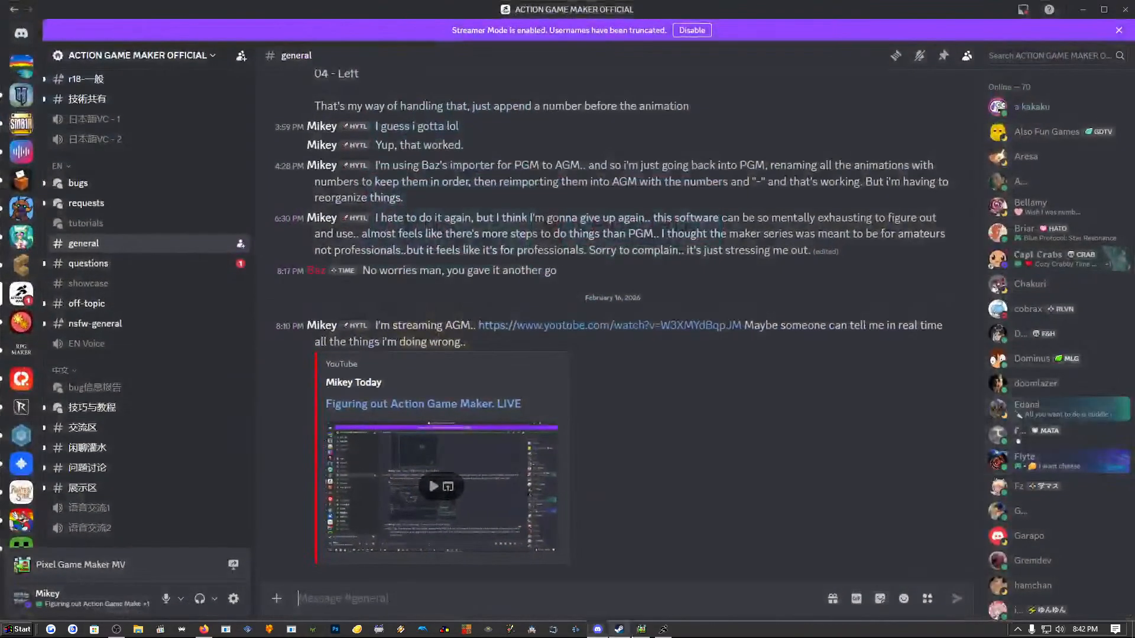
click(663, 630)
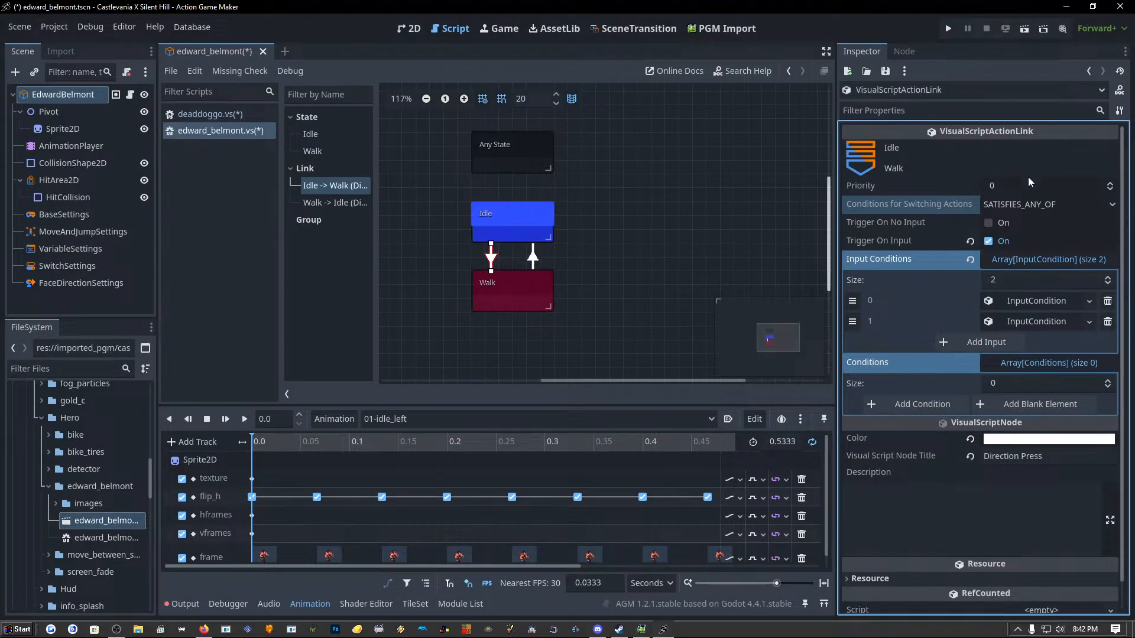
Try SATISFIES_ALL as the Idle-to-Walk link's switching condition, and restore SATISFIES_ANY_OF.
click(1033, 204)
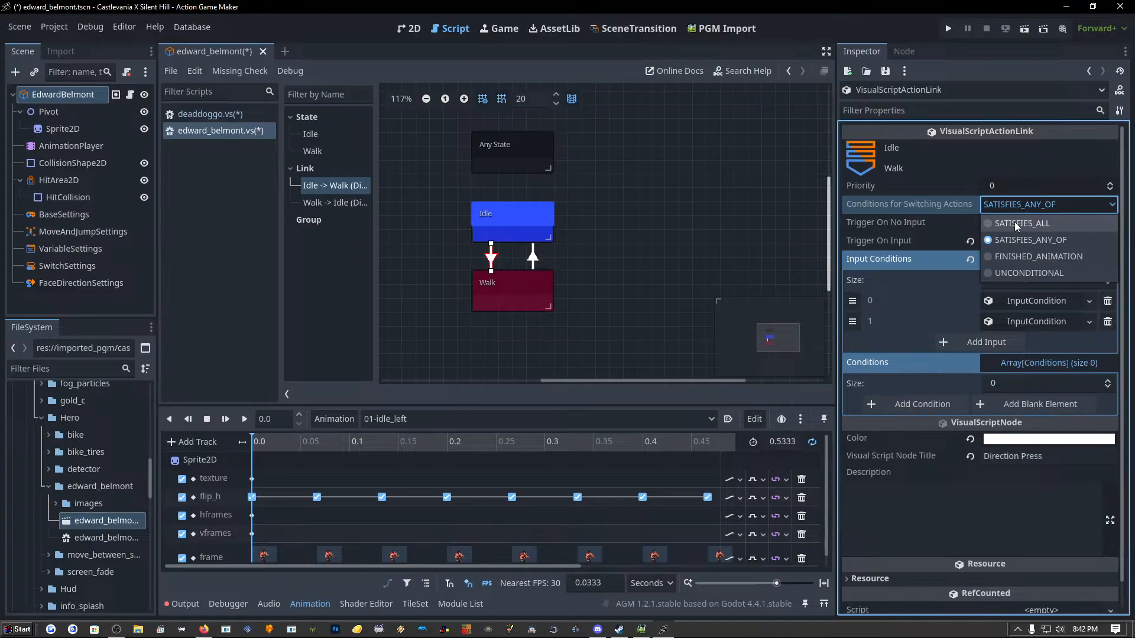
click(1014, 223)
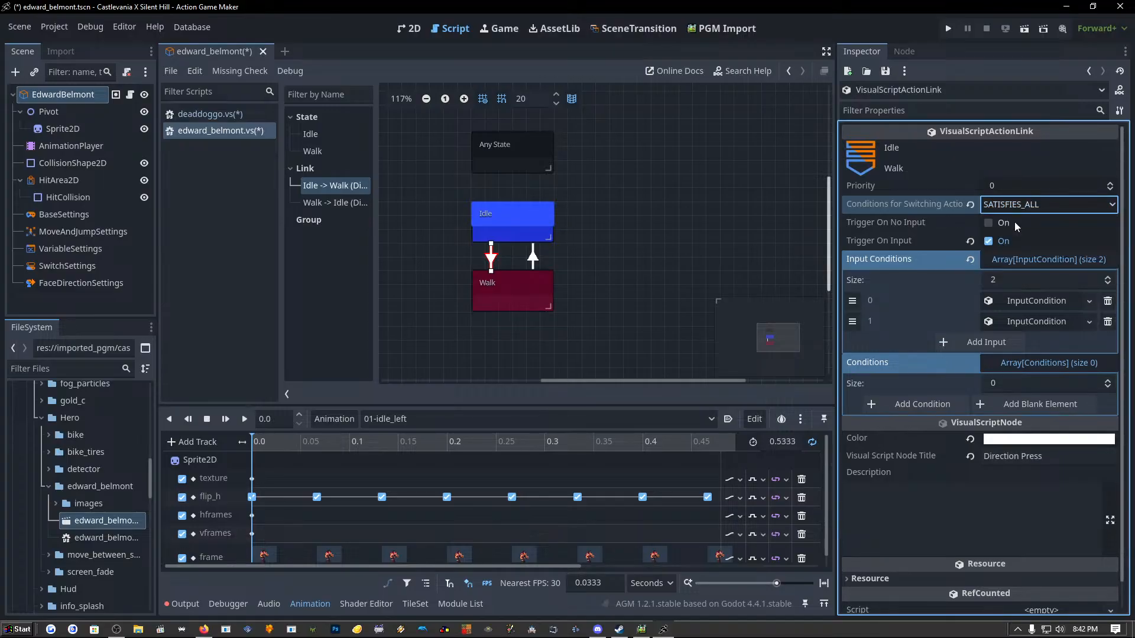
click(1022, 207)
click(1030, 239)
Recheck both original Idle/Walk links in Pixel Game Maker MV, and review the matching switching options back in Action Game Maker.
click(641, 629)
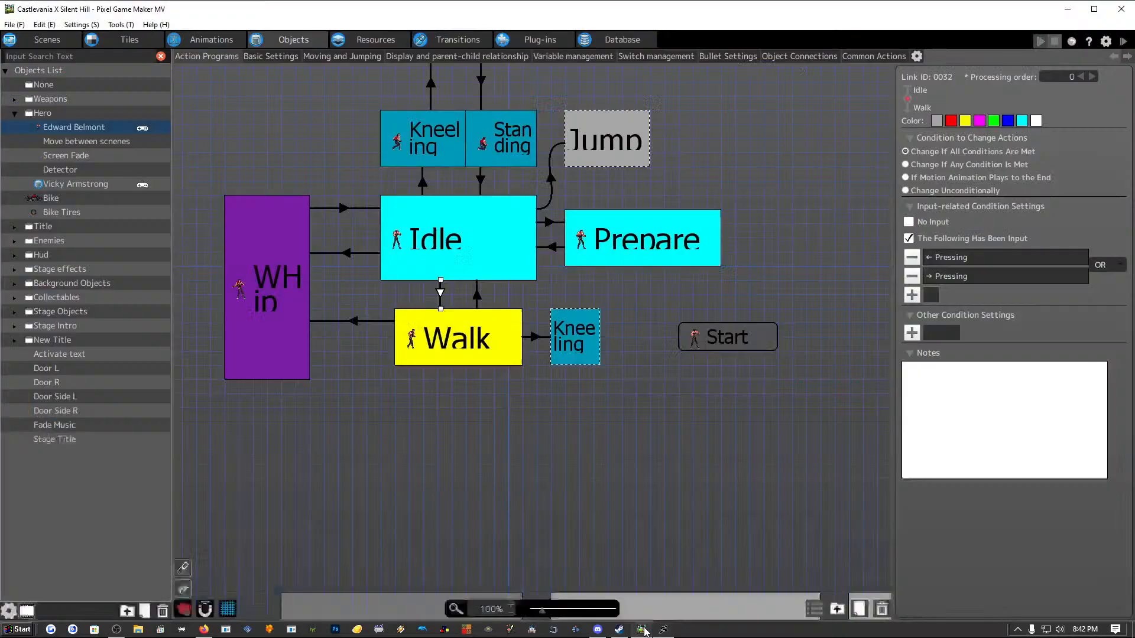
click(475, 301)
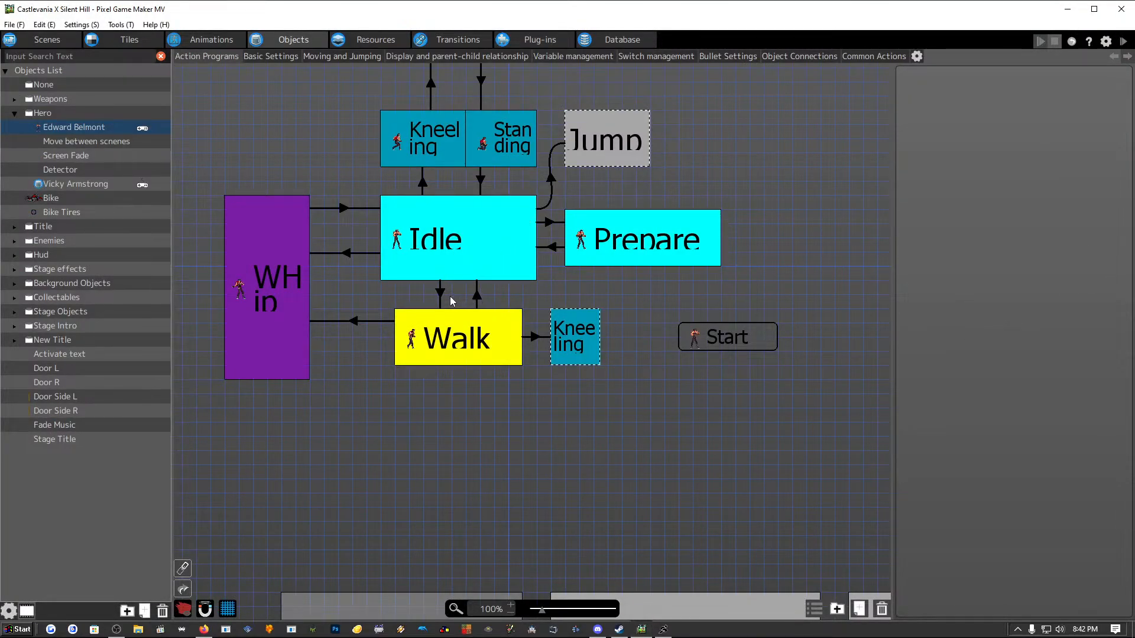
click(442, 298)
click(477, 299)
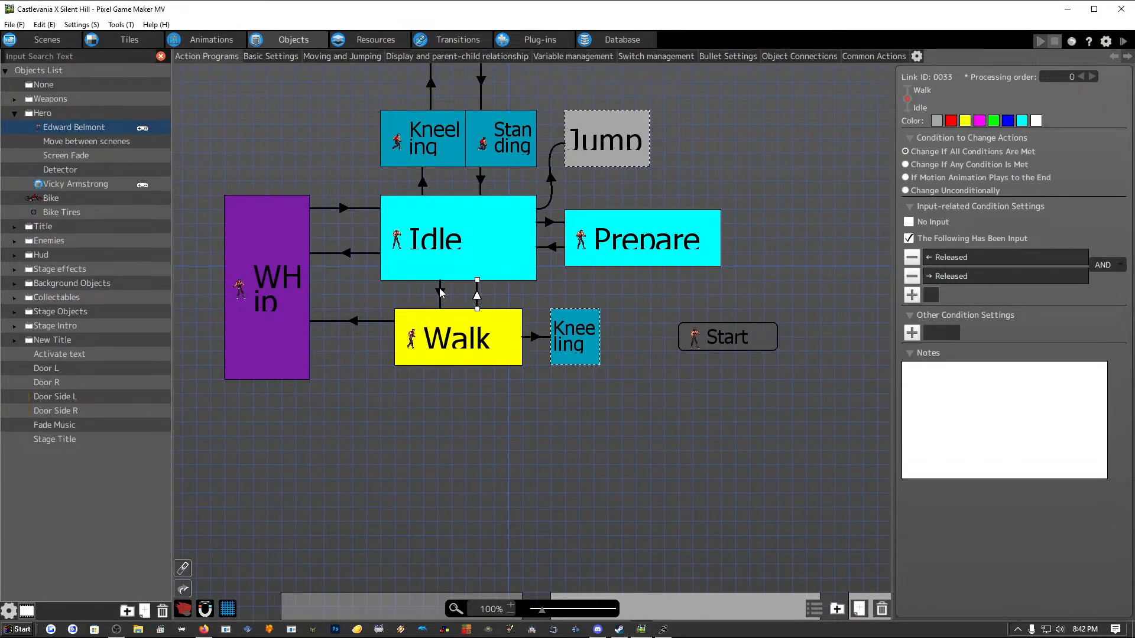
click(439, 289)
click(477, 299)
click(1066, 10)
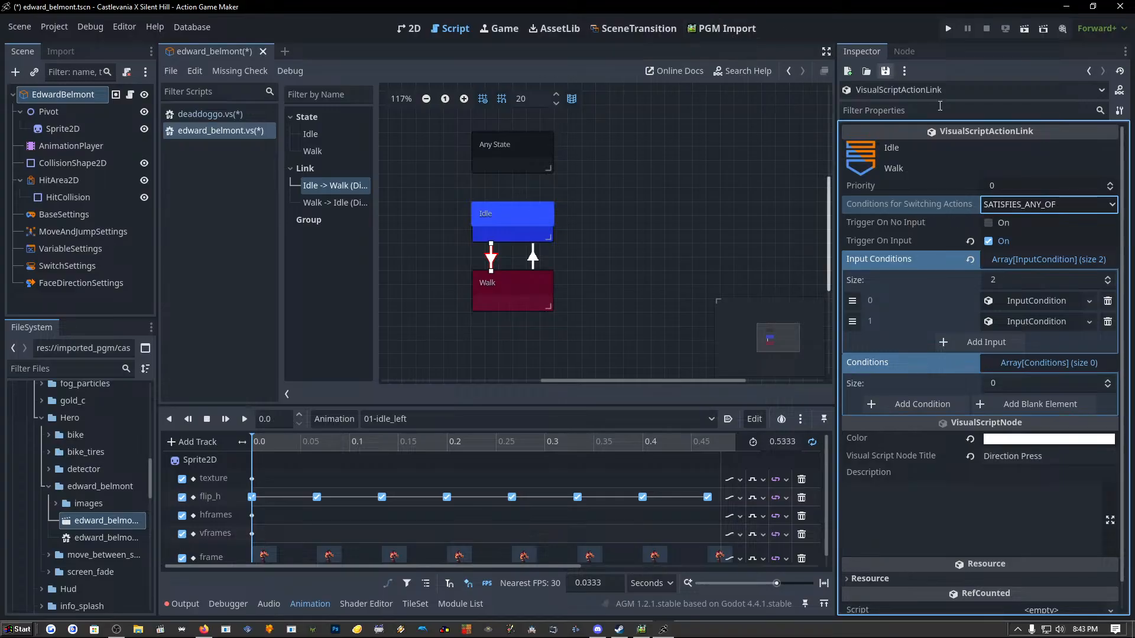
click(1030, 205)
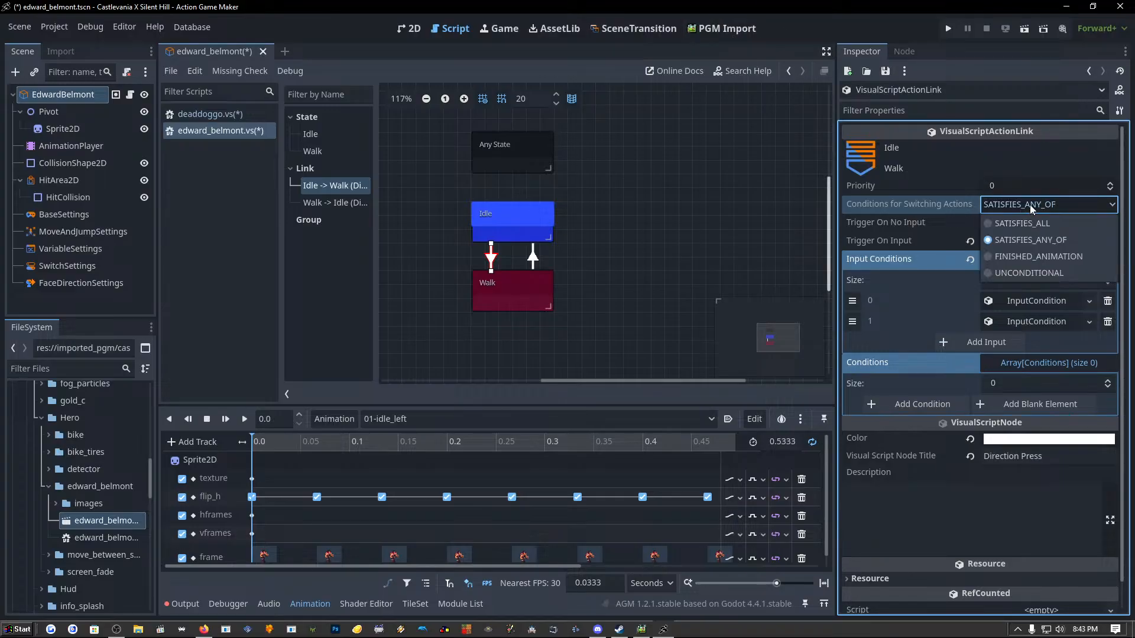
click(934, 188)
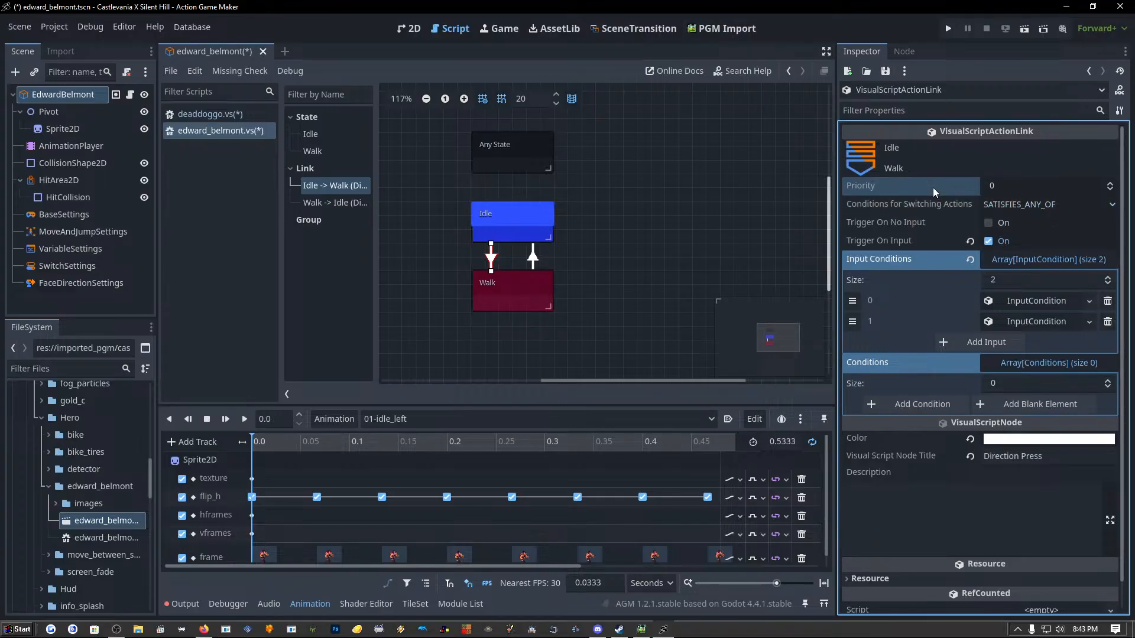
click(533, 260)
Color the Idle-to-Walk link pink with hex value fe408a.
click(489, 263)
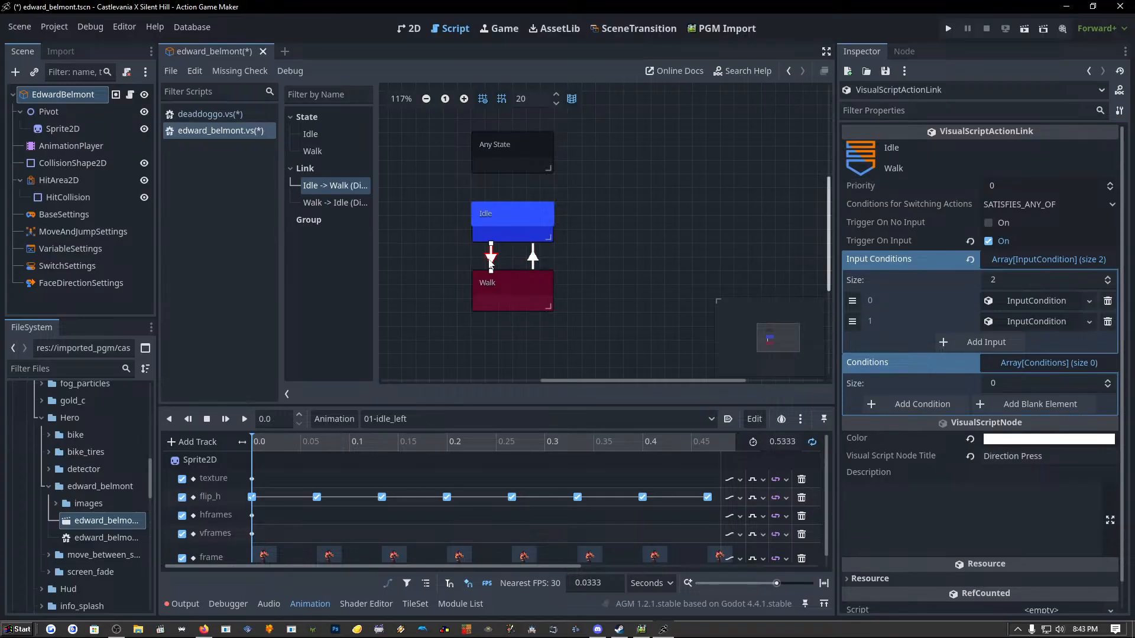
click(1042, 440)
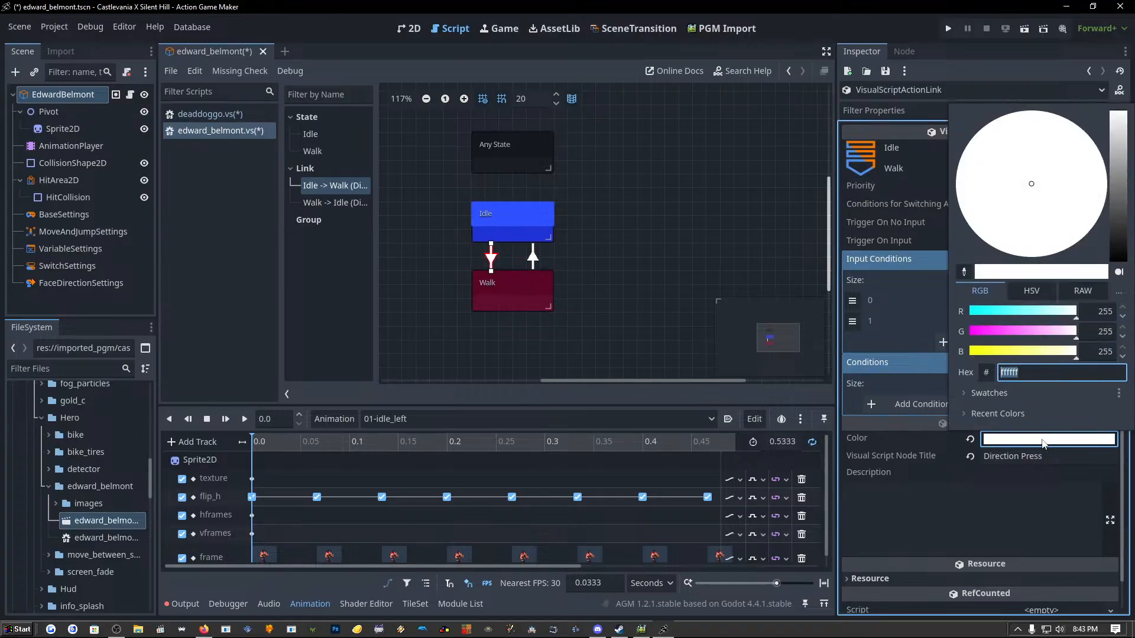
click(1043, 195)
drag(1031, 357, 983, 356)
drag(1058, 332, 968, 357)
mouse_move(1020, 317)
mouse_down()
mouse_move(1001, 317)
mouse_move(1032, 310)
mouse_up()
mouse_move(1111, 197)
mouse_down()
mouse_move(1102, 222)
mouse_move(1112, 168)
mouse_move(1104, 200)
mouse_move(1107, 188)
mouse_up()
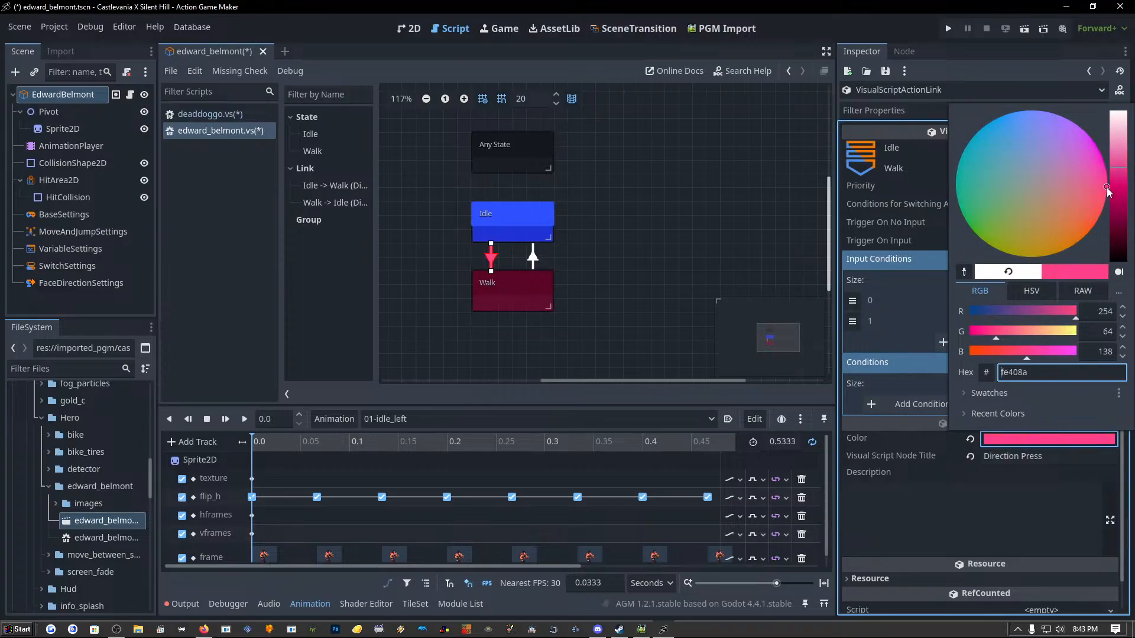
Copy the Idle-to-Walk link's hex color fe408a and apply it to the Walk-to-Idle link.
drag(1066, 370, 987, 373)
click(534, 258)
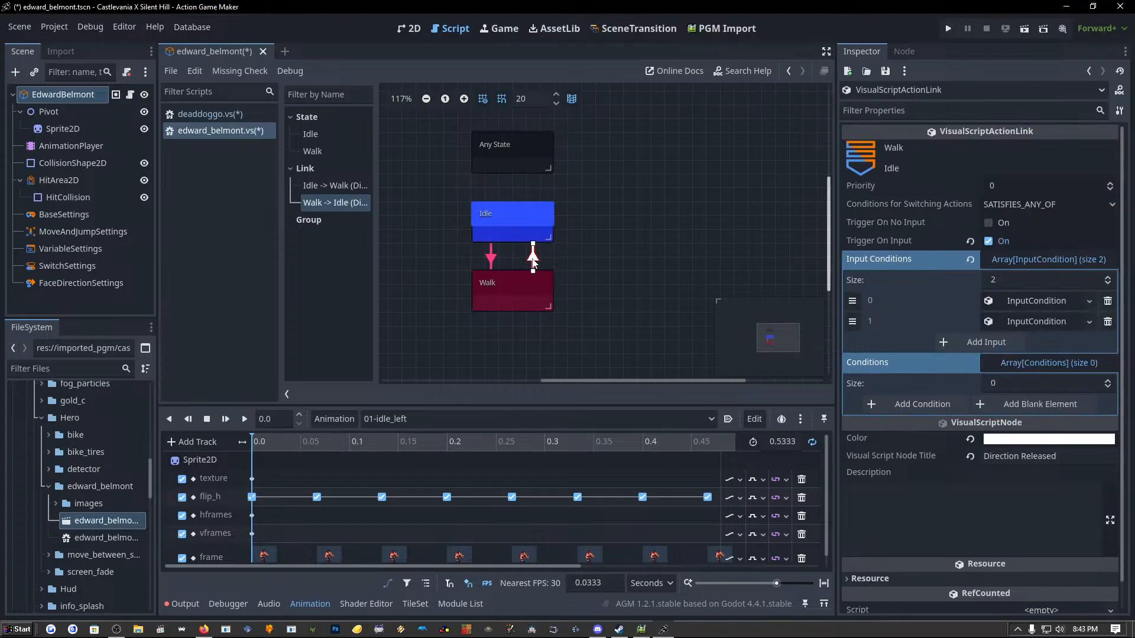
click(1032, 440)
text(fe408a)
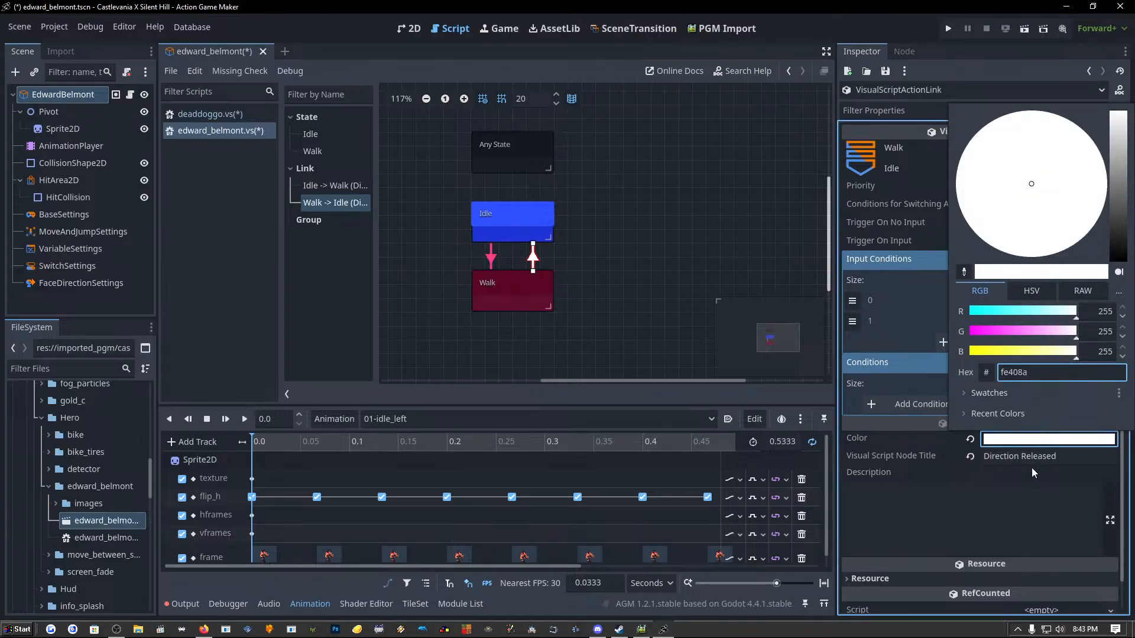
click(926, 308)
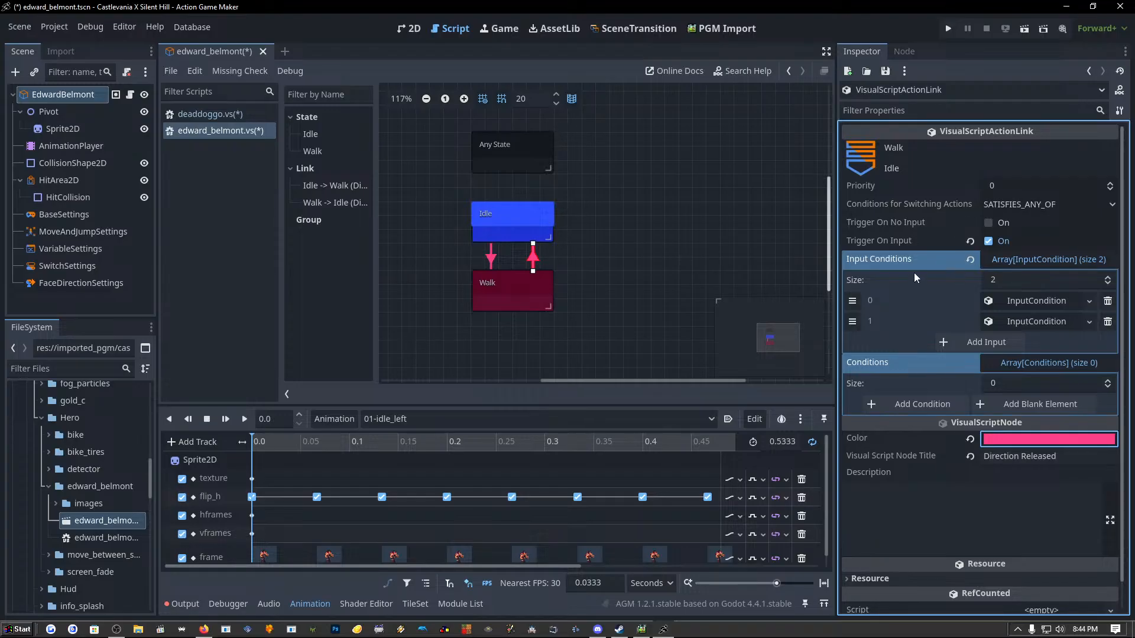
Set the Walk-to-Idle link's condition for switching actions to SATISFIES_ALL.
click(1002, 205)
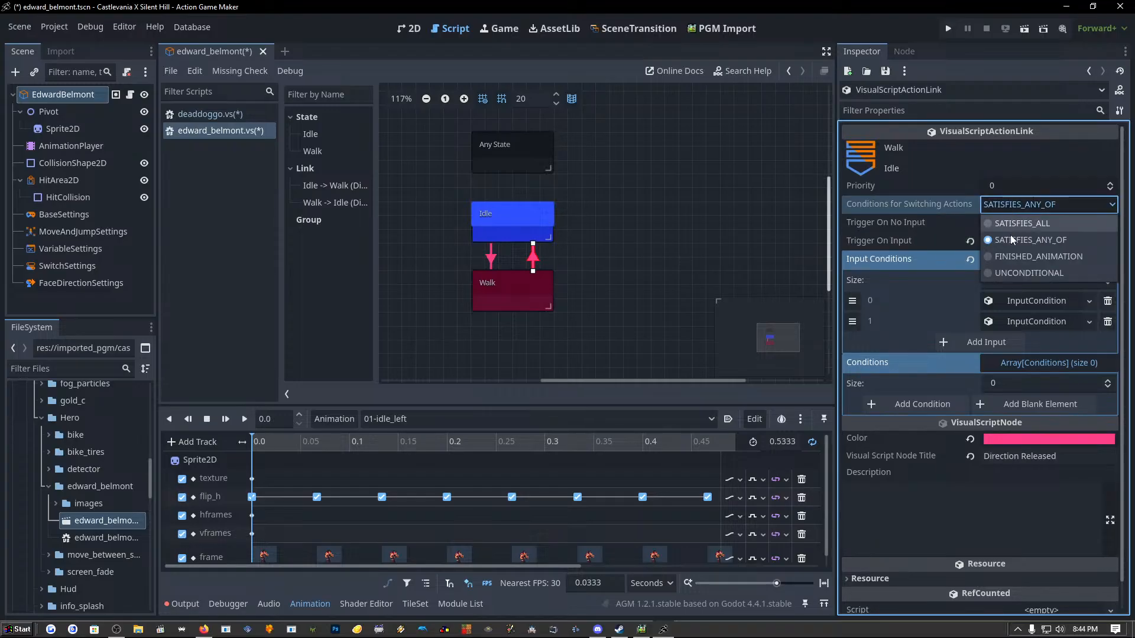
click(1002, 223)
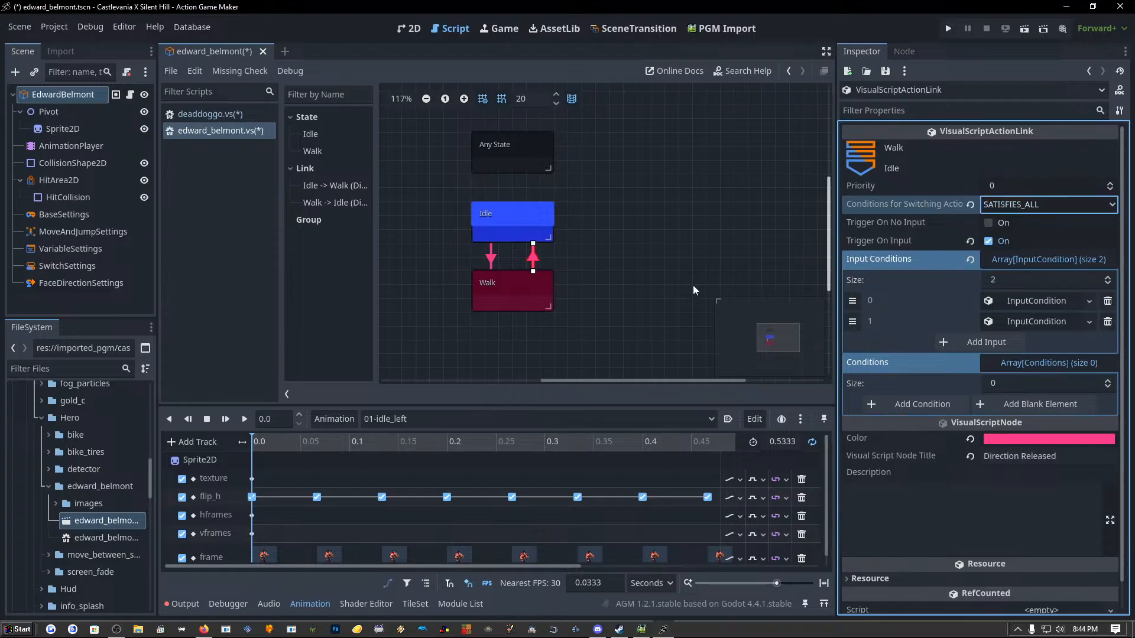
Set the Idle-to-Walk link's condition for switching actions to SATISFIES_ALL.
click(492, 265)
click(1033, 210)
click(1020, 222)
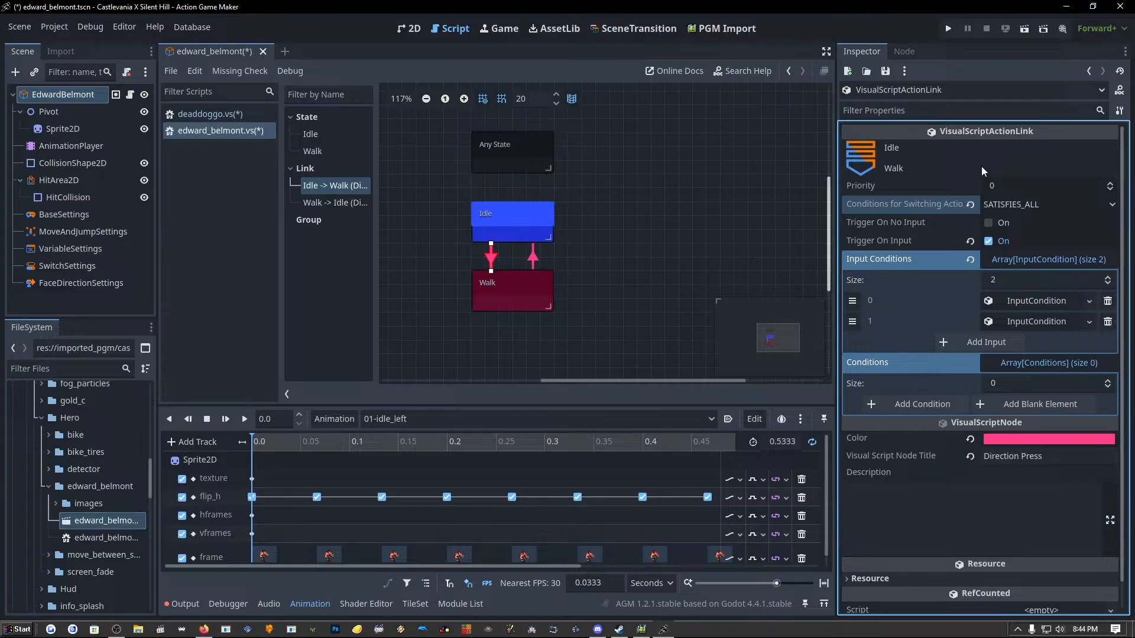
Save the Idle-to-Walk link's pink color fe408a as a reusable swatch.
click(1079, 436)
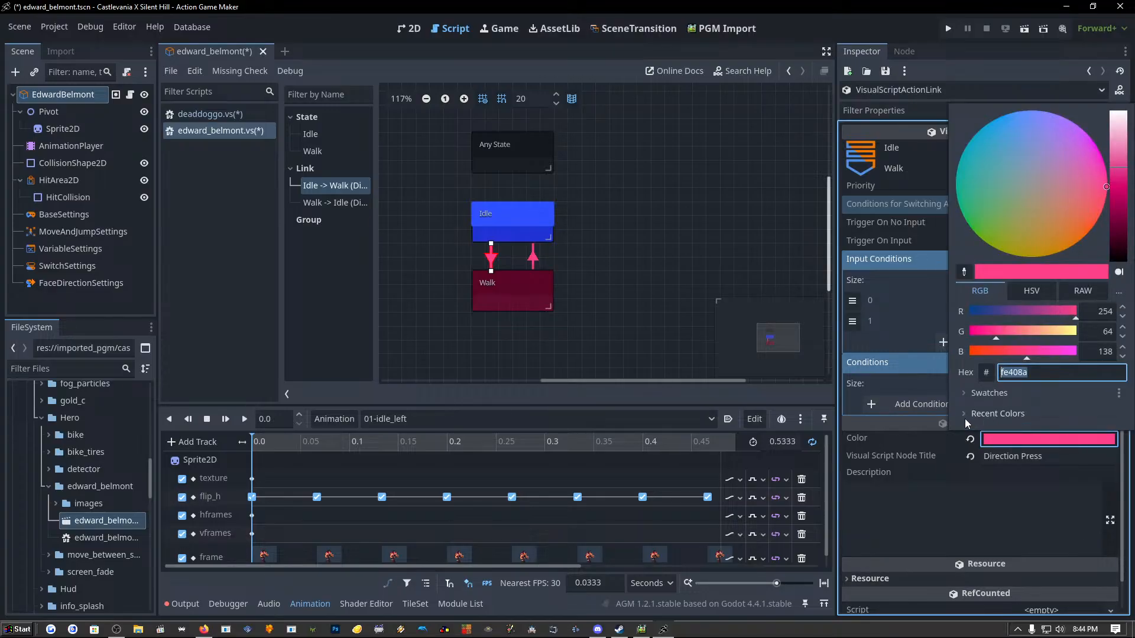
click(966, 423)
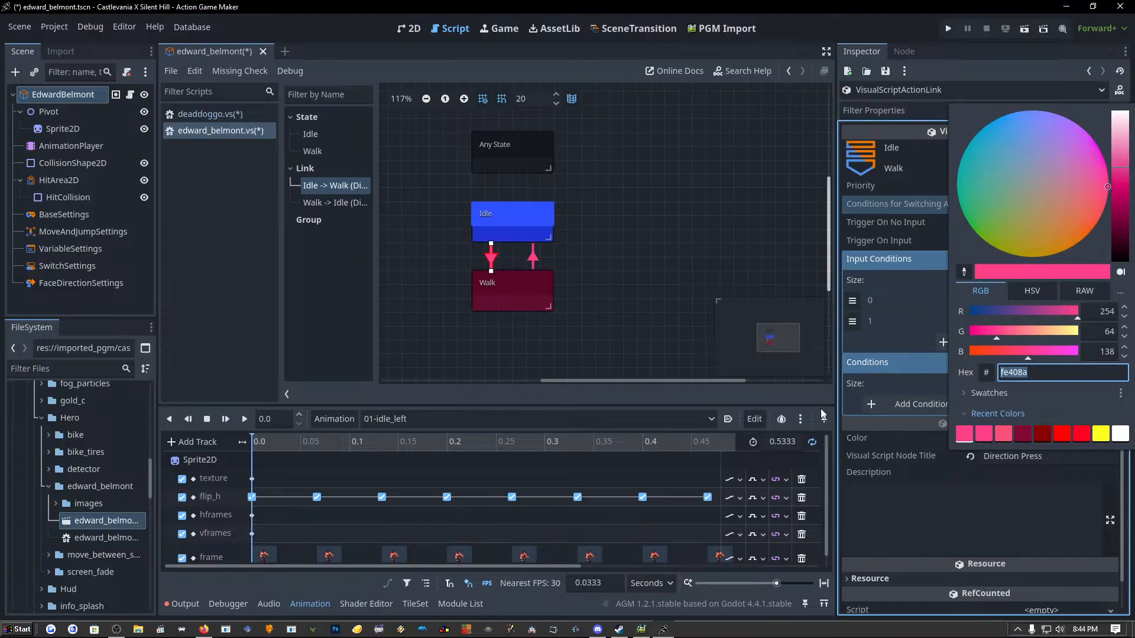
click(874, 361)
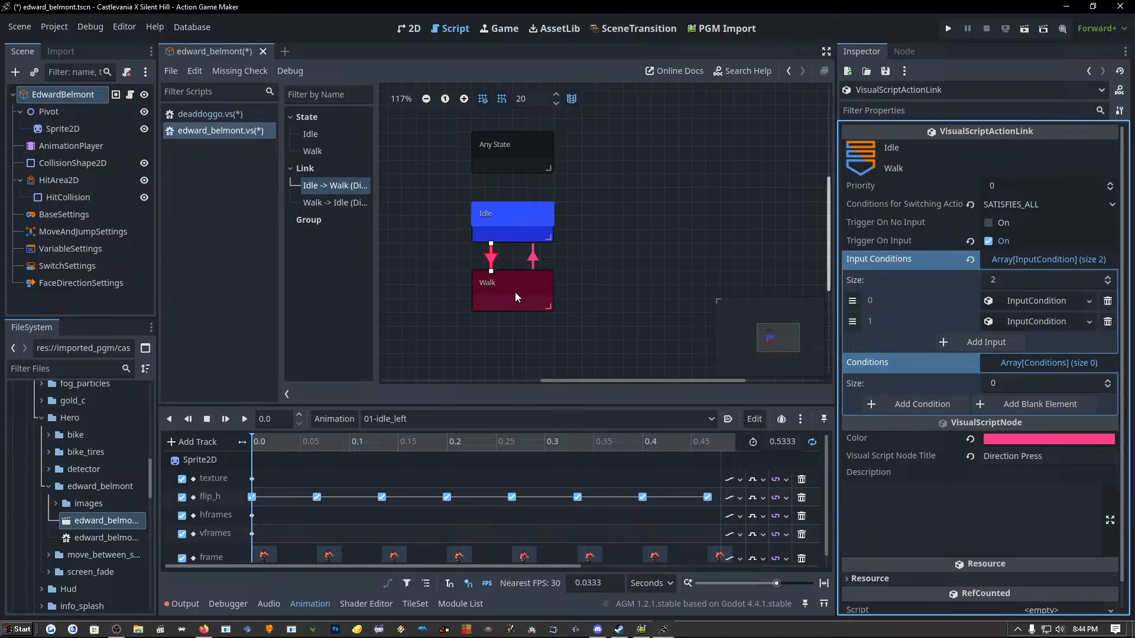
click(1063, 437)
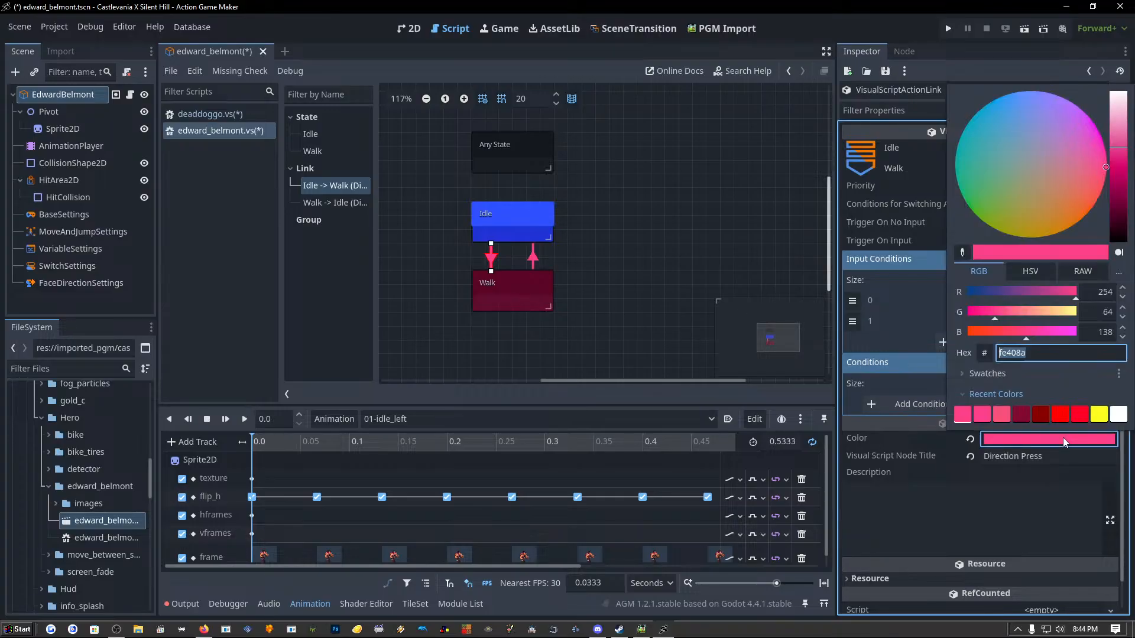
click(963, 374)
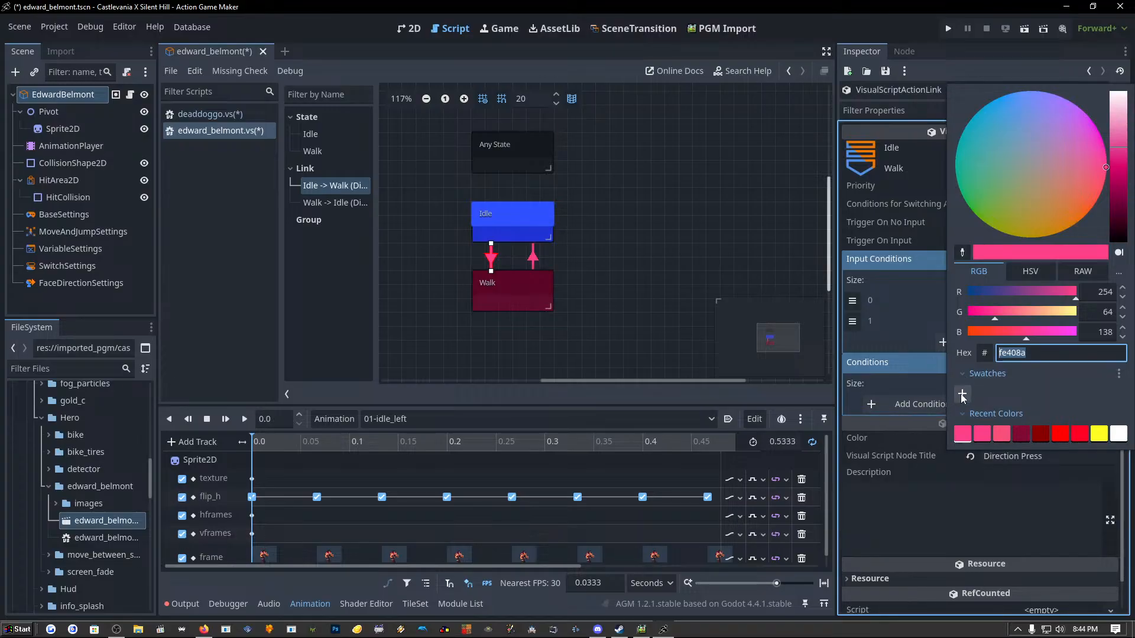
click(961, 394)
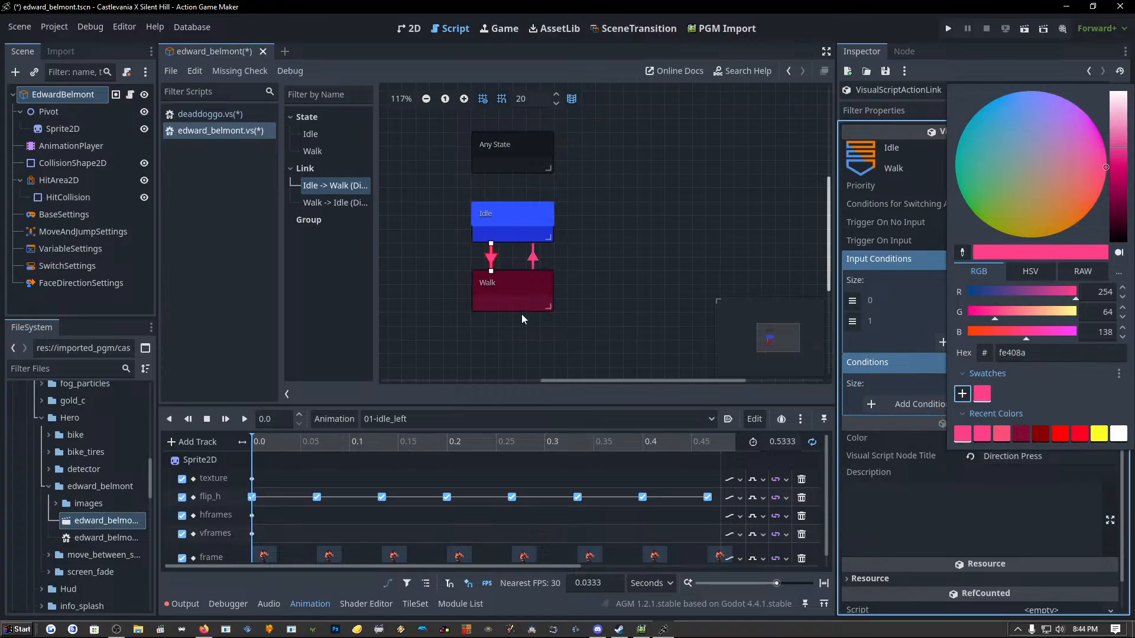
Add the Walk state's dark red color 720831 to the saved swatches.
click(516, 285)
scroll(1085, 495, down, 5)
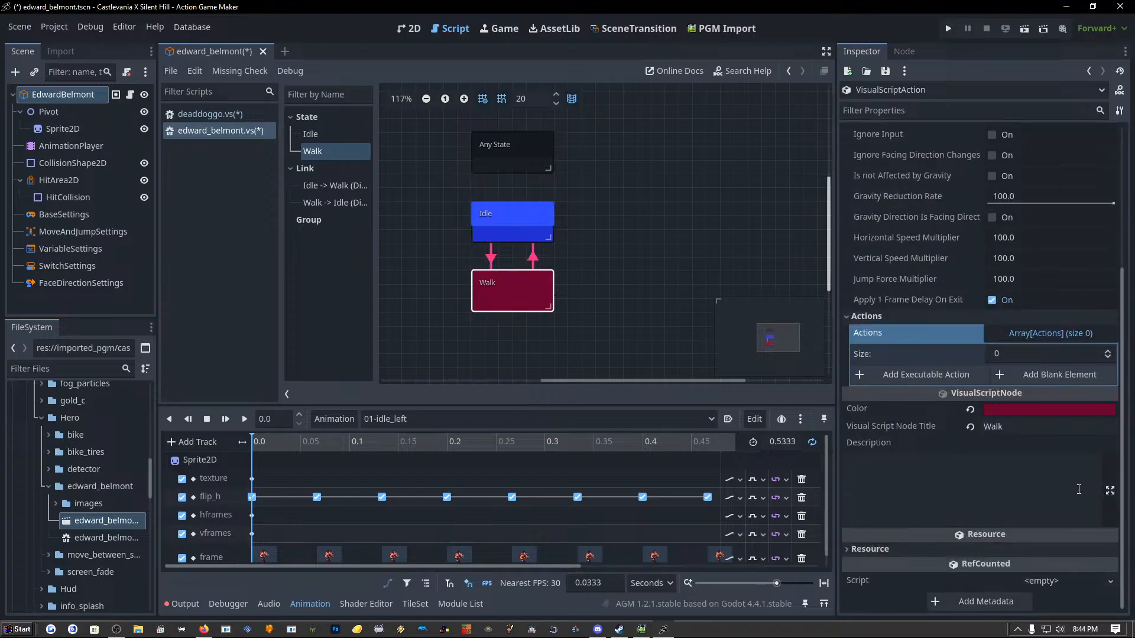
click(1011, 411)
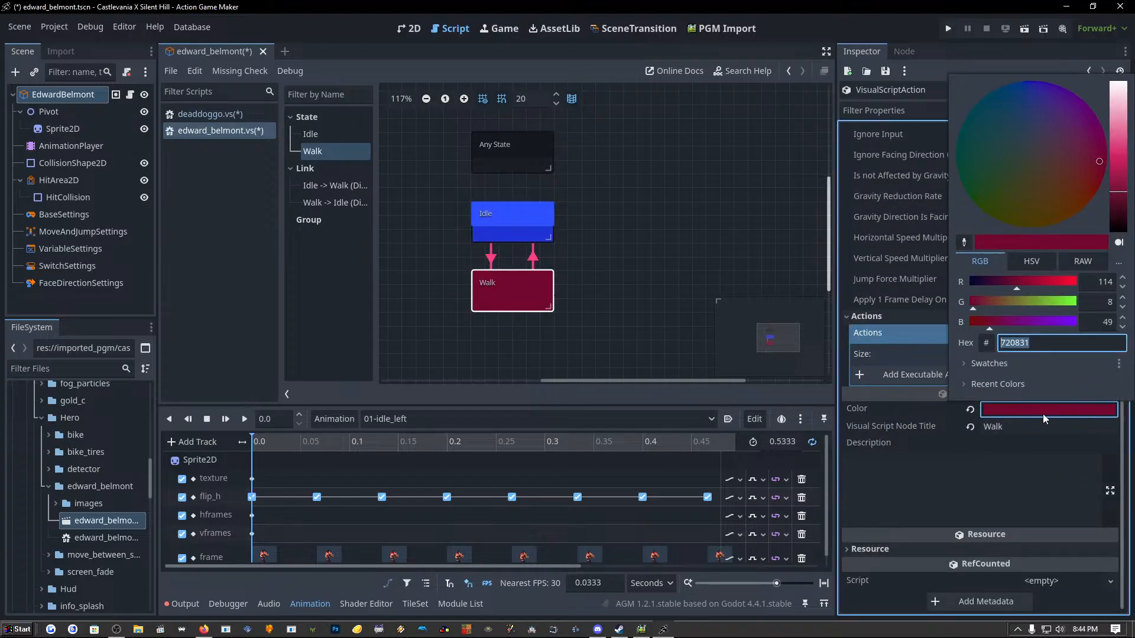
click(963, 364)
click(964, 383)
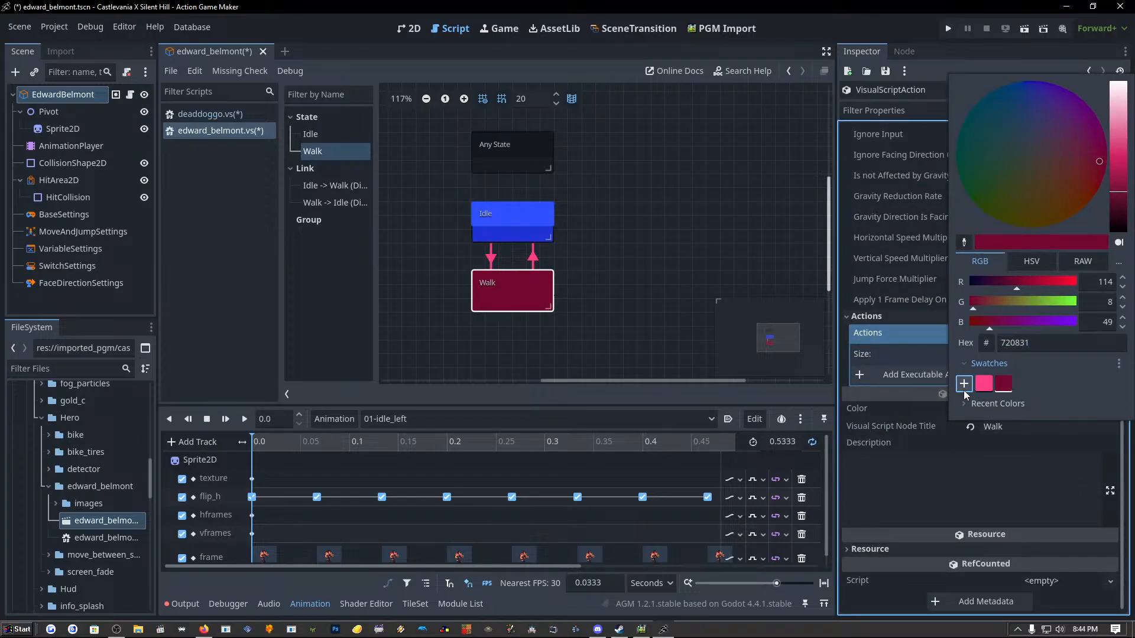
Add the Idle state's blue color 1f36ff to the saved swatches and close the color picker.
click(496, 219)
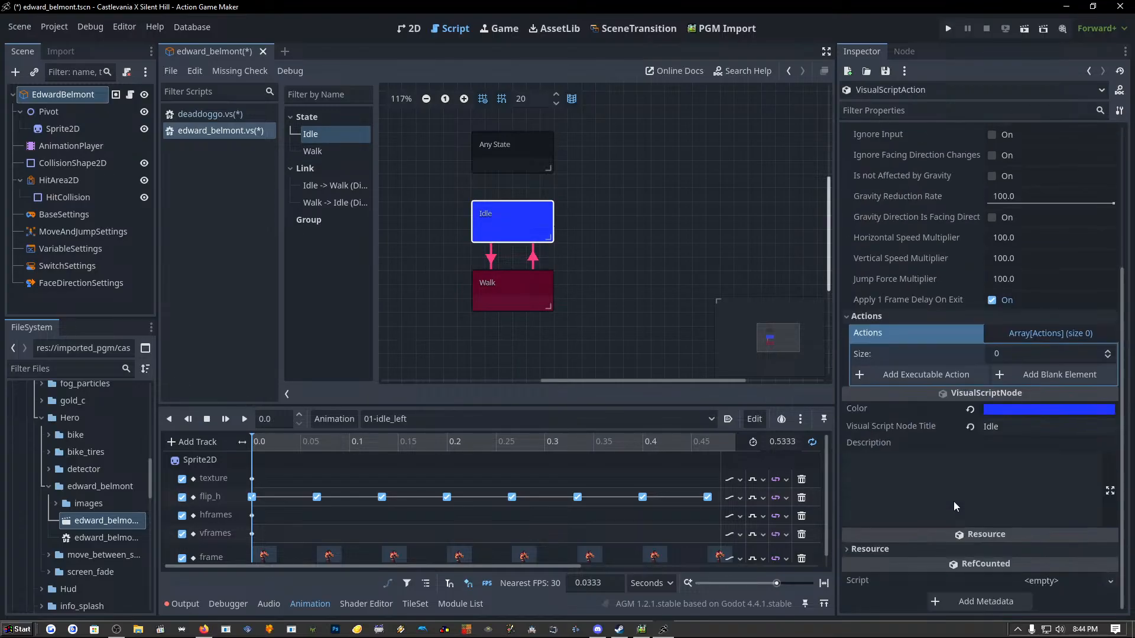
click(1017, 406)
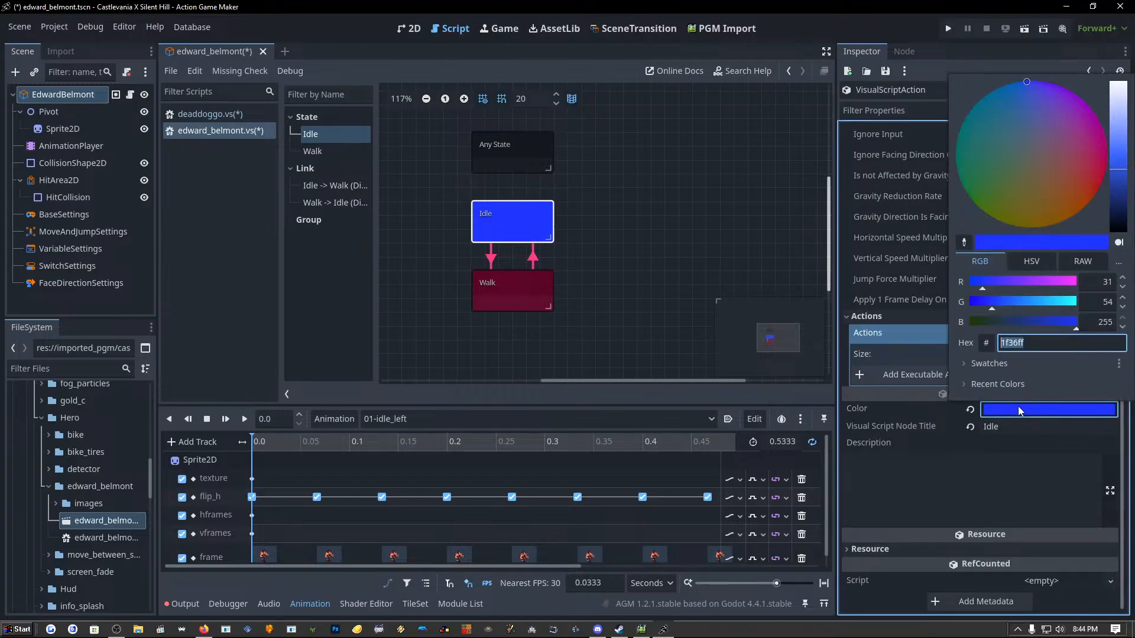
click(995, 361)
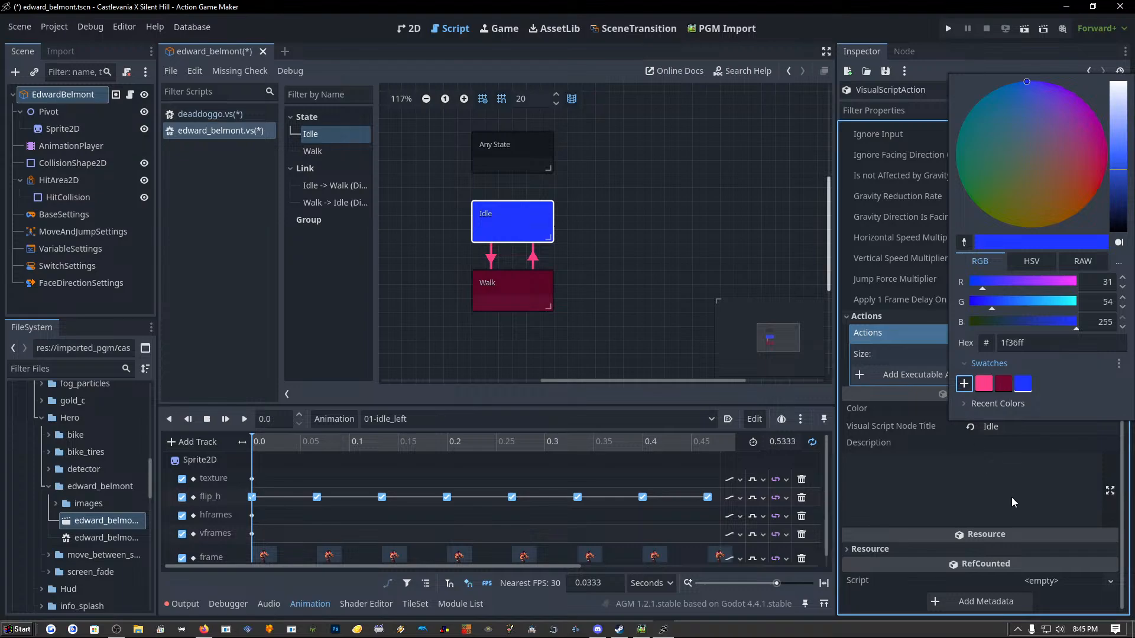
click(899, 400)
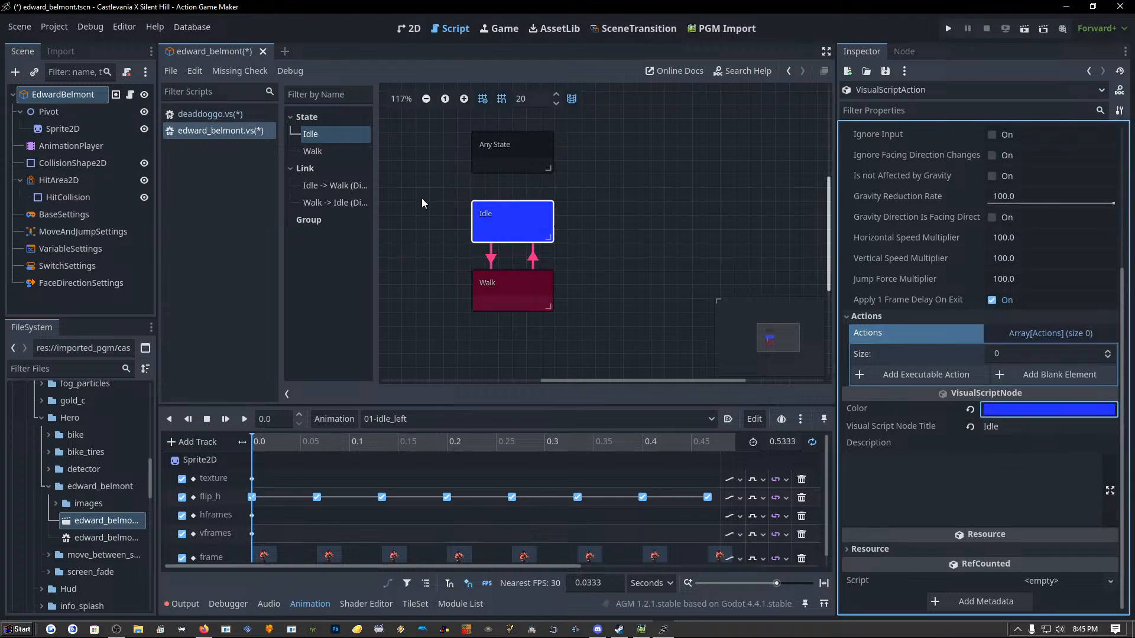
Review the properties of the Walk state and of both links between Idle and Walk.
click(512, 293)
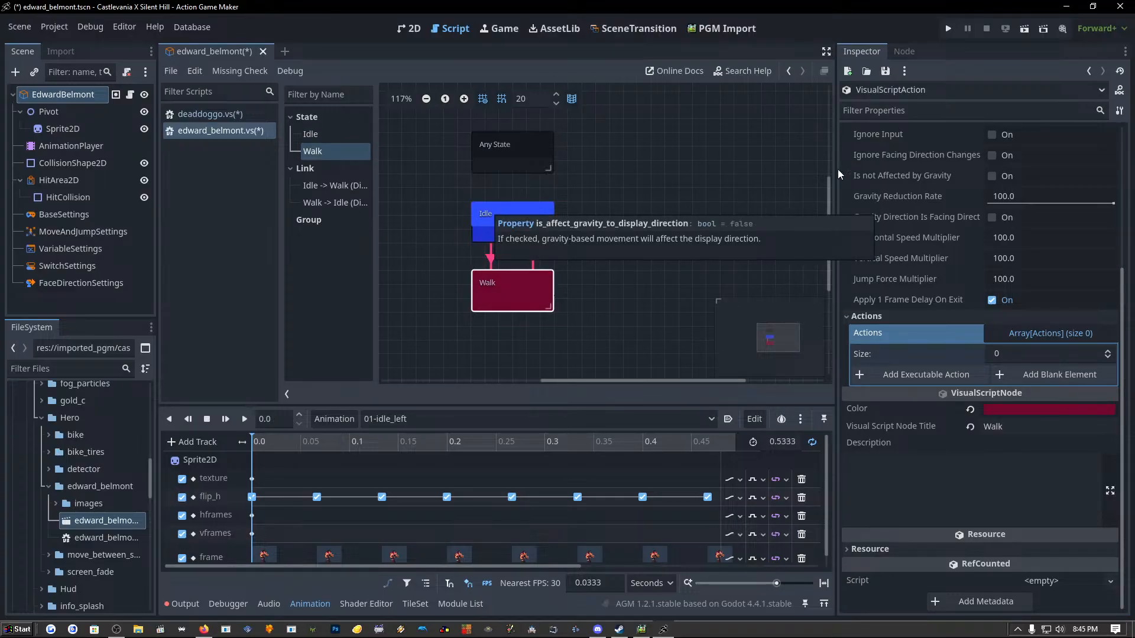
click(491, 256)
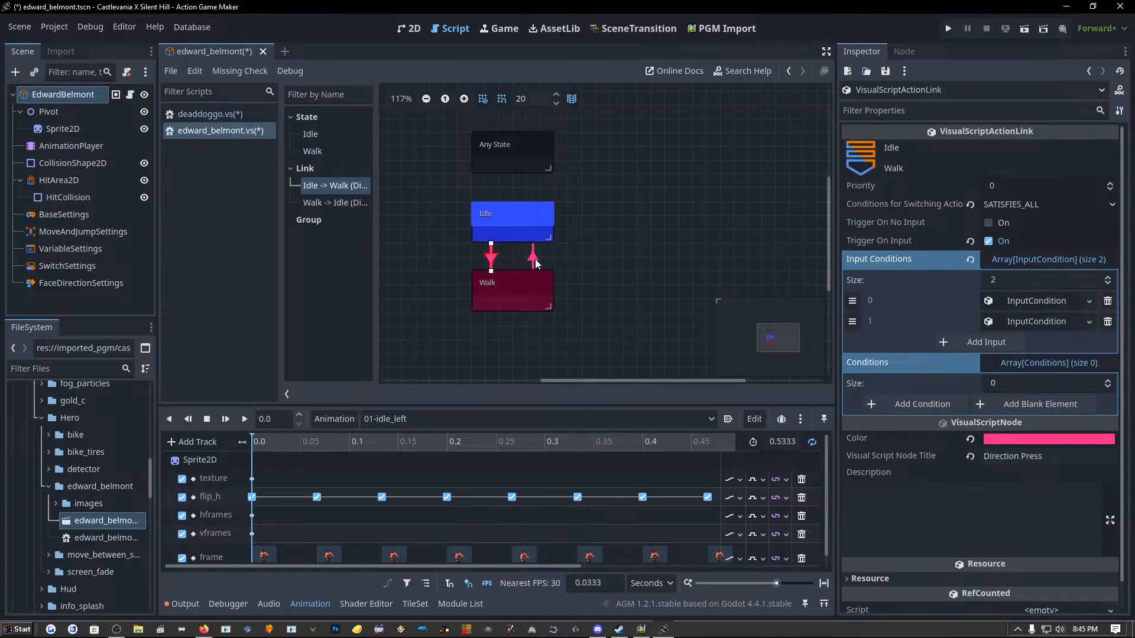
click(533, 260)
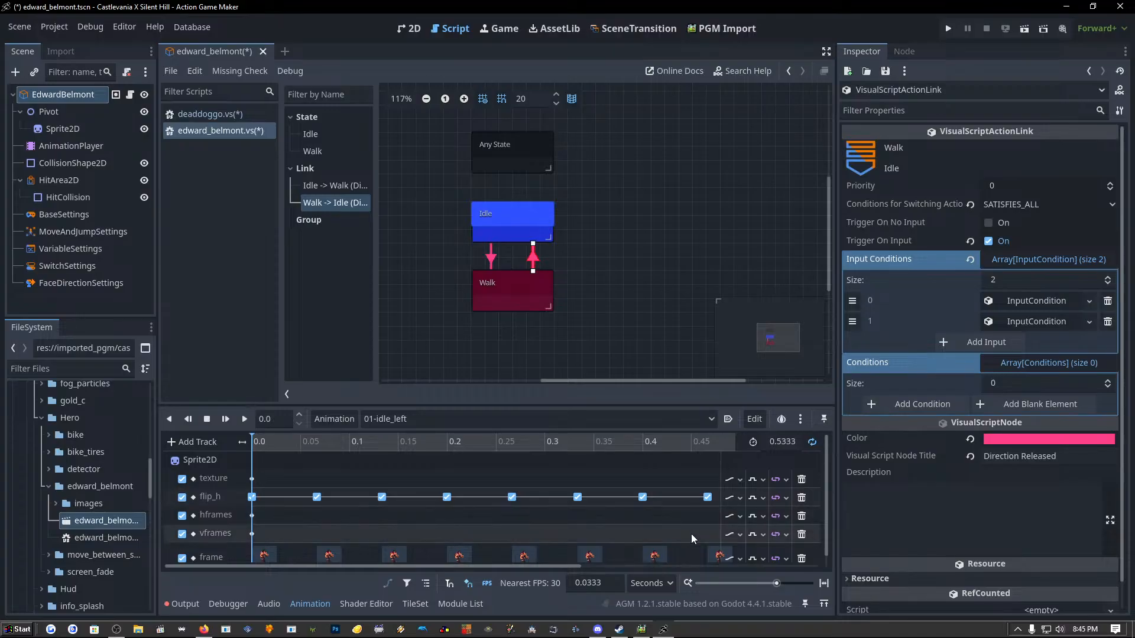
Switch to Pixel Game Maker MV and inspect the original Walk action's runtime settings, including its Change Switch/Variable action, alongside the Idle action.
click(640, 632)
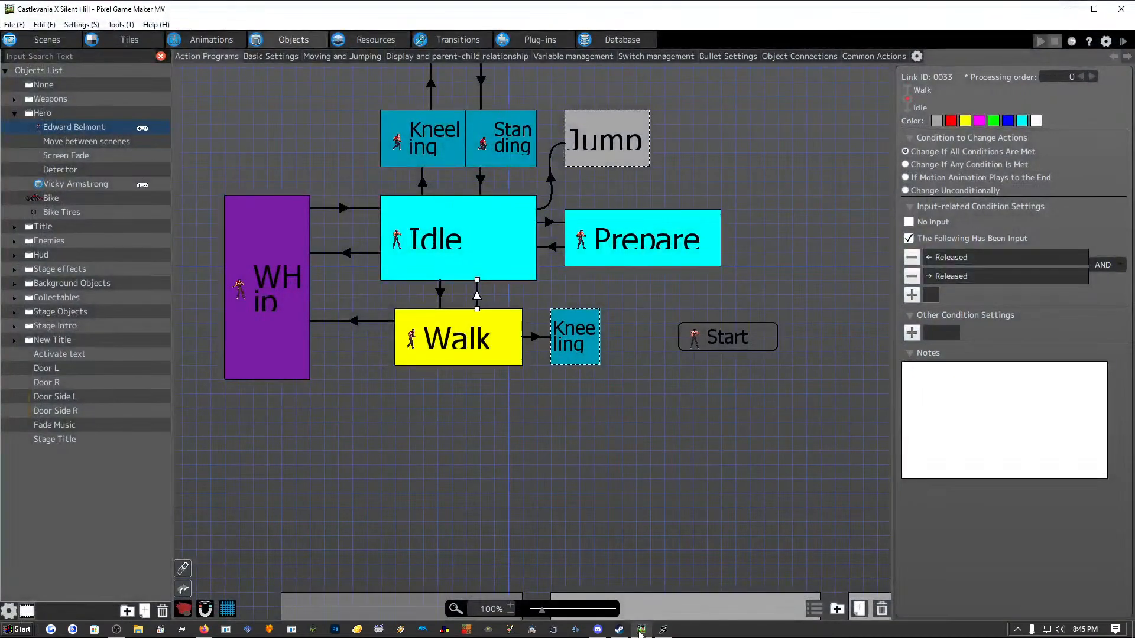
click(477, 342)
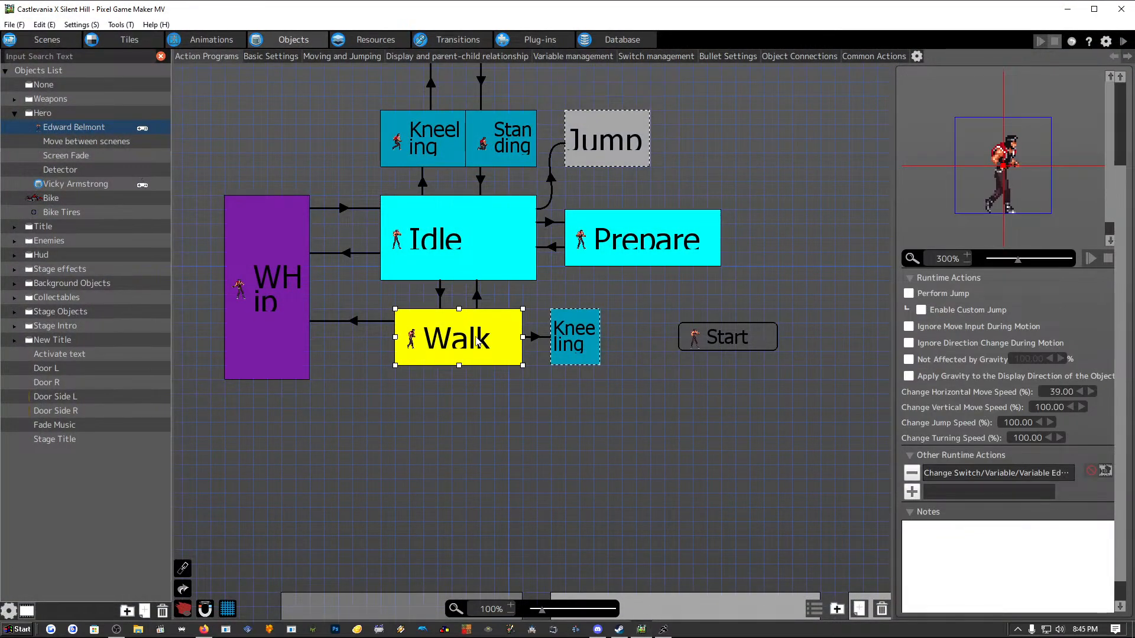
double_click(1030, 473)
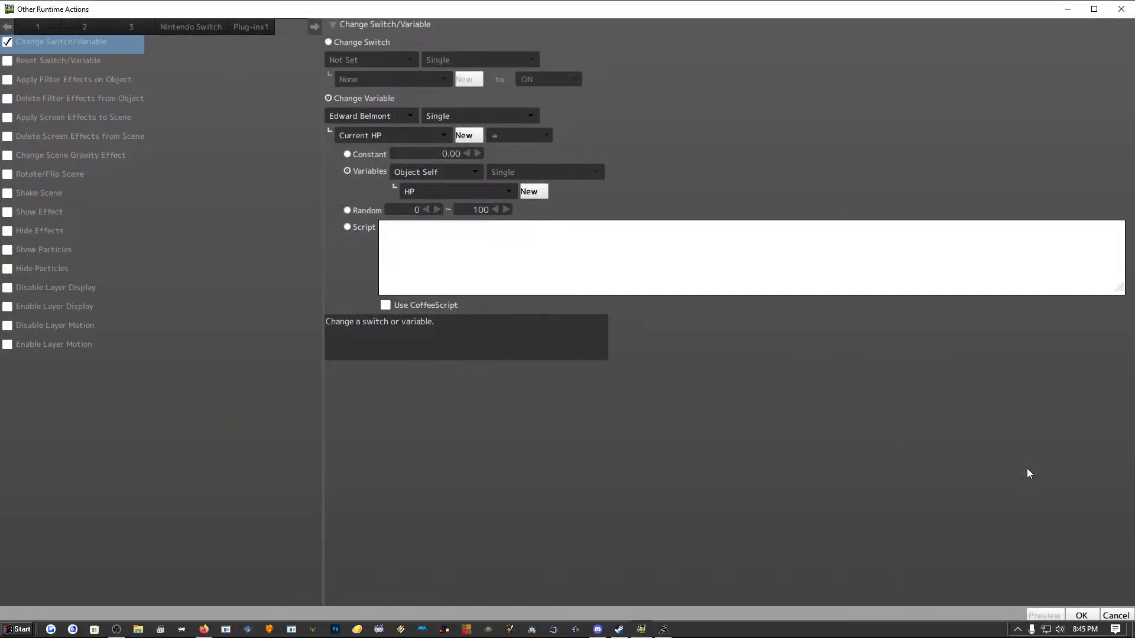
click(1120, 9)
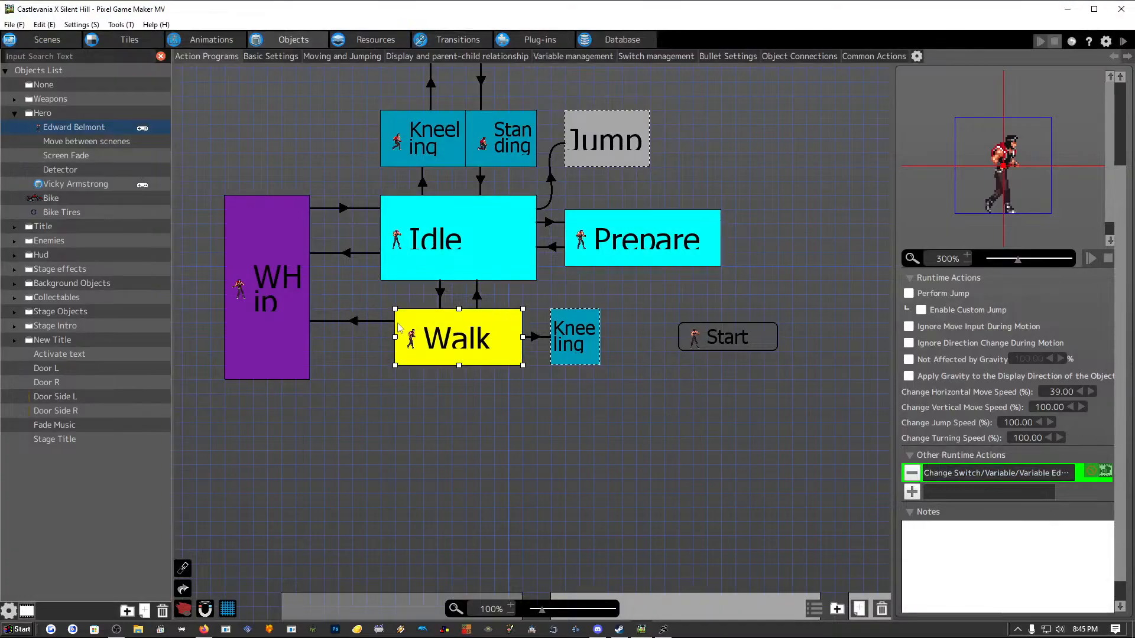
click(476, 211)
click(448, 344)
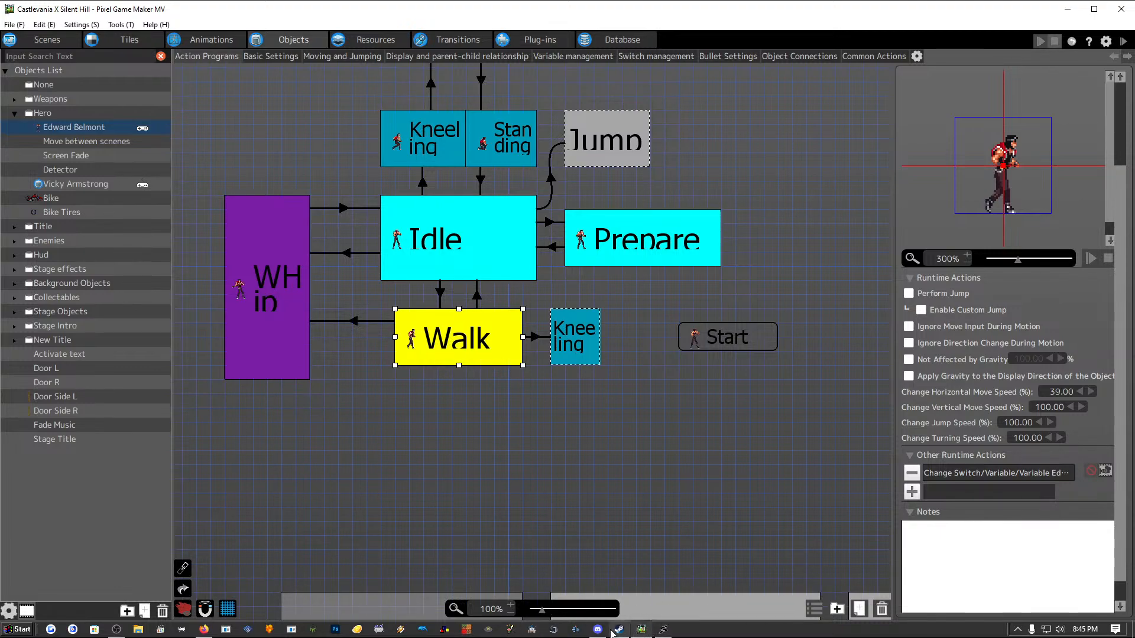
click(643, 630)
click(643, 630)
click(601, 145)
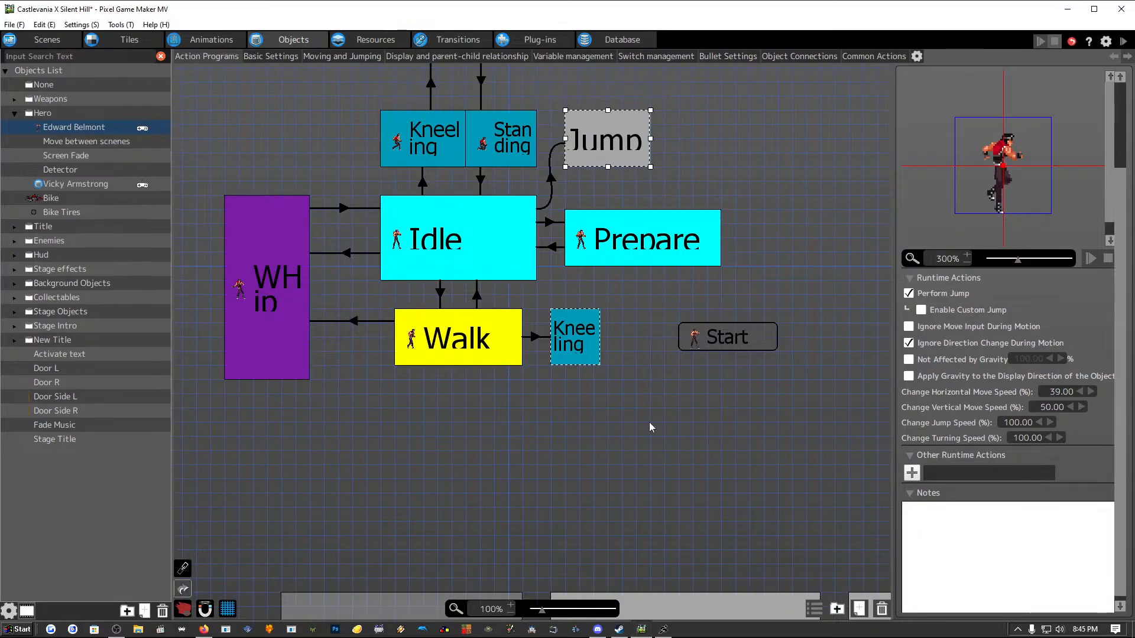
scroll(526, 352, down, 1)
scroll(524, 347, down, 2)
ctrl+scroll(524, 346, down, 3)
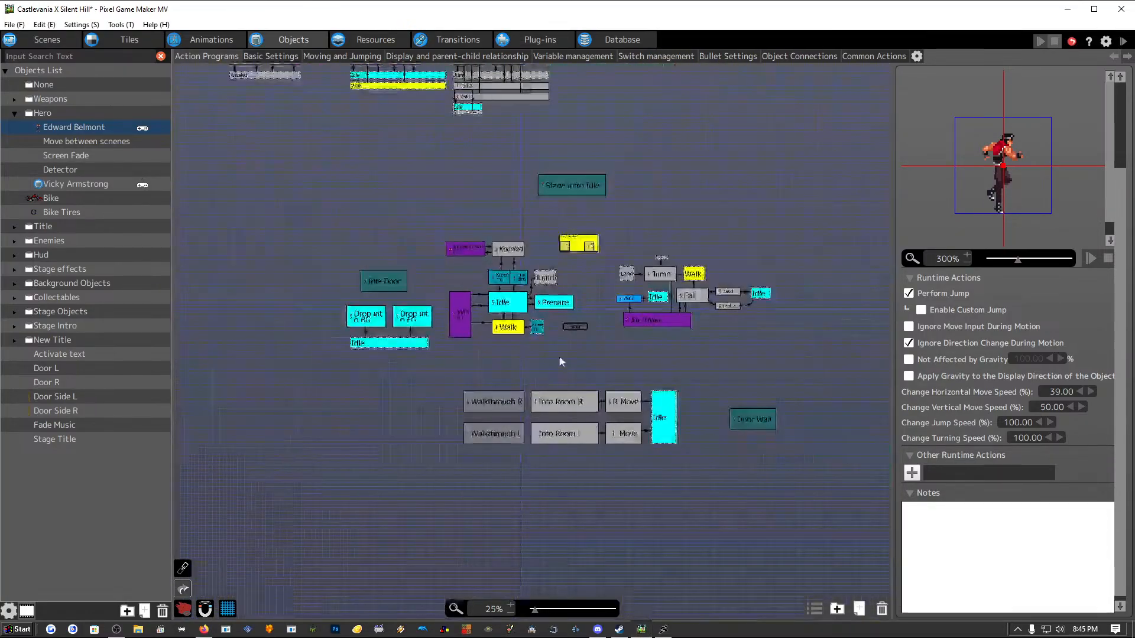
ctrl+scroll(576, 299, up, 1)
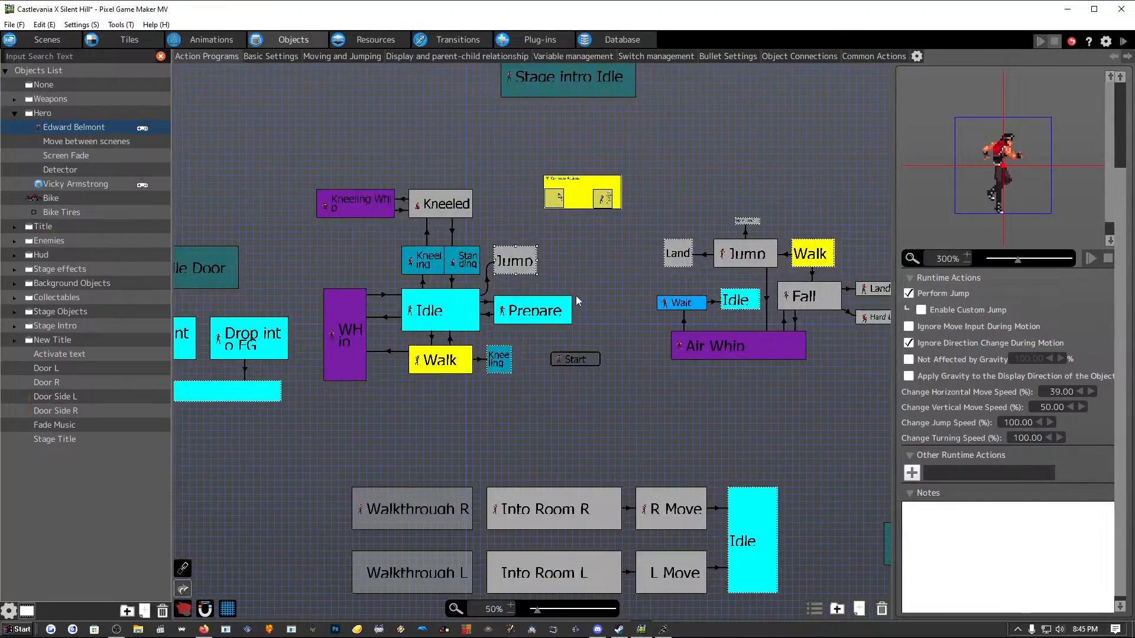
scroll(579, 300, down, 1)
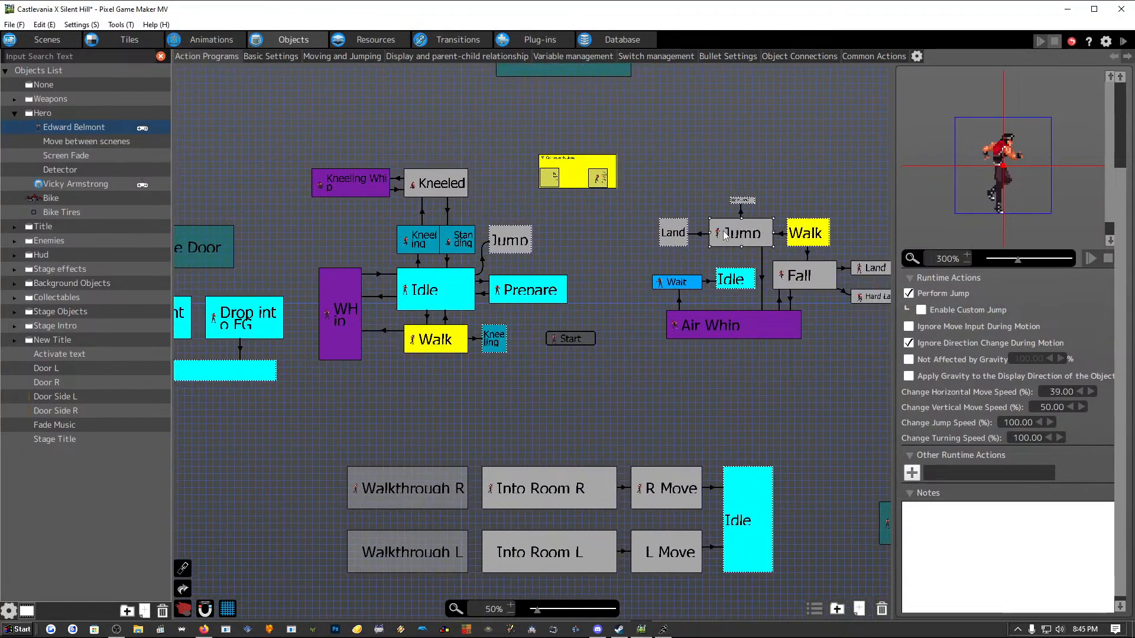
middle_drag(686, 381, 797, 368)
middle_drag(610, 374, 491, 368)
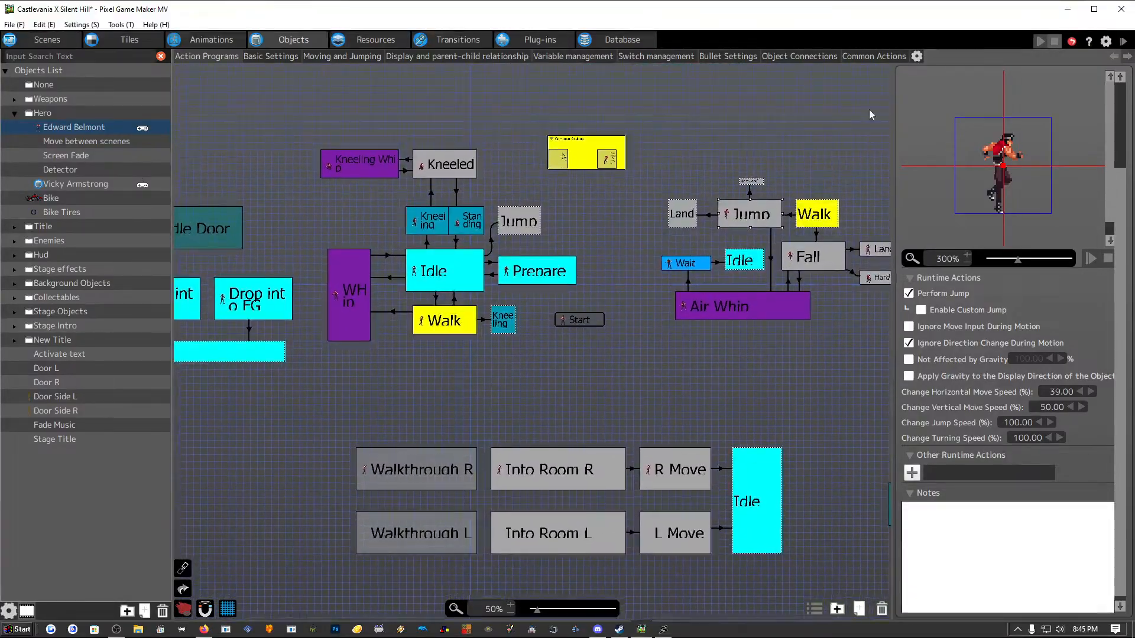
Return to Action Game Maker, collapse the Hero and objects folders, and open start.tscn from the scenes folder in the 2D view.
click(1069, 9)
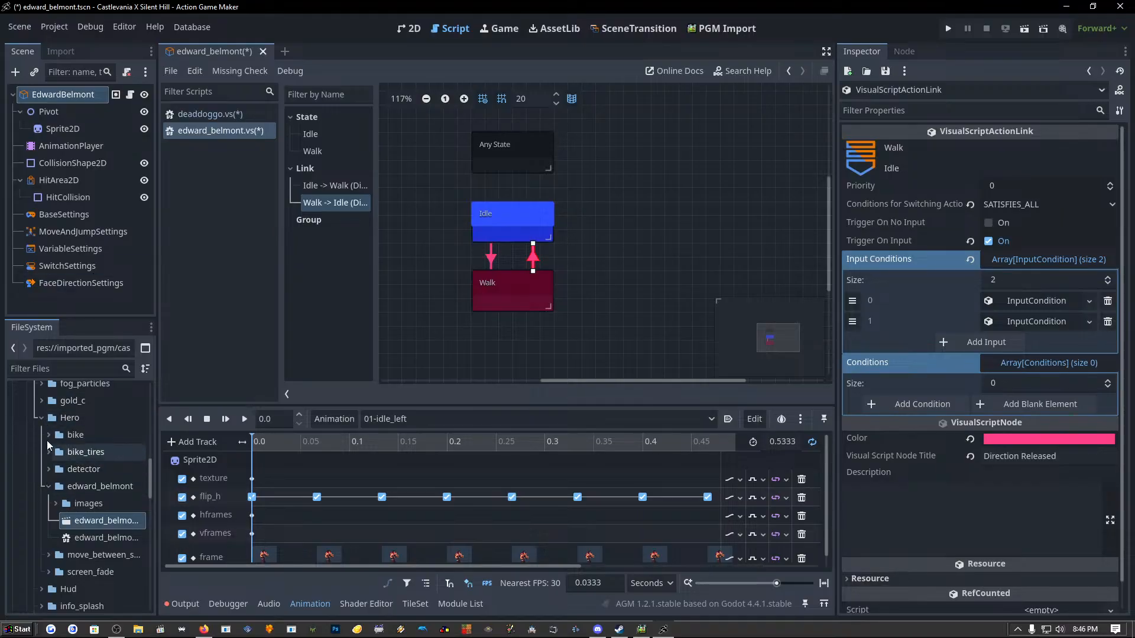
click(41, 418)
scroll(47, 435, up, 8)
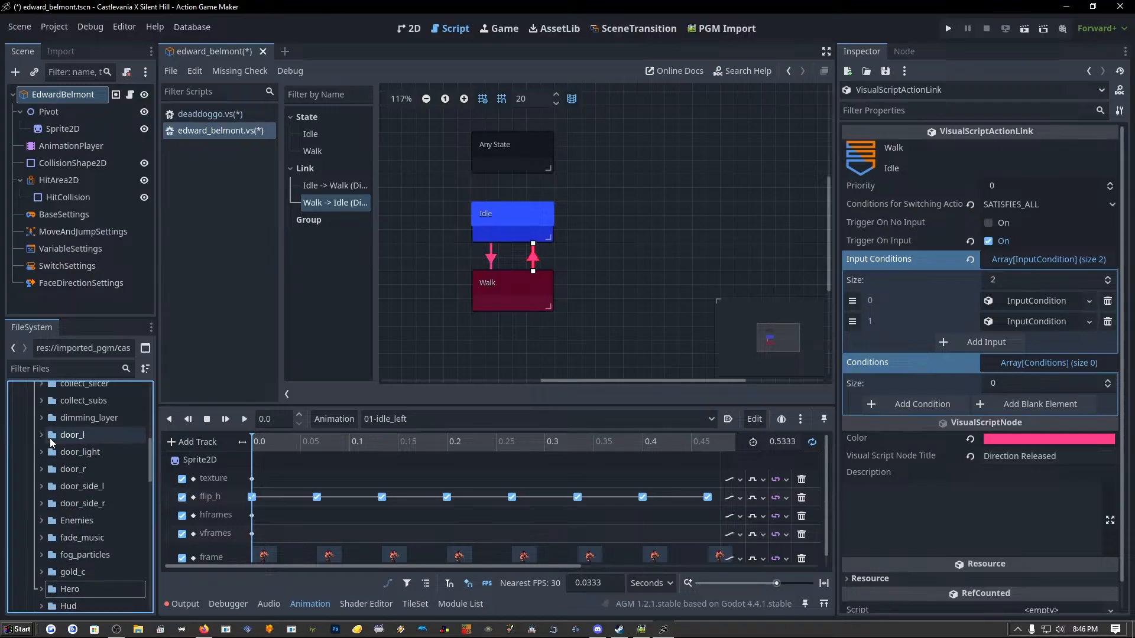
click(32, 435)
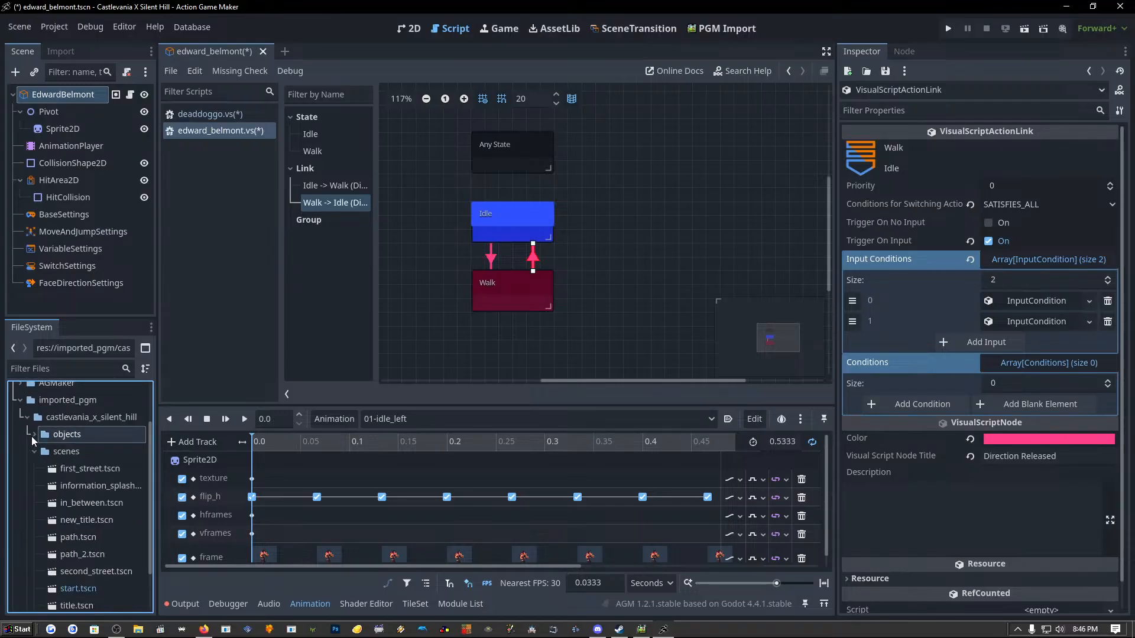
scroll(59, 473, down, 3)
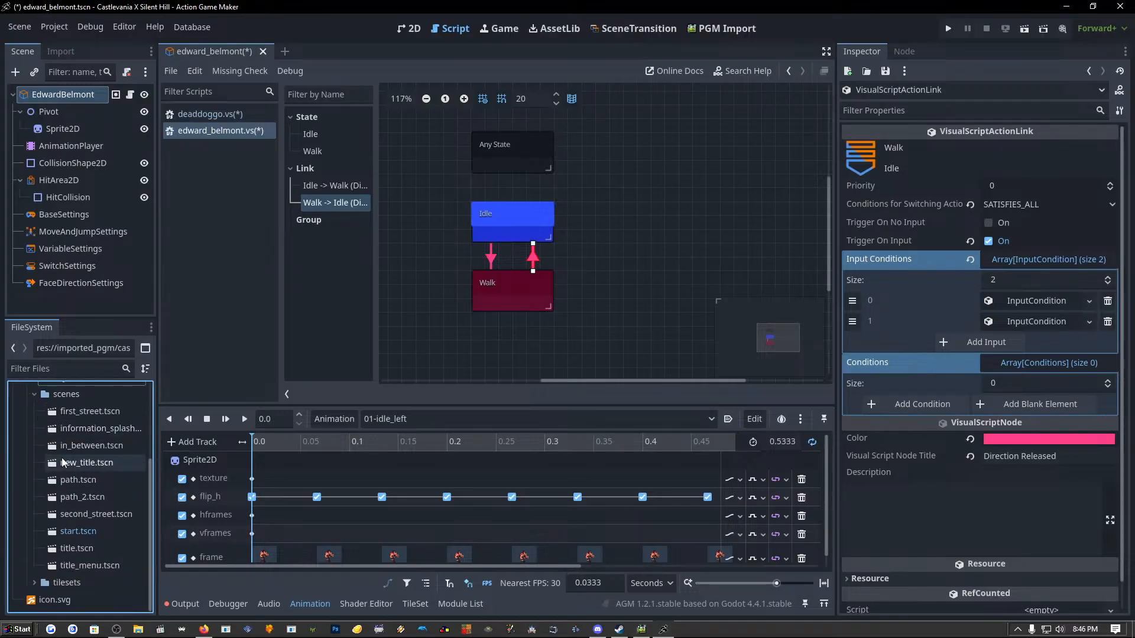
double_click(83, 532)
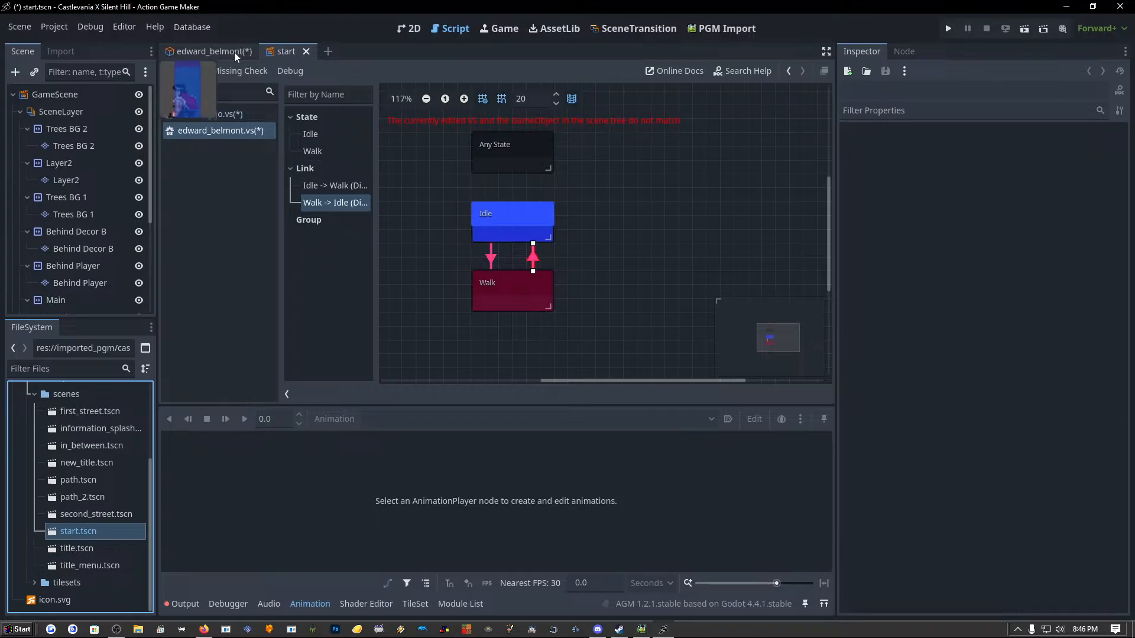
click(409, 28)
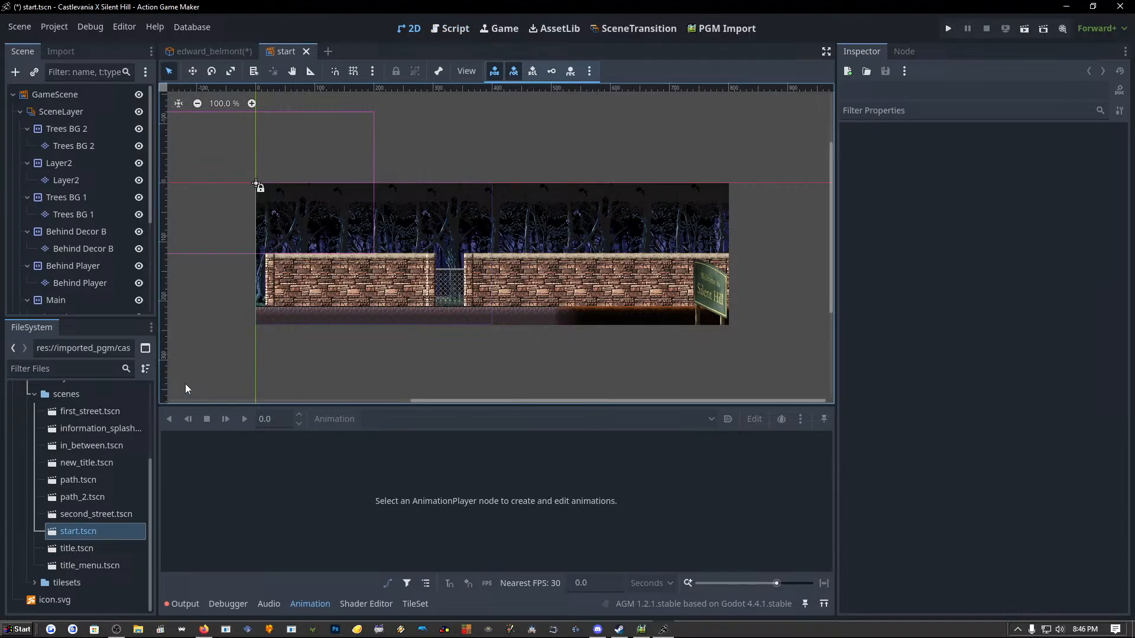
Select the start scene's Main parallax layer, inspect the CollisionShape2D in Edward Belmont's scene, and return to the start scene.
scroll(75, 251, down, 3)
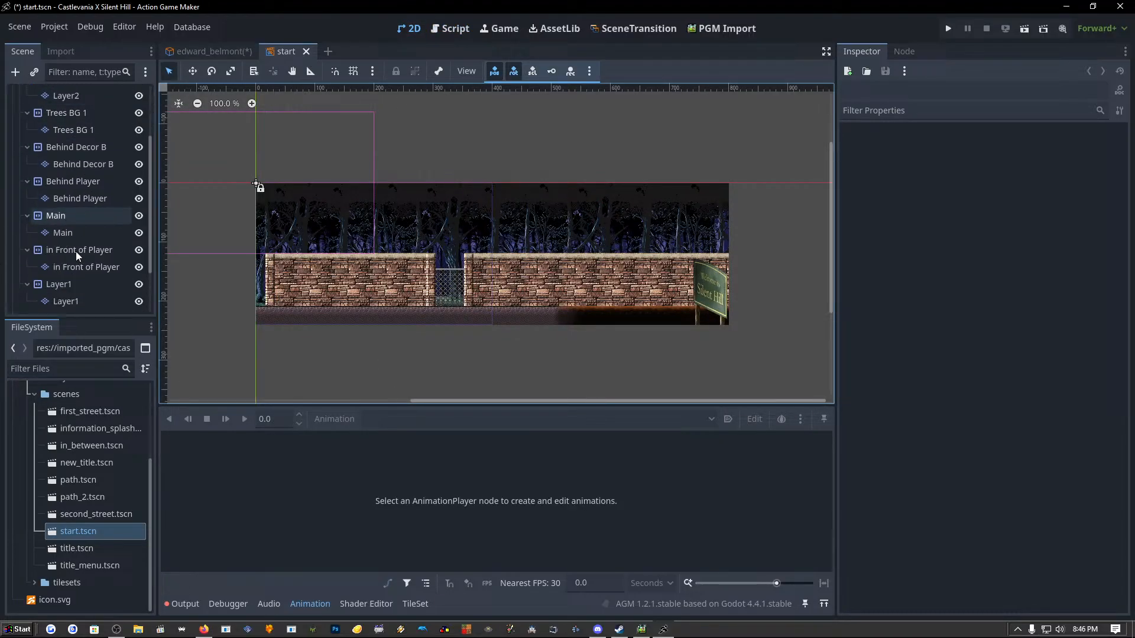
click(65, 218)
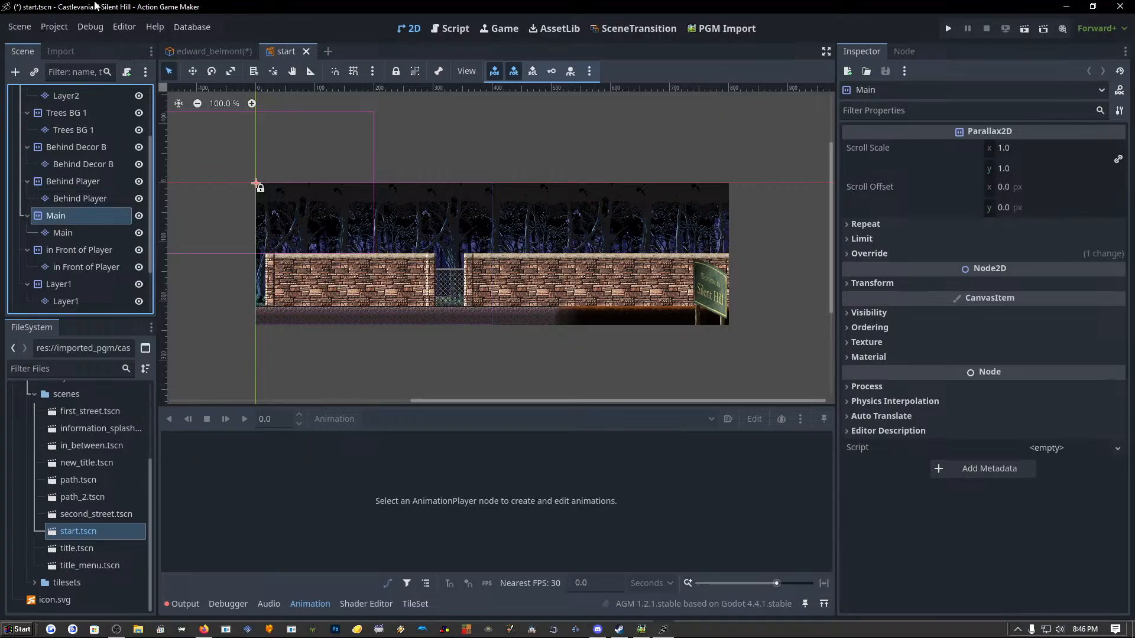
click(203, 52)
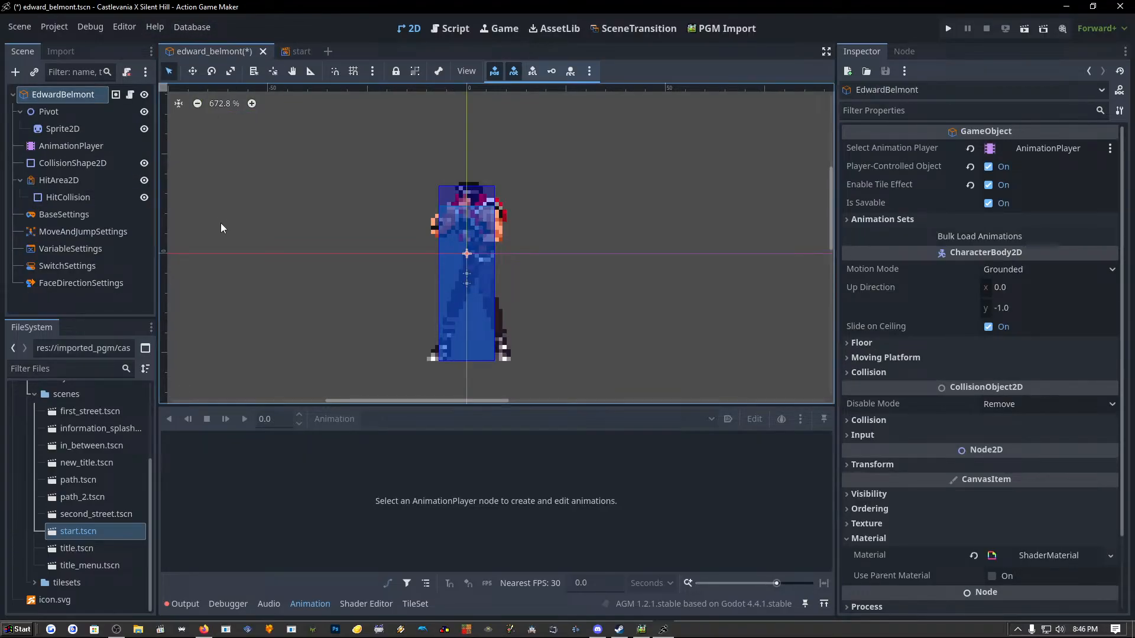
click(56, 162)
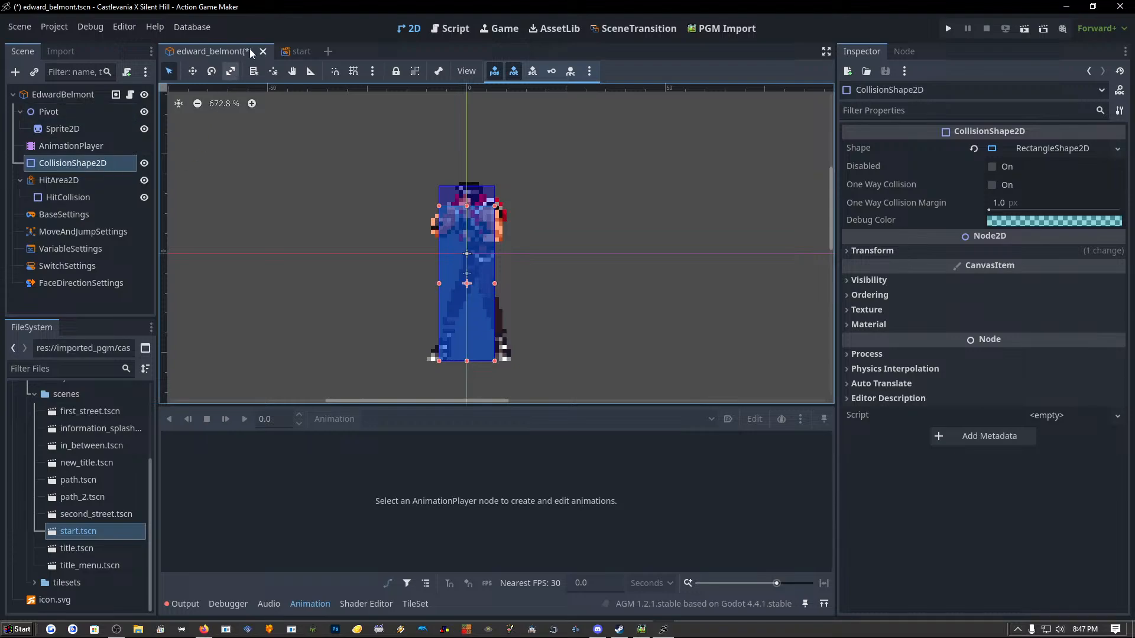
click(292, 51)
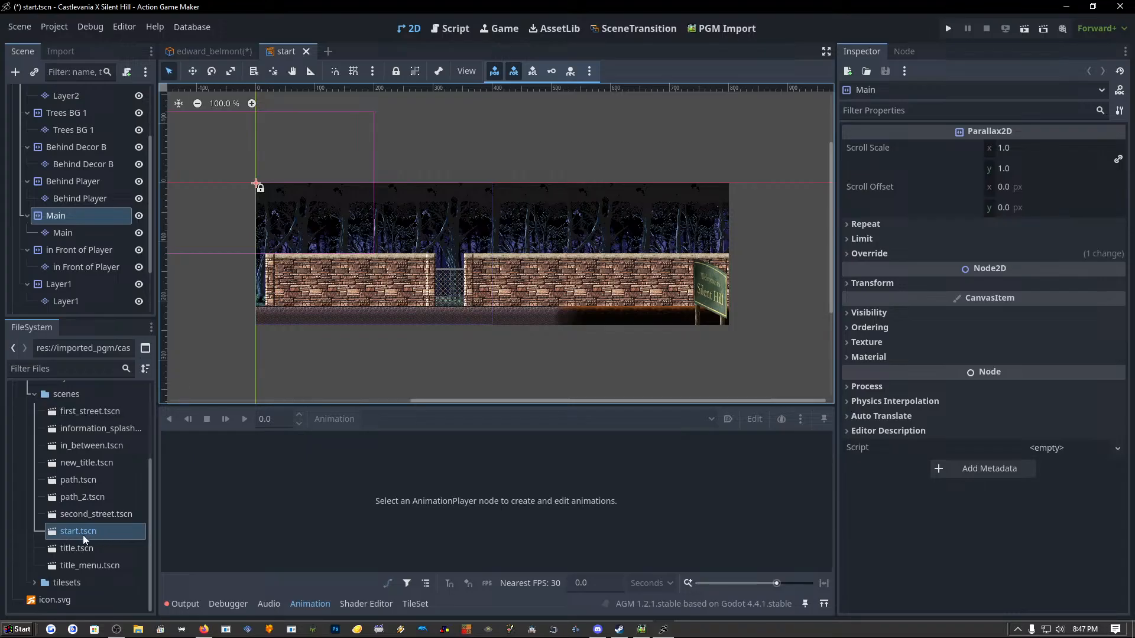
Collapse the scenes folder and expand the Hero folder inside objects to expose the edward_belmont files.
click(33, 395)
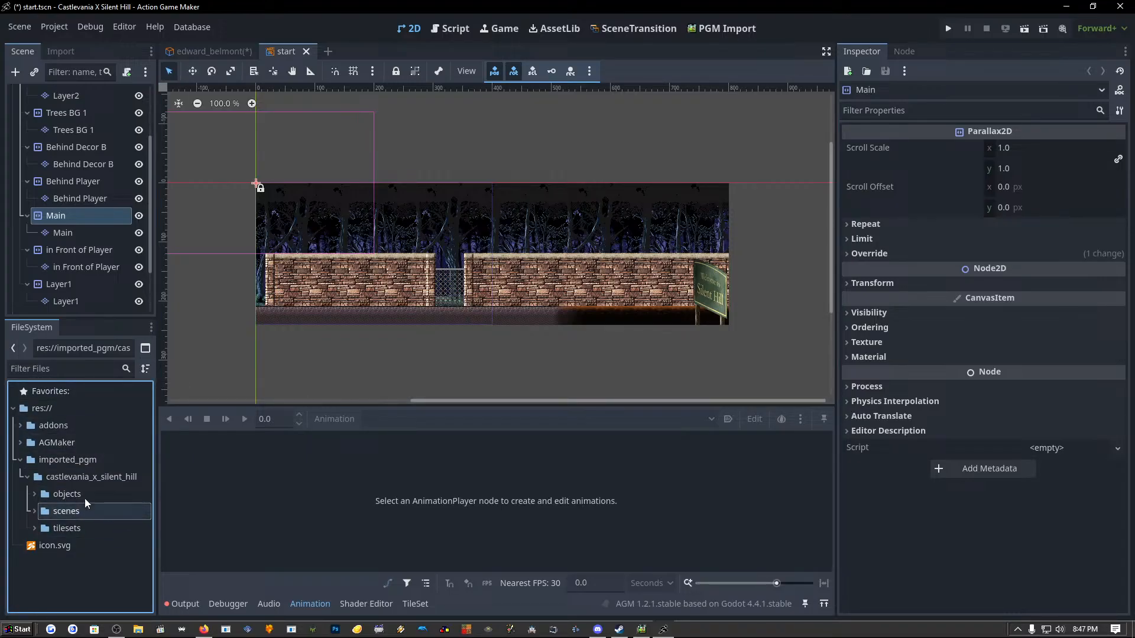
click(33, 494)
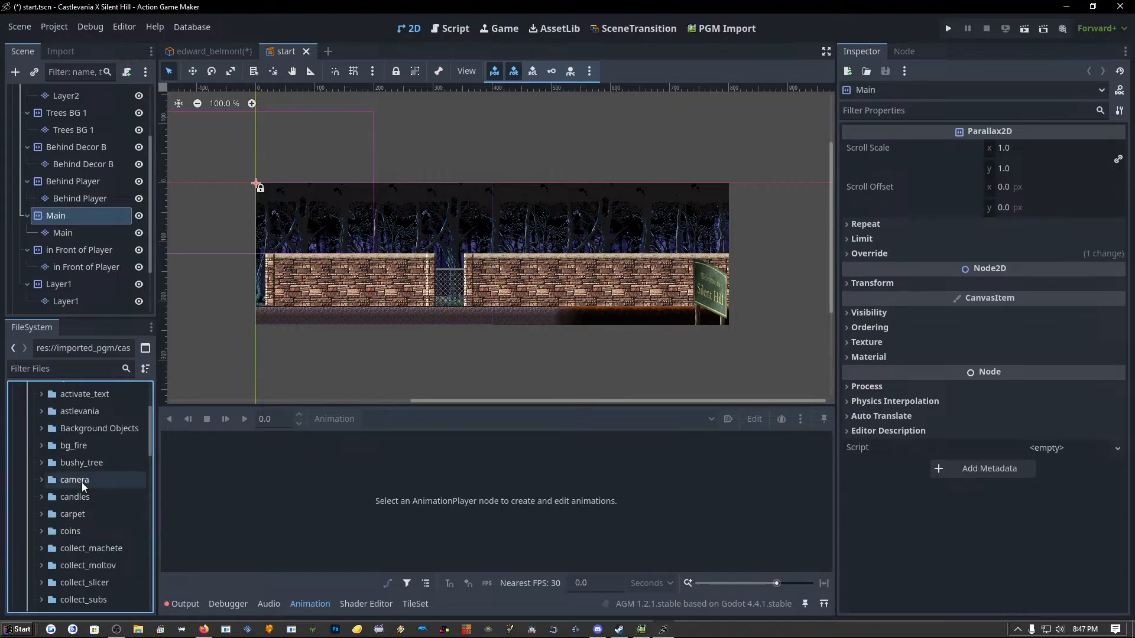
scroll(84, 480, down, 3)
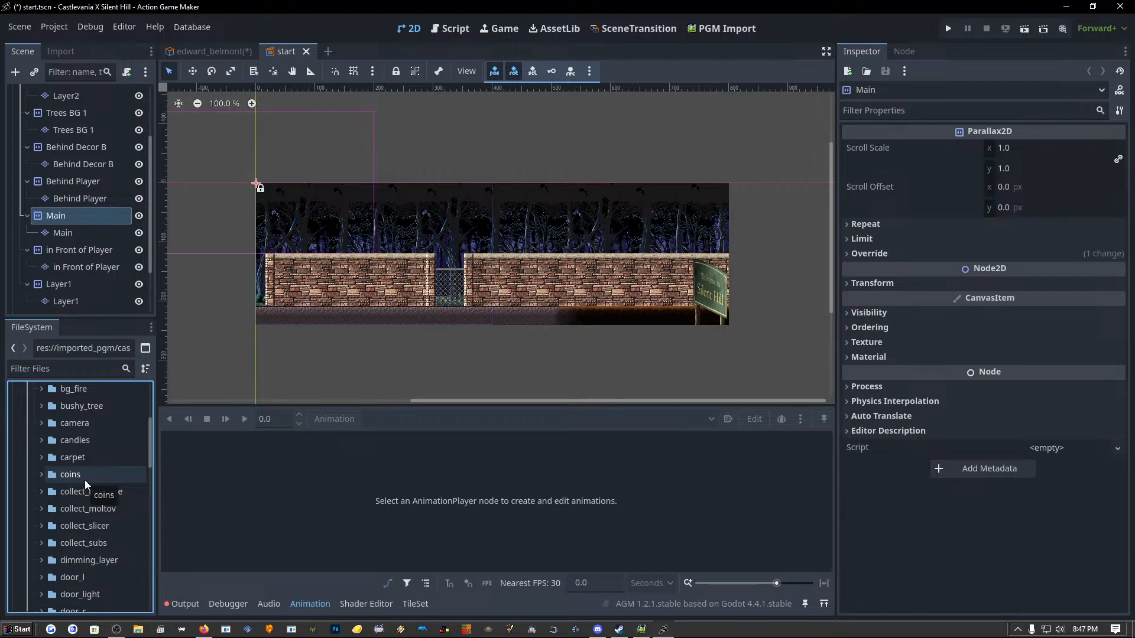
scroll(84, 479, down, 5)
scroll(84, 480, up, 3)
click(41, 419)
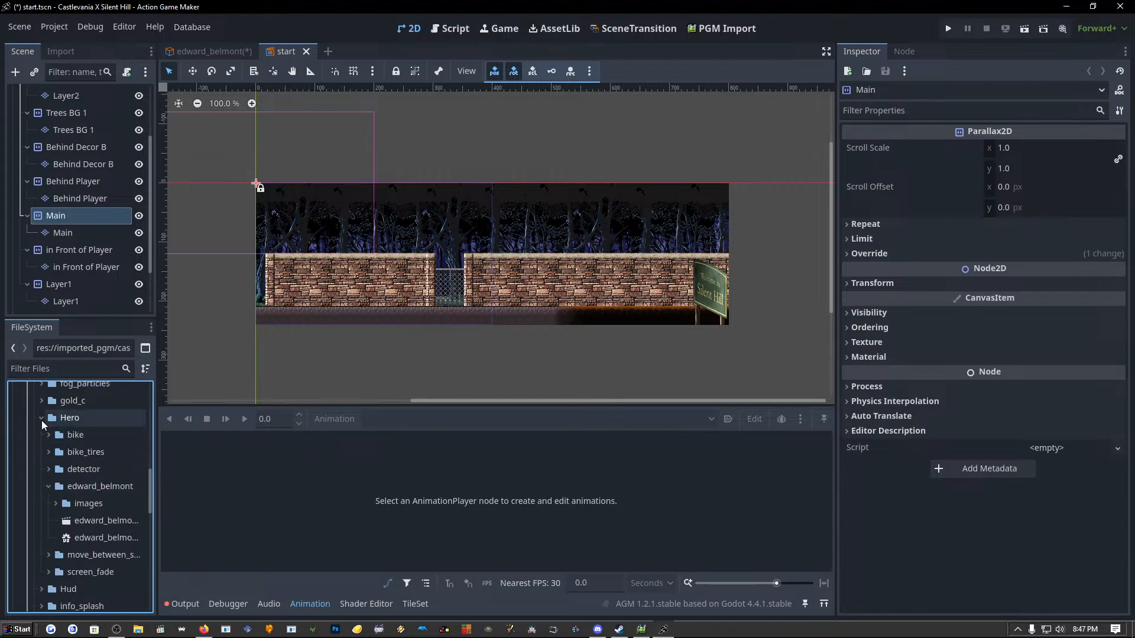
Examine both files in the edward_belmont folder by opening the edward_belmont.tscn scene and the edward_belmont.vs visual script.
click(89, 524)
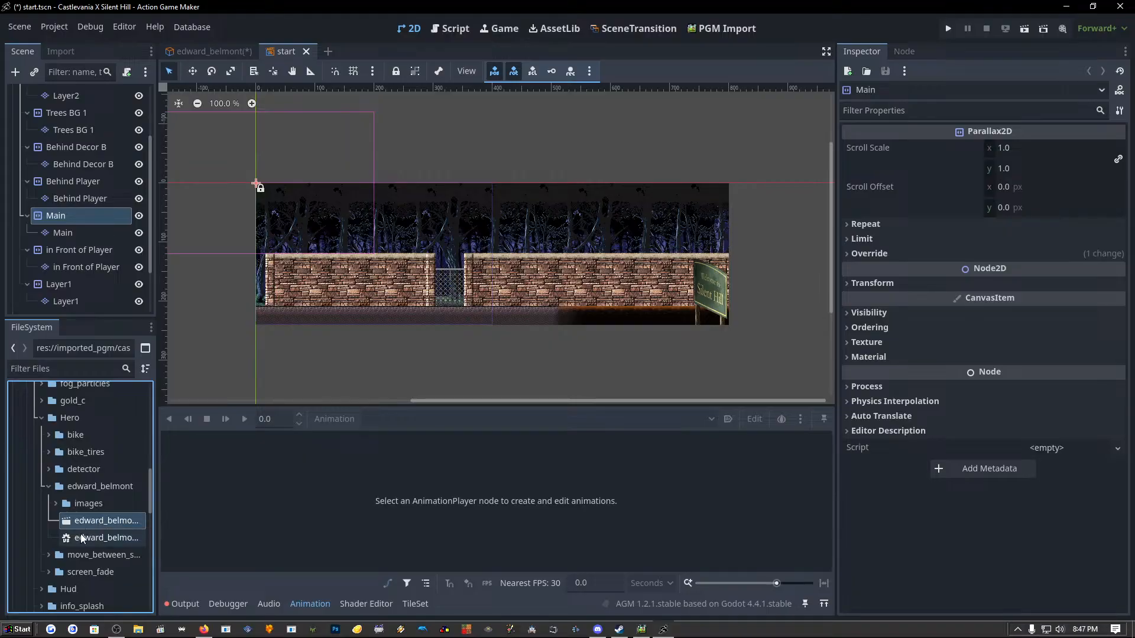
click(96, 539)
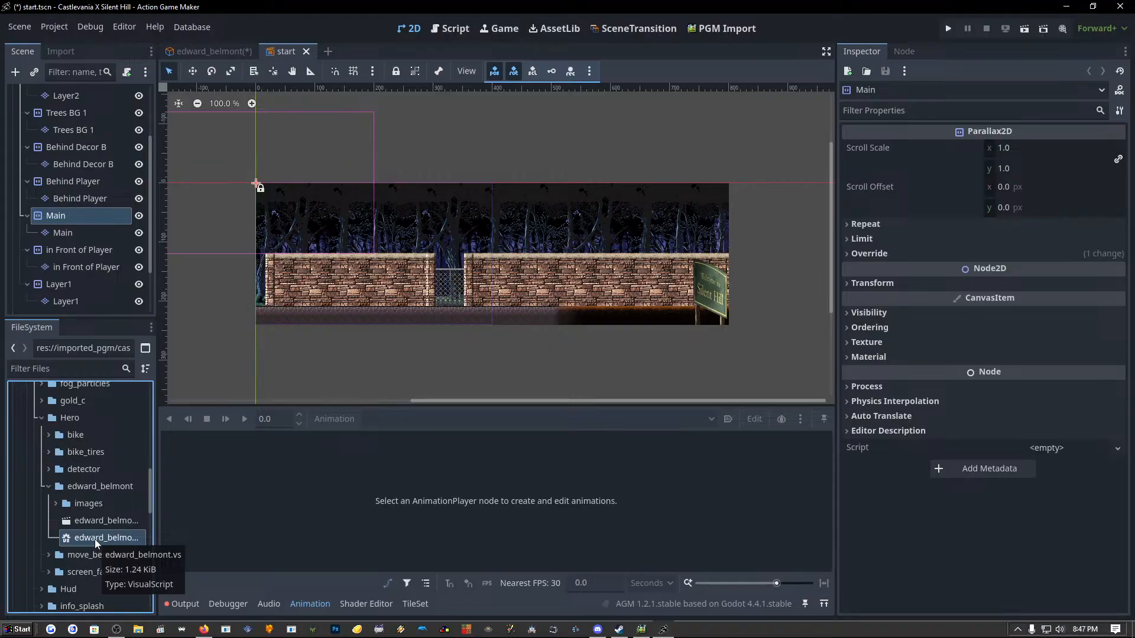
click(86, 523)
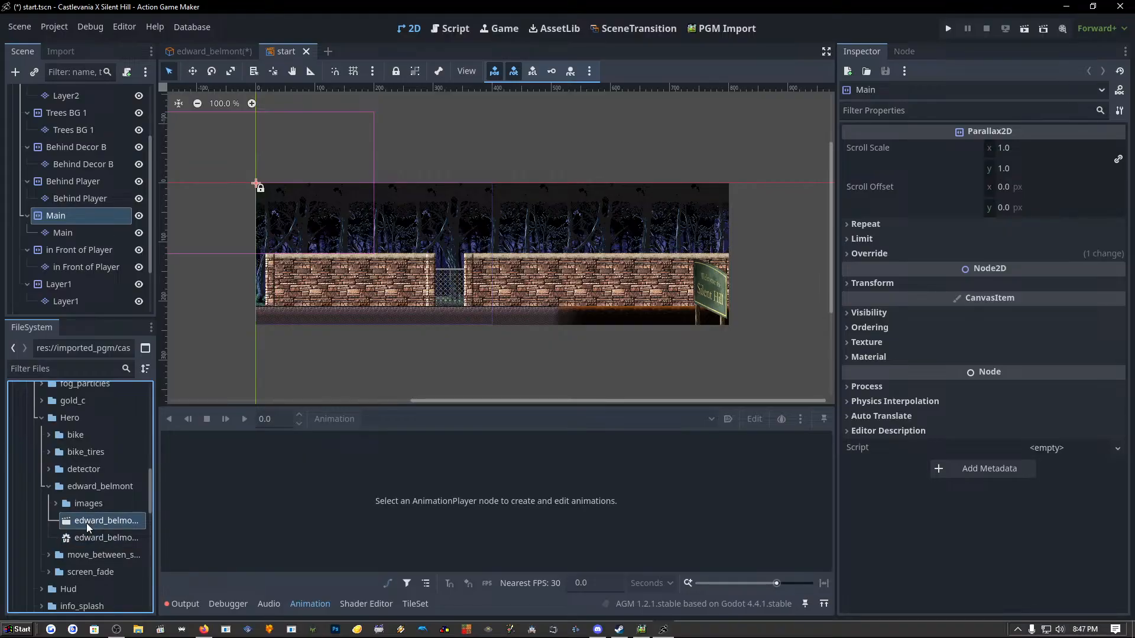
double_click(86, 523)
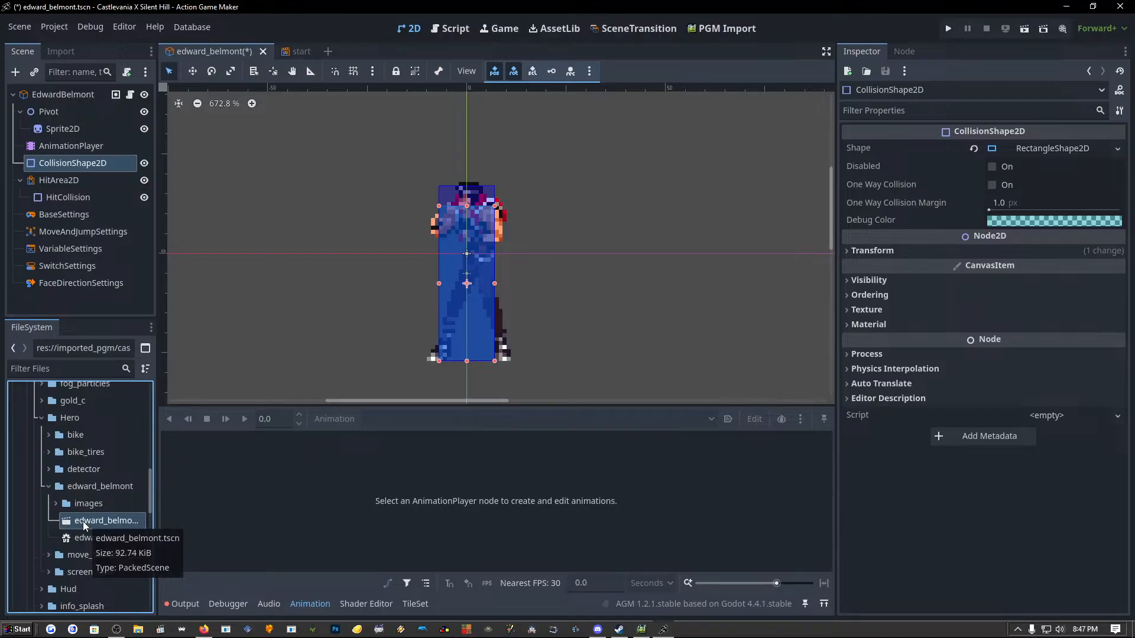
click(79, 539)
double_click(79, 540)
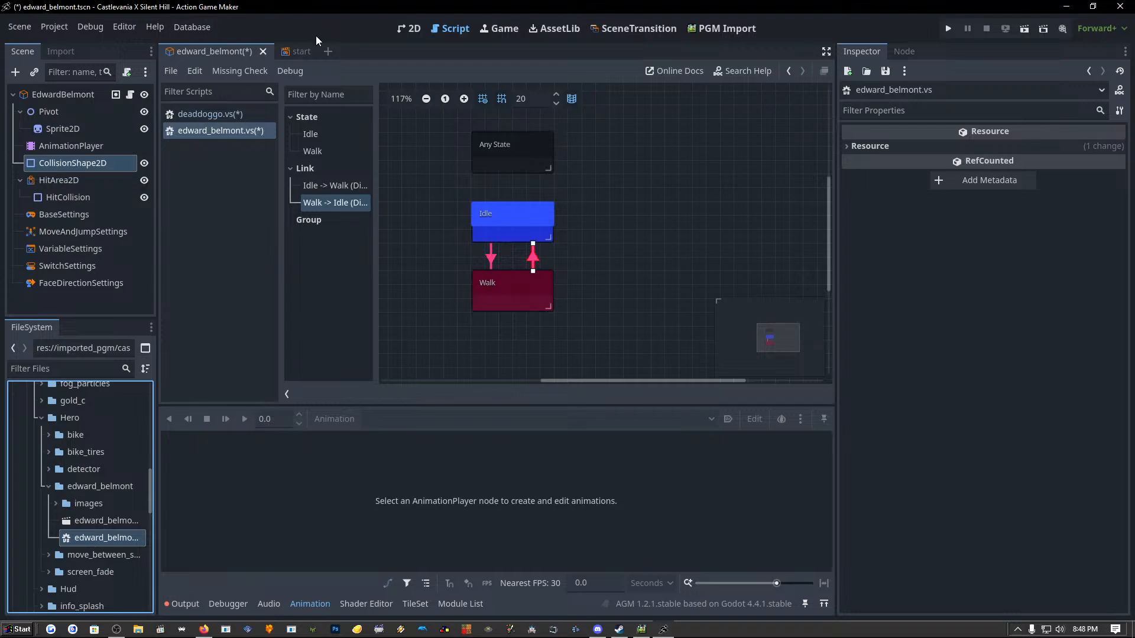
In the start scene's 2D view, try to add edward_belmont.vs to the Main tile layer, and select that layer.
click(292, 52)
click(416, 28)
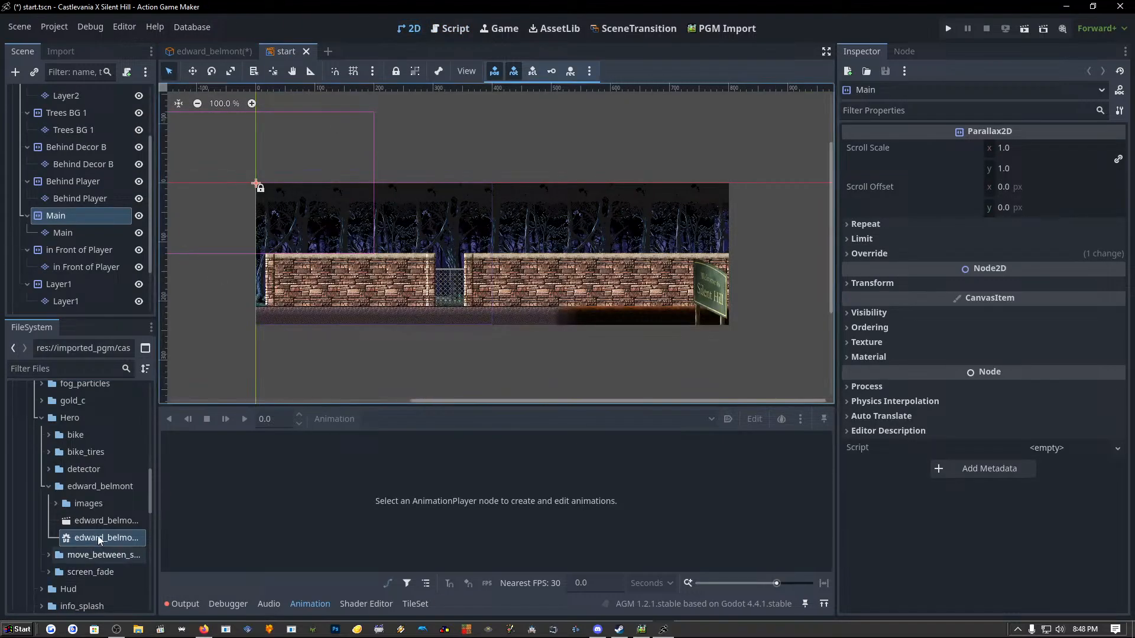
drag(81, 538, 69, 229)
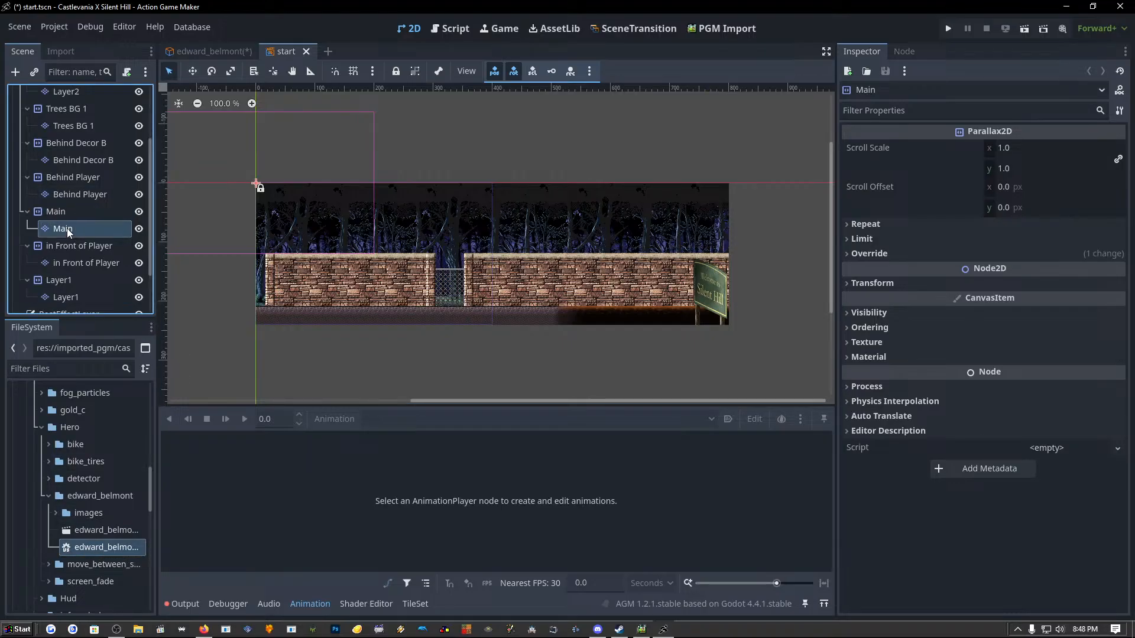
click(66, 228)
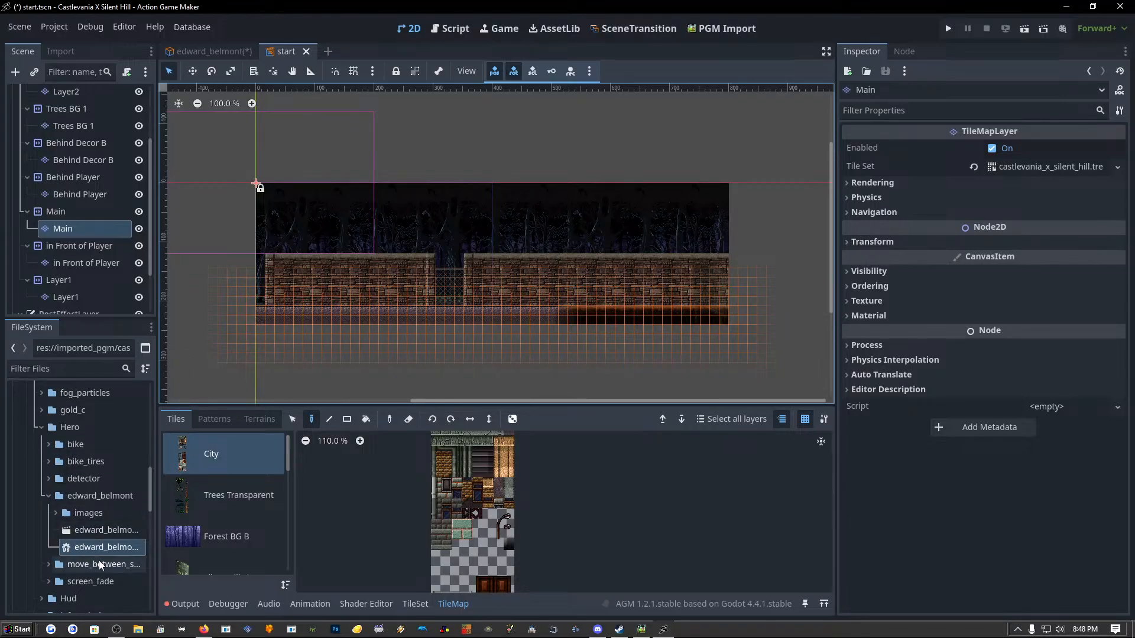
Place an instance of edward_belmont.tscn in the start scene and lower the hero onto the ground in front of the first brick wall.
click(83, 531)
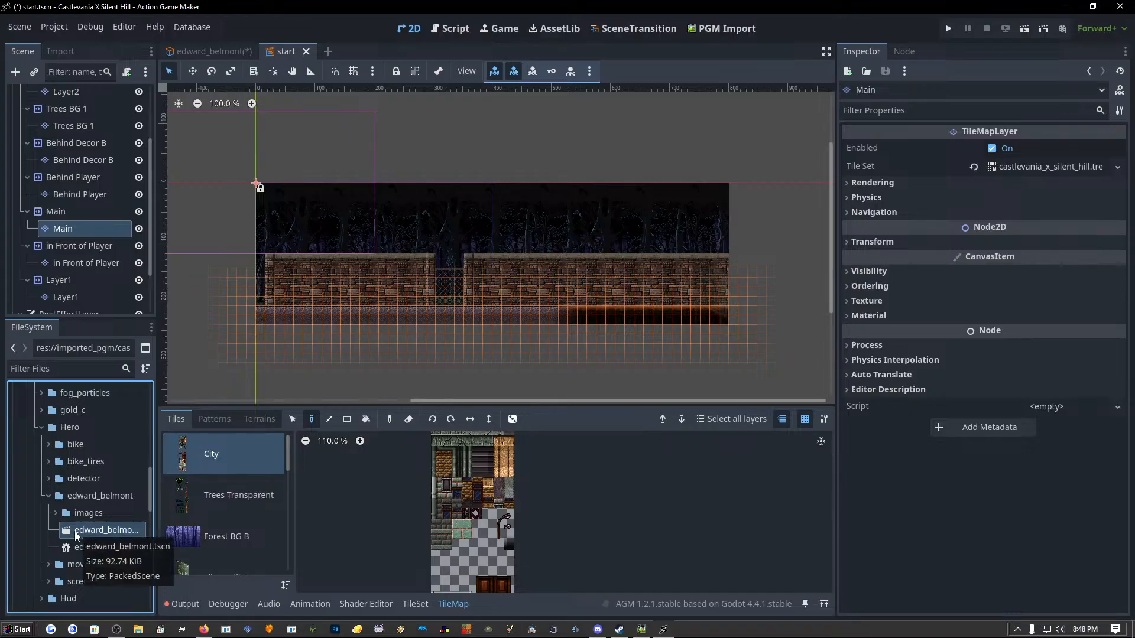
click(56, 212)
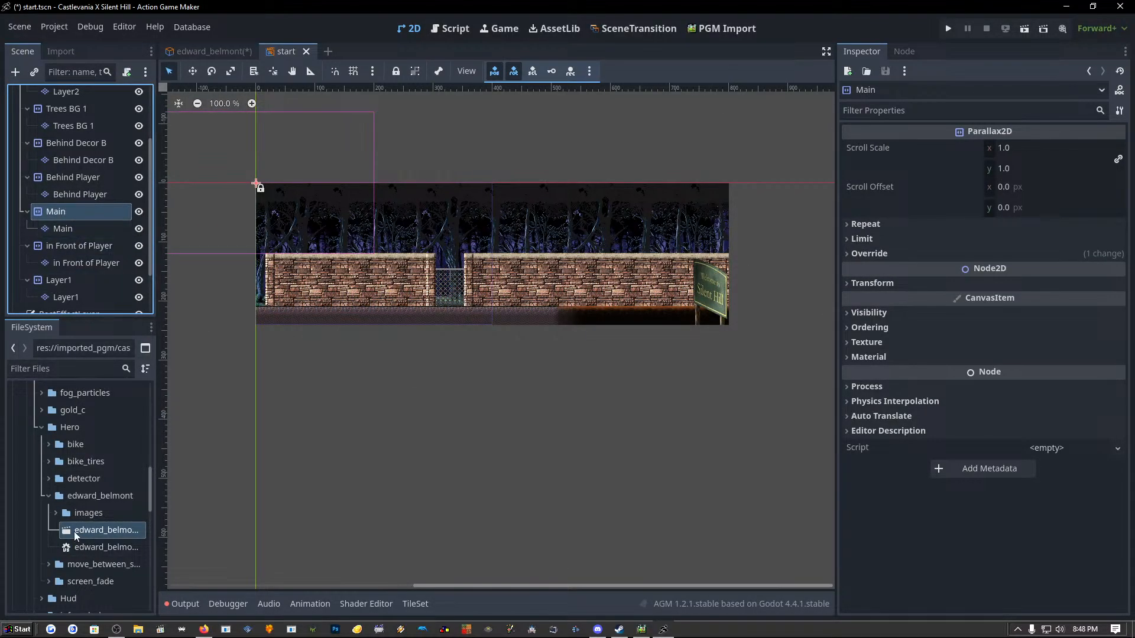
drag(77, 530, 293, 293)
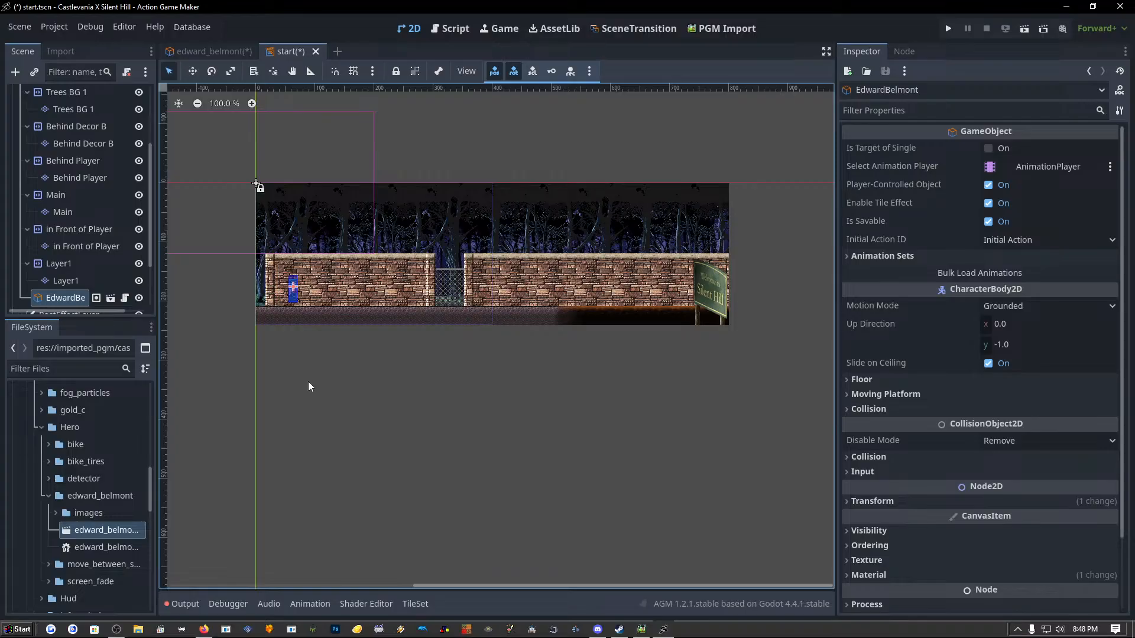
scroll(284, 334, up, 3)
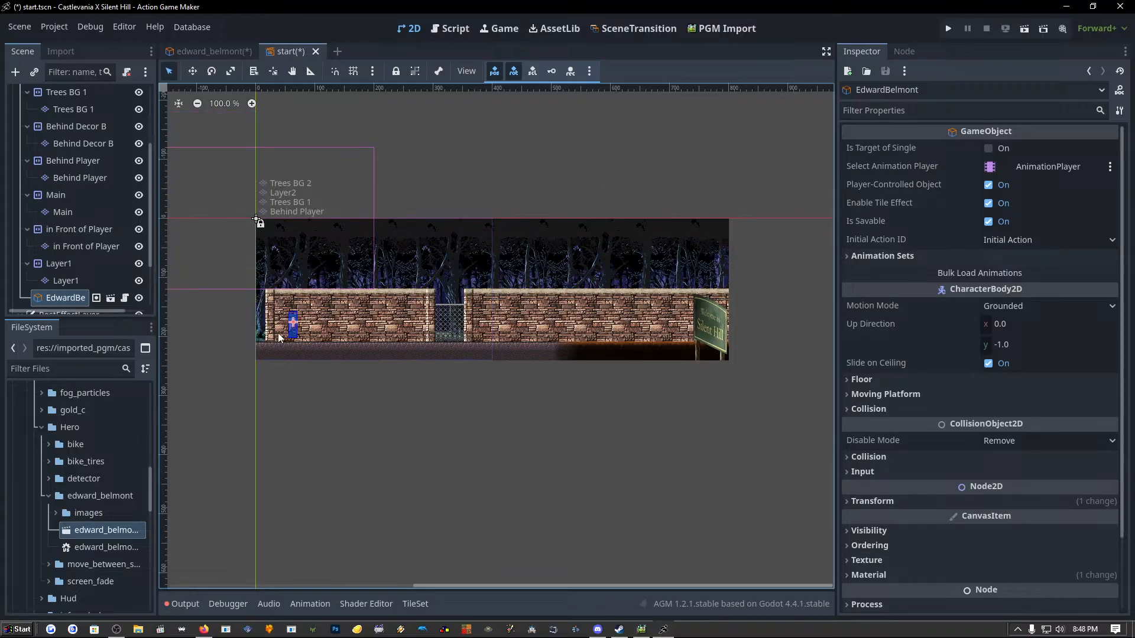
scroll(283, 334, up, 5)
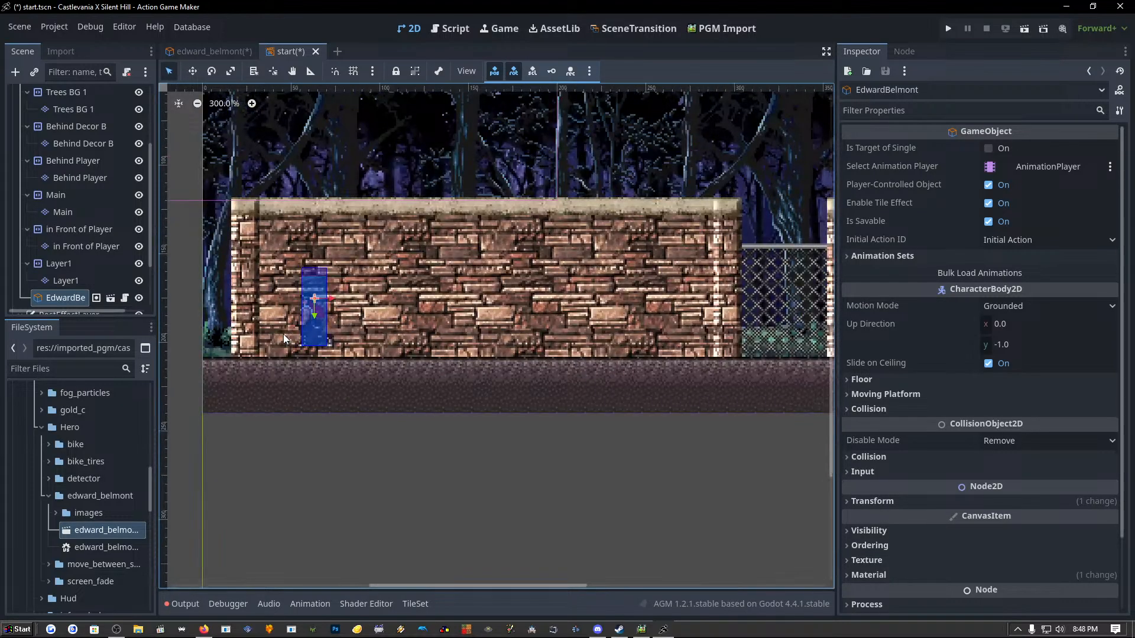
drag(314, 325, 315, 333)
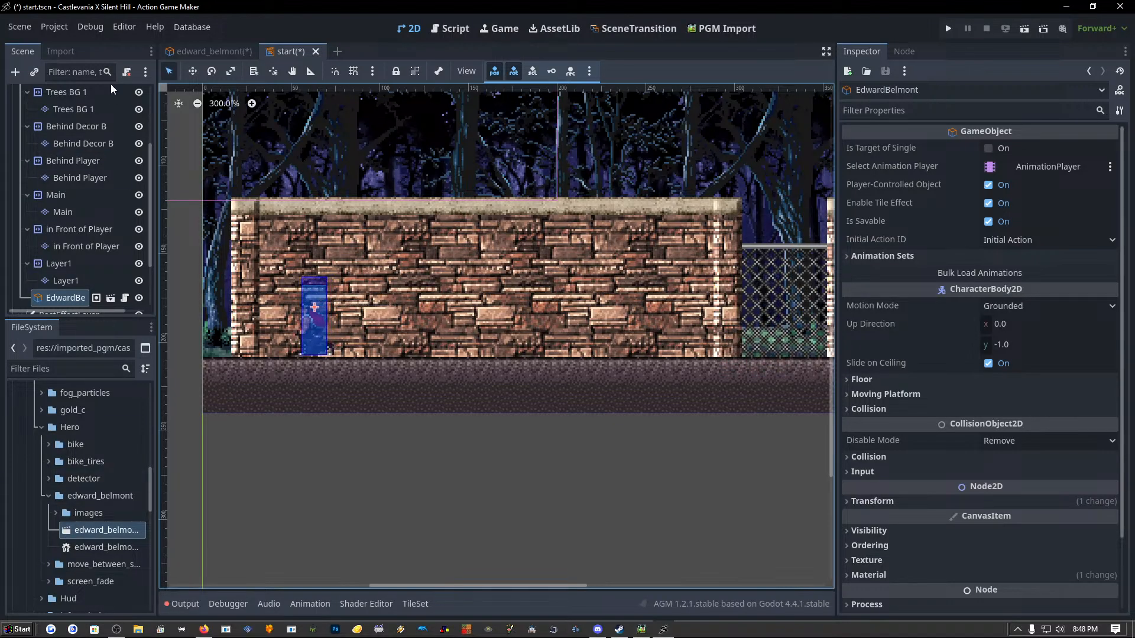
Check the 01-idle_left animation in the edward_belmont scene's AnimationPlayer and return to the start scene.
click(220, 52)
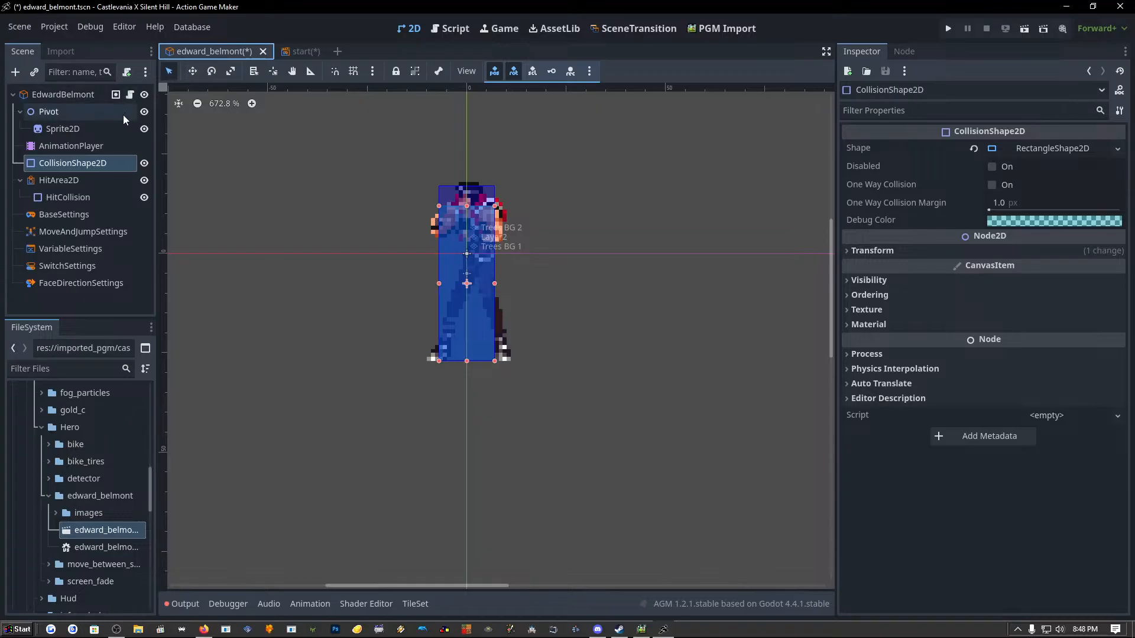
click(83, 147)
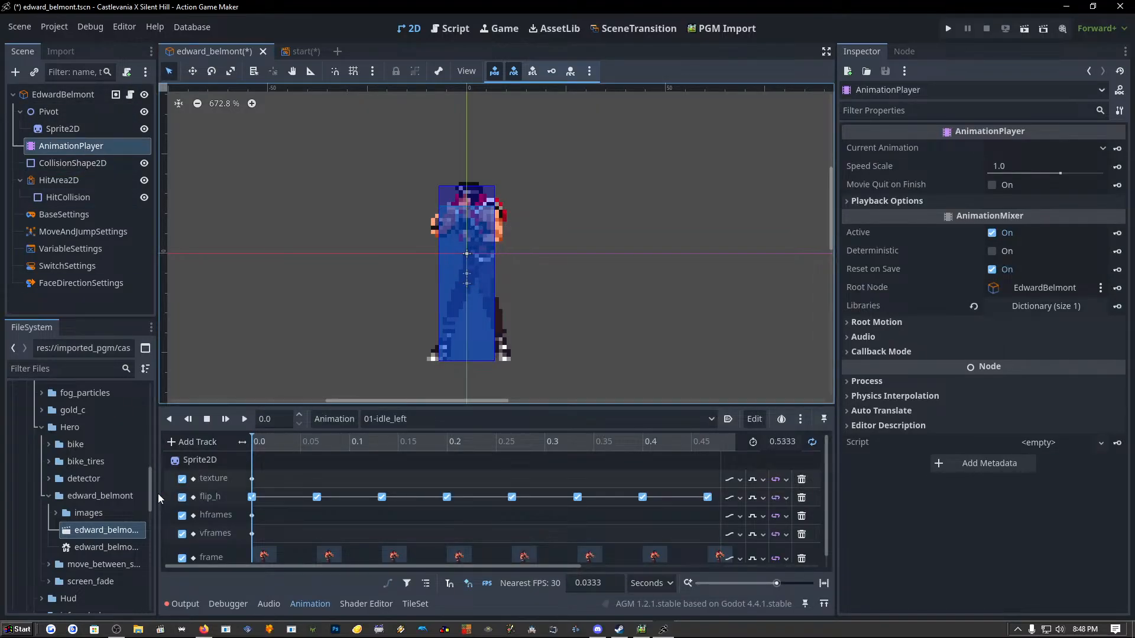
click(444, 421)
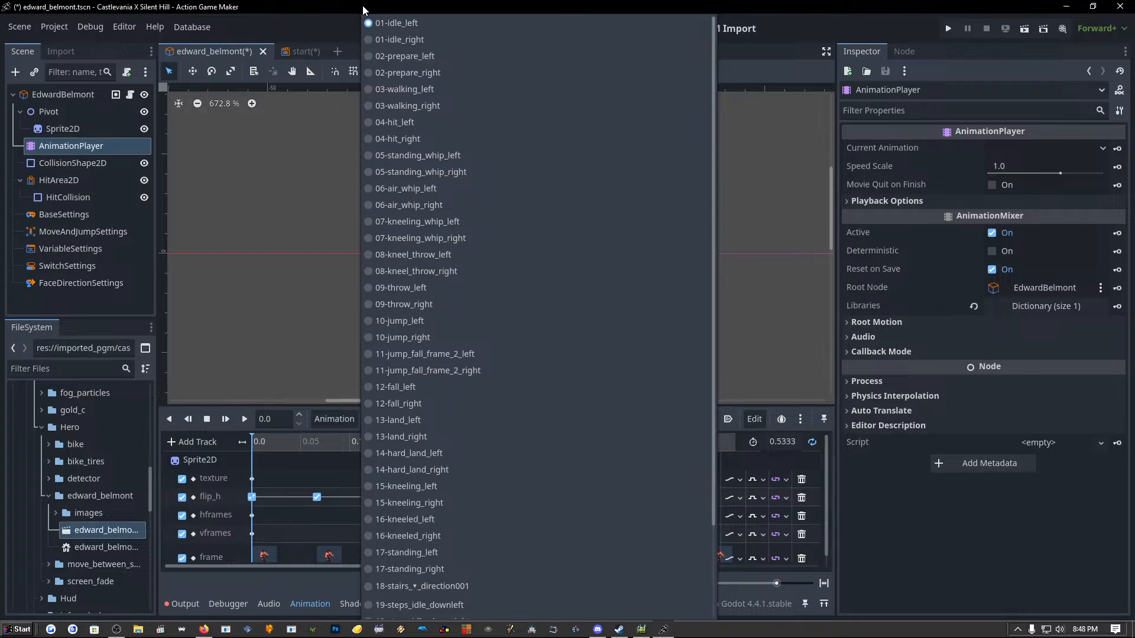
click(414, 23)
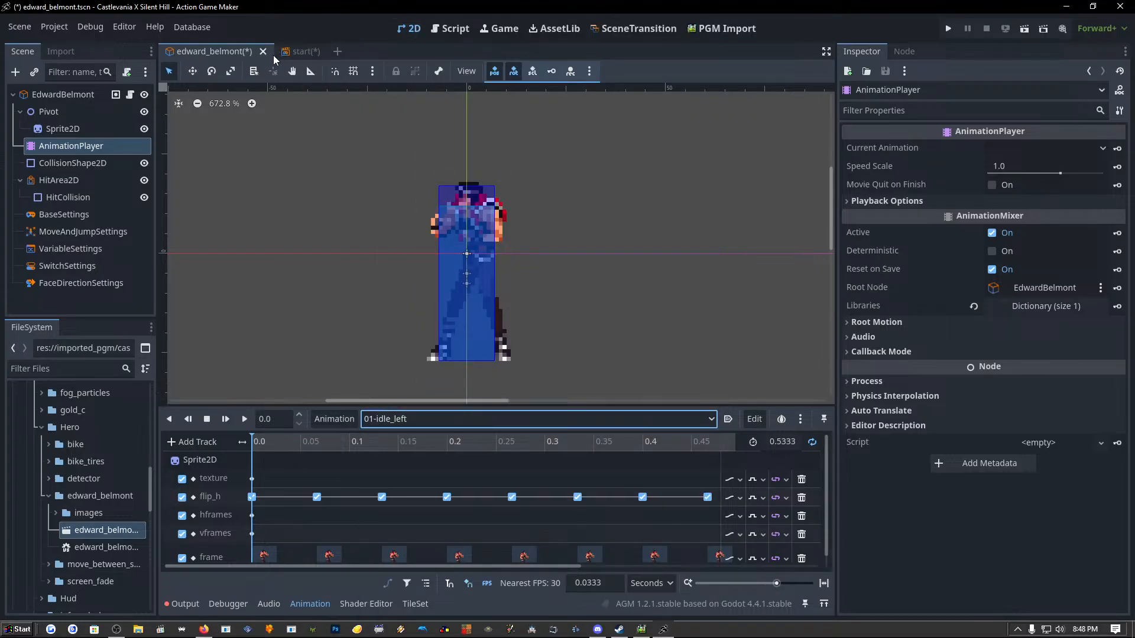
click(299, 51)
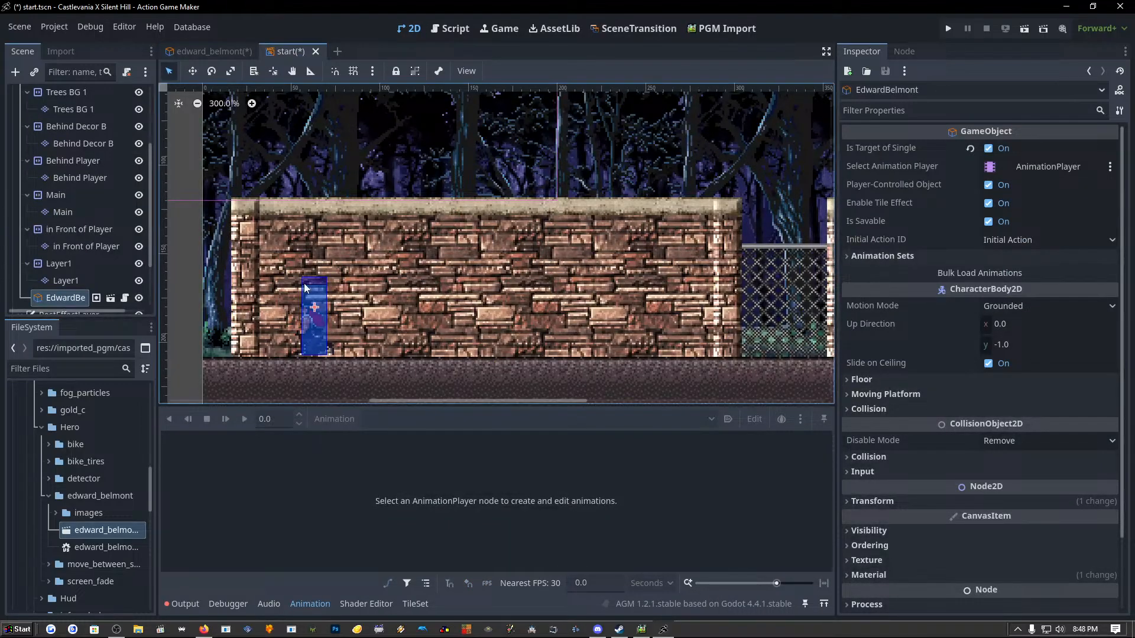
Nudge the hero slightly along the ground, look over the edward_belmont visual script, and return to the start scene's 2D view.
drag(311, 338, 307, 345)
click(449, 29)
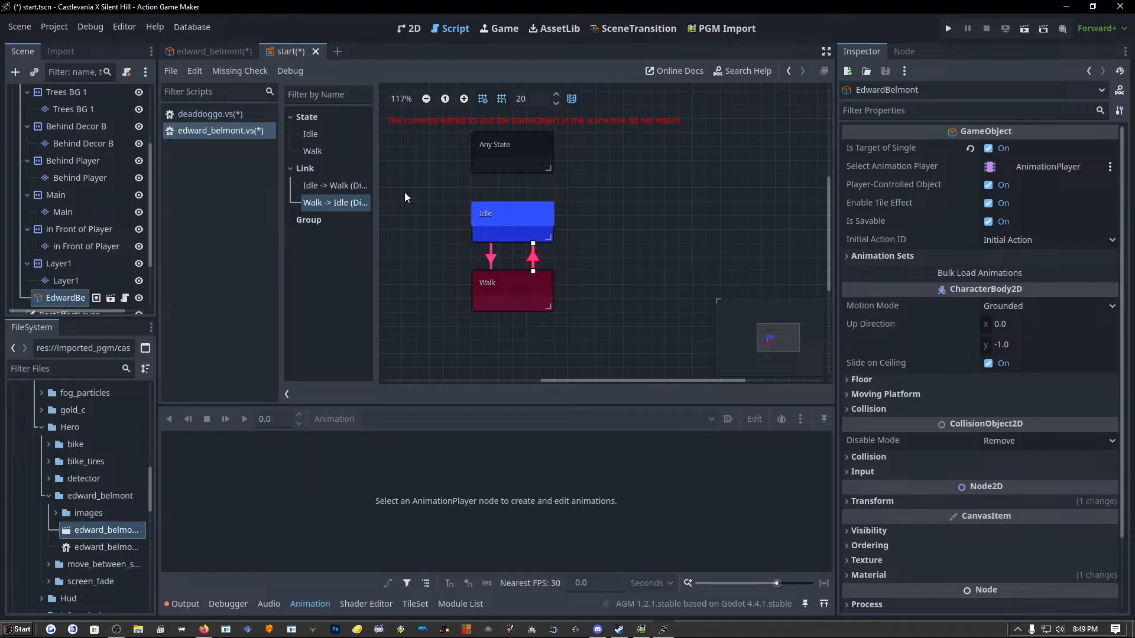
click(61, 197)
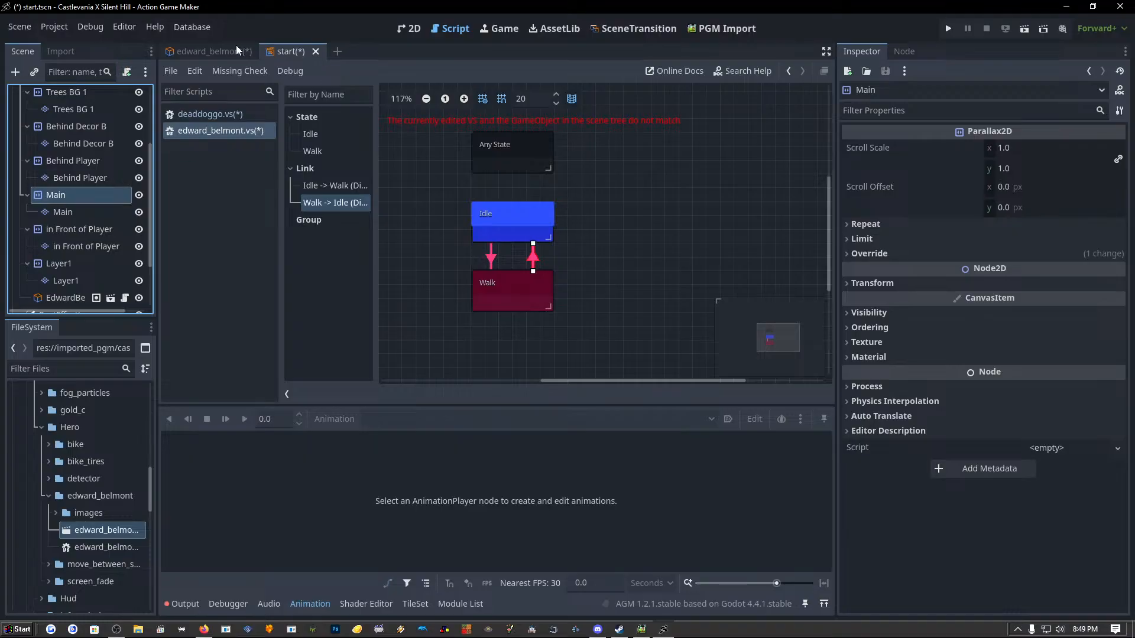
click(211, 53)
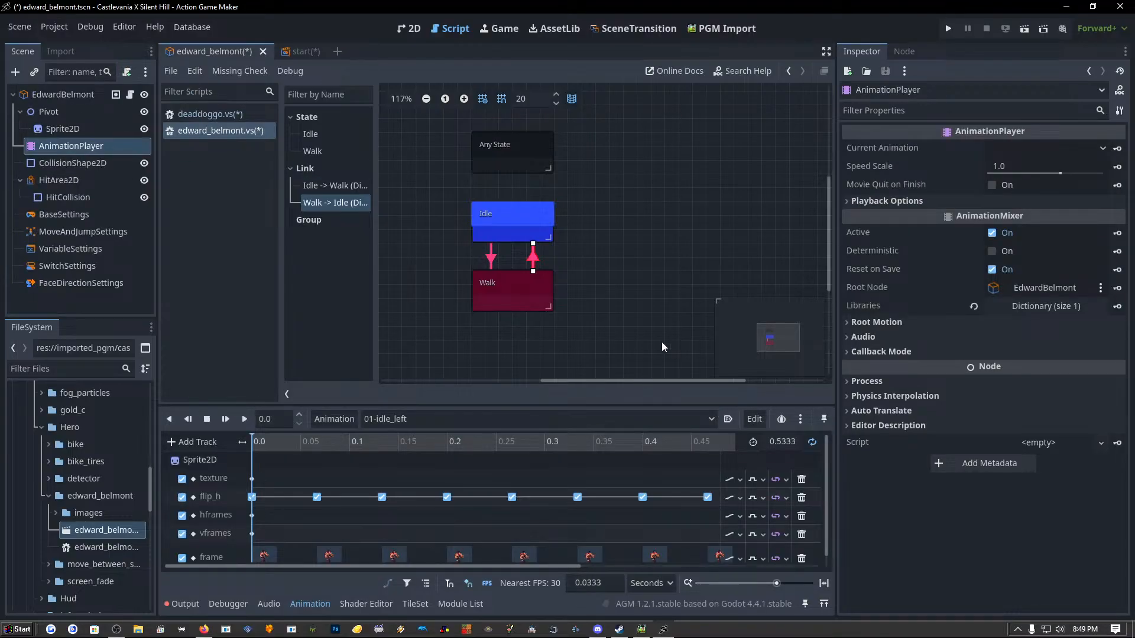
click(409, 29)
click(295, 52)
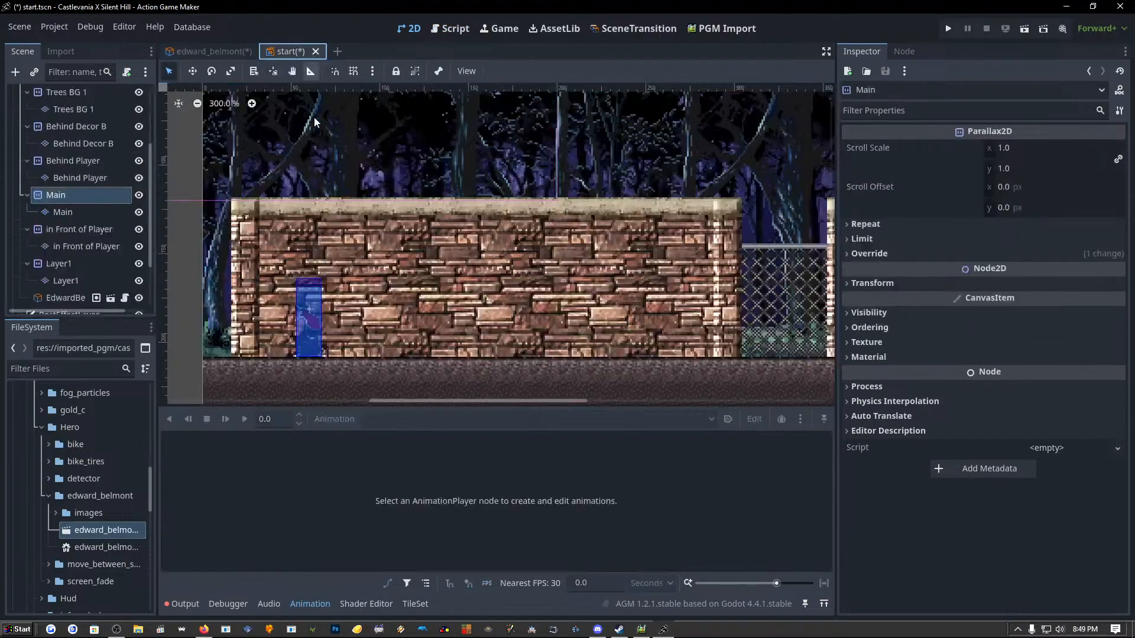
Move the hero 5 px left and 1 px up so it stands on the ground of the start scene.
click(73, 194)
click(68, 213)
click(68, 194)
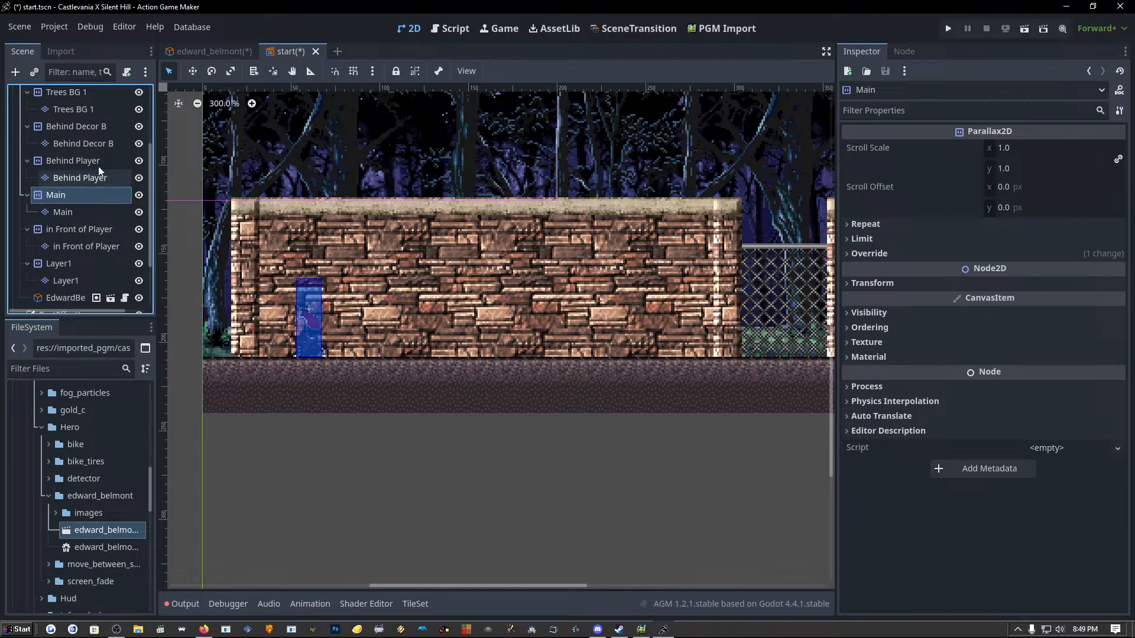
drag(312, 330, 302, 327)
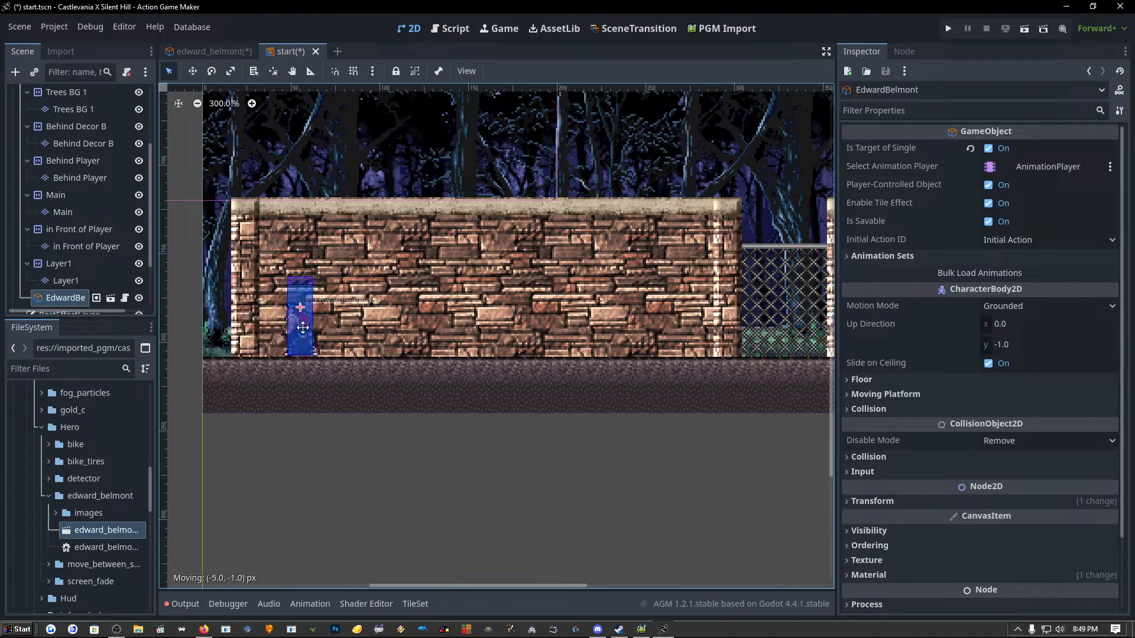
Turn on grid snapping and smart snapping for the 2D view, and check the remaining snapping options.
click(354, 71)
click(336, 71)
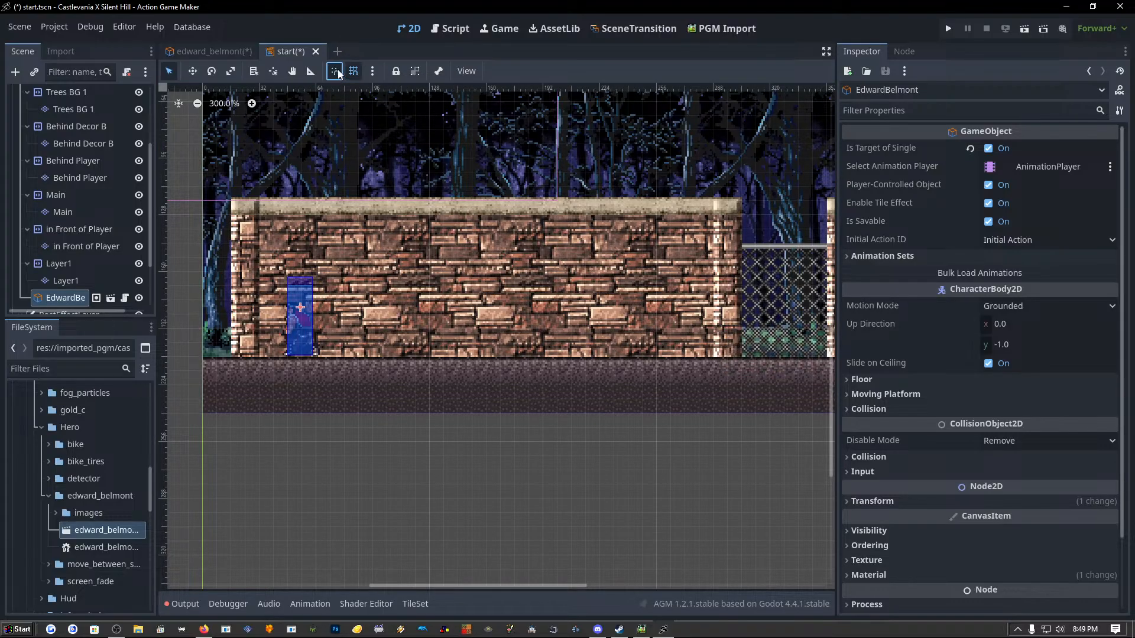
click(372, 71)
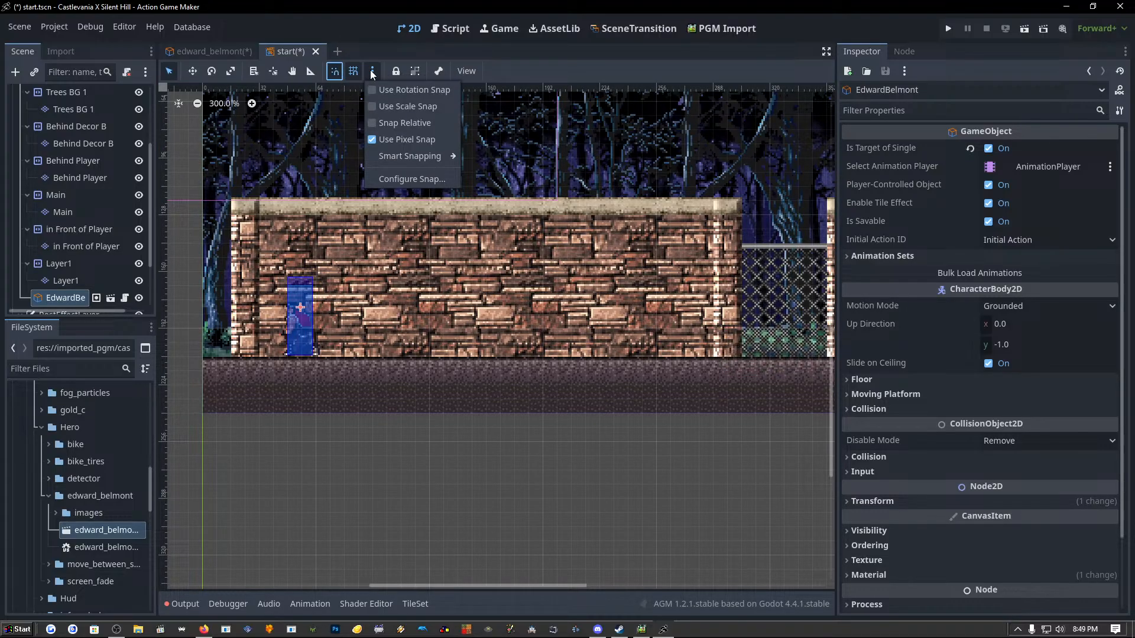
click(371, 72)
drag(301, 350, 300, 350)
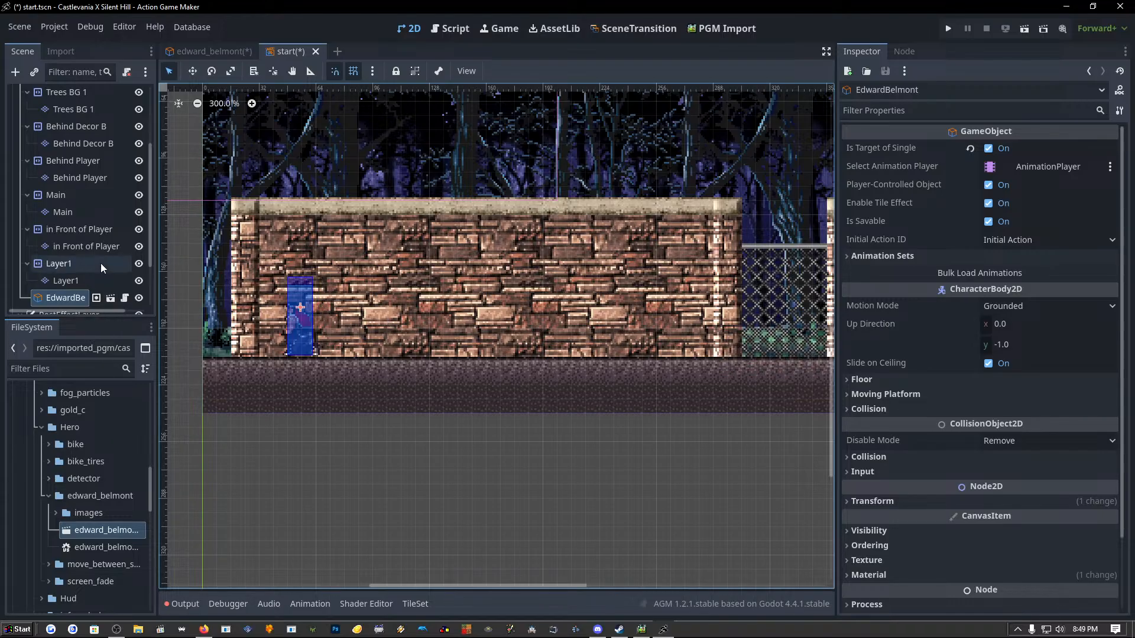
Reparent the EdwardBelmont node under the Main Parallax2D layer, above its Main tile layer.
scroll(100, 264, down, 3)
click(198, 52)
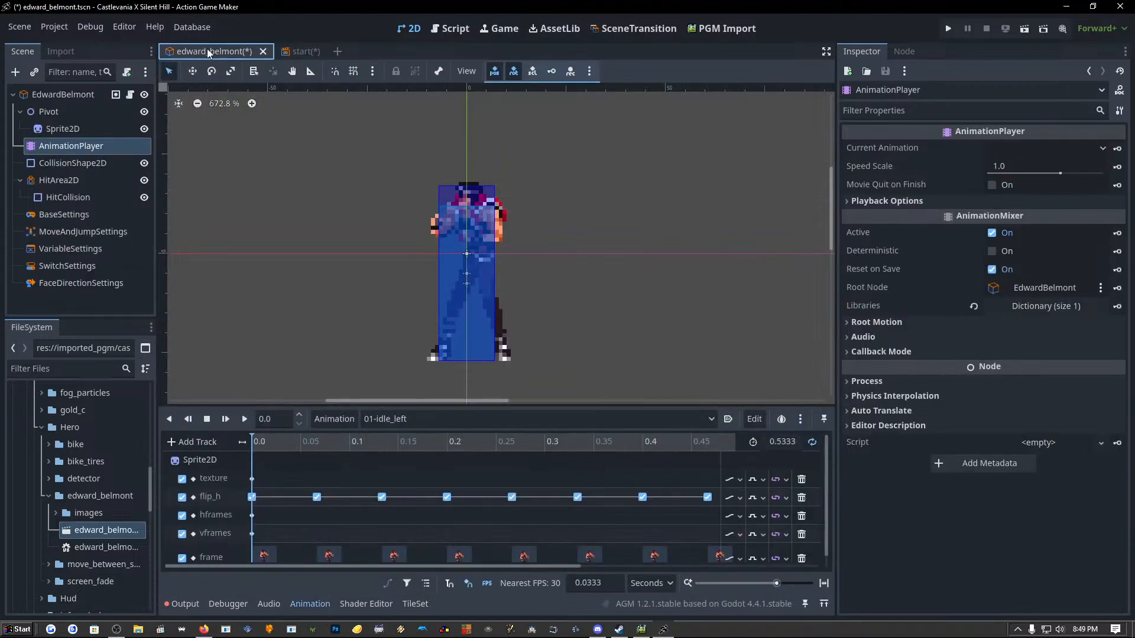
click(300, 52)
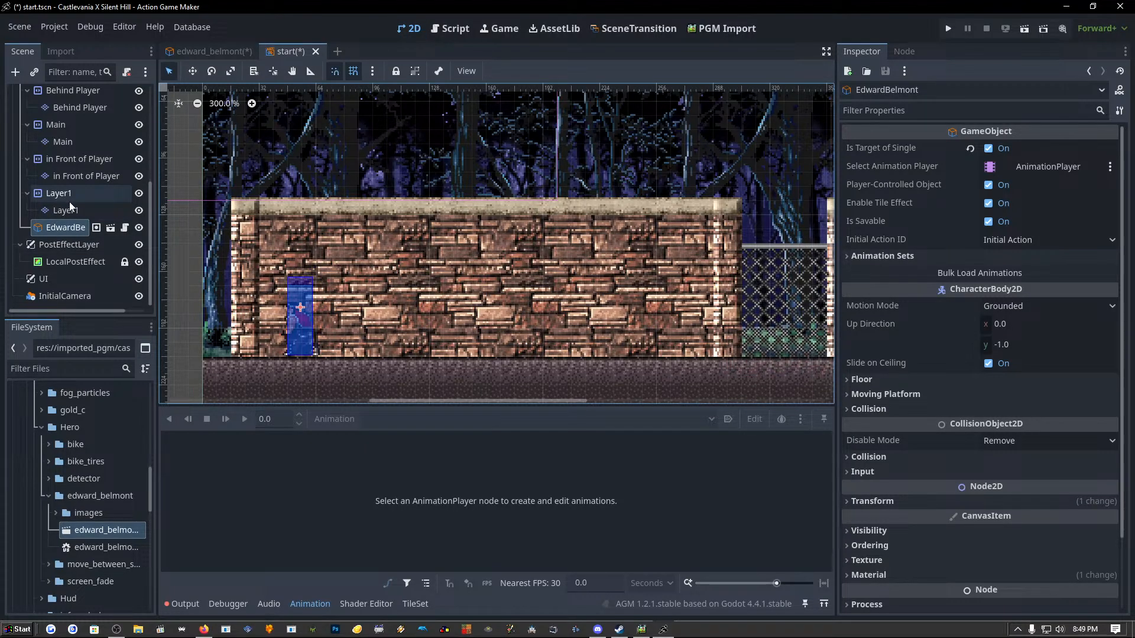
click(68, 126)
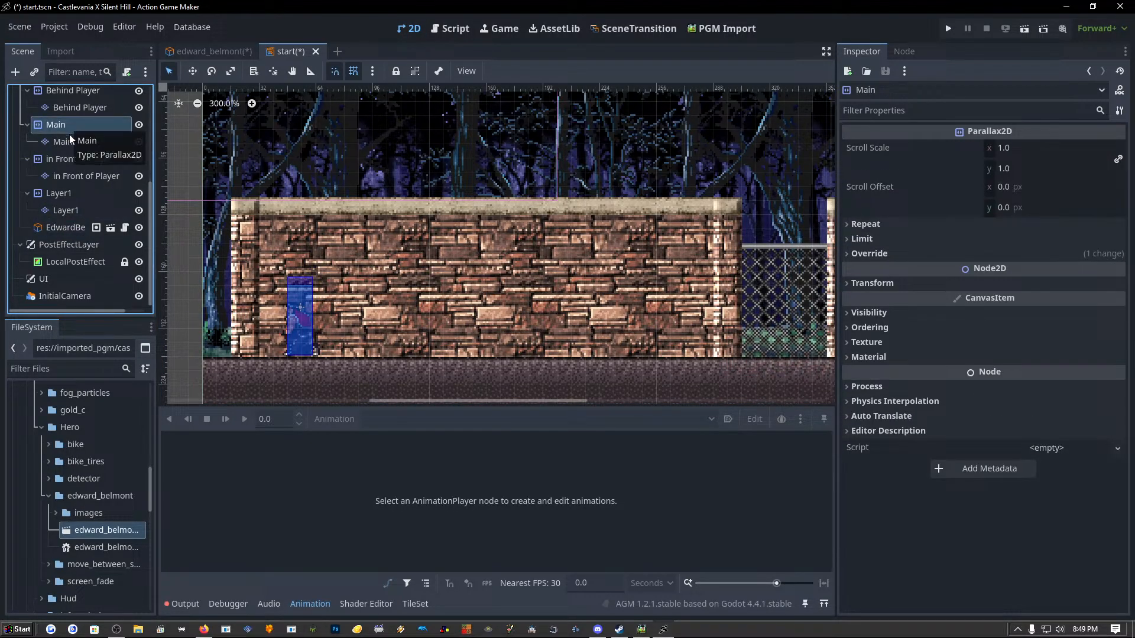
click(58, 227)
drag(56, 227, 61, 132)
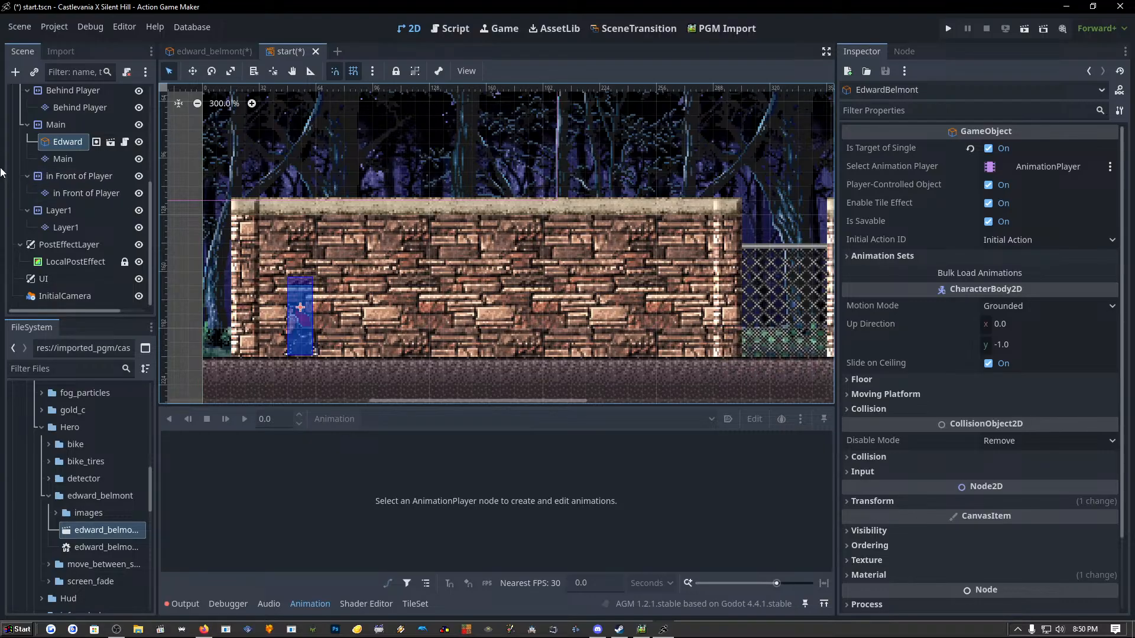
Compare the Main tile layer with the hero node, run the project to test the scene, and close the game window.
click(55, 160)
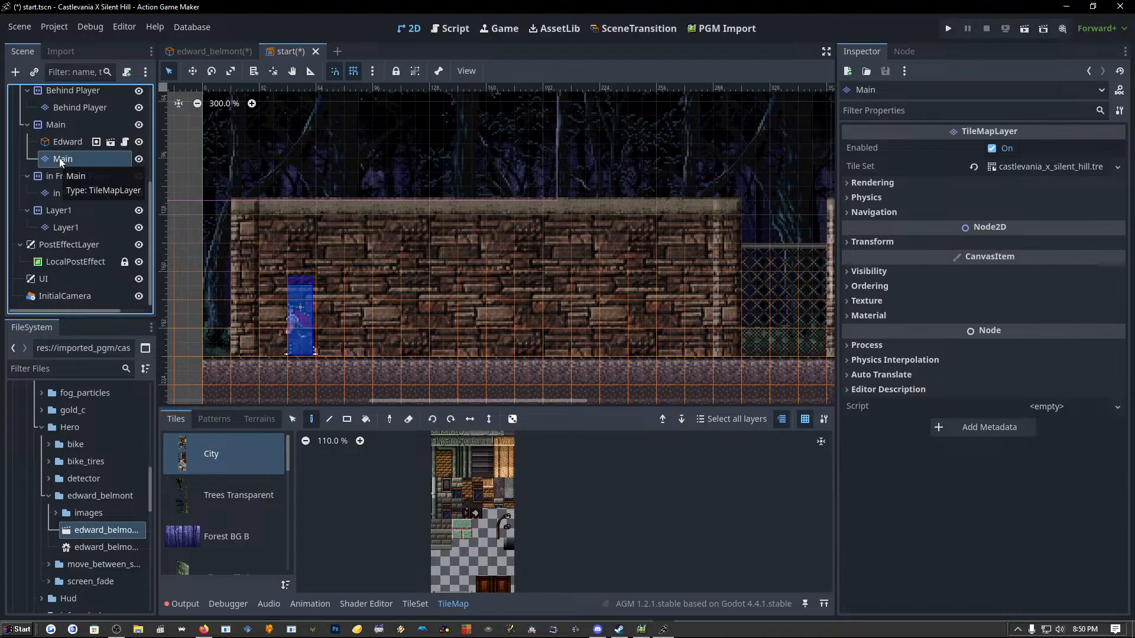
click(59, 143)
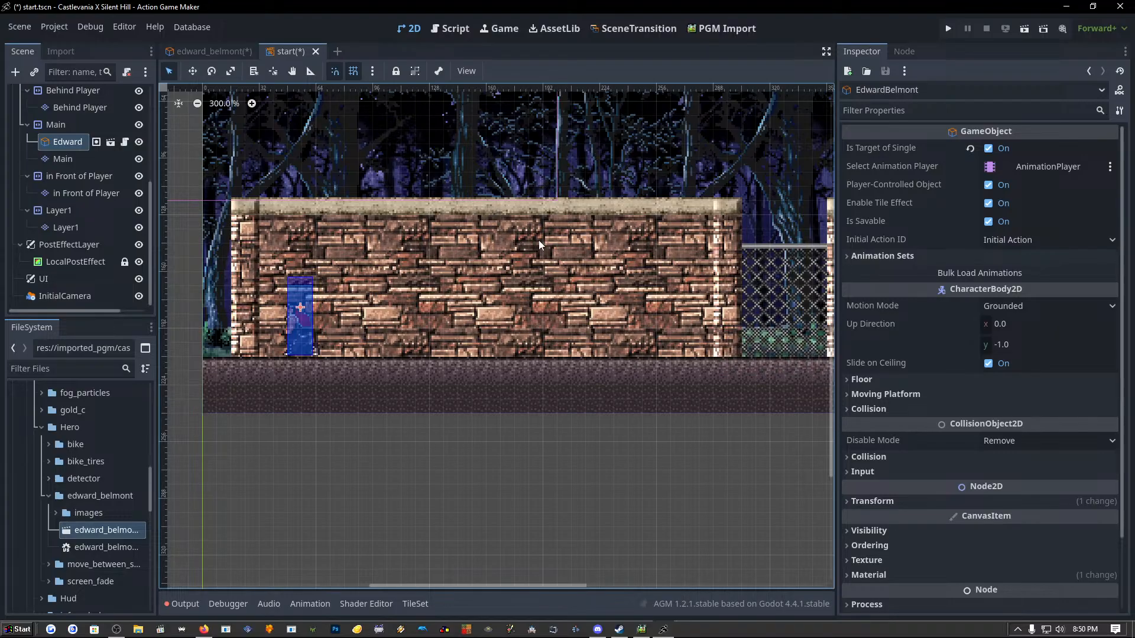
click(949, 30)
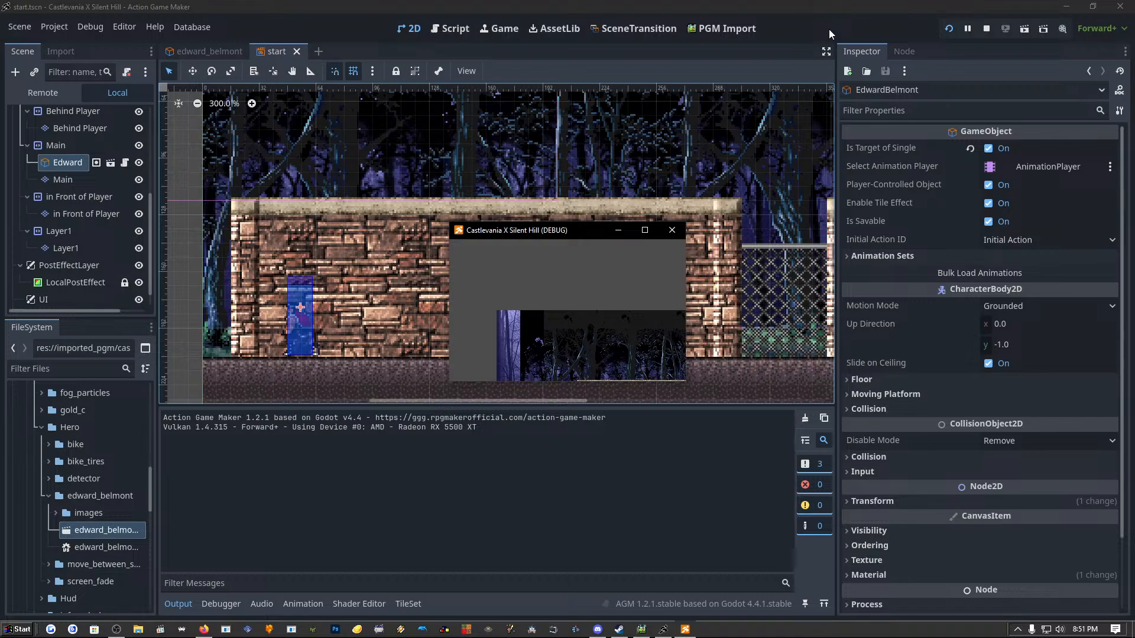
click(672, 231)
Examine the GameScene hierarchy down to the EdwardBelmont node under Main, and centre the view on the hero.
scroll(82, 203, up, 3)
scroll(82, 203, up, 2)
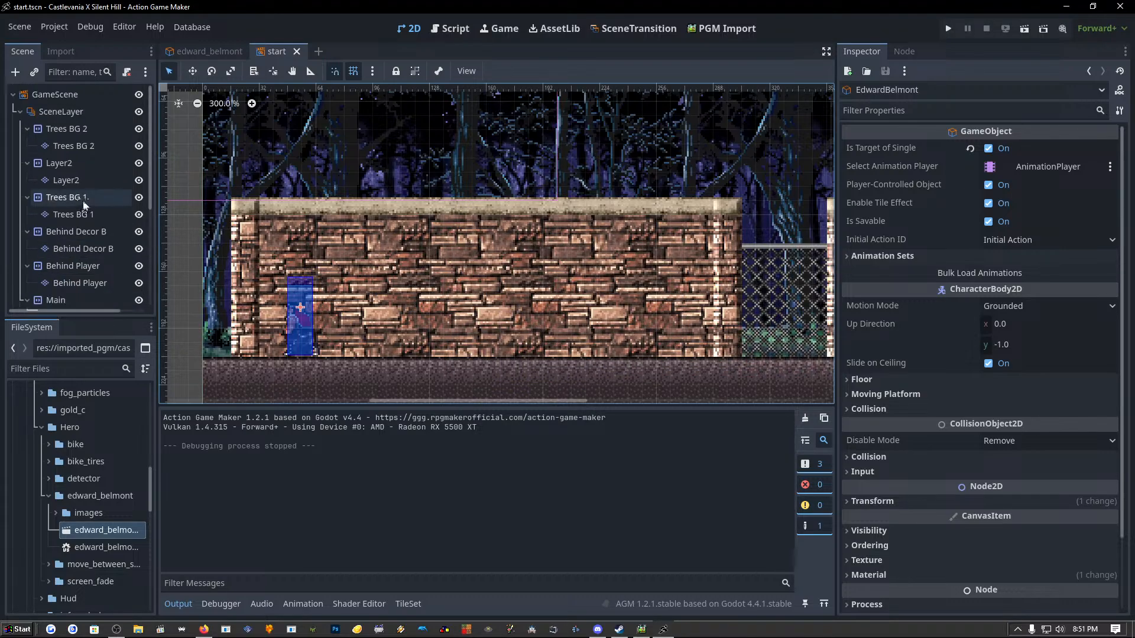
click(20, 114)
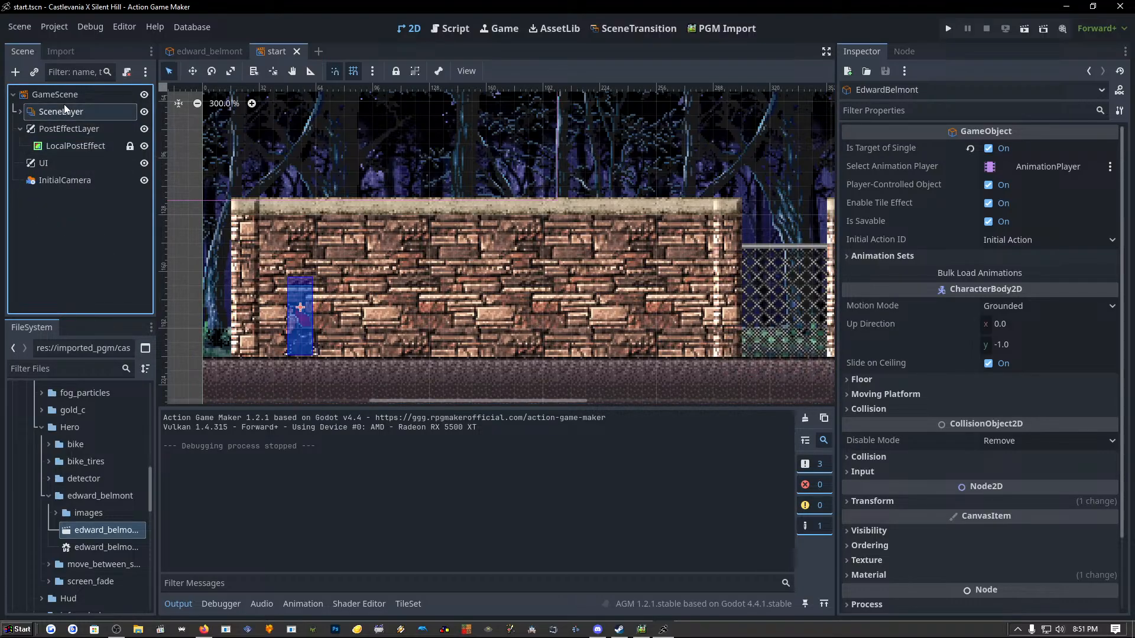
click(20, 112)
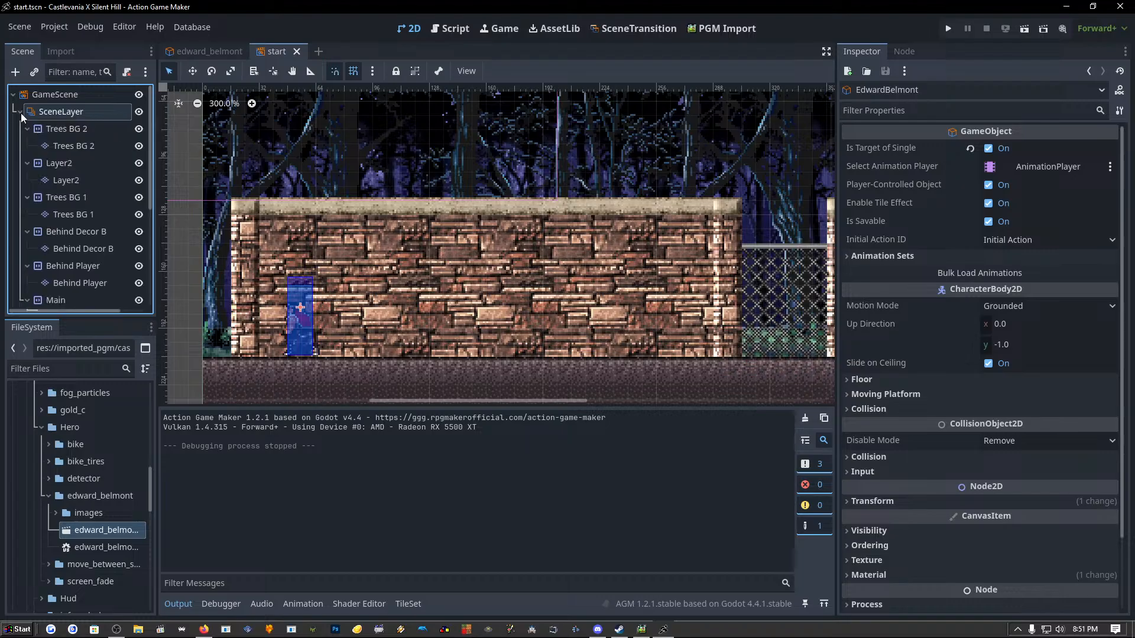
scroll(69, 200, down, 3)
scroll(69, 200, down, 2)
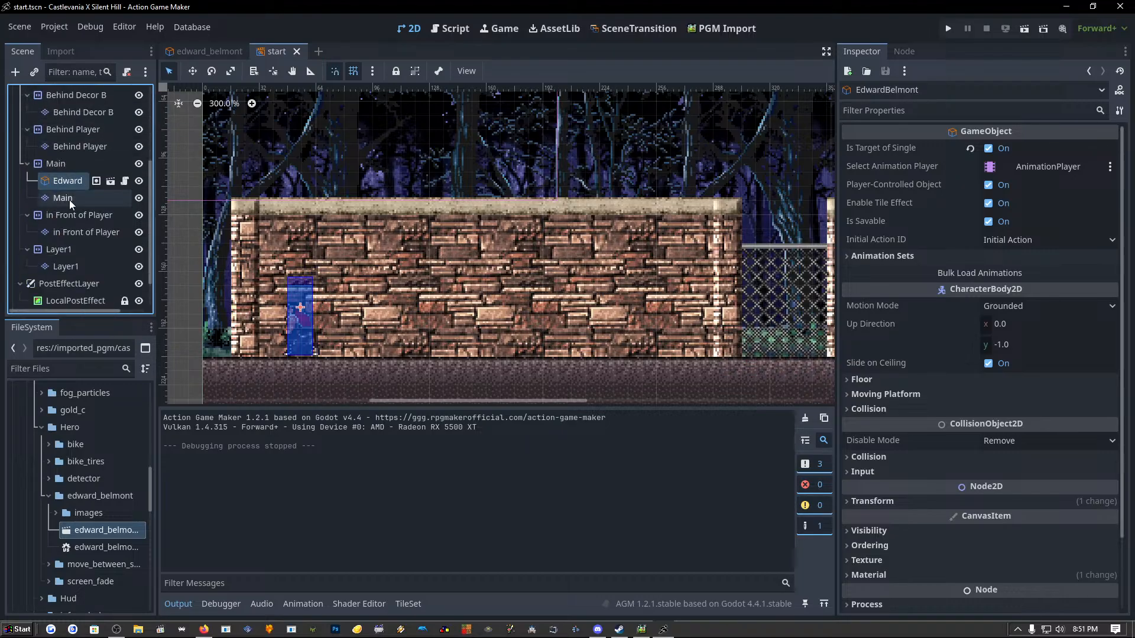
scroll(28, 188, up, 1)
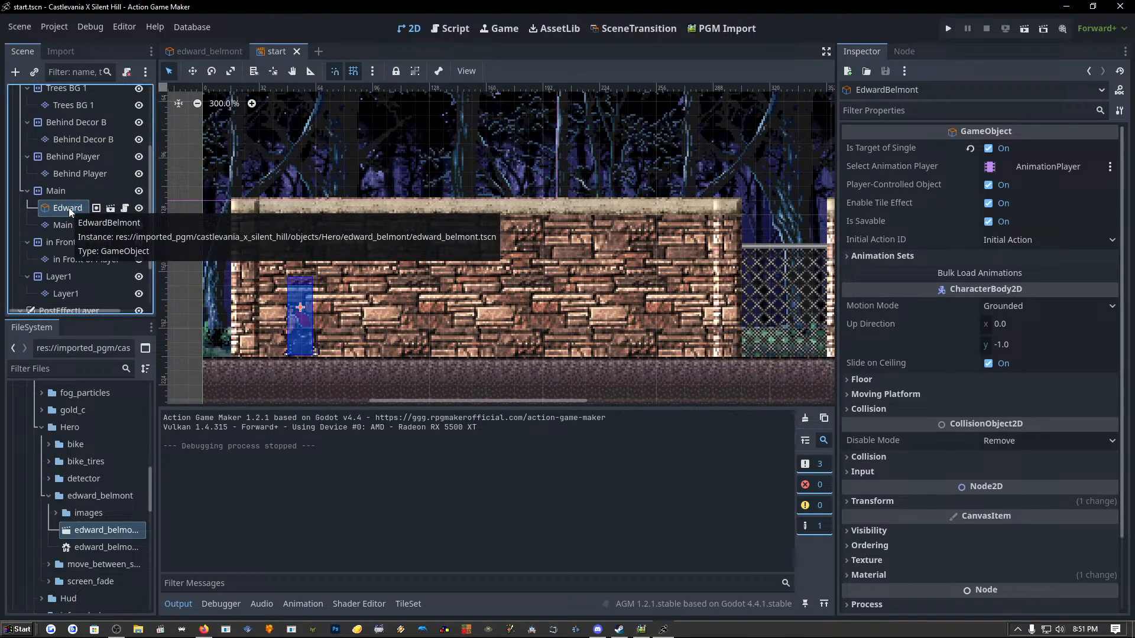
right_click(69, 207)
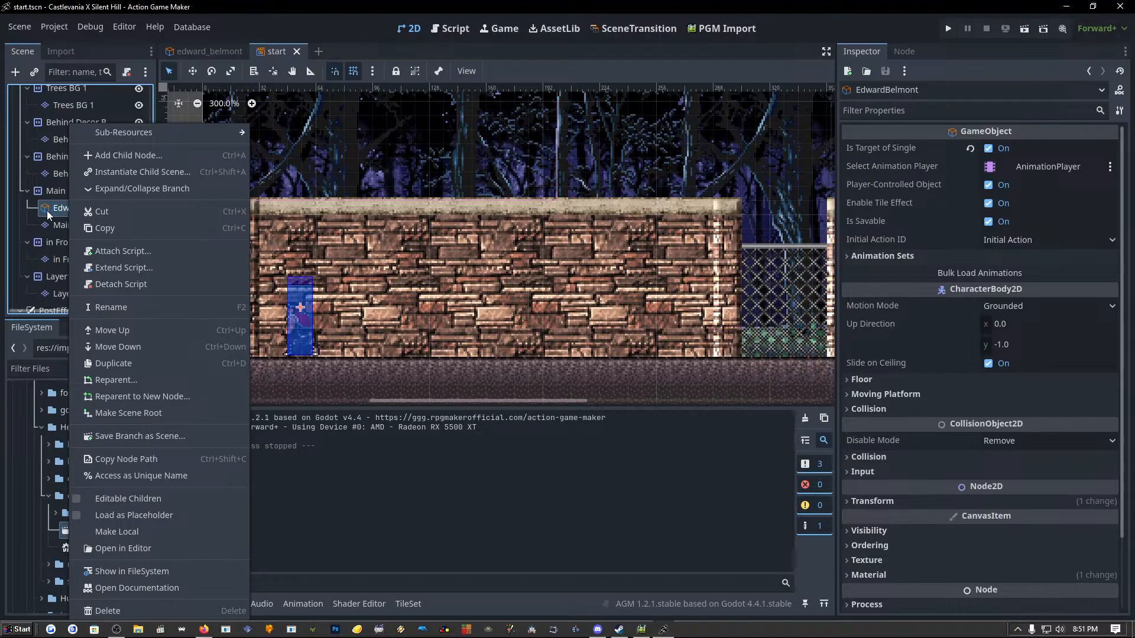
double_click(47, 211)
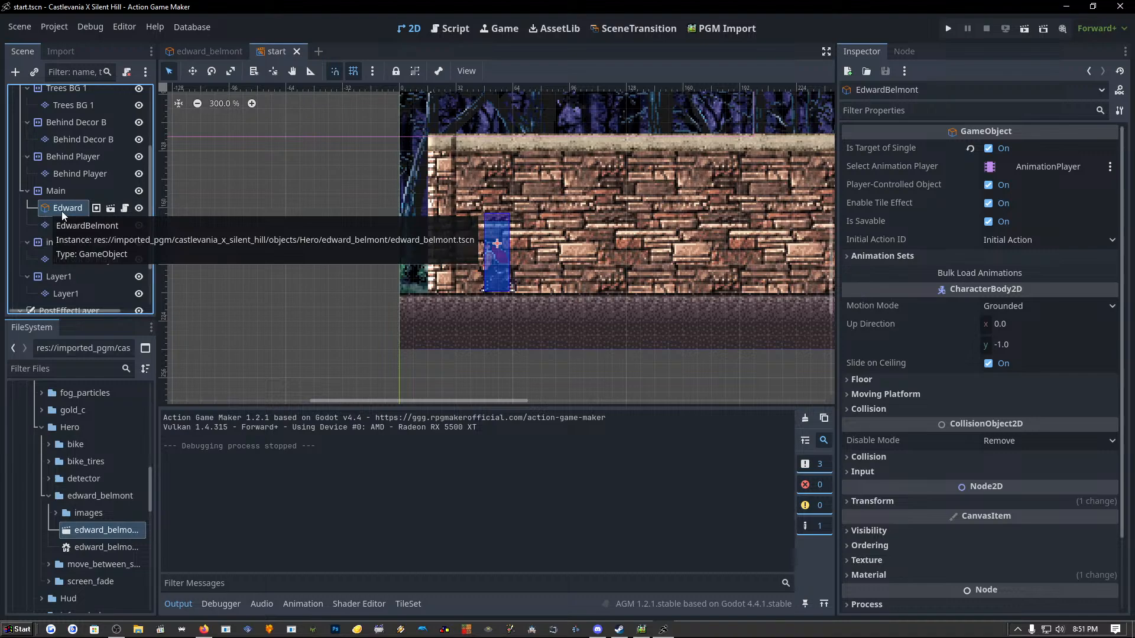
double_click(63, 208)
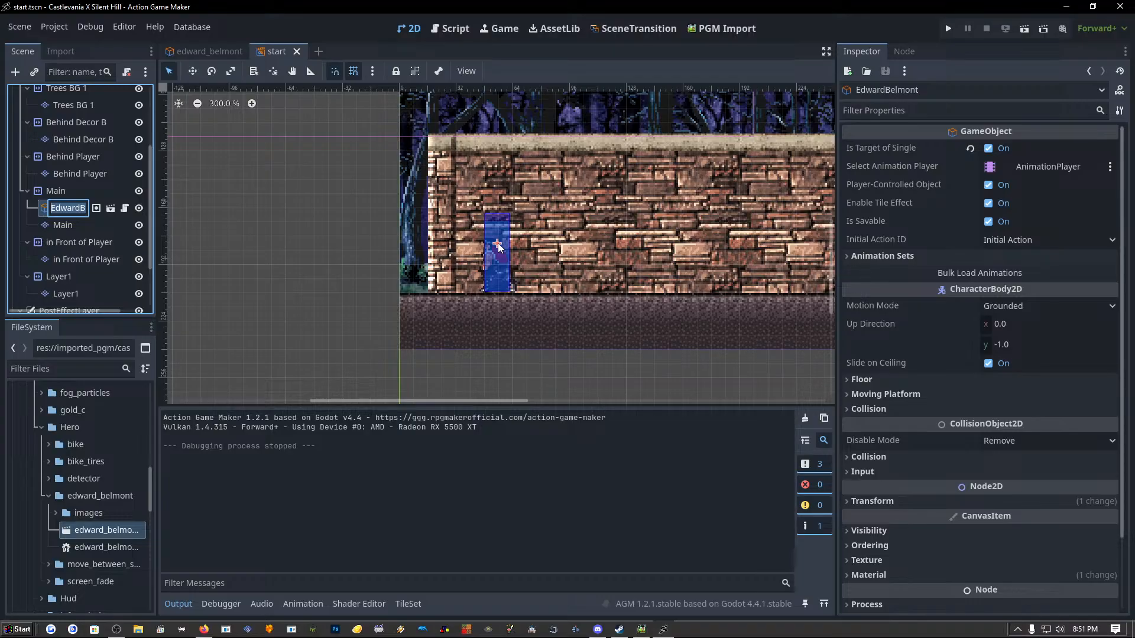
Check the EdwardBelmont node against the Main tile layer and review the upper layers of the start scene's hierarchy.
click(63, 229)
click(61, 212)
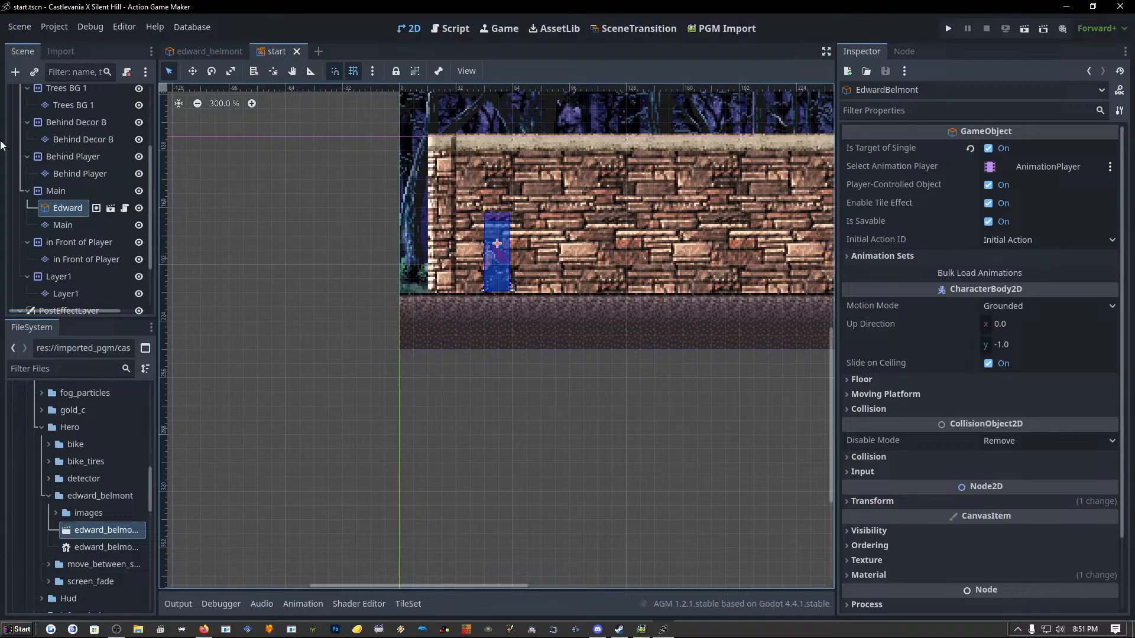
scroll(79, 200, up, 4)
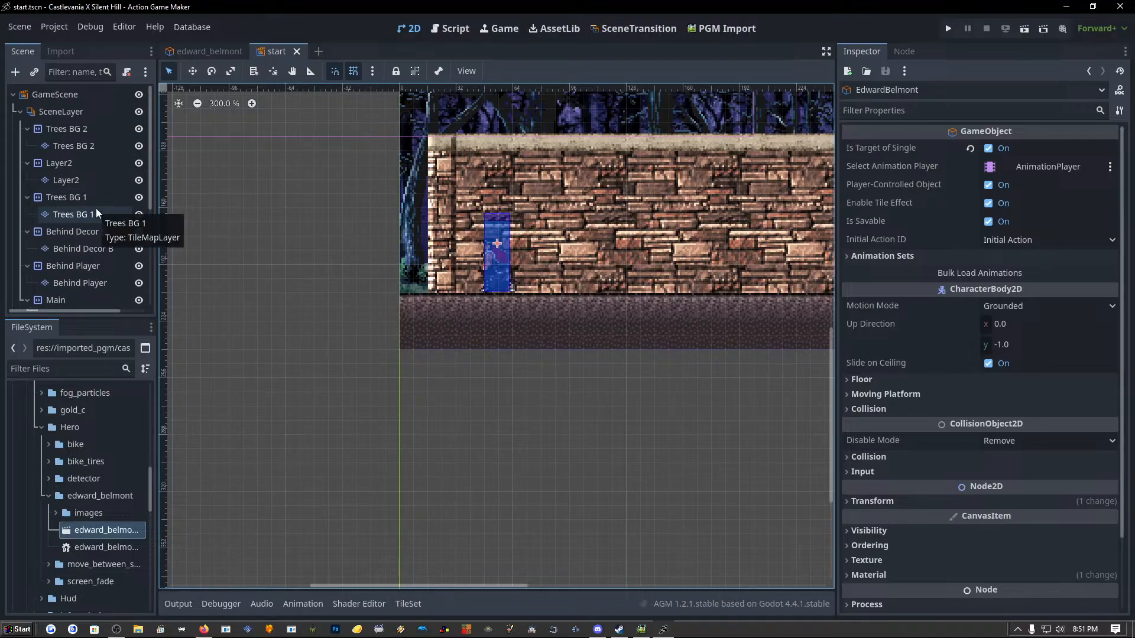
In the edward_belmont scene, add a CameraTargetSettings node as a child of the EdwardBelmont root node.
click(207, 52)
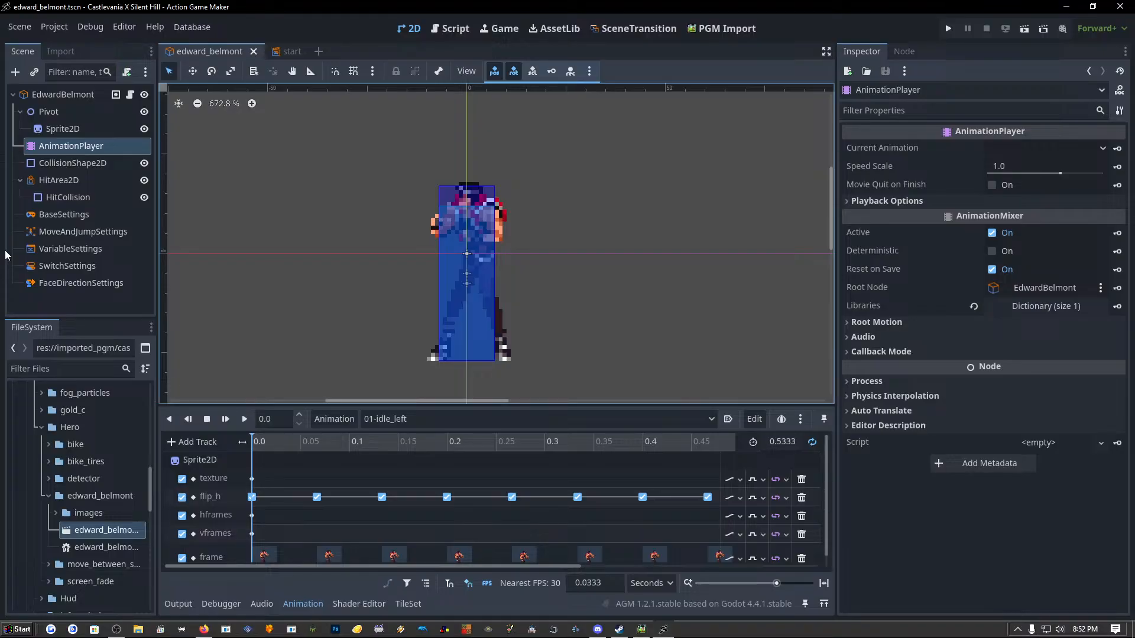
click(65, 99)
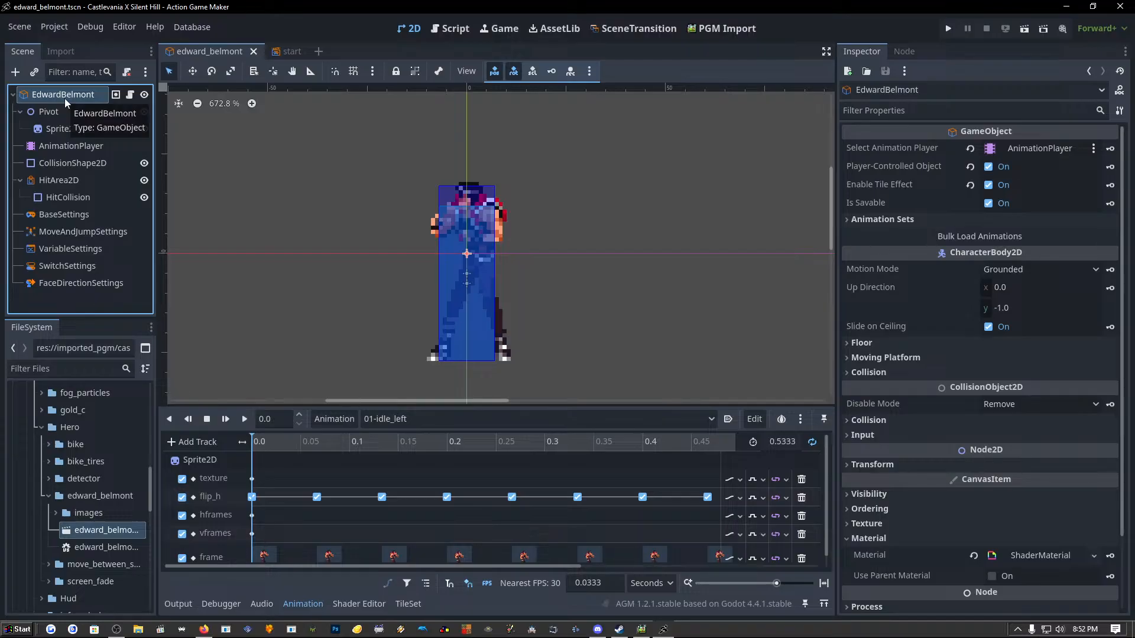
double_click(67, 94)
key(Return)
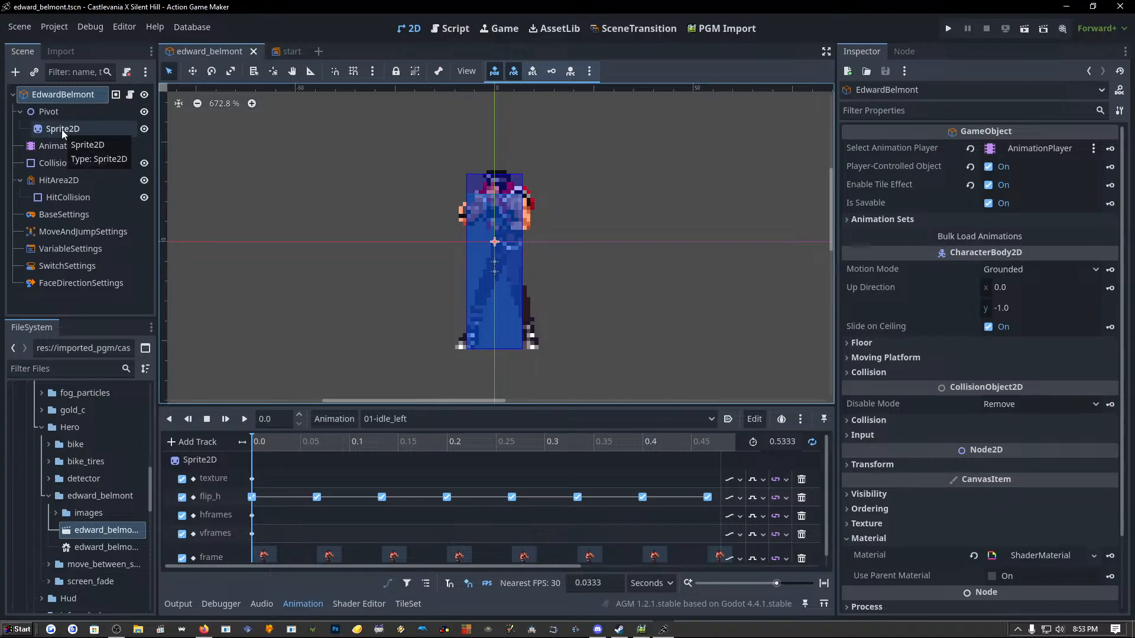
click(15, 72)
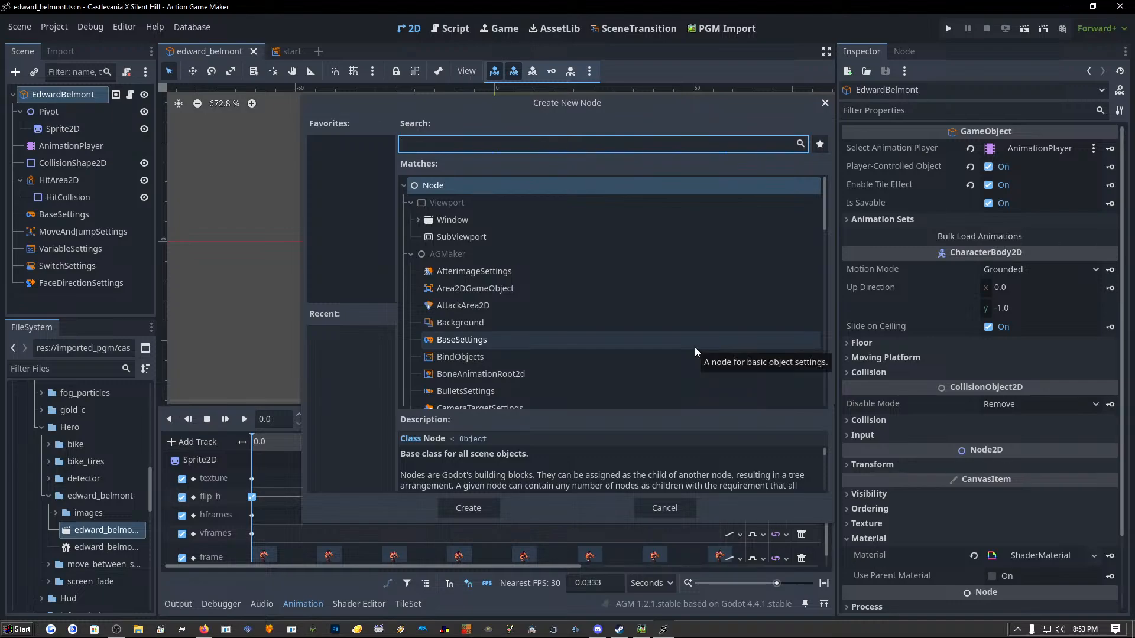
text(Camer)
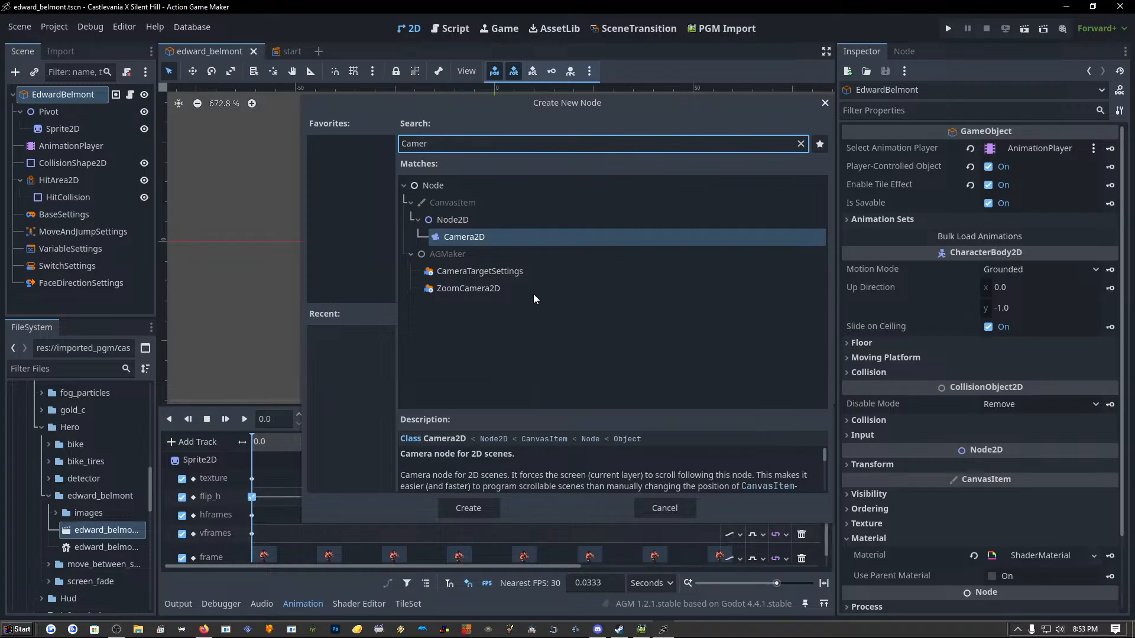
click(469, 272)
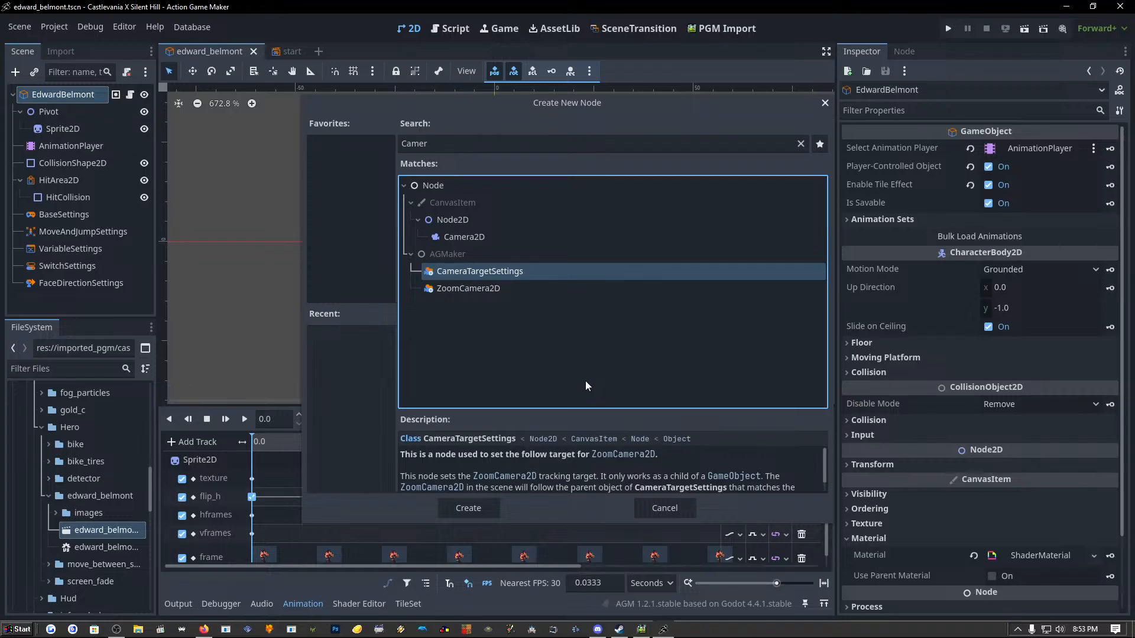
click(461, 508)
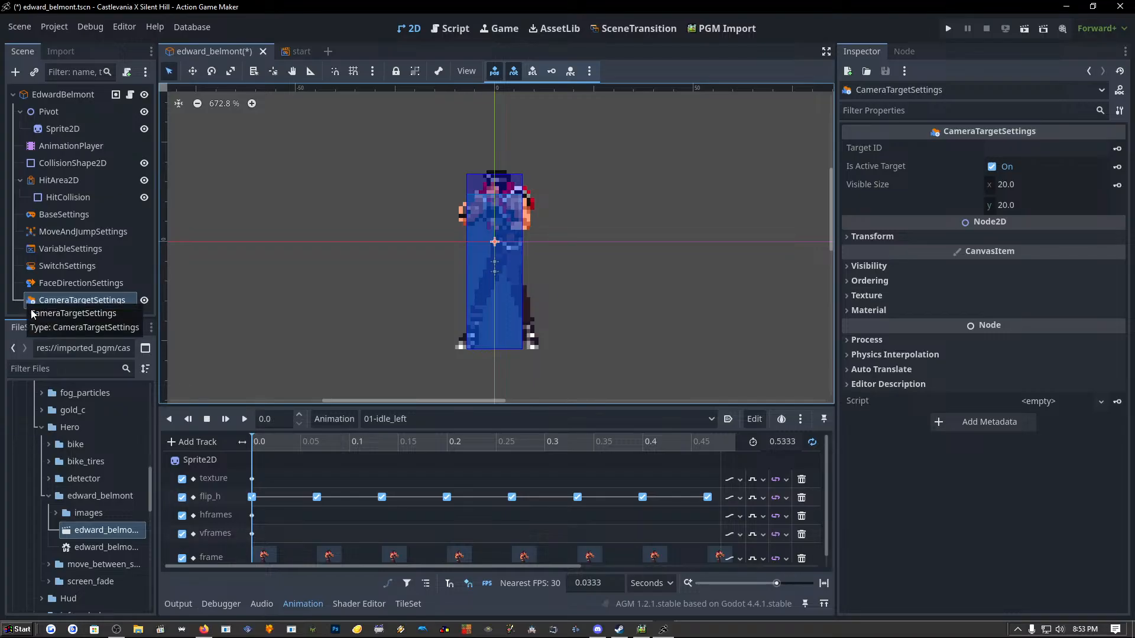
Set the Target ID of the hero's CameraTargetSettings node to "Main Cam".
click(71, 284)
click(71, 301)
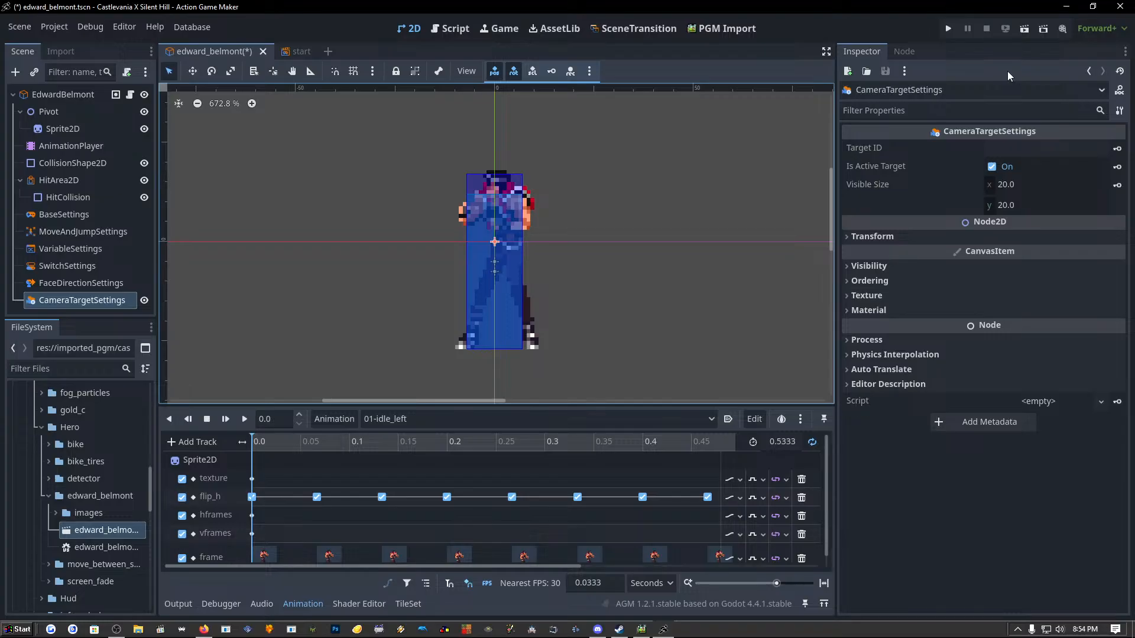
click(1010, 149)
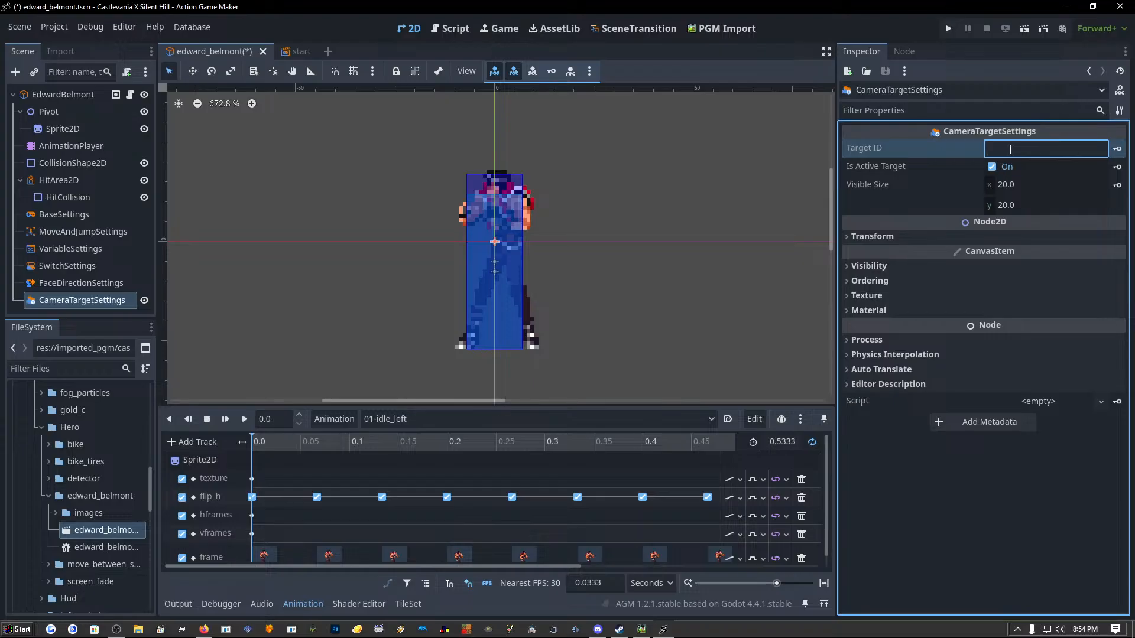
text(Mai)
key(BackSpace)
key(BackSpace)
text(P)
key(BackSpace)
text(Main)
text(Cam)
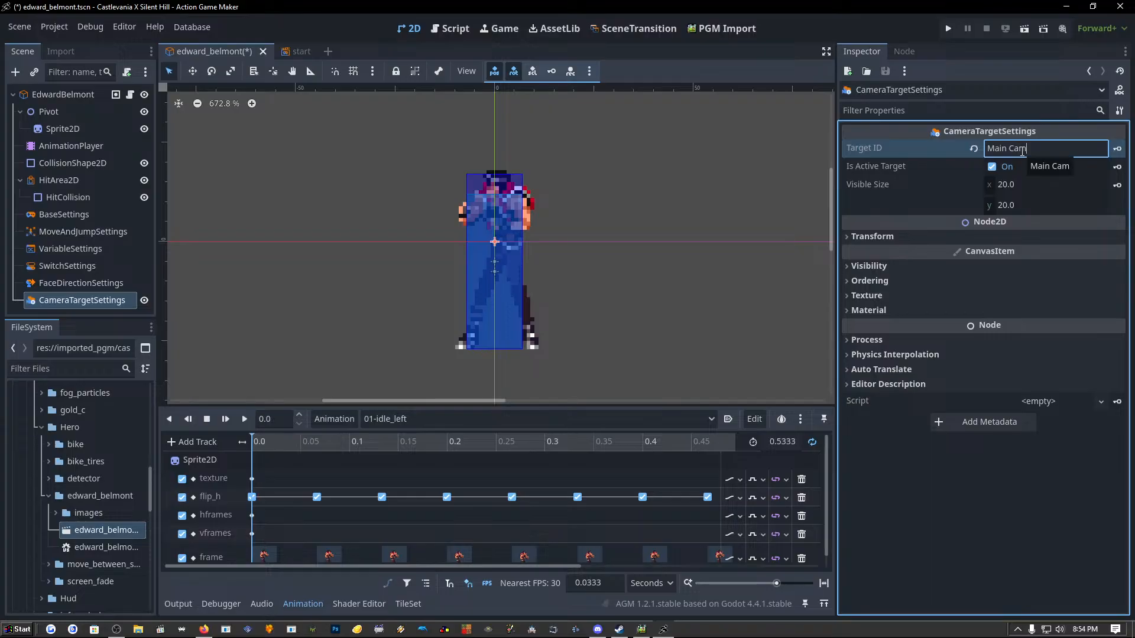
click(897, 171)
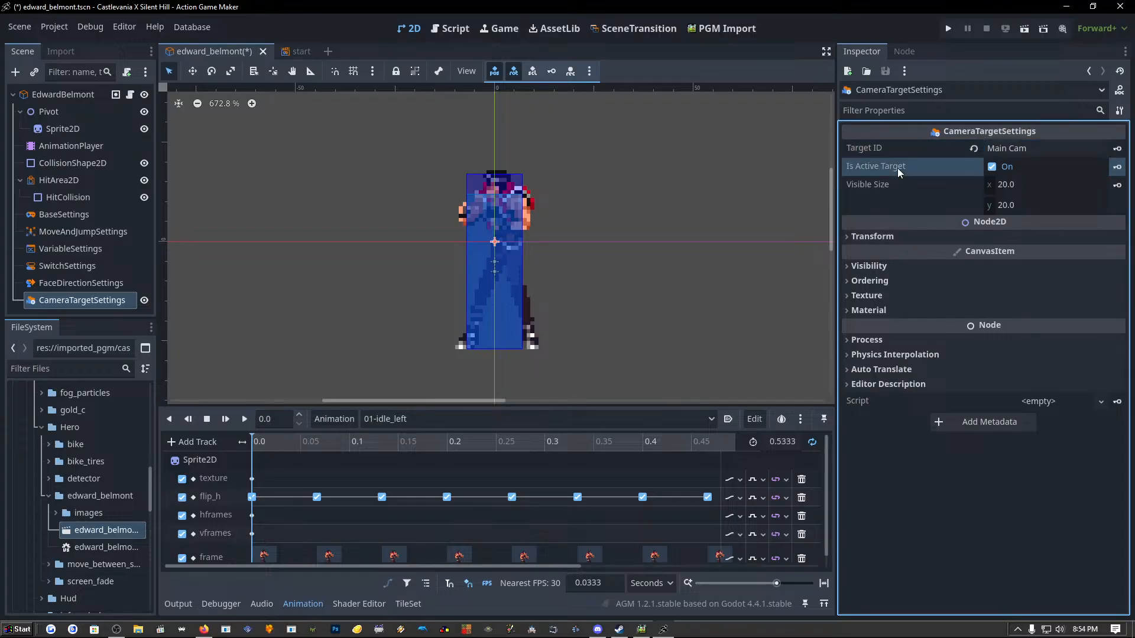
click(880, 148)
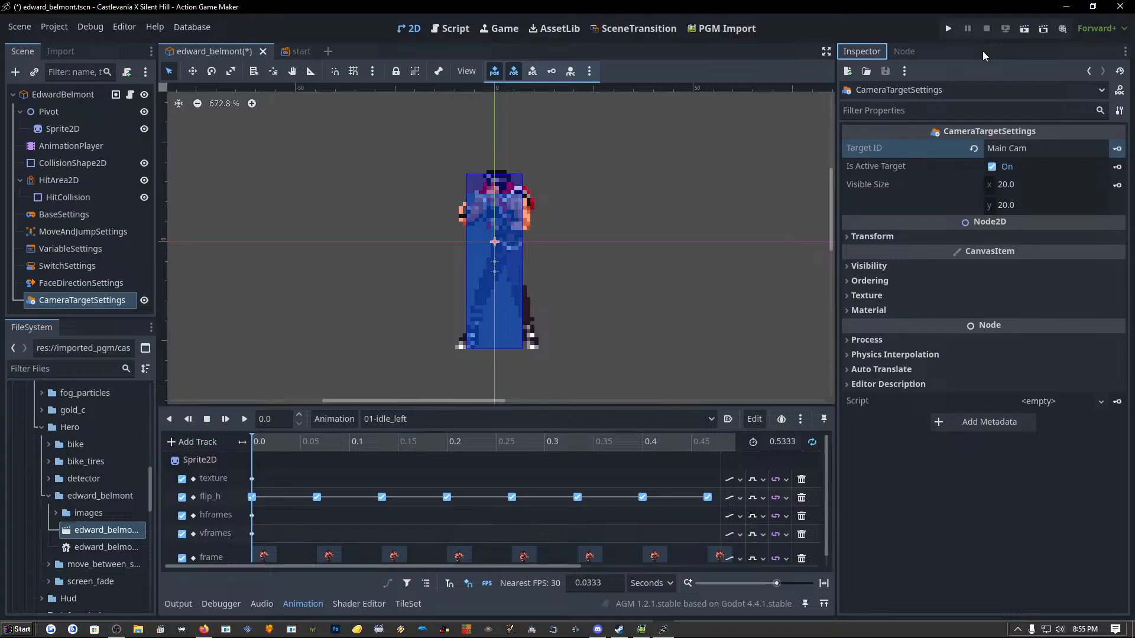
In the start scene, collapse the Main layer's branch in the hierarchy and select the InitialCamera node.
click(302, 51)
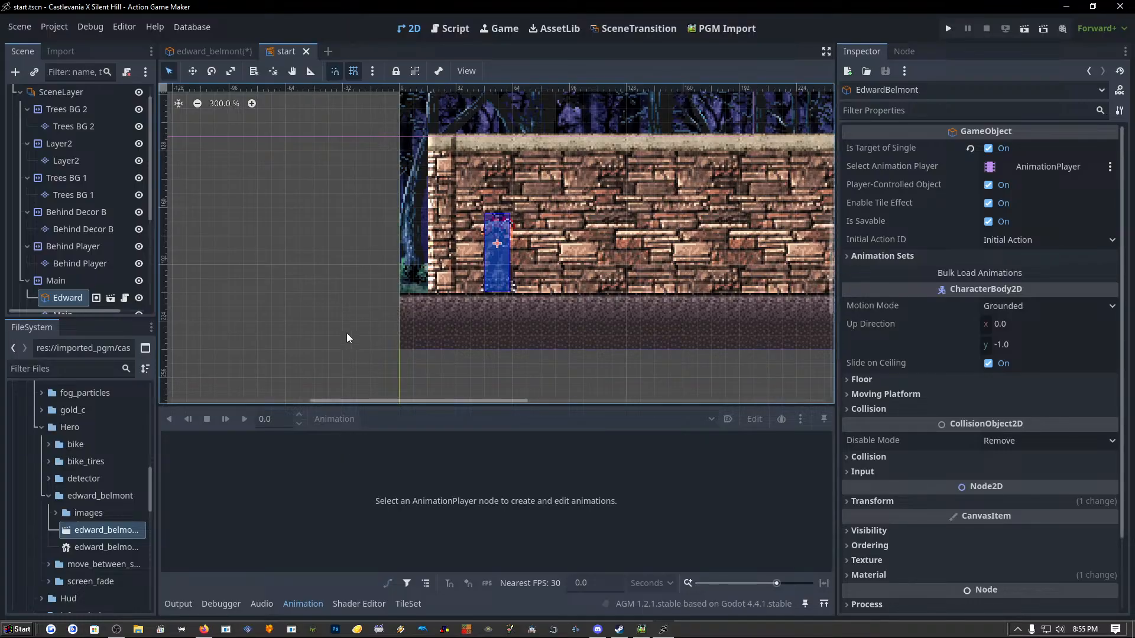
scroll(329, 302, up, 1)
scroll(332, 296, down, 2)
middle_drag(344, 287, 296, 287)
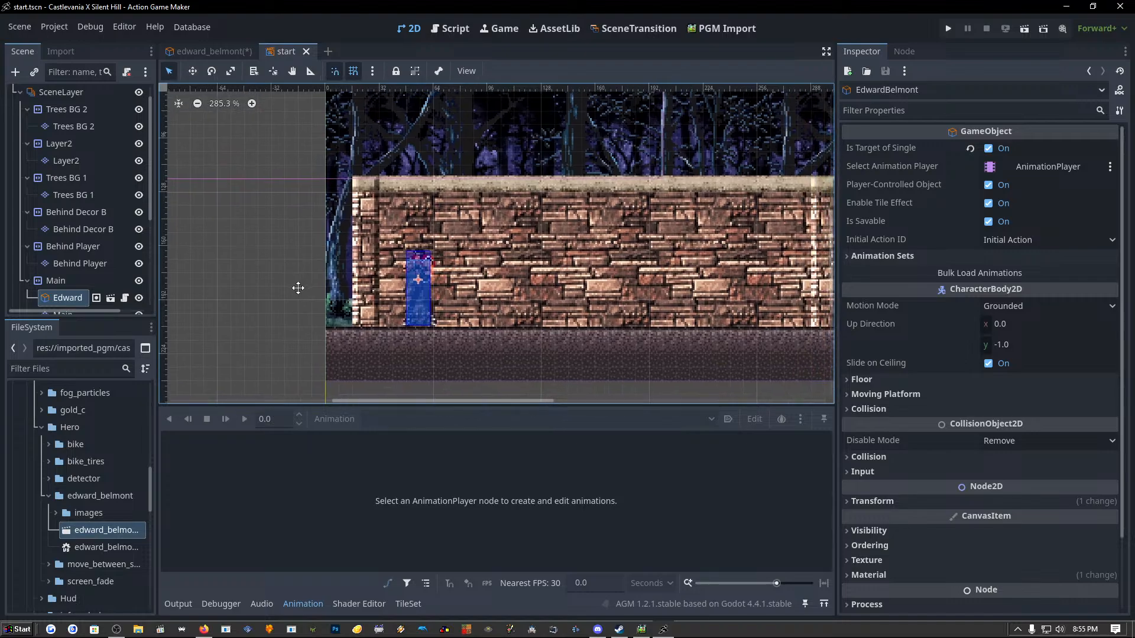
scroll(299, 291, down, 2)
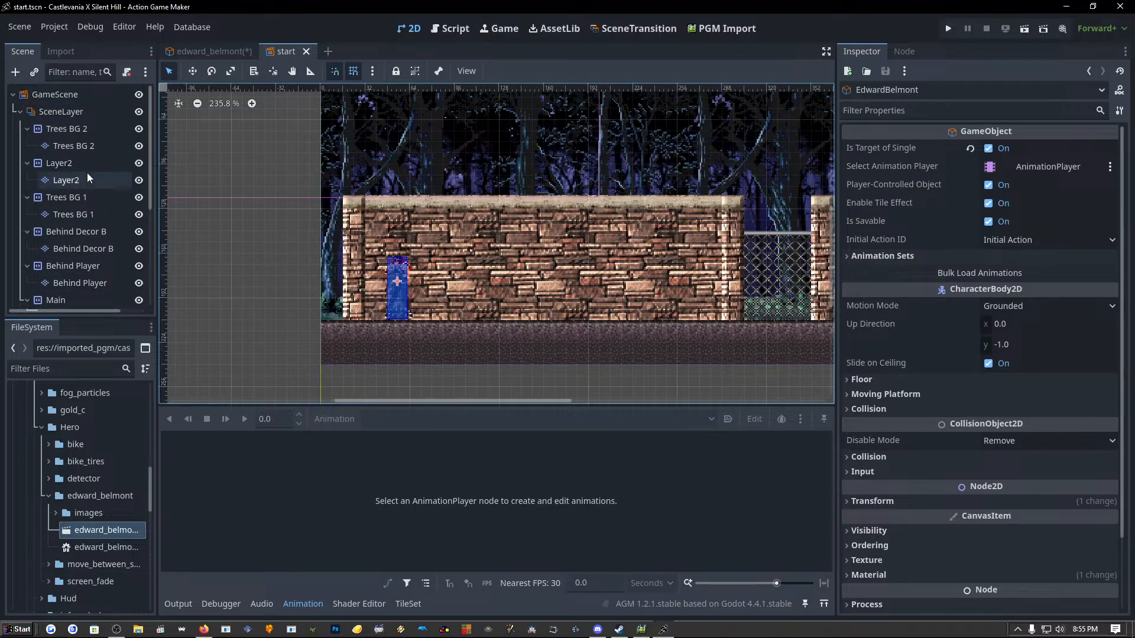
scroll(87, 168, down, 4)
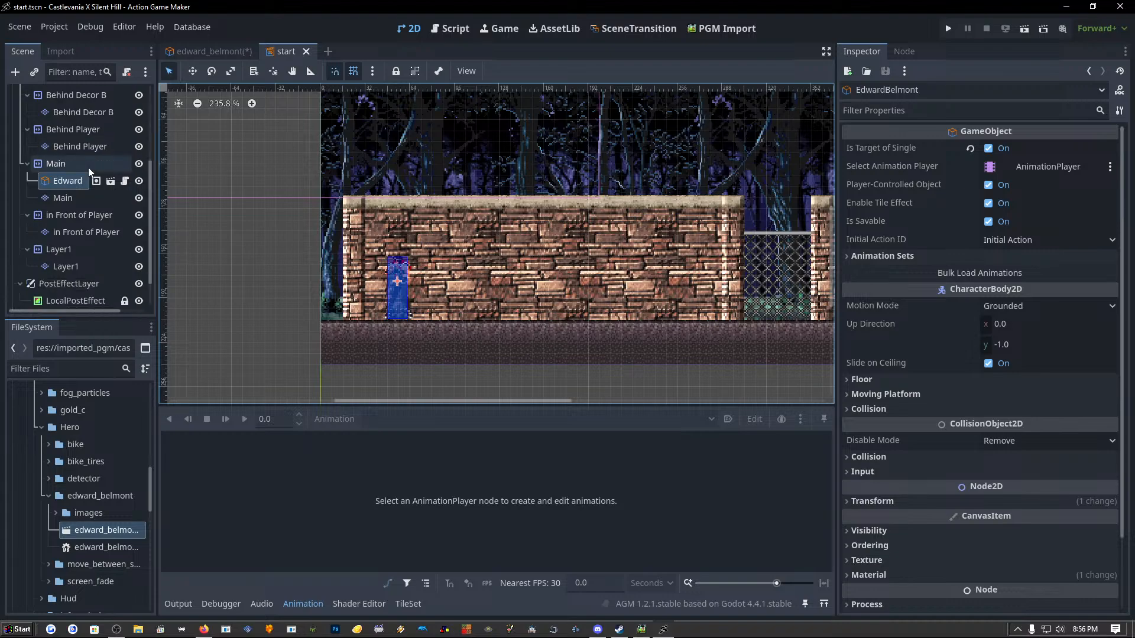
click(26, 166)
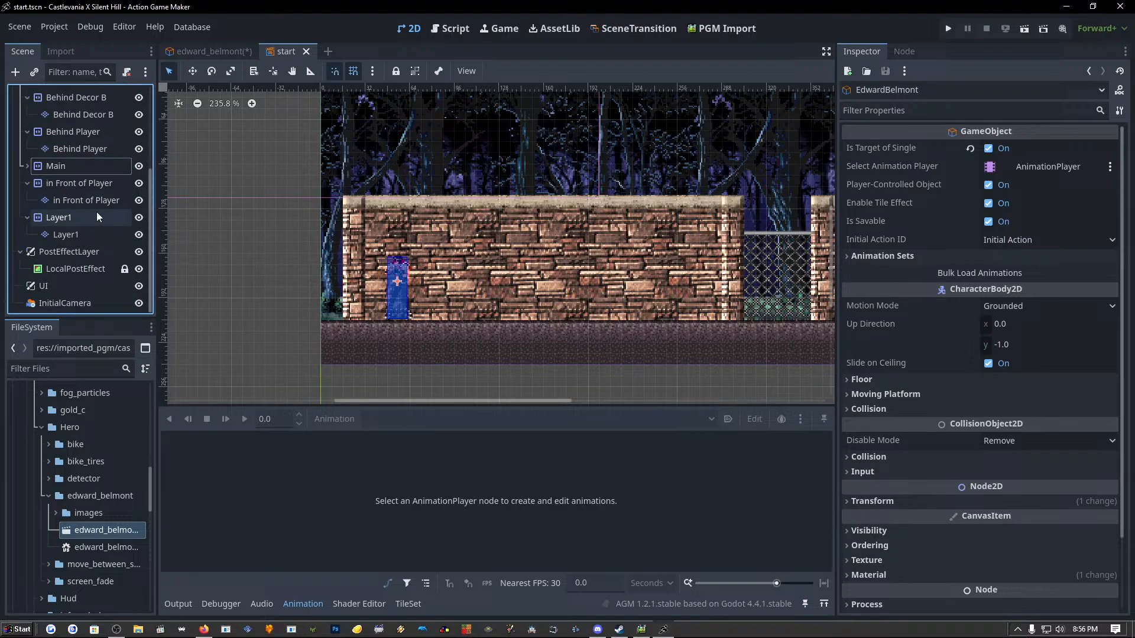
click(74, 305)
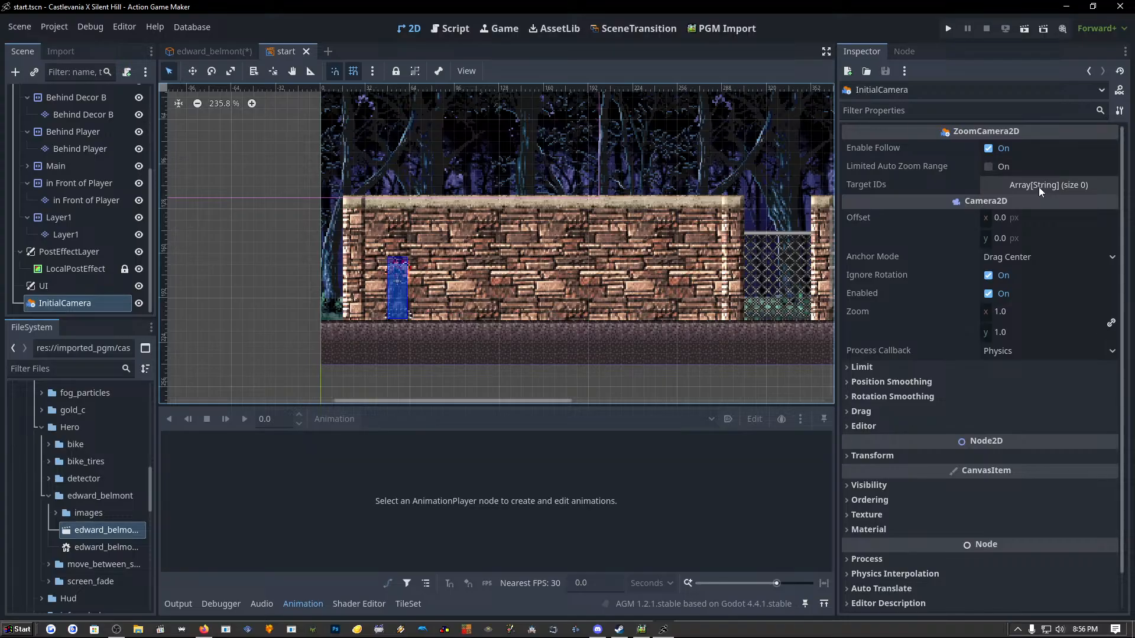
Add one element to InitialCamera's Target IDs array and set it to "Main Cam".
mouse_move(945, 190)
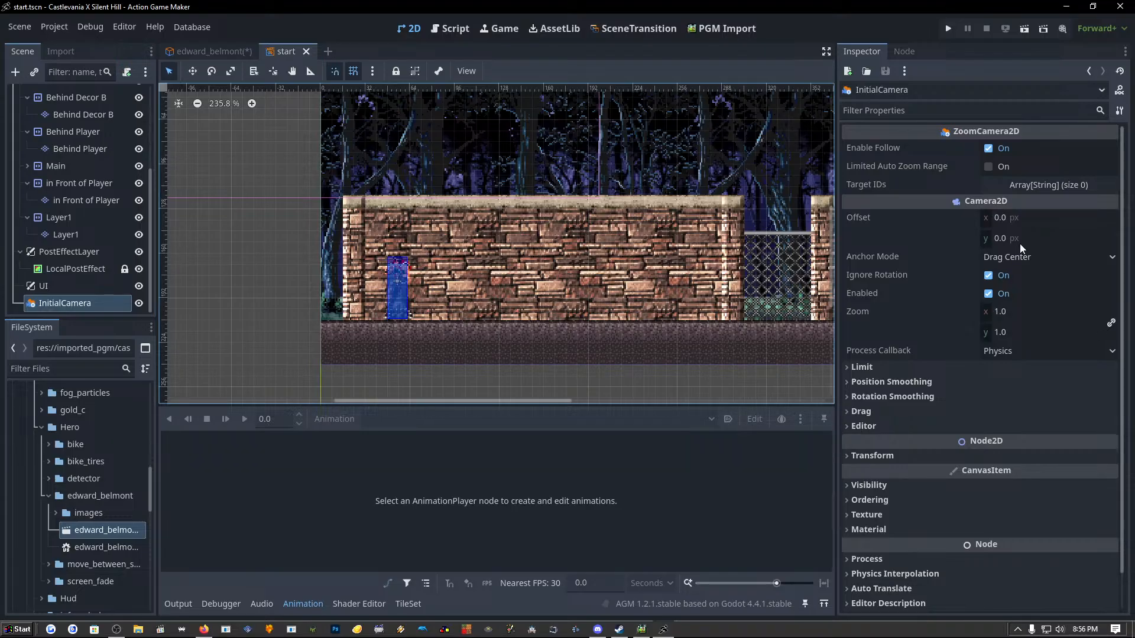
mouse_move(904, 202)
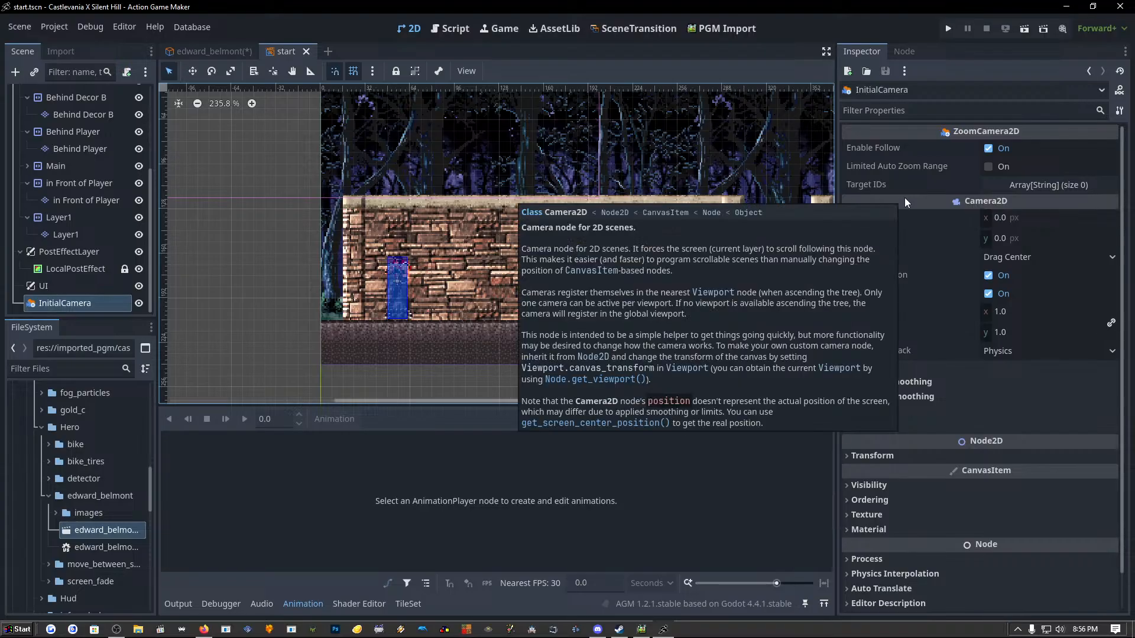
mouse_move(885, 186)
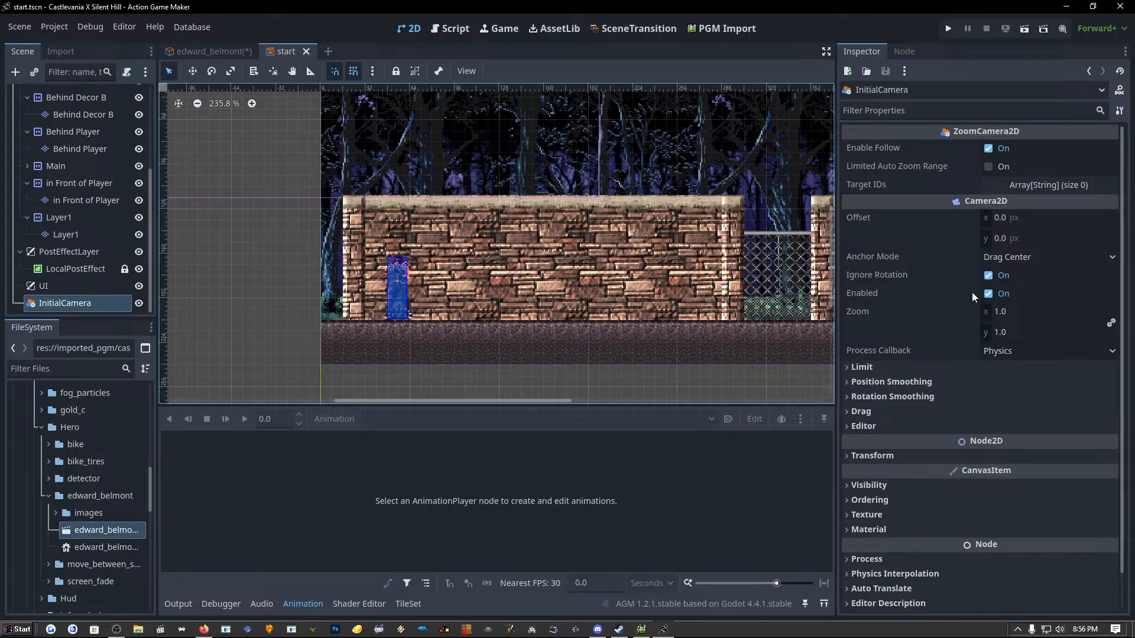
mouse_move(970, 289)
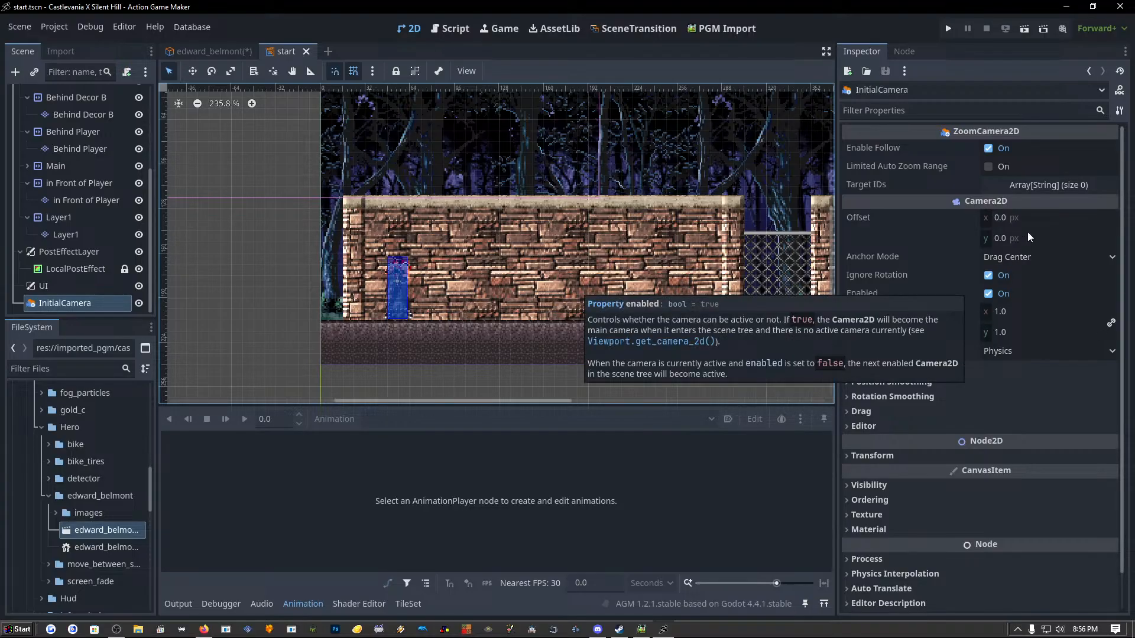
click(1041, 190)
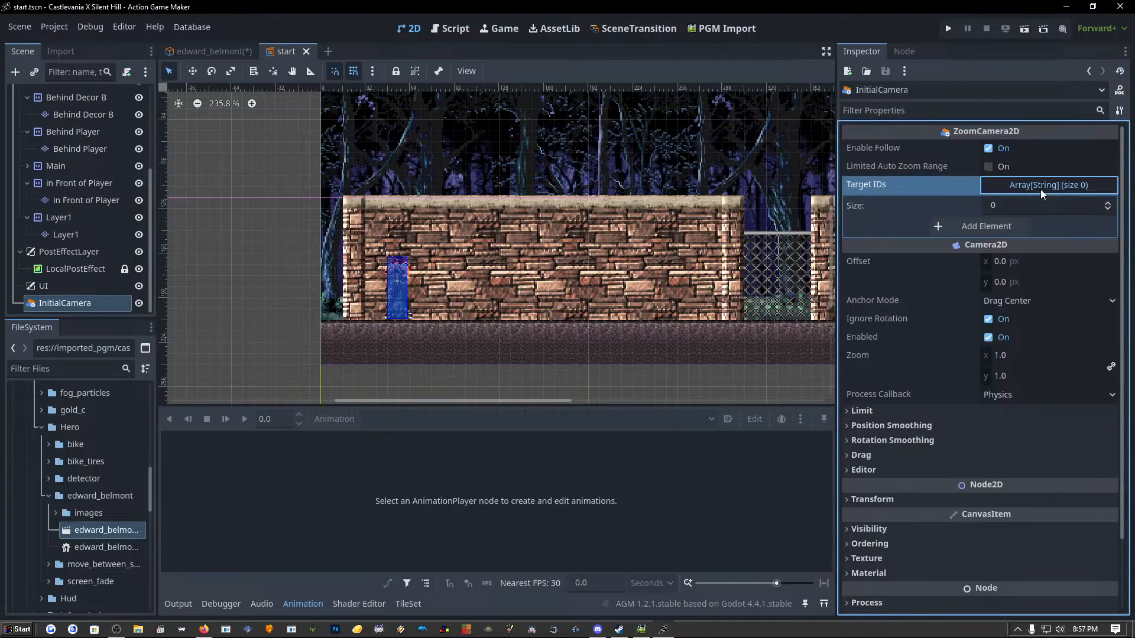
click(952, 226)
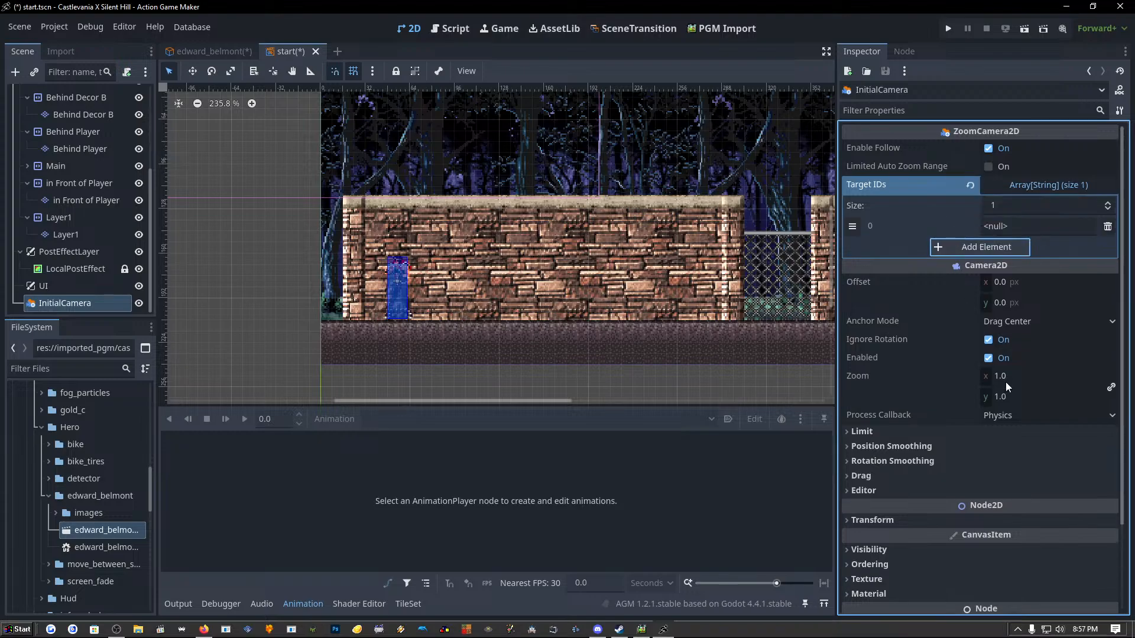
click(1073, 228)
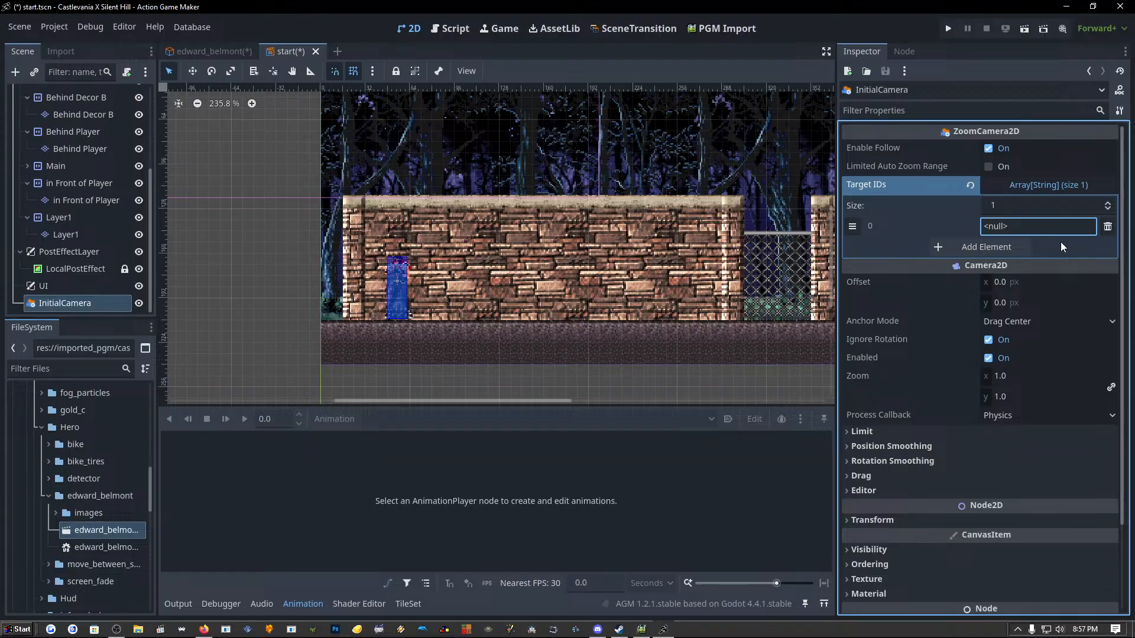
key(ctrl+a)
text(Main Cam)
click(851, 226)
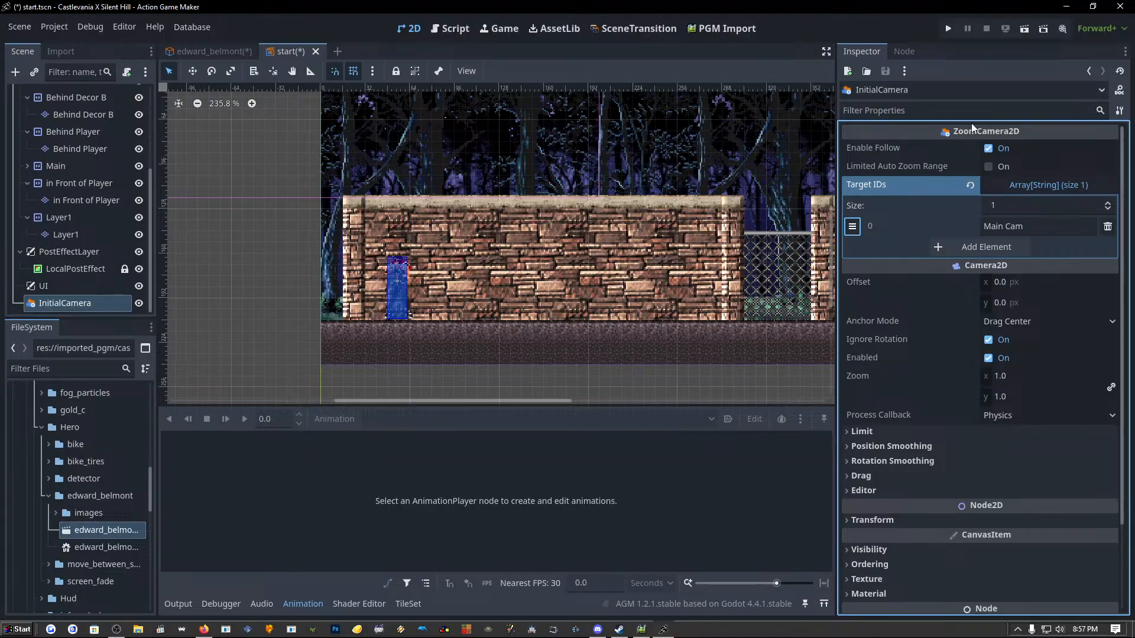
Run the start scene to test the camera with the hero, and close the game window.
click(1024, 30)
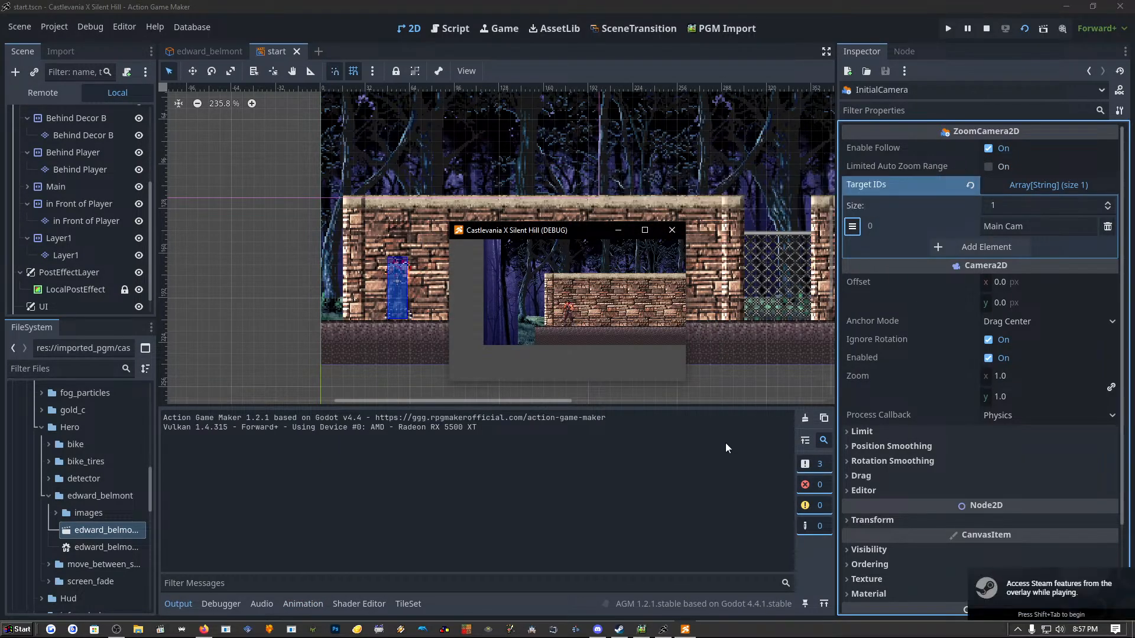
drag(532, 234, 423, 201)
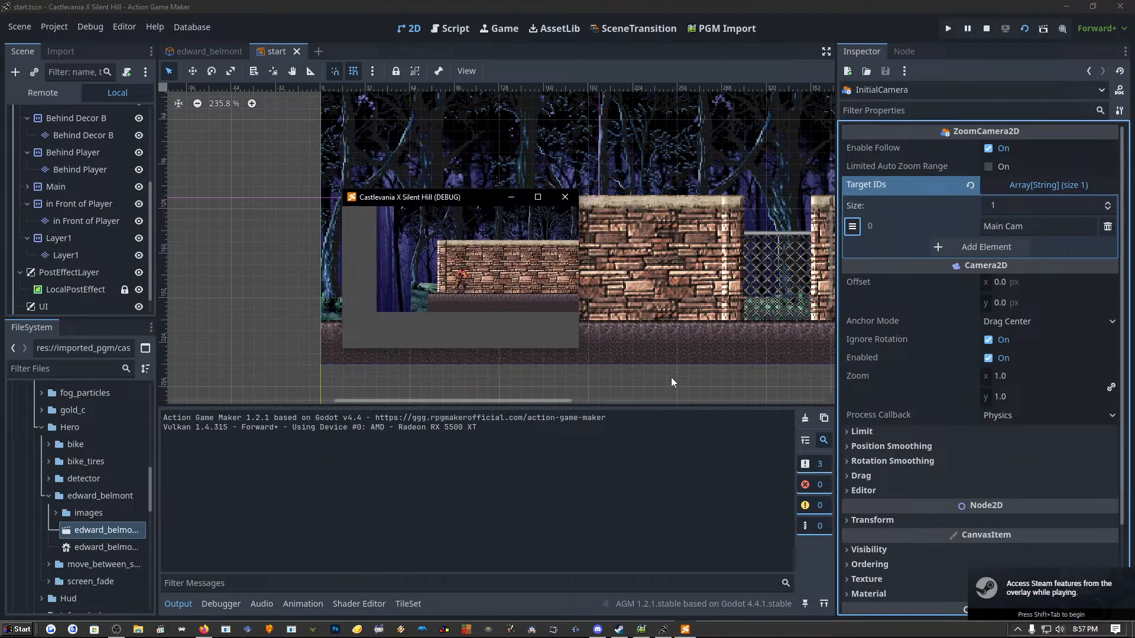
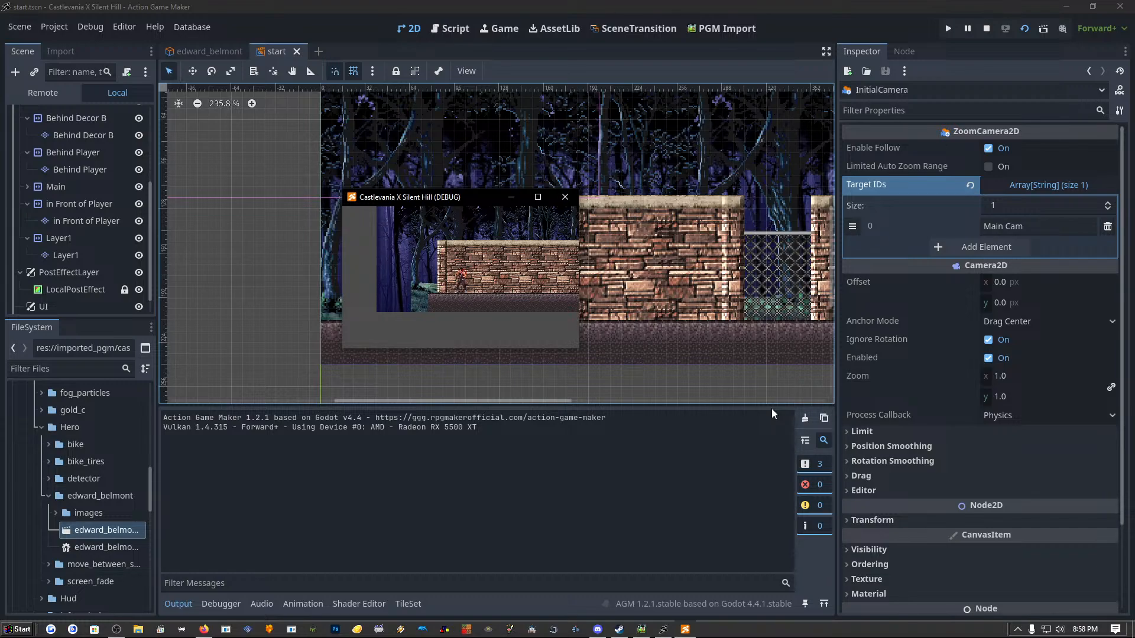
click(565, 197)
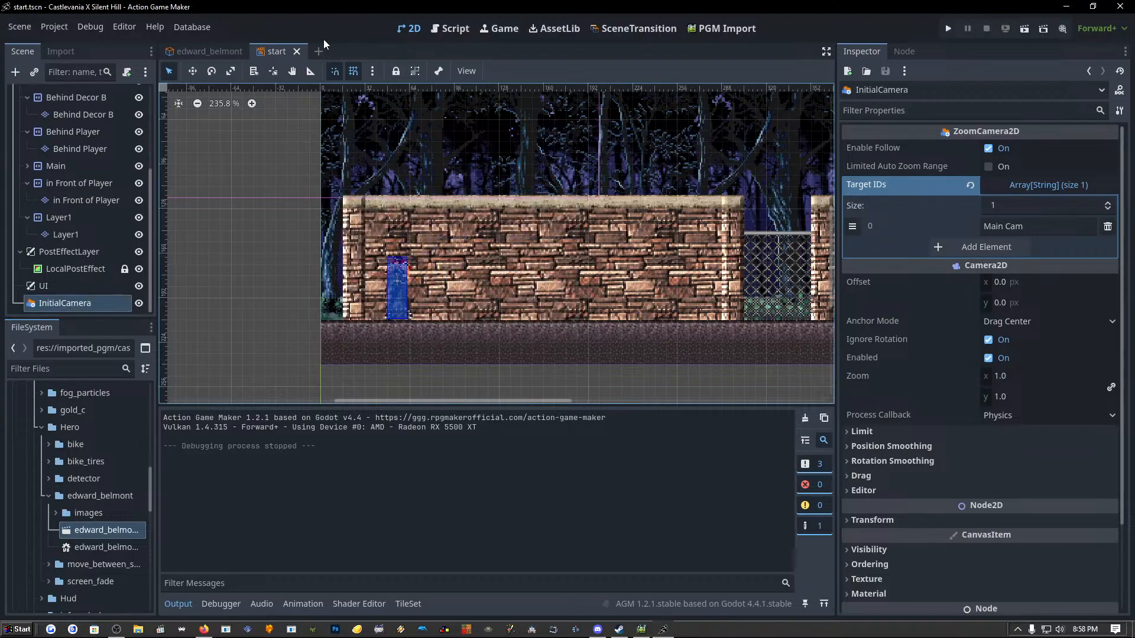
Open the EdwardBelmont object's visual script from the edward_belmont scene and select its Walk state to inspect the properties.
click(216, 52)
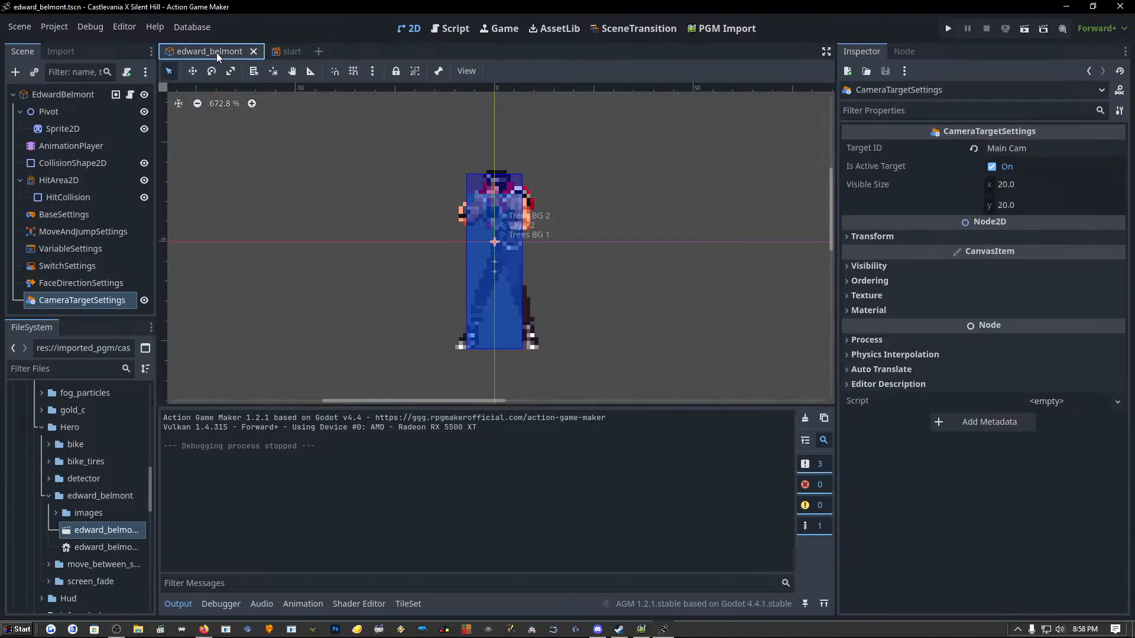
click(56, 94)
click(55, 89)
click(450, 29)
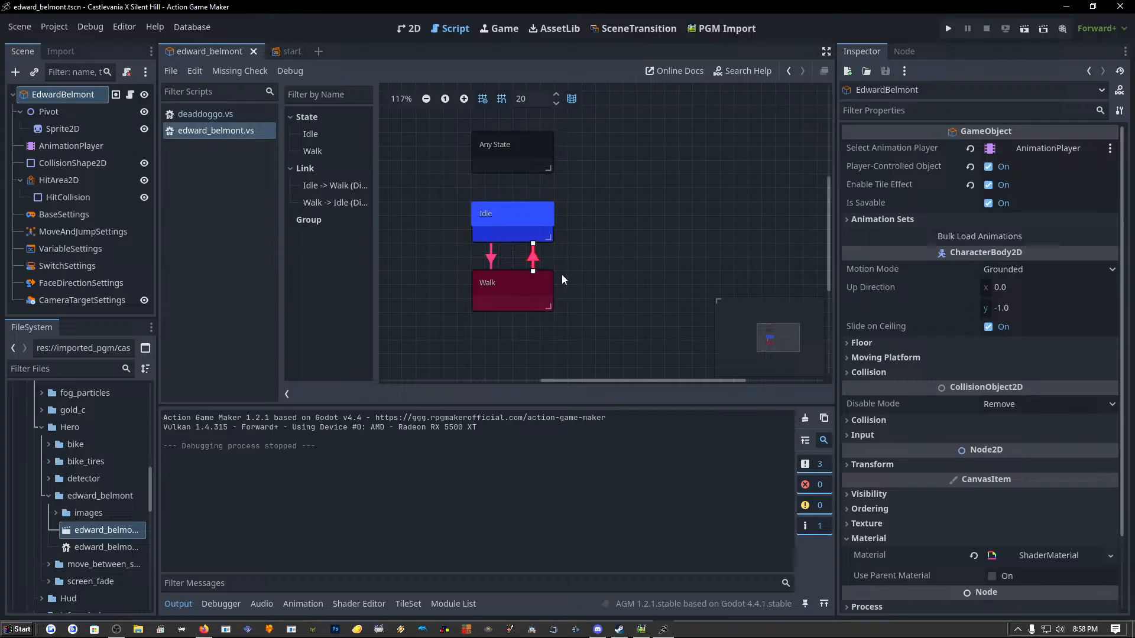
click(498, 292)
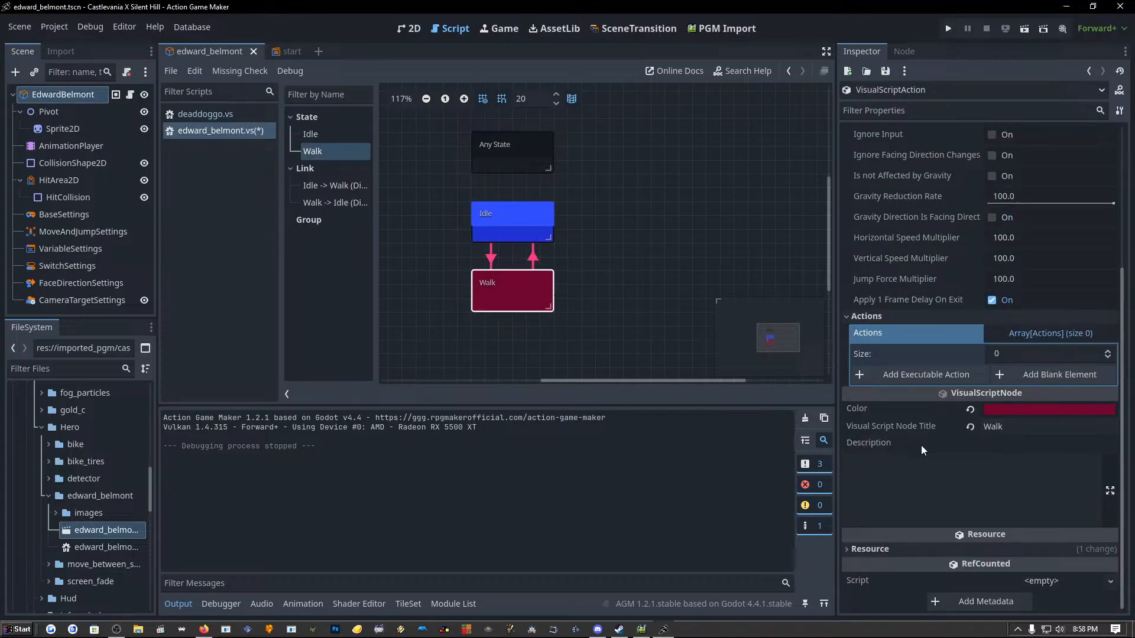
Examine the Walk state's description memo, its Resource properties and its action settings.
click(925, 479)
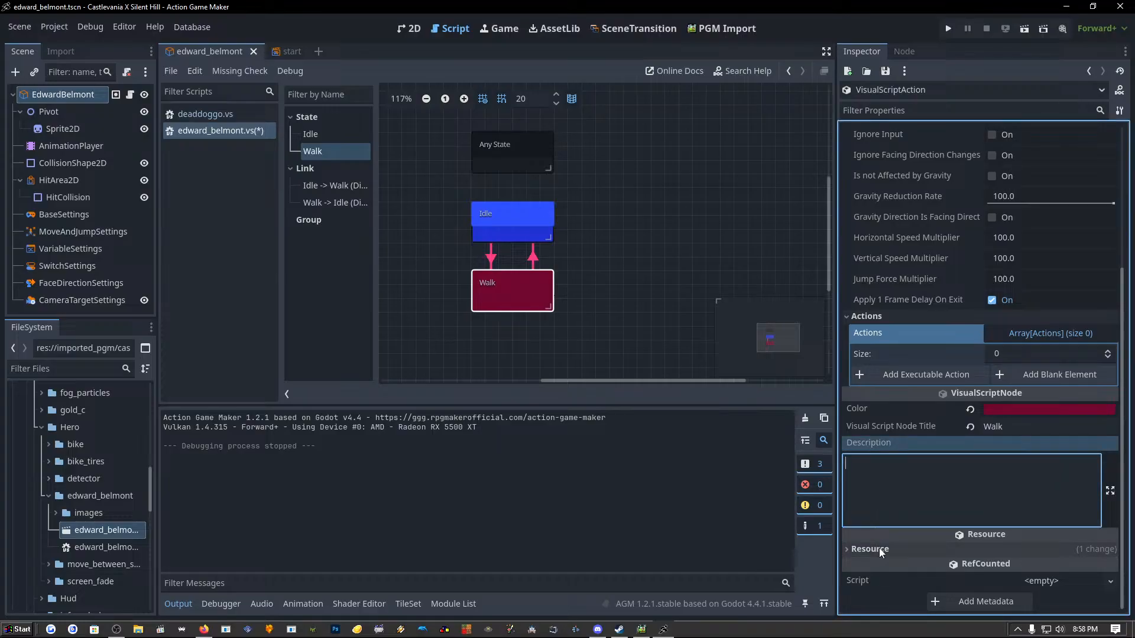
click(850, 549)
scroll(931, 544, down, 1)
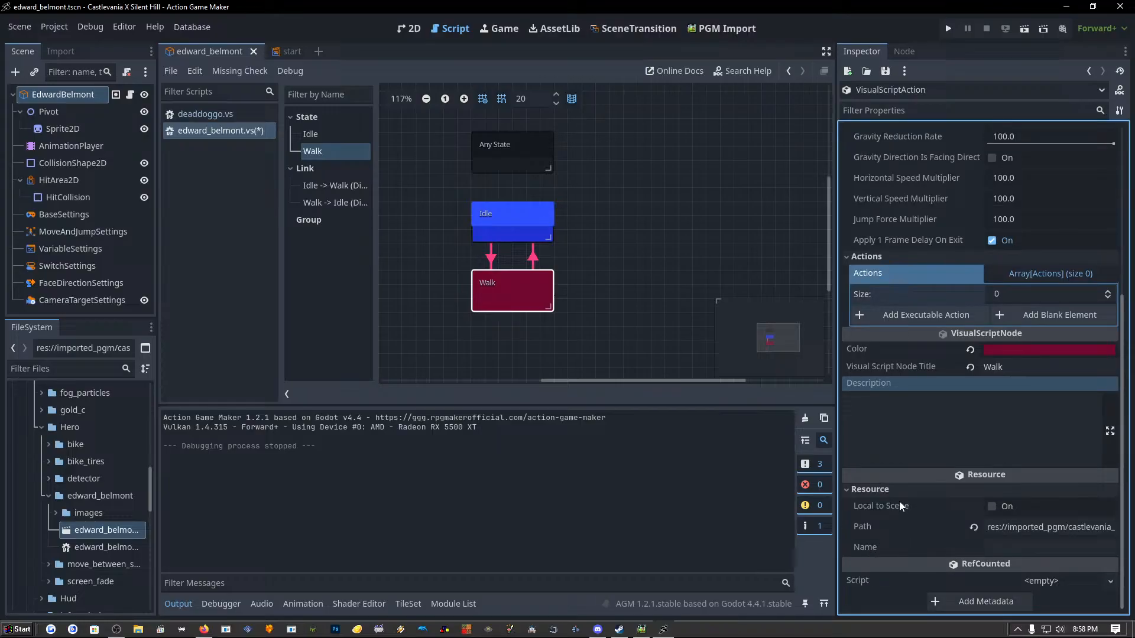
scroll(899, 501, up, 2)
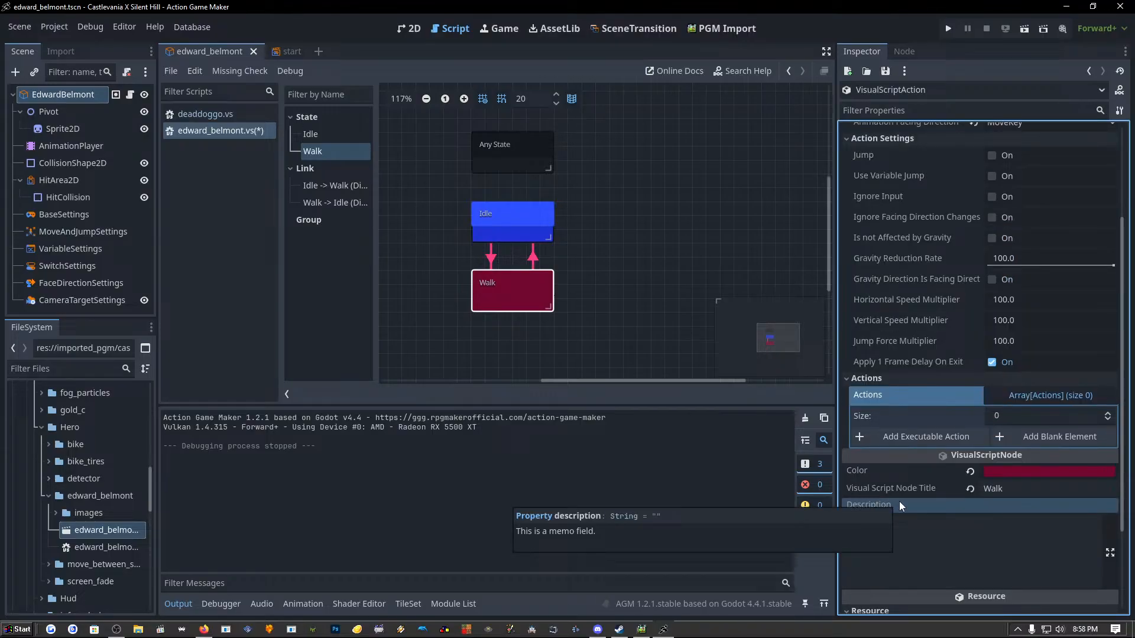
scroll(984, 521, down, 1)
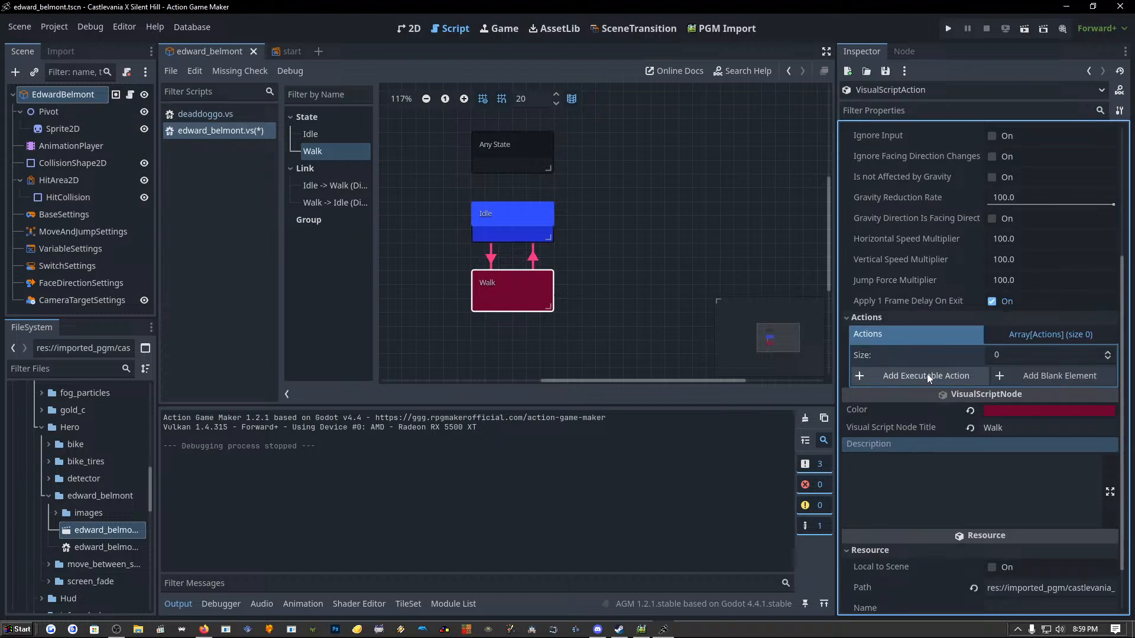
Add and remove a blank element in the Walk state's Actions, and view the options of the DirectionalMove executable action.
click(1052, 378)
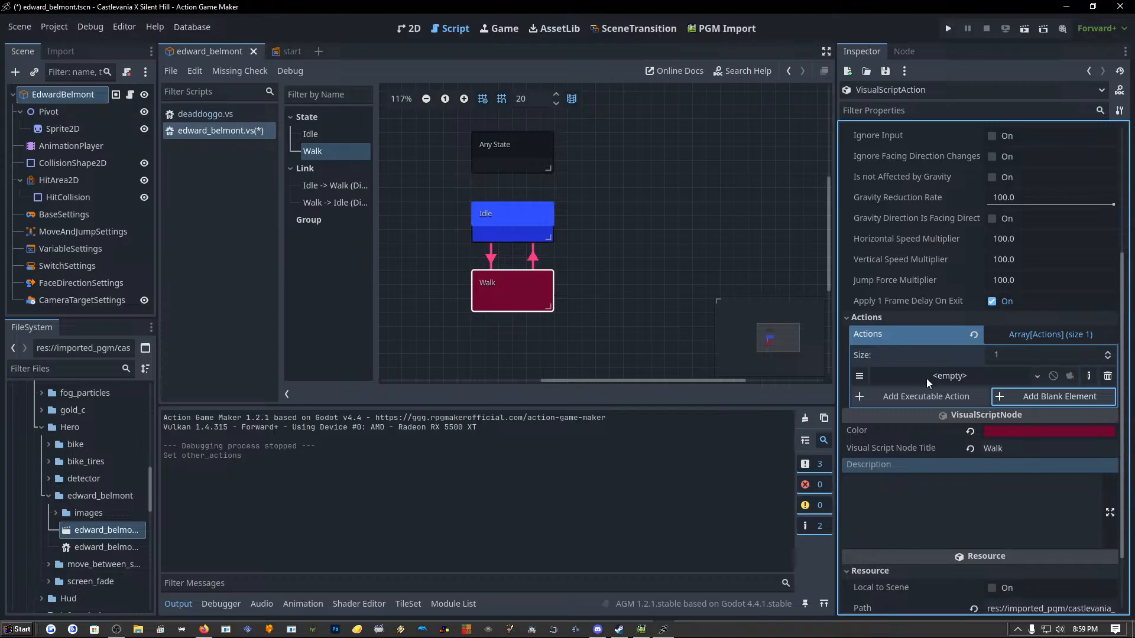
click(1107, 377)
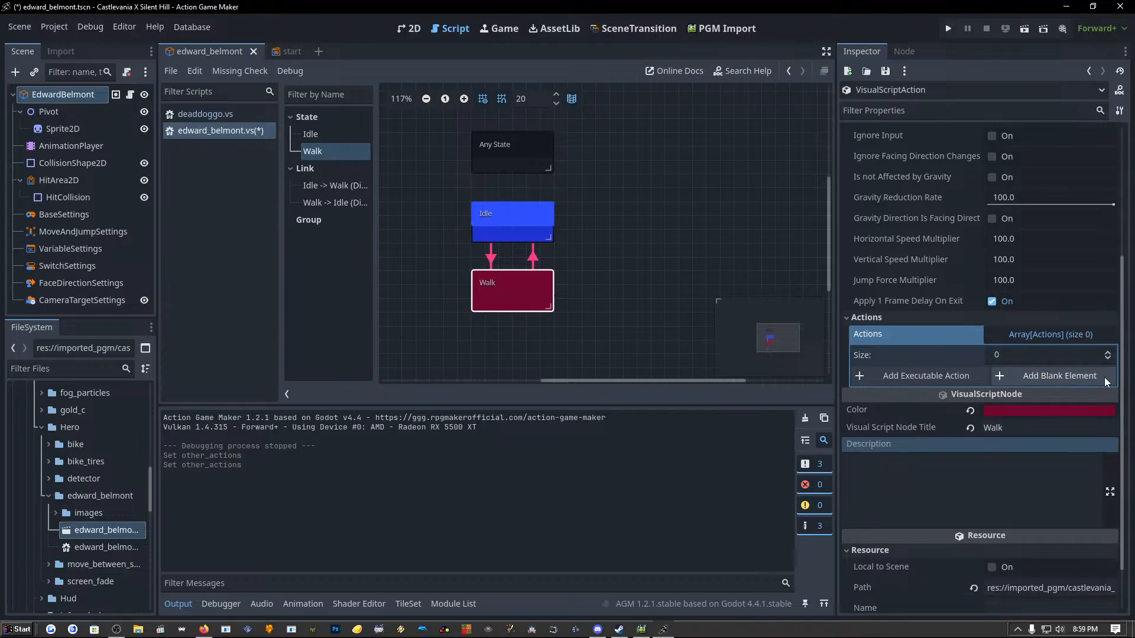
click(934, 378)
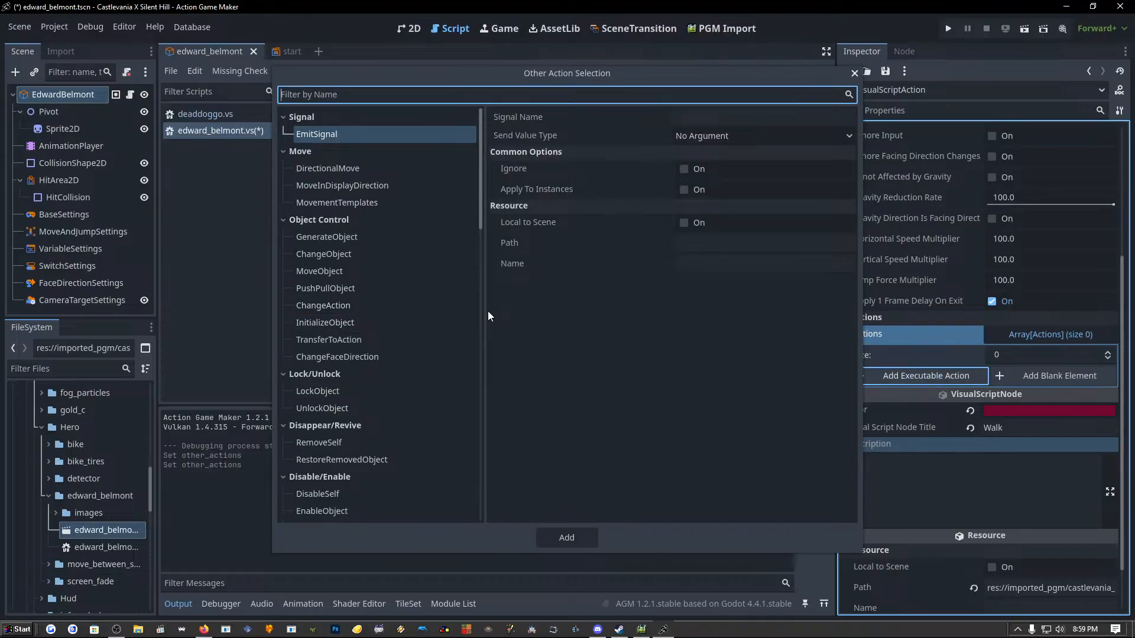
drag(530, 74, 434, 72)
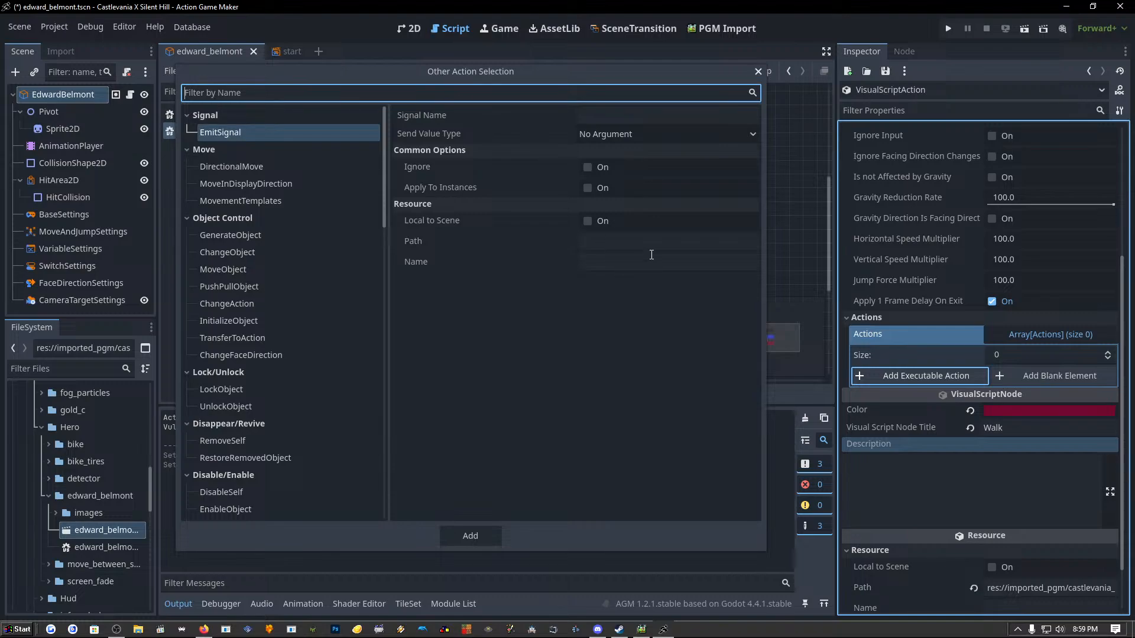
click(269, 164)
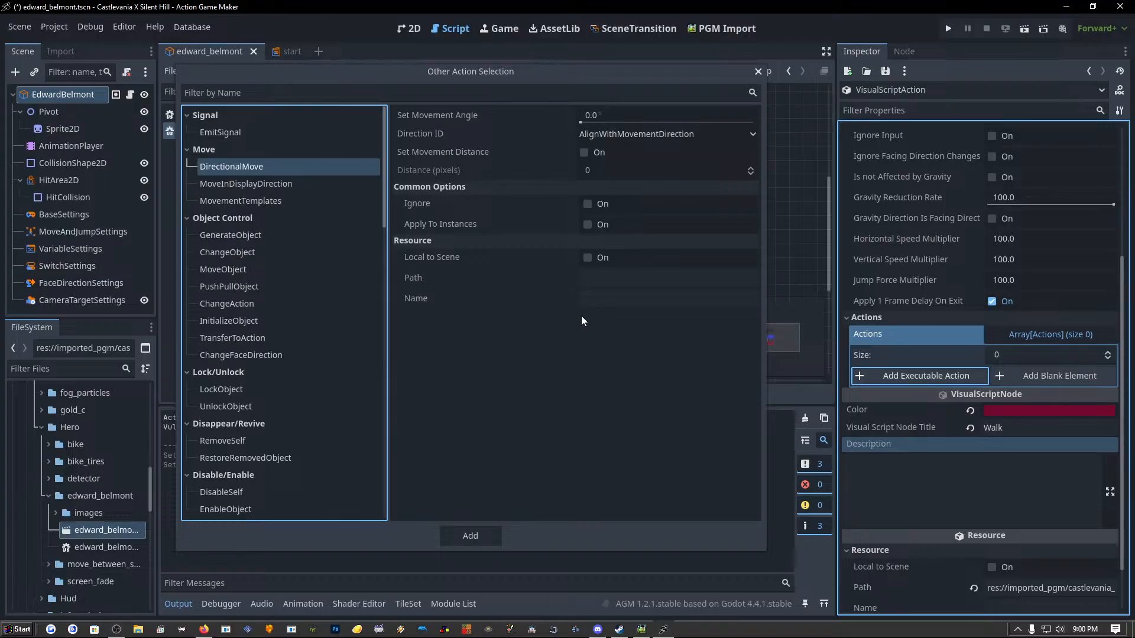
Switch to Pixel Game Maker MV and inspect the horizontal move speed of Edward Belmont's Walk action in a widened settings area.
click(643, 630)
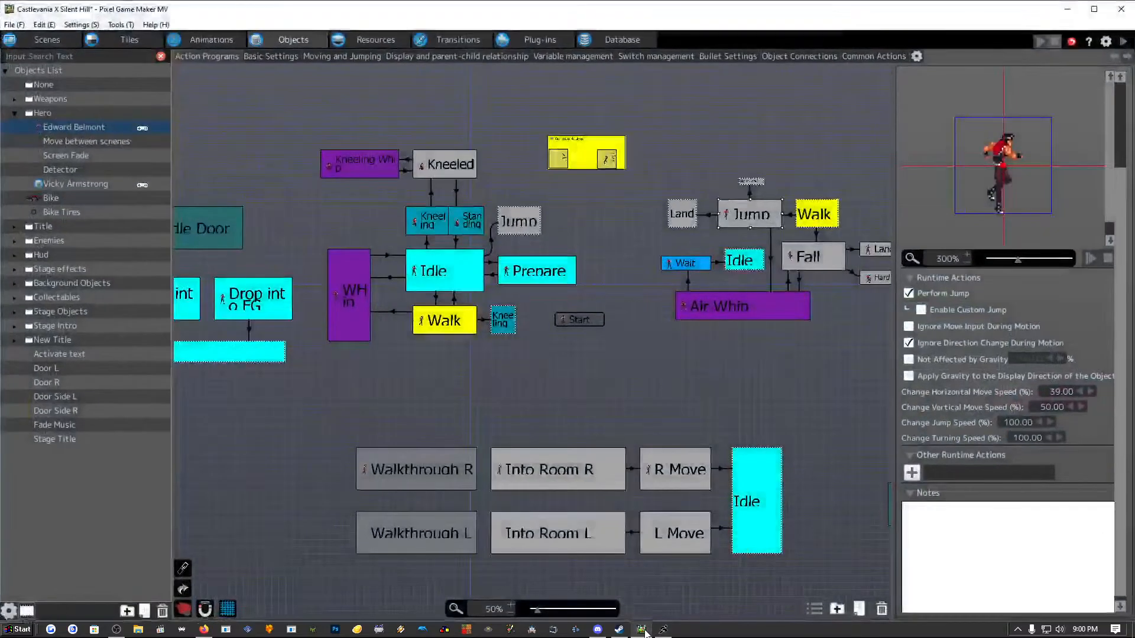
click(466, 329)
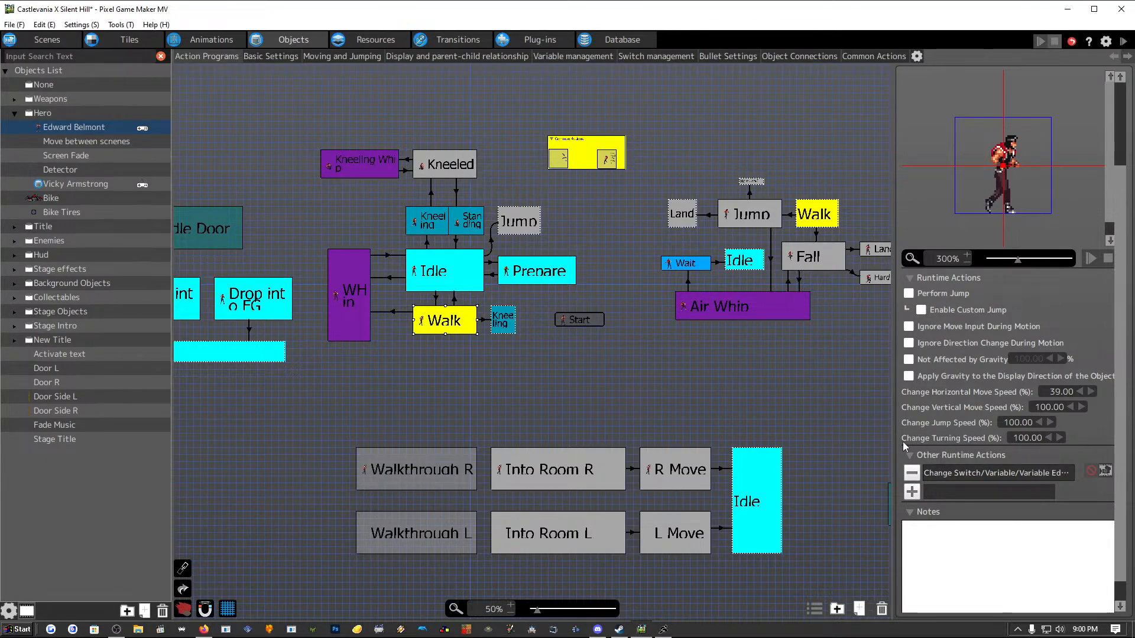
drag(891, 444, 805, 448)
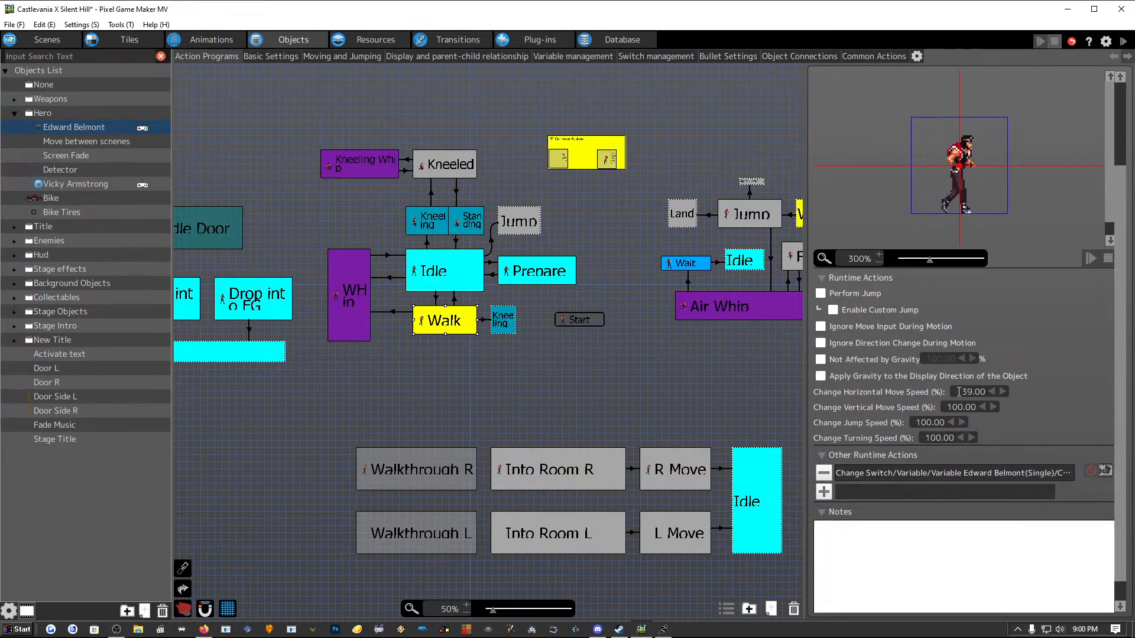
drag(959, 392, 993, 392)
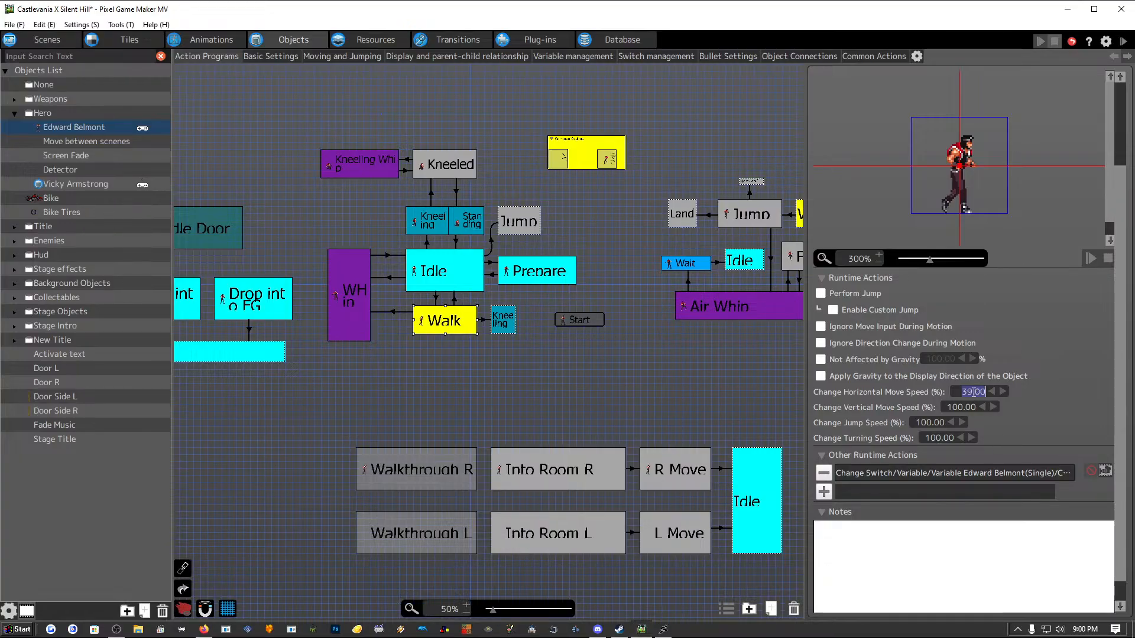
click(1033, 375)
Switch back to Action Game Maker and close the Other Action Selection dialog without adding an action.
click(662, 631)
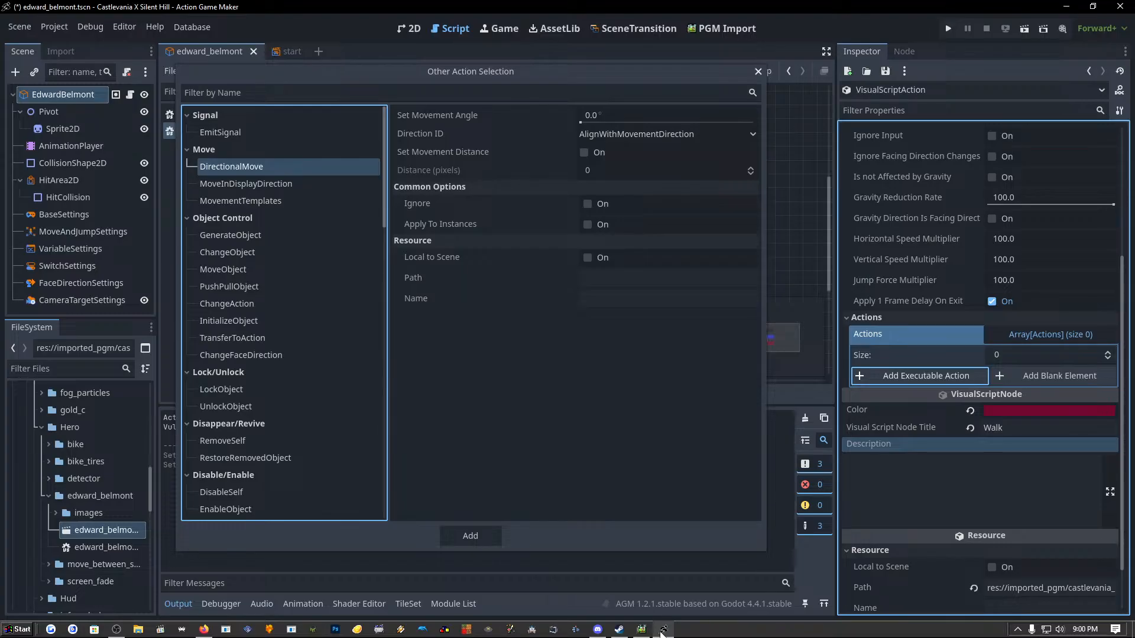
mouse_move(641, 632)
click(759, 71)
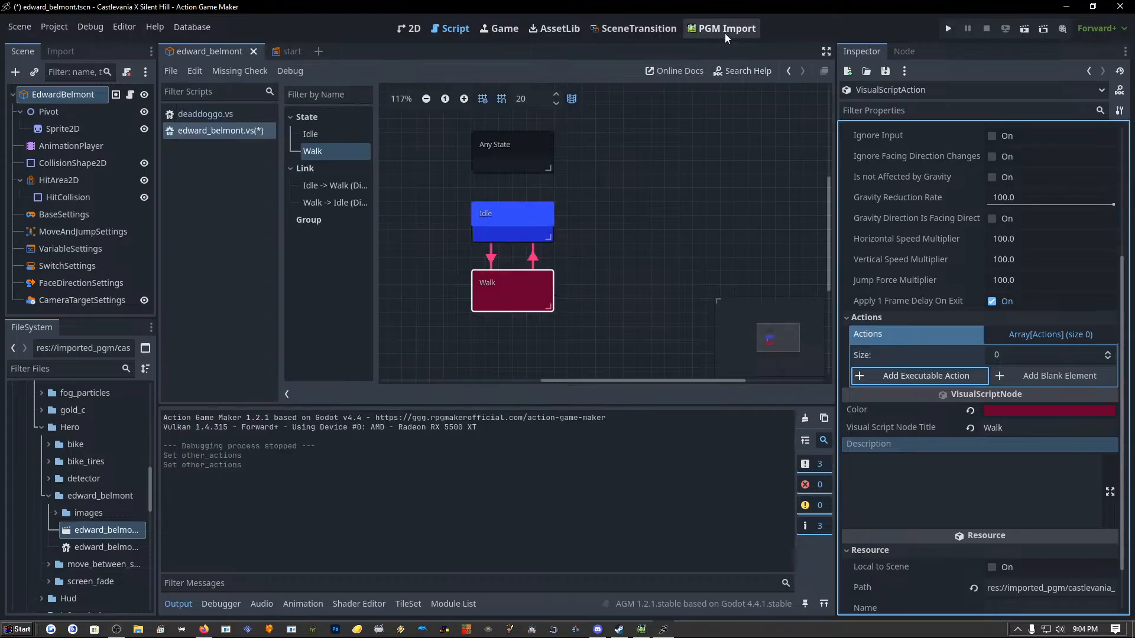
Inspect the PGM Import project folder browser and its list of drives, closing it without choosing a folder.
click(725, 34)
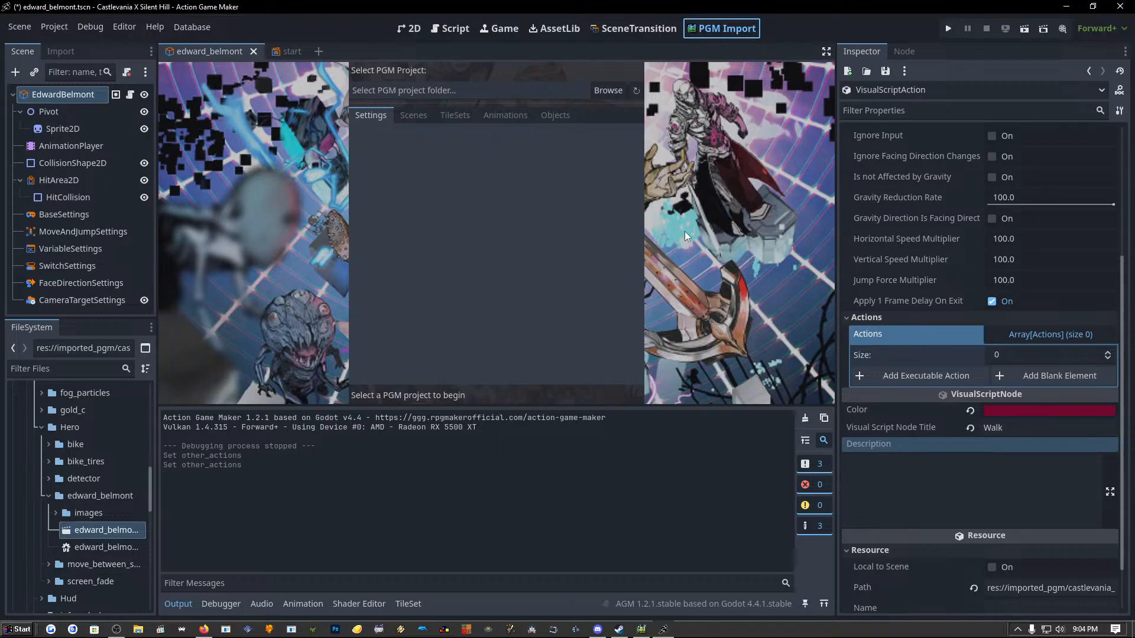
click(601, 92)
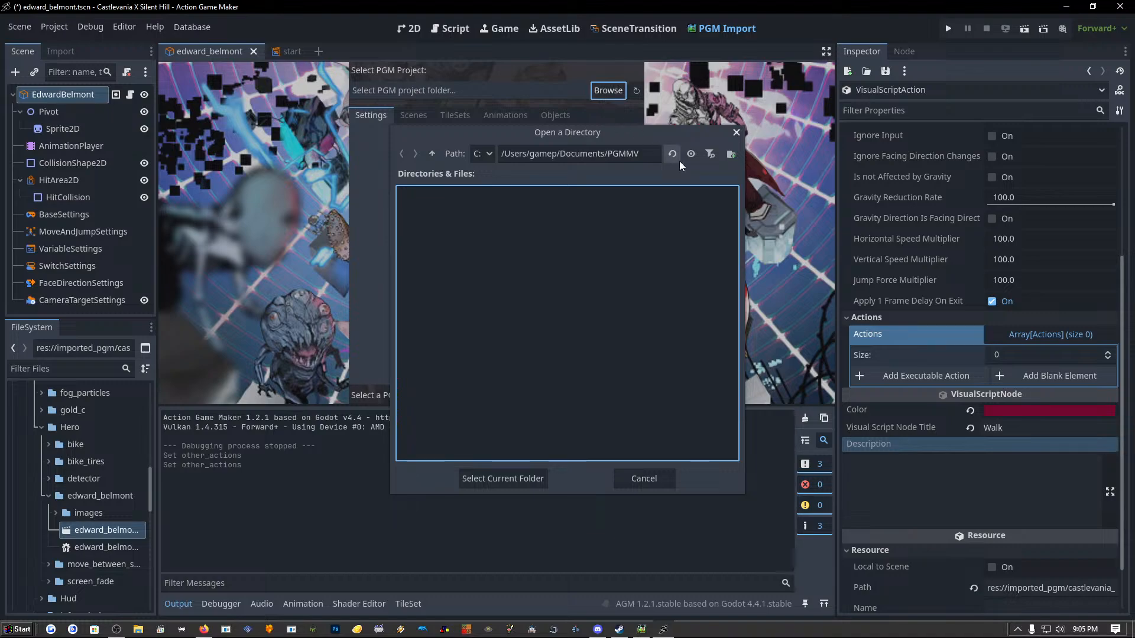
click(491, 157)
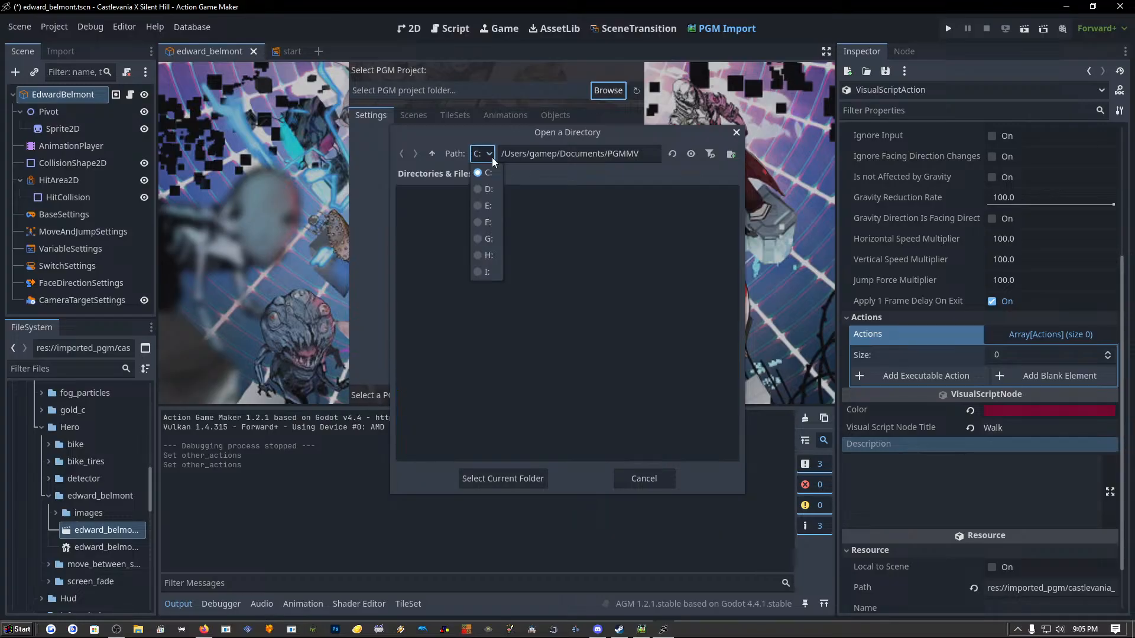
click(491, 158)
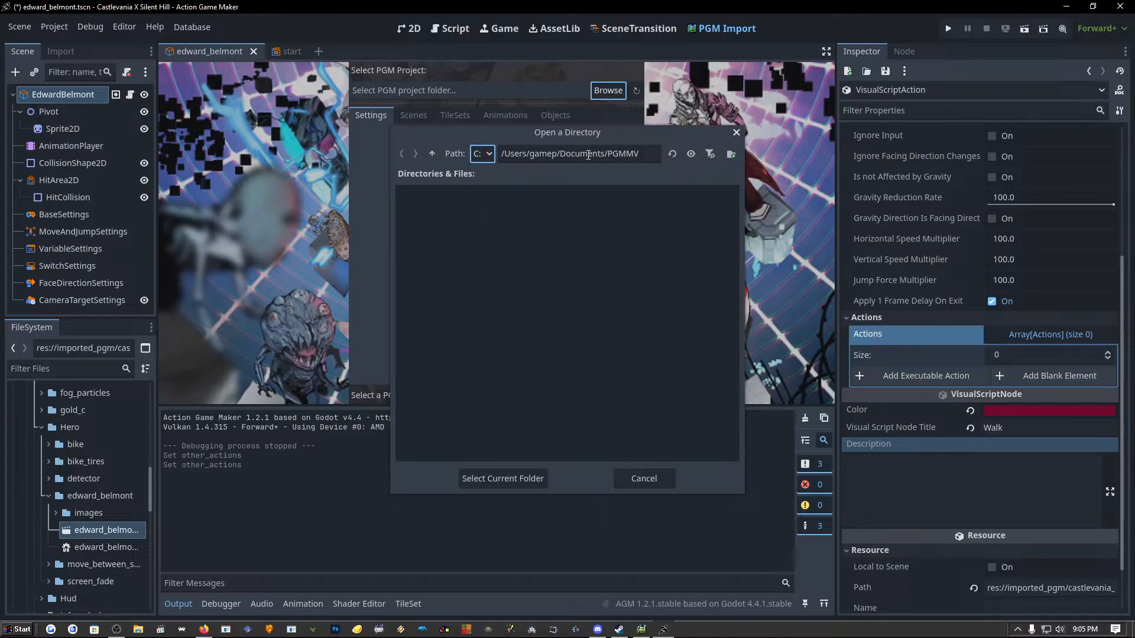
click(490, 156)
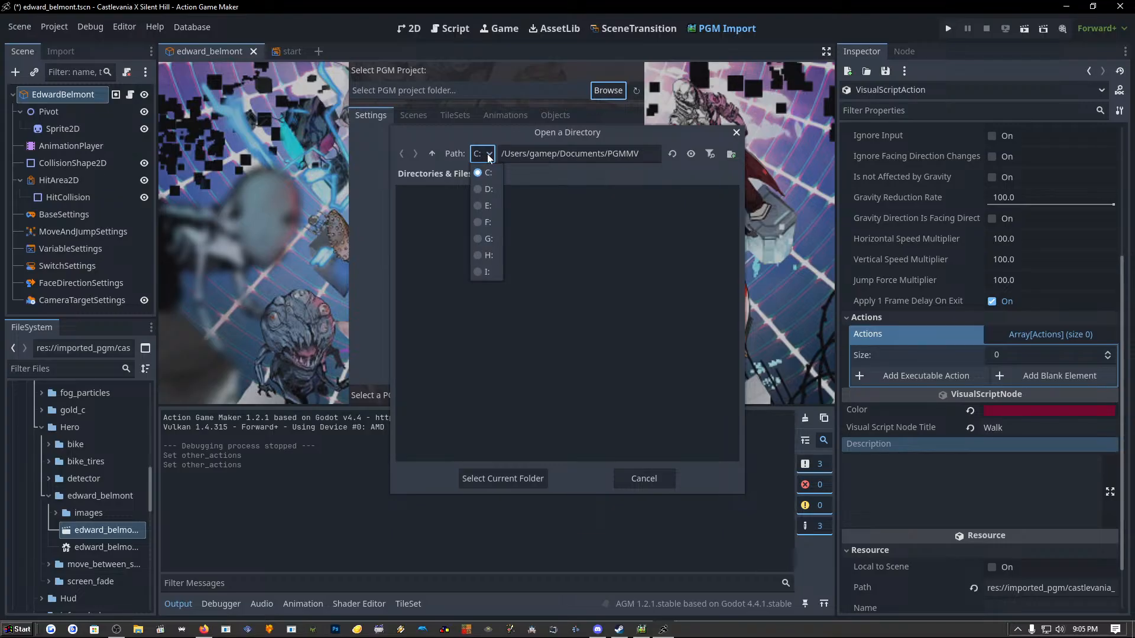
click(489, 156)
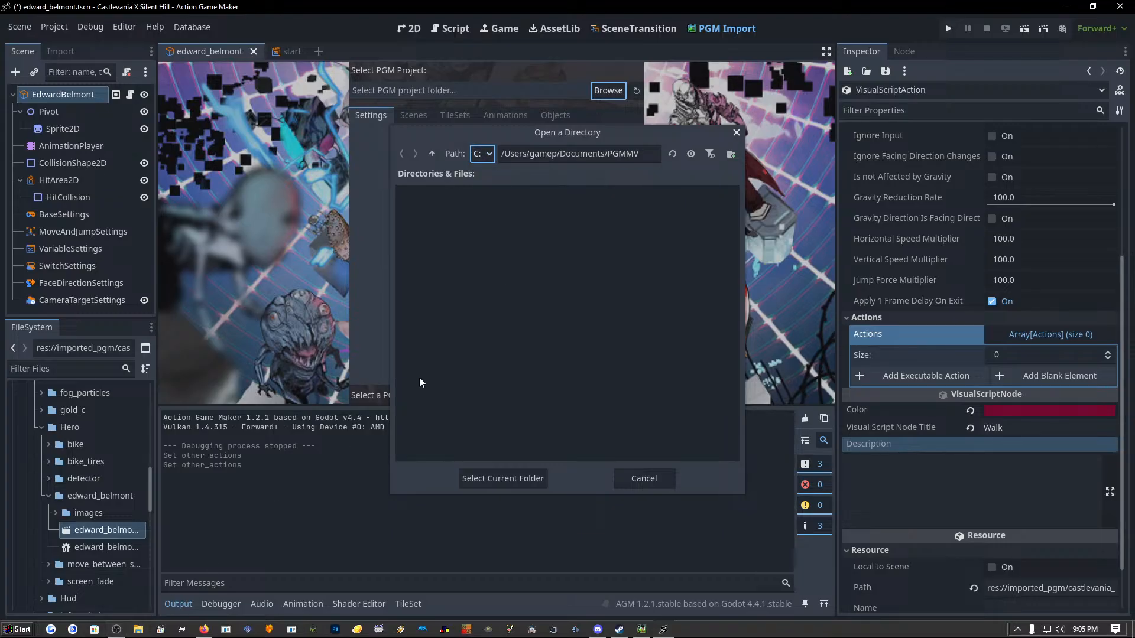
drag(632, 140, 603, 142)
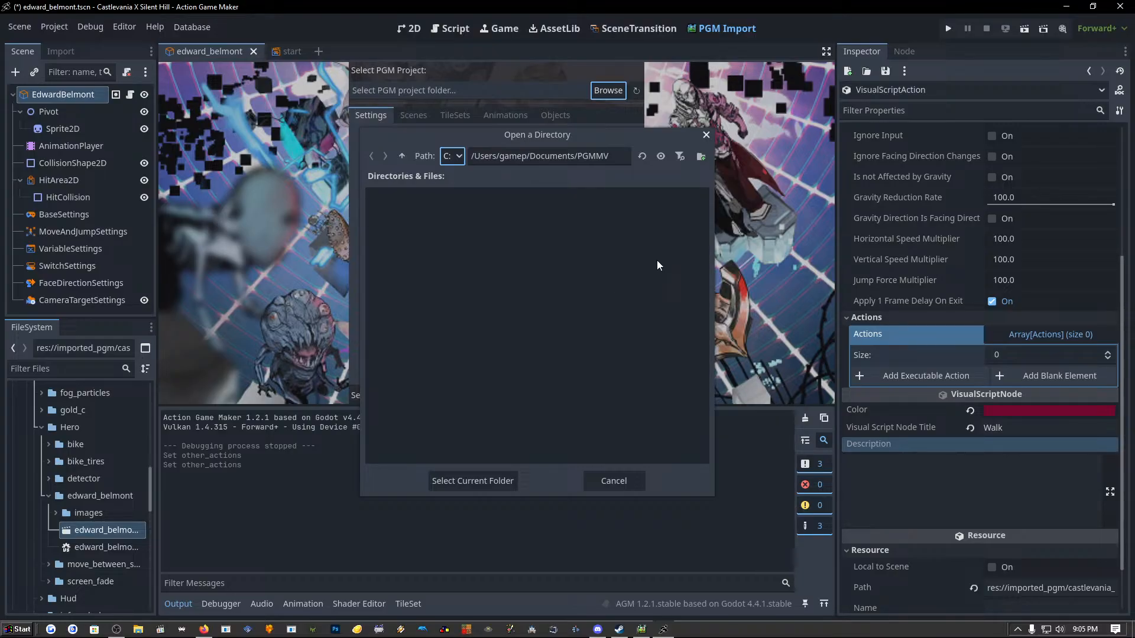
drag(676, 142, 663, 172)
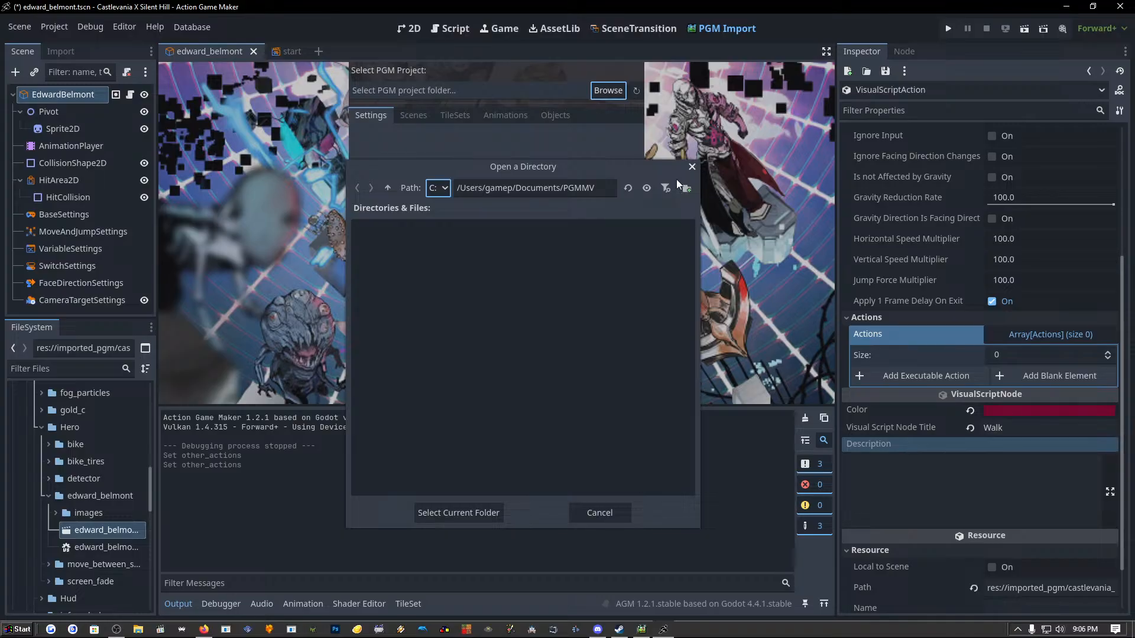
click(692, 167)
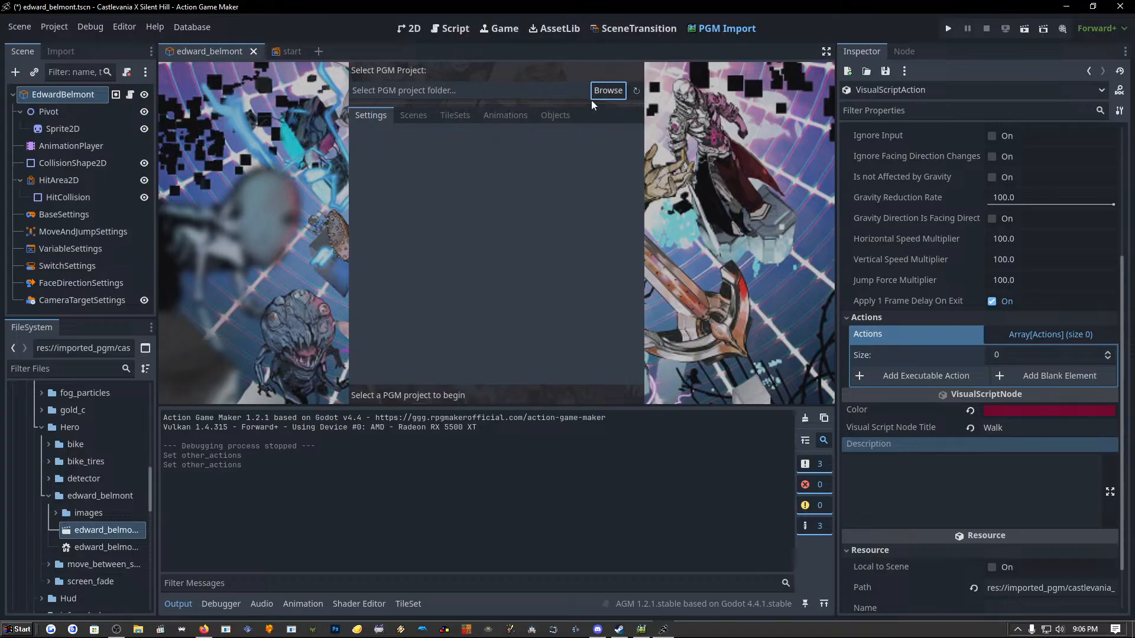
click(608, 89)
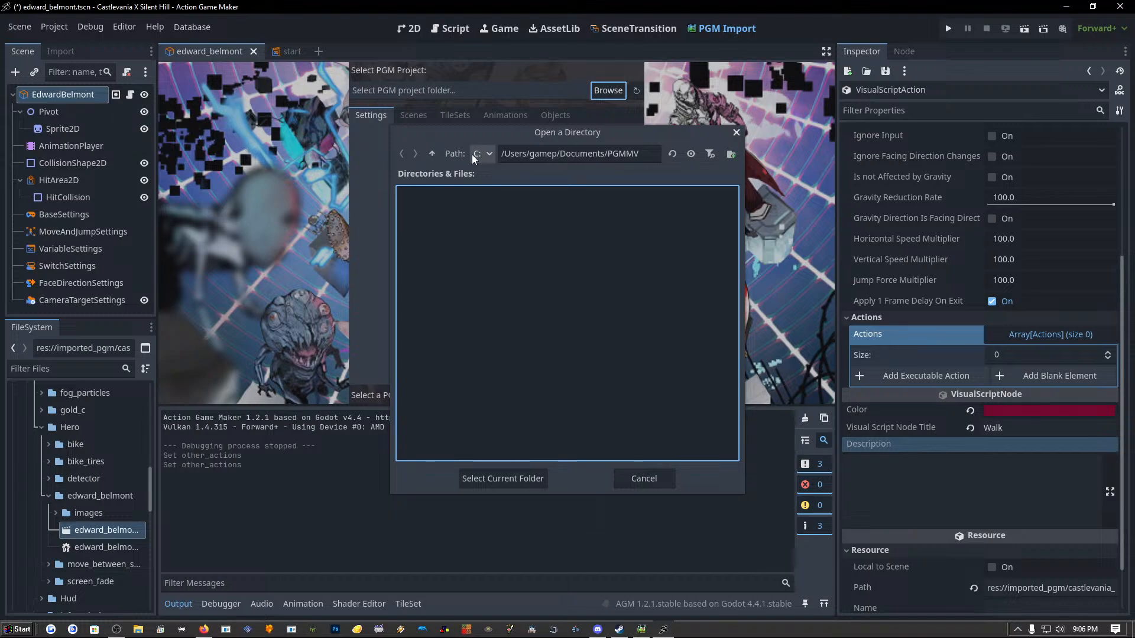
click(488, 155)
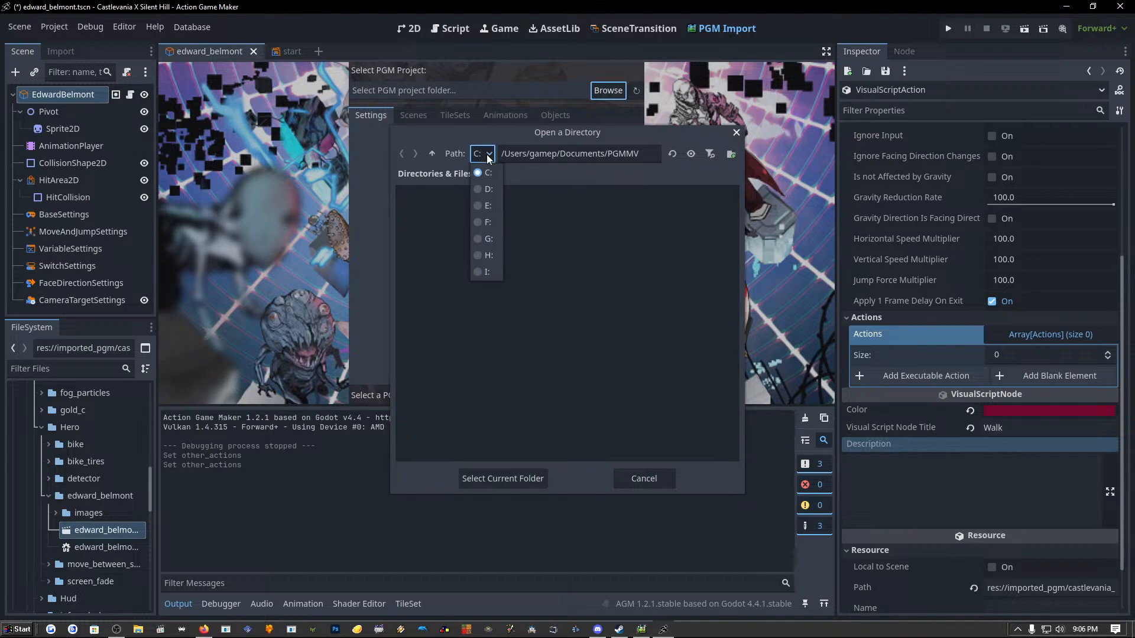
click(733, 133)
click(733, 132)
Select EdwardBelmont's AnimationPlayer in the 2D workspace and examine the full track timeline of the 01-idle_left animation.
click(94, 529)
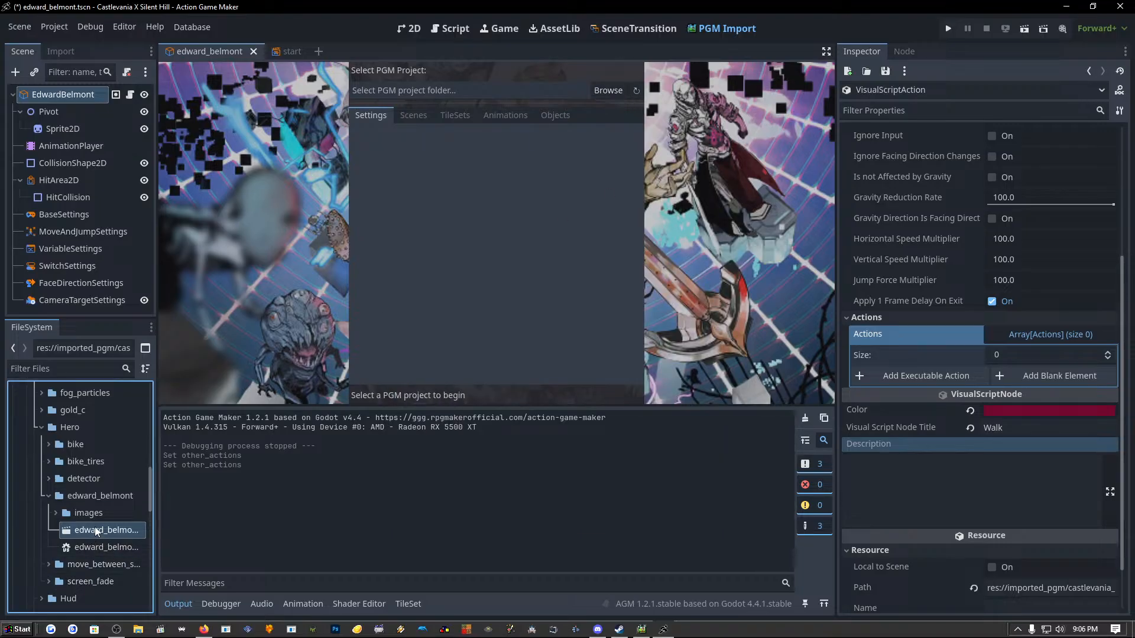
click(55, 146)
click(409, 29)
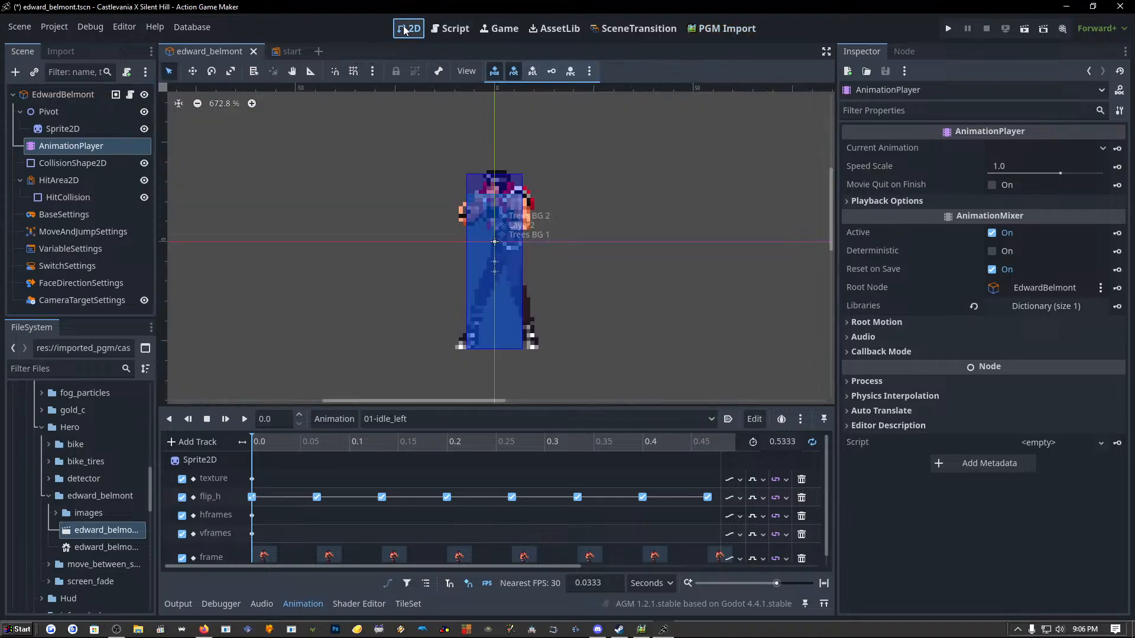
scroll(409, 473, down, 1)
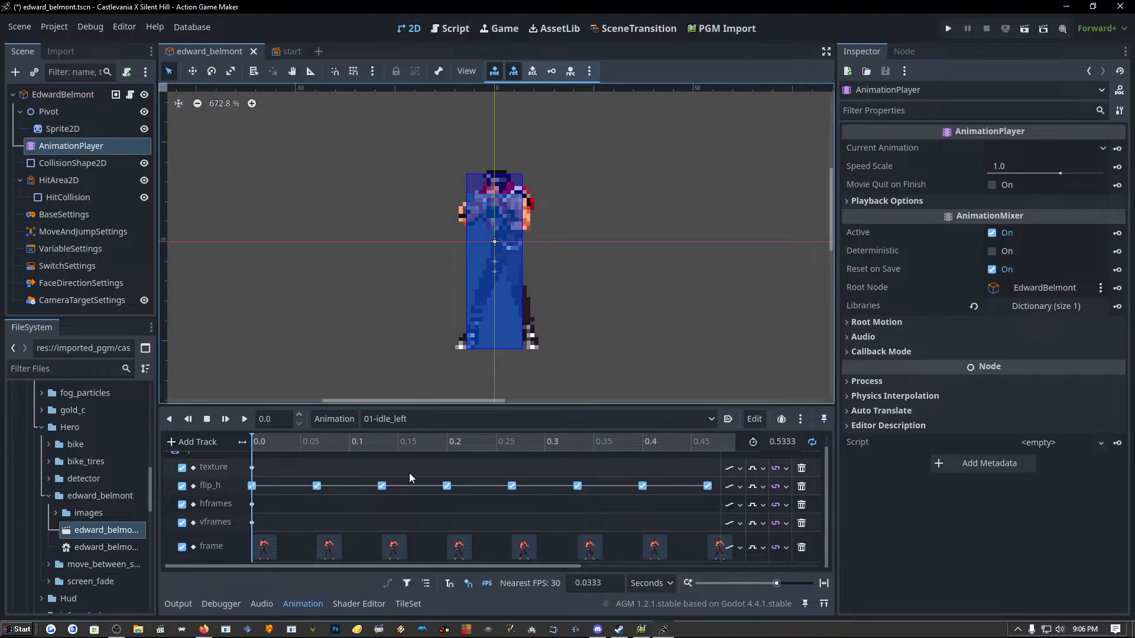
ctrl+scroll(378, 506, down, 2)
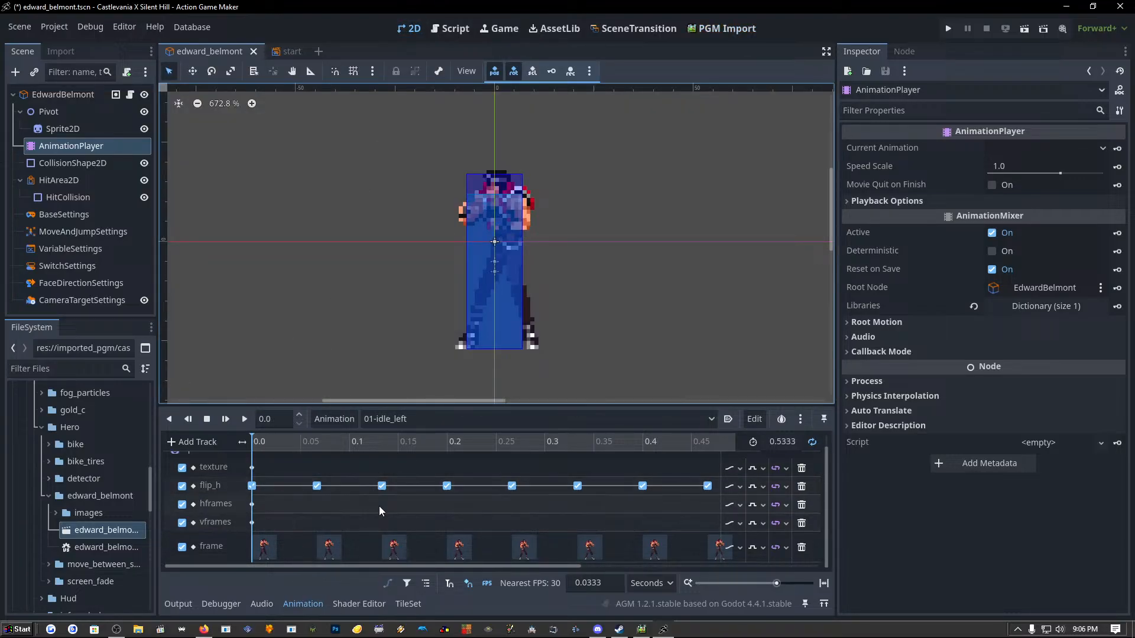
ctrl+scroll(378, 506, down, 3)
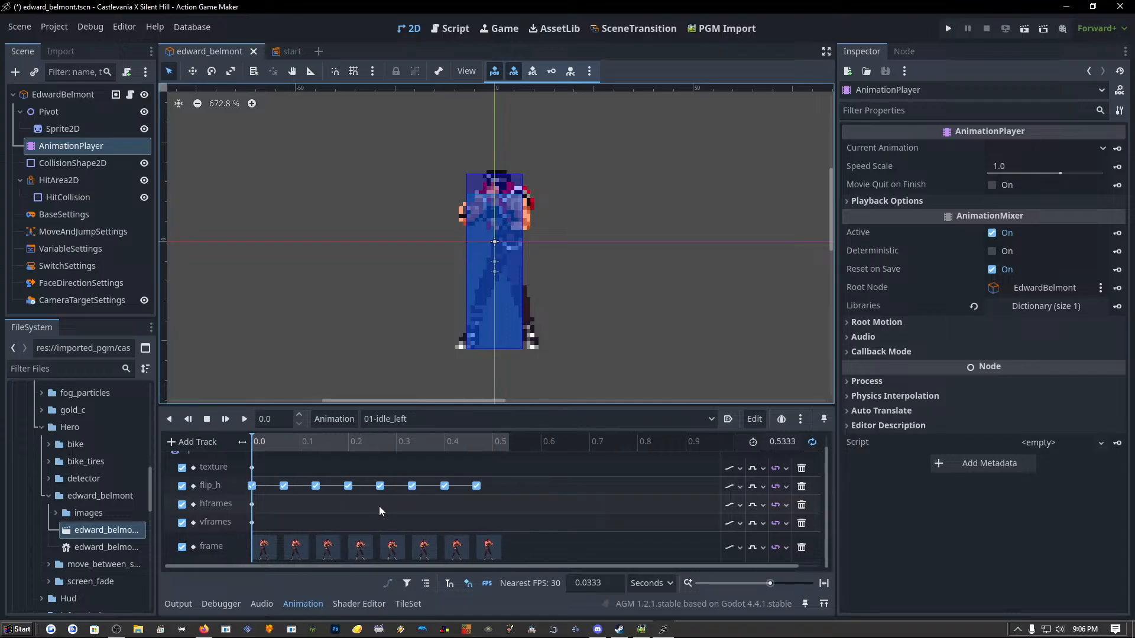
scroll(379, 506, up, 1)
ctrl+scroll(378, 506, down, 2)
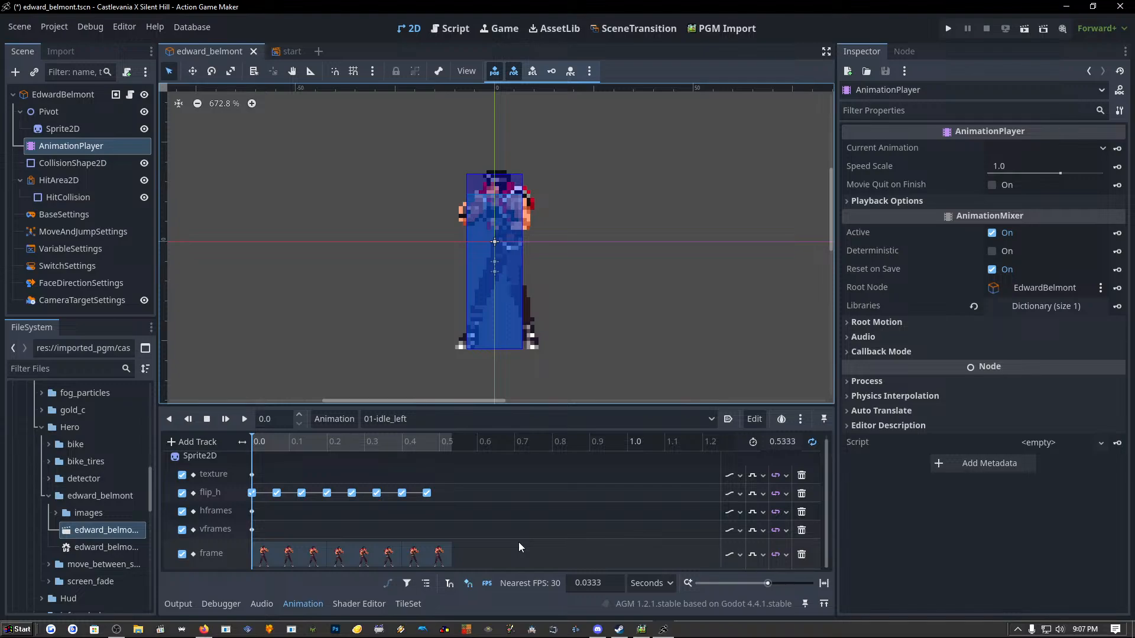
Switch to Pixel Game Maker MV and open Belmont's 03-Walking motion in an enlarged motion list of the animation editor.
key(alt+Tab)
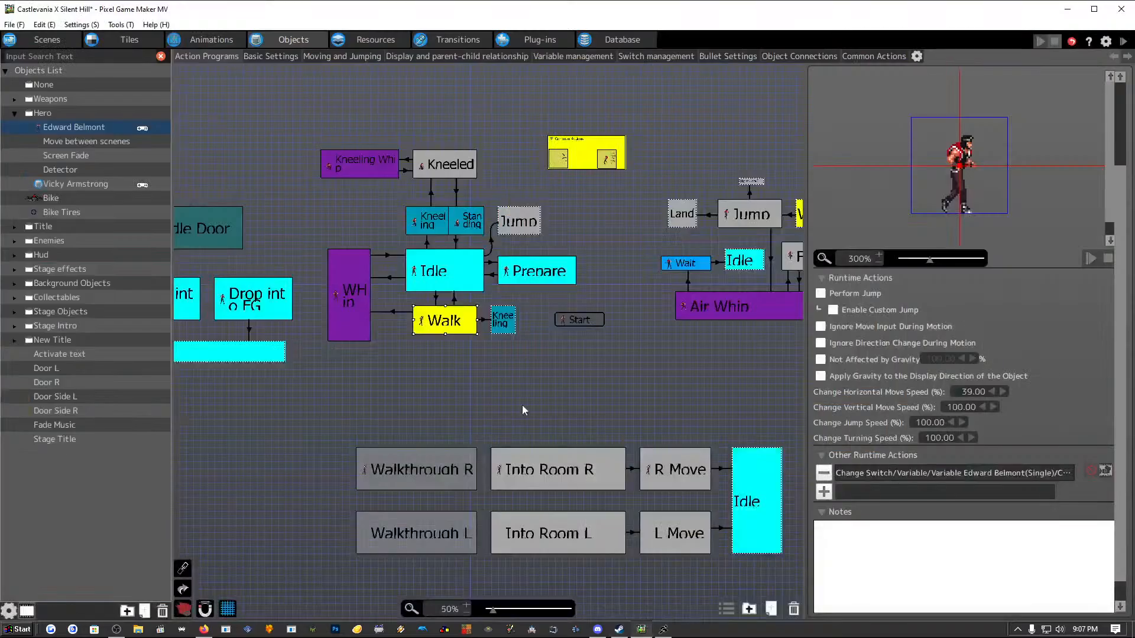
click(211, 39)
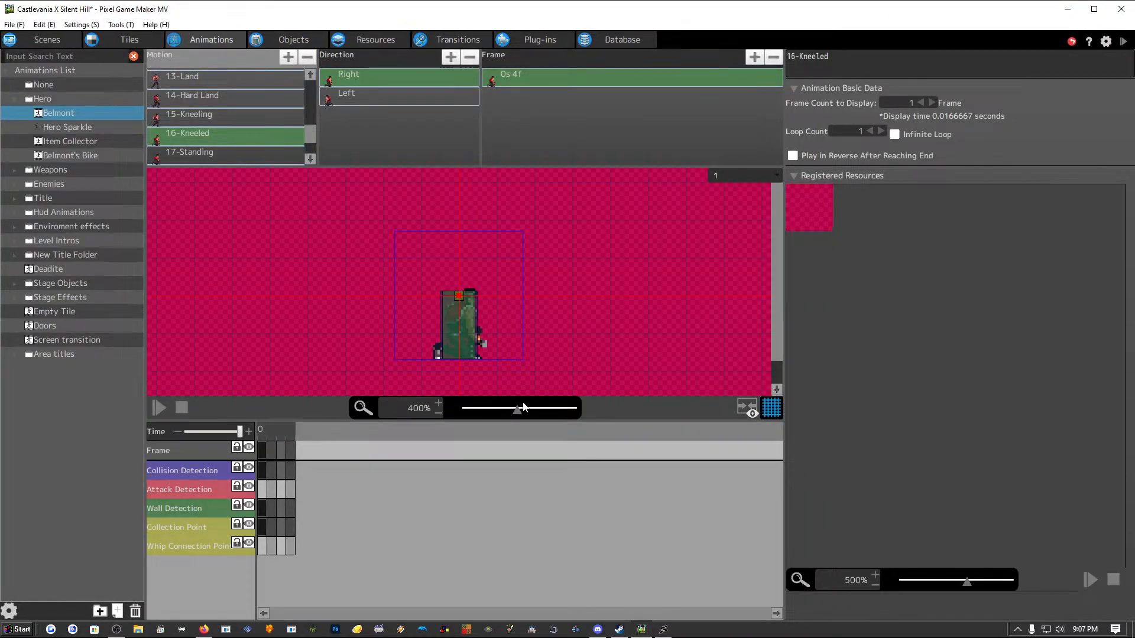
drag(329, 167, 334, 300)
scroll(208, 133, up, 5)
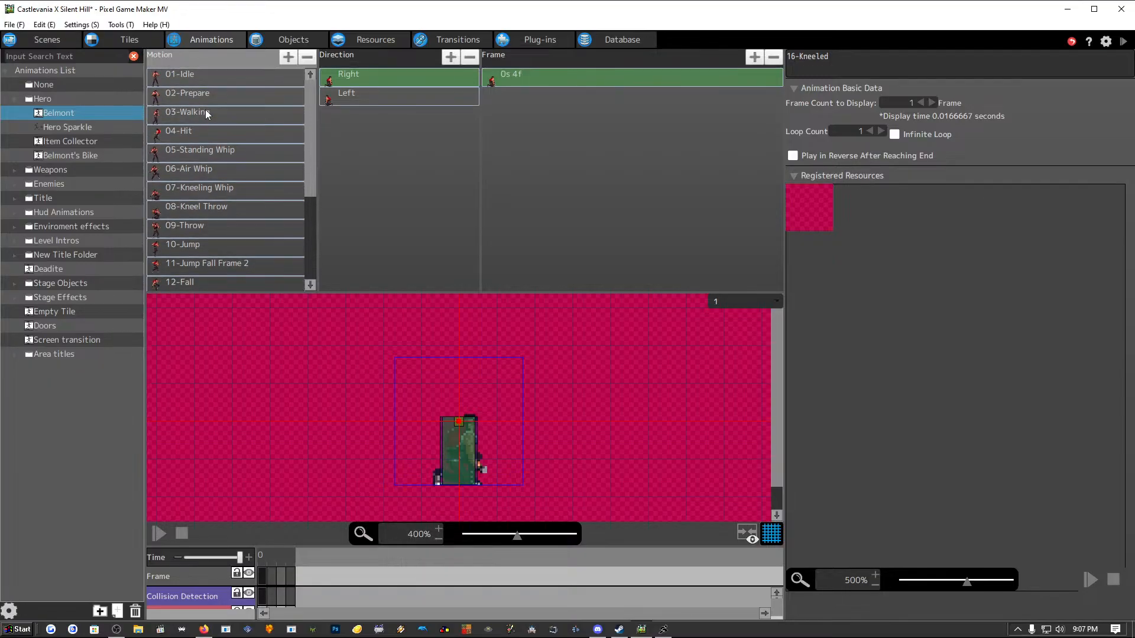
click(204, 111)
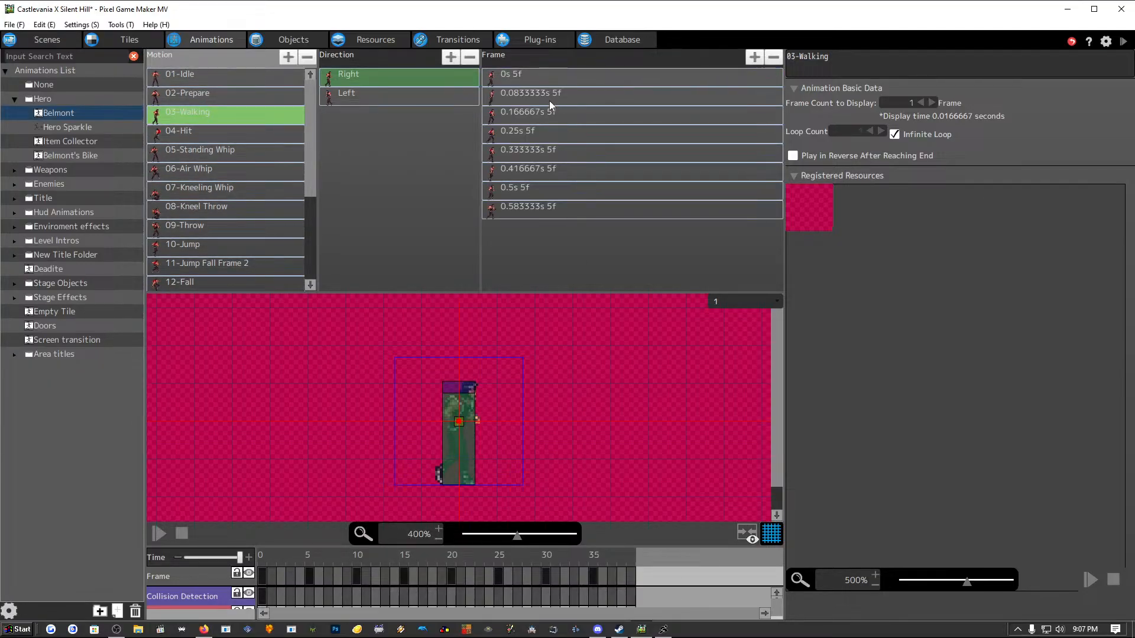
Examine the individual frames of the right-facing 03-Walking animation through the last one at 0.583333s.
click(563, 74)
click(566, 93)
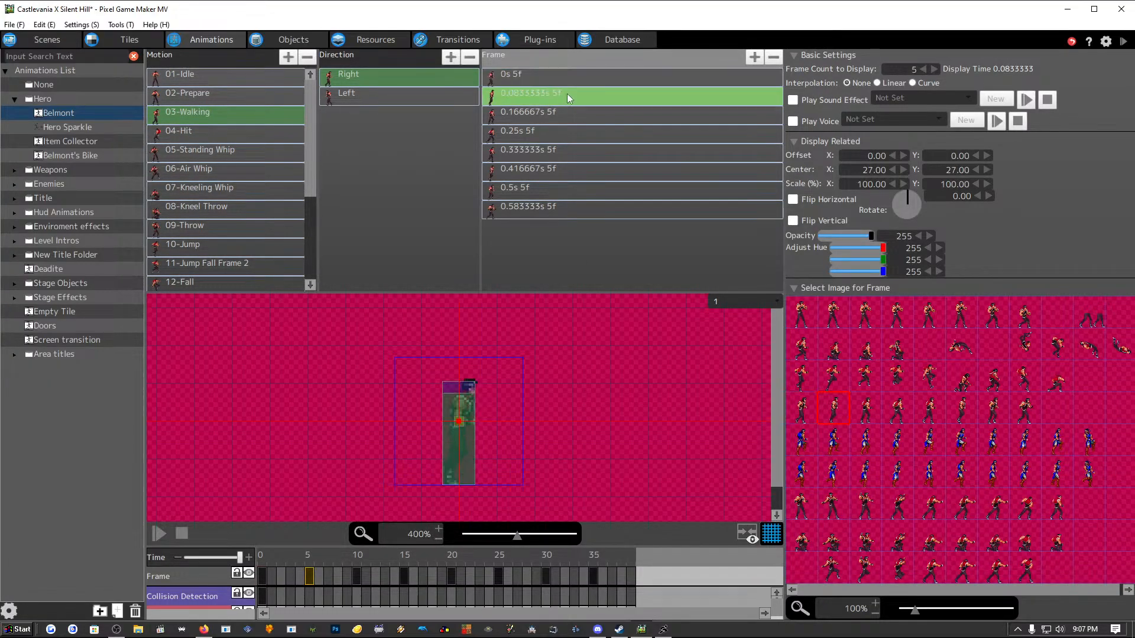
click(565, 115)
click(565, 136)
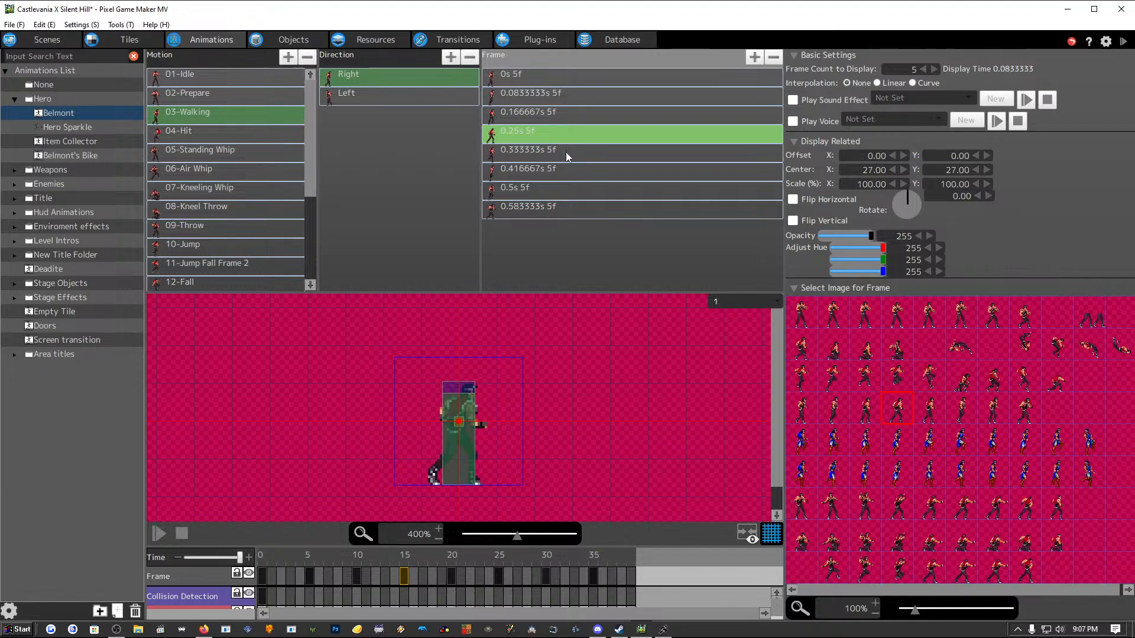
click(565, 151)
click(561, 190)
click(558, 177)
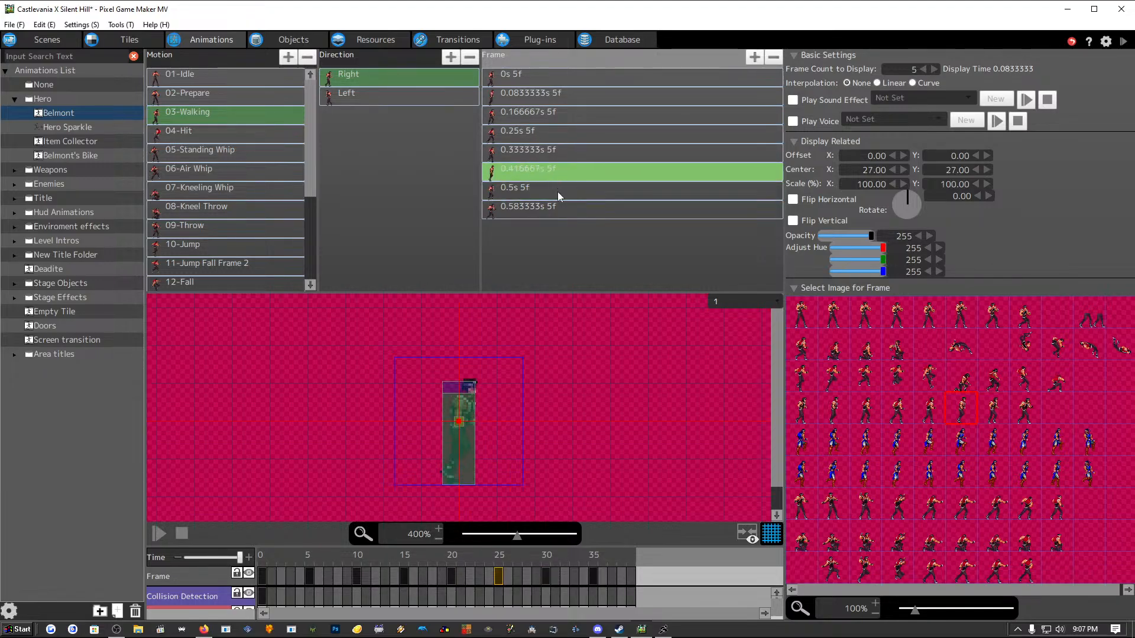
click(558, 208)
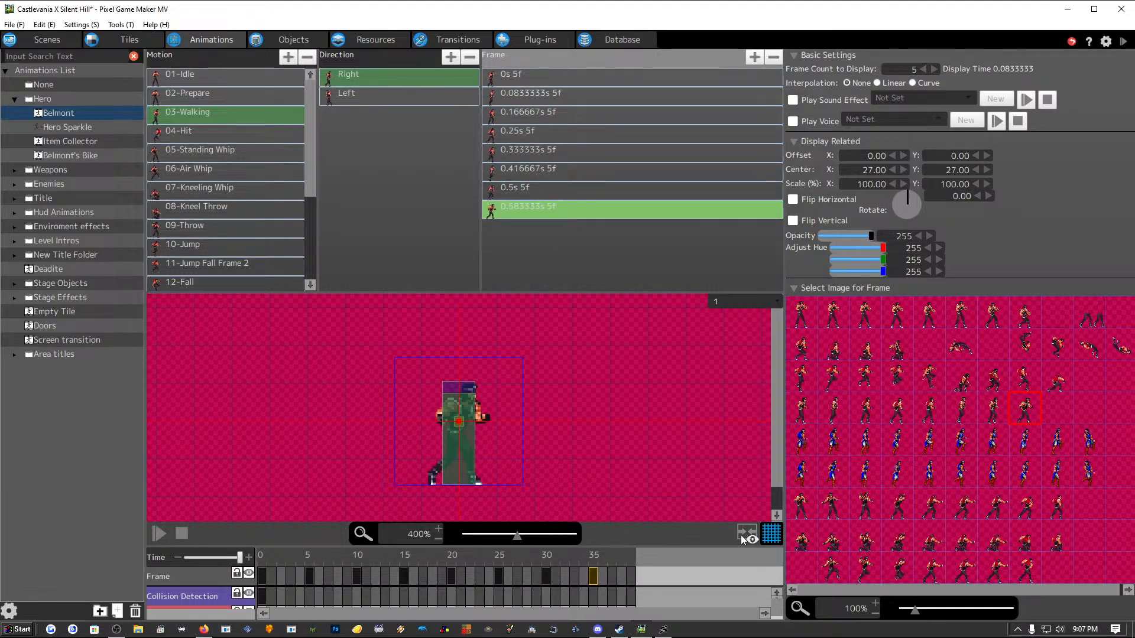
Preview the 03-Walking animation facing right and facing left, stopping playback after each.
click(156, 540)
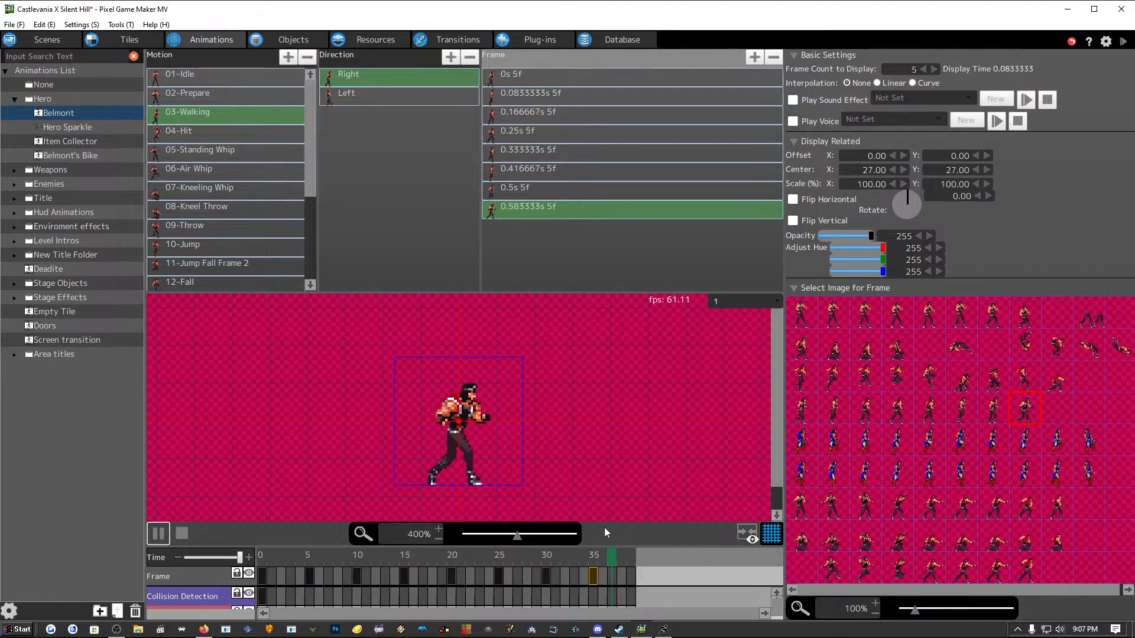
click(181, 535)
click(366, 95)
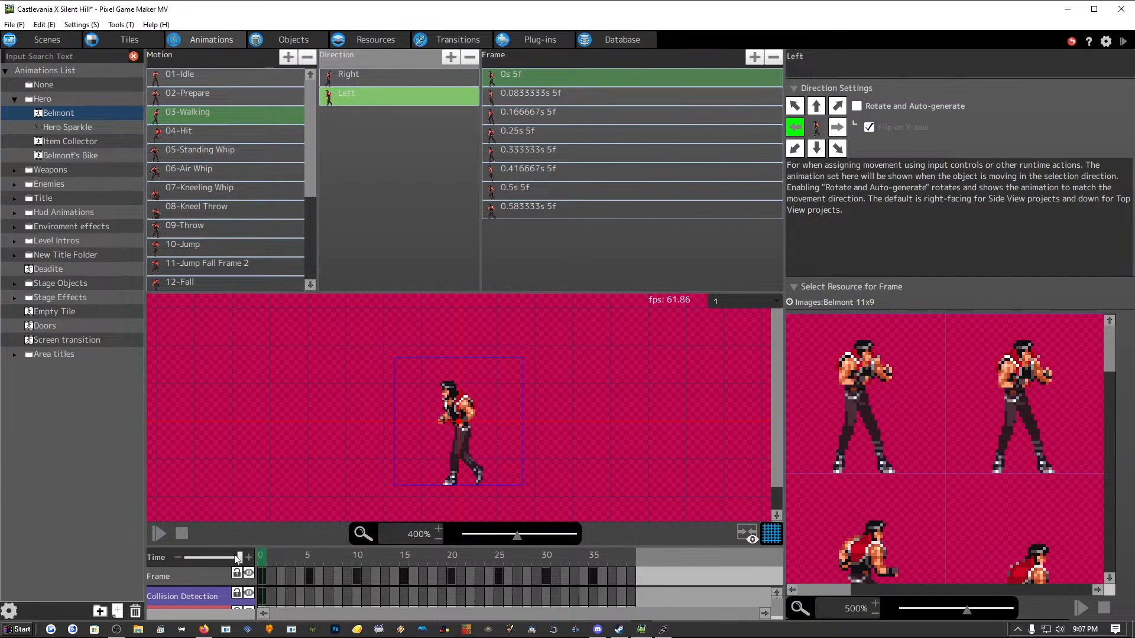
click(159, 536)
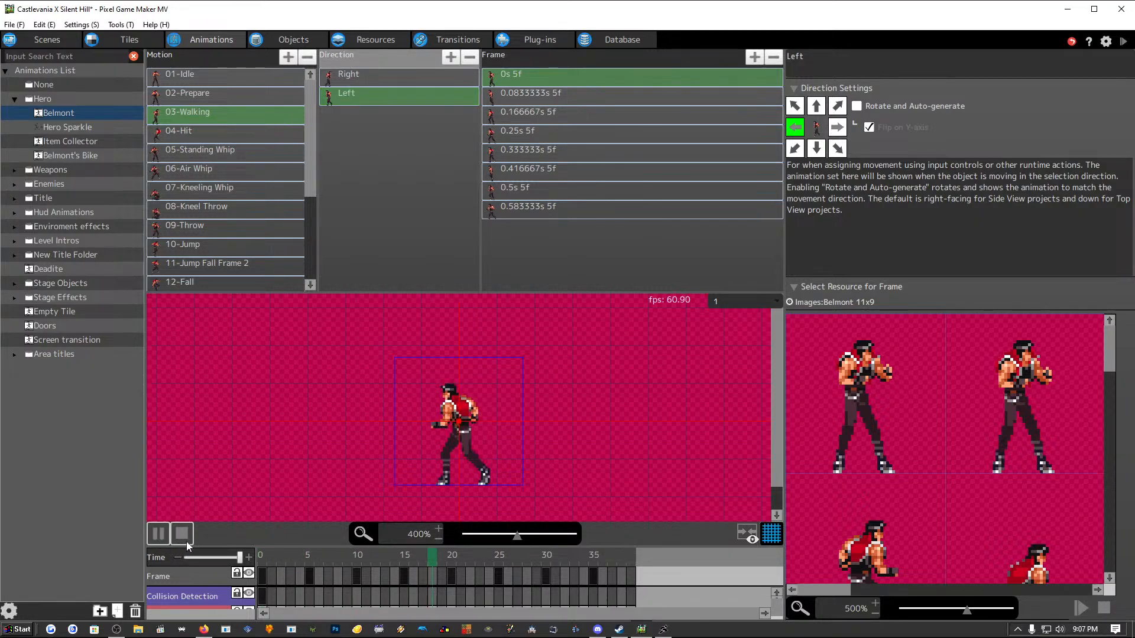
click(186, 537)
Switch back to Action Game Maker and play the 01-idle_right animation of the AnimationPlayer.
click(1068, 9)
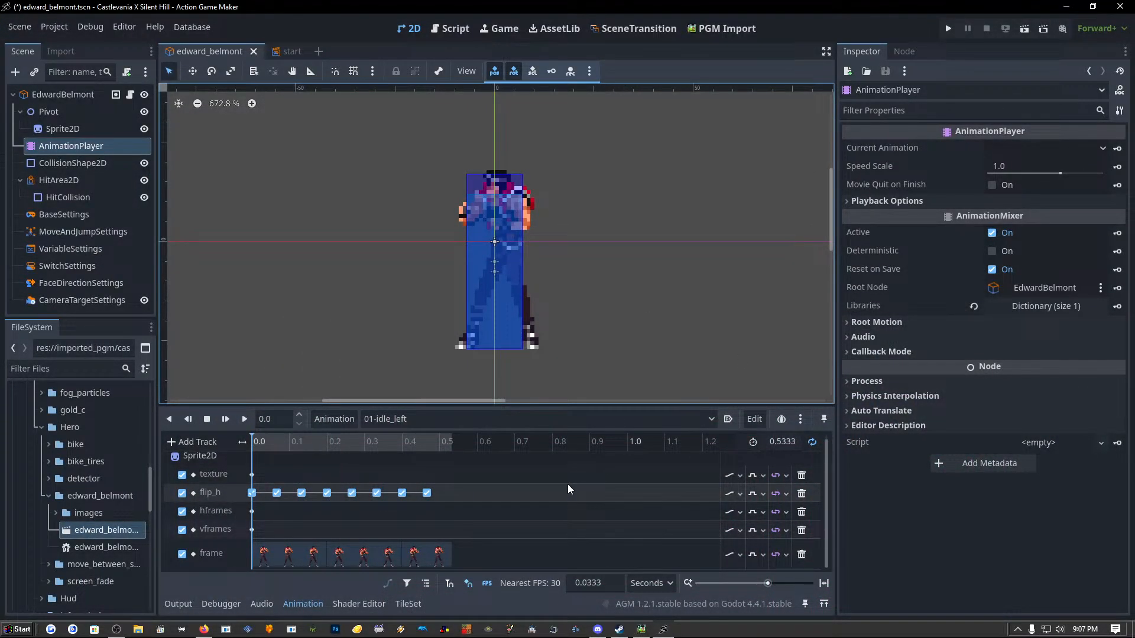
click(450, 415)
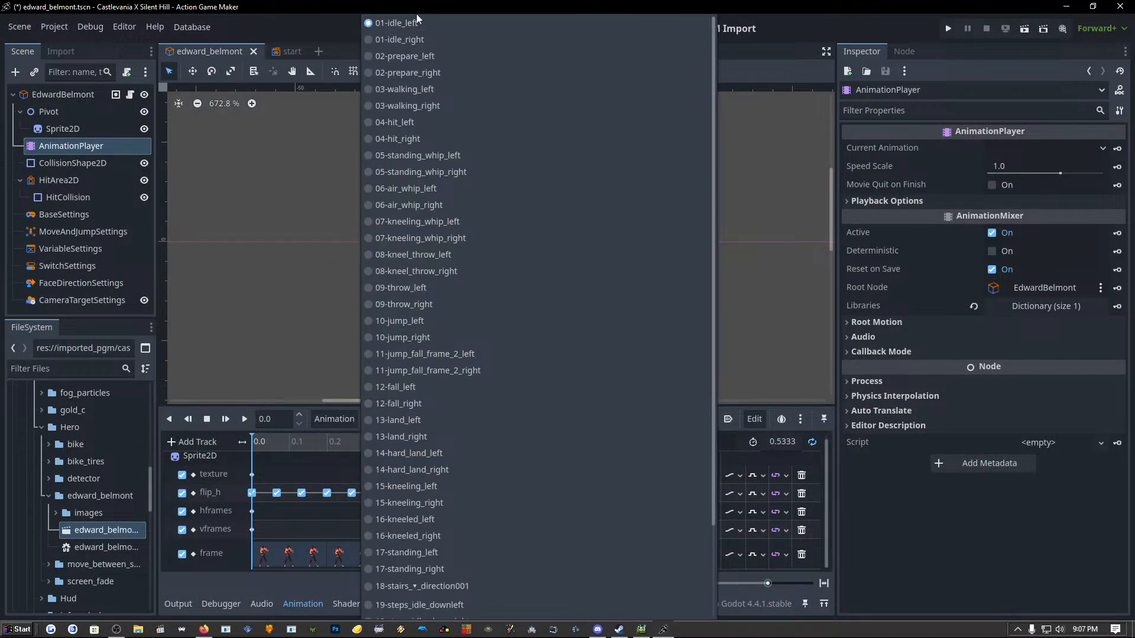
click(407, 41)
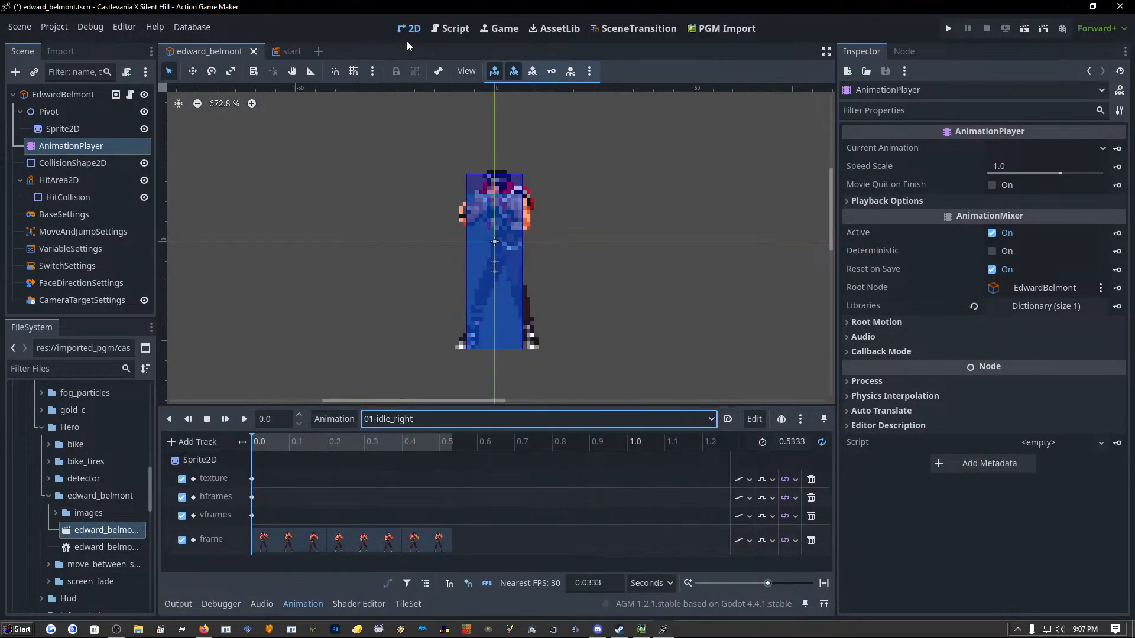
click(245, 419)
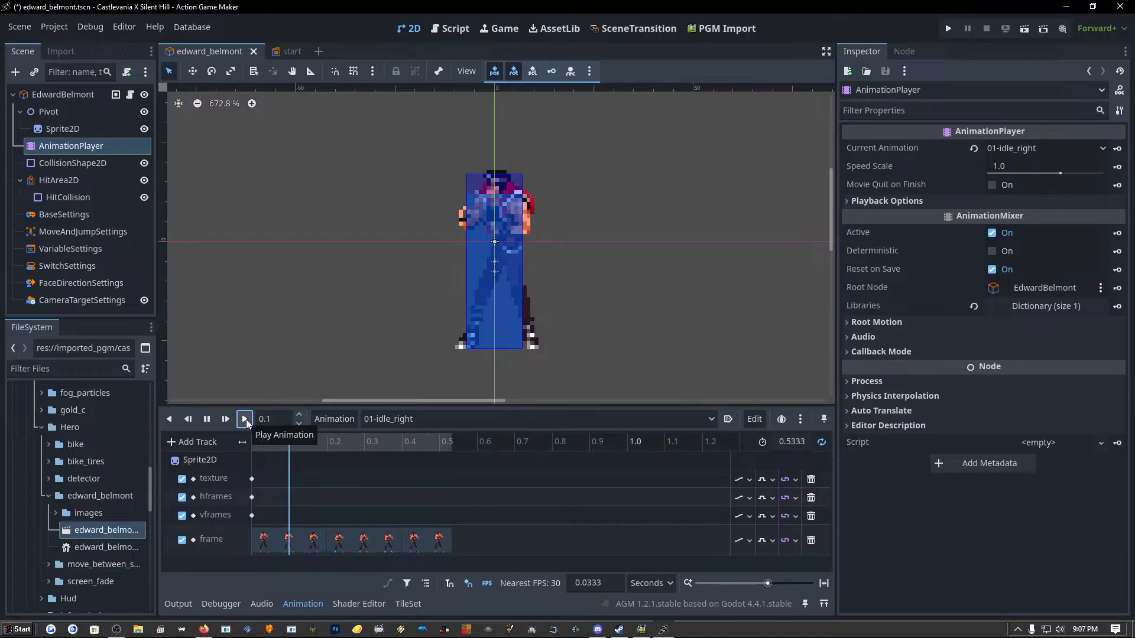
Load the 03-walking_left animation in the AnimationPlayer and play it to examine its flip_h track.
click(456, 417)
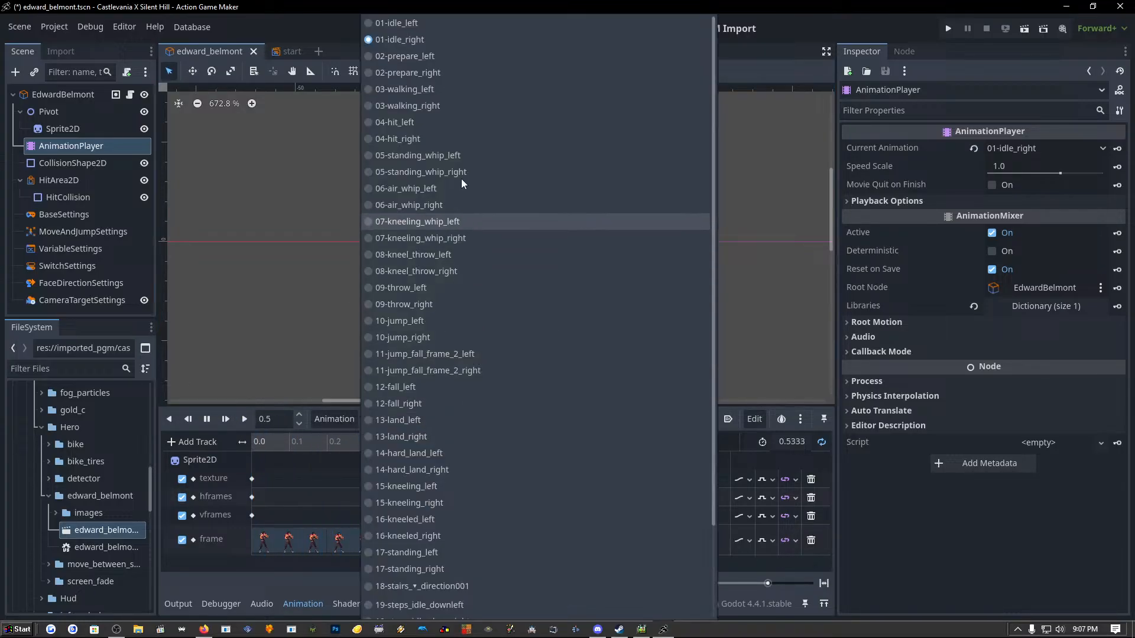
click(443, 92)
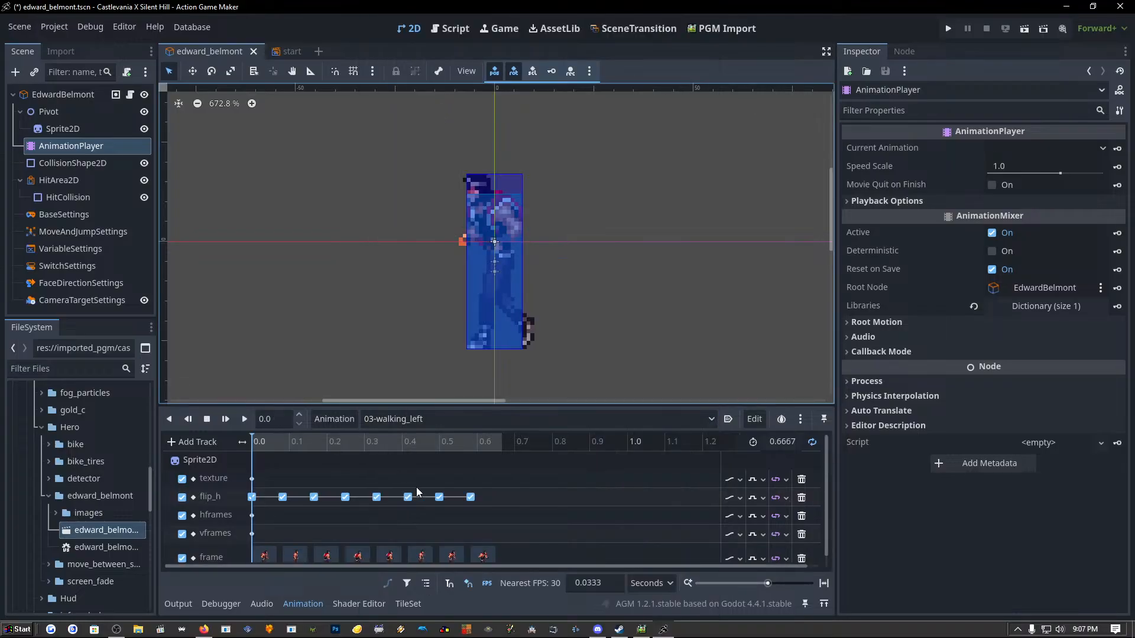
click(224, 421)
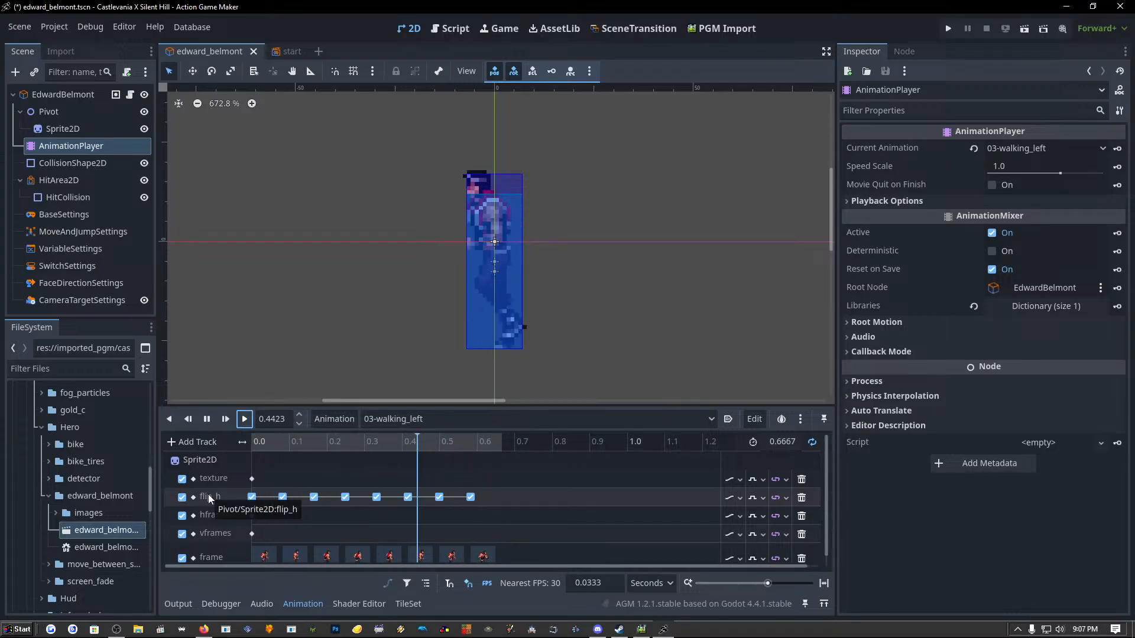
Play the 03-walking_right animation to check which way the character faces, then pause it.
click(458, 418)
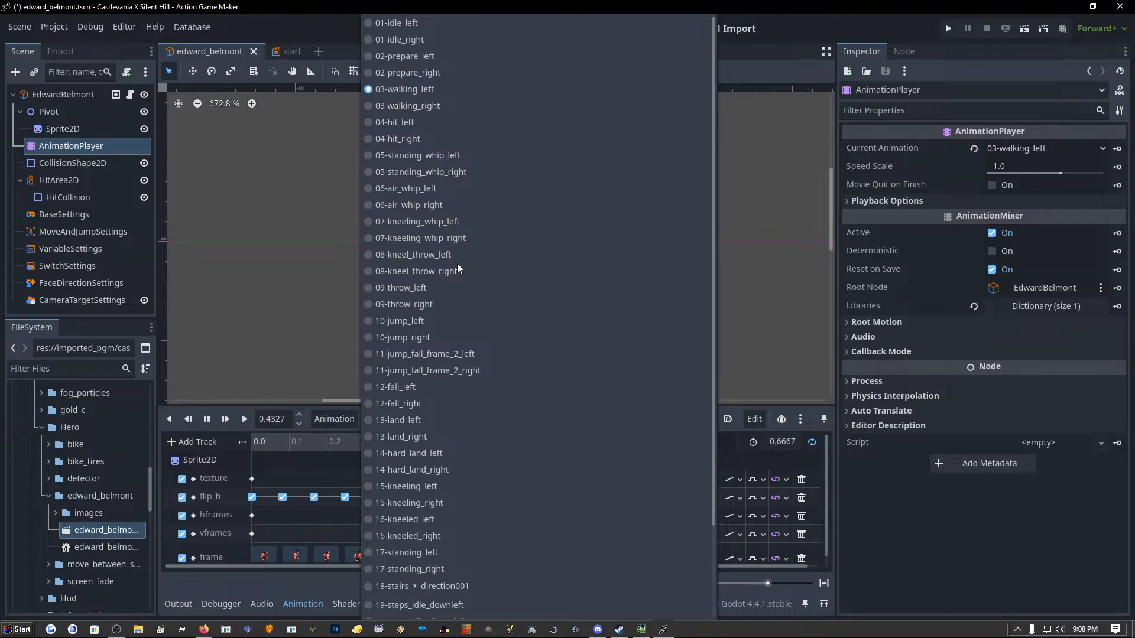
click(434, 111)
click(244, 421)
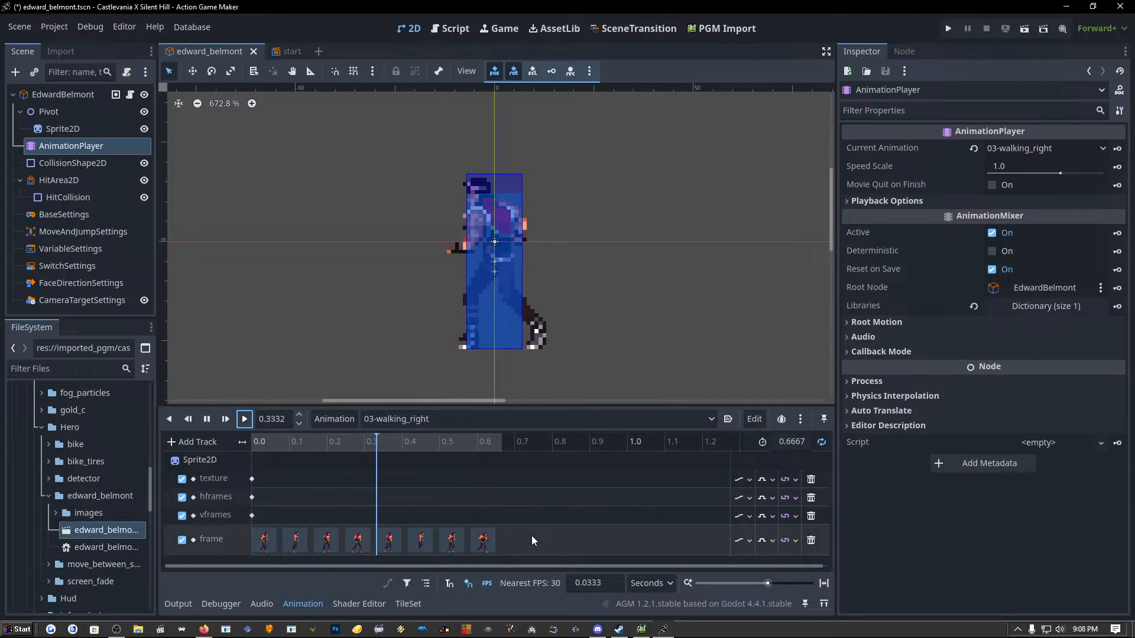
click(210, 422)
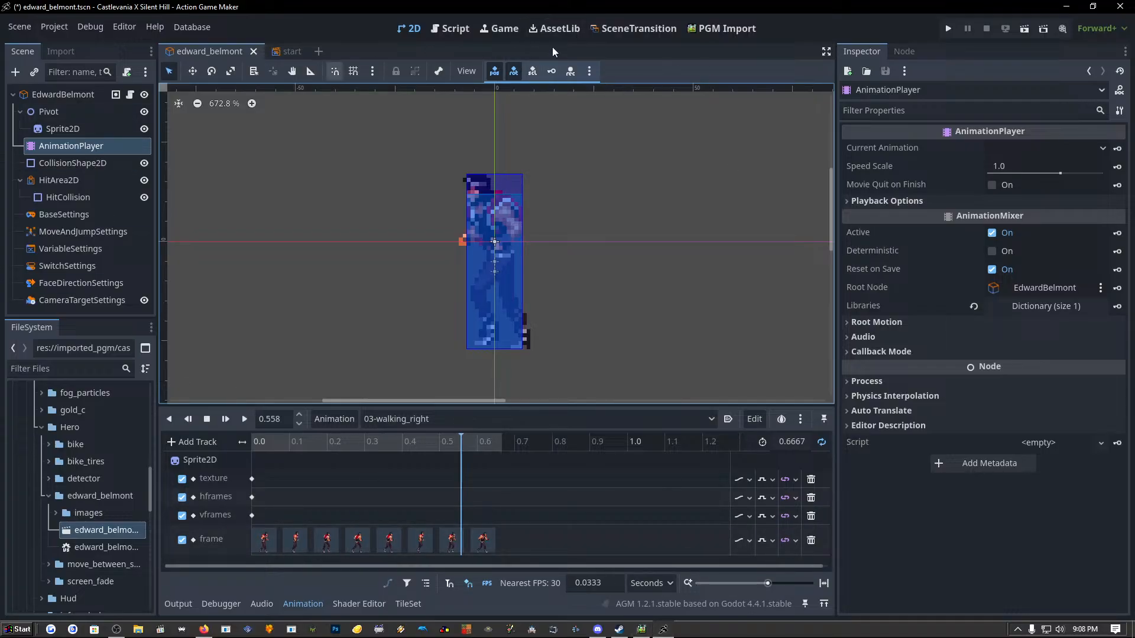
Open the PGM Import project folder browser and inspect its list of available drives.
click(716, 30)
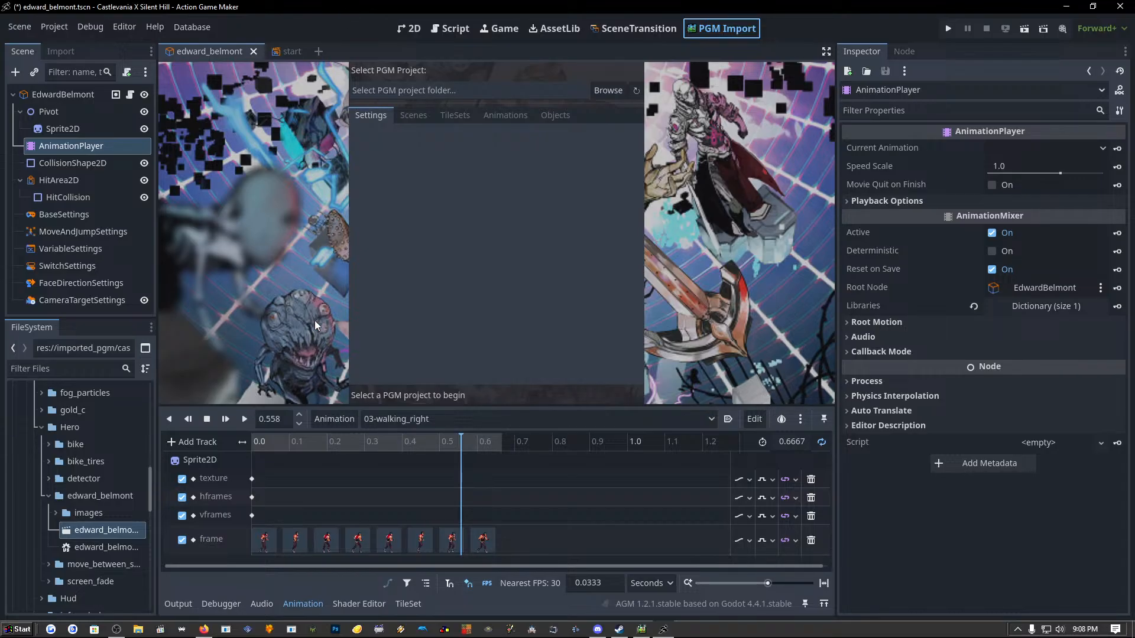
click(609, 89)
click(482, 154)
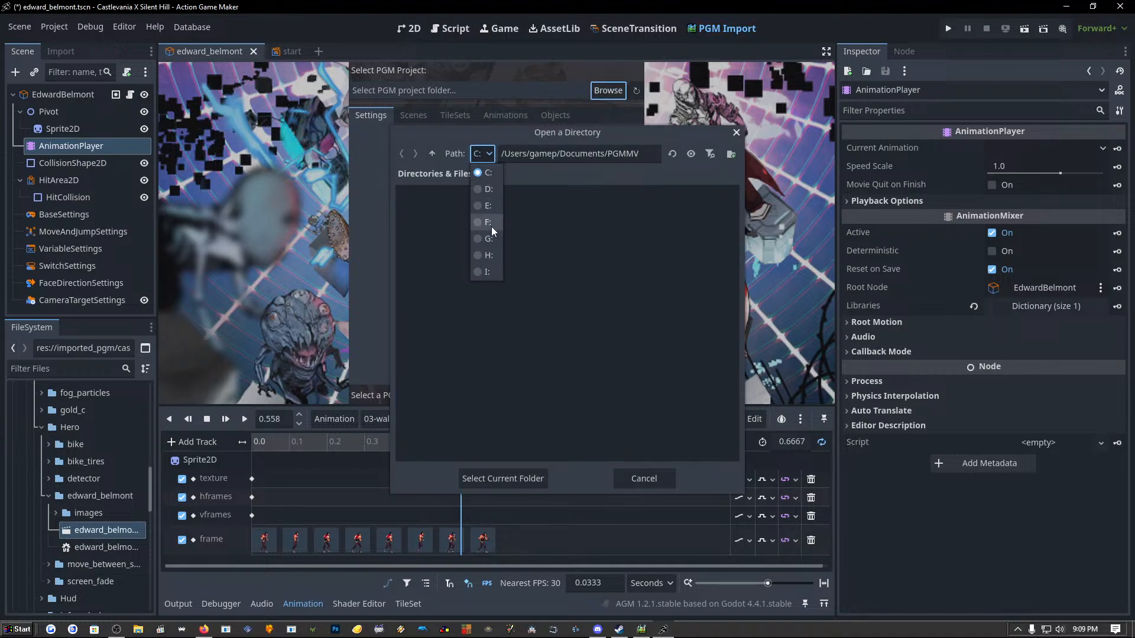
In a File Explorer window, go to the PGM Projects folder inside Creative on drive I: and copy its path.
right_click(138, 629)
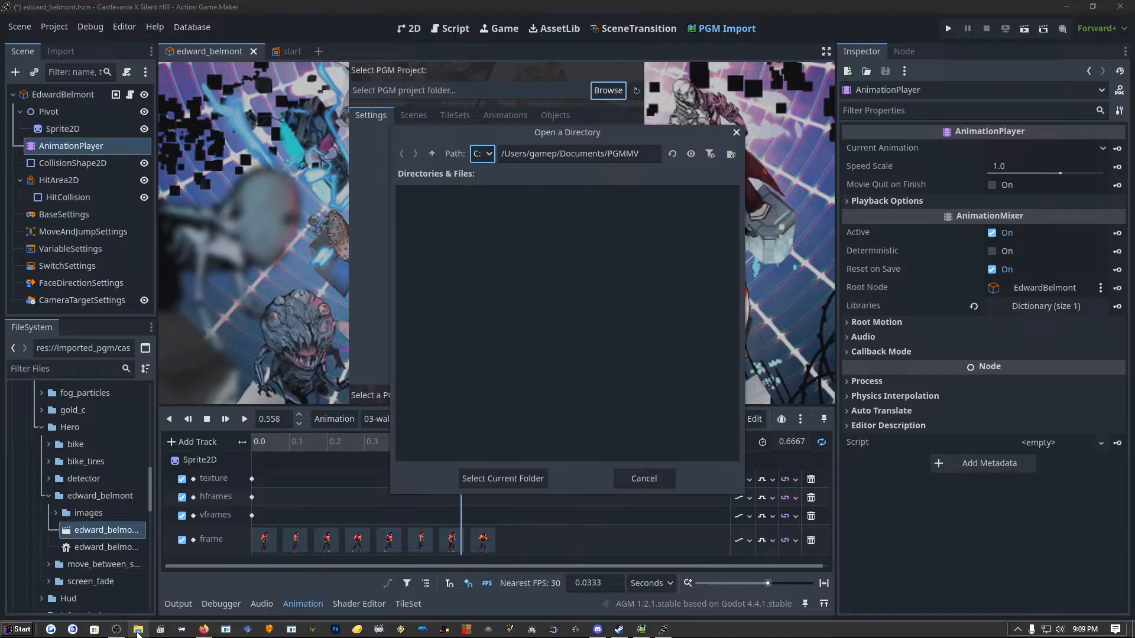
click(105, 298)
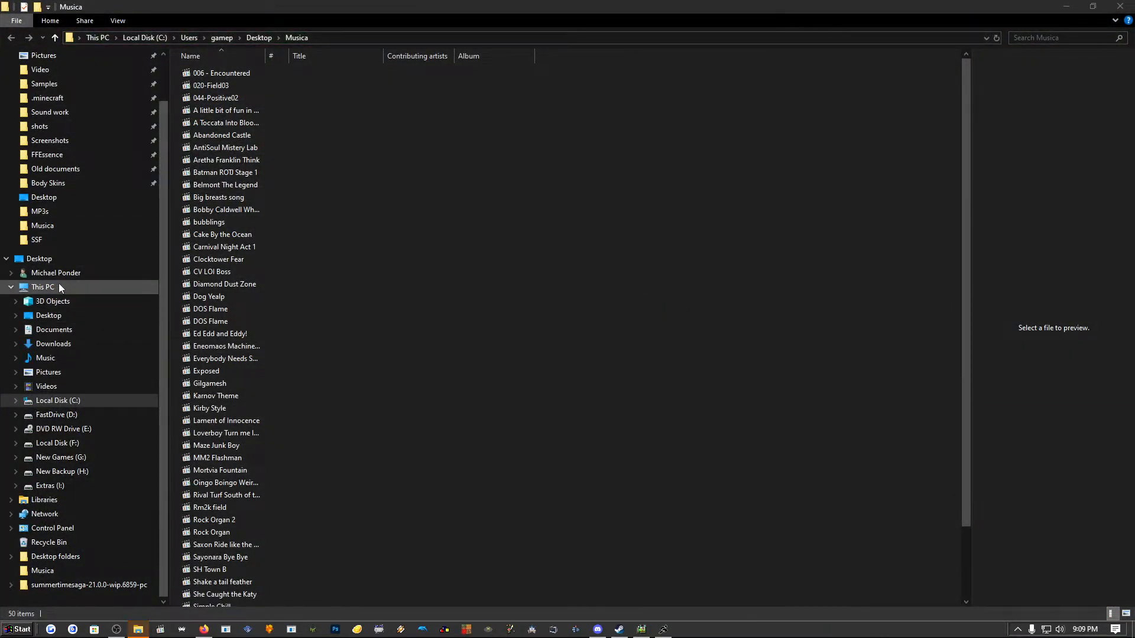
click(62, 486)
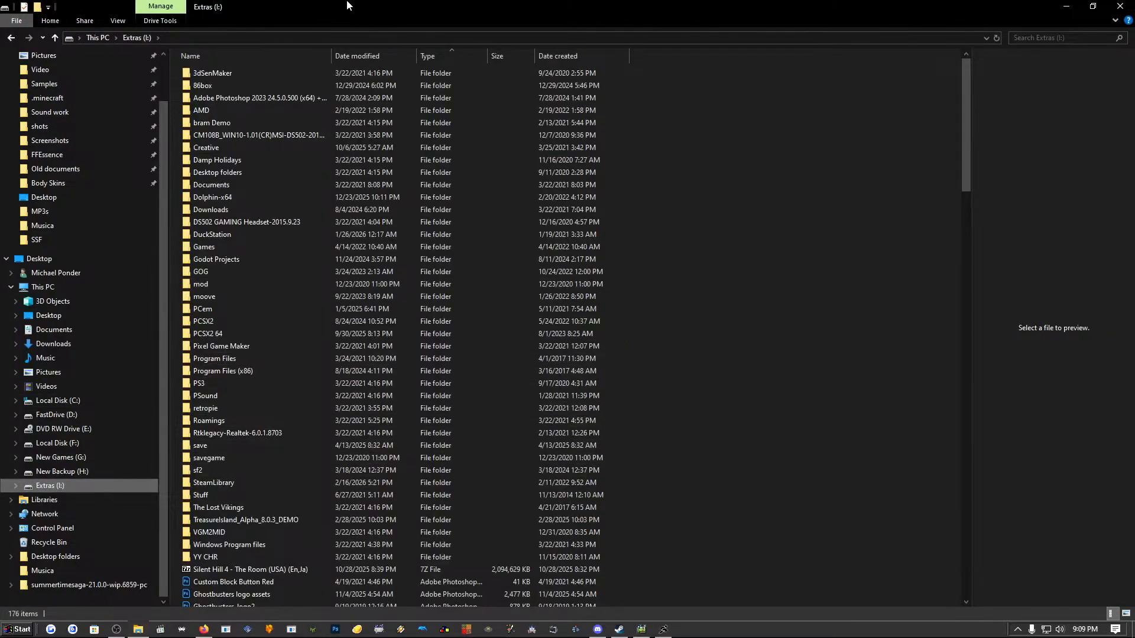
double_click(247, 148)
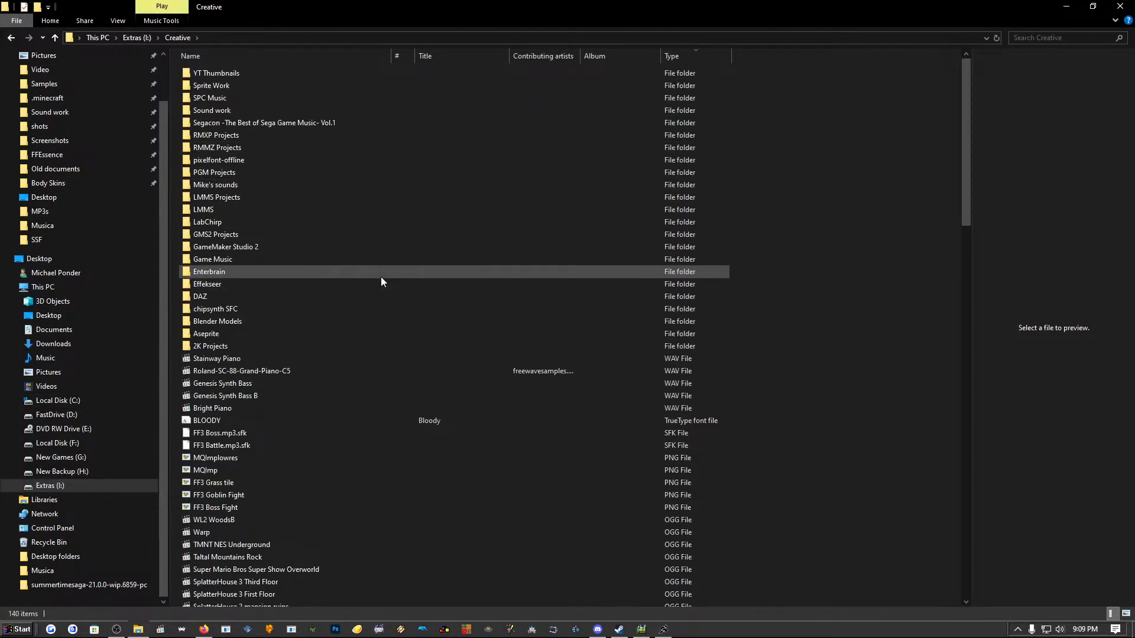
double_click(240, 170)
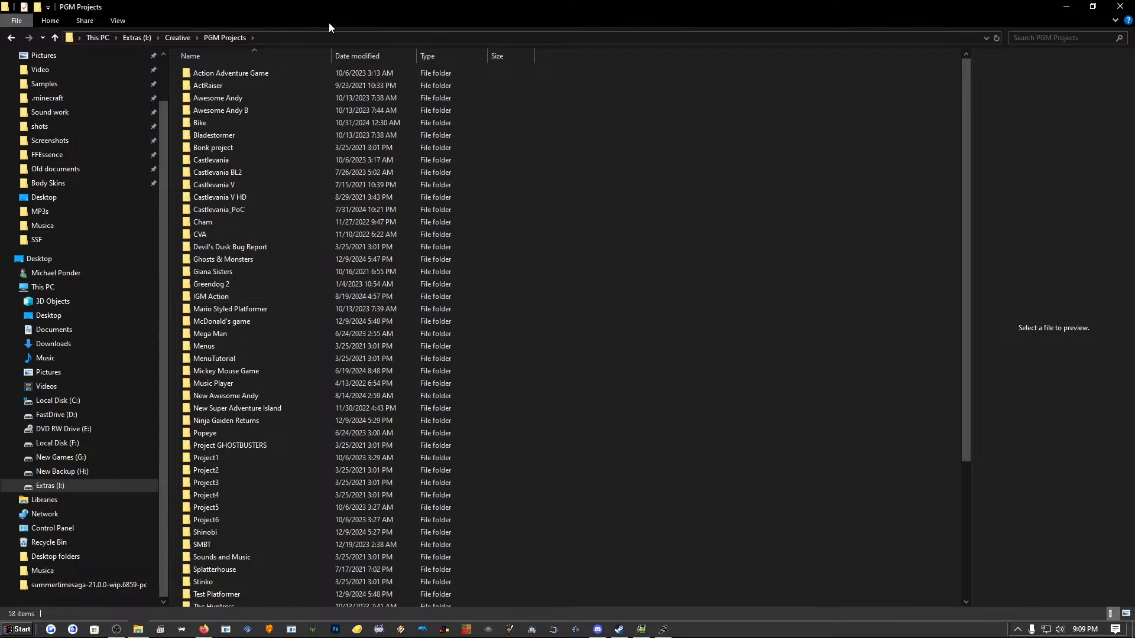
click(321, 38)
key(ctrl+c)
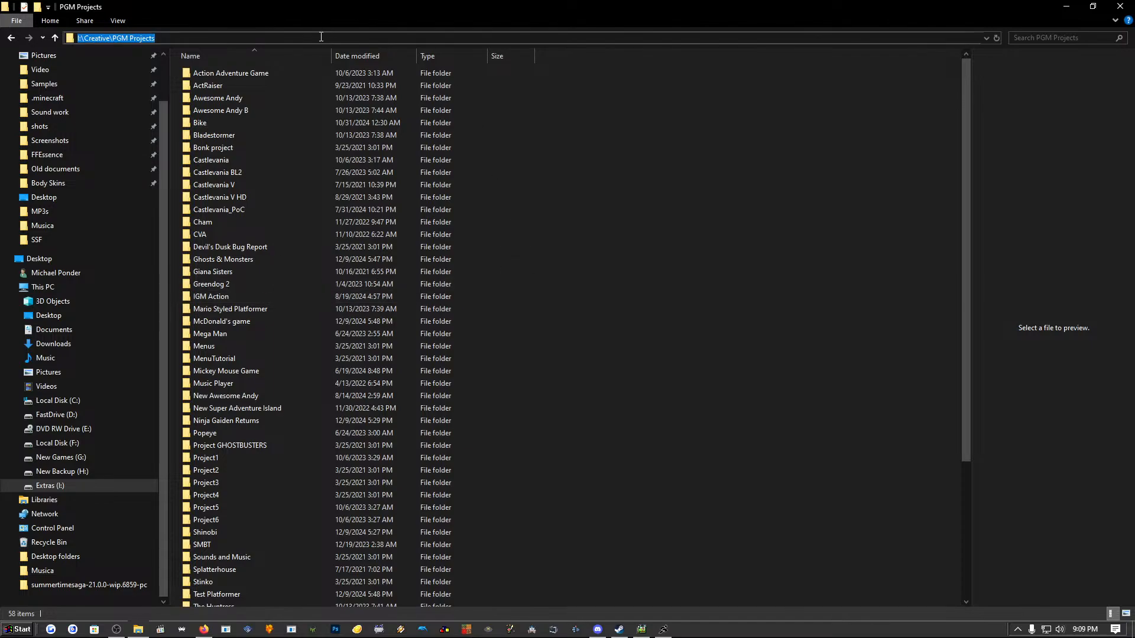
Switch back to Action Game Maker and replace the folder browser's path with the copied I:\Creative\PGM Projects.
click(663, 630)
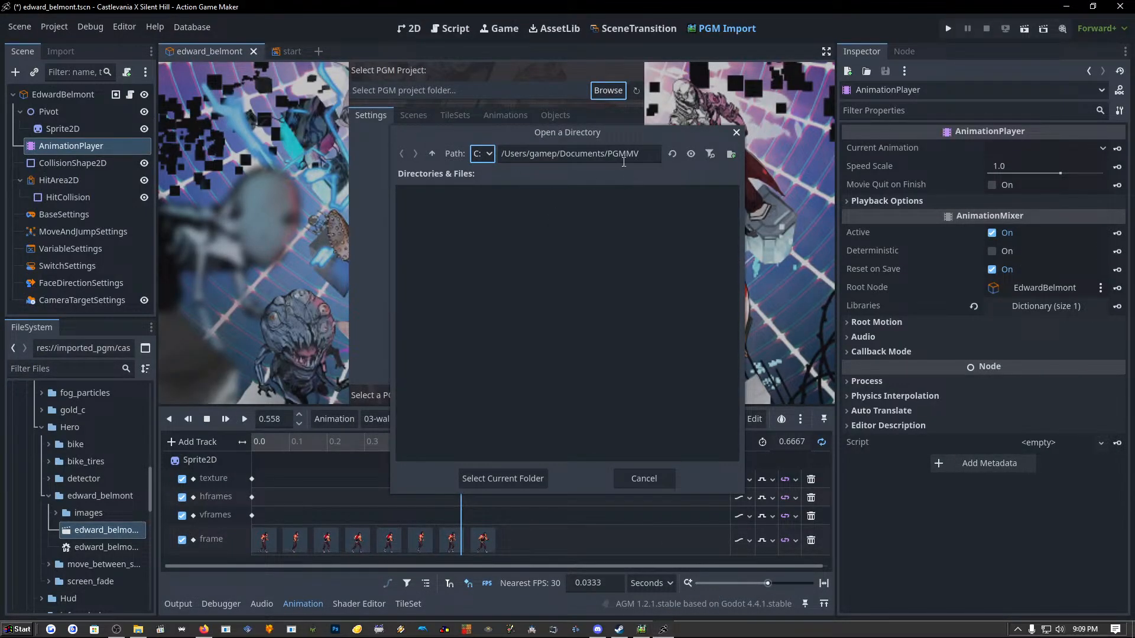
click(651, 156)
key(ctrl+a)
key(ctrl+v)
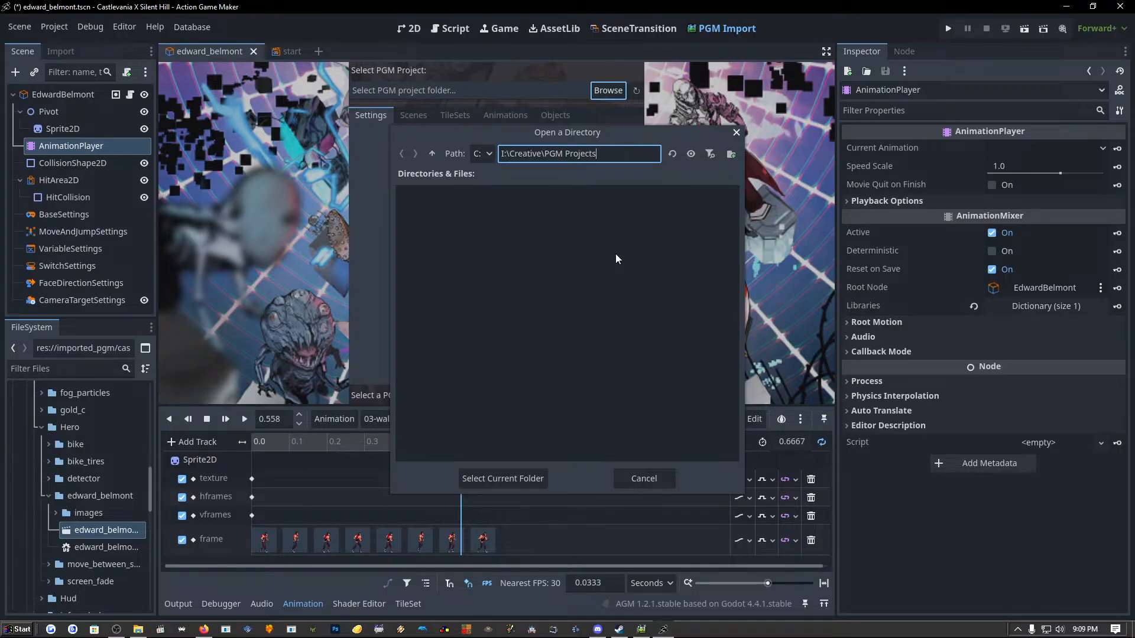
Set the folder browser to drive I:, open /Creative/PGM Projects and look through its list of project folders.
click(482, 154)
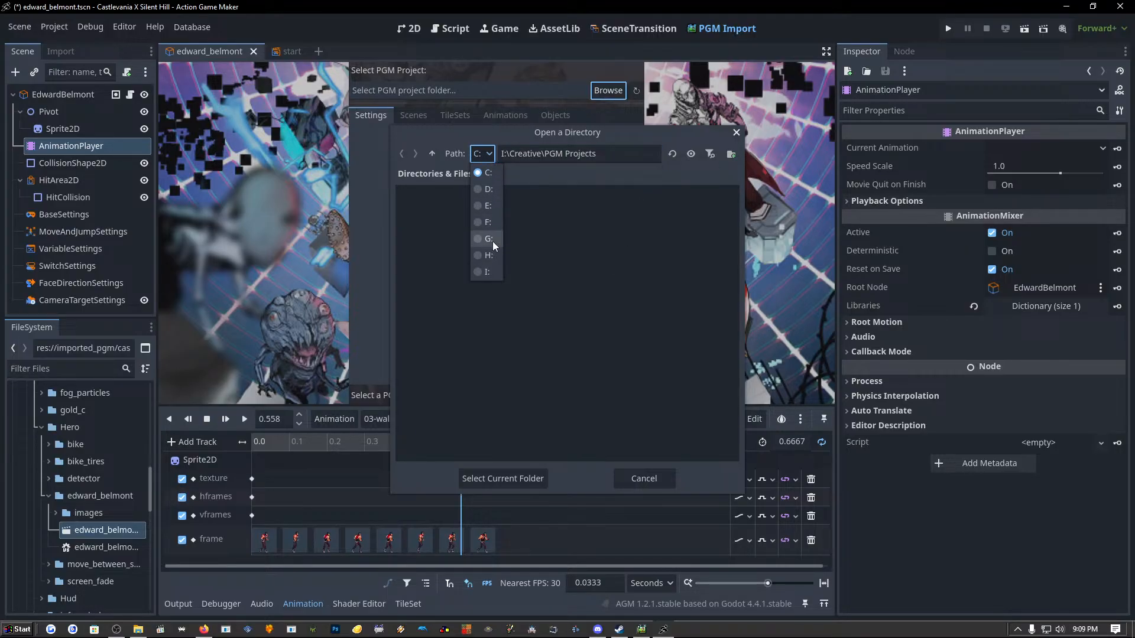
click(487, 272)
click(656, 156)
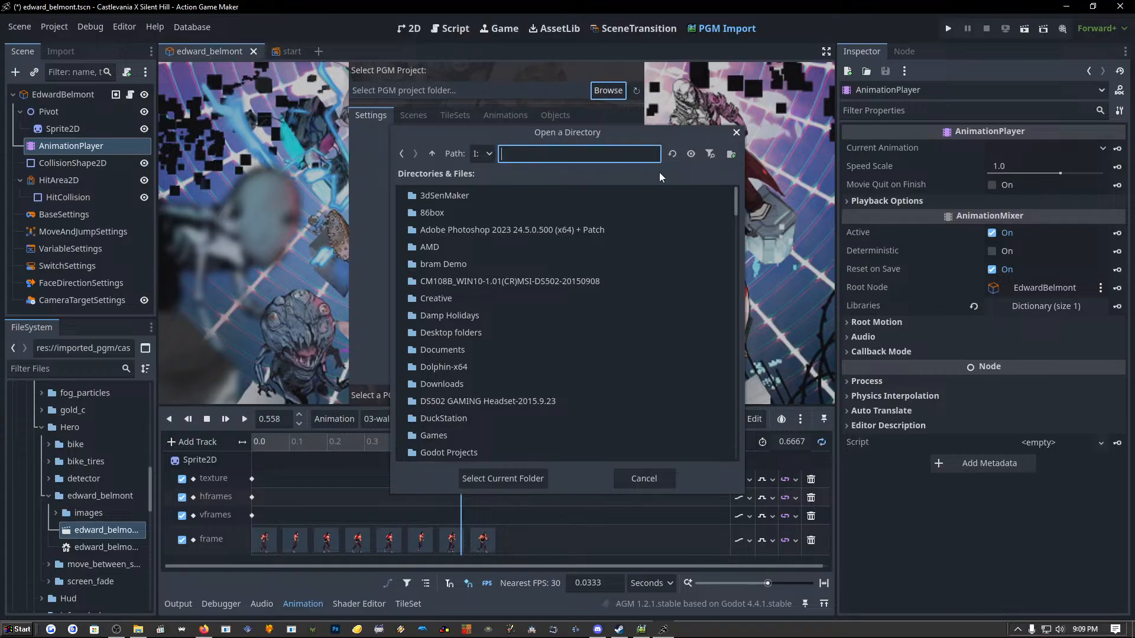
key(ctrl+v)
key(Delete)
key(Delete)
key(Return)
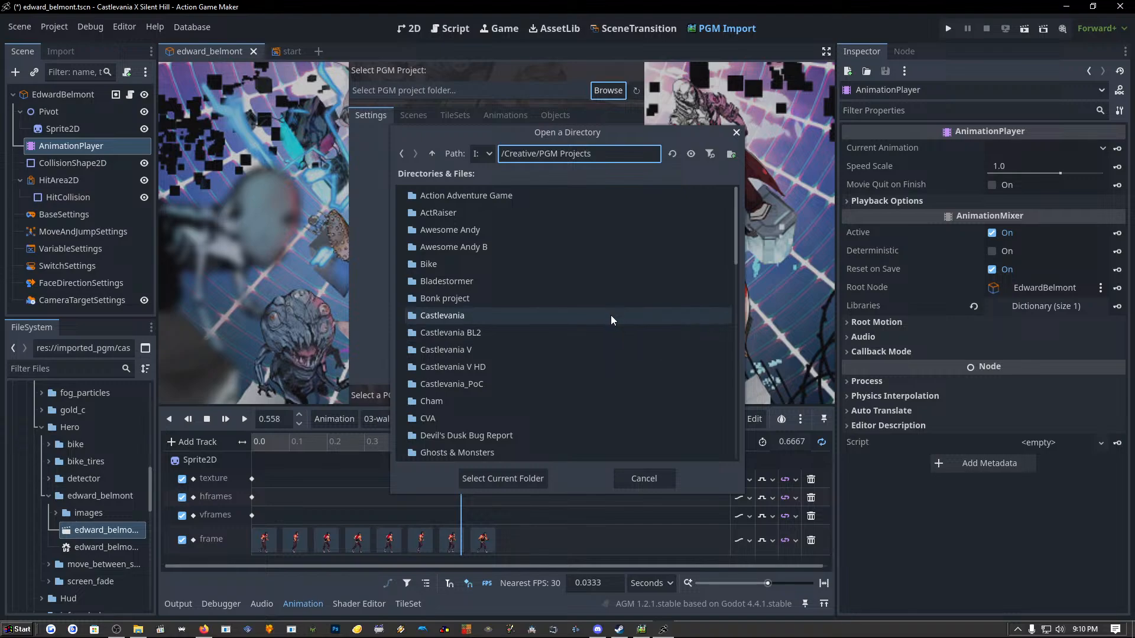
scroll(651, 289, down, 15)
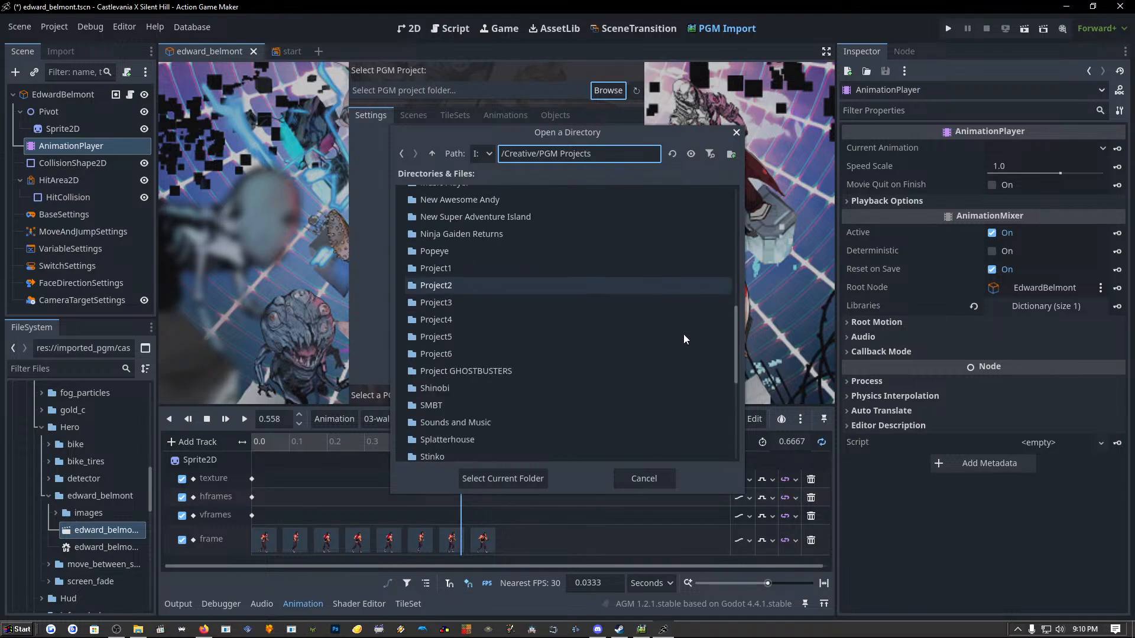
scroll(695, 333, up, 15)
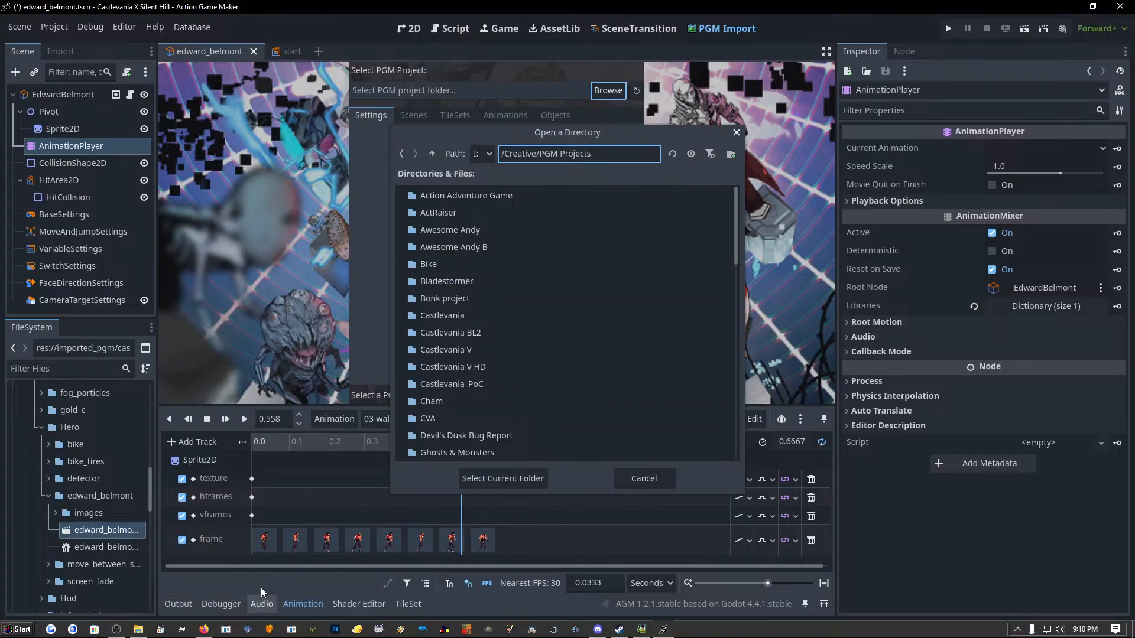
Switch to Firefox, open the PGM To AGM Importer video from the YouTube channel page, replay it from the beginning and pause at 0:12.
click(205, 630)
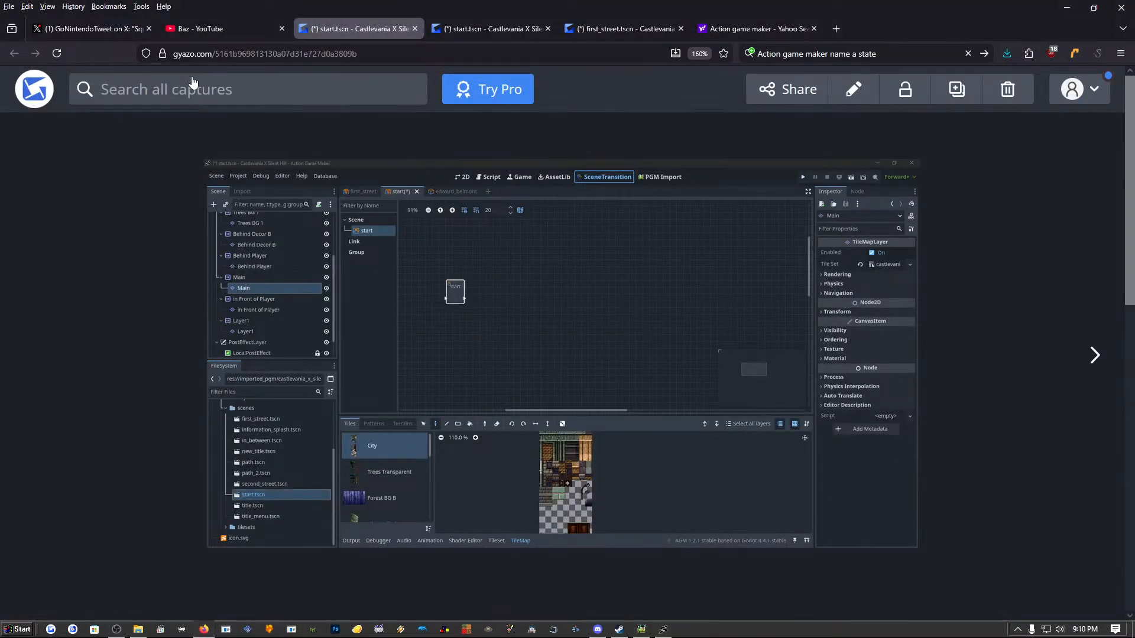
click(225, 31)
scroll(490, 357, up, 15)
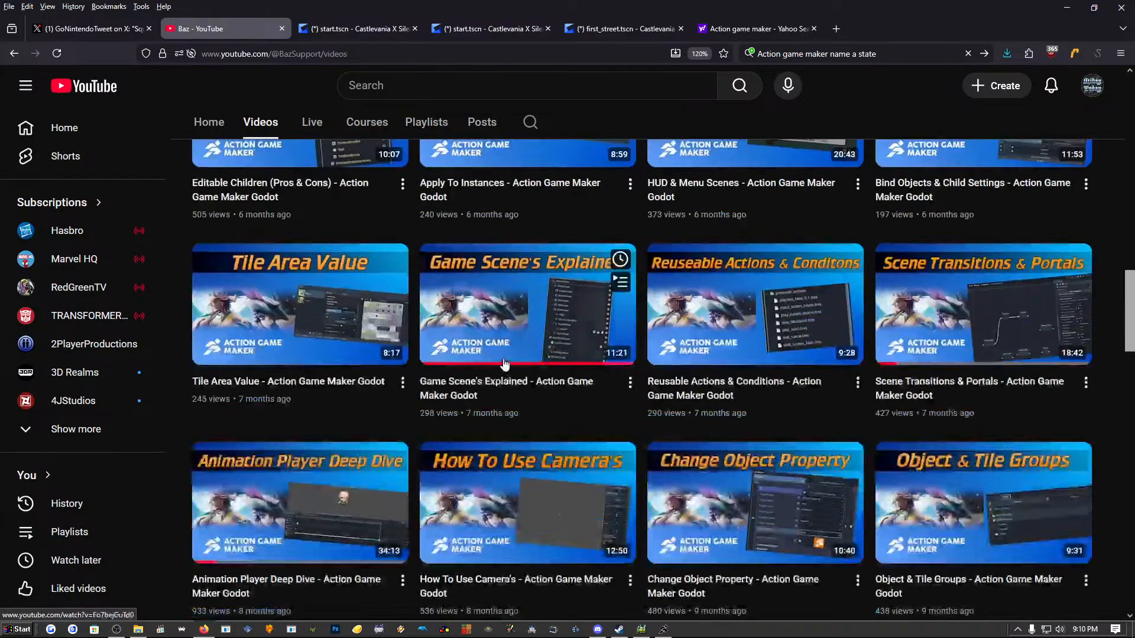
scroll(305, 341, down, 4)
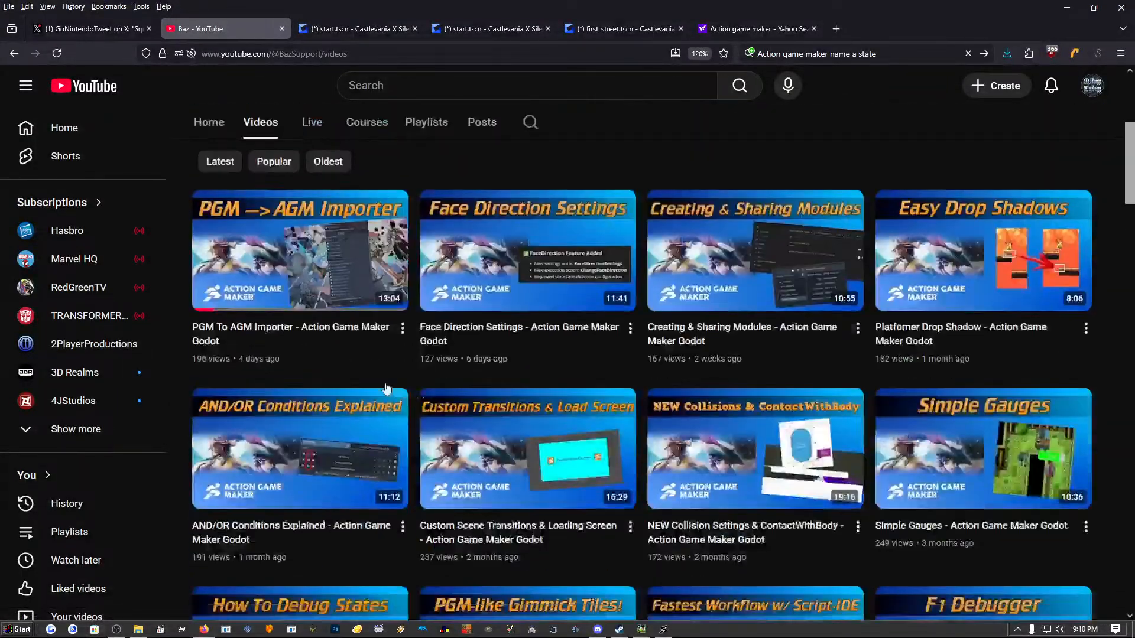
click(311, 260)
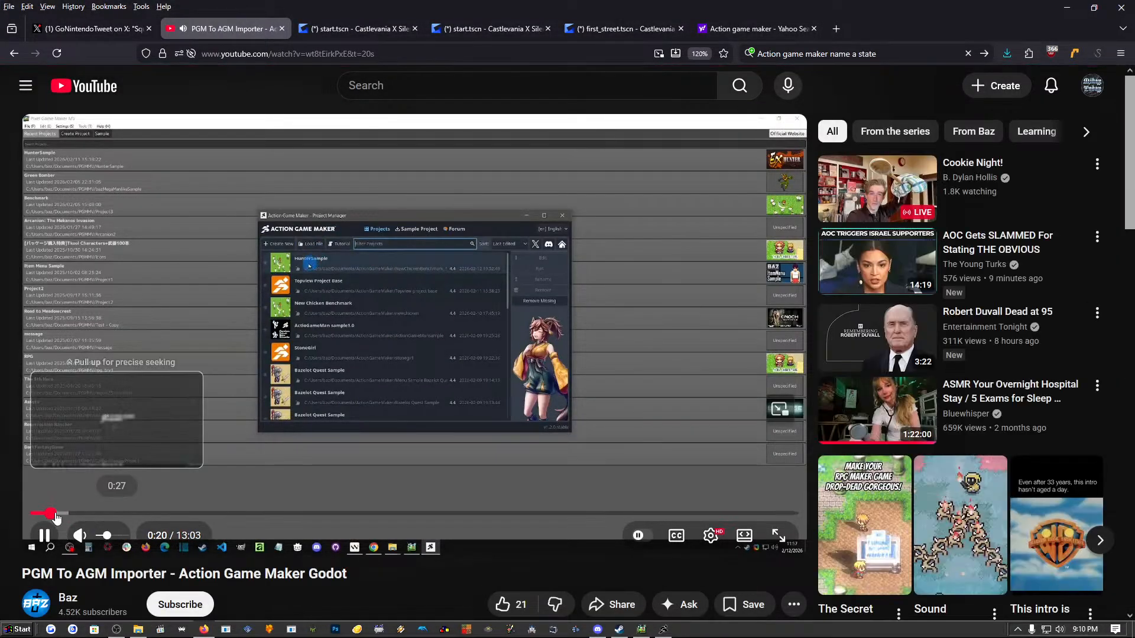
click(32, 514)
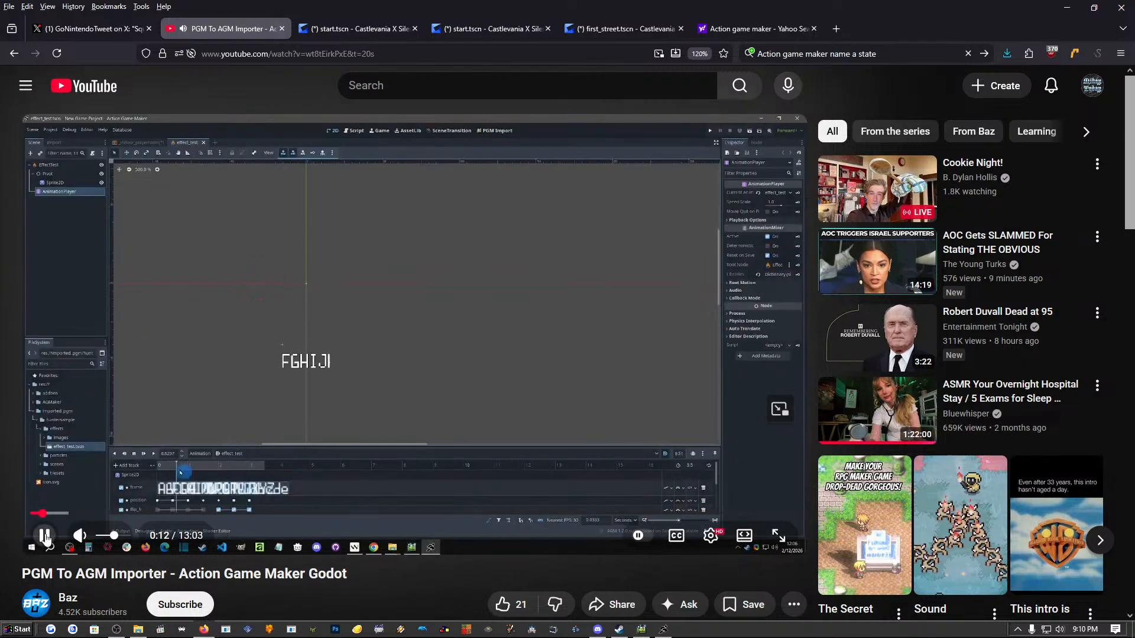
click(43, 535)
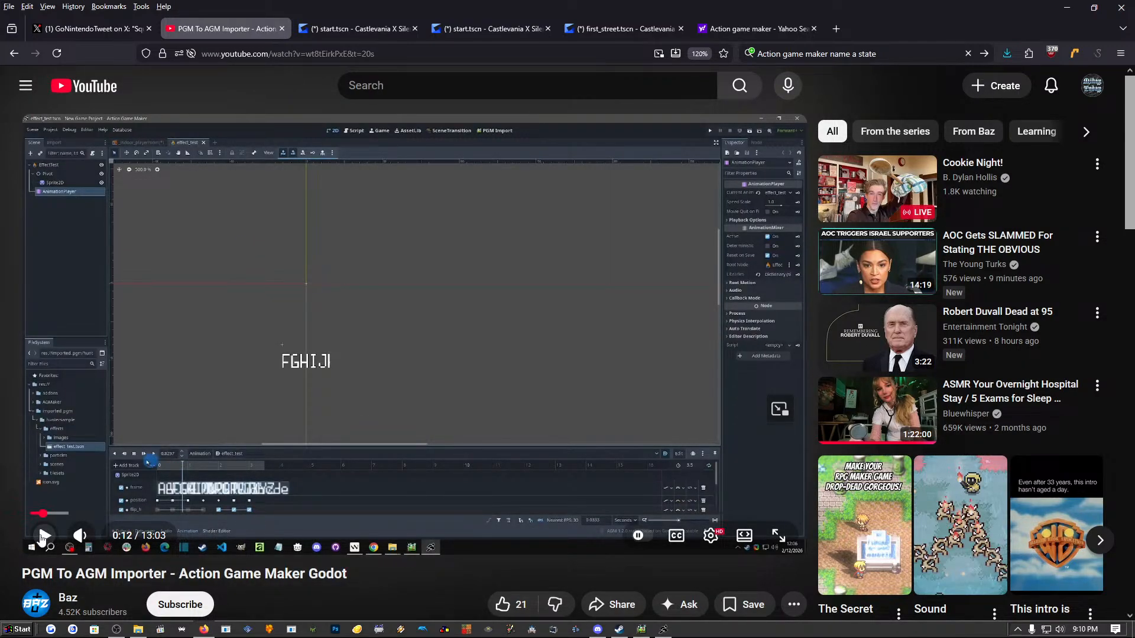
Close the importer video's page, switch back to Action Game Maker and dismiss the folder browser without selecting a project.
mouse_move(36, 534)
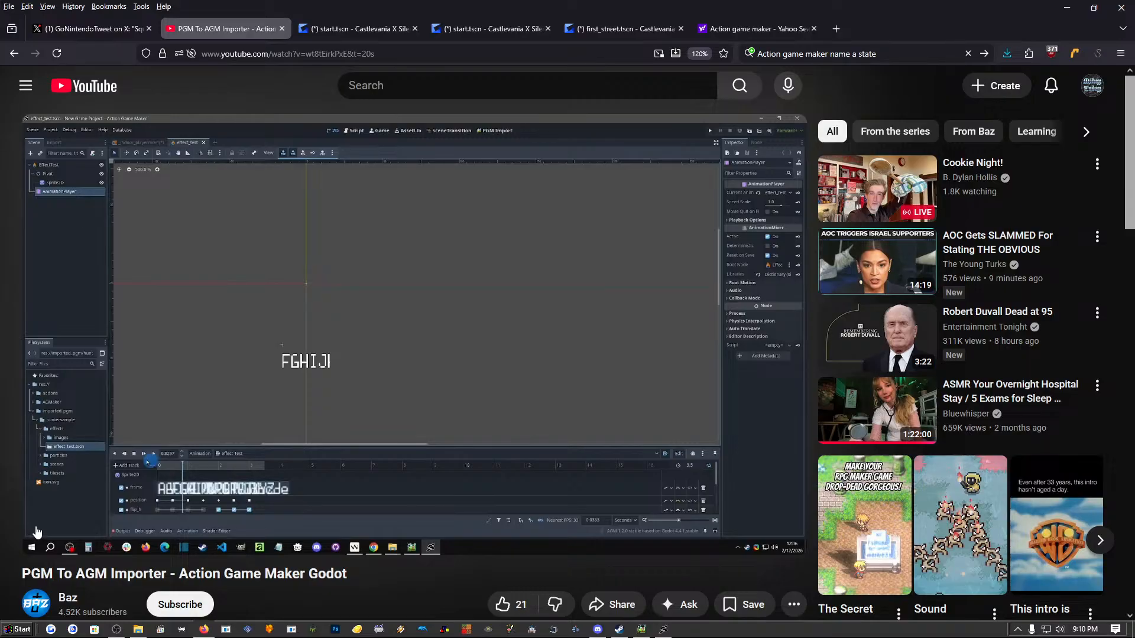
click(282, 29)
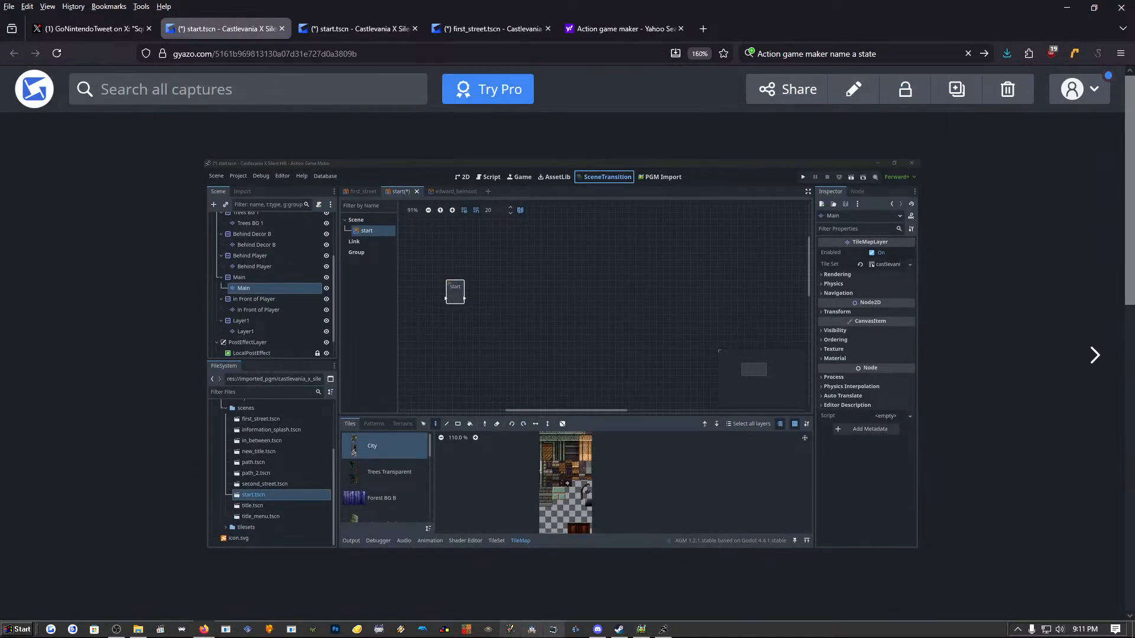
click(663, 630)
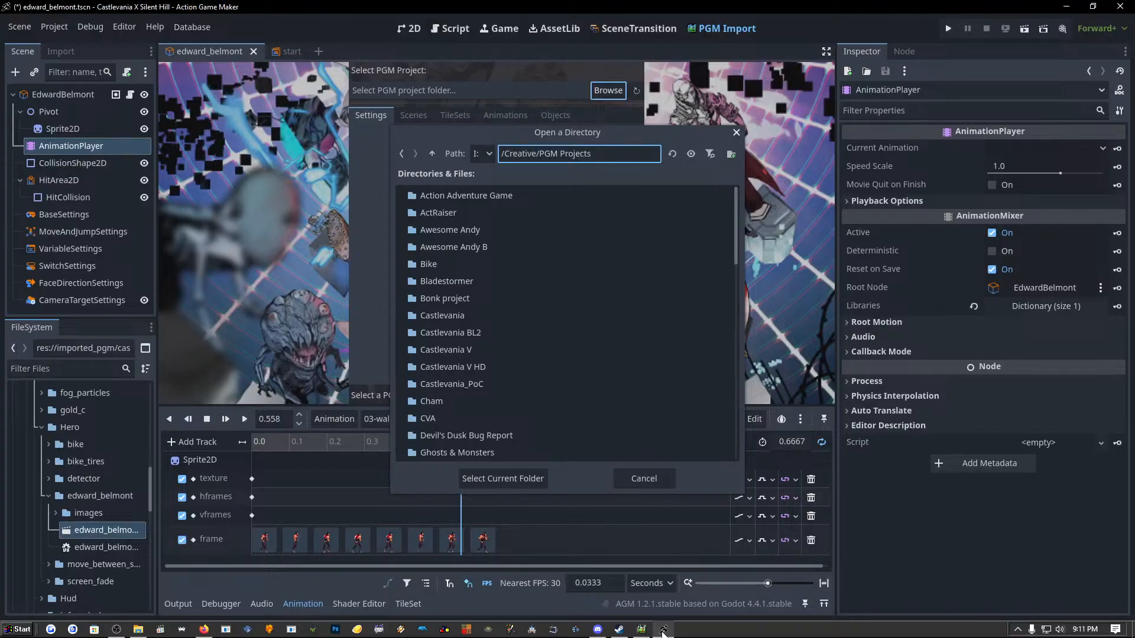
click(736, 134)
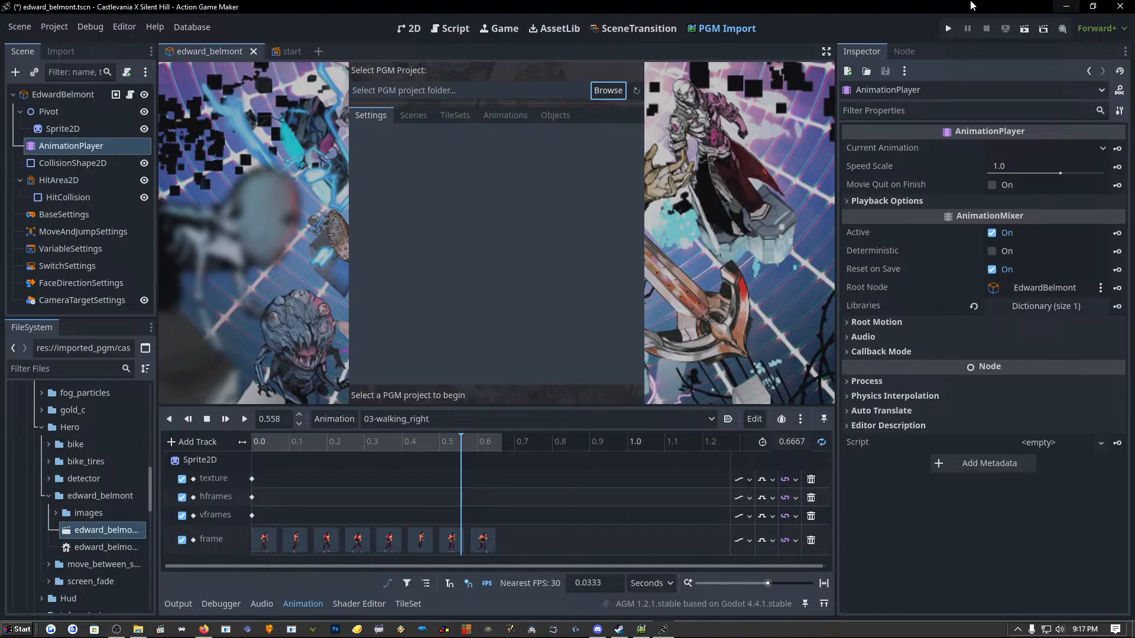
Switch to the Castlevania X Silent Hill test play in Pixel Game Maker MV, lower the system volume and return to the game.
click(641, 629)
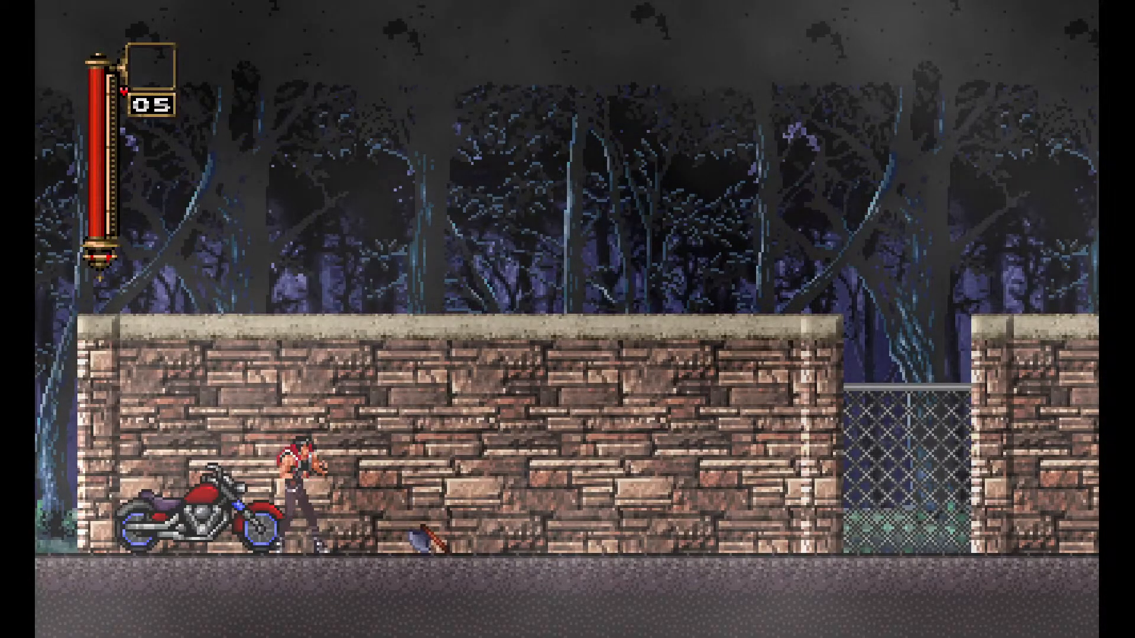
key(super)
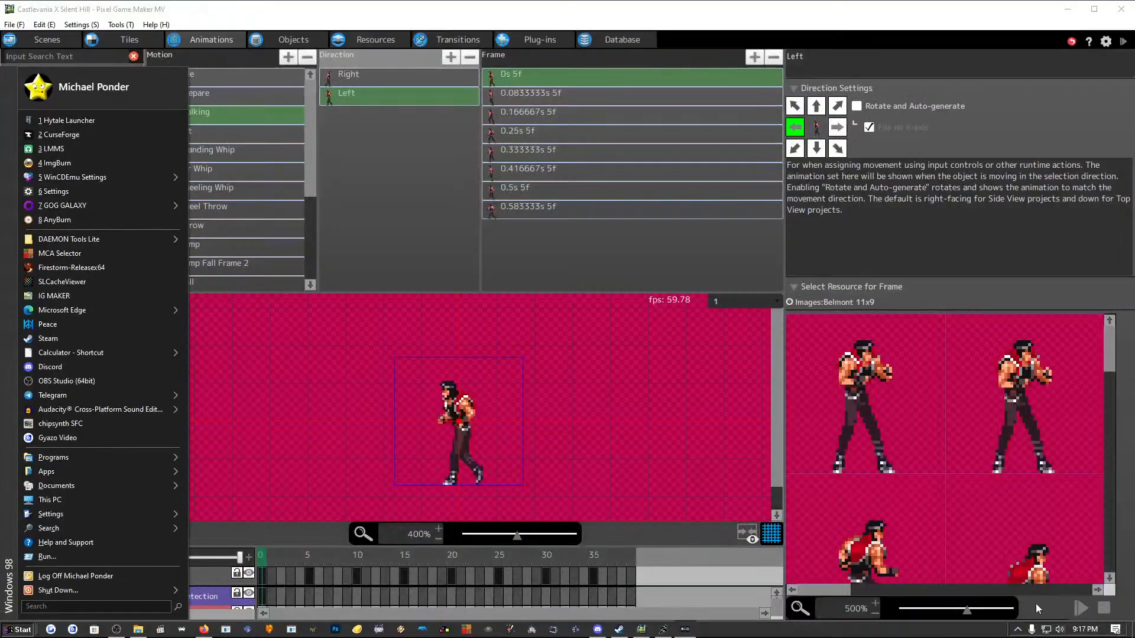
click(1060, 628)
drag(1014, 604, 986, 605)
click(687, 631)
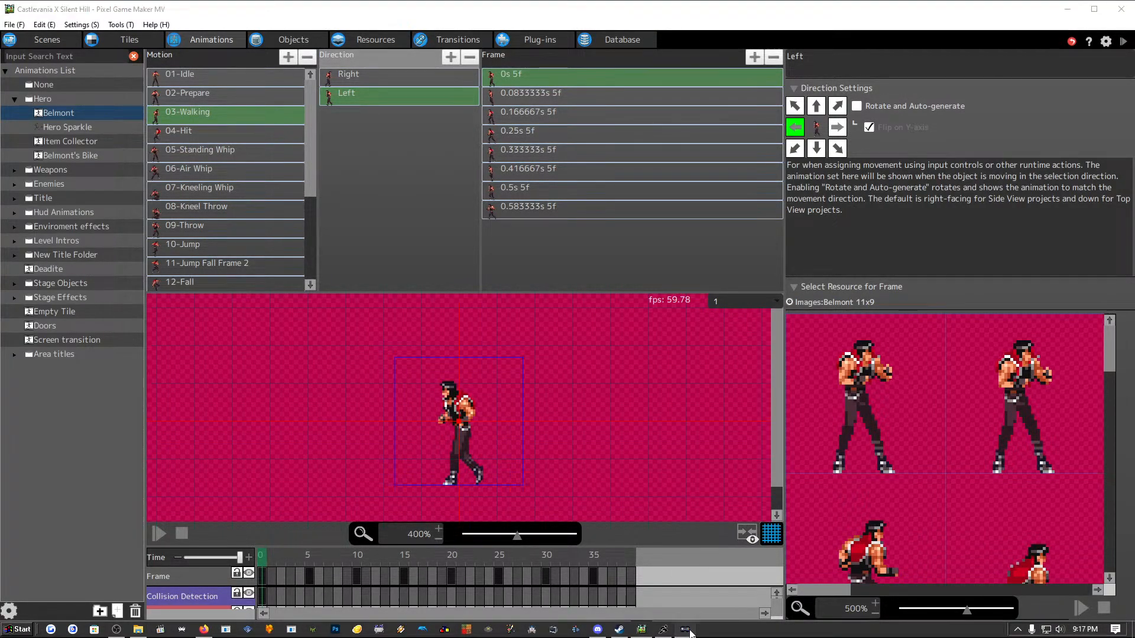
Play-test the opening street past the Welcome to Silent Hill sign, trying Belmont's walk, jump, standing and kneeling whip, and axe throw.
key(Right)
key(z)
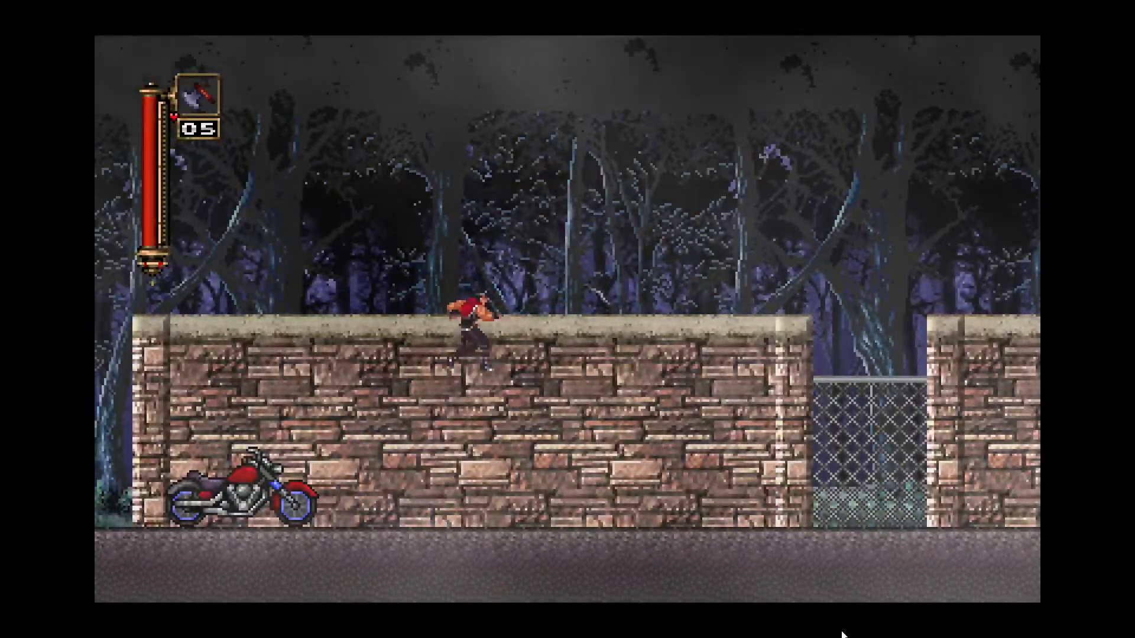
key(Up+x)
key(Right)
key(x)
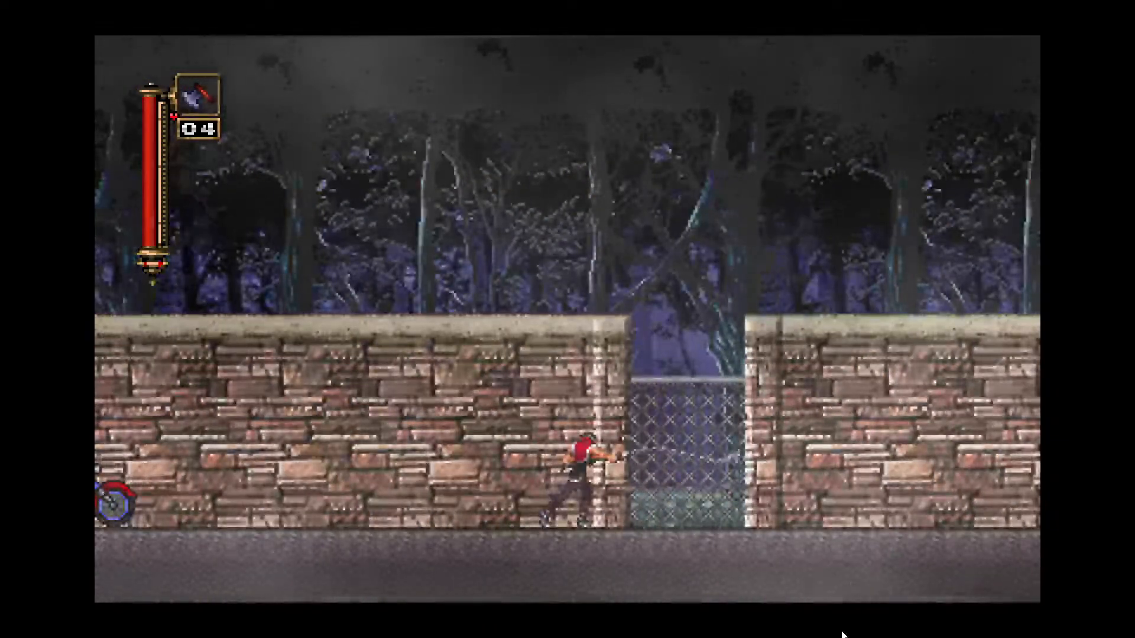
key(Right)
key(x)
key(Right)
key(z)
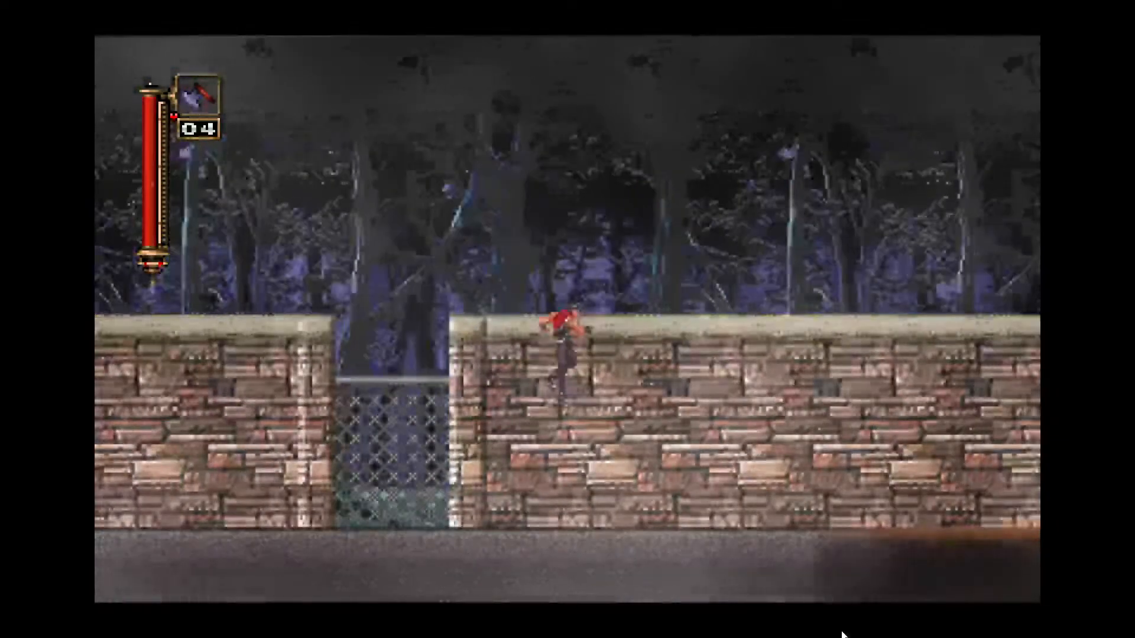
key(Right)
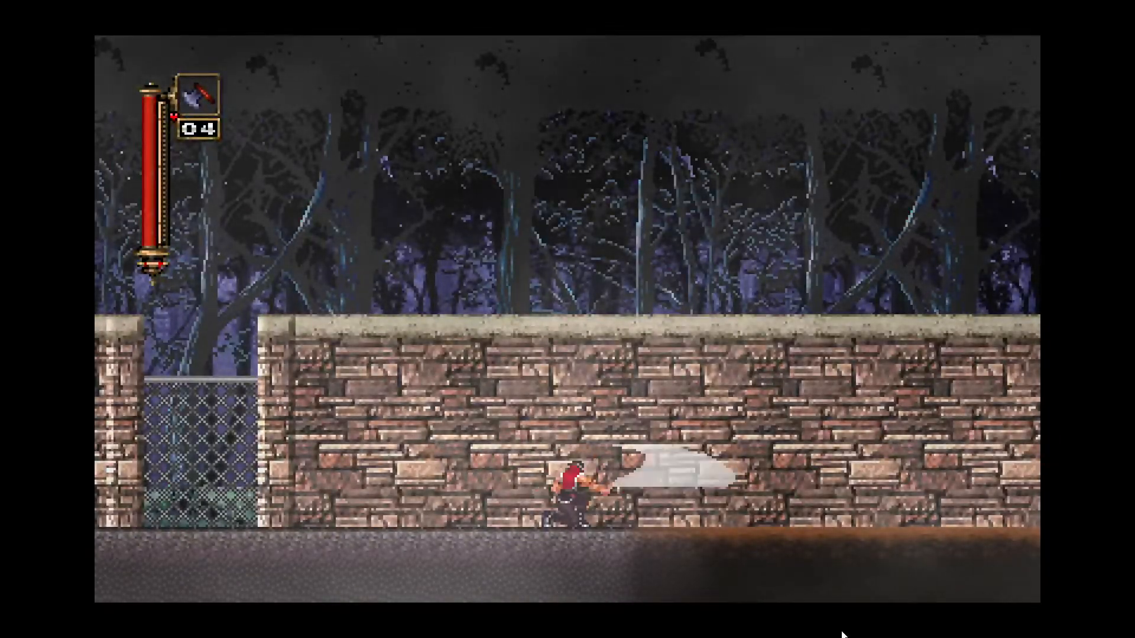
key(Right)
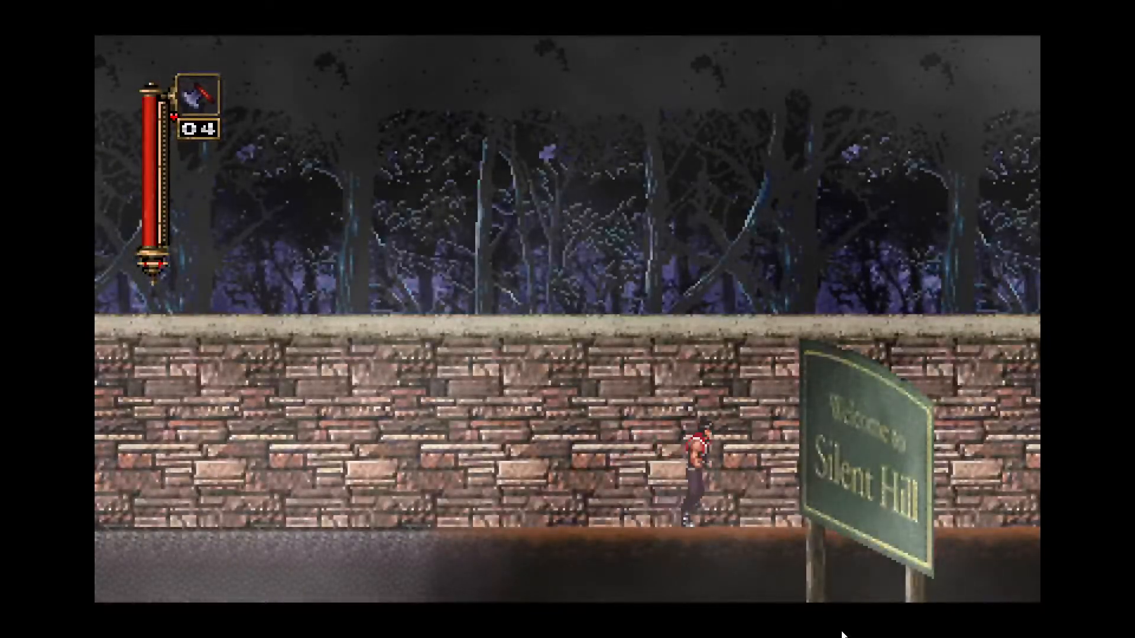
key(Right)
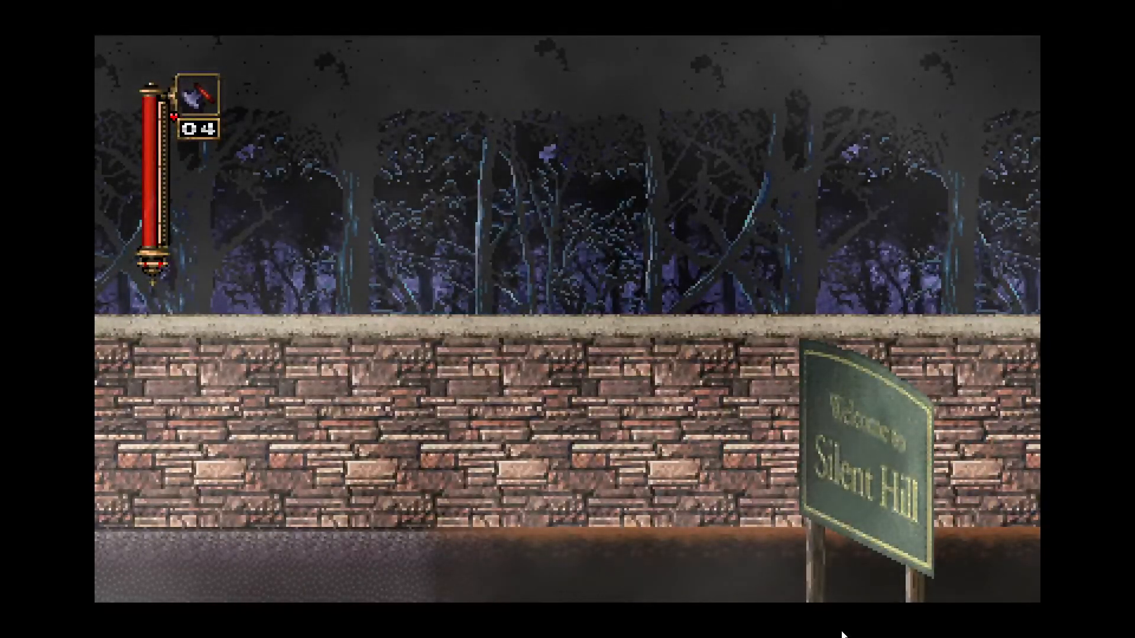
Play-test the foggy wall area, whipping the first two lamps, collecting the cross and throwing it once.
key(Right)
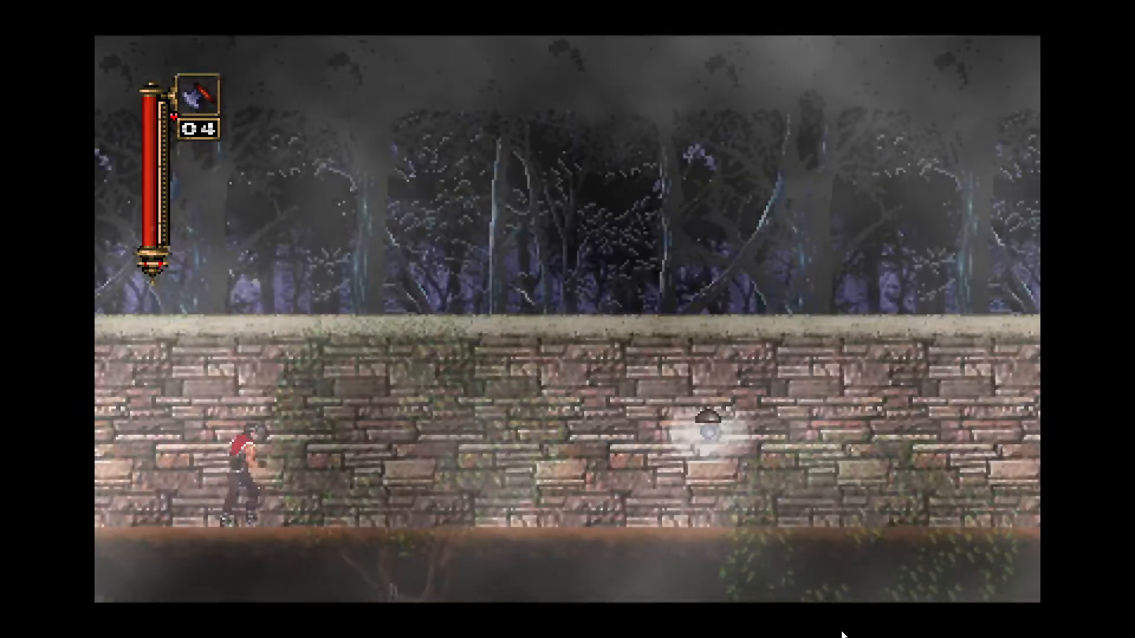
key(Right)
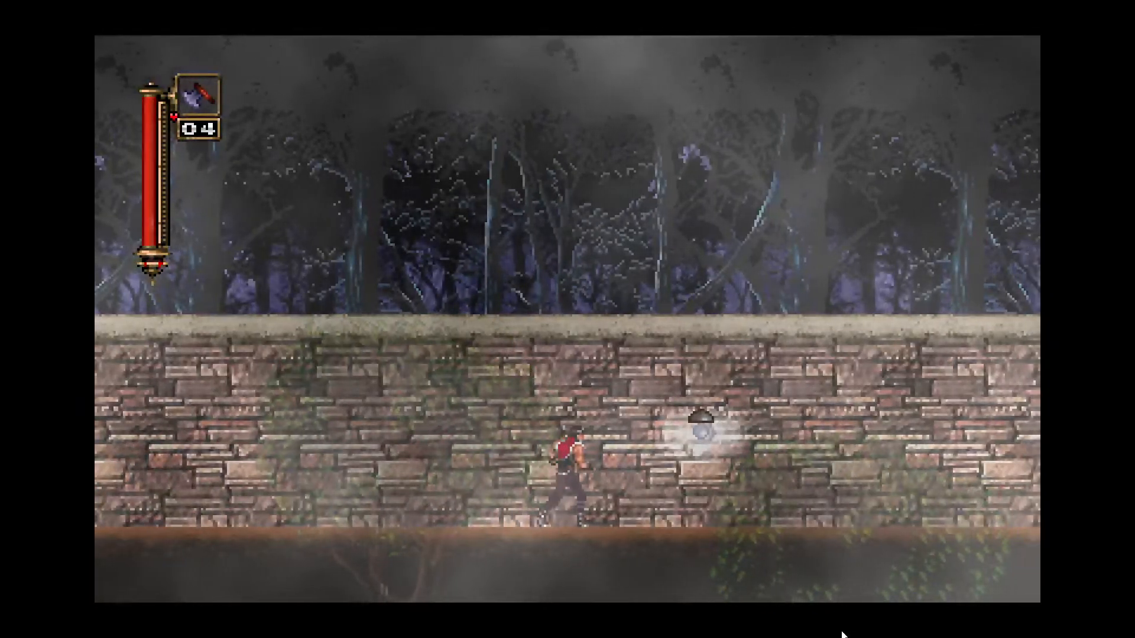
key(z)
key(x)
key(Right)
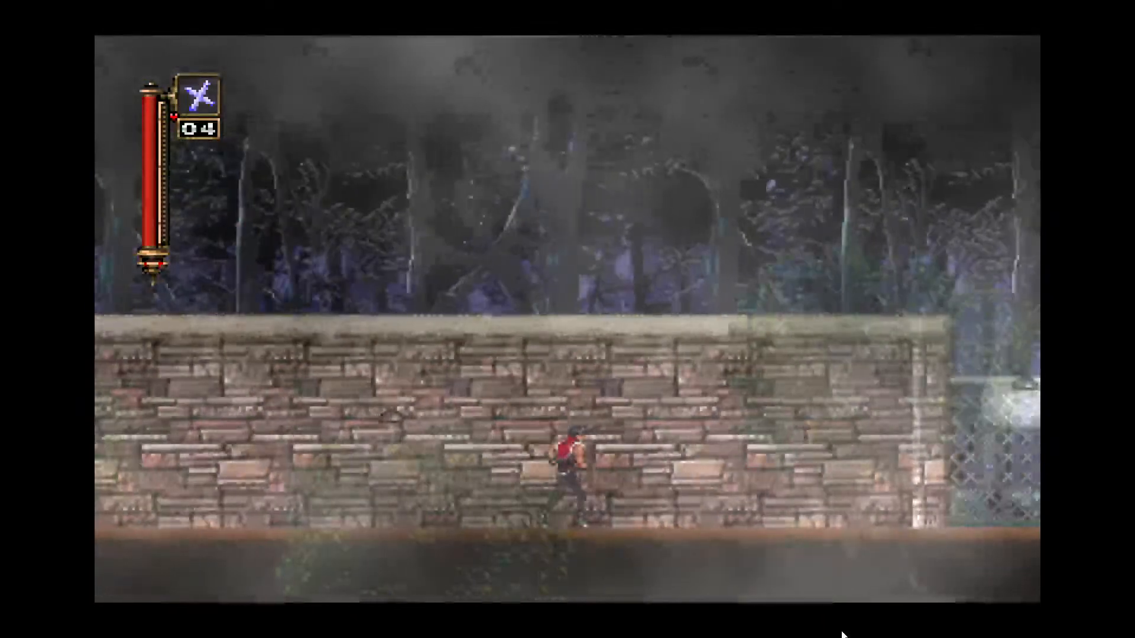
key(Up+x)
key(Right)
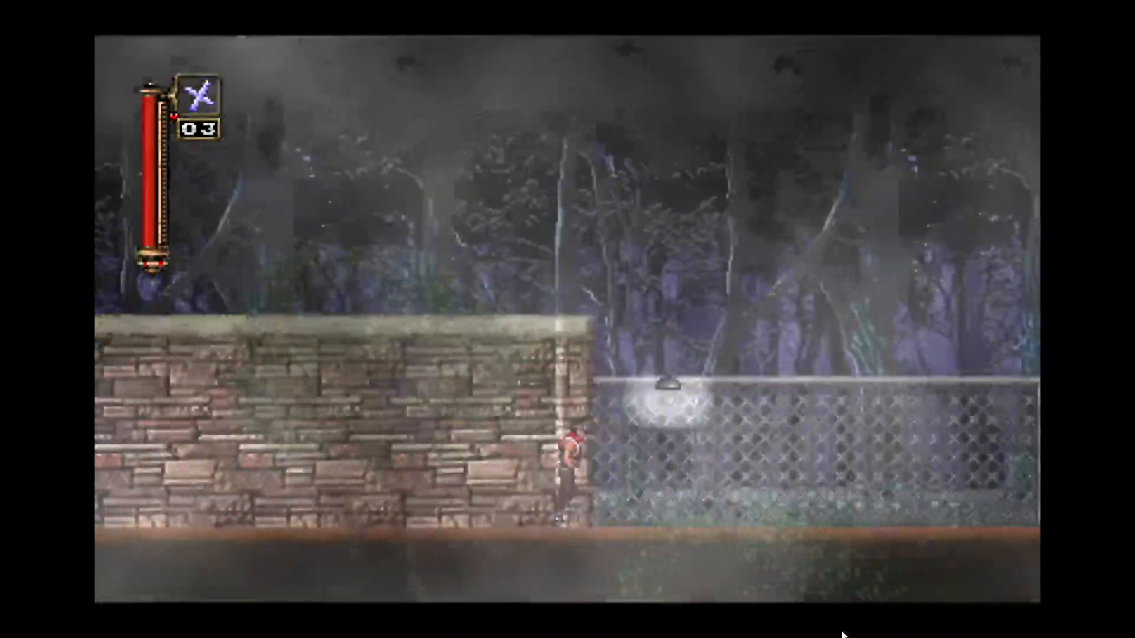
key(x)
key(Right)
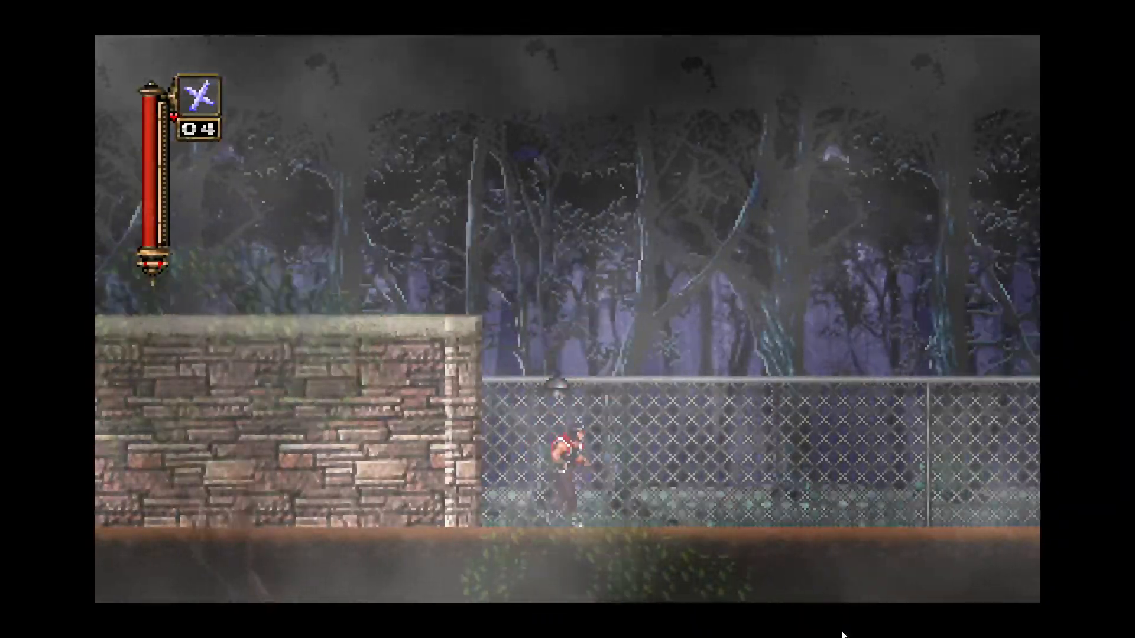
Continue the play-test along the fence and through the forest, throwing the cross and whipping the lamps and torch stand.
key(z)
key(Up+x)
key(Right)
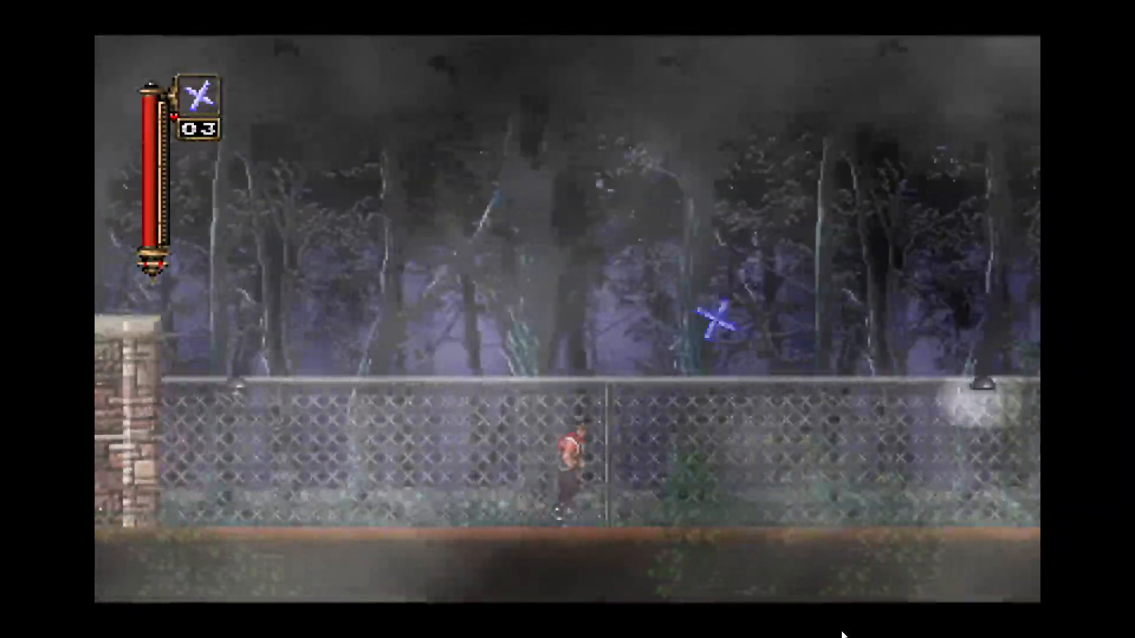
key(Right)
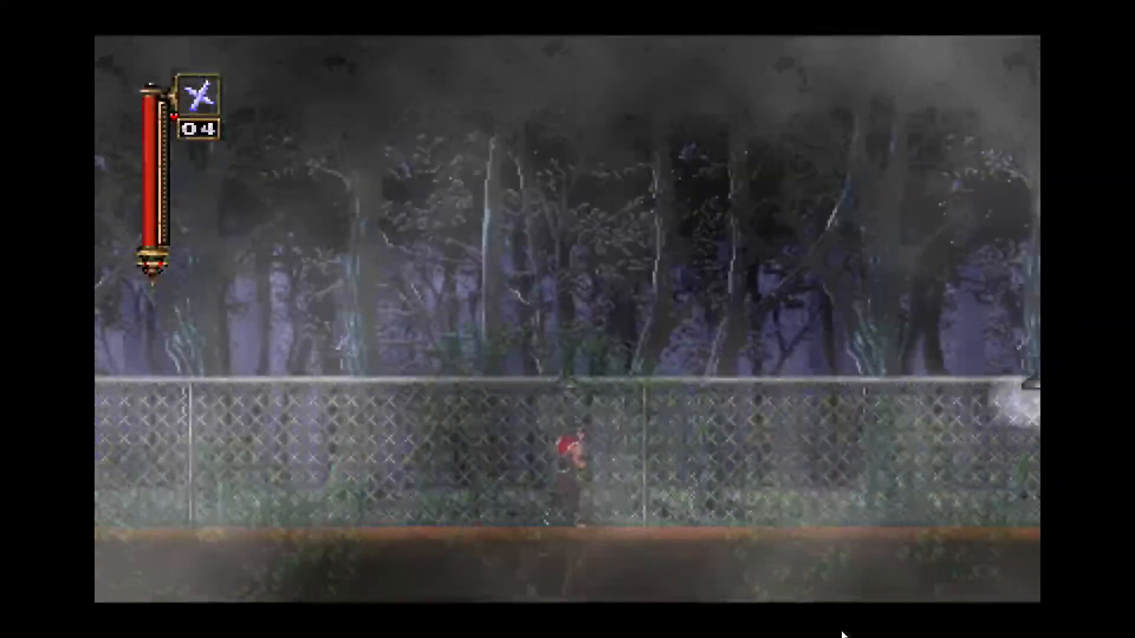
key(Right)
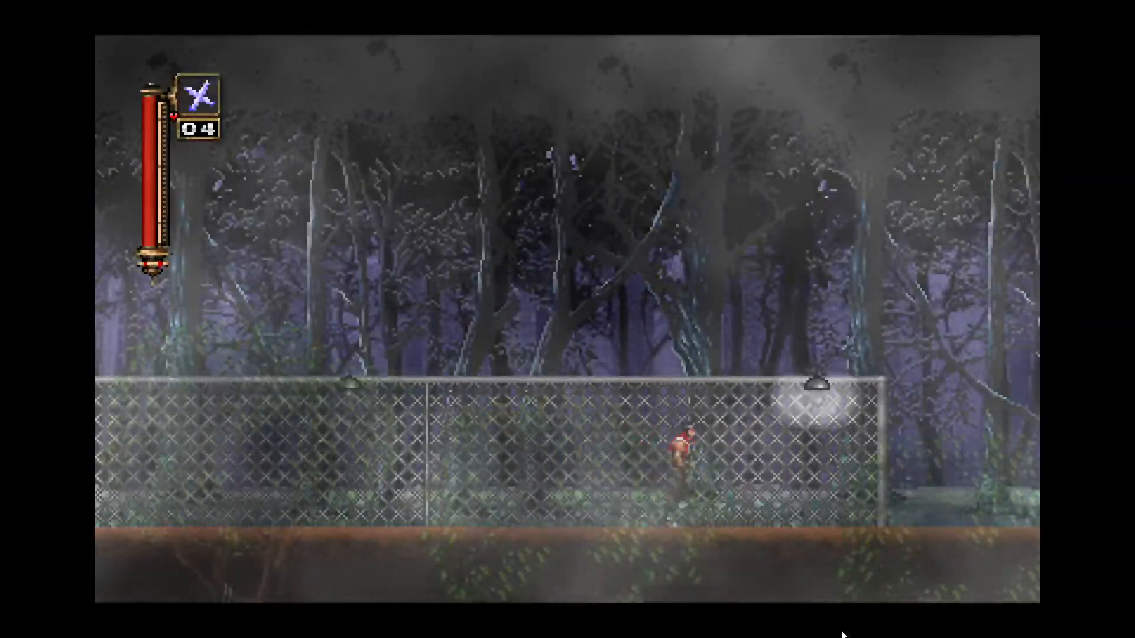
key(z)
key(x)
key(x)
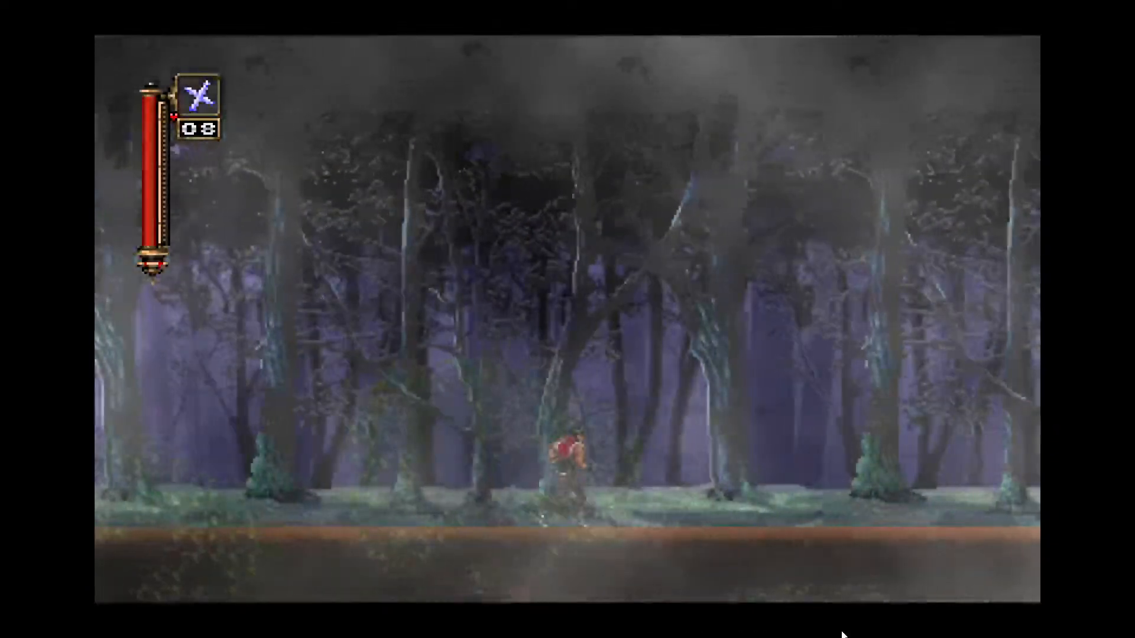
key(Right)
key(Right)
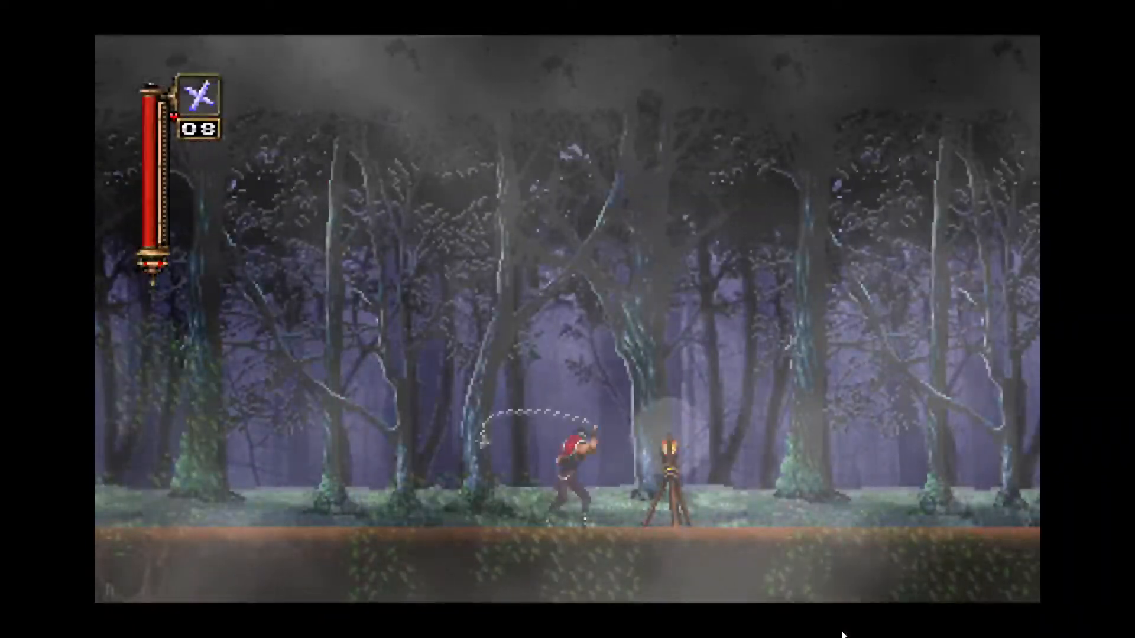
key(Right)
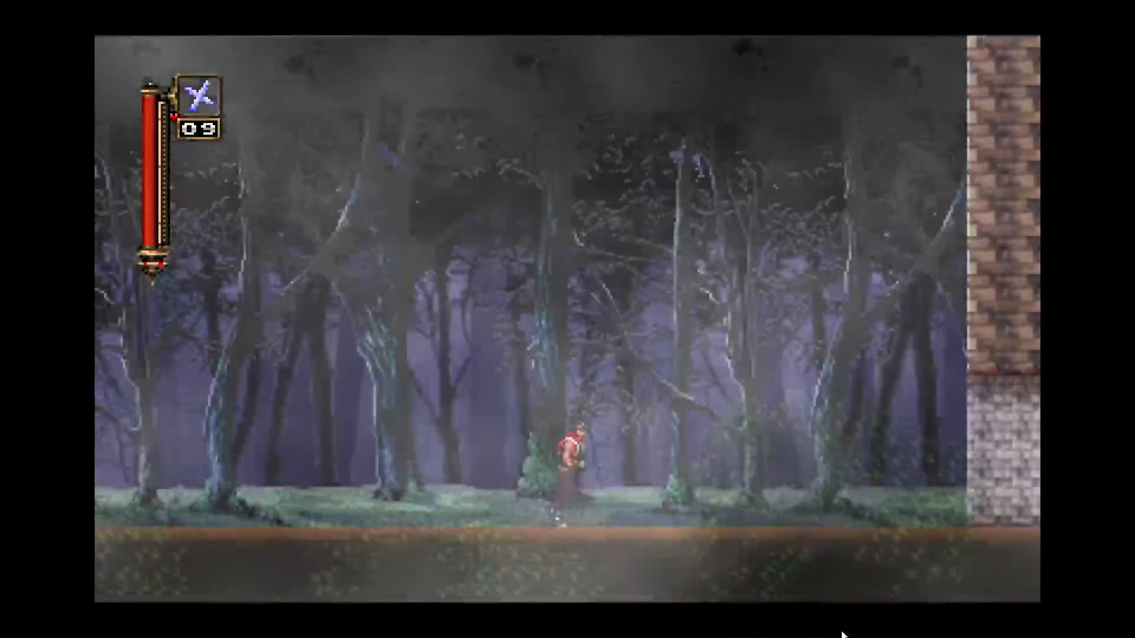
Play-test the forest exit into the Old Silent Hill area, jumping and whipping the first lamp on the green brick building.
key(Right)
key(Right)
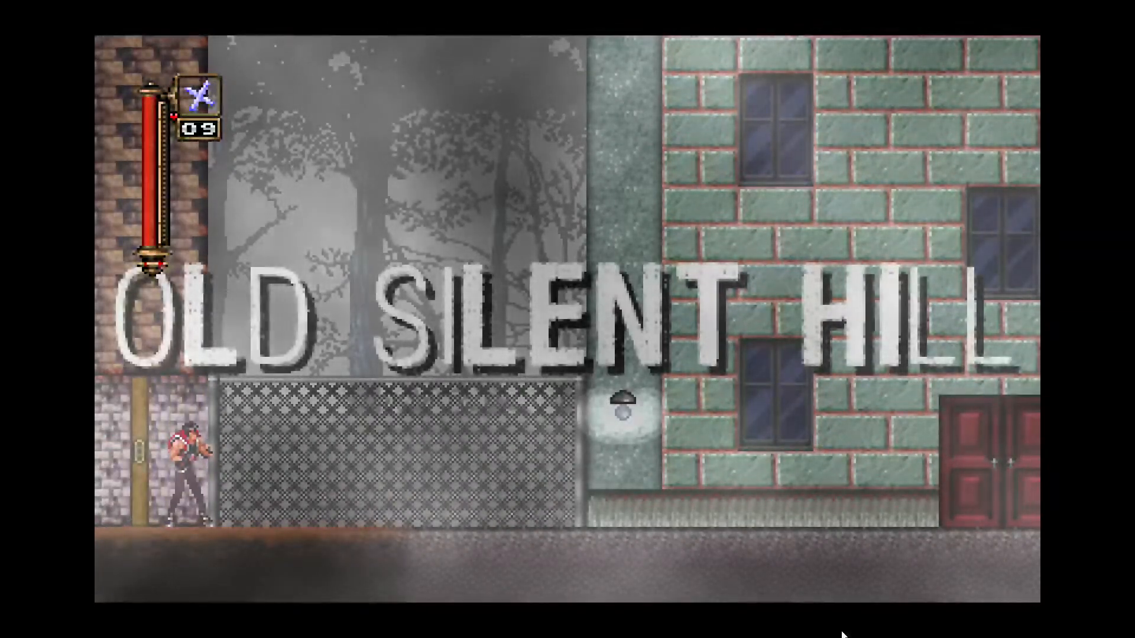
key(Right)
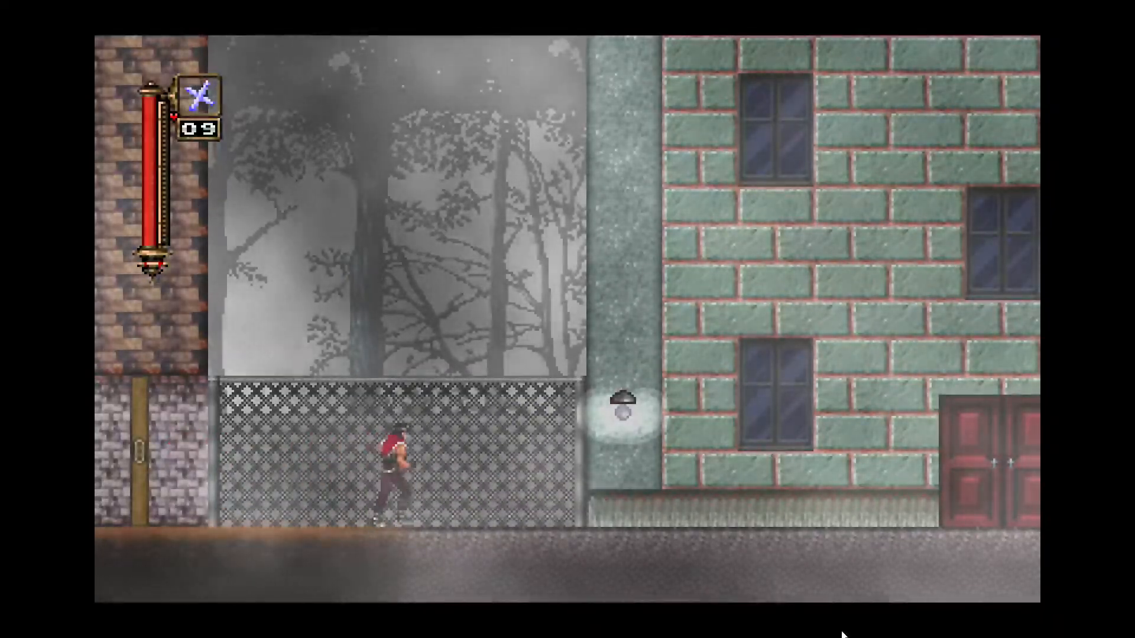
key(Right)
key(z)
key(x)
key(Right)
key(x)
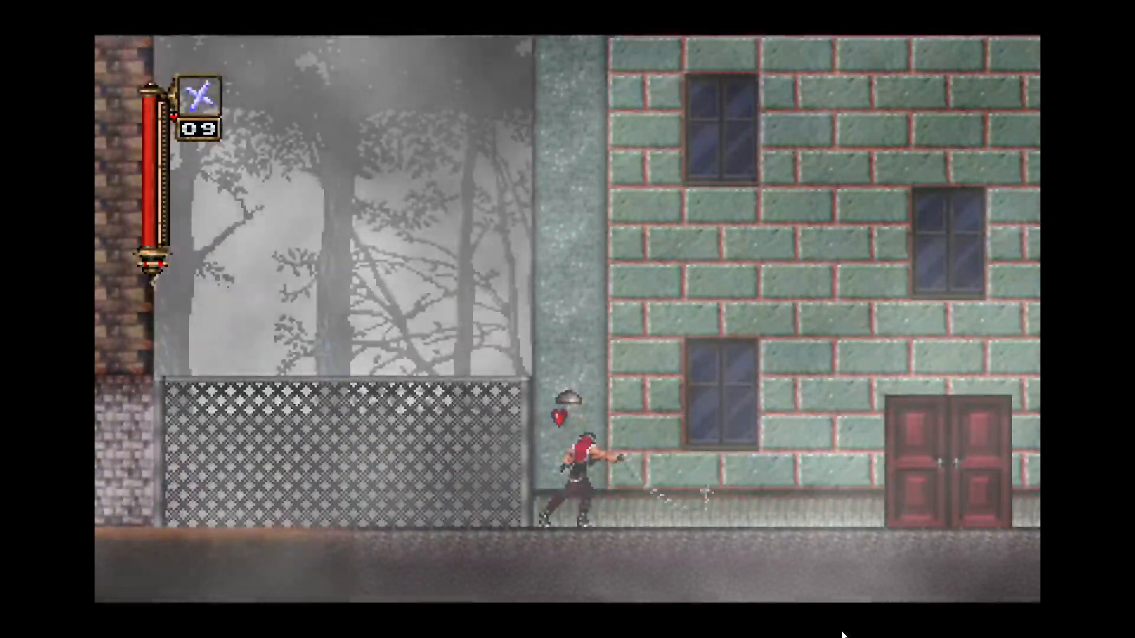
key(Right)
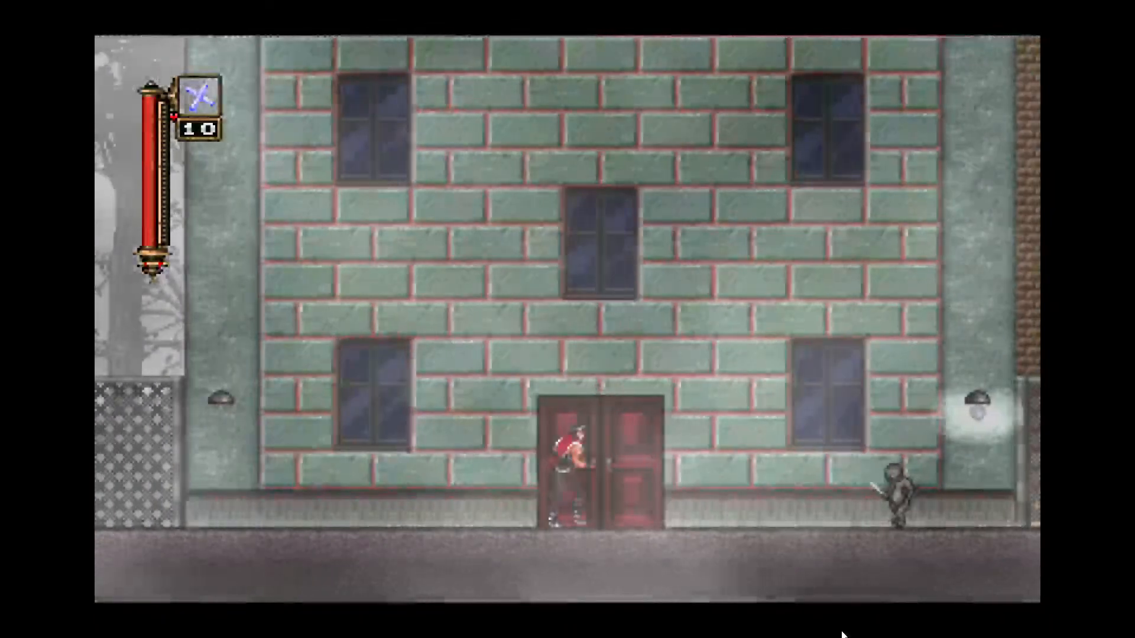
Play-test combat outside the green building, whipping the small grey enemy, kneel-whipping the crawling creature, and jump-whipping the flying tentacled one.
key(Right)
key(x)
key(Right)
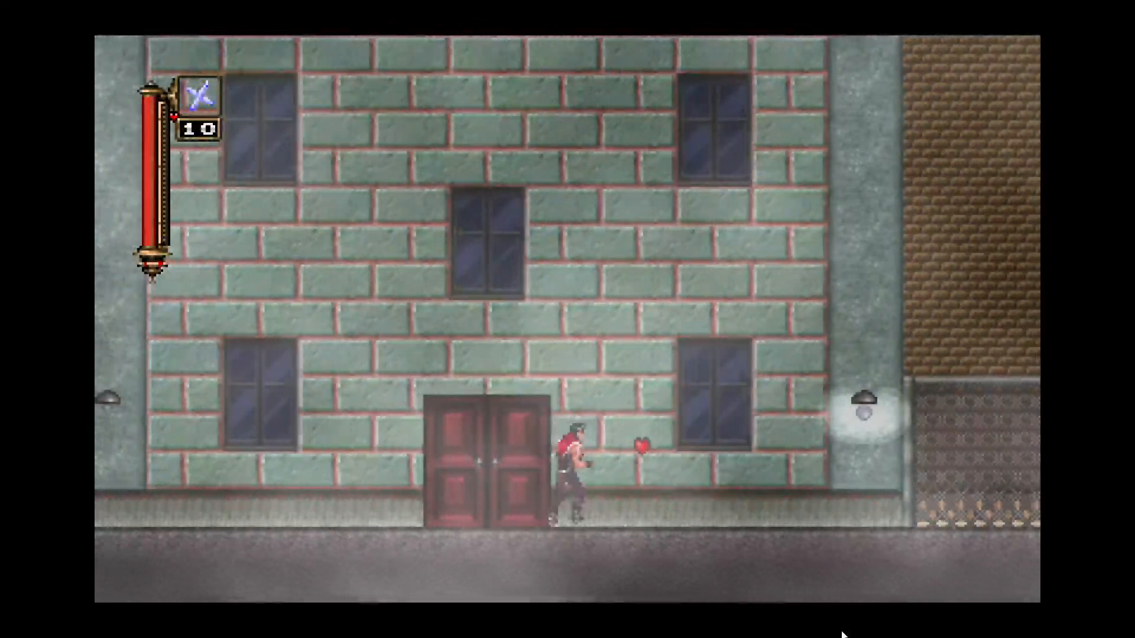
key(Right)
key(Down)
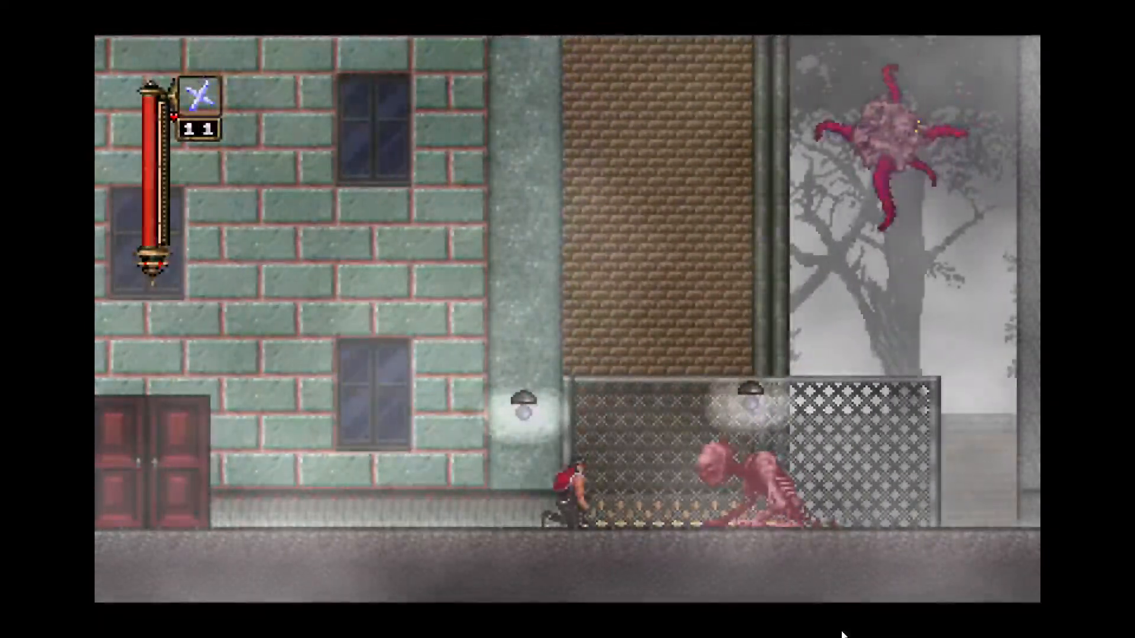
key(x)
key(Left)
key(Right)
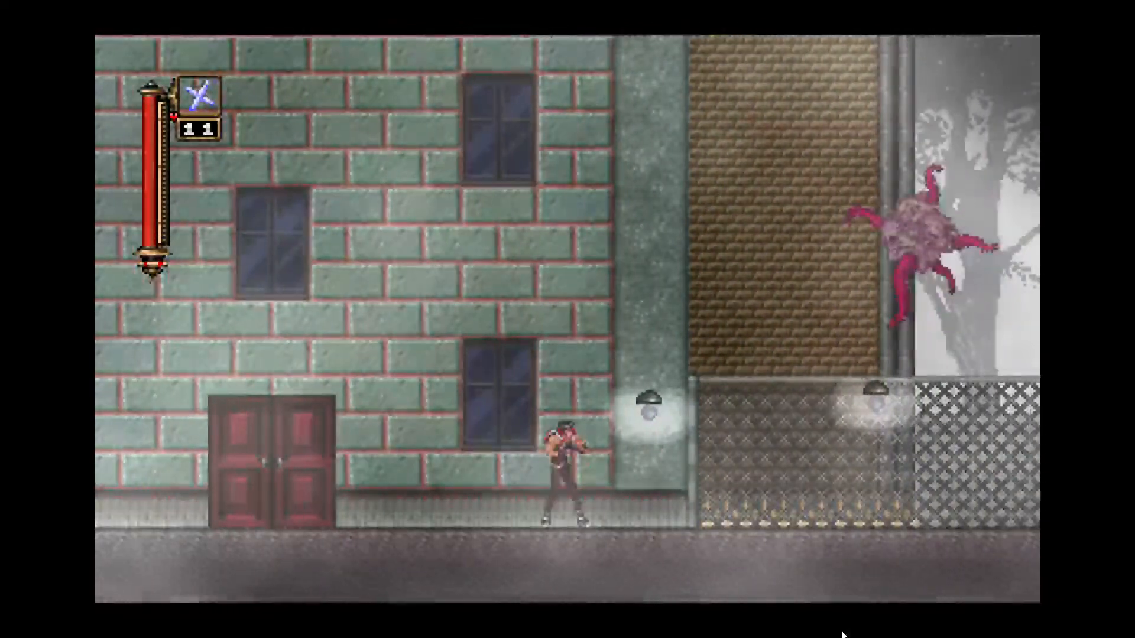
key(z)
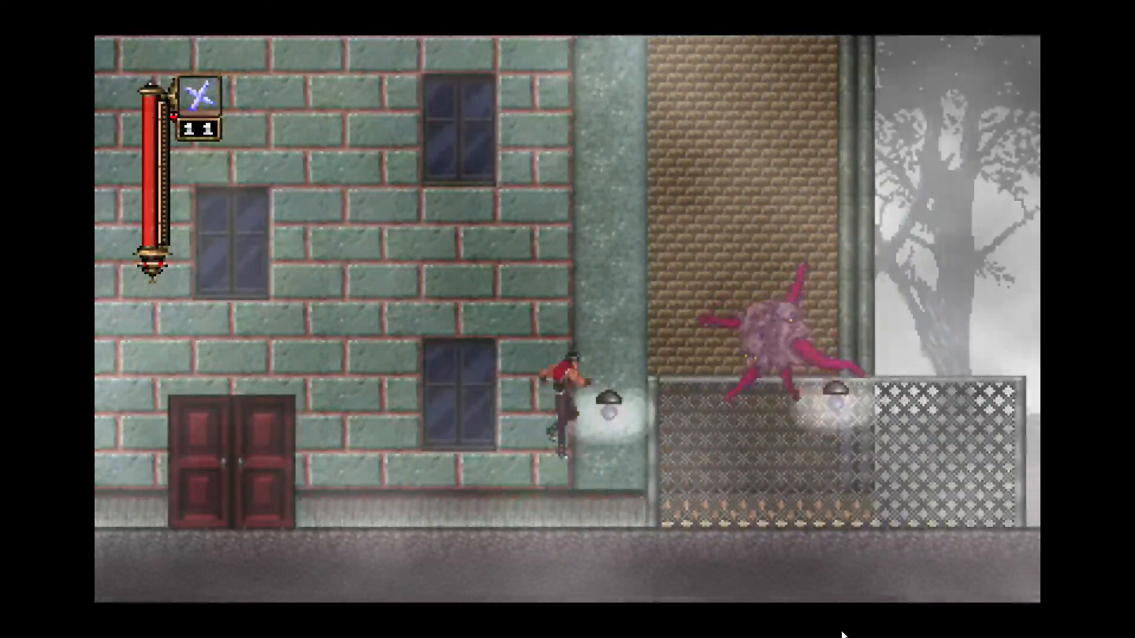
key(x)
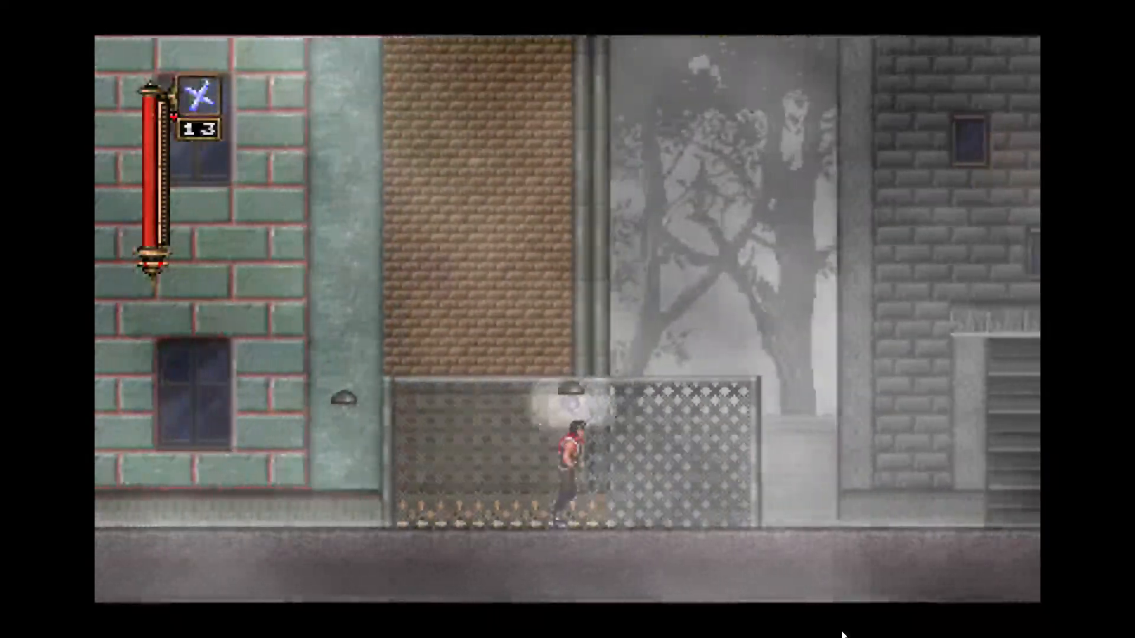
Continue the play-test past the brown brick house and up the slope to the next green building, whipping lamps and enemies.
key(Right)
key(x)
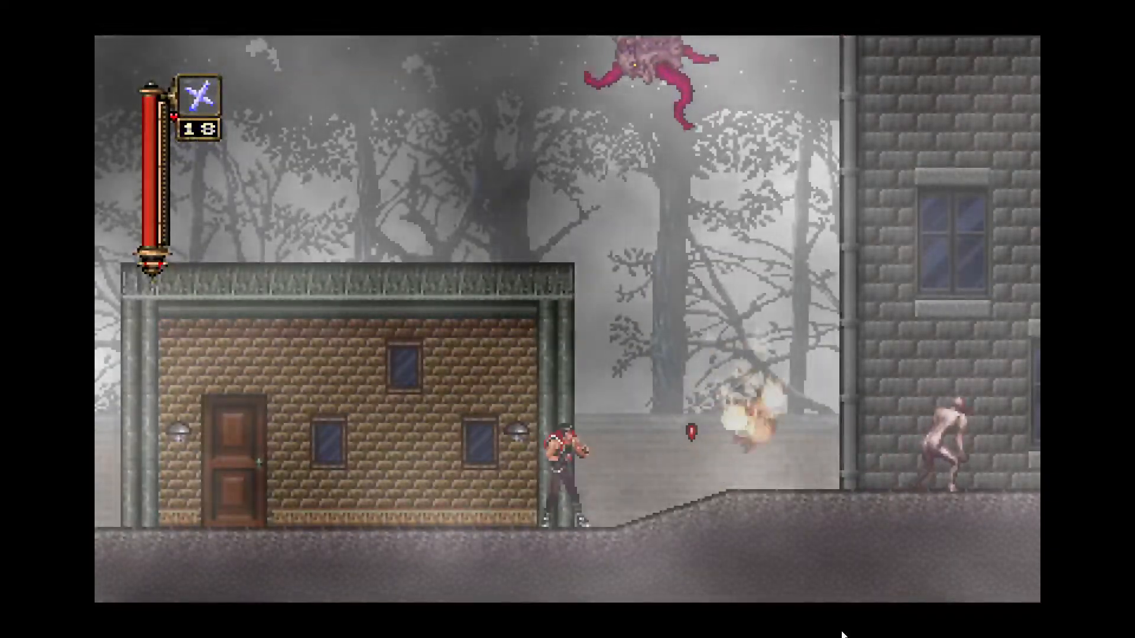
key(Right)
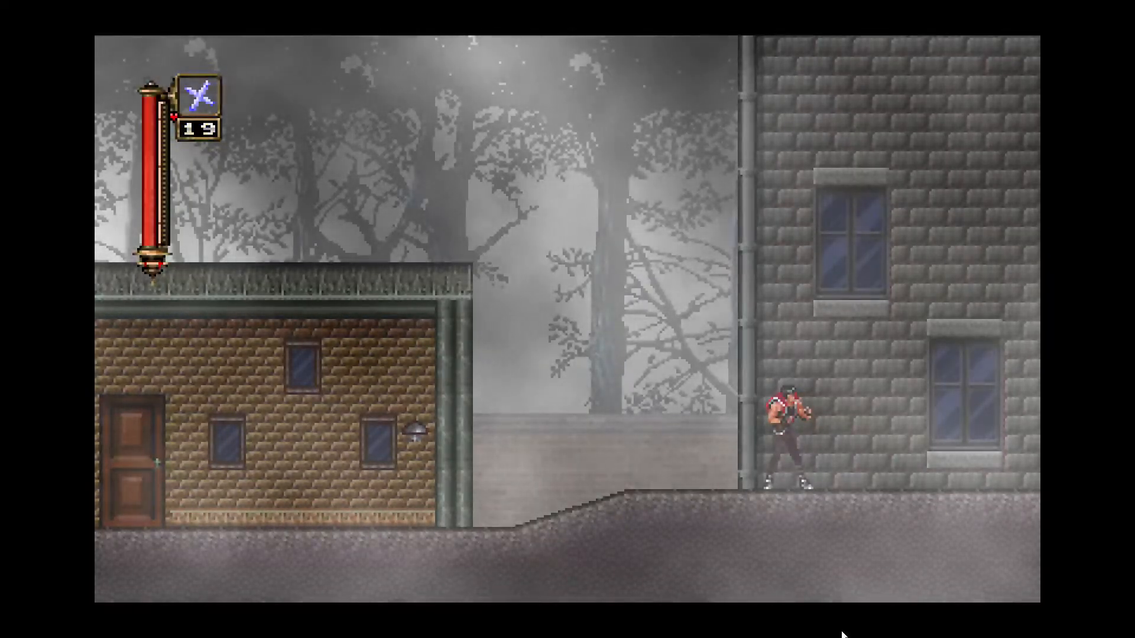
key(Right)
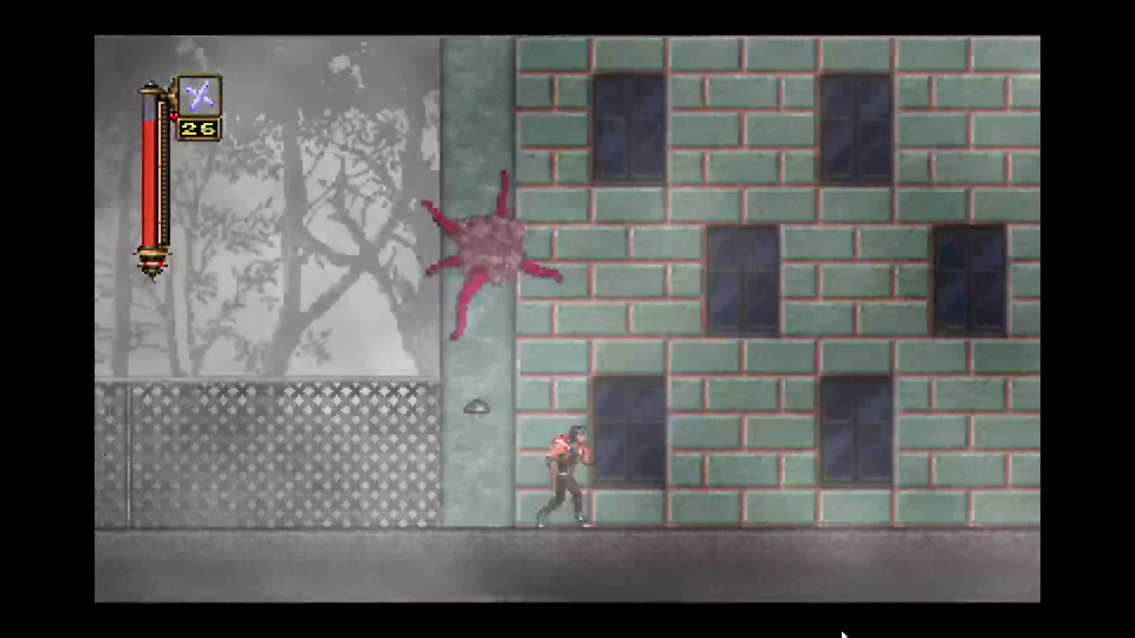
key(z)
key(x)
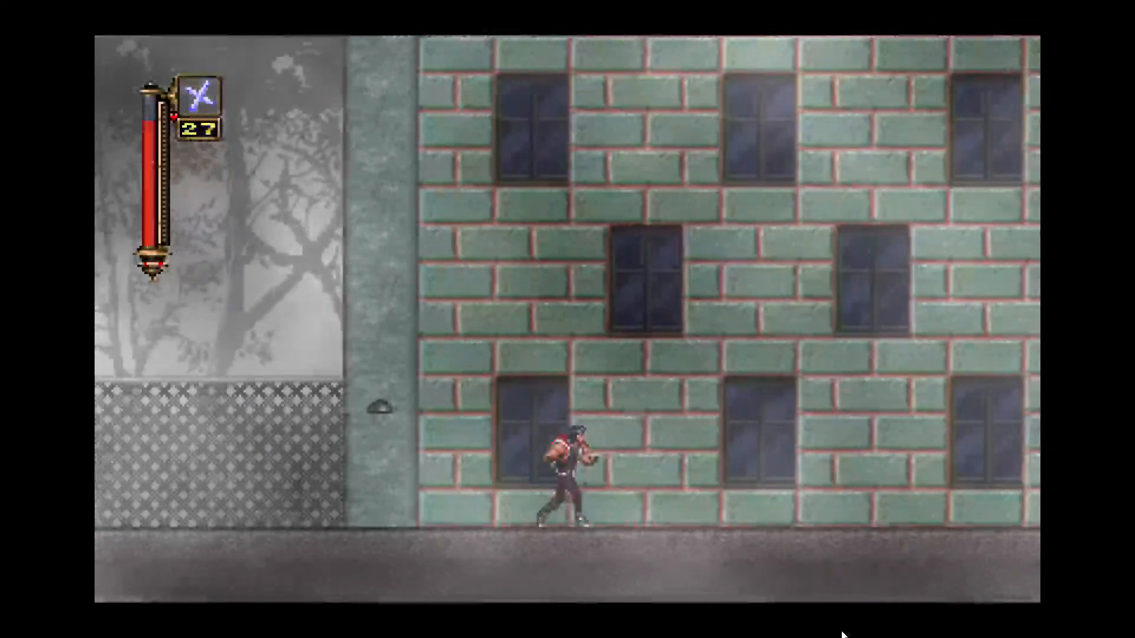
Play-test the far end of the second green building, jump-whipping its lamp and whipping the dark enemy by the fence.
key(Right)
key(Right)
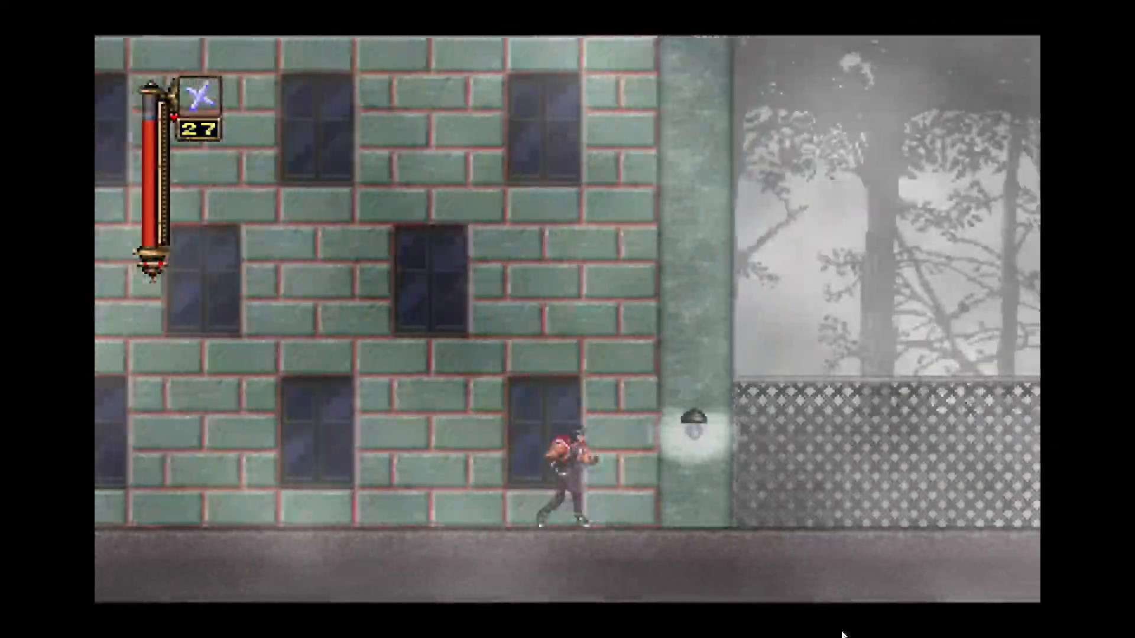
key(z)
key(Right)
key(x)
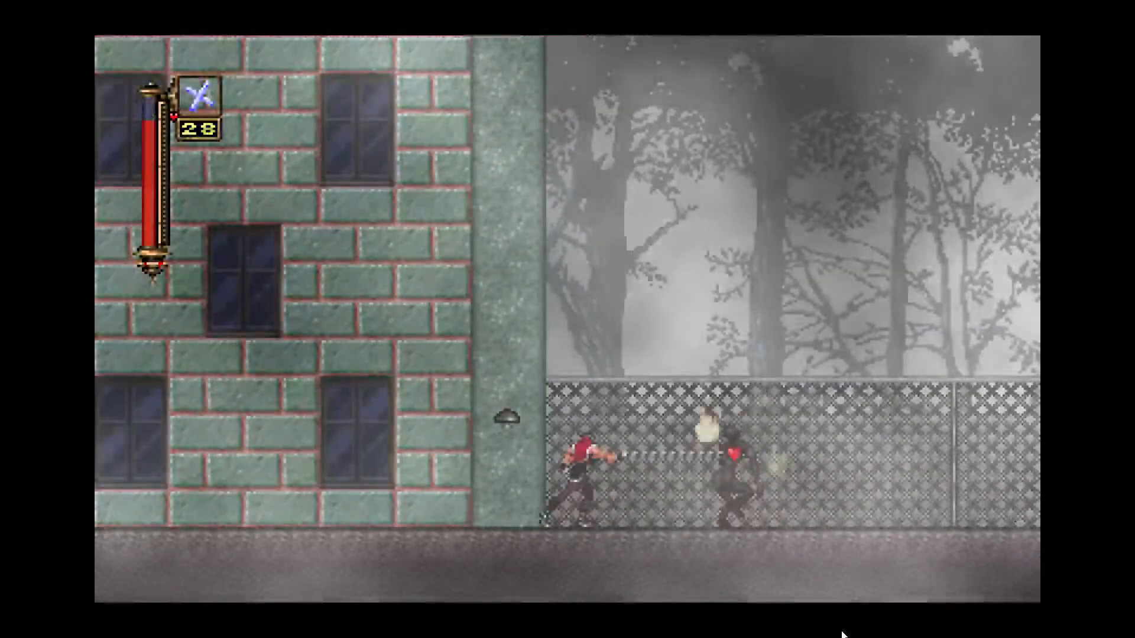
key(Right)
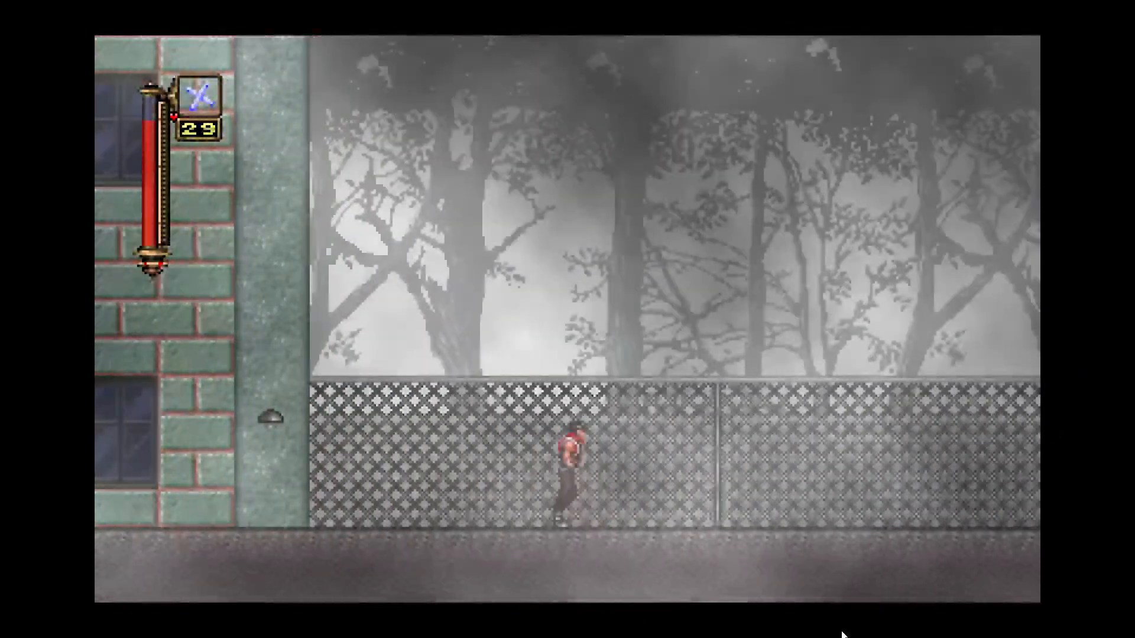
key(Right)
Restart the Castlevania X Silent Hill test play from Pixel Game Maker MV and return the game to windowed view.
key(F4)
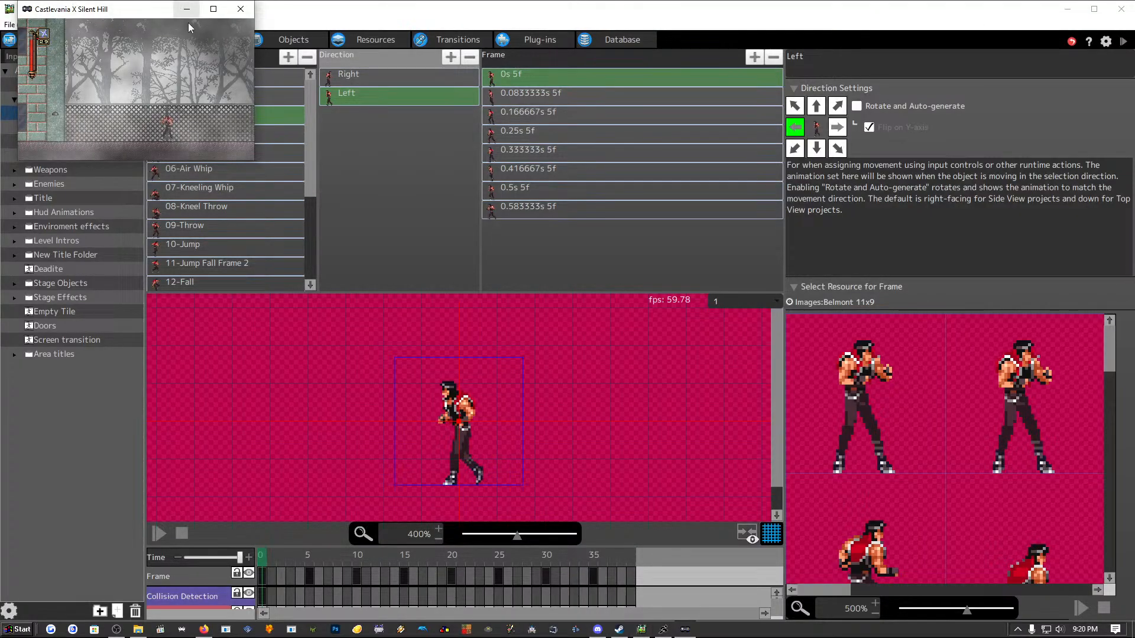
click(240, 9)
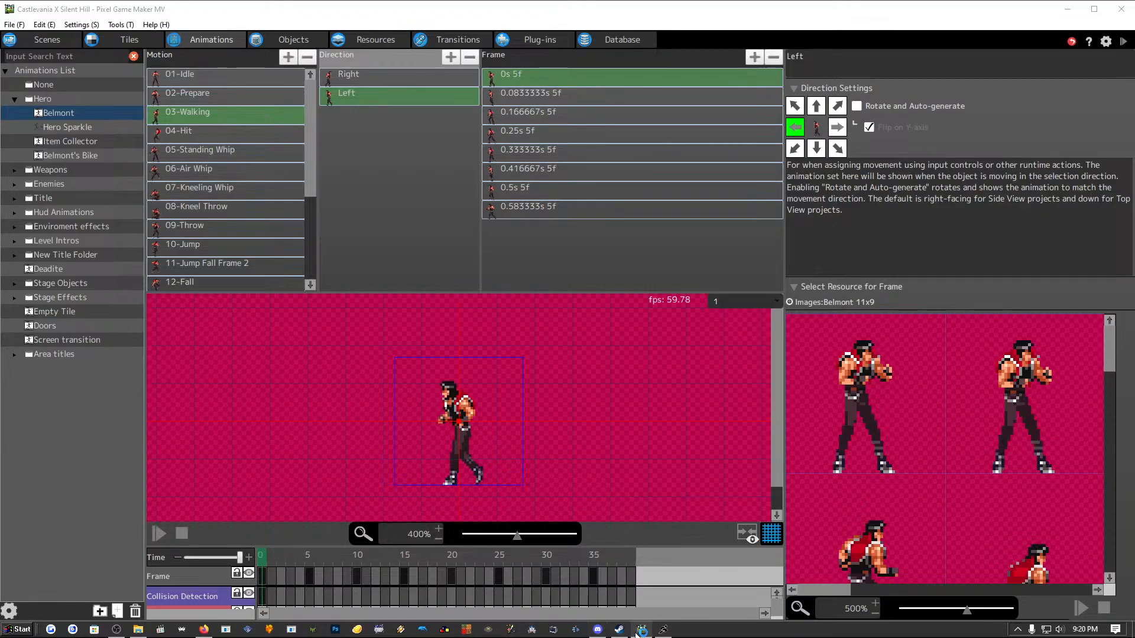
click(1124, 42)
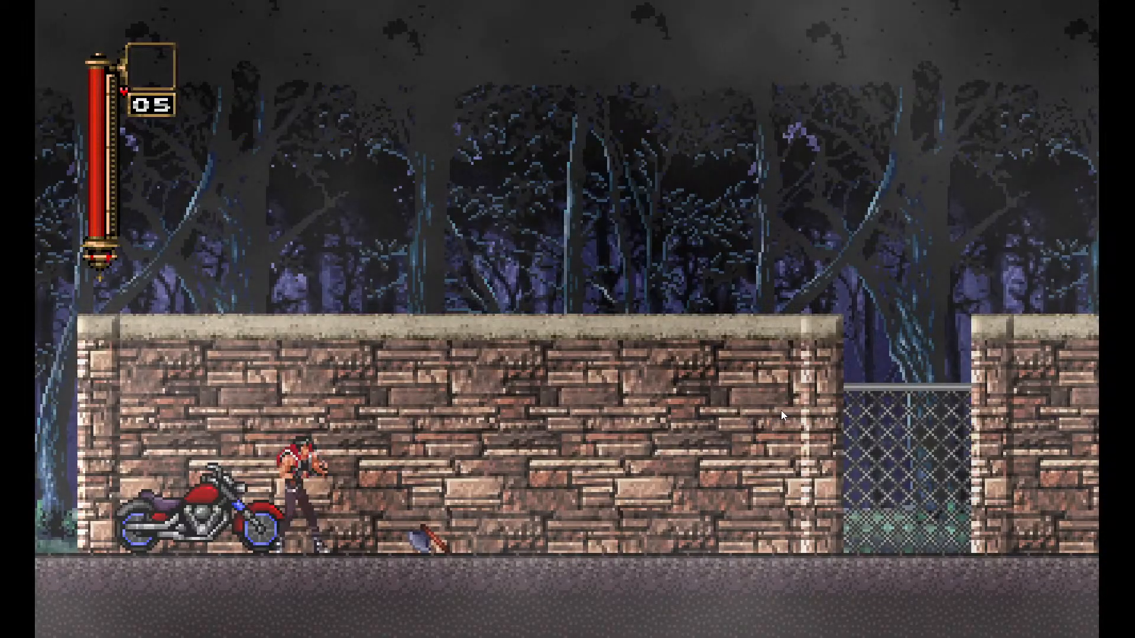
key(F4)
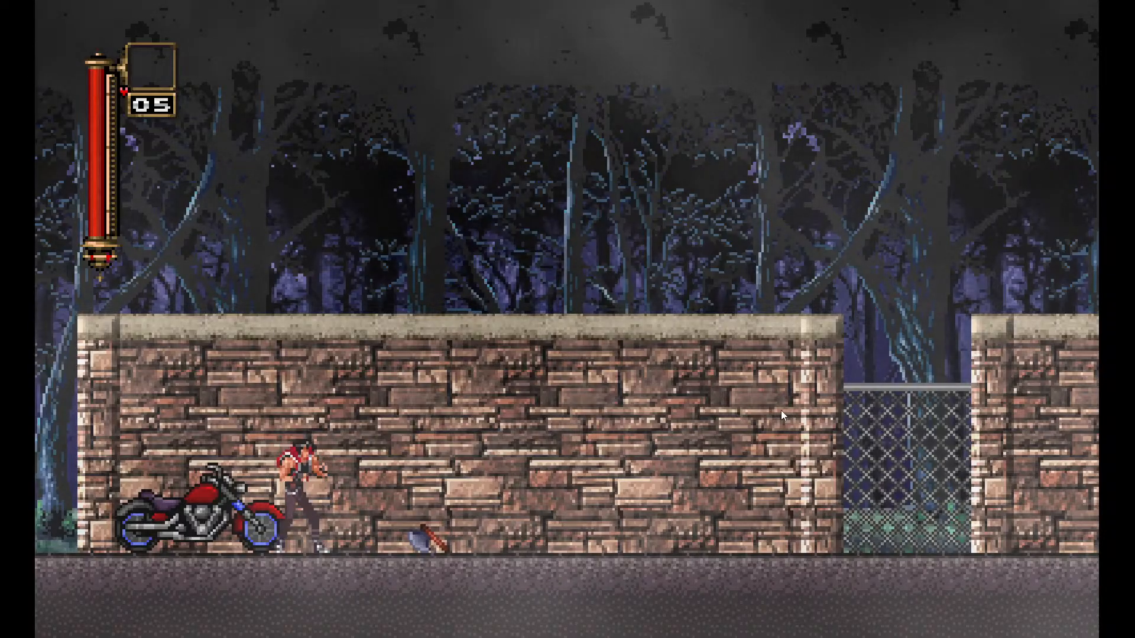
Switch to ShaderGlass, load the recently imported Vibrant CRT shader and capture the Castlevania X Silent Hill window.
click(553, 630)
right_click(242, 169)
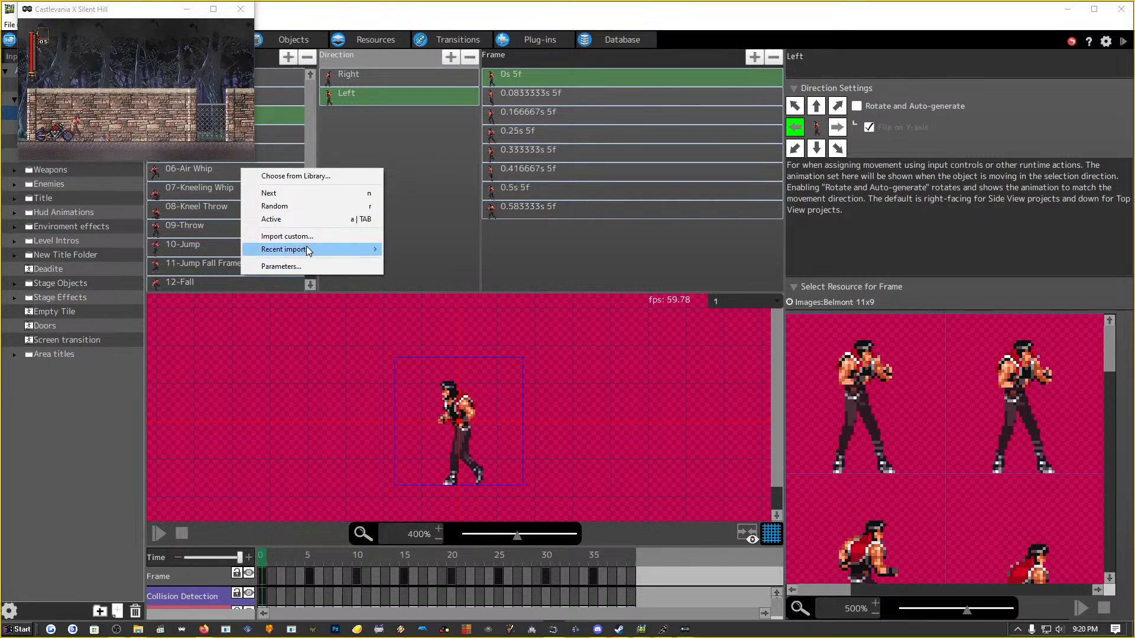
mouse_move(307, 251)
click(414, 249)
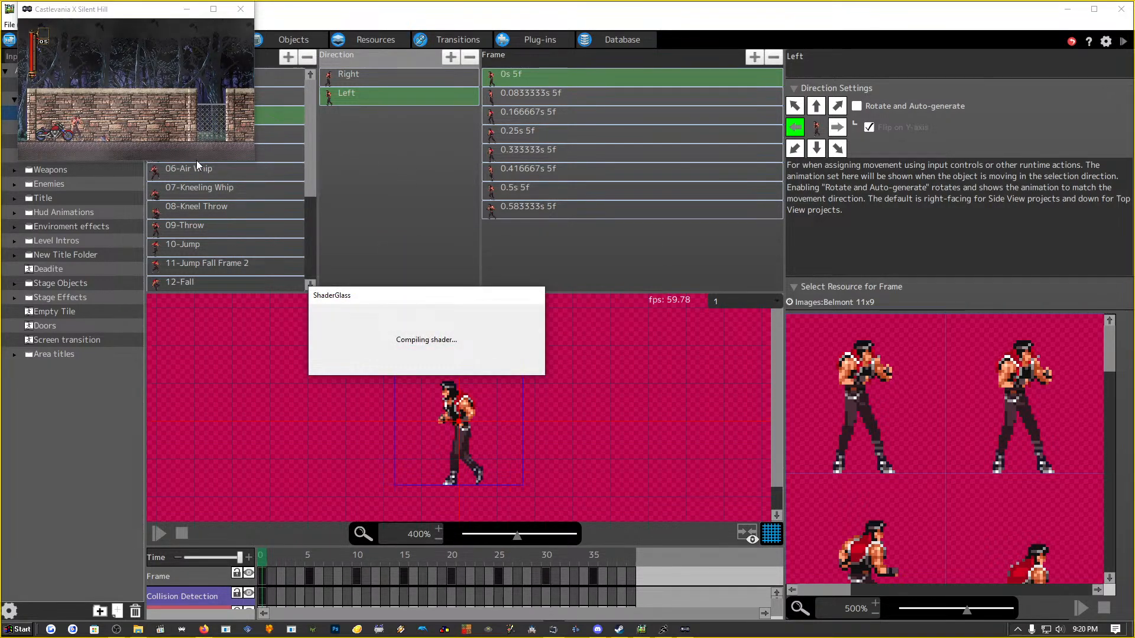
right_click(186, 169)
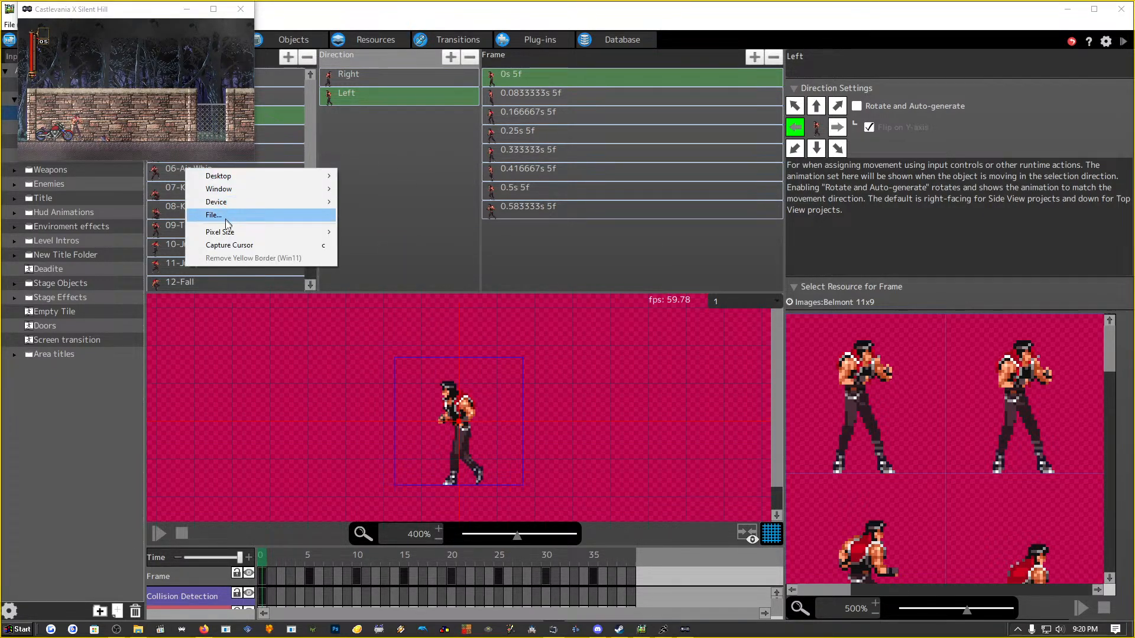
mouse_move(236, 190)
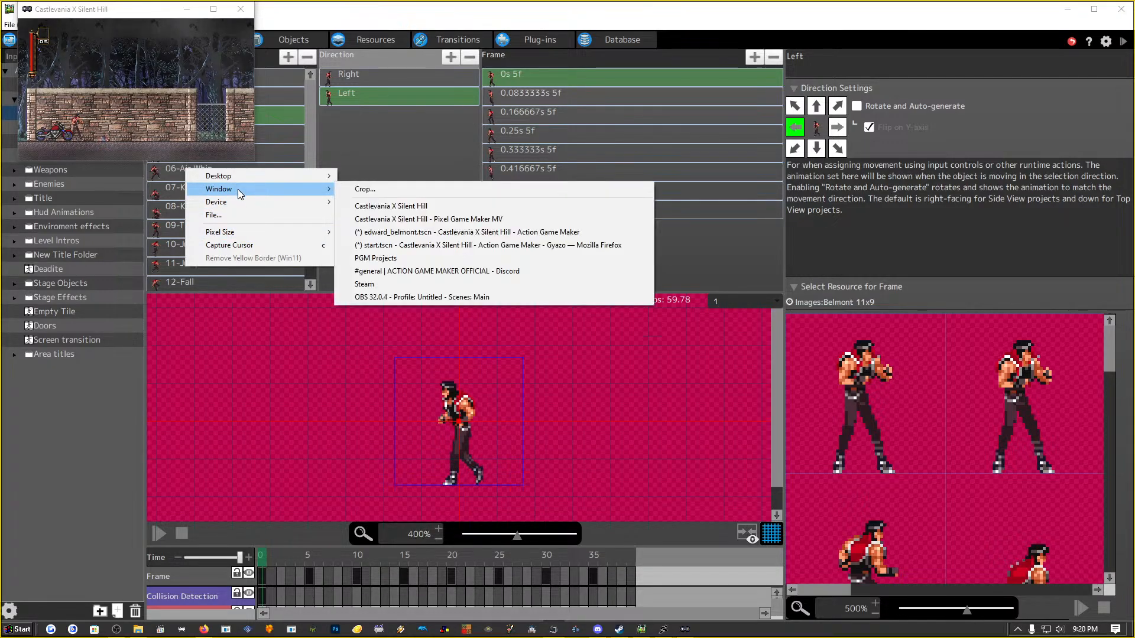
click(400, 207)
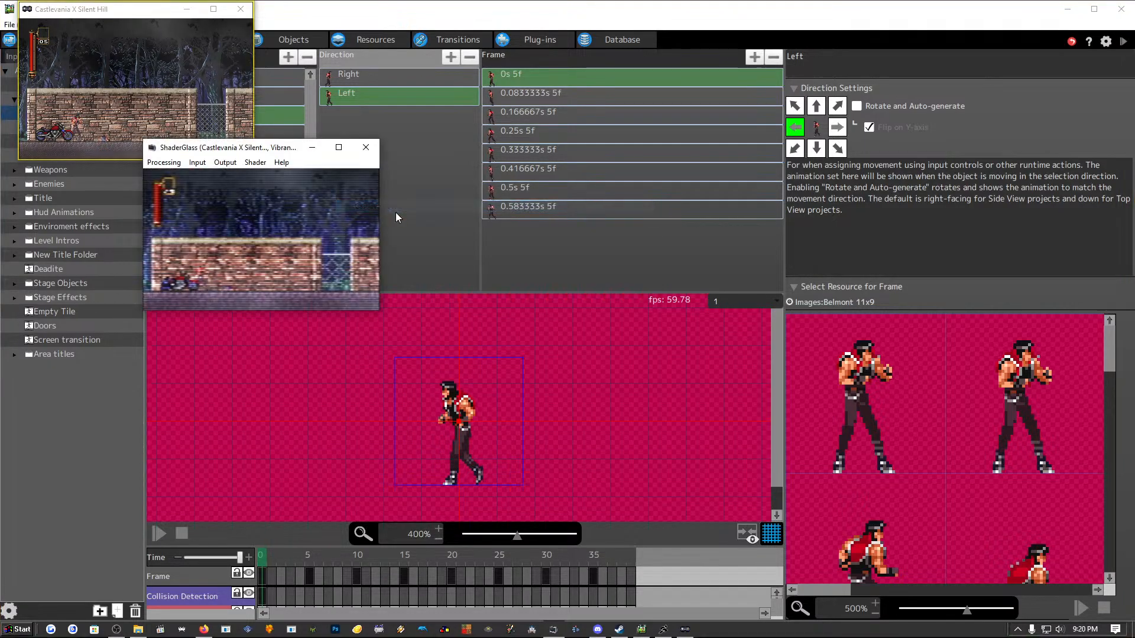
Maximize the ShaderGlass window, set the input pixel size to 1 px and show the output full screen.
click(340, 147)
click(54, 19)
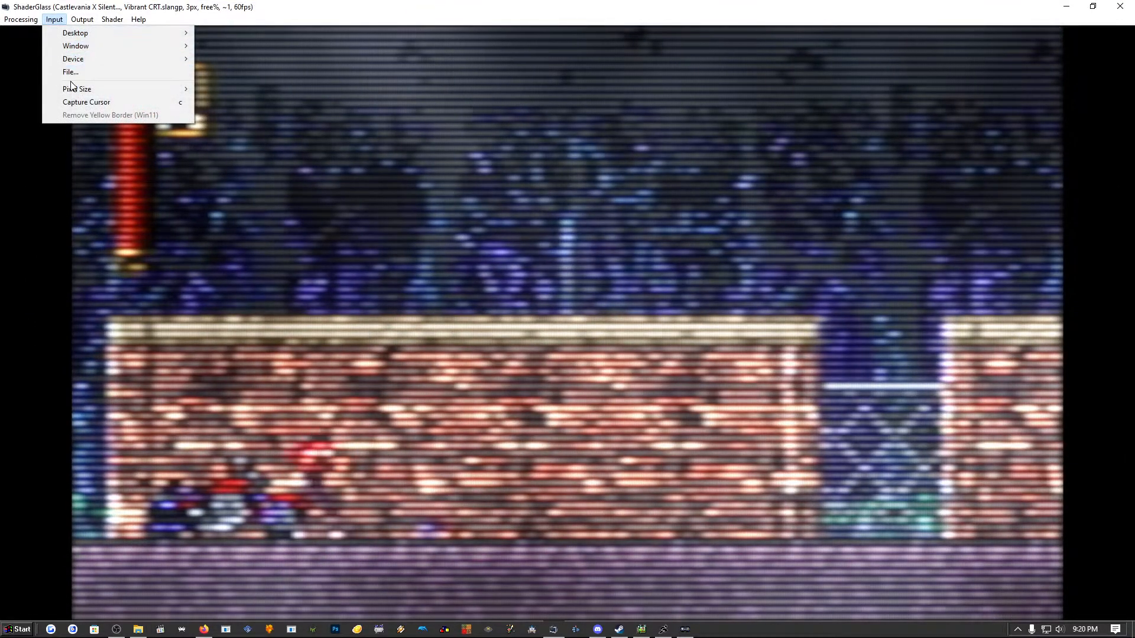
mouse_move(76, 94)
click(248, 127)
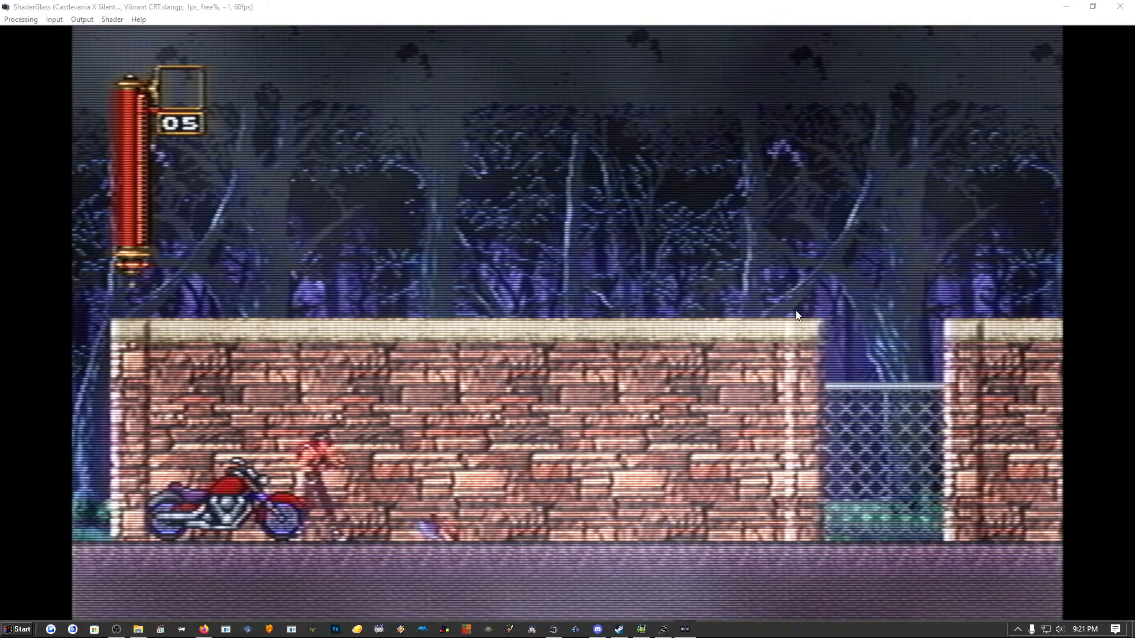
key(ctrl+shift+g)
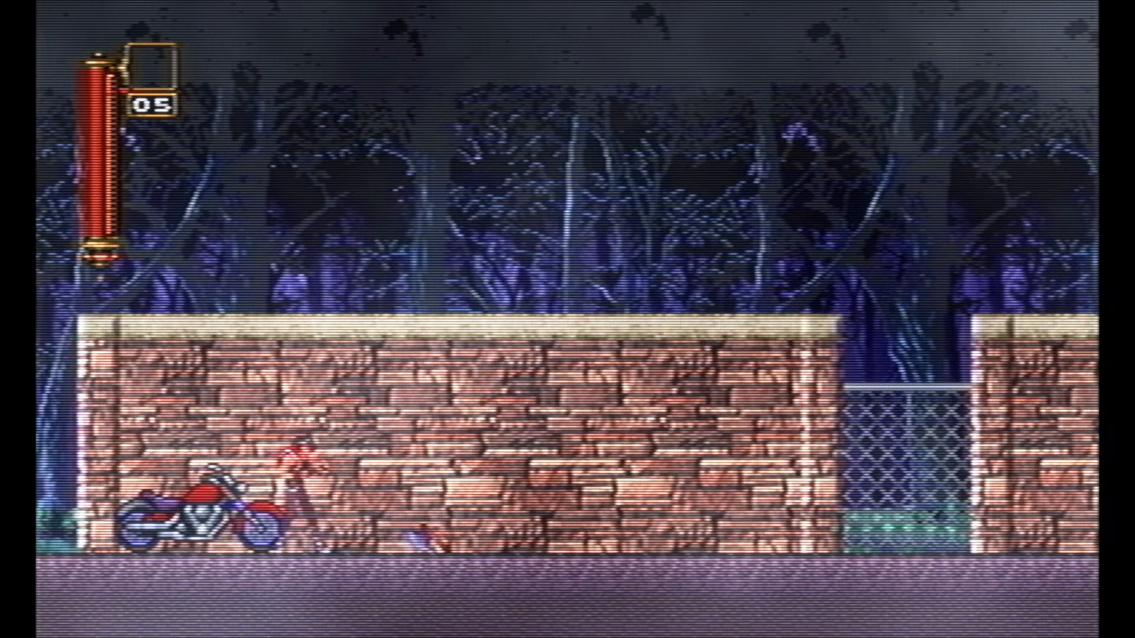
Play-test the opening street with the CRT shader applied, collecting the axe and walking Belmont back and forth past the fence gap.
key(Right)
key(Right)
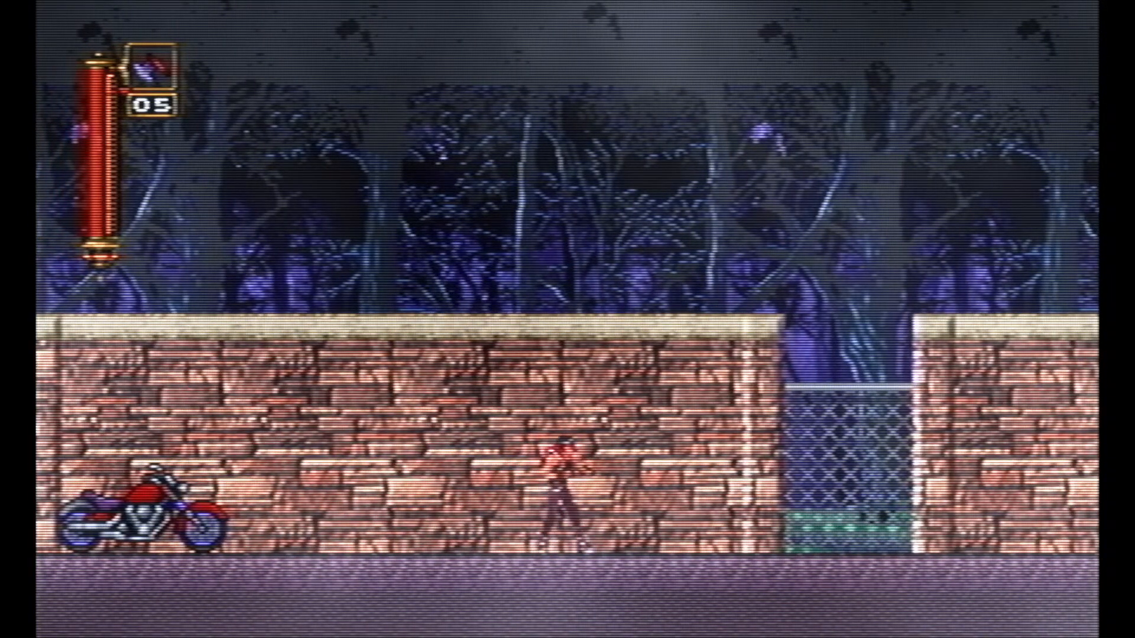
key(Left)
key(Left)
key(Right)
key(Left)
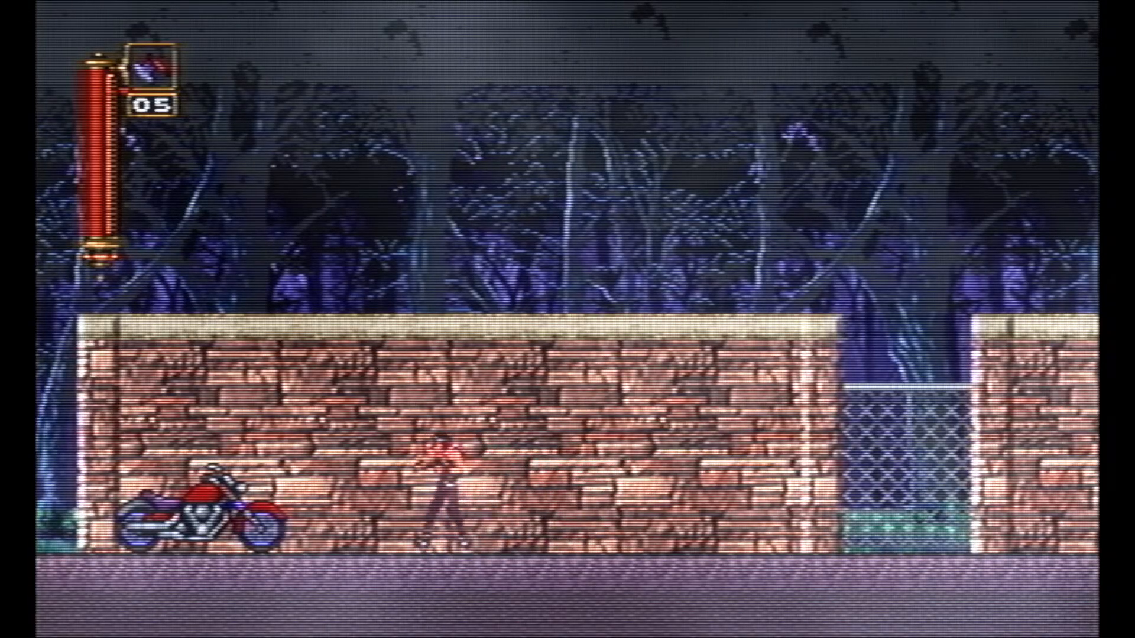
key(Right)
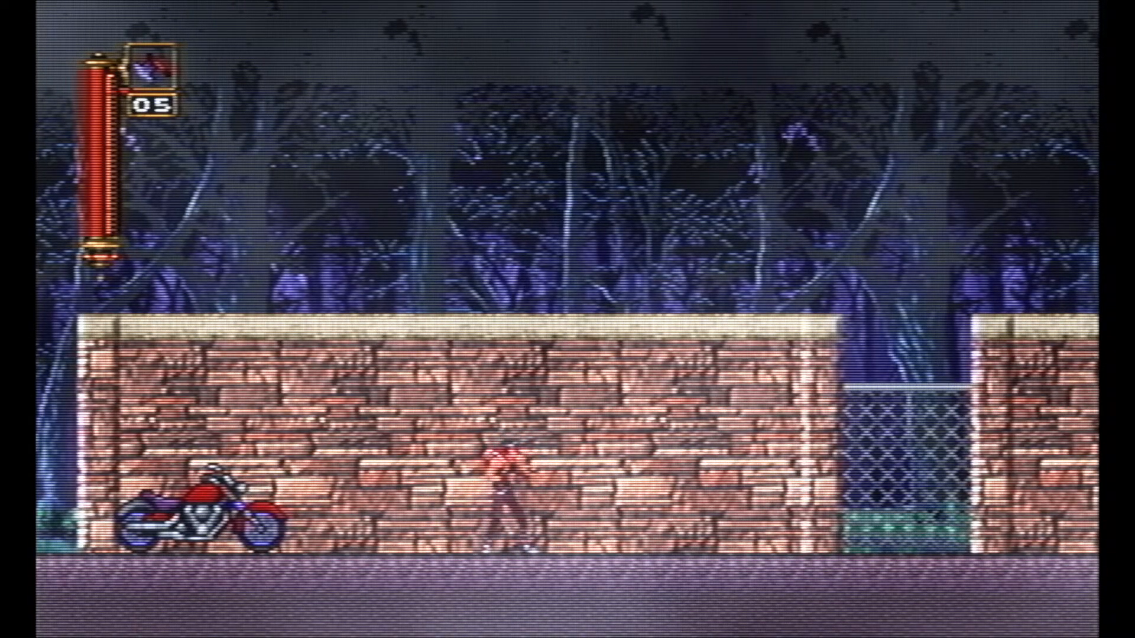
key(Right)
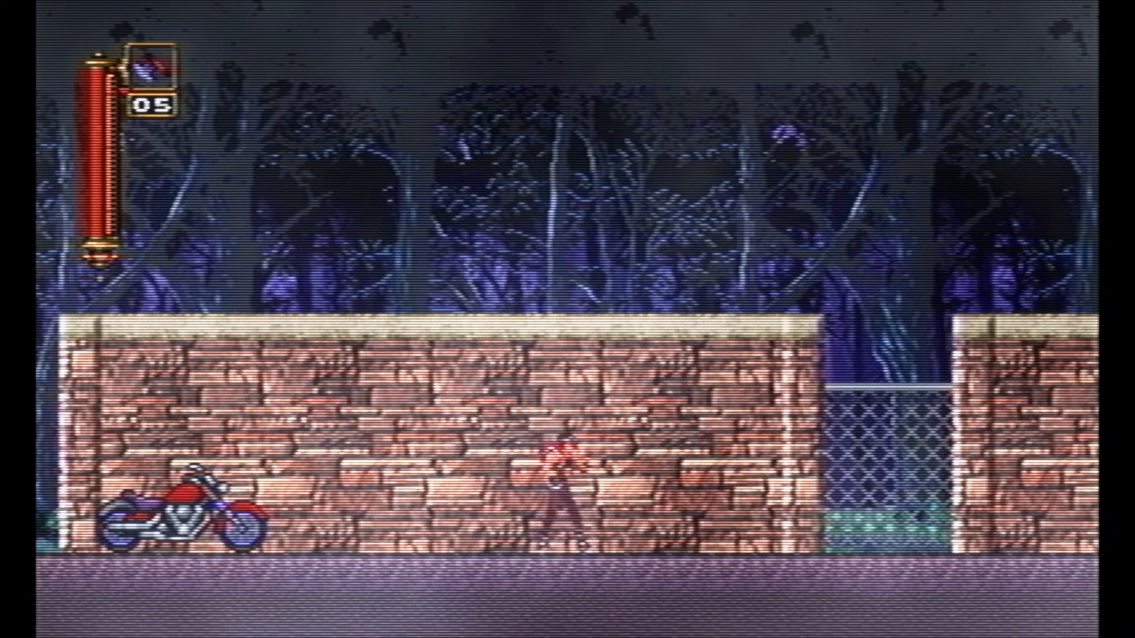
key(Right)
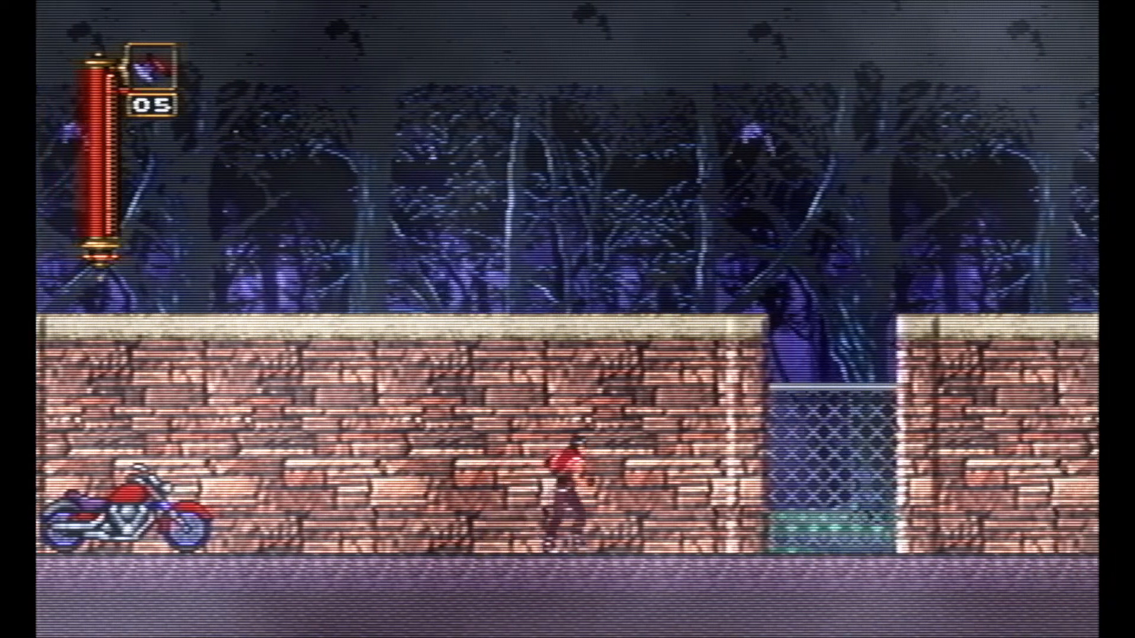
key(Right)
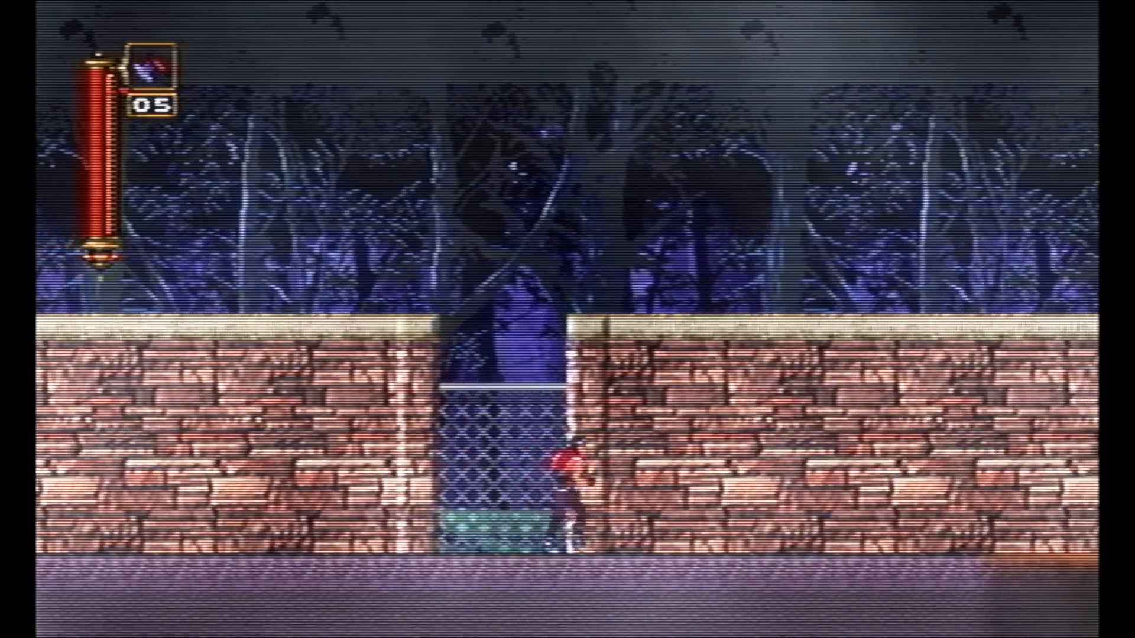
key(Right)
key(Left)
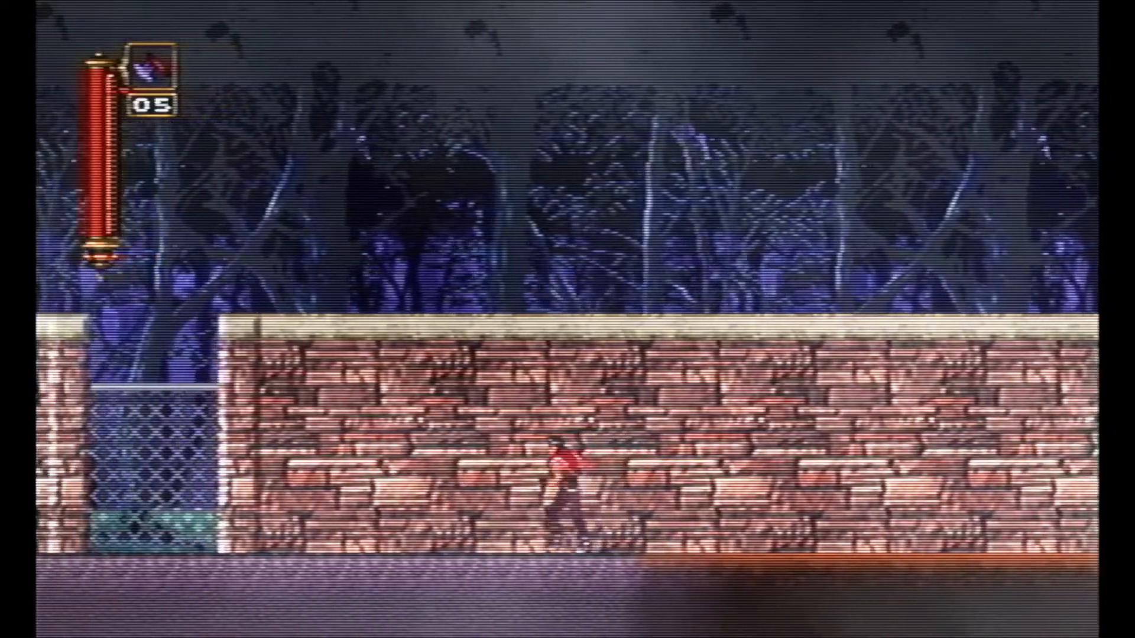
Play-test Belmont with the CRT shader on, whipping and walking back and forth along the brick wall near the green sign.
key(Right)
key(x)
key(x)
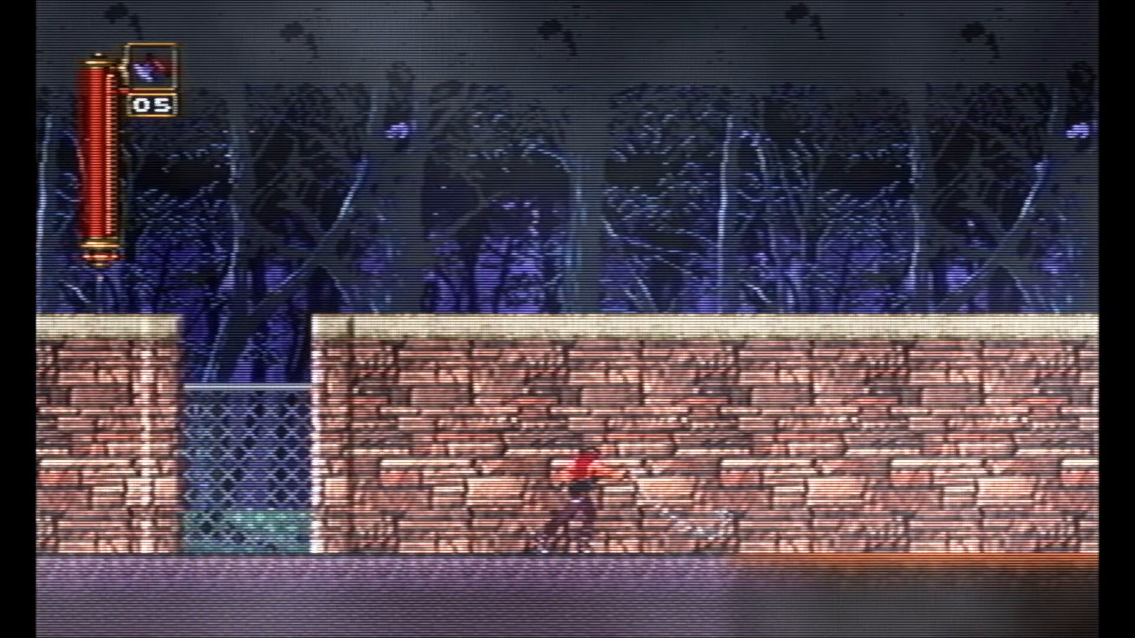
key(Right)
key(Right)
key(Left)
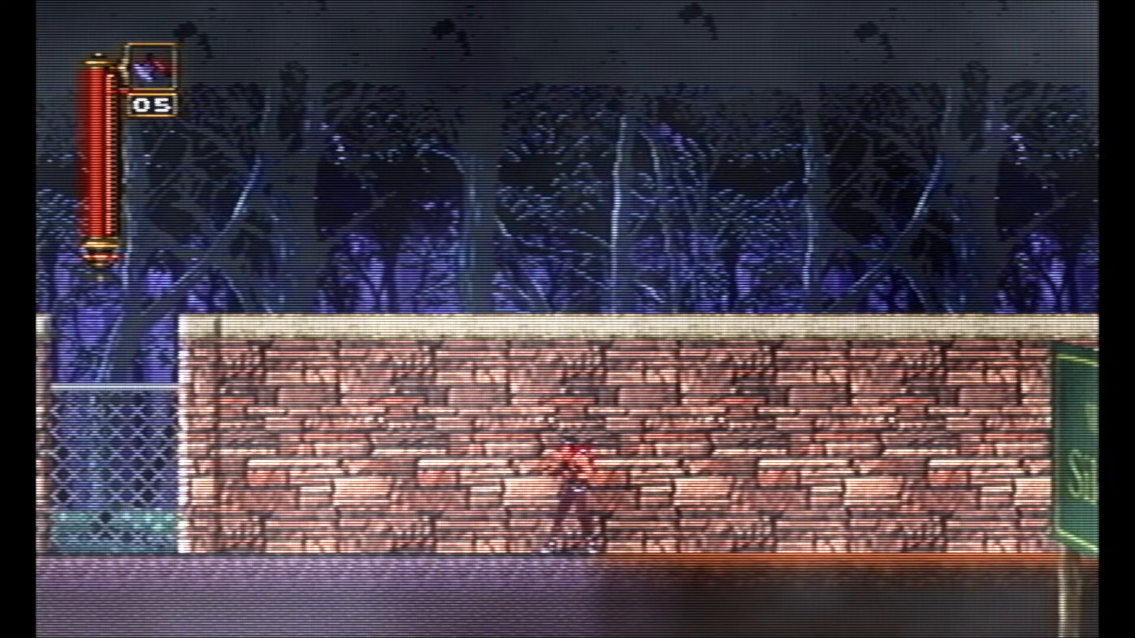
key(Right)
key(Left)
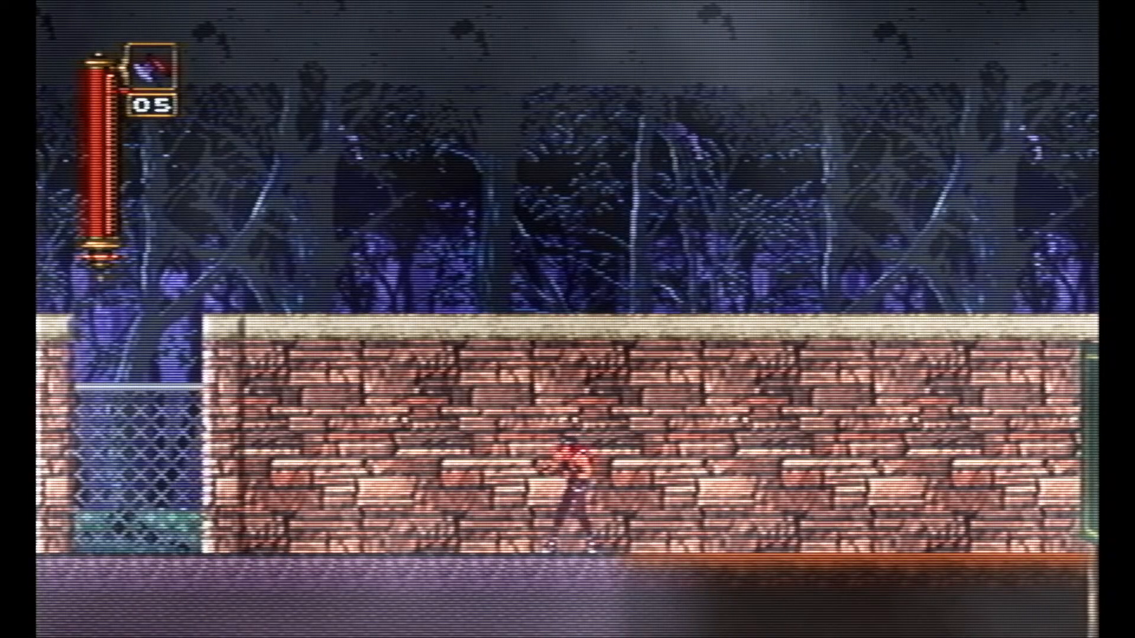
Leave ShaderGlass's full-screen output and review the list of recently imported shaders.
key(ctrl+shift+g)
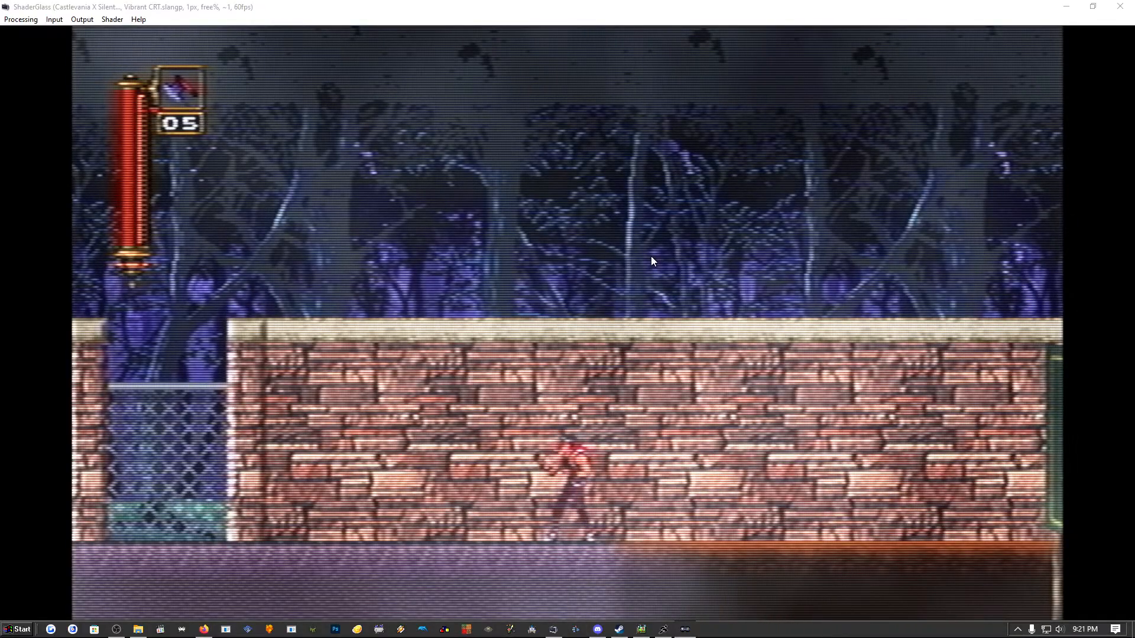
click(112, 21)
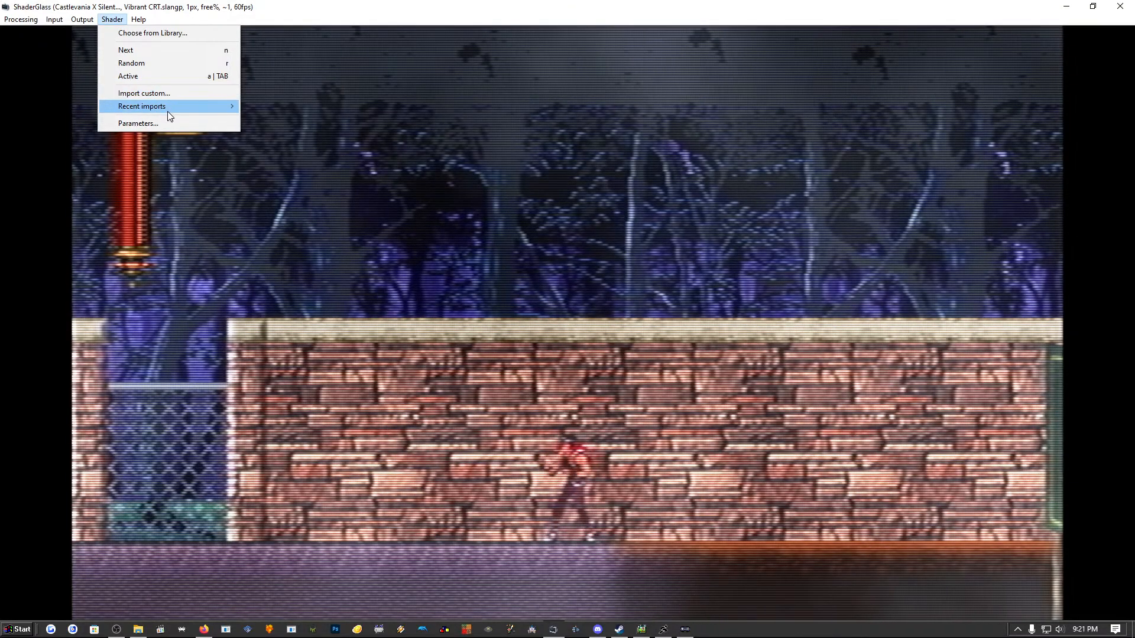
mouse_move(172, 106)
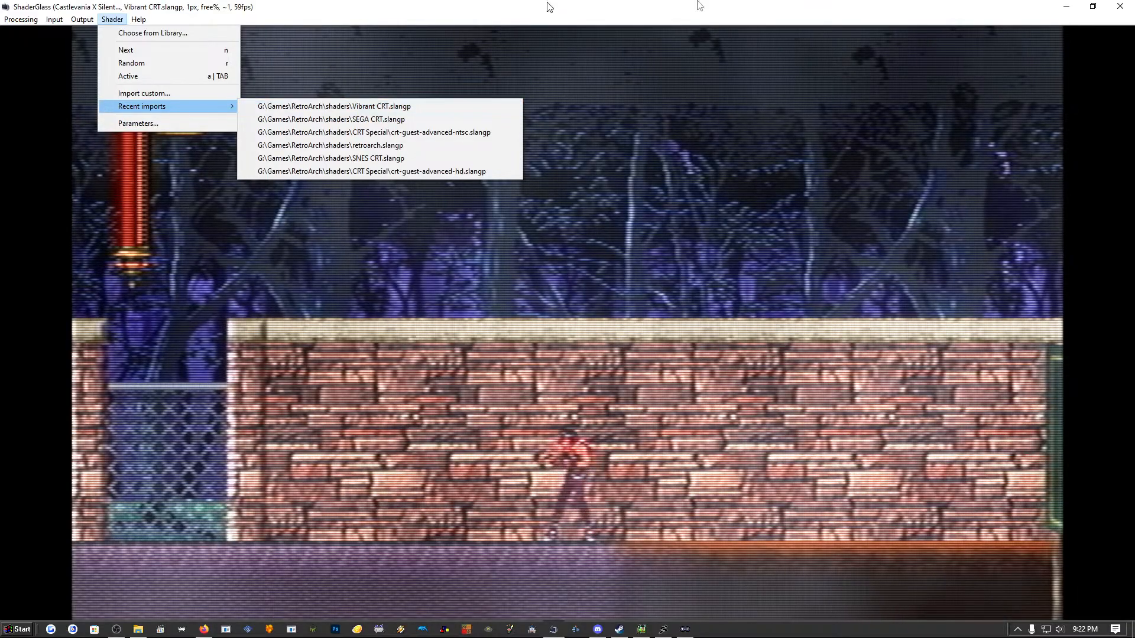
click(650, 19)
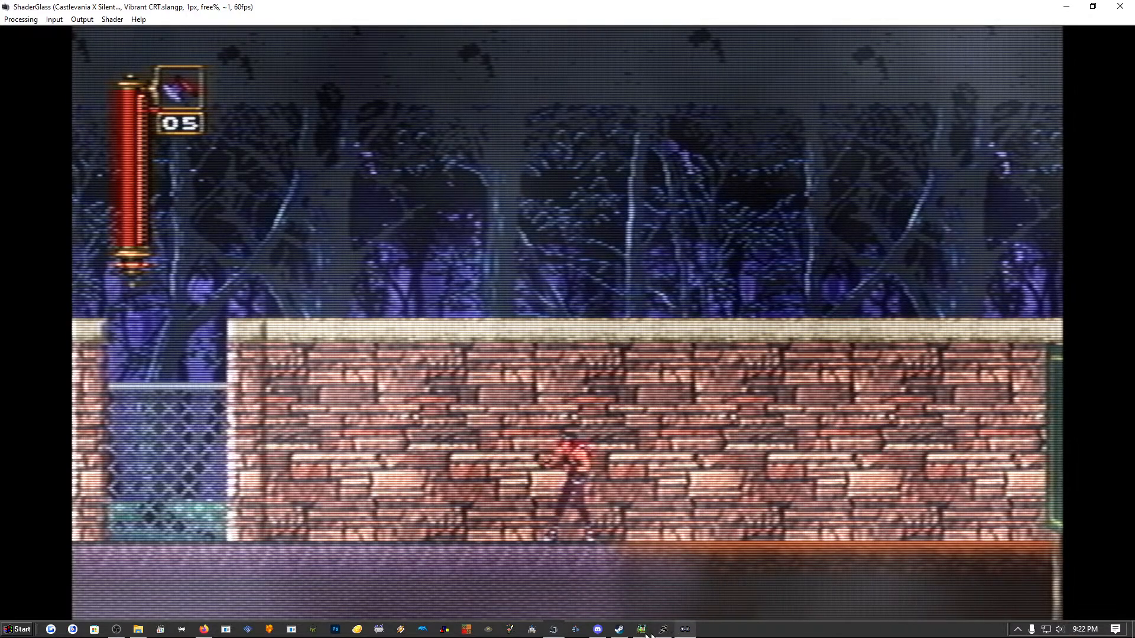
Restore the ShaderGlass window, move it clear of the game window and maximize it again.
click(1095, 7)
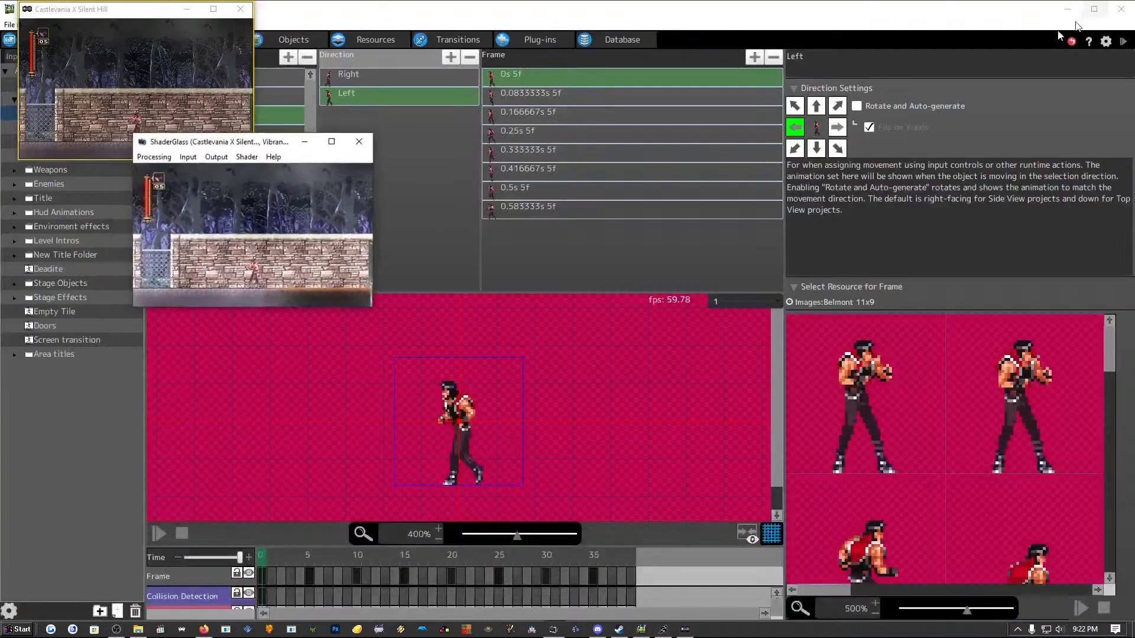
click(138, 11)
drag(219, 147, 489, 134)
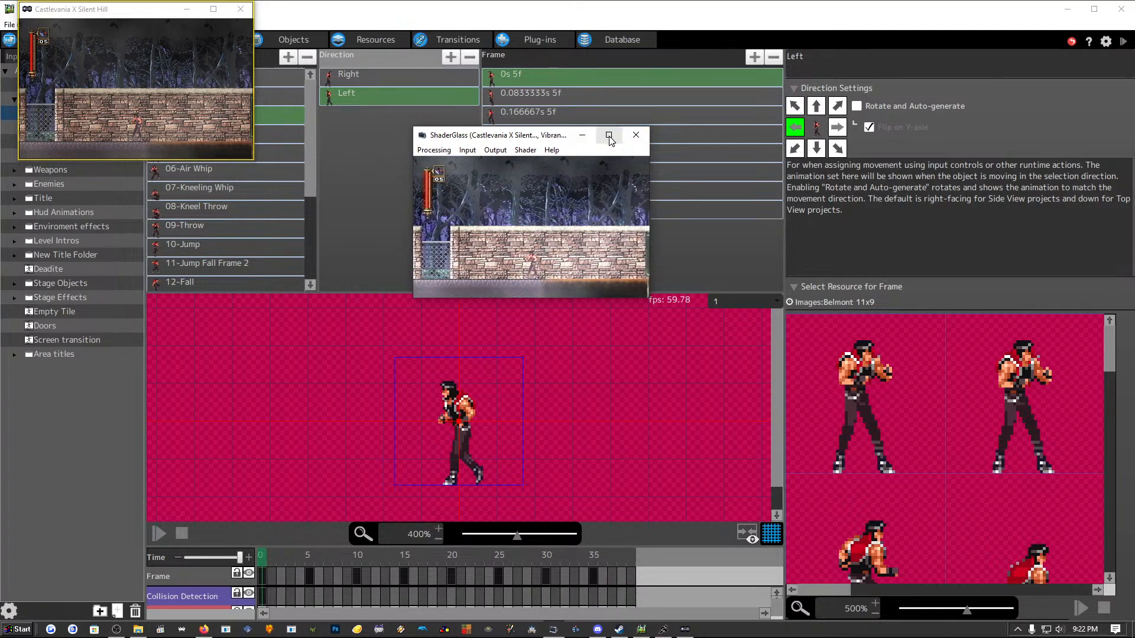
click(609, 136)
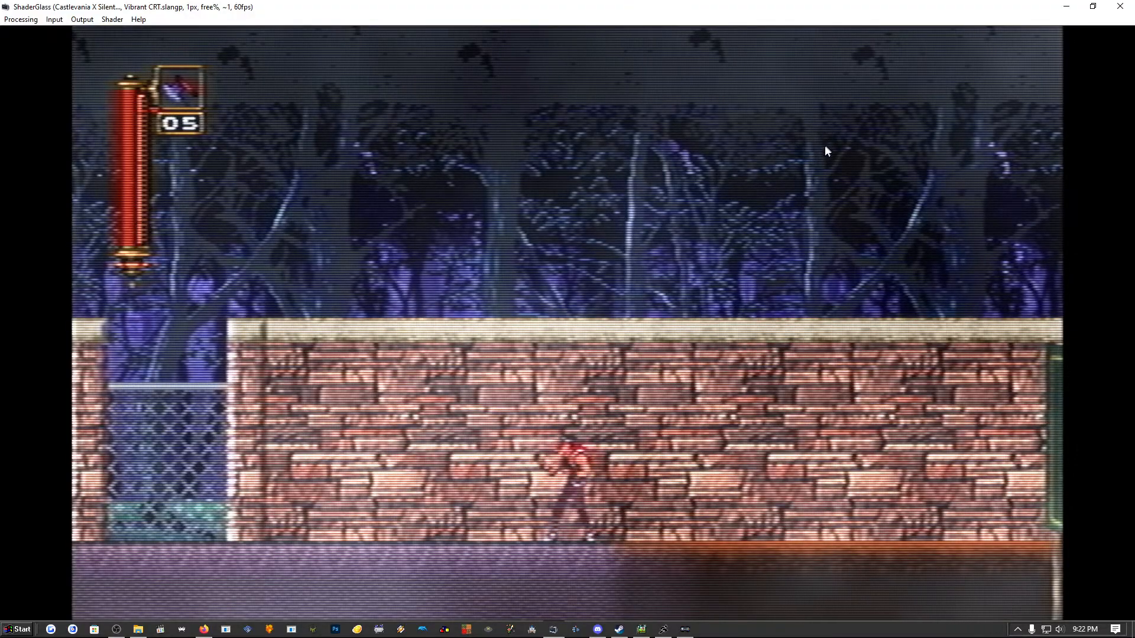
Close ShaderGlass, the running test play and the Castlevania X Silent Hill project.
click(1121, 7)
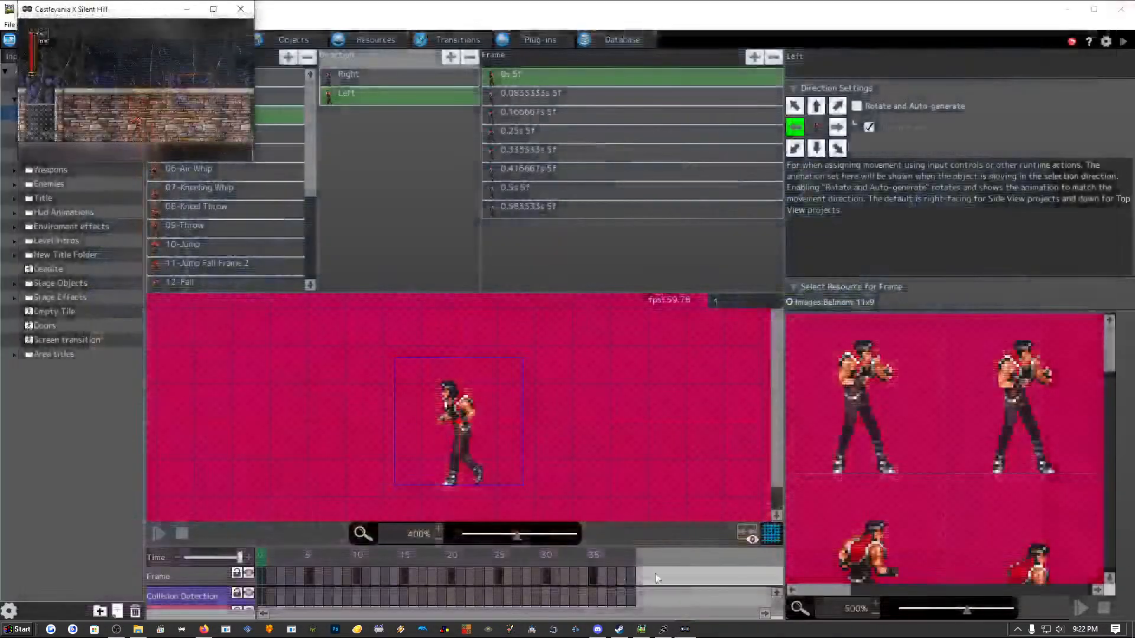
click(238, 13)
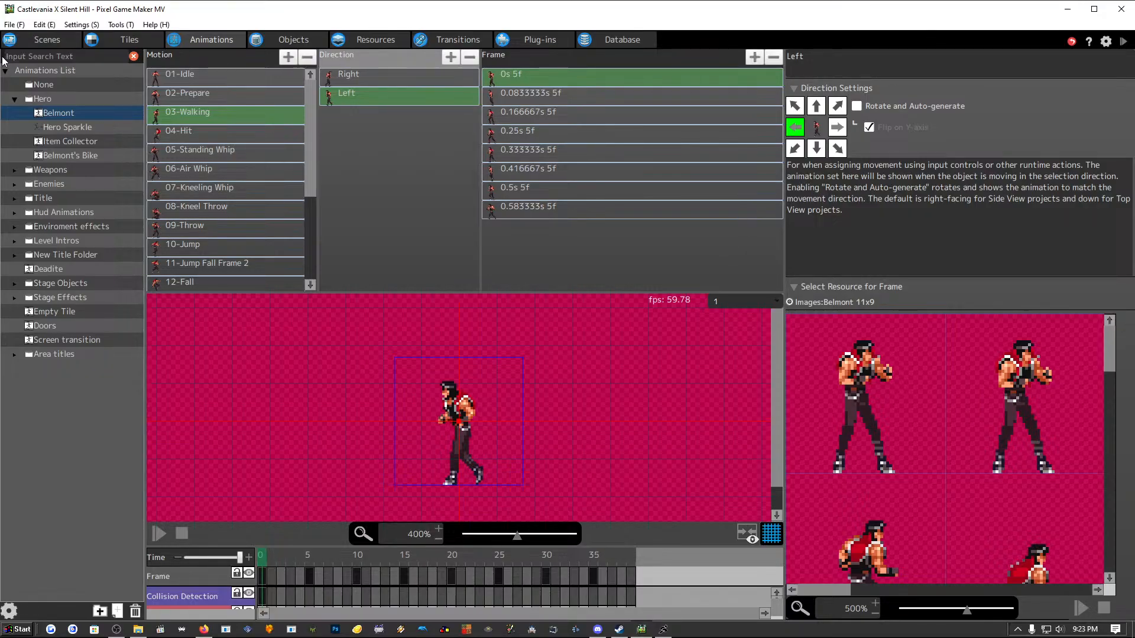
click(13, 26)
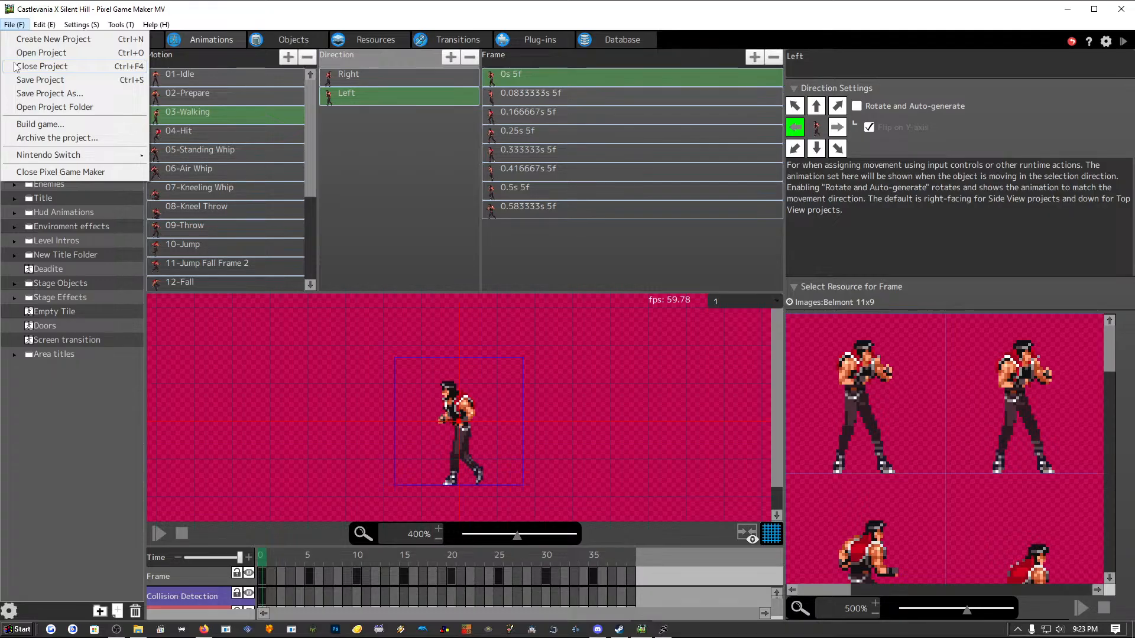
click(42, 66)
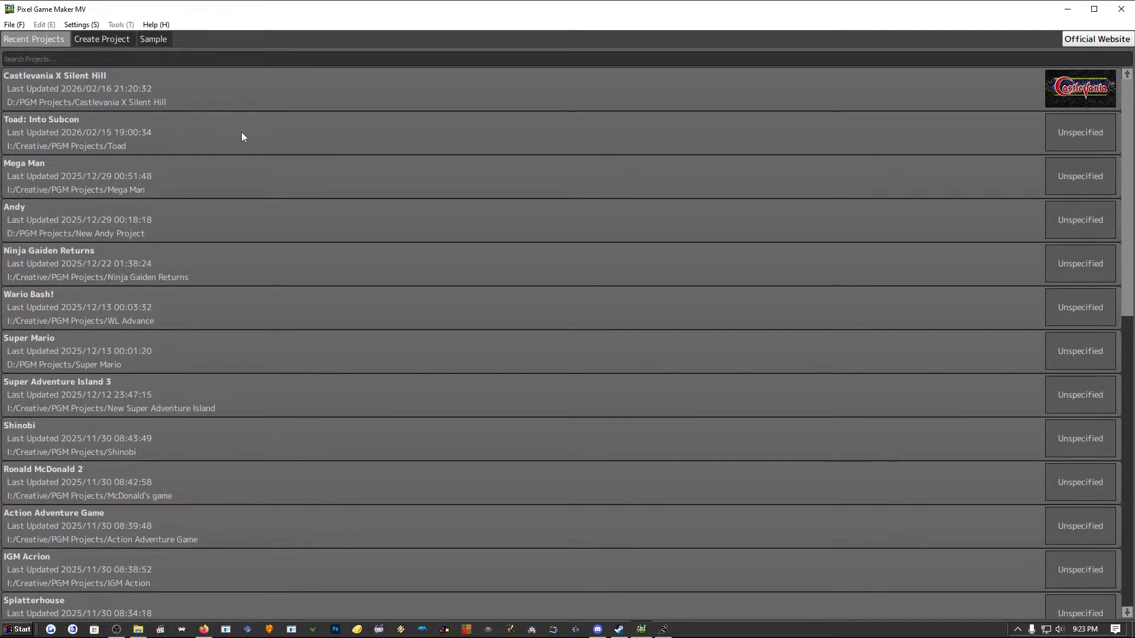
Browse the recent projects, open Andy from D:/PGM Projects/New Andy Project and close its test play window.
scroll(182, 206, down, 4)
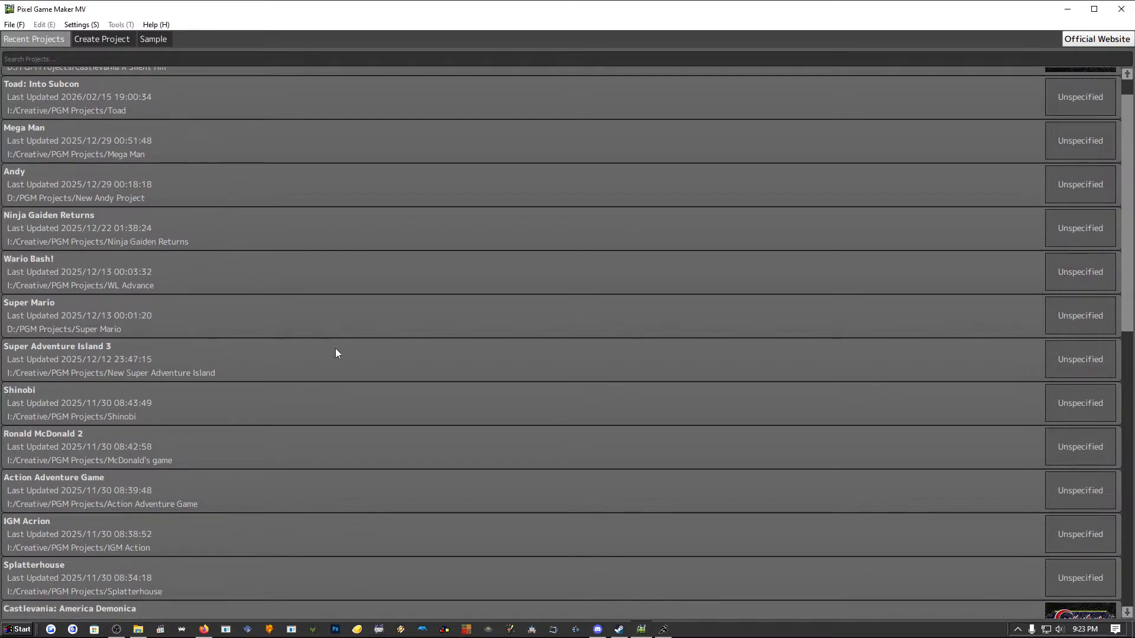
scroll(224, 340, down, 7)
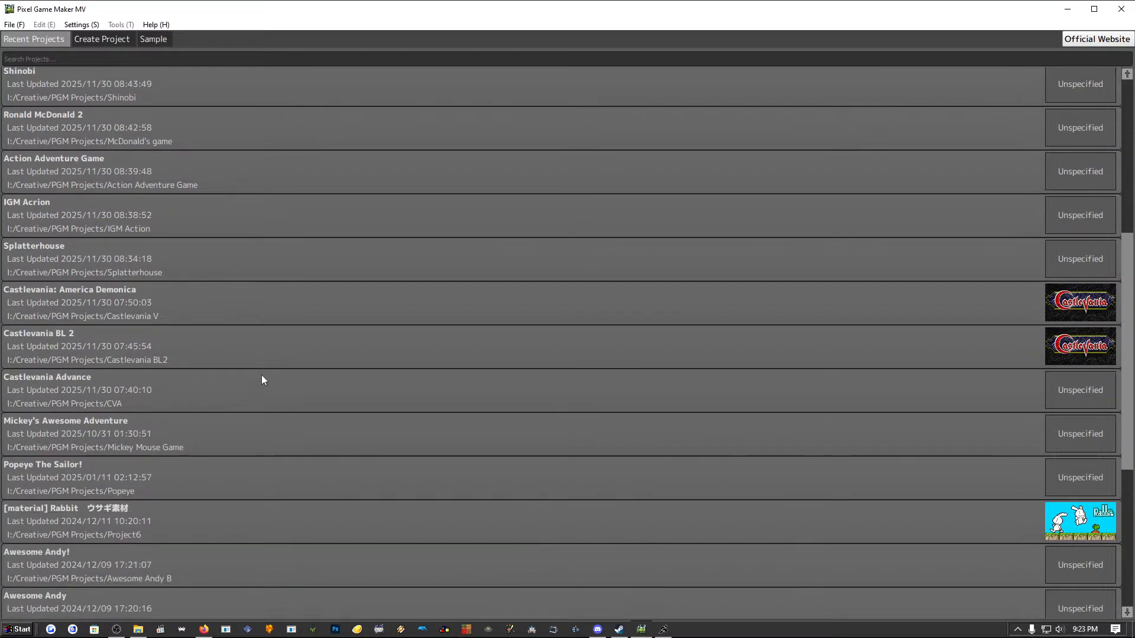
scroll(216, 427, down, 5)
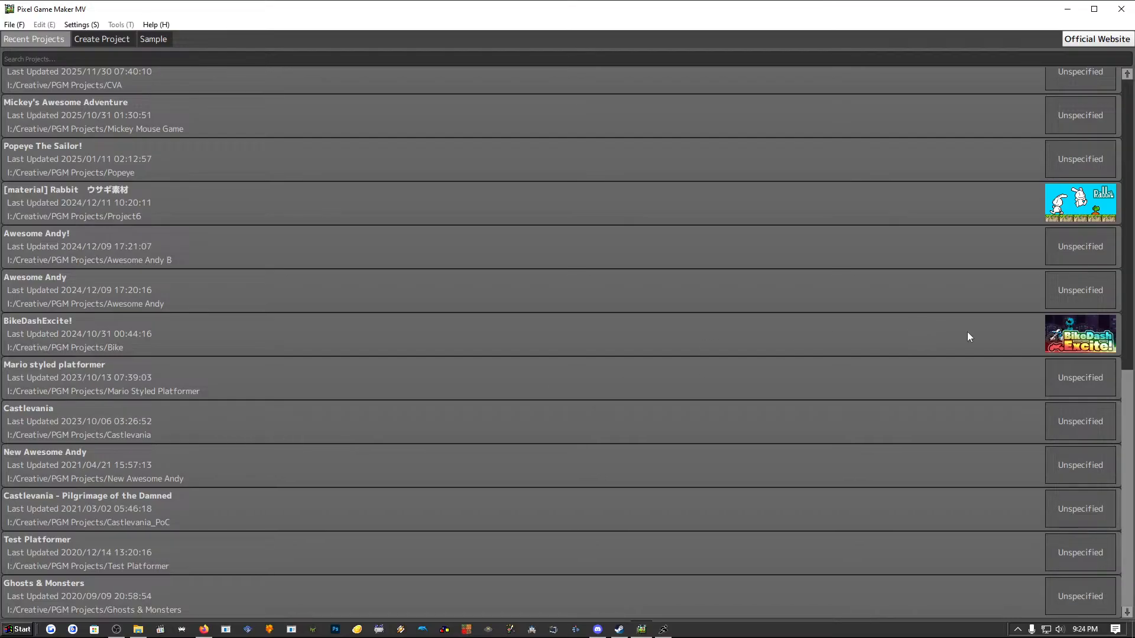
drag(1126, 402, 1126, 77)
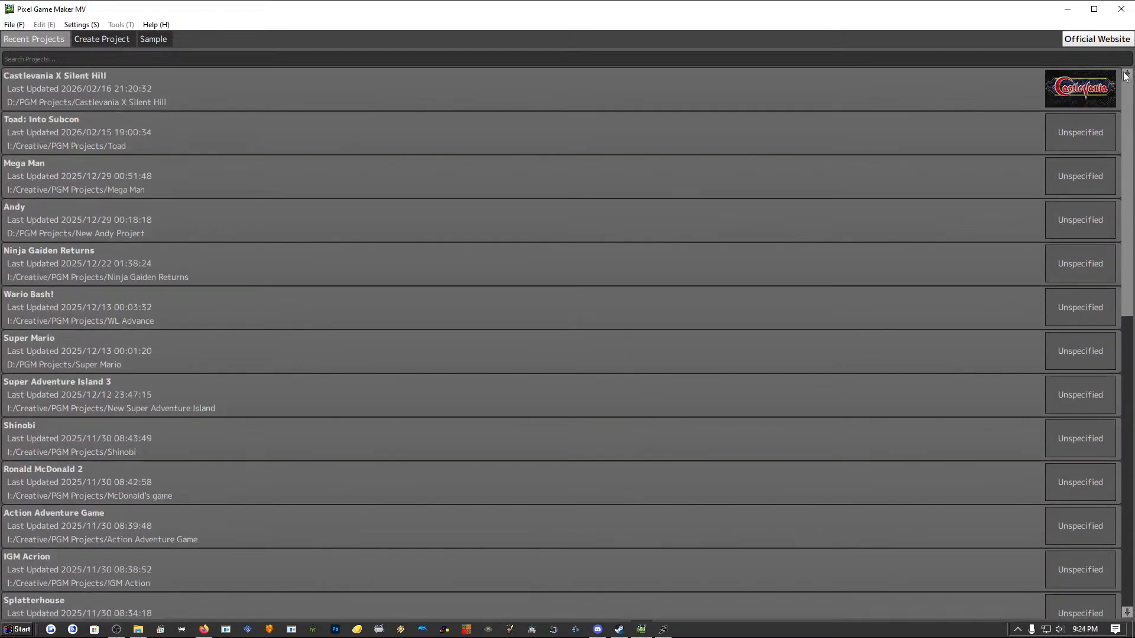
double_click(126, 228)
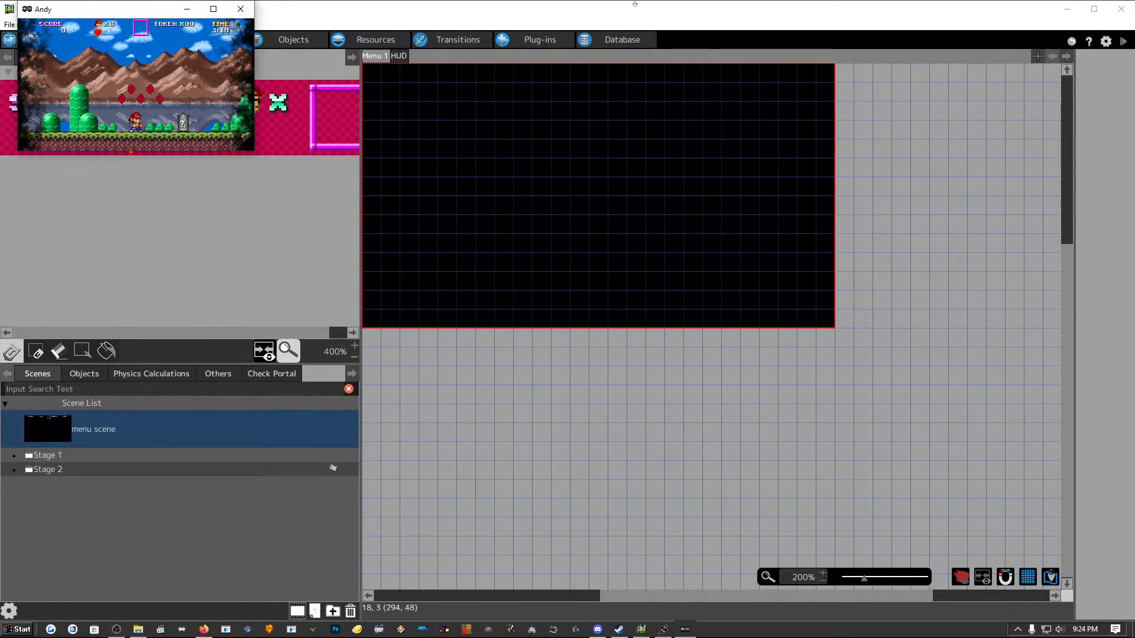
click(240, 9)
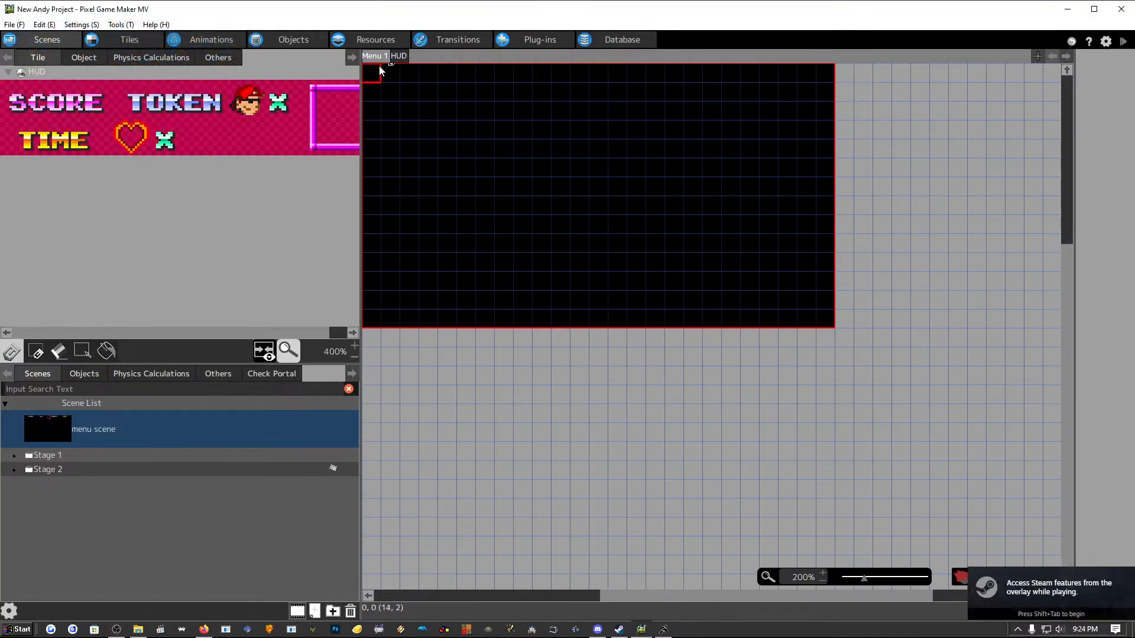
Expand the Stage 1 and Stage 2 scene folders, viewing Scene 1/1 and opening Scene 2/1.
click(15, 458)
click(88, 484)
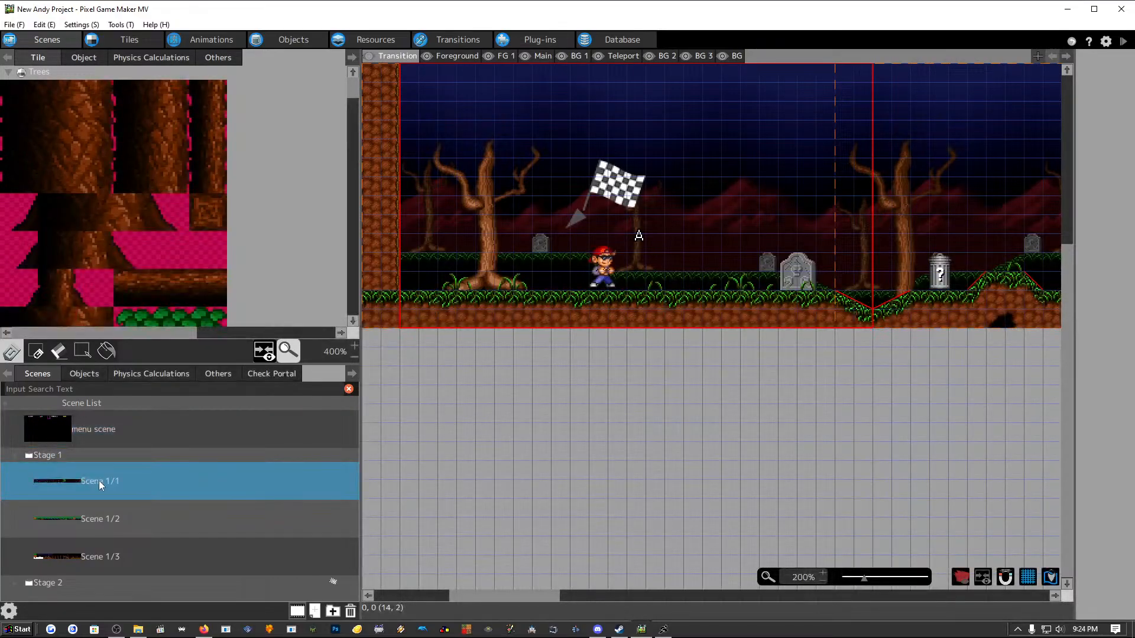
click(15, 583)
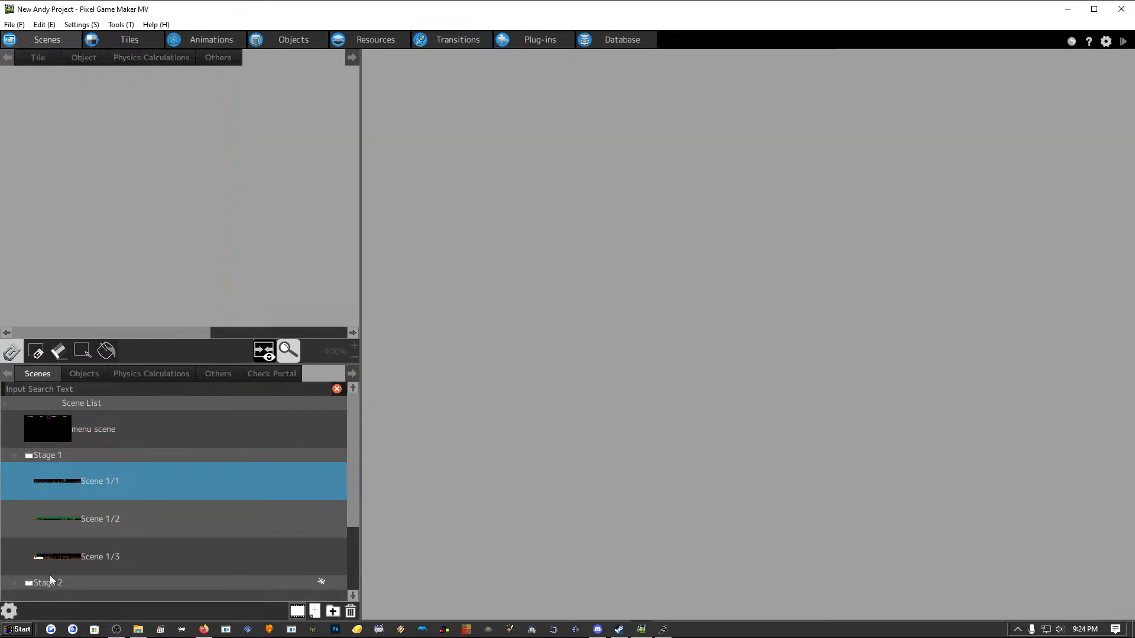
scroll(147, 531, down, 3)
click(154, 513)
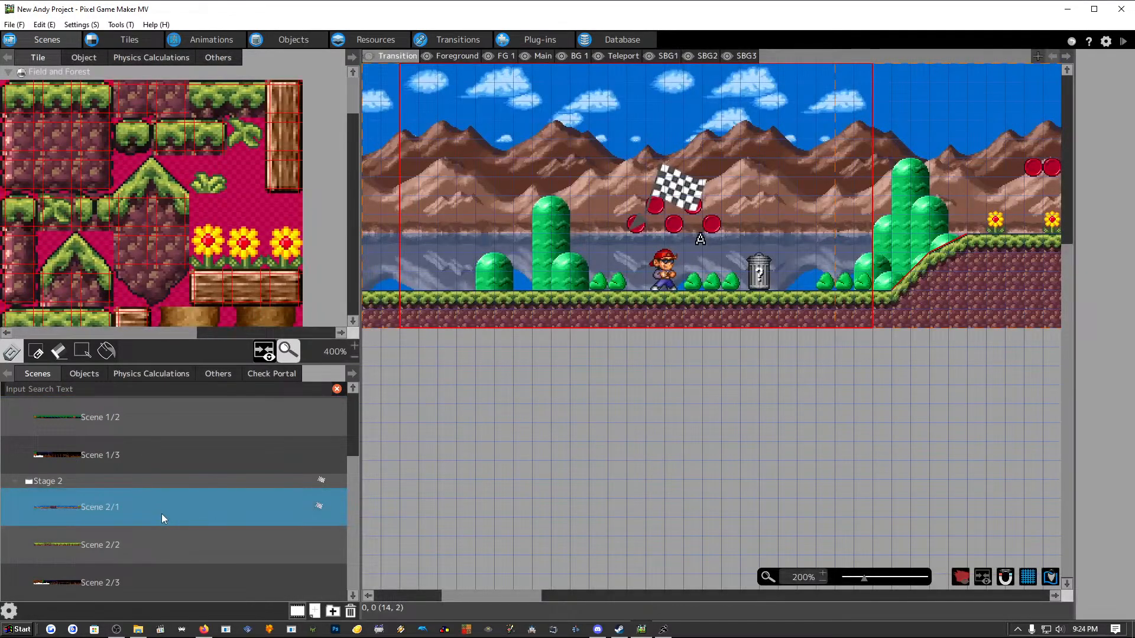
Set the background music of Scene 2/1 to SAI Stage 1 in its scene settings.
right_click(158, 512)
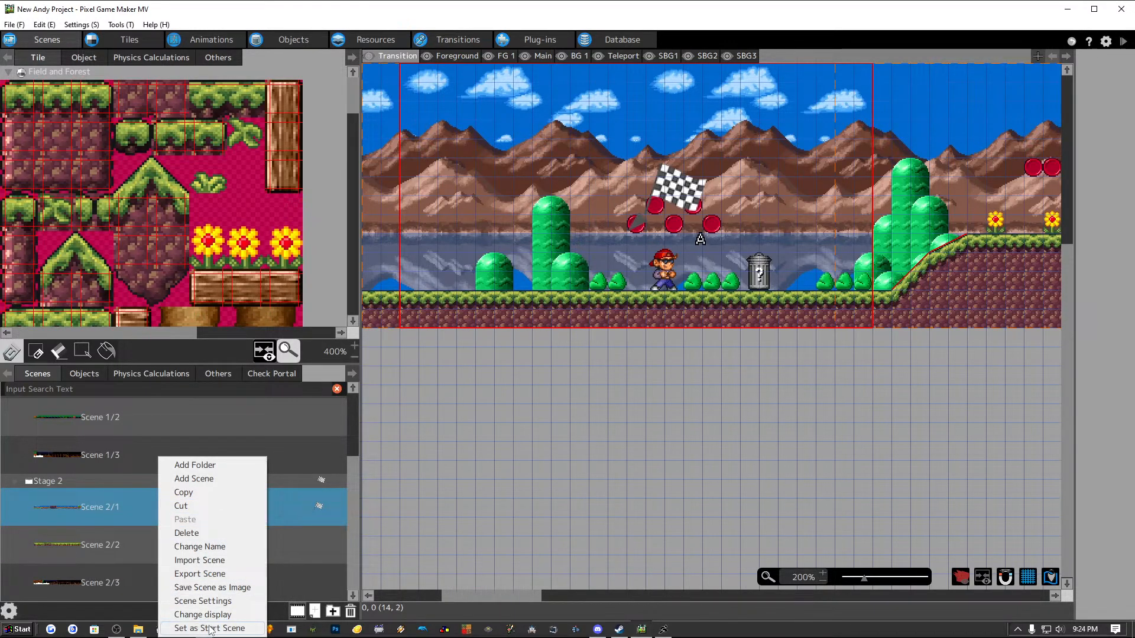
click(203, 601)
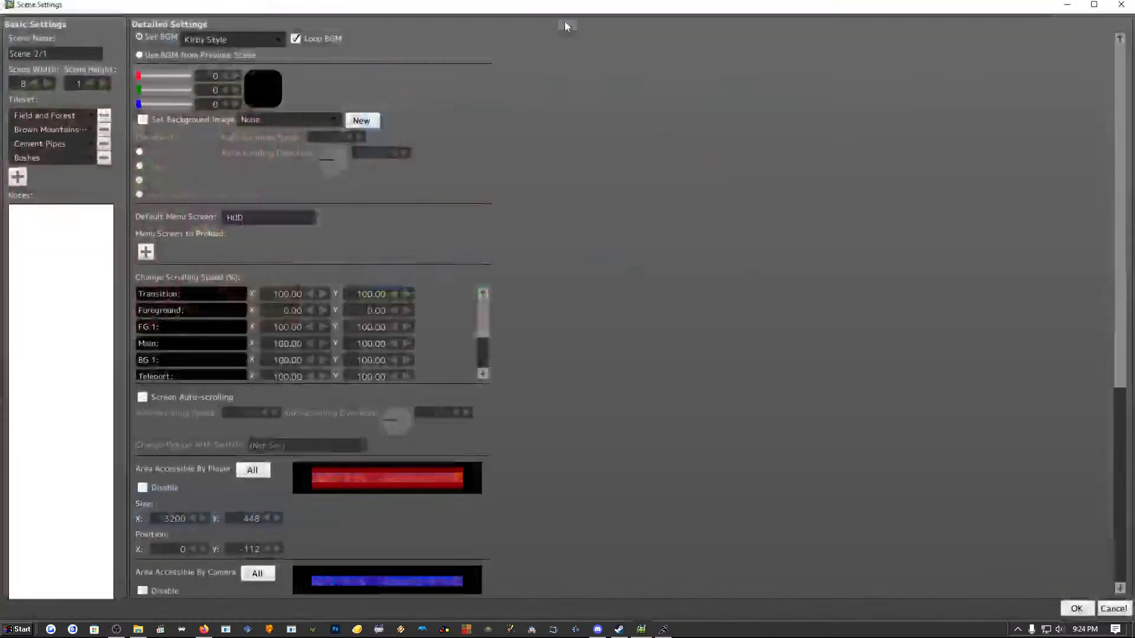
click(277, 39)
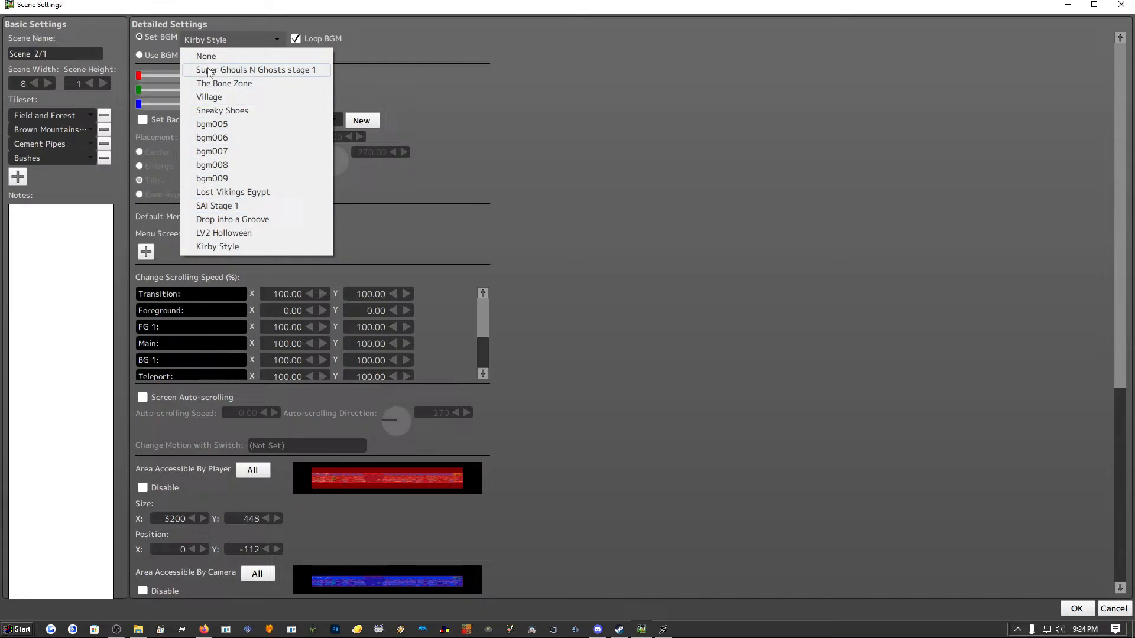
click(253, 207)
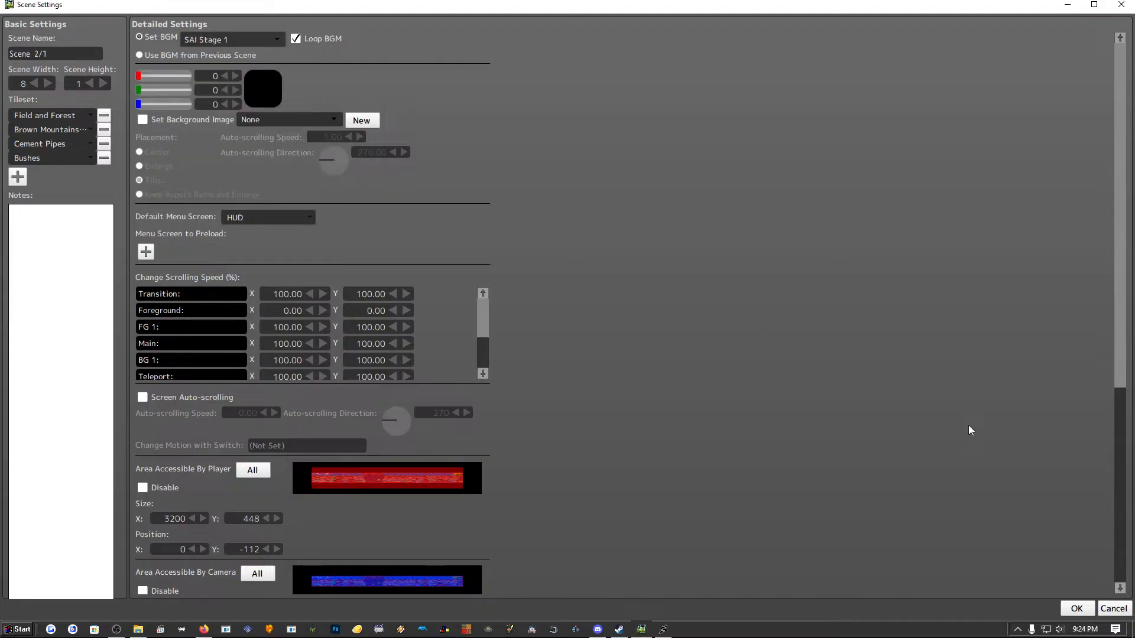
click(1076, 609)
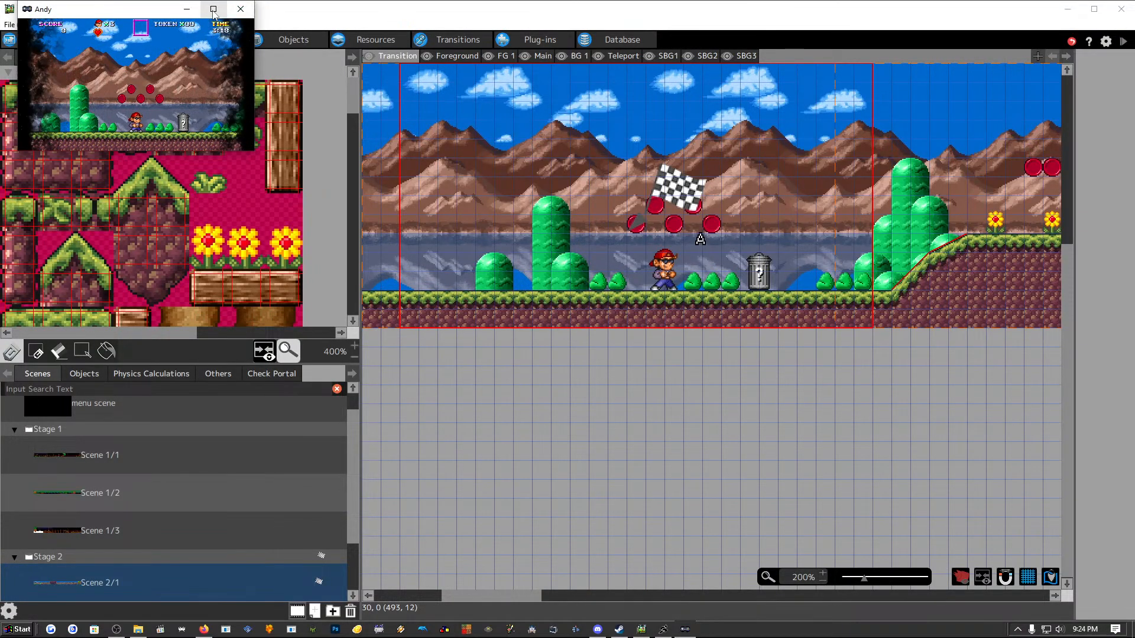
Maximize the Andy test play window and check the system volume.
click(213, 9)
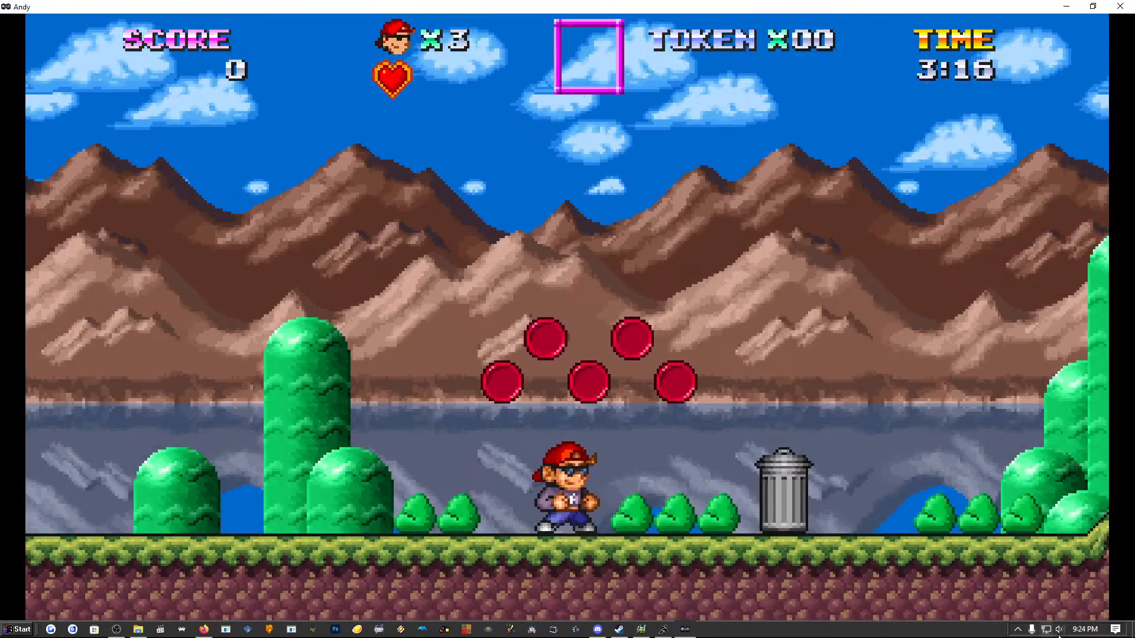
click(1058, 629)
click(899, 383)
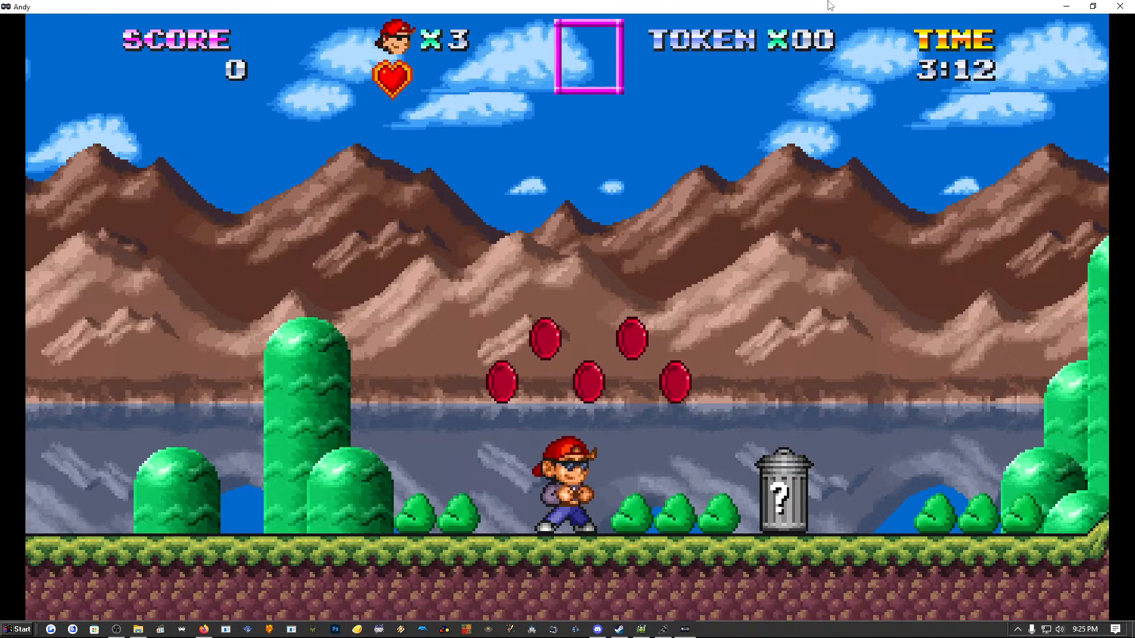
Play-test the start of Scene 2/1, jumping over the trash can and back to collect the five red tokens.
key(Left)
key(Right)
key(space)
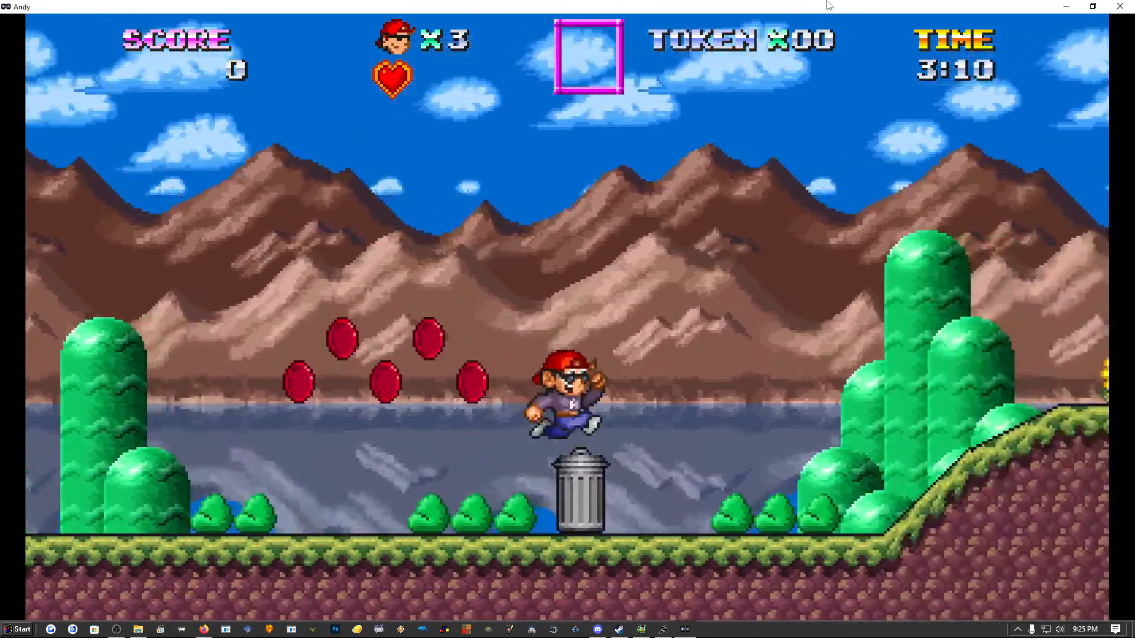
key(Left)
key(space)
key(Down)
key(Right)
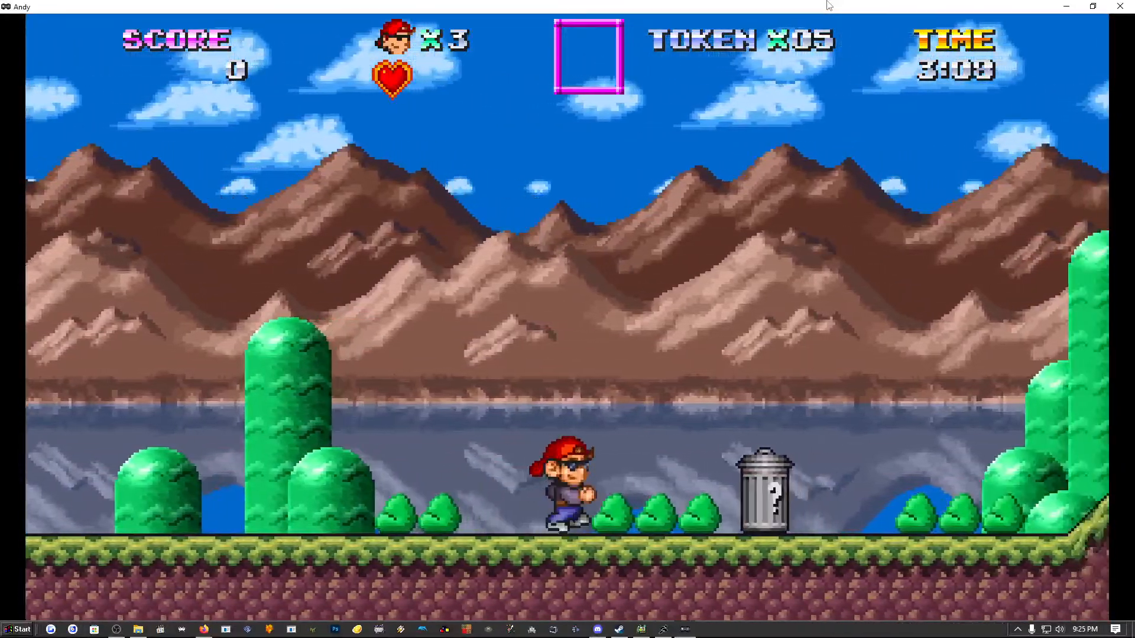
Collect the trash can's item, jump up the slope to collect three red tokens and defeat the blue enemy.
key(Right)
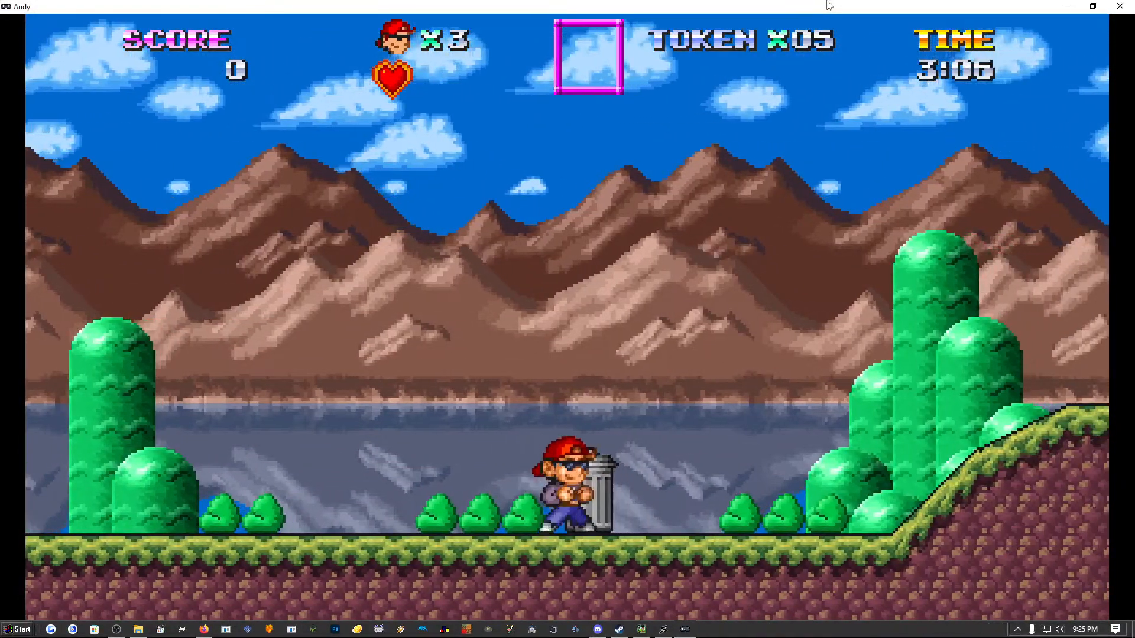
key(Right)
key(space)
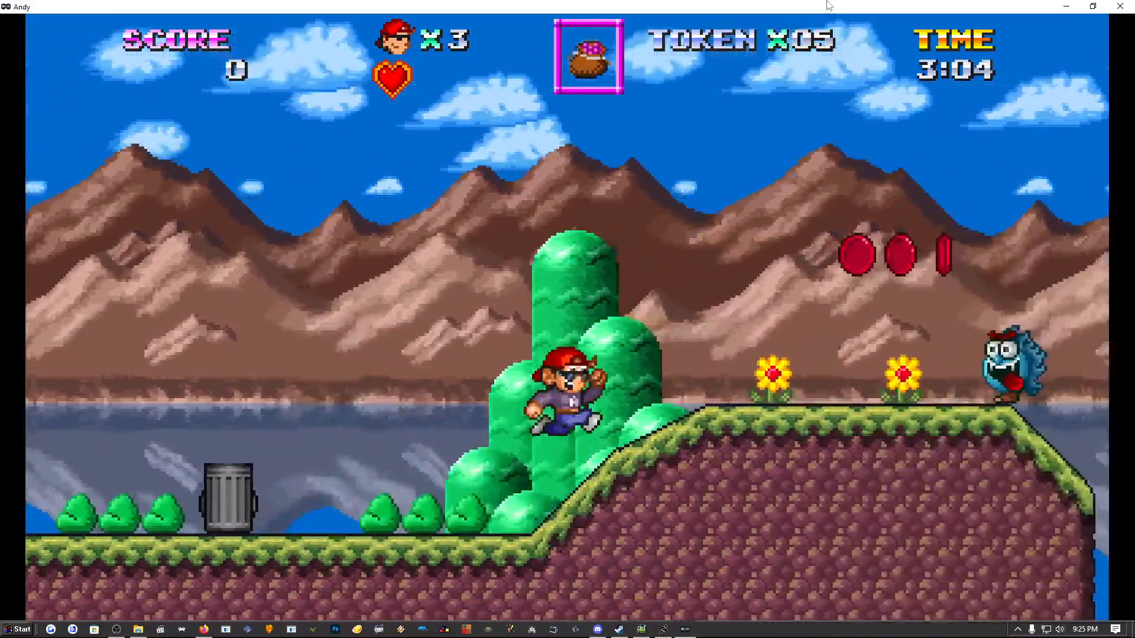
key(space)
key(Left)
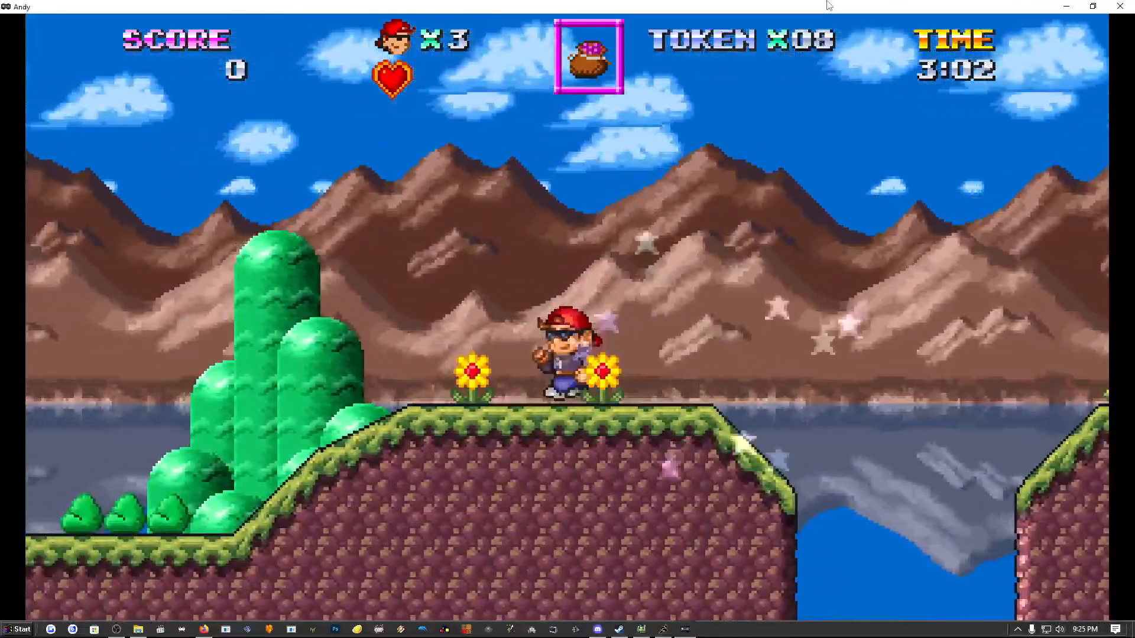
Play on across the gap to the trash can before the cave and collect its heart item.
key(Right)
key(Right)
key(space)
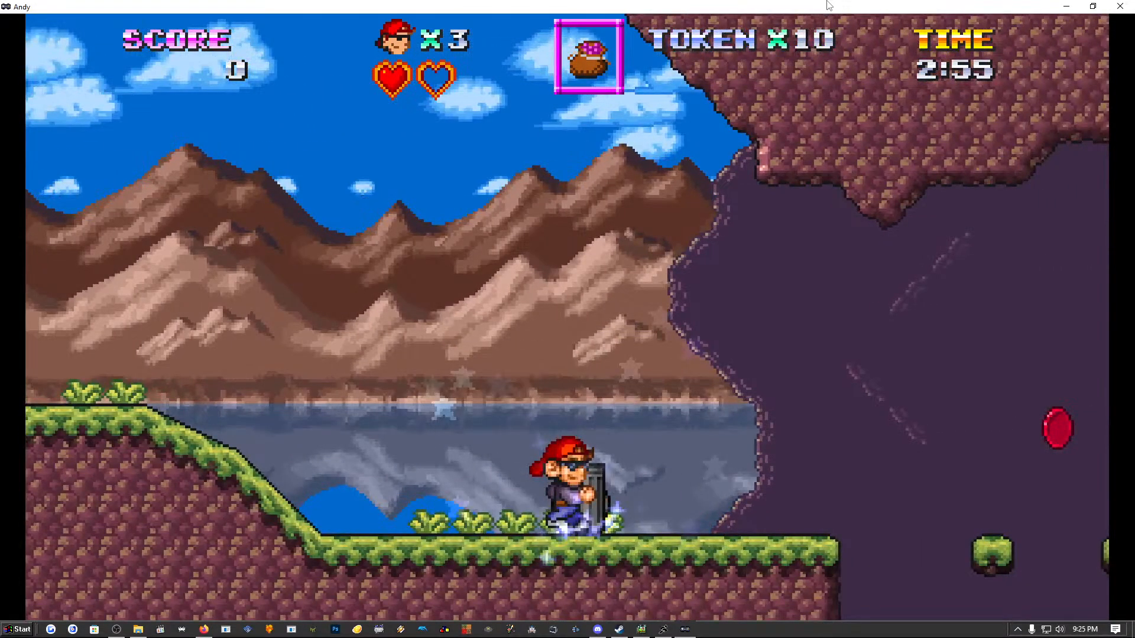
key(Right)
key(Left)
key(Right)
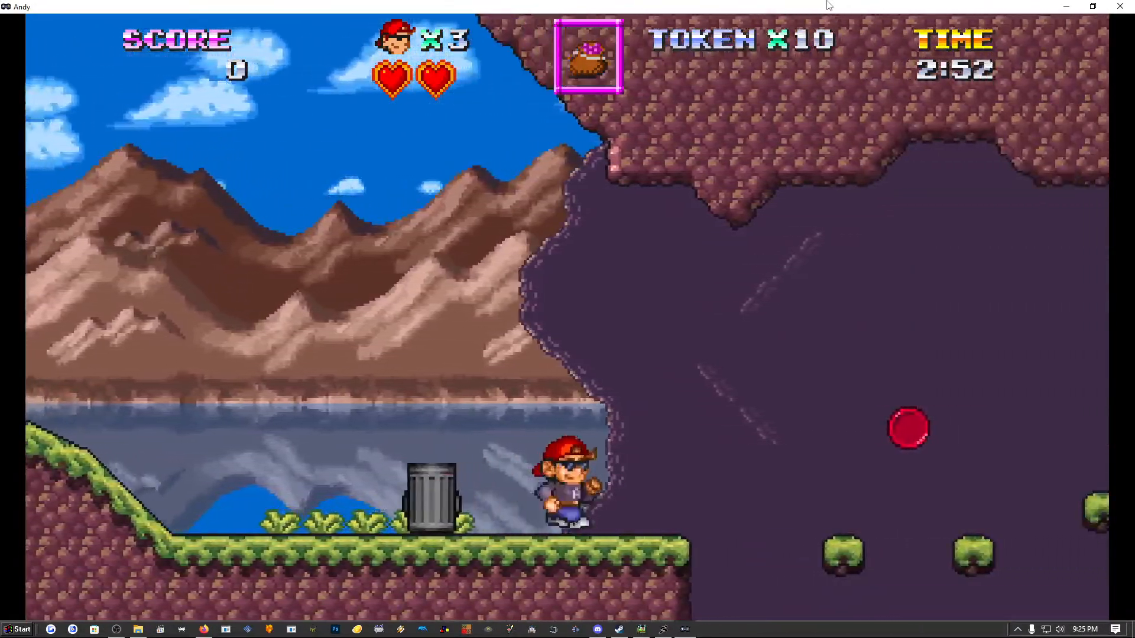
Cross the cave's floating platforms and knock open the trash can beyond it to collect its tokens.
key(space)
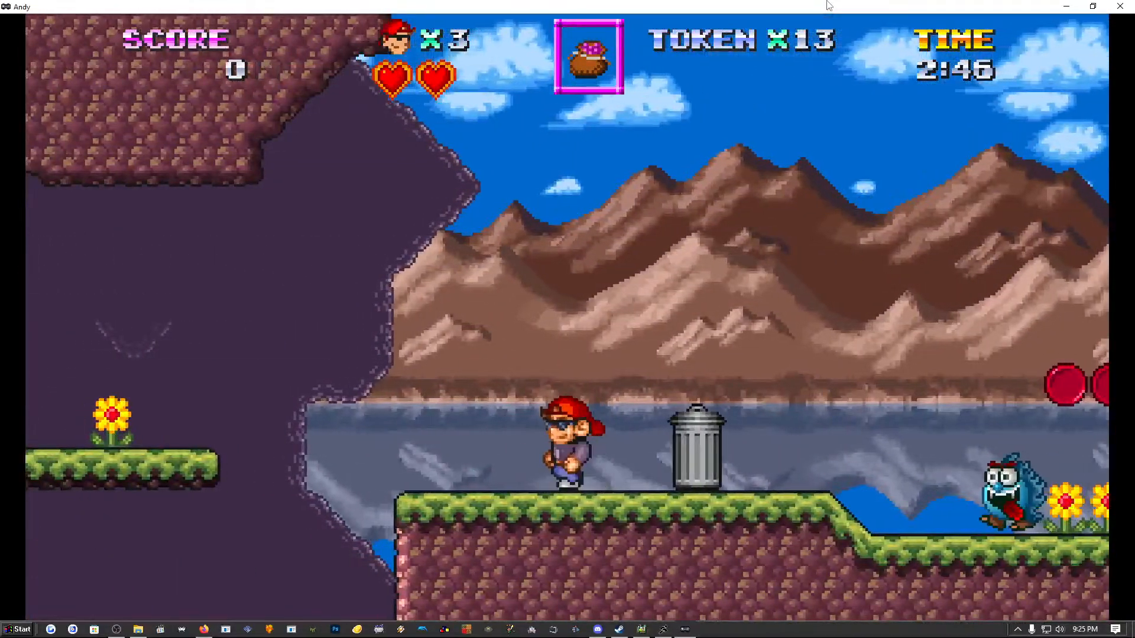
key(Left)
key(Right)
key(x)
key(Left)
key(Right)
key(x)
key(x)
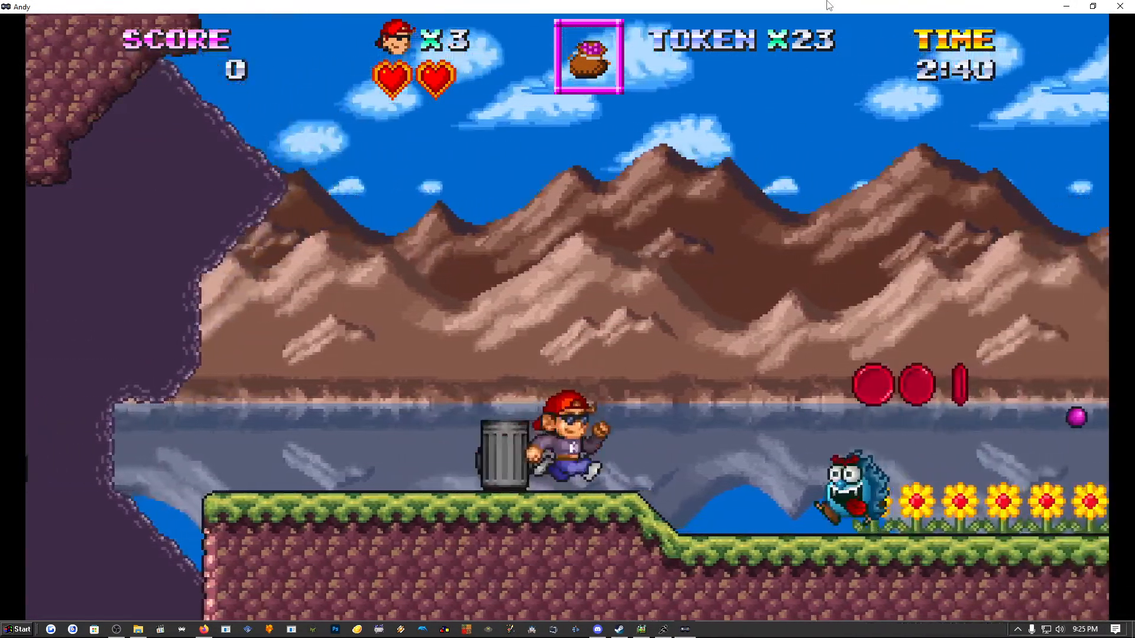
Collect the three red tokens above the flower row and jump over the gaps onto the first narrow pillar.
key(Right)
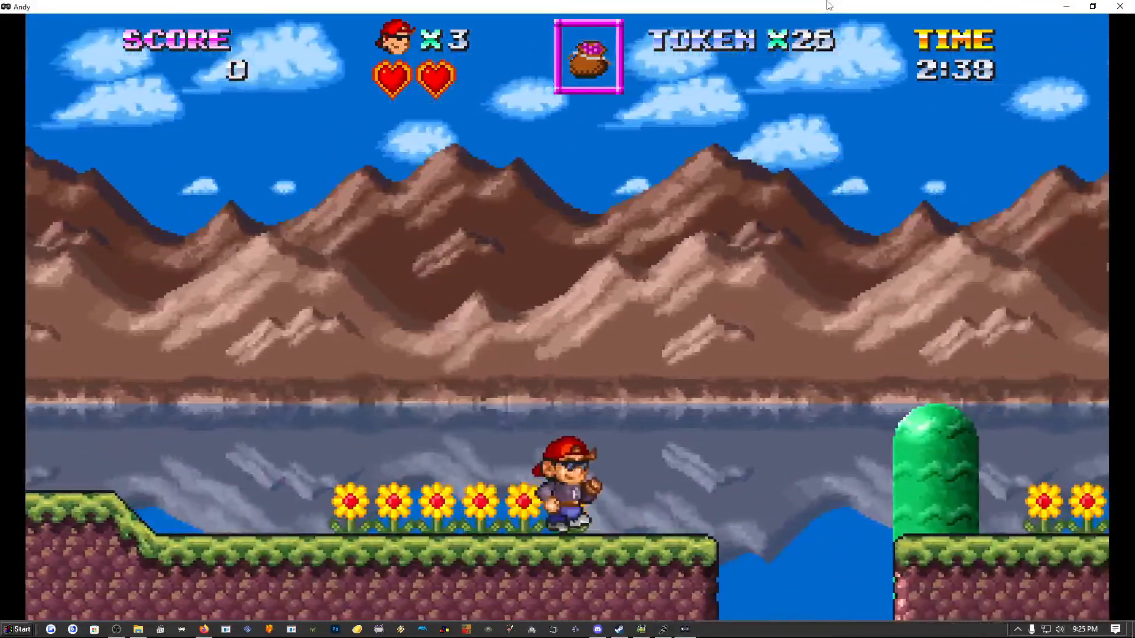
key(z)
key(Right)
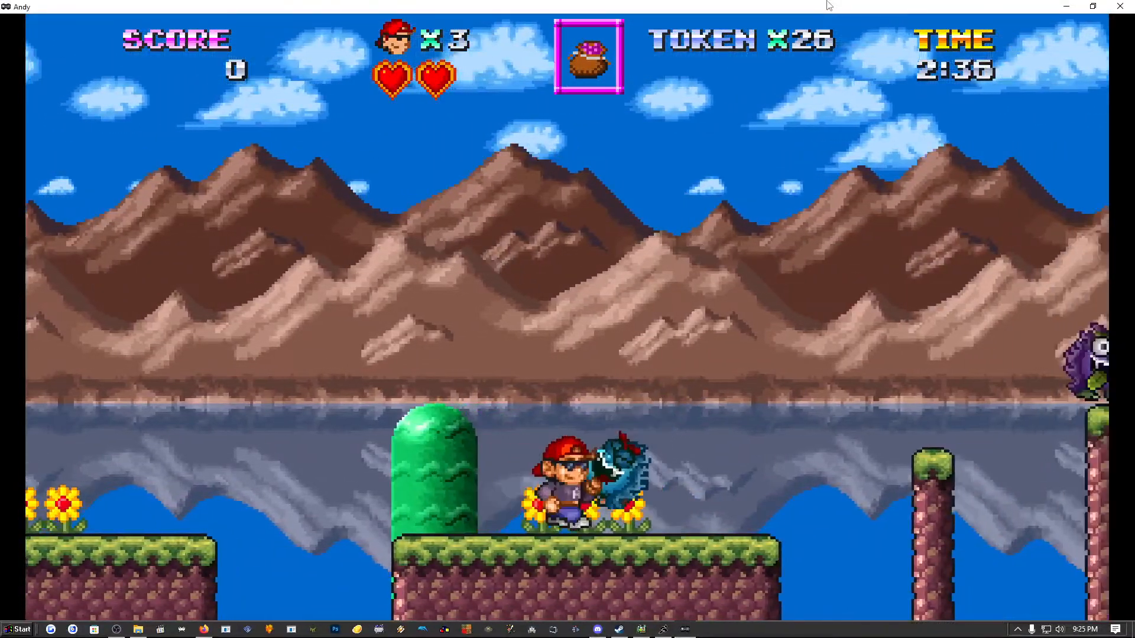
key(z)
key(Right)
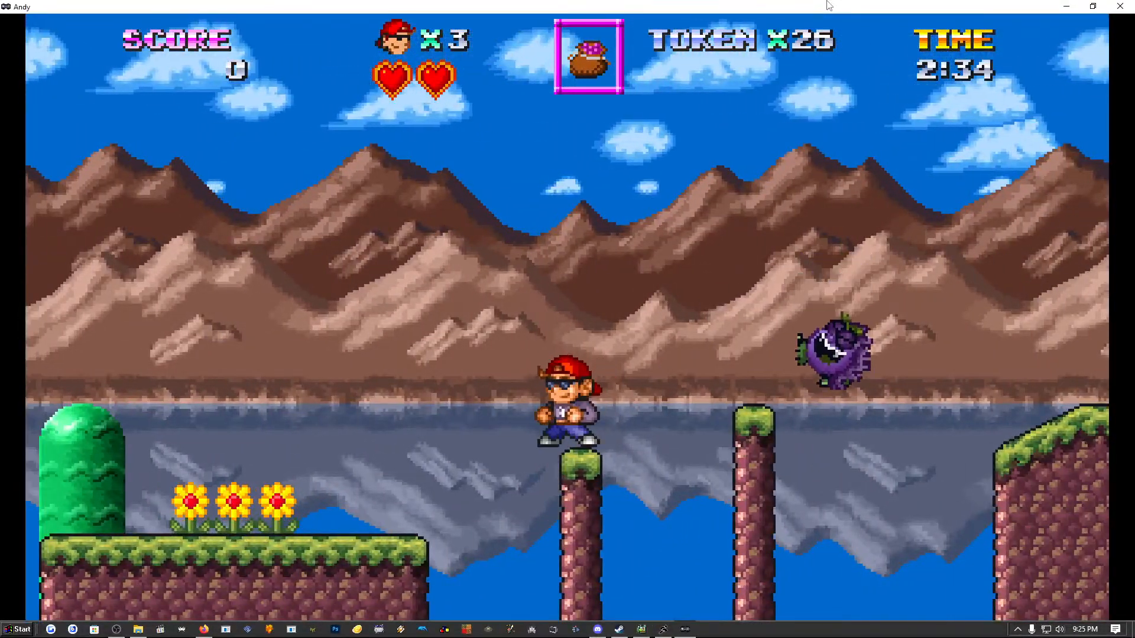
Jump across the pillars to the trash can on the hill, collect its heart item and continue to the next hill.
key(z)
key(Right)
key(z)
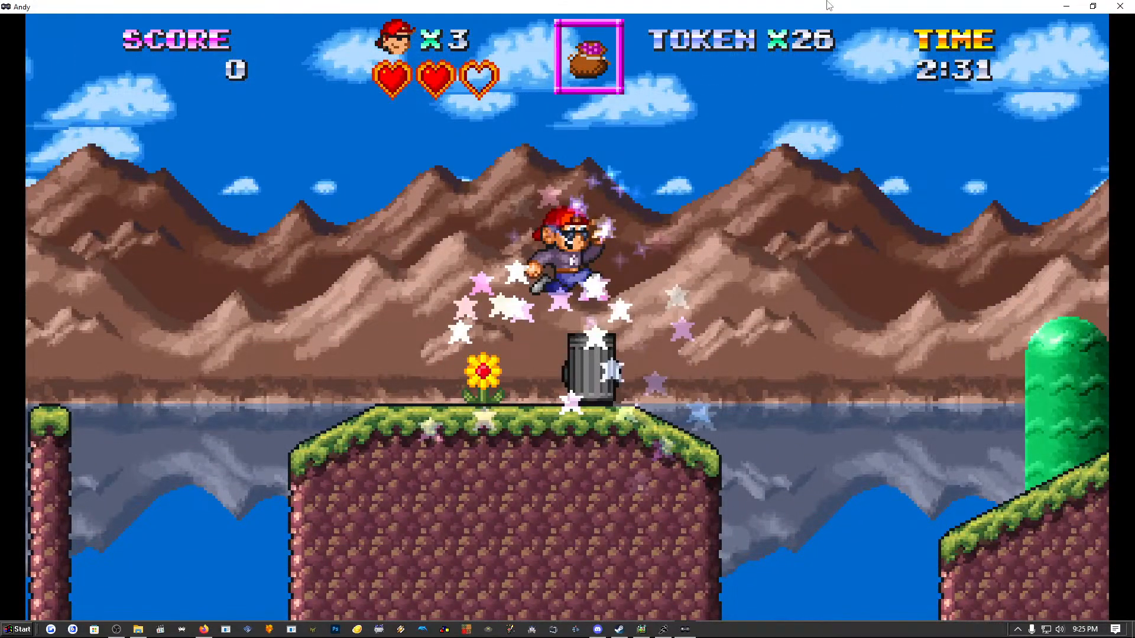
key(Right)
key(z)
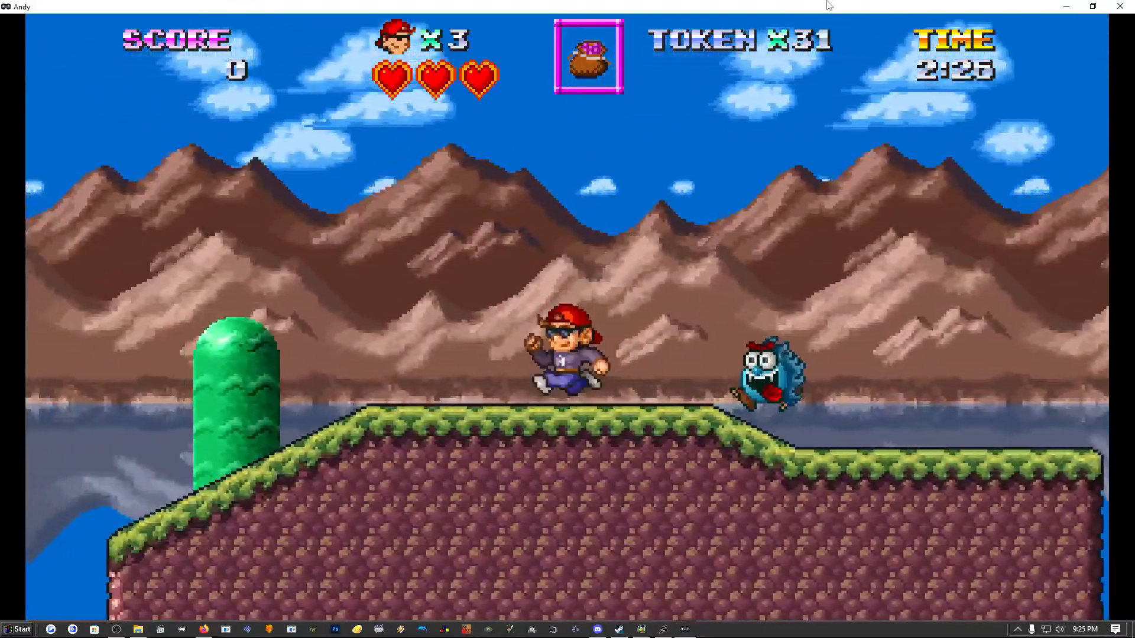
Defeat the blue enemy on the hill and enter the wooden door beside the tree.
key(Right)
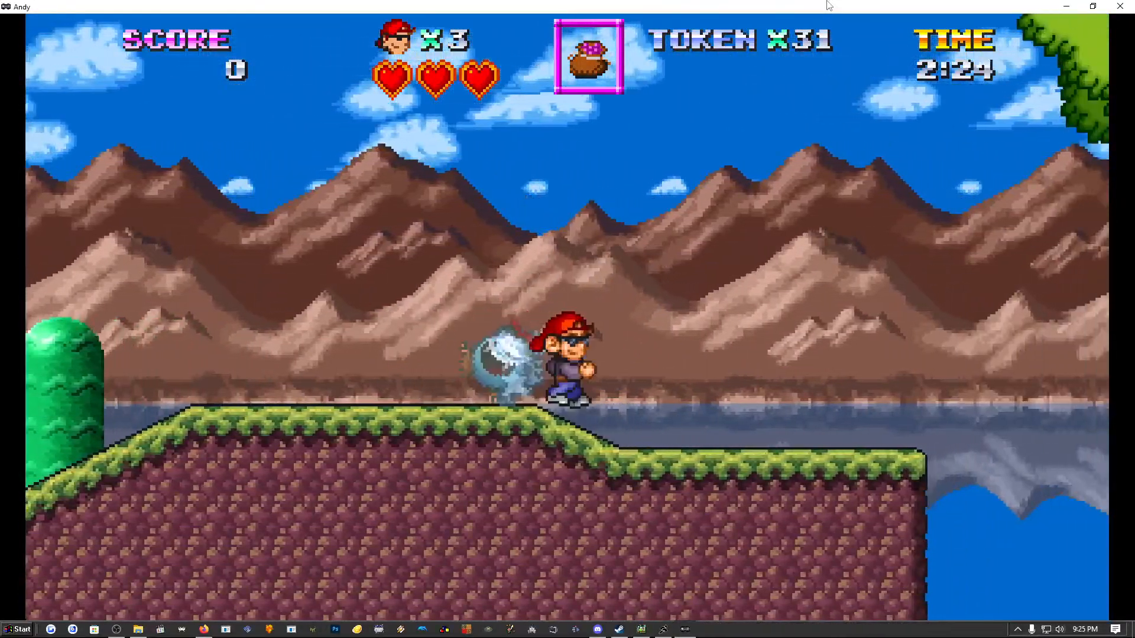
key(Right)
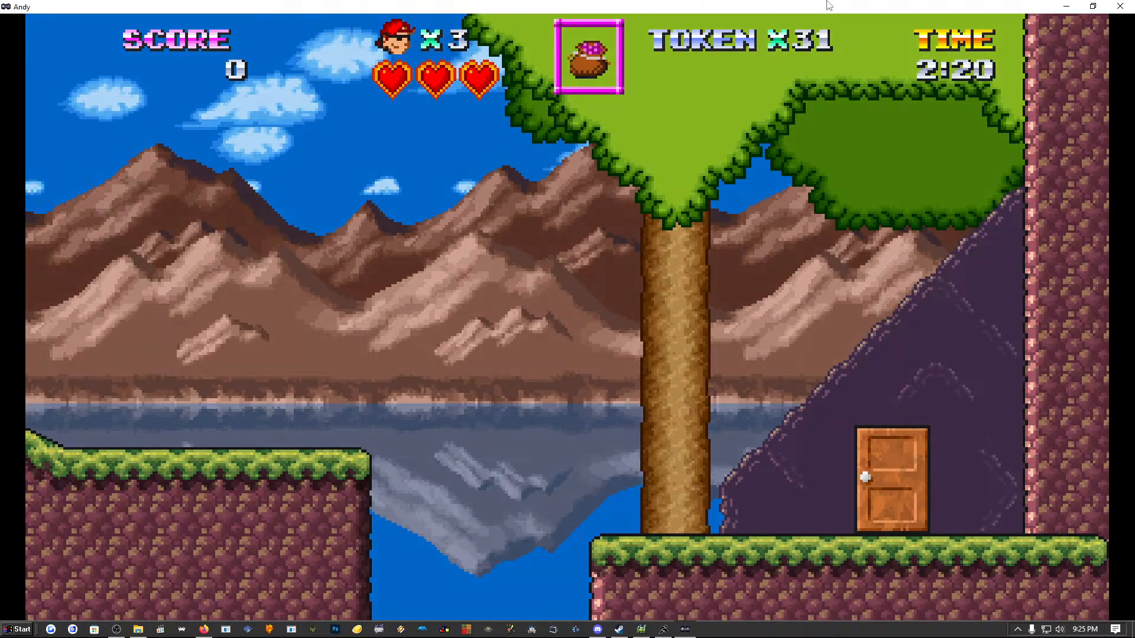
key(Right)
key(Right)
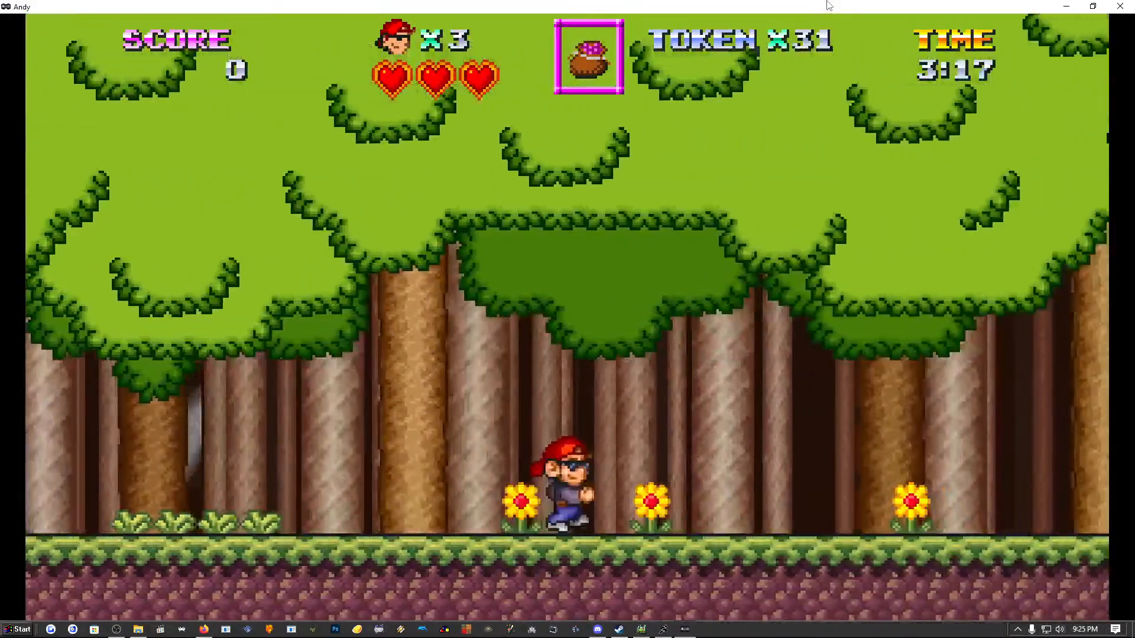
Run through the start of the forest scene, jump its first gap and close the test play.
key(Right)
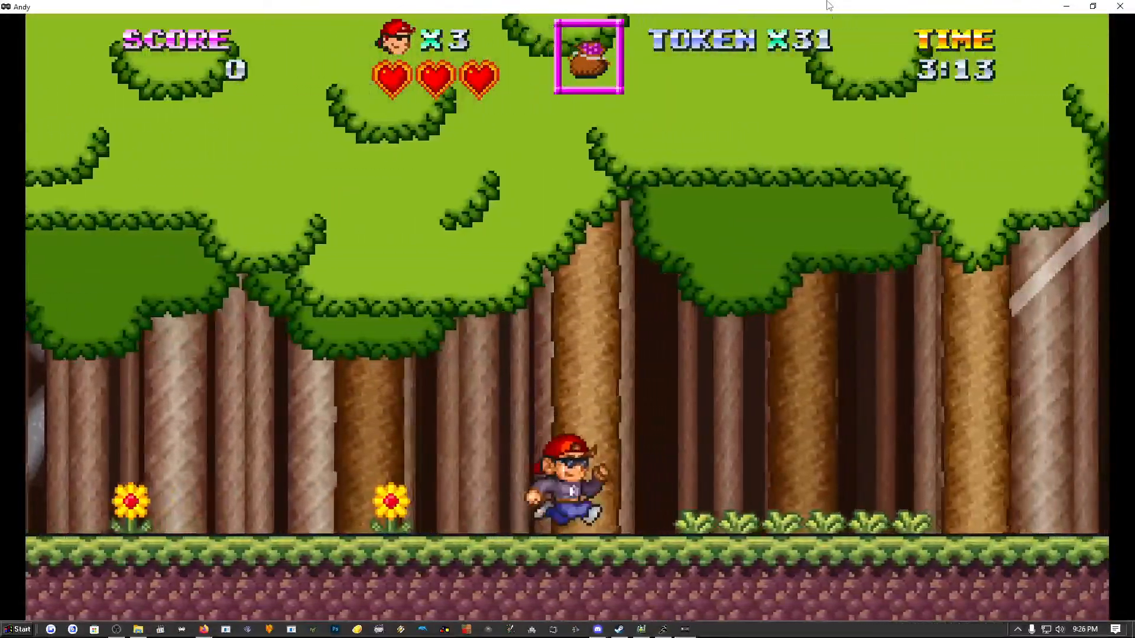
key(Right)
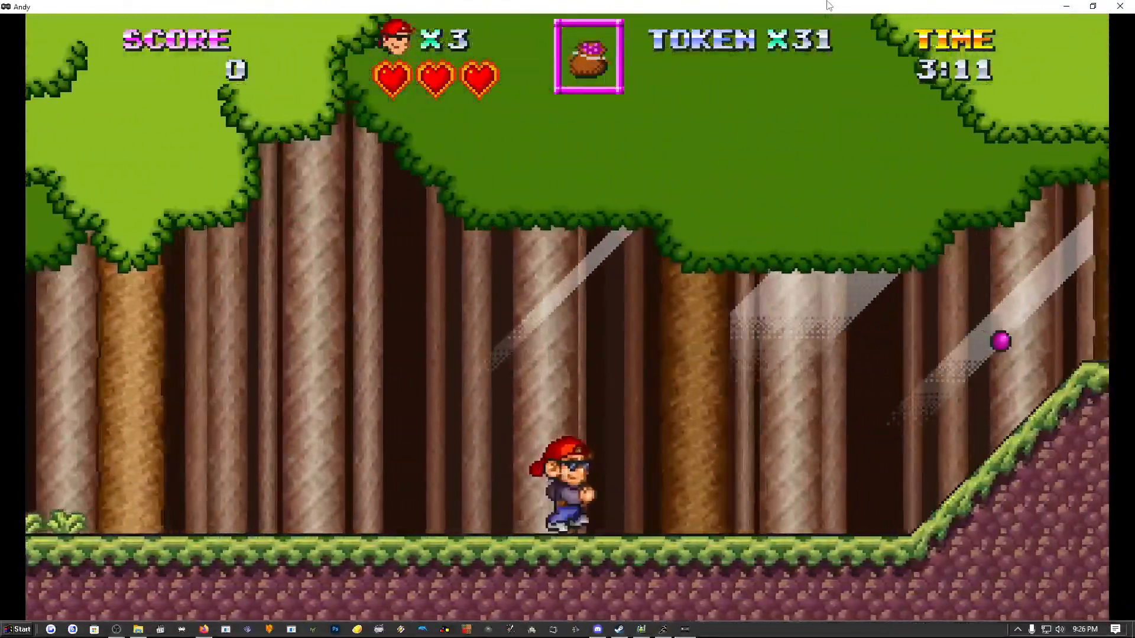
key(Right)
key(Right)
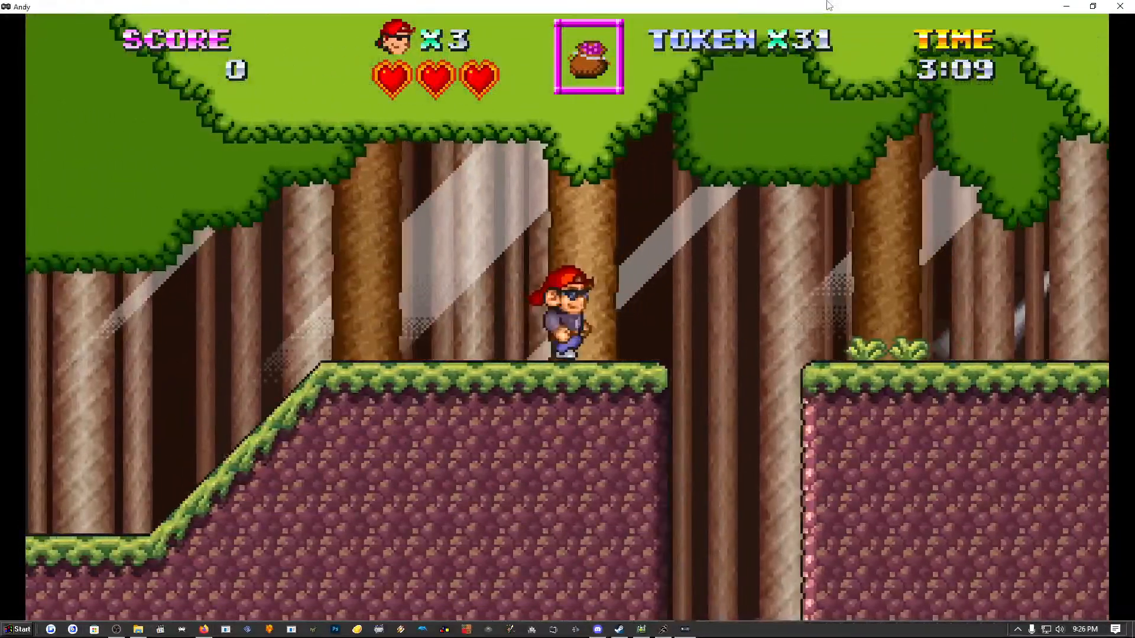
key(space)
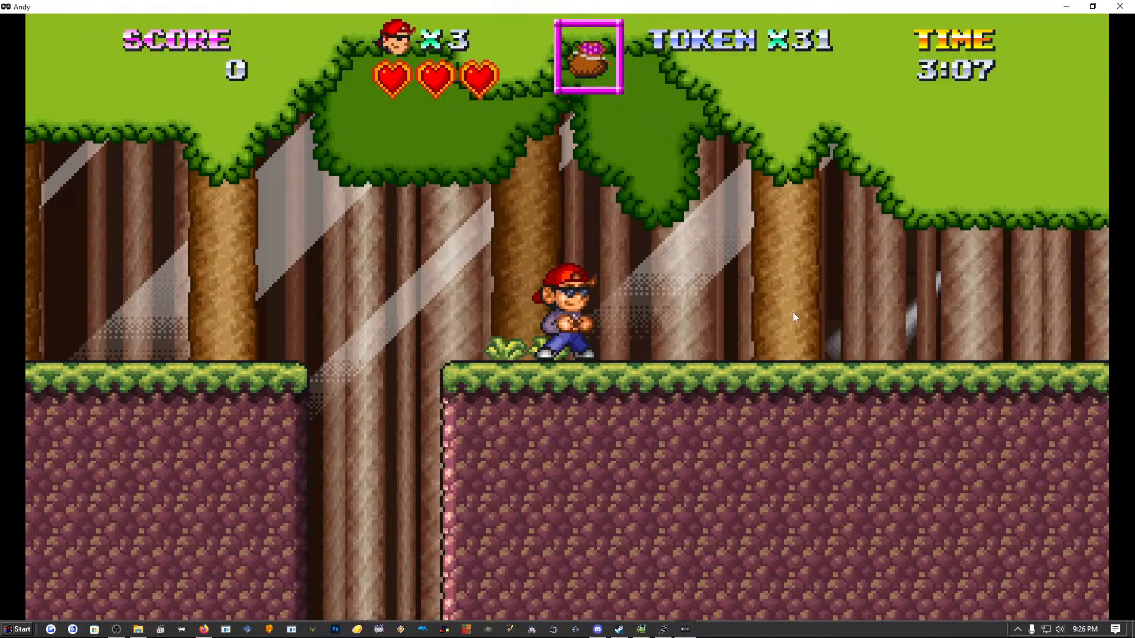
click(1121, 7)
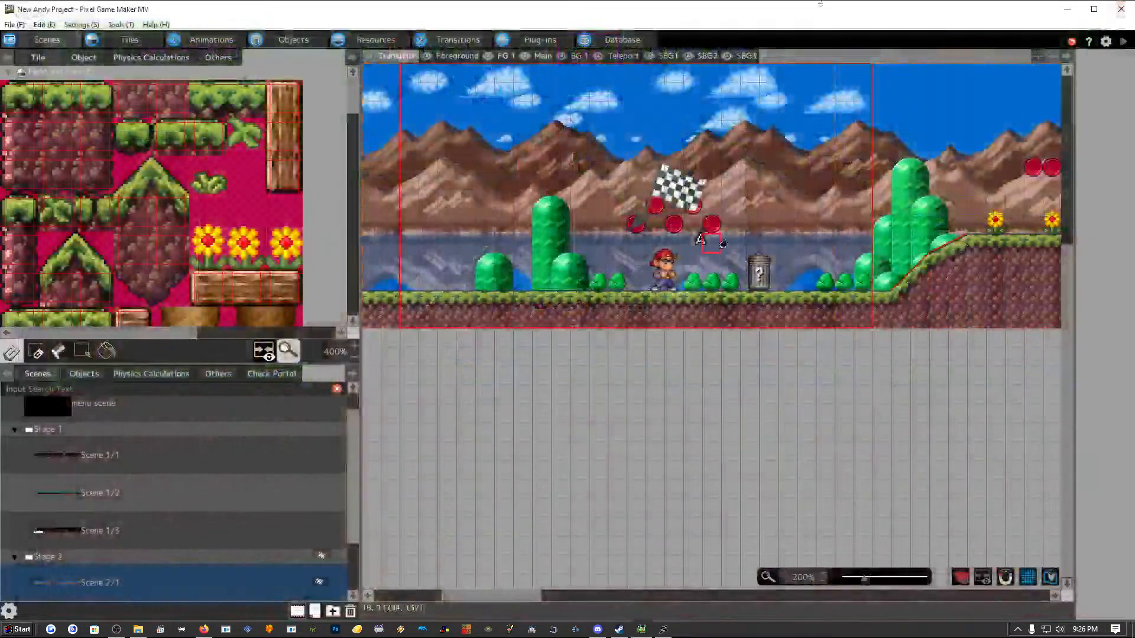
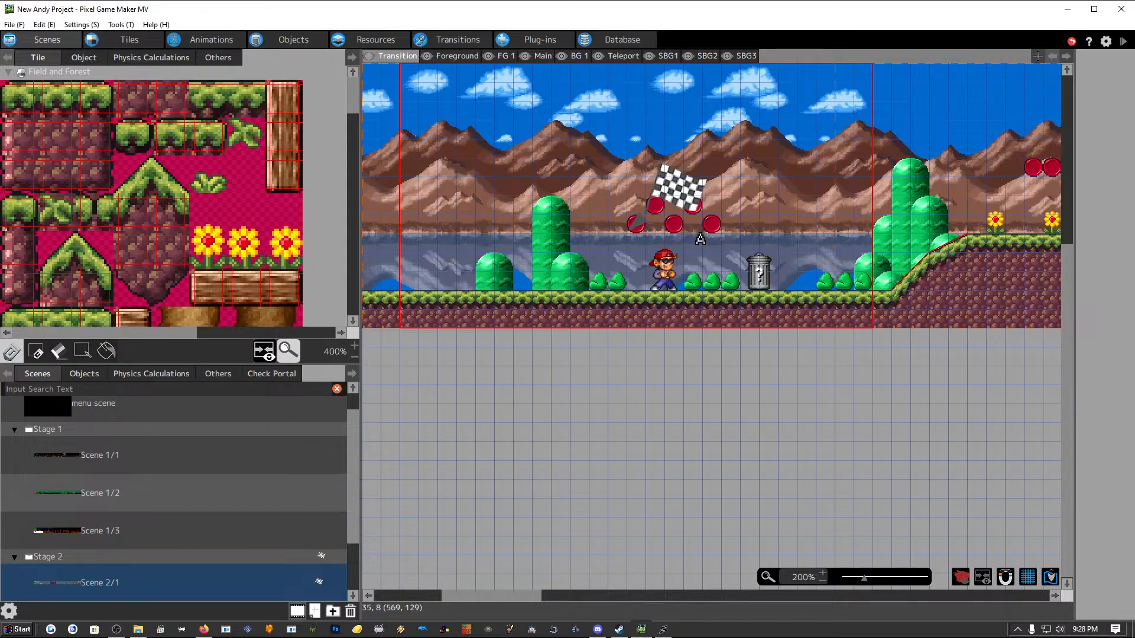
Switch to the Steam library and launch RPG Maker MZ from the recent games.
click(1017, 629)
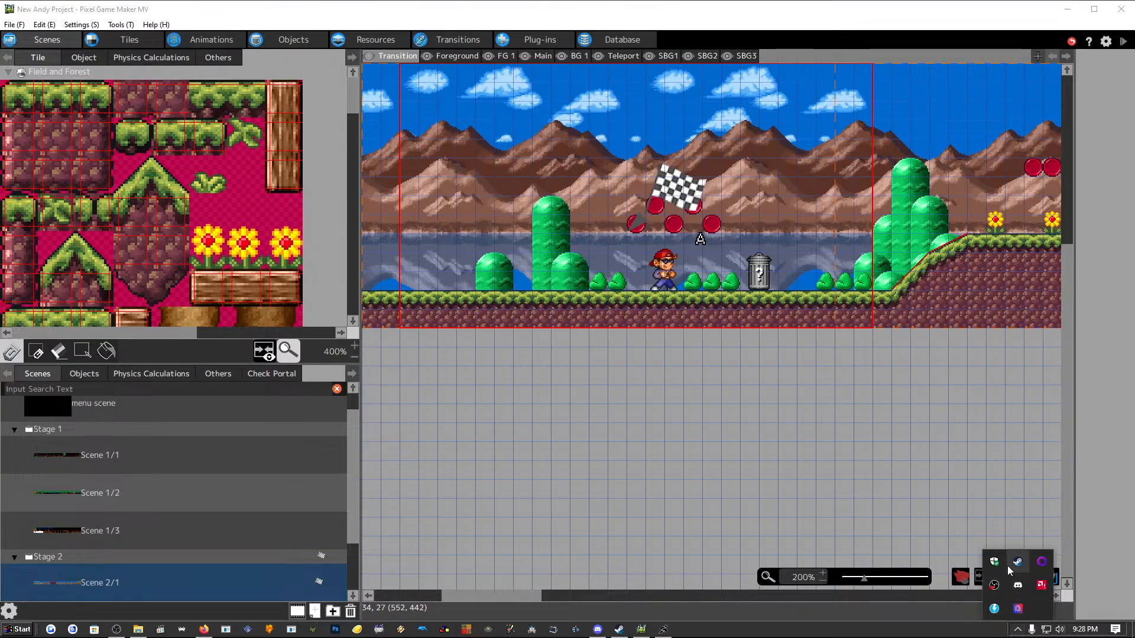
right_click(1017, 565)
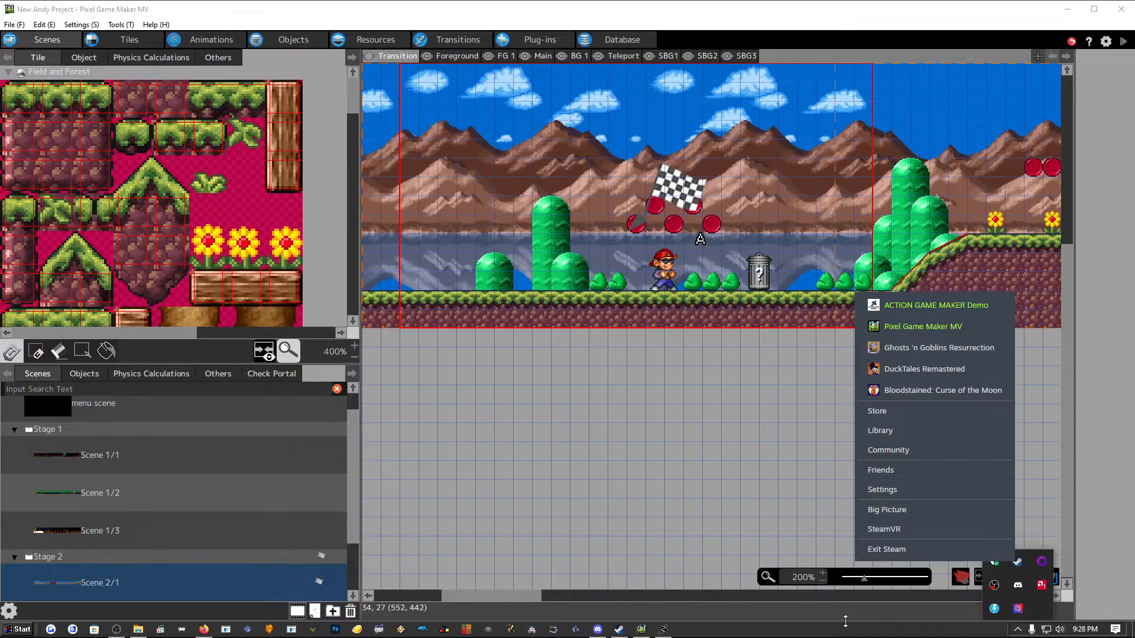
click(619, 630)
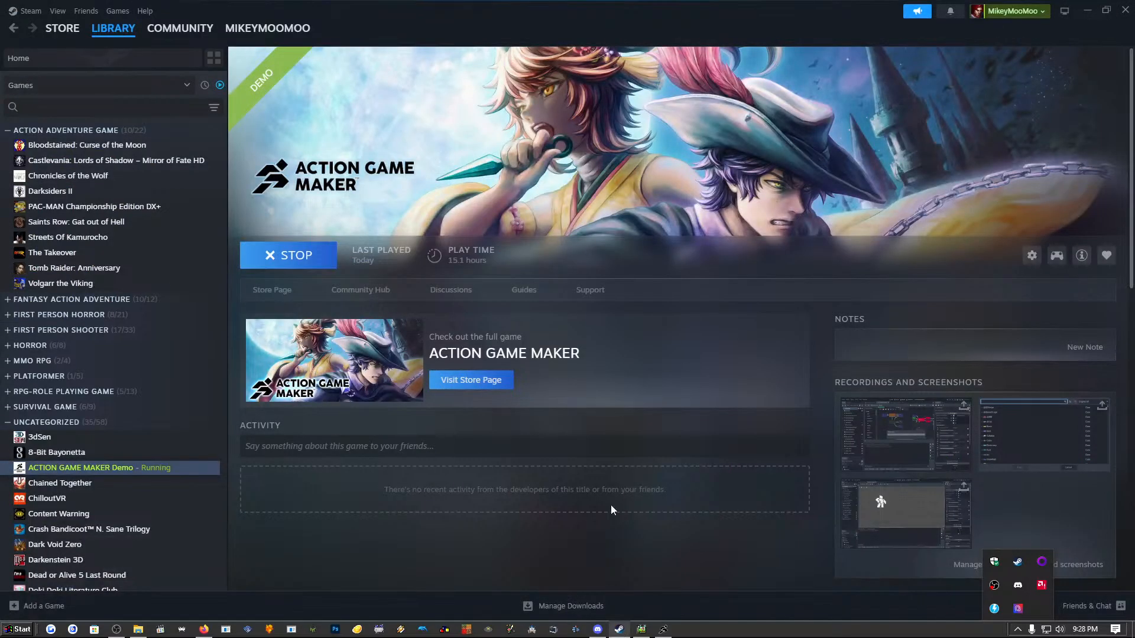
click(117, 28)
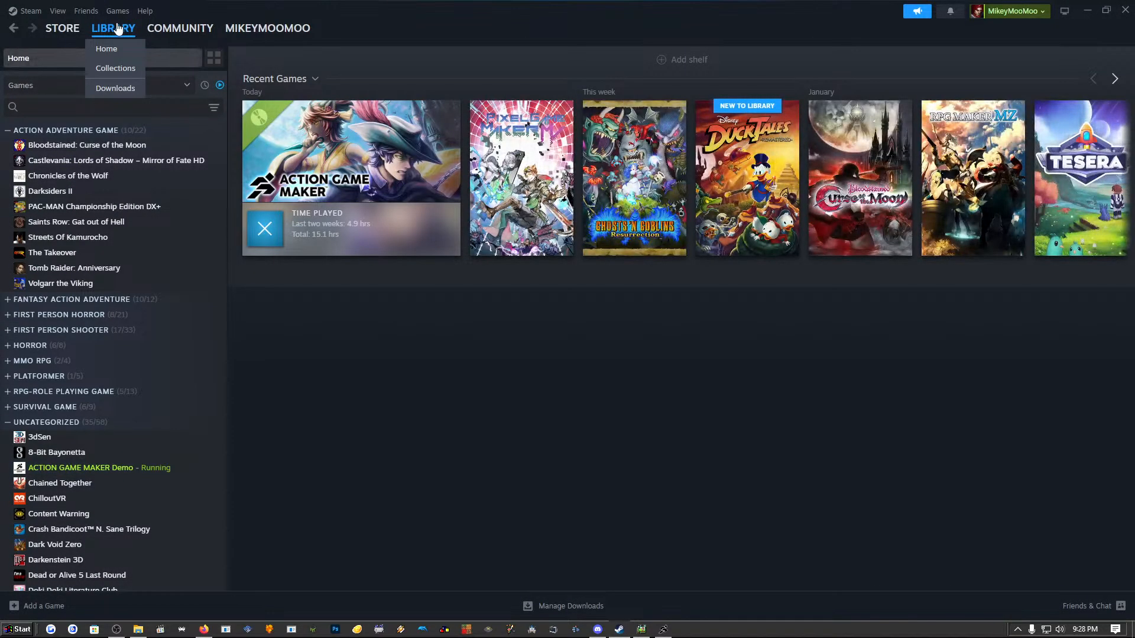
double_click(1000, 143)
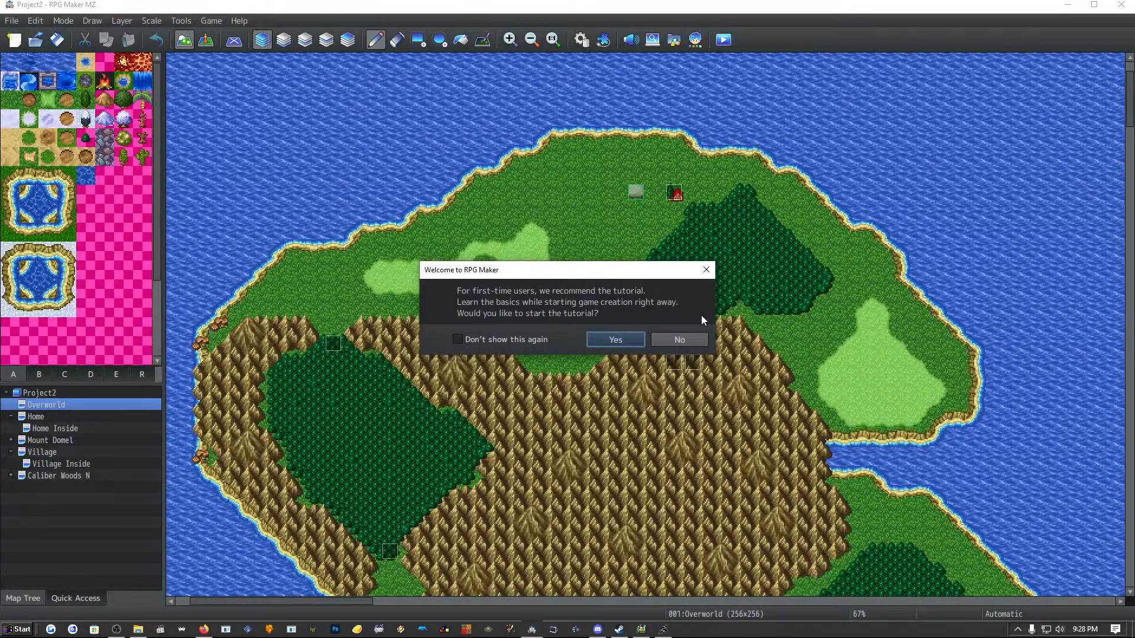
Dismiss the tutorial offer and look over the Overworld map of Project2.
click(706, 272)
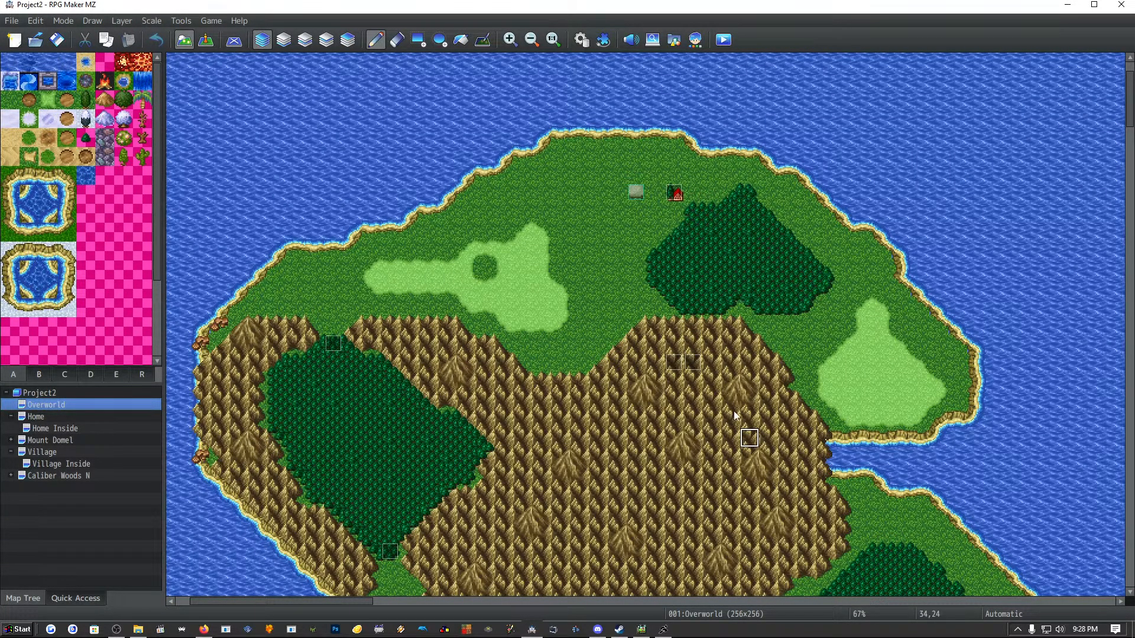
scroll(619, 303, down, 2)
scroll(621, 303, down, 1)
scroll(638, 320, down, 6)
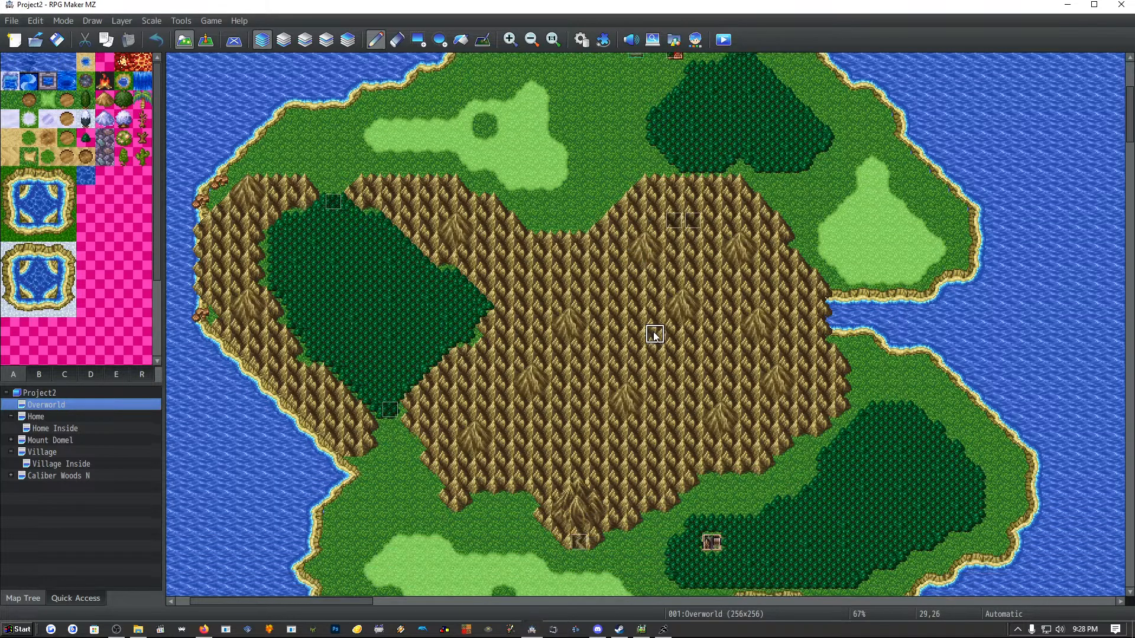
scroll(673, 361, down, 3)
scroll(673, 358, up, 3)
Start a play test of Project2, try moving the character in the house and bring up the in-game menu.
click(723, 40)
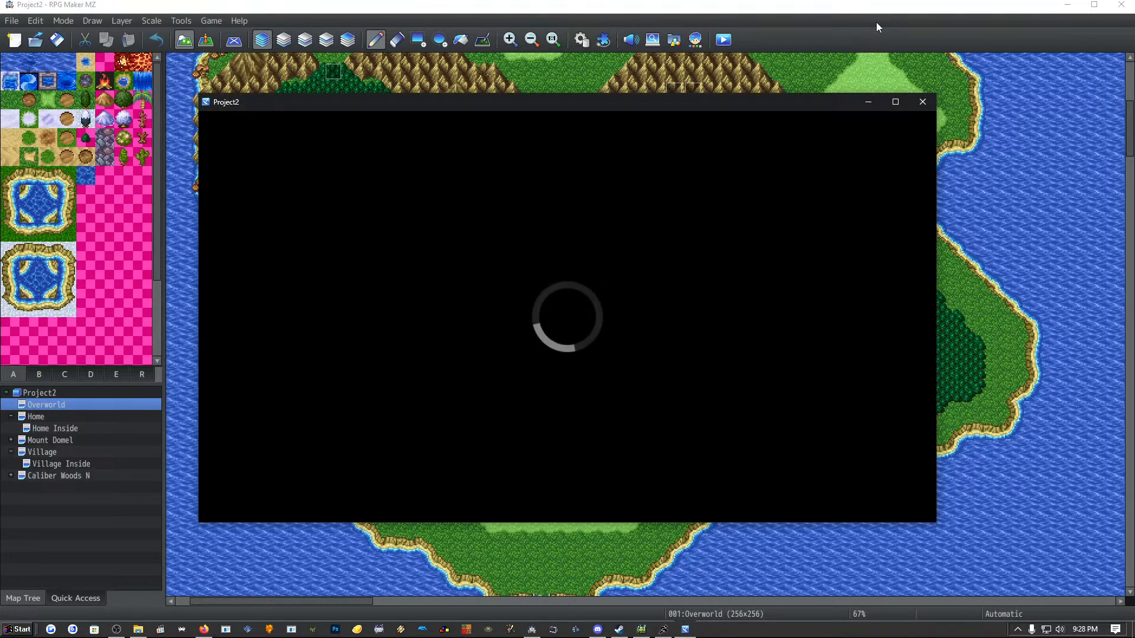
key(Return)
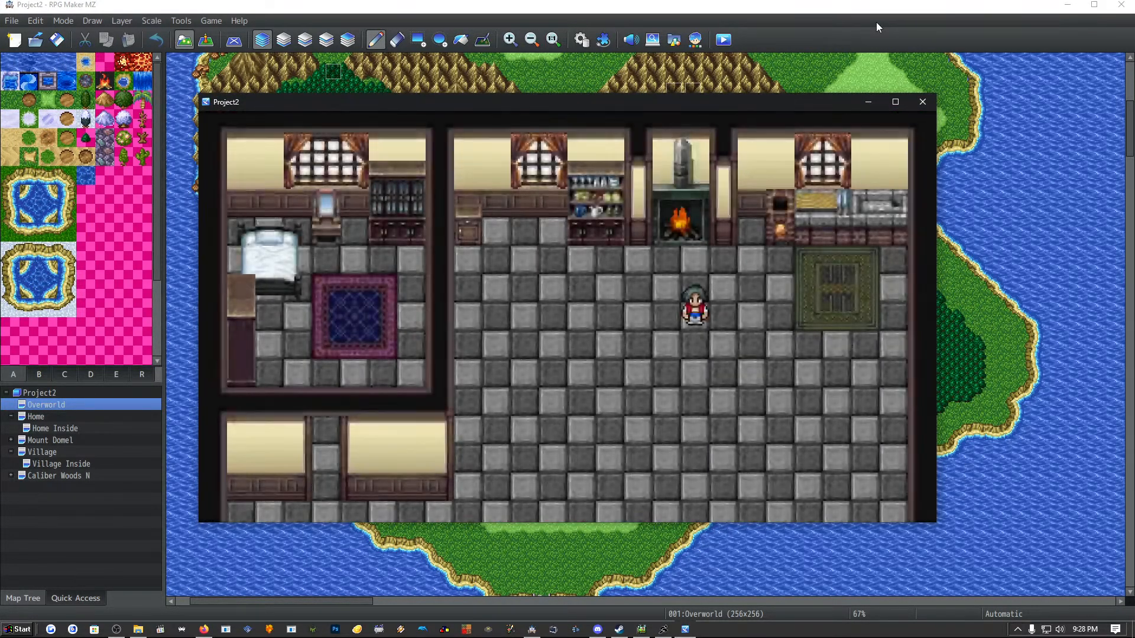
key(Left)
key(Right)
key(Escape)
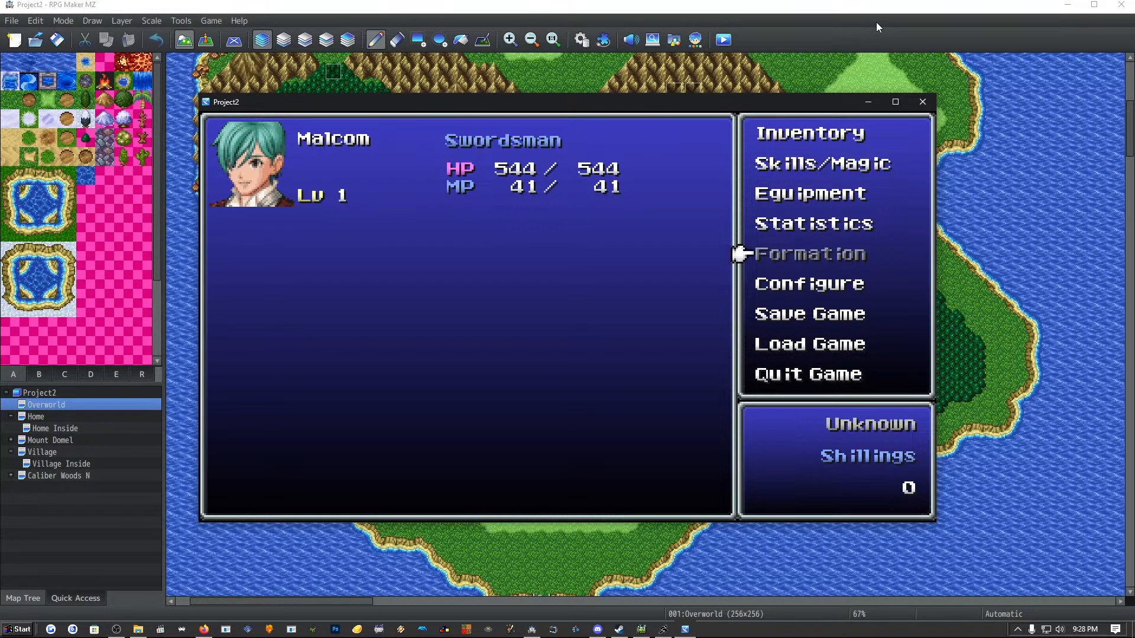
Leave the in-game menu and walk the character out of the house onto the overworld.
key(Escape)
key(Left)
key(Down)
key(Down)
key(Left)
key(Down)
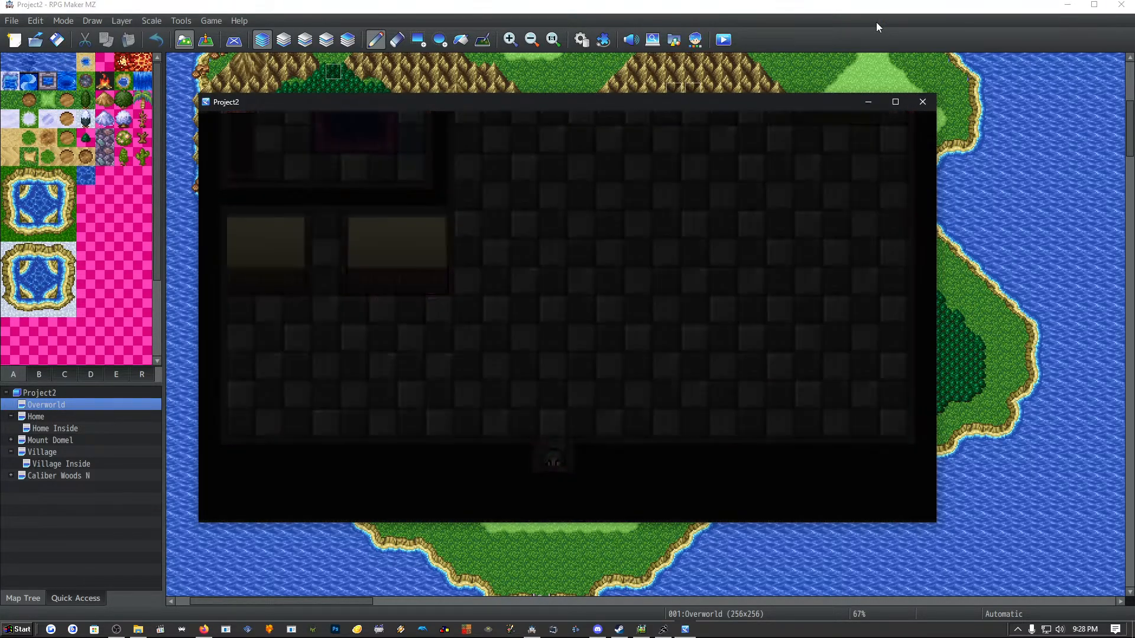
key(Down)
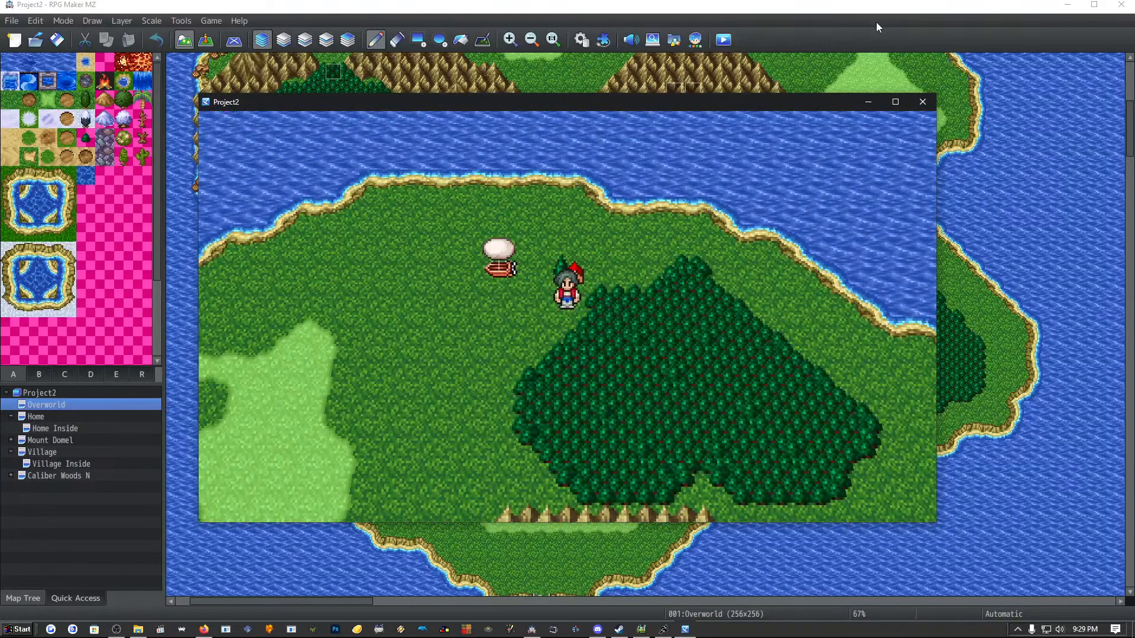
Walk around the house and airship on the overworld until a random battle starts.
key(Left)
key(Down)
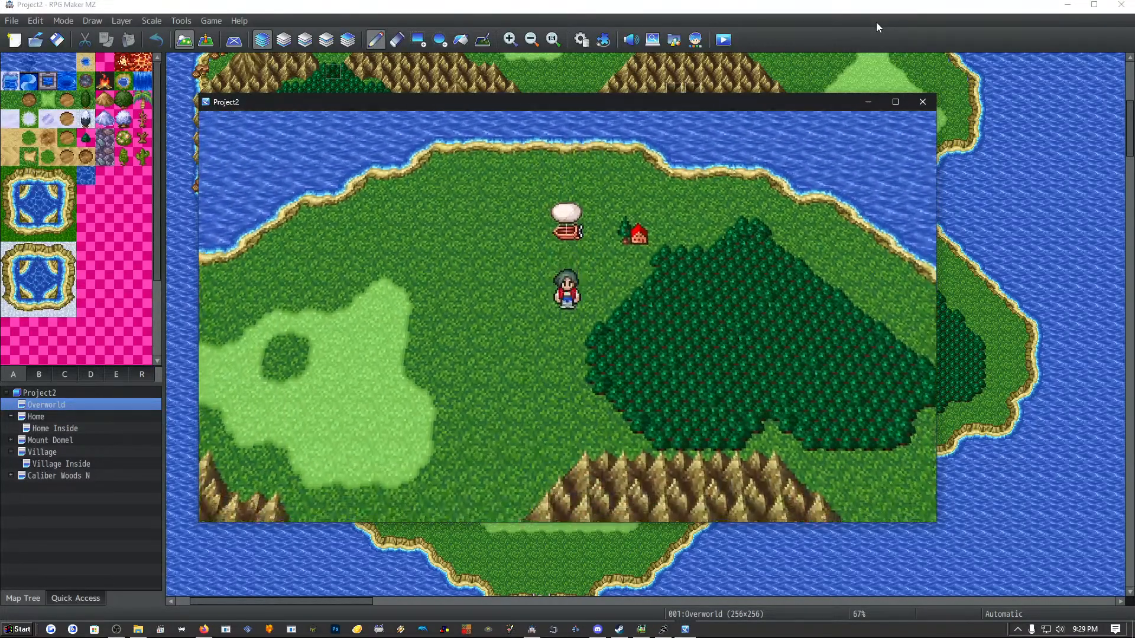
key(Up)
key(Right)
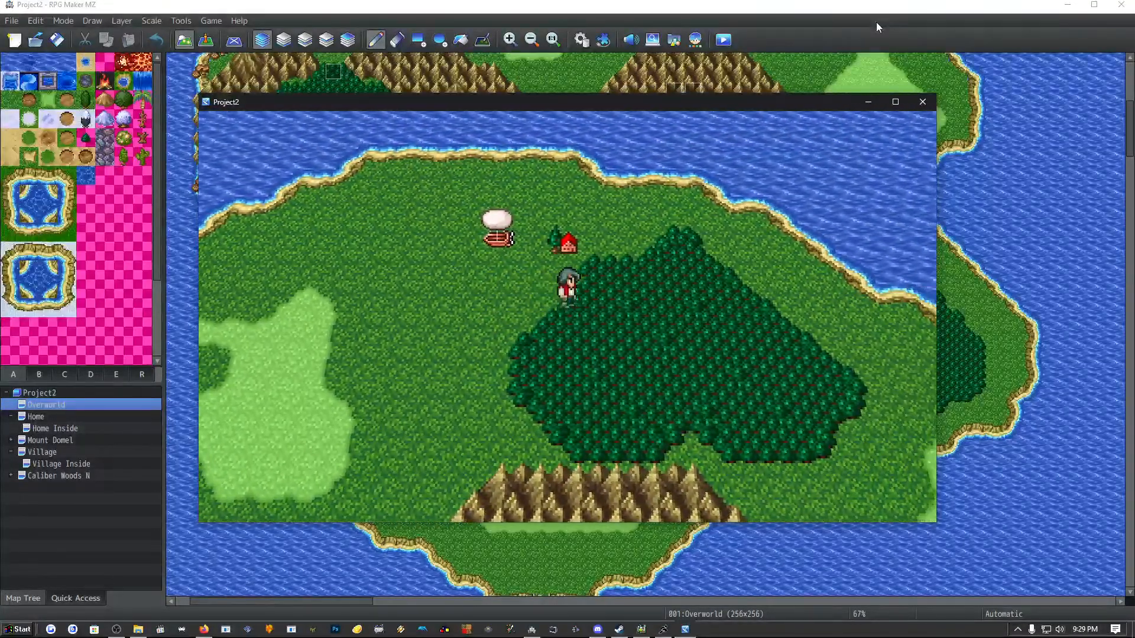
key(Left)
key(Up)
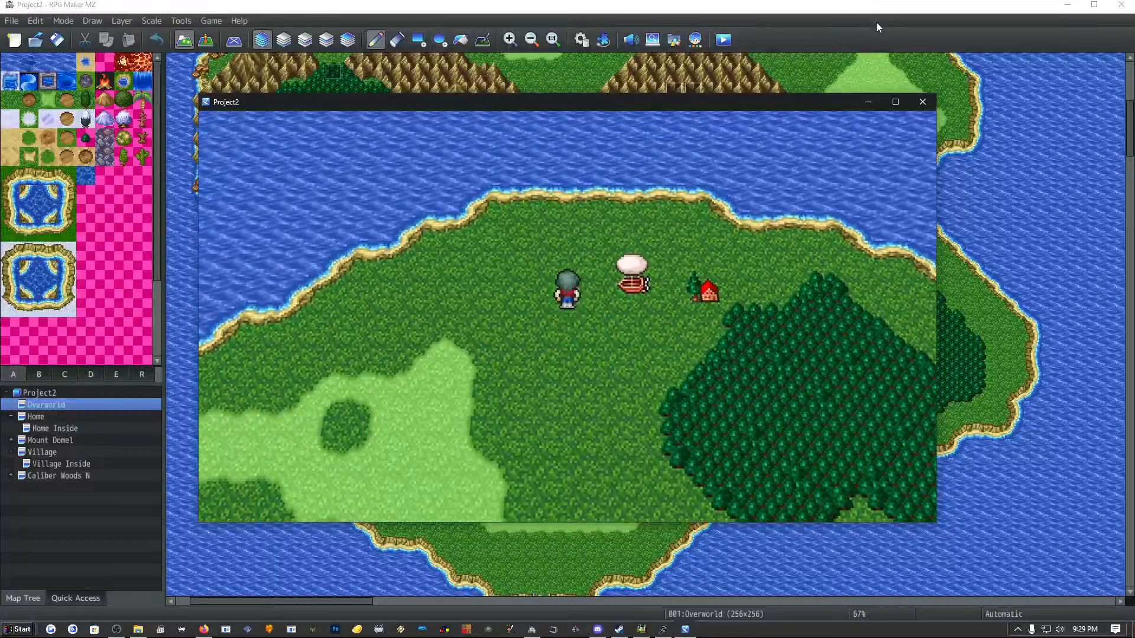
key(Down)
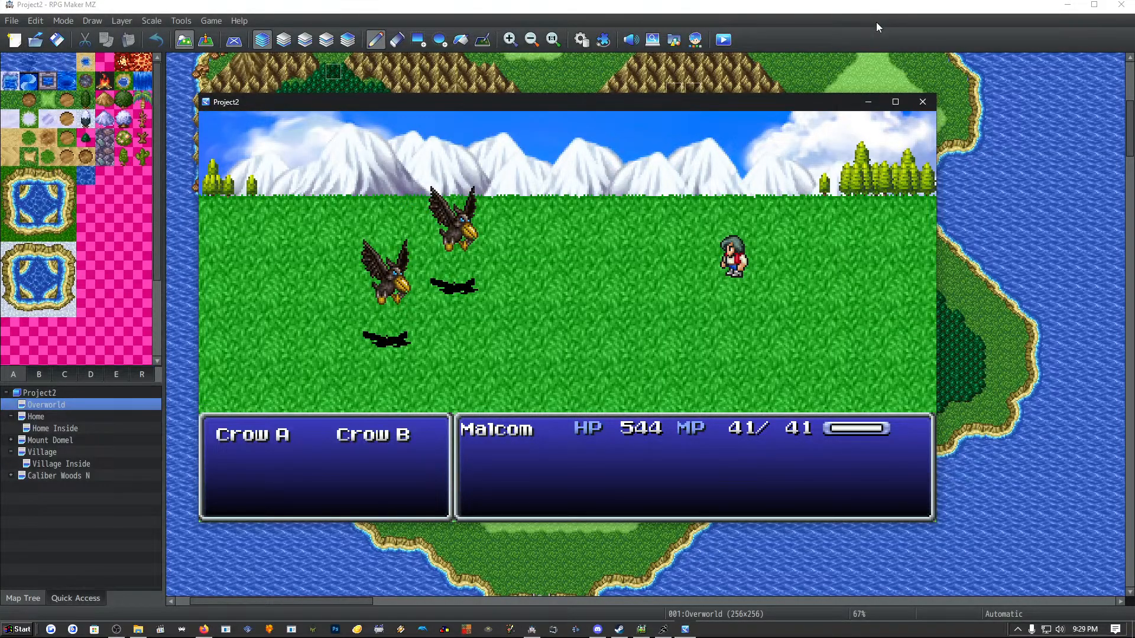
Attack Crow A in the battle until it is defeated.
key(Return)
key(Return)
key(Return)
key(Return)
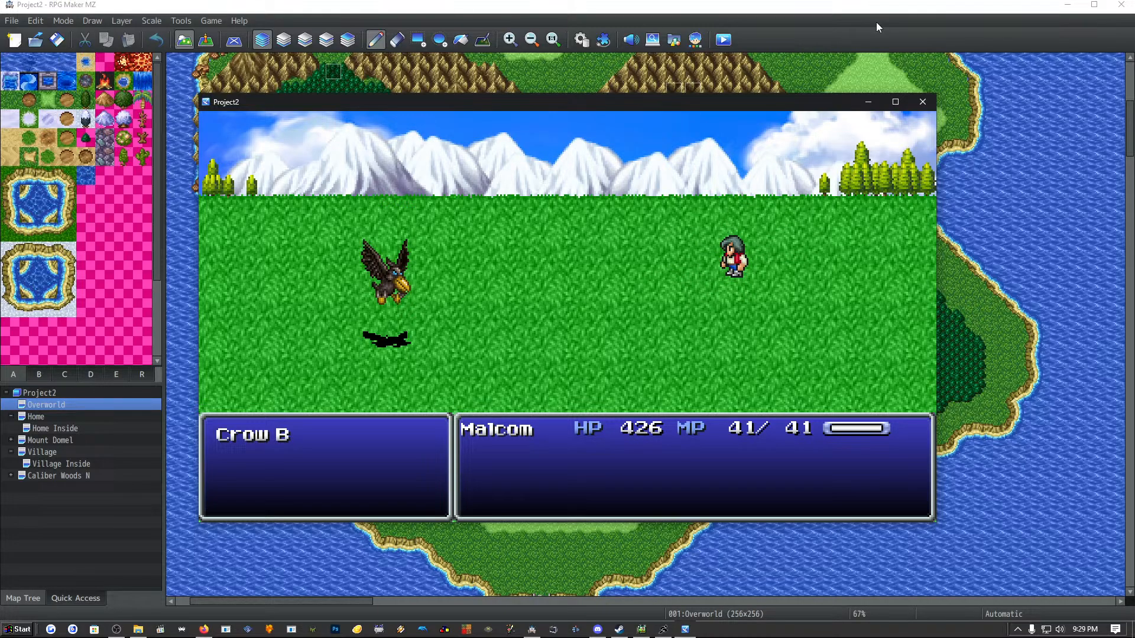
Attack Crow B until the battle is won and dismiss the victory and reward messages.
key(Return)
key(Return)
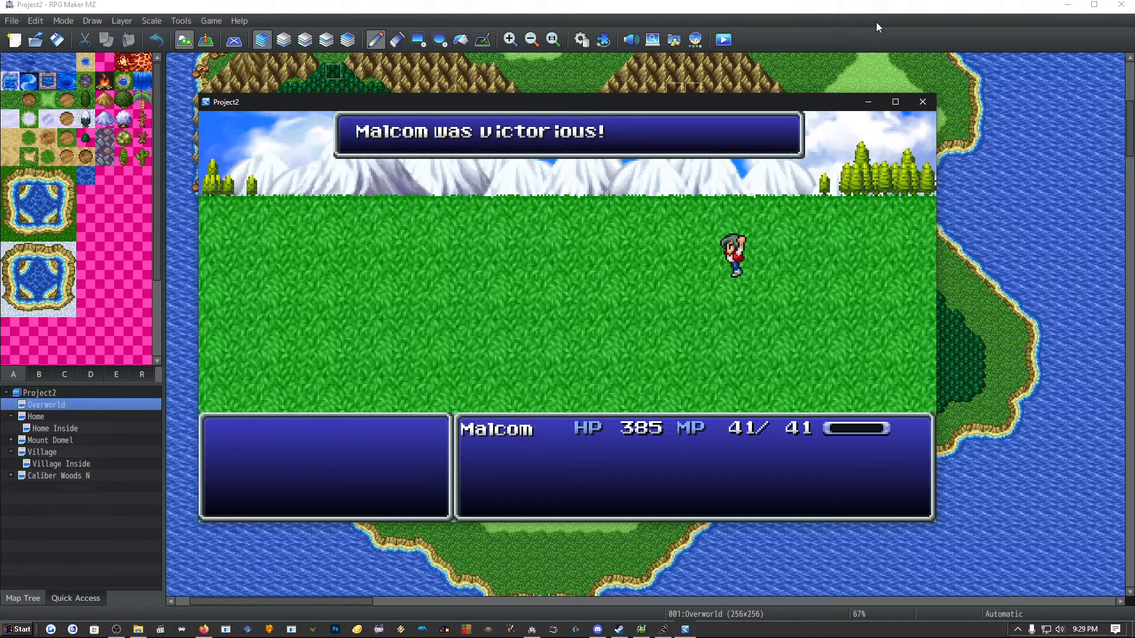
key(Return)
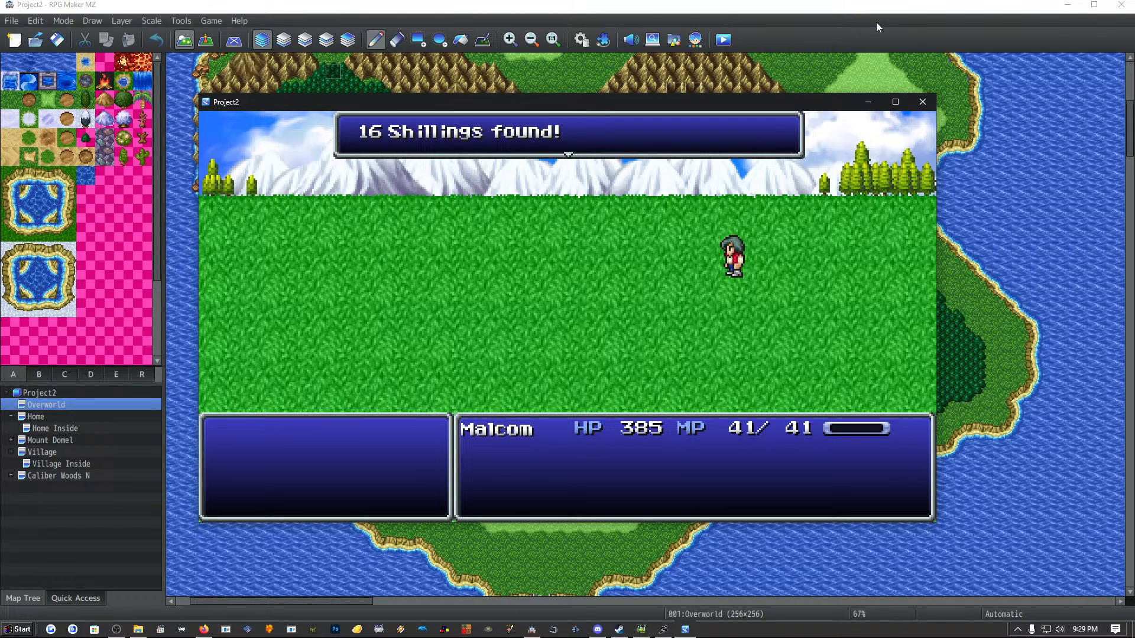
key(Return)
Walk the character across the overworld to the airship beside the house and board it.
key(Right)
key(Right)
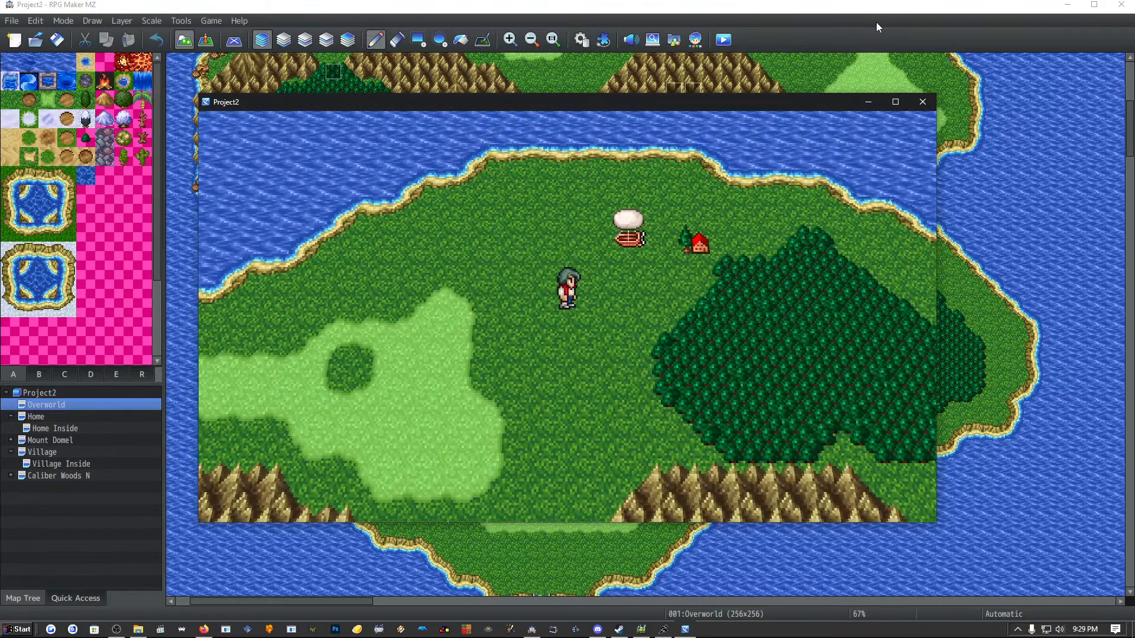
key(Up)
key(Up)
key(Return)
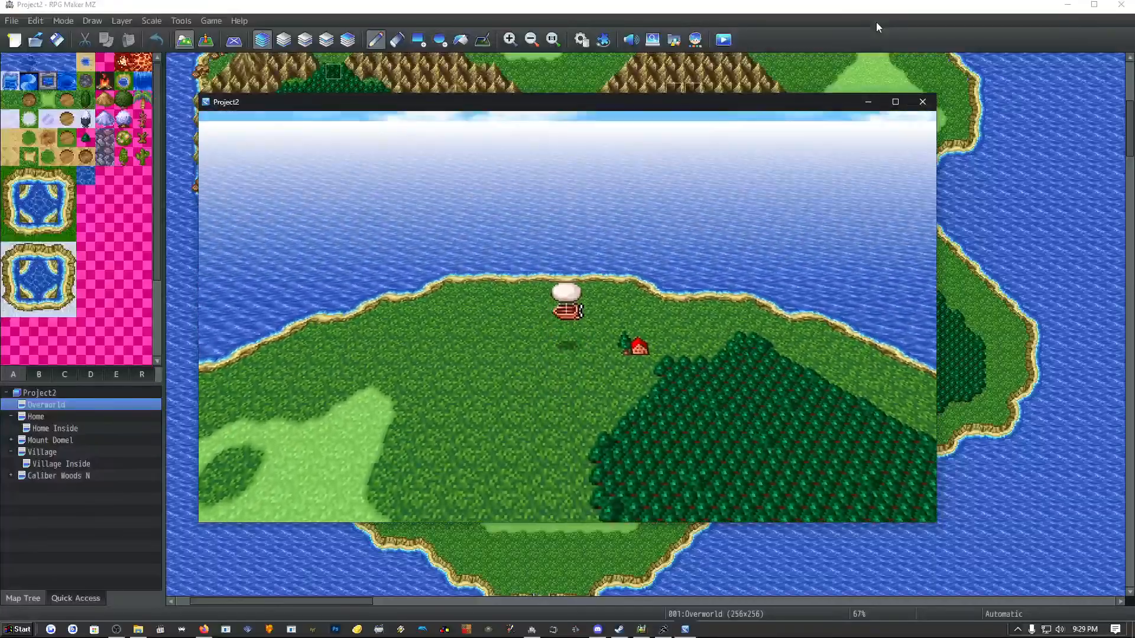
Fly the airship over the forest and mountains and land it at the mountain's southern foot, west of the village.
key(Right)
key(Down)
key(Down)
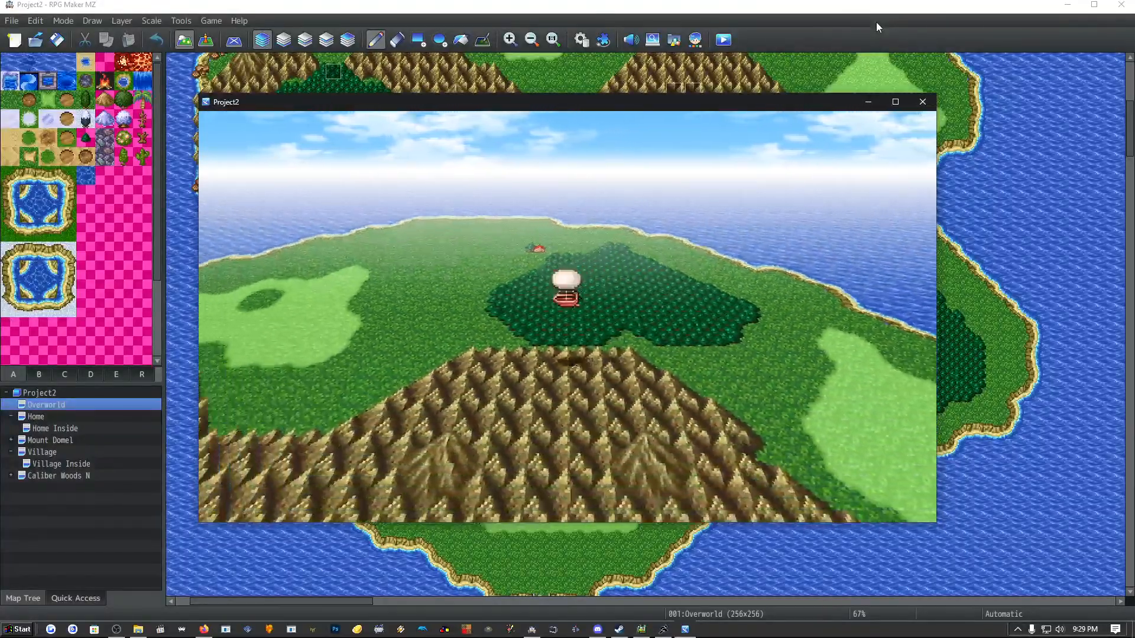
key(Right)
key(Down)
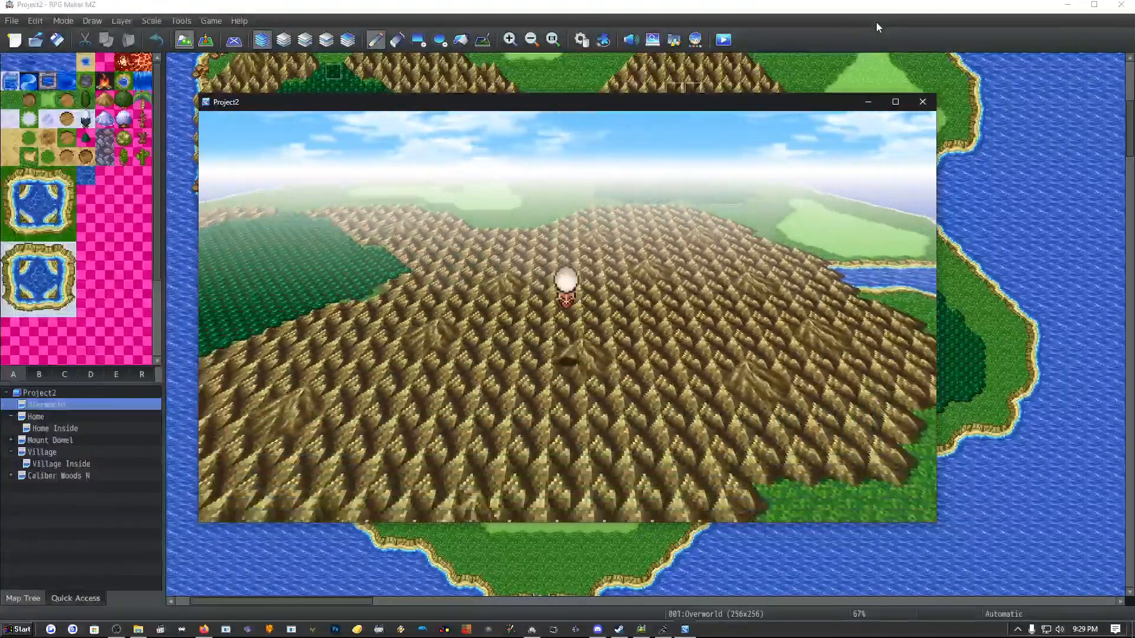
key(Right)
key(Left)
key(Up)
key(Right)
key(Return)
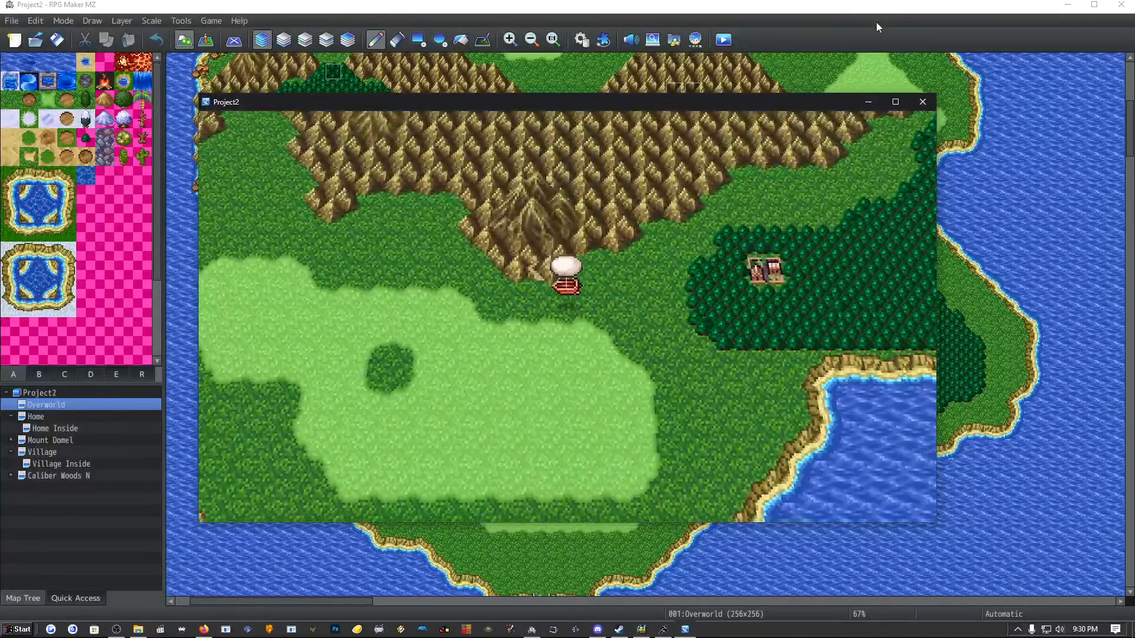
Enter the mountain area on foot and climb the ladder and cliff path through the cave opening.
key(Left)
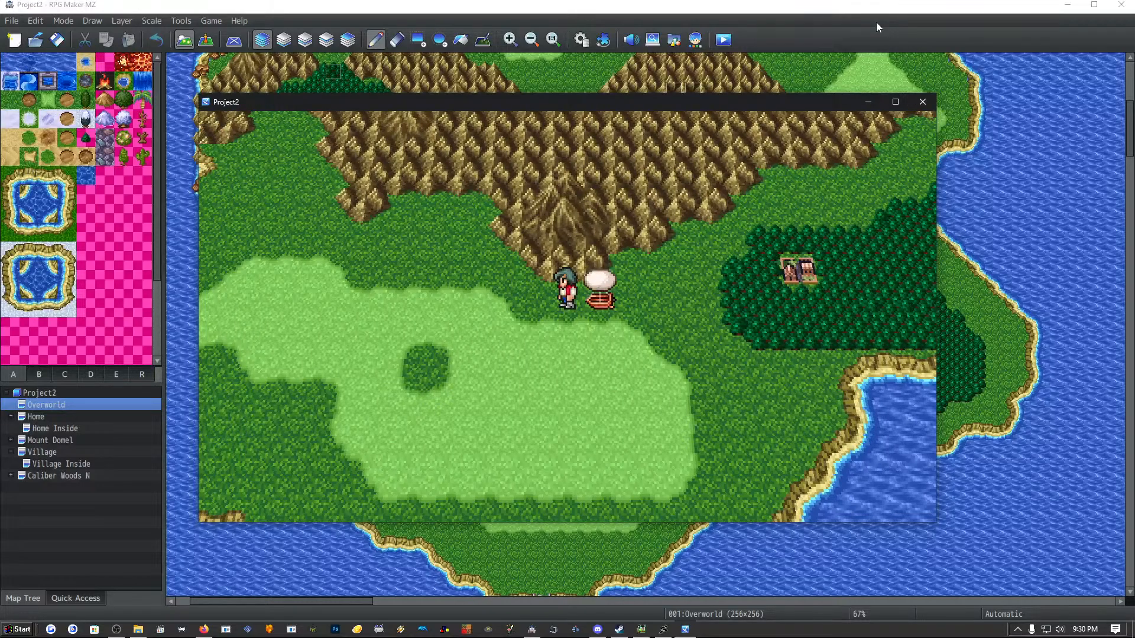
key(Up)
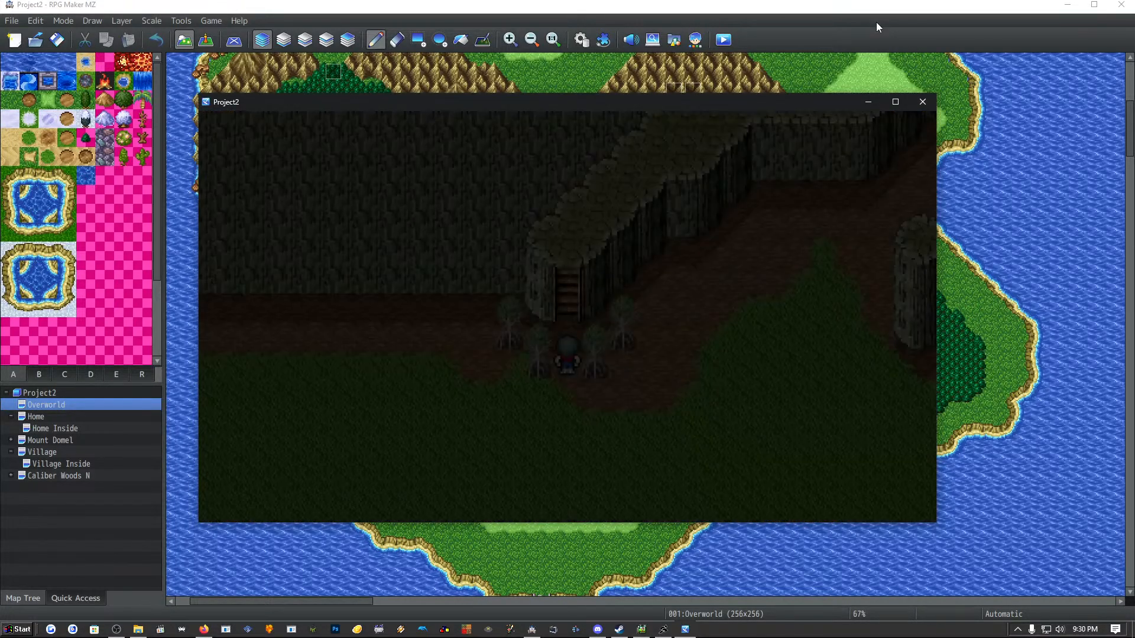
key(Up)
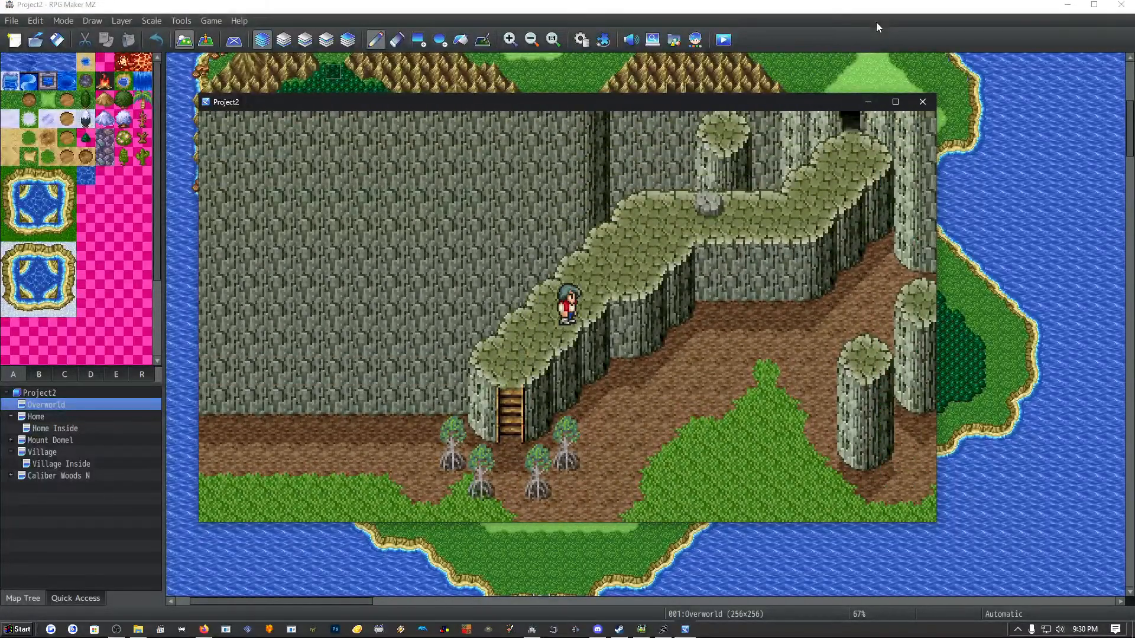
key(Right)
key(Up)
key(Right)
key(Up)
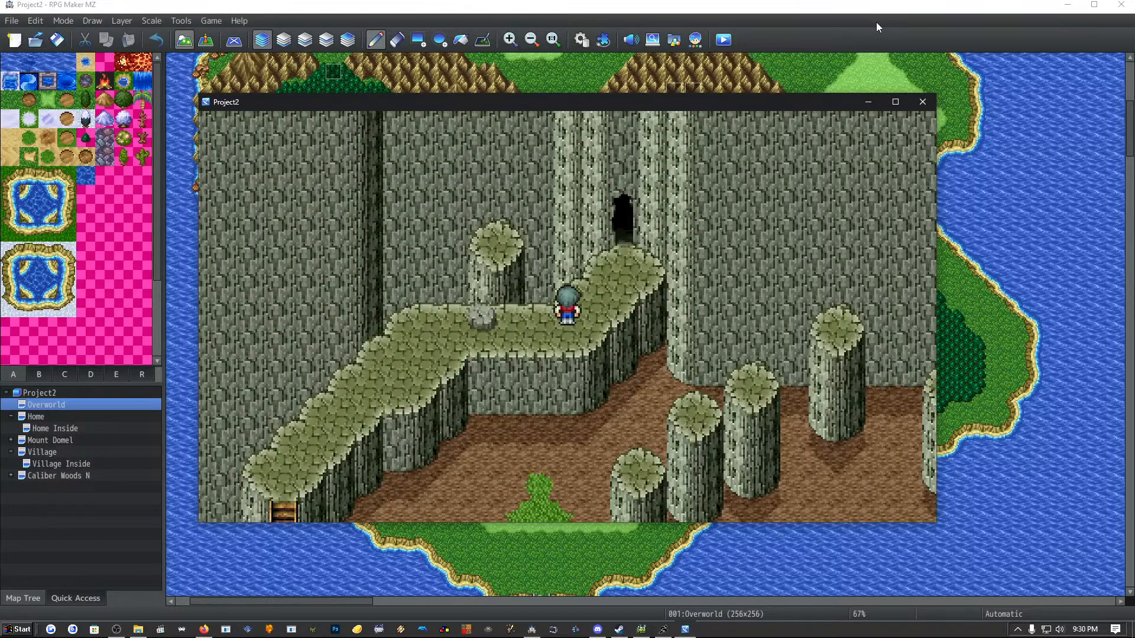
key(Up)
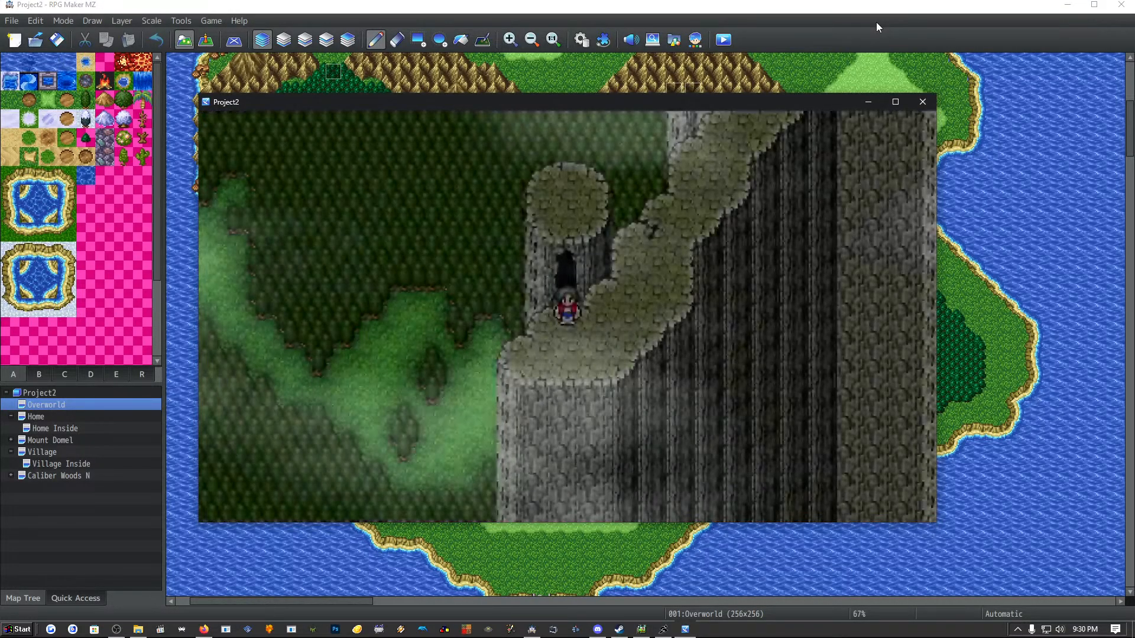
Follow the foggy cliff path upward to the ladder below the treasure chest plateau.
key(Right)
key(Up)
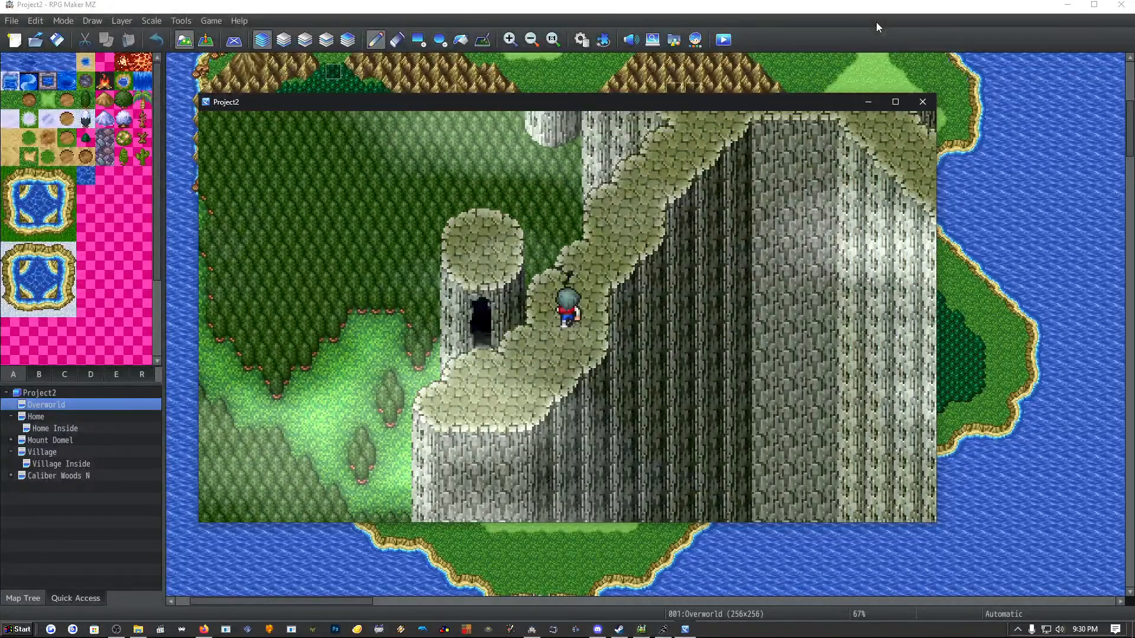
key(Right)
key(Up)
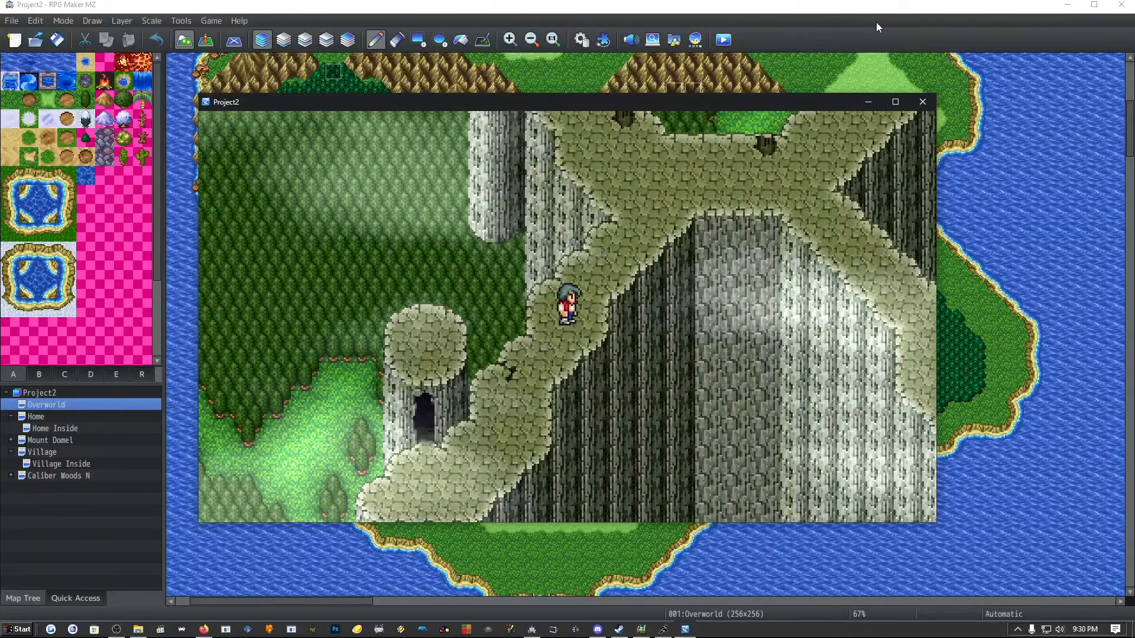
key(Up)
key(Right)
key(Up)
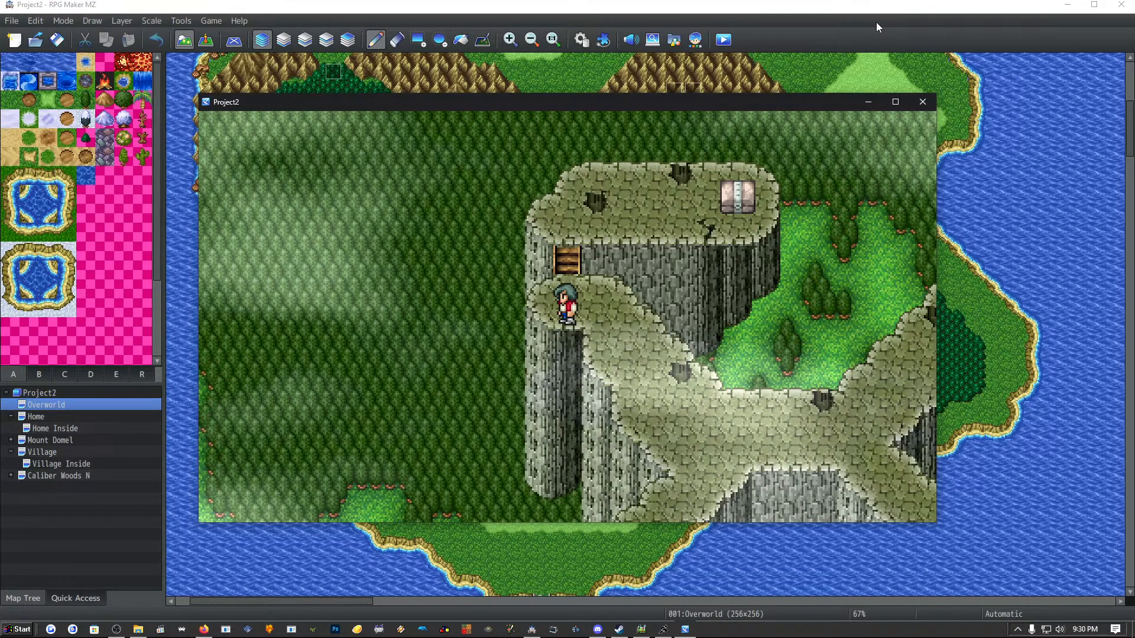
key(Up)
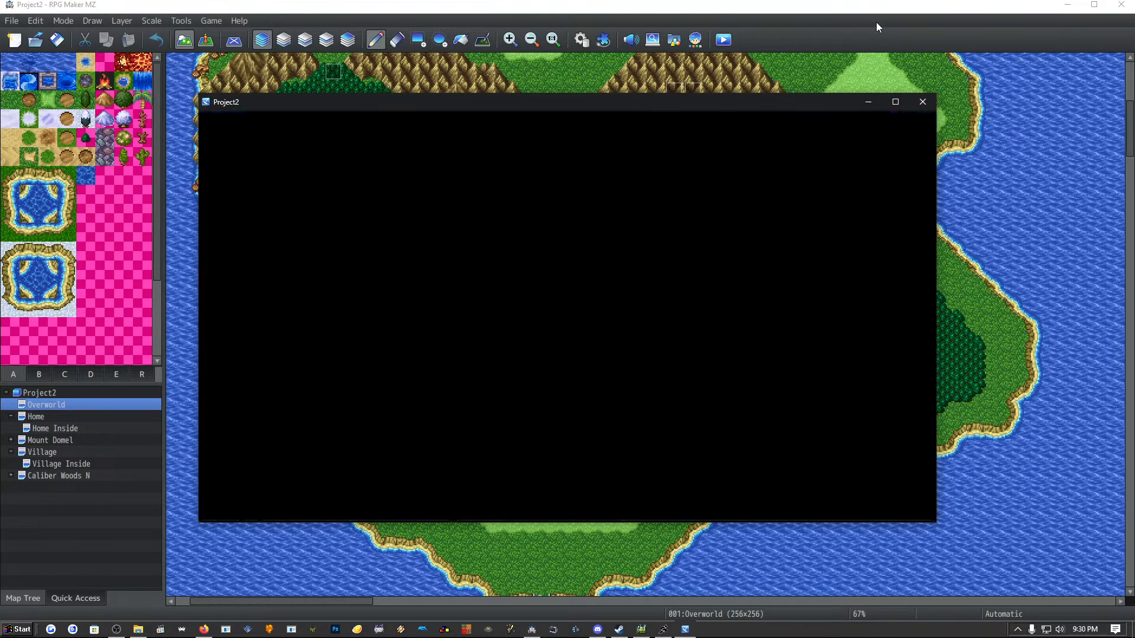
Walk back down the cliff path and leave the mountain area for the overworld.
key(Down)
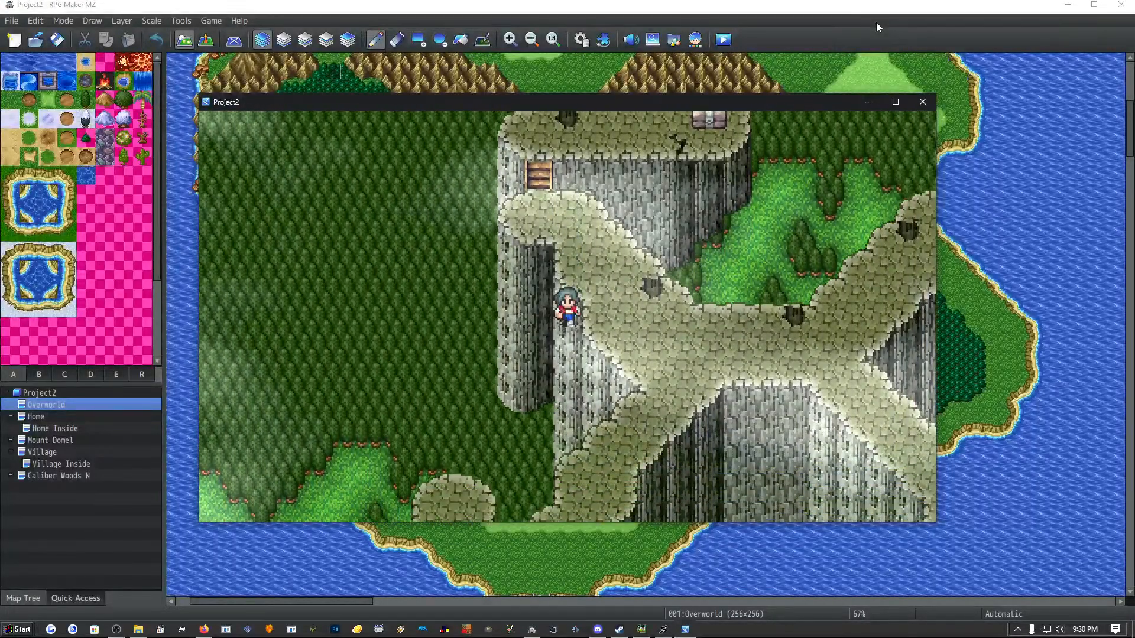
key(Down)
key(Left)
key(Up)
key(Down)
key(Left)
key(Left)
key(Down)
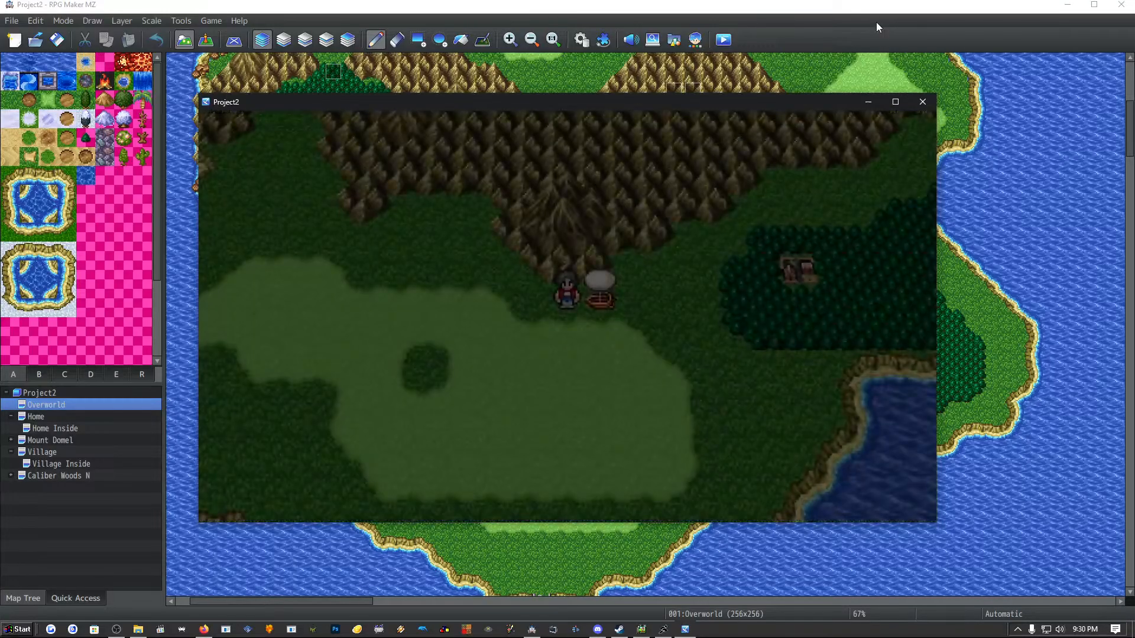
Board the airship again and fly it around the mountains and over the forest village.
key(Right)
key(Return)
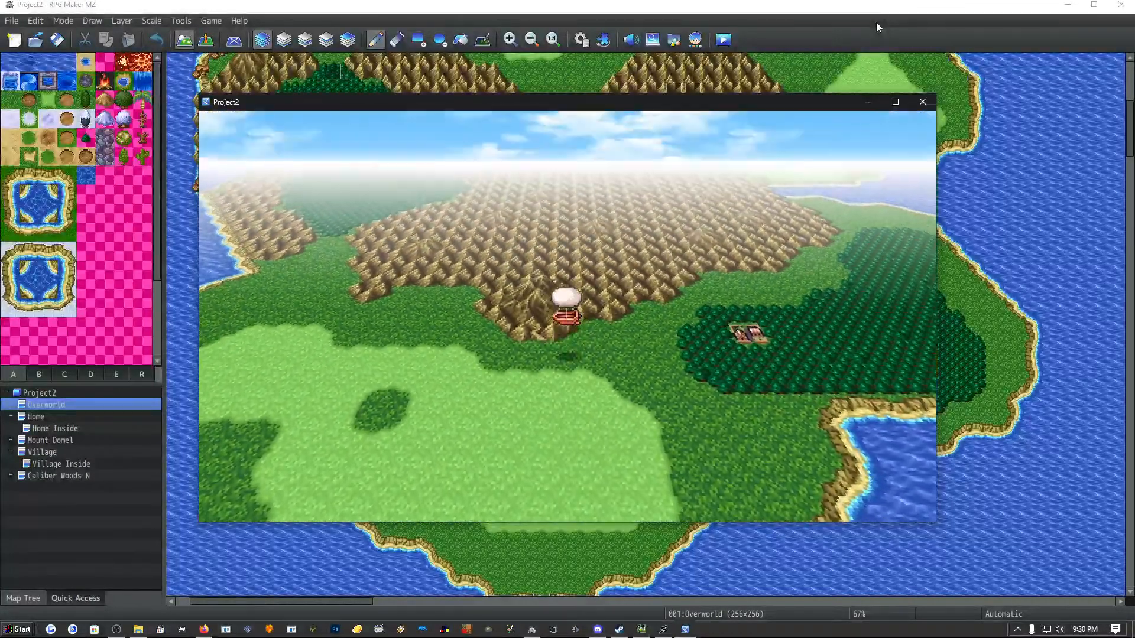
key(Right)
key(Up)
key(Left)
key(Down)
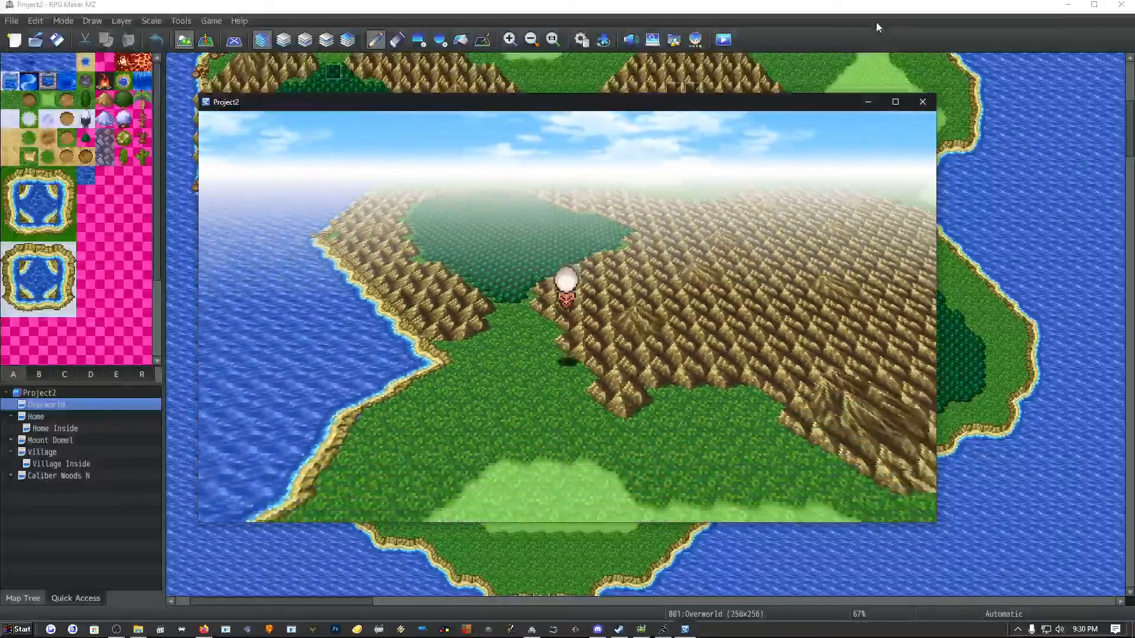
key(Right)
key(Up)
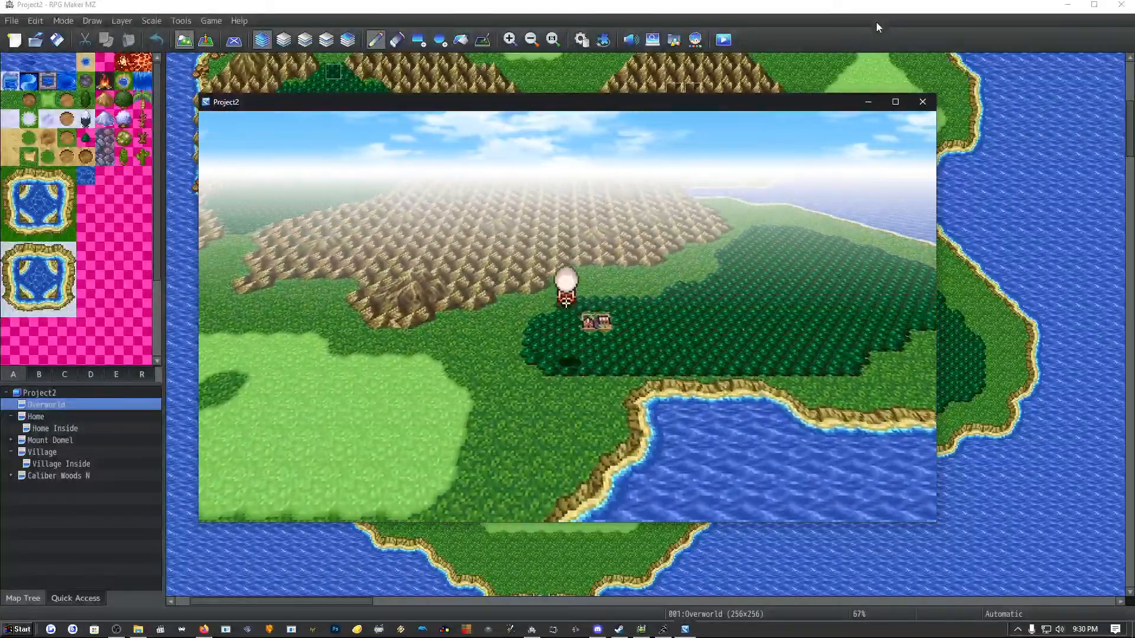
Fly the airship back to the northern shore and land it beside the red-roofed house.
key(Left)
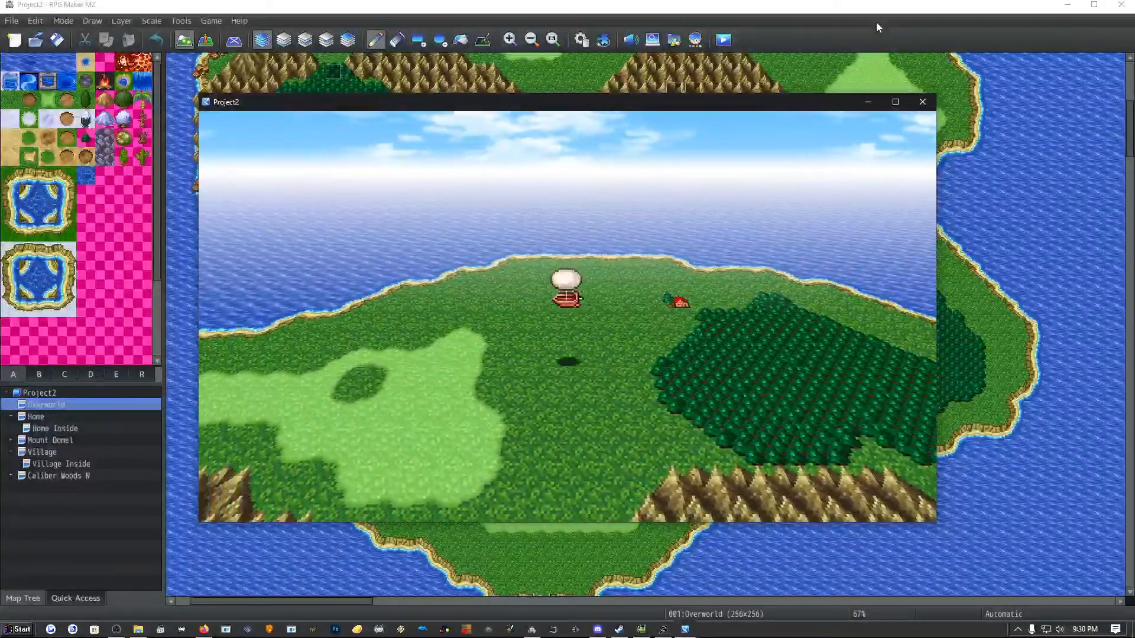
key(Up)
key(Right)
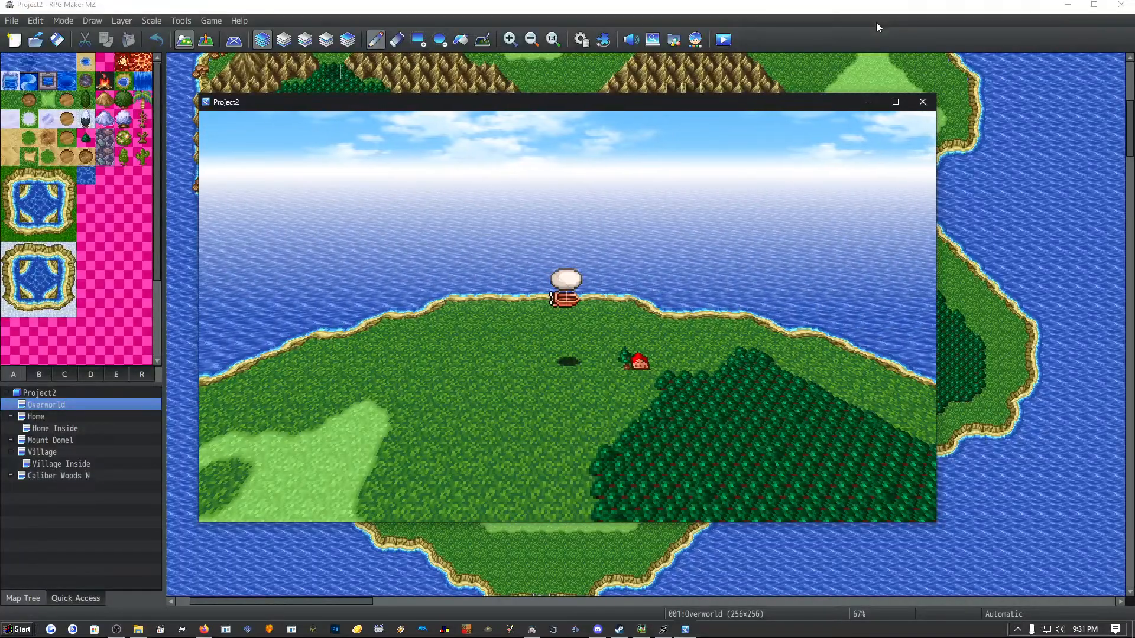
key(Down)
key(Return)
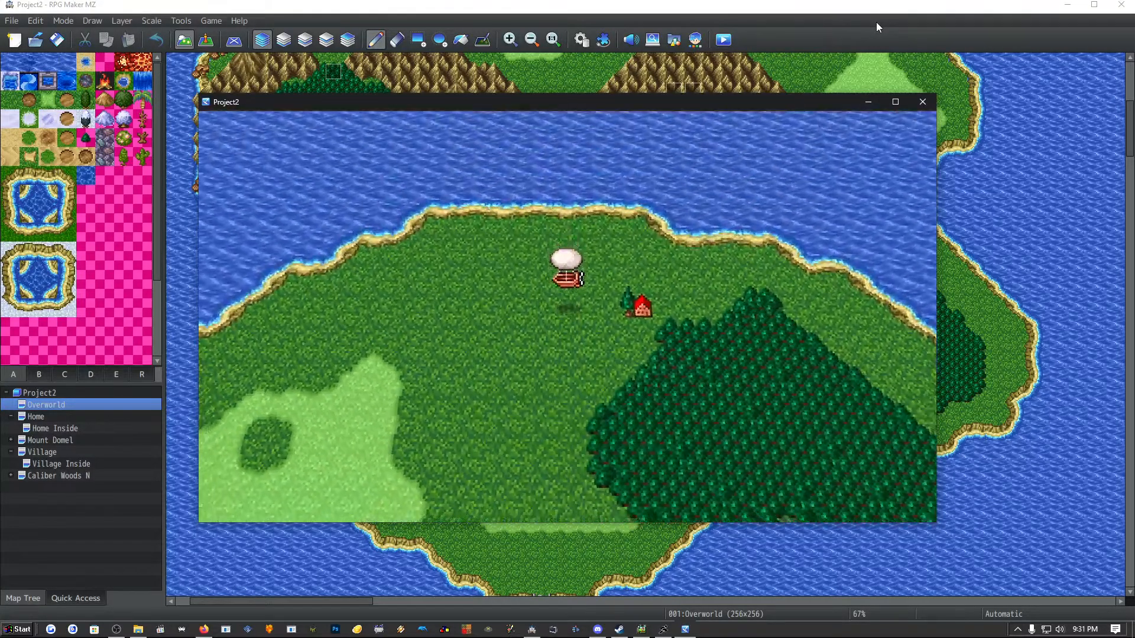
Walk back and forth beside the landed airship, reboard it and fly south to the mountains.
key(Left)
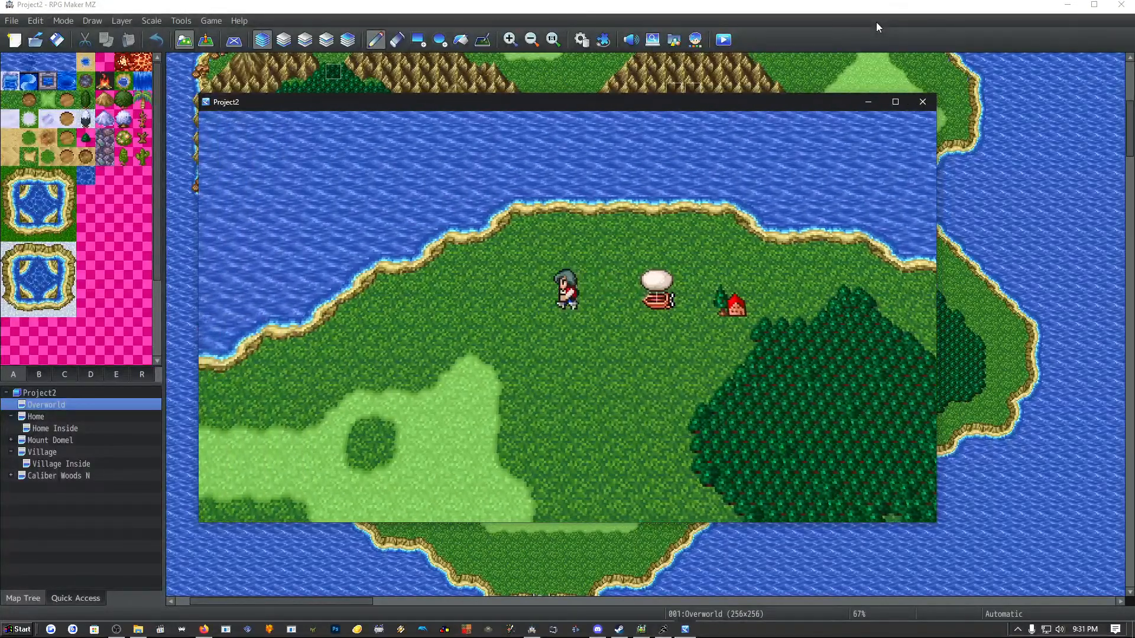
key(Right)
key(Left)
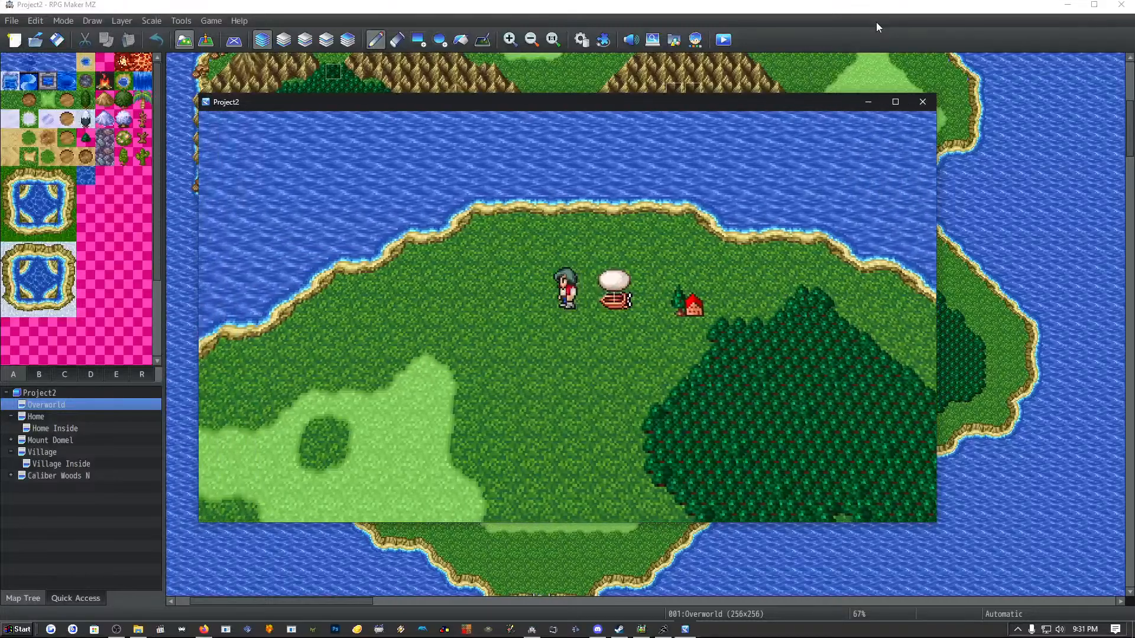
key(Right)
key(Return)
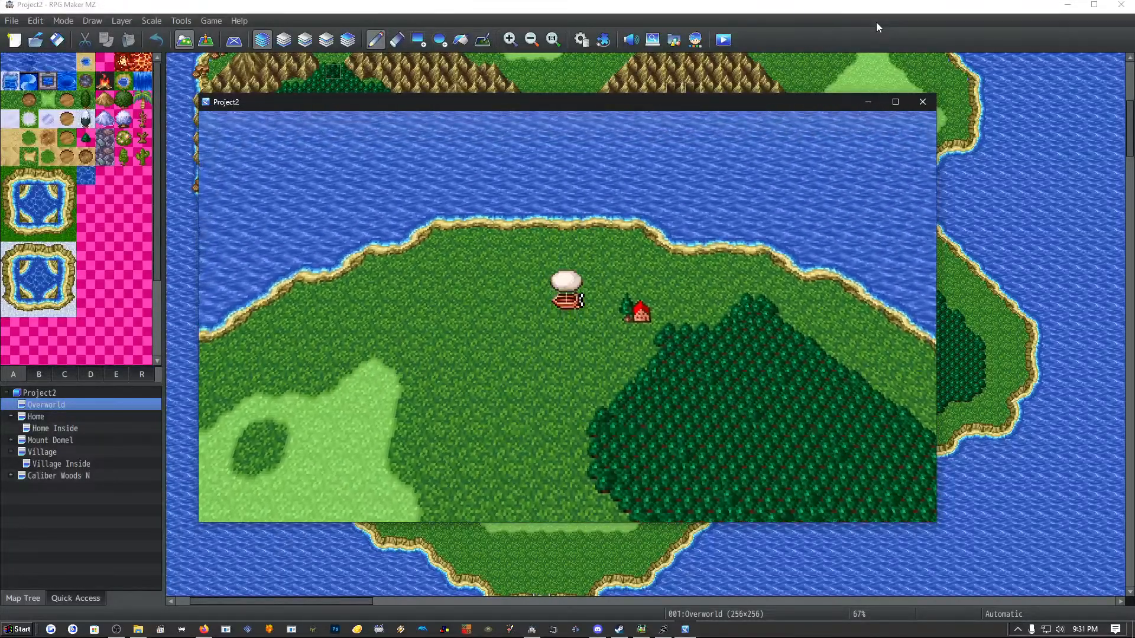
key(Down)
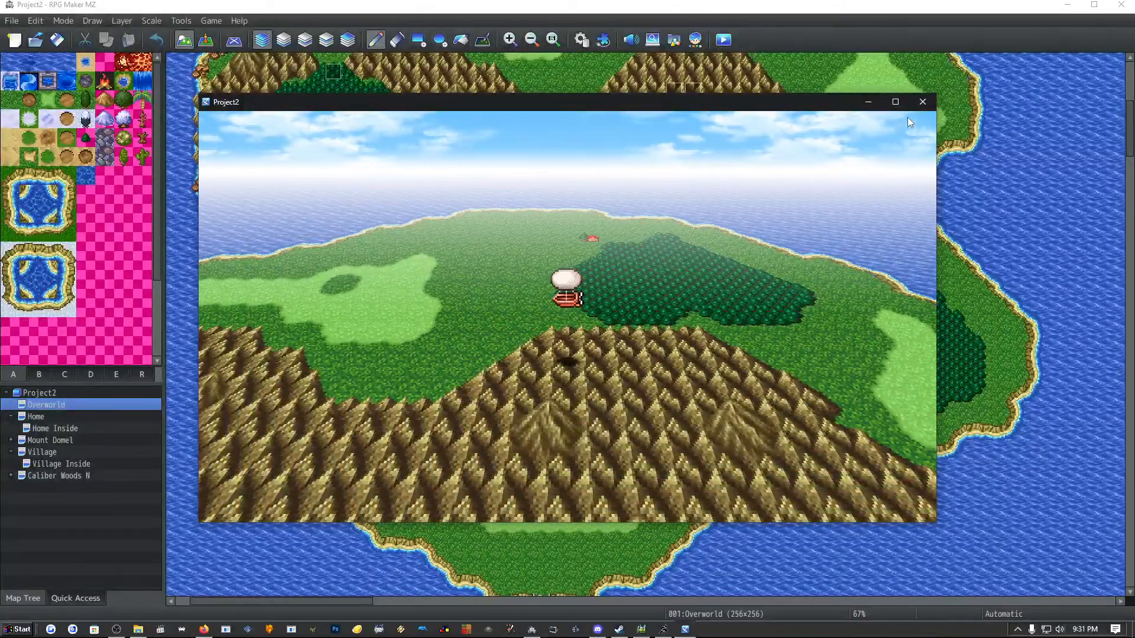
Close the play test and examine the project's plugin list, highlighting the UltraMode7 plugin.
click(922, 102)
click(601, 40)
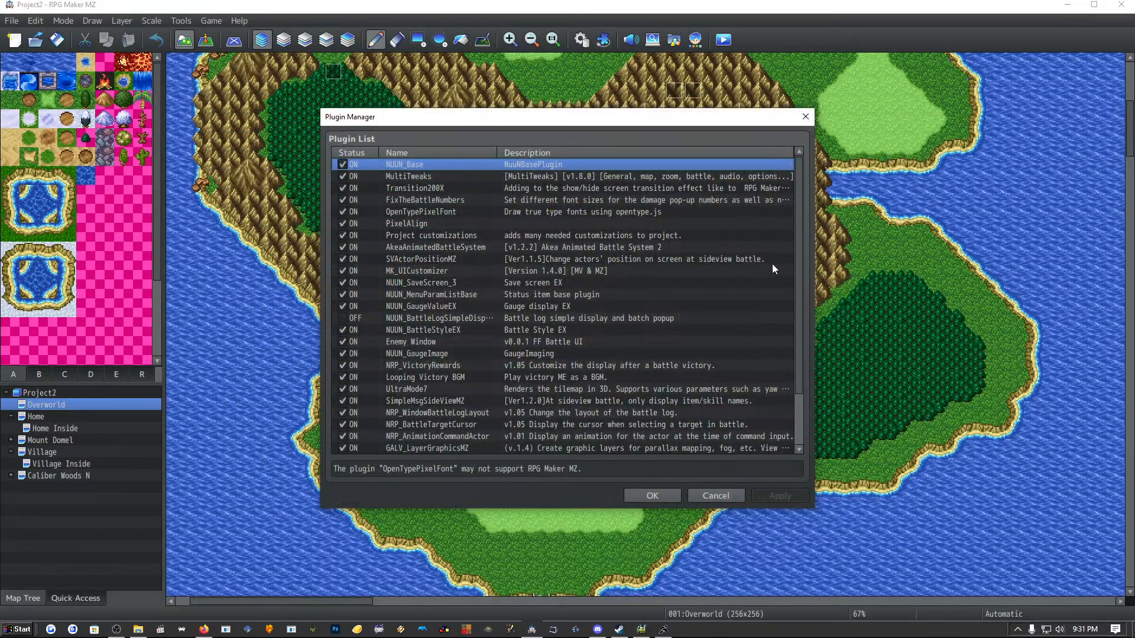
drag(797, 247, 802, 361)
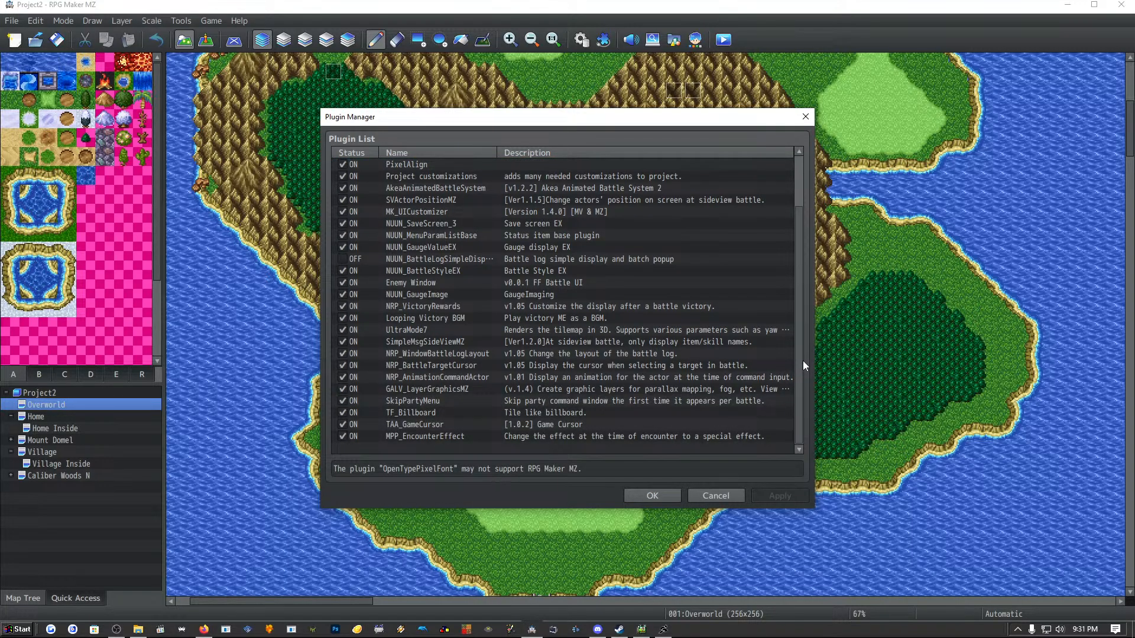
click(409, 335)
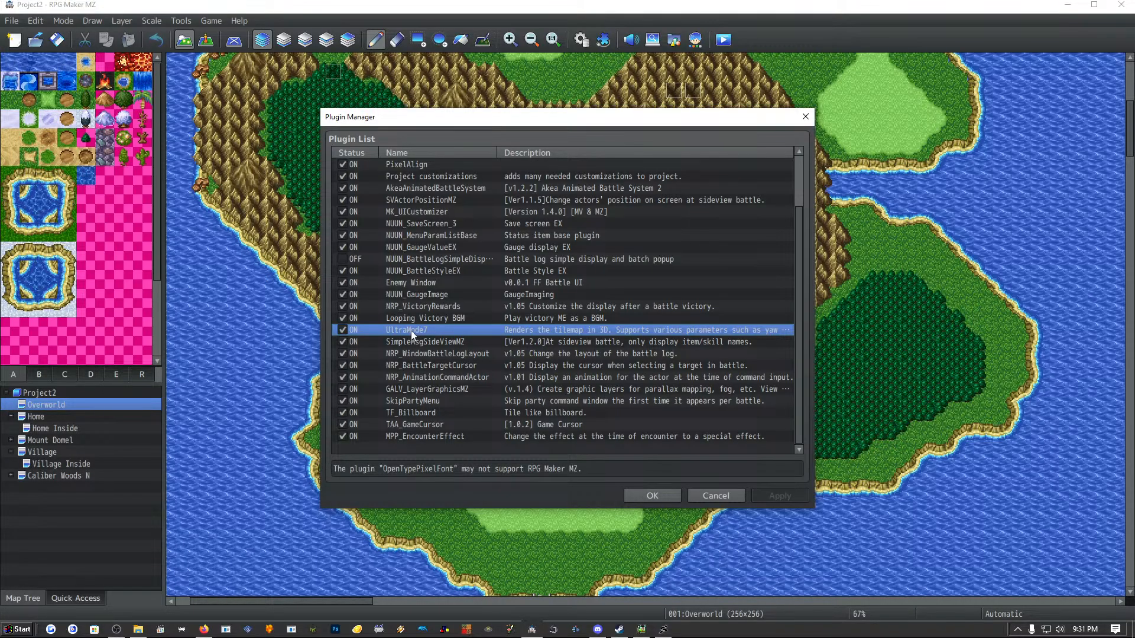
scroll(585, 326, up, 2)
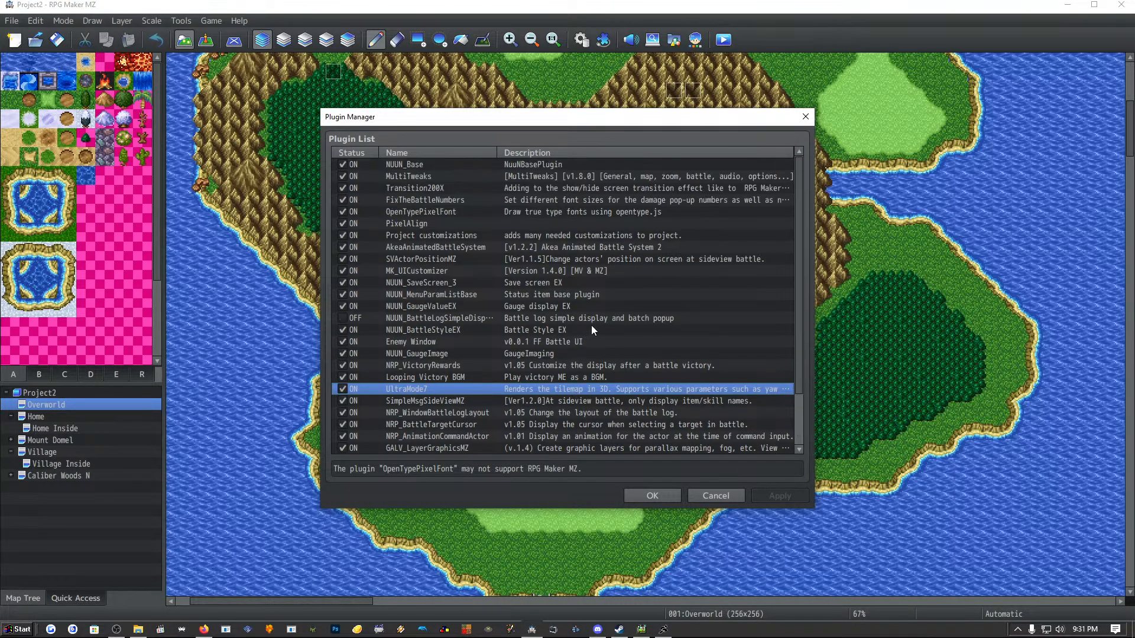
scroll(523, 295, down, 2)
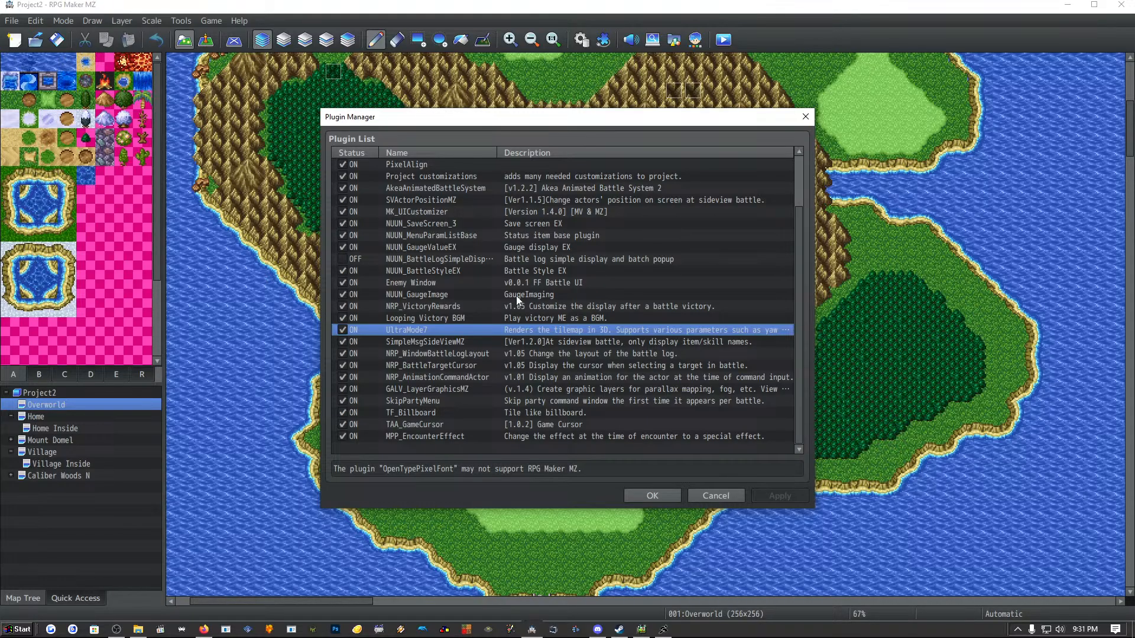
click(804, 117)
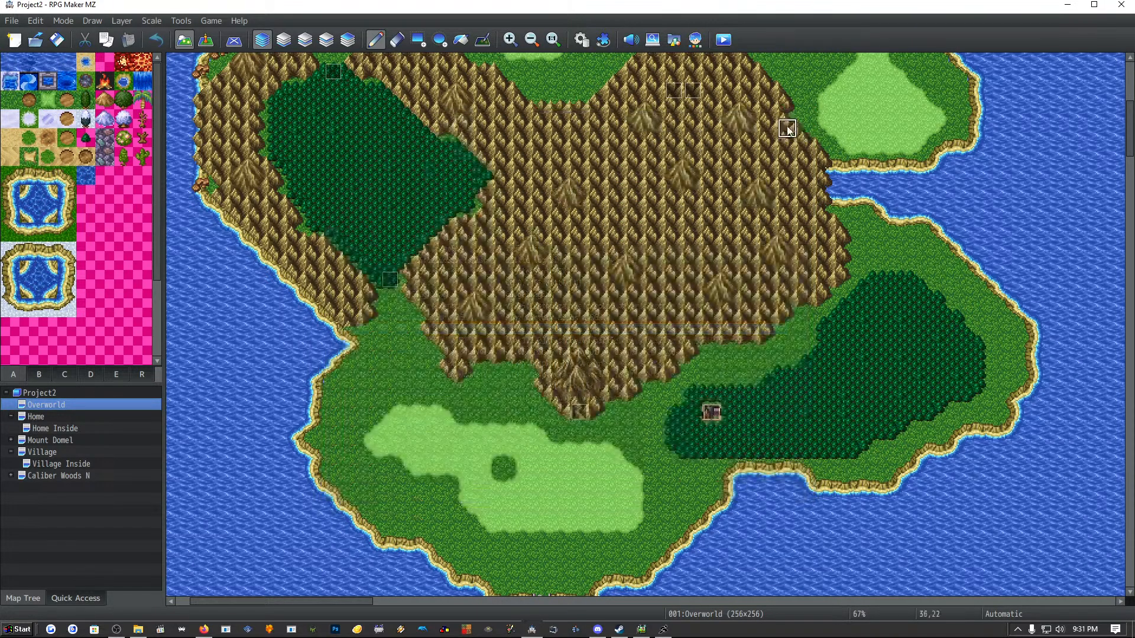
Start a new play test of Project2 and walk out of the house onto the overworld.
click(727, 41)
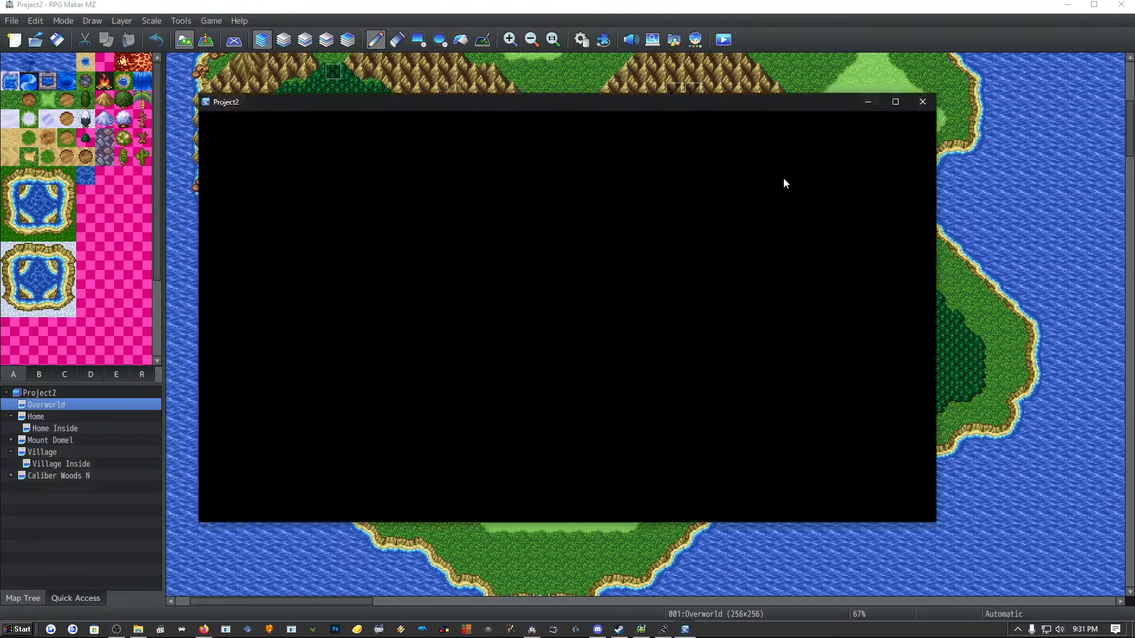
key(Up)
key(Return)
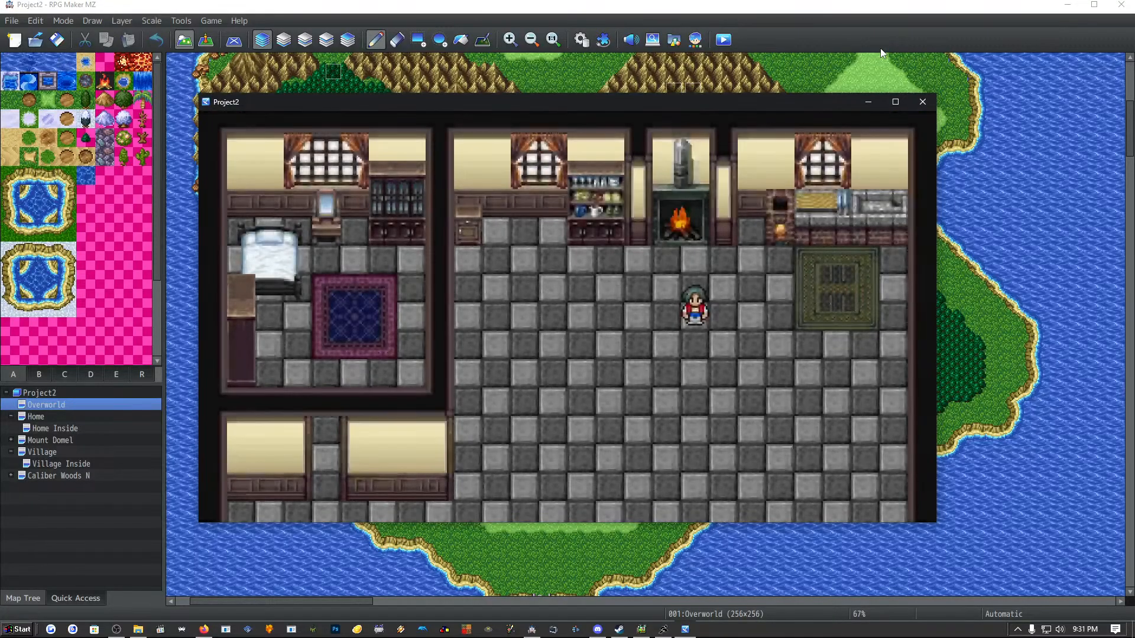
key(Left)
key(Down)
key(Down)
key(Left)
key(Right)
key(Down)
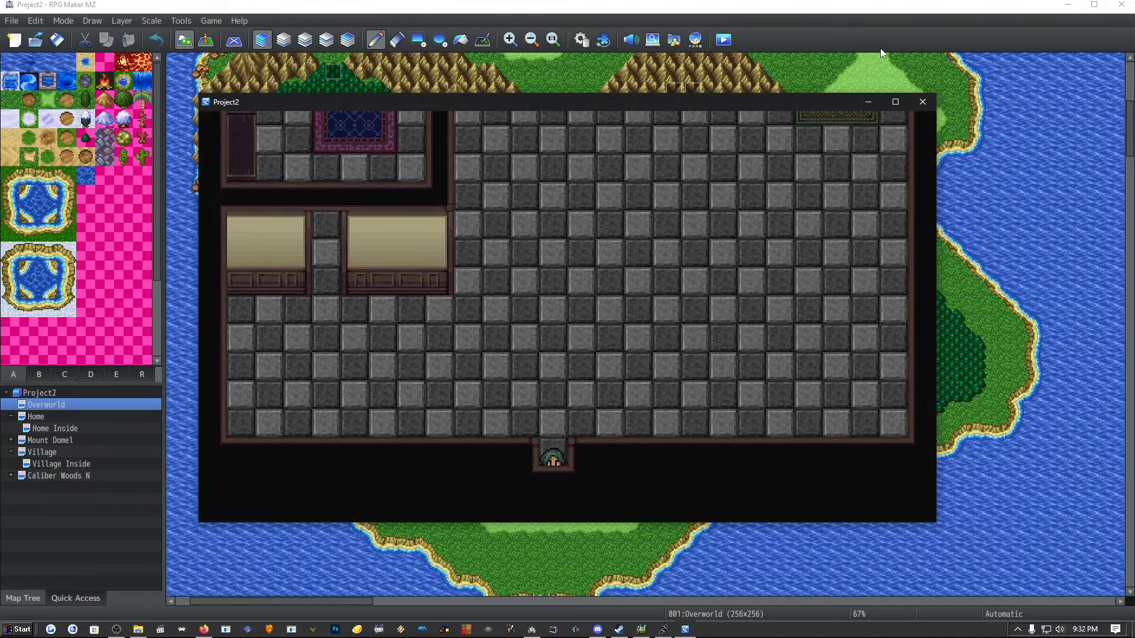
key(Down)
key(Down)
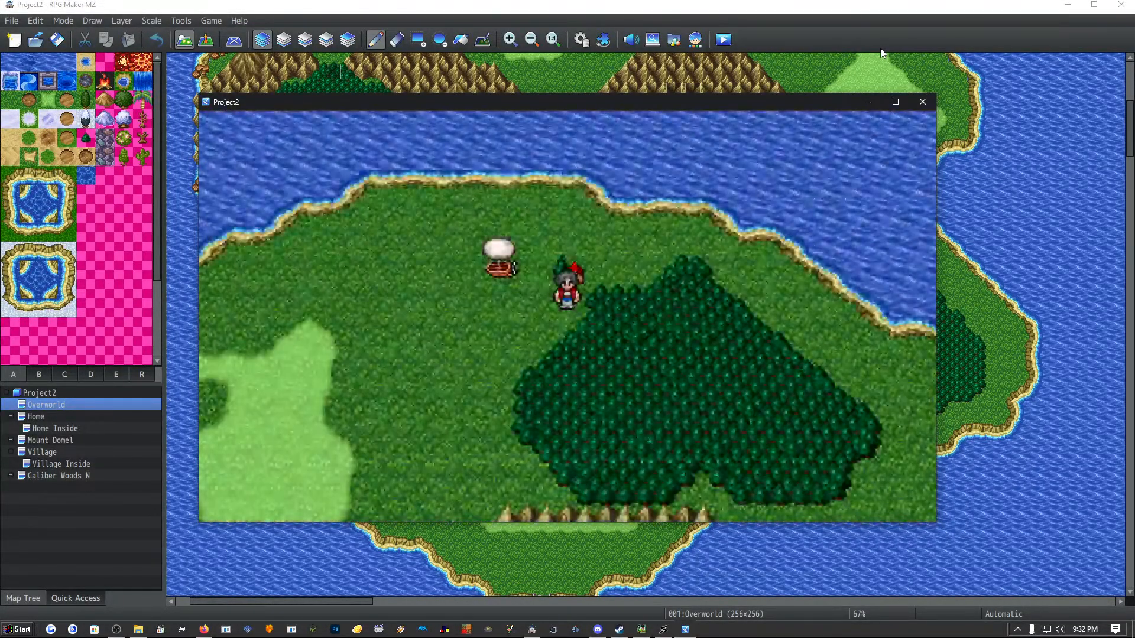
Walk southwest from the landed airship and escape from the two-slime battle on the overworld.
key(Left)
key(Down)
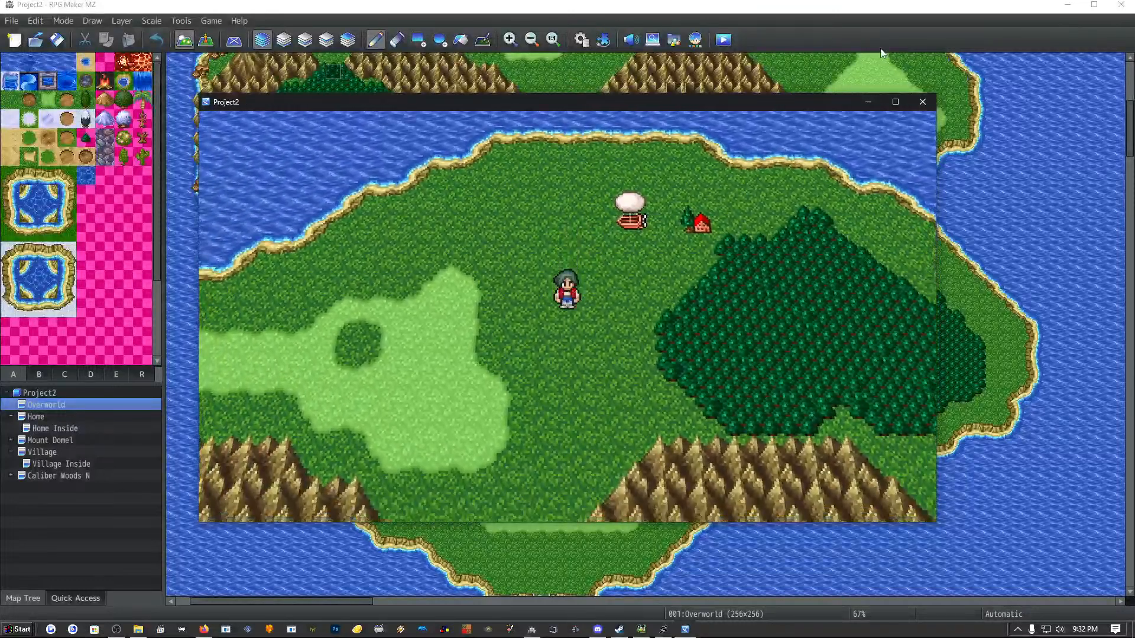
key(Down)
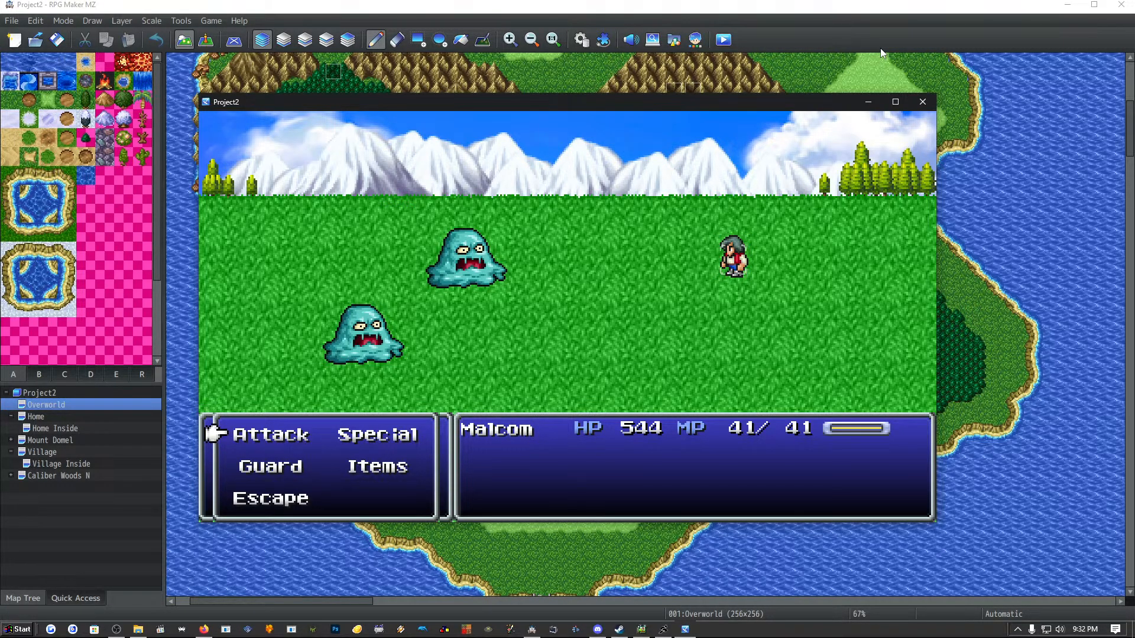
key(Down)
key(Down)
key(Return)
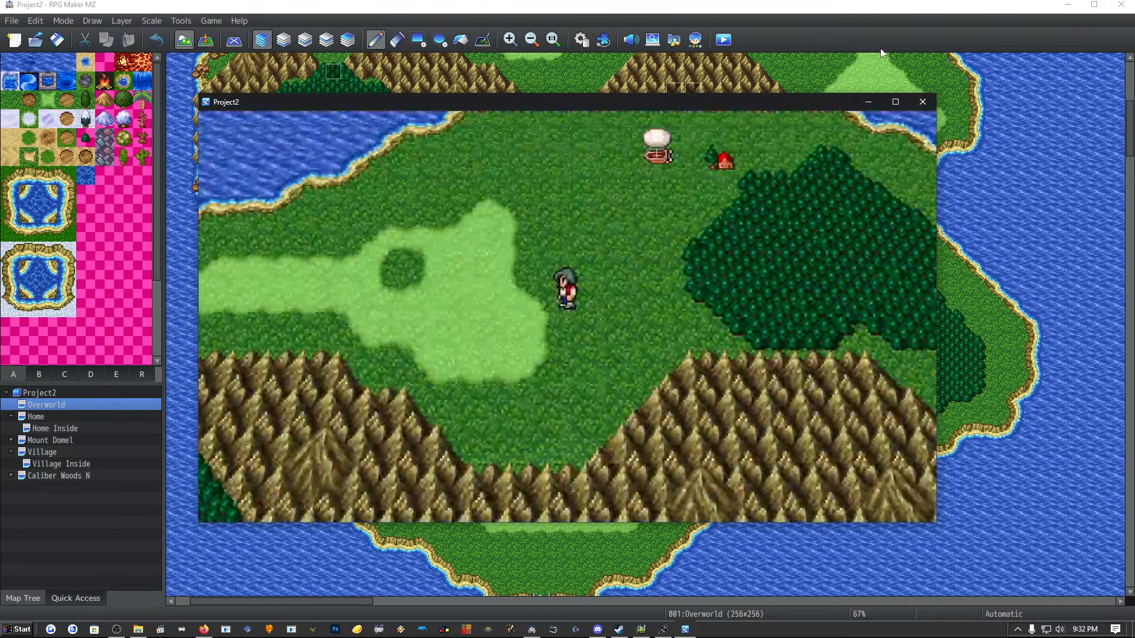
Walk west across the light grass and enter the forest through the gap in the mountains.
key(Left)
key(Down)
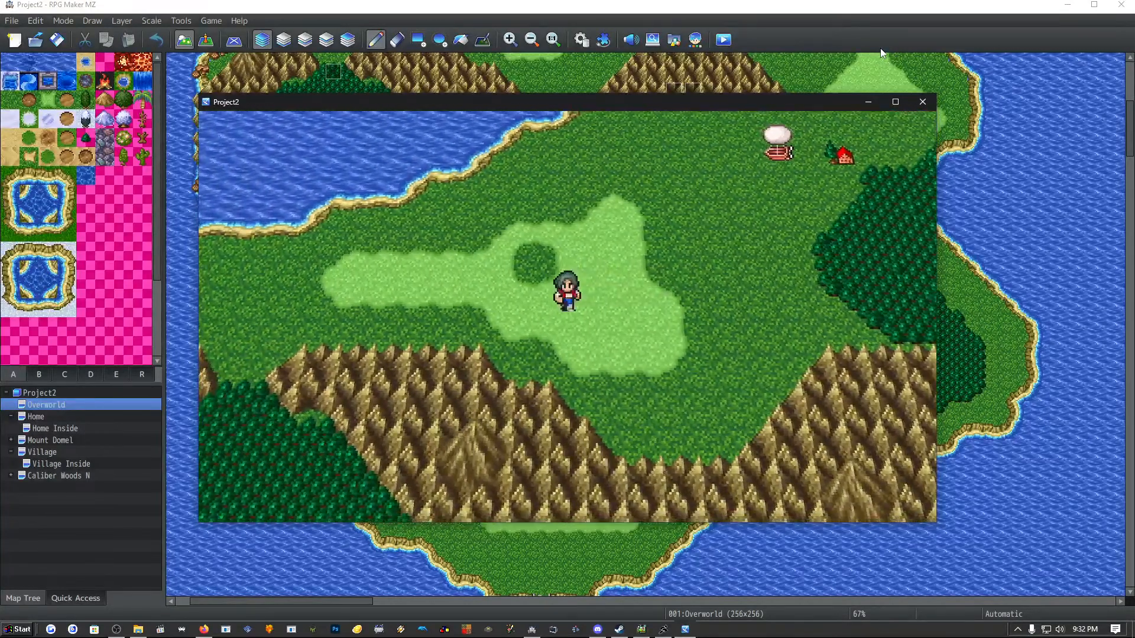
key(Left)
key(Up)
key(Left)
key(Left)
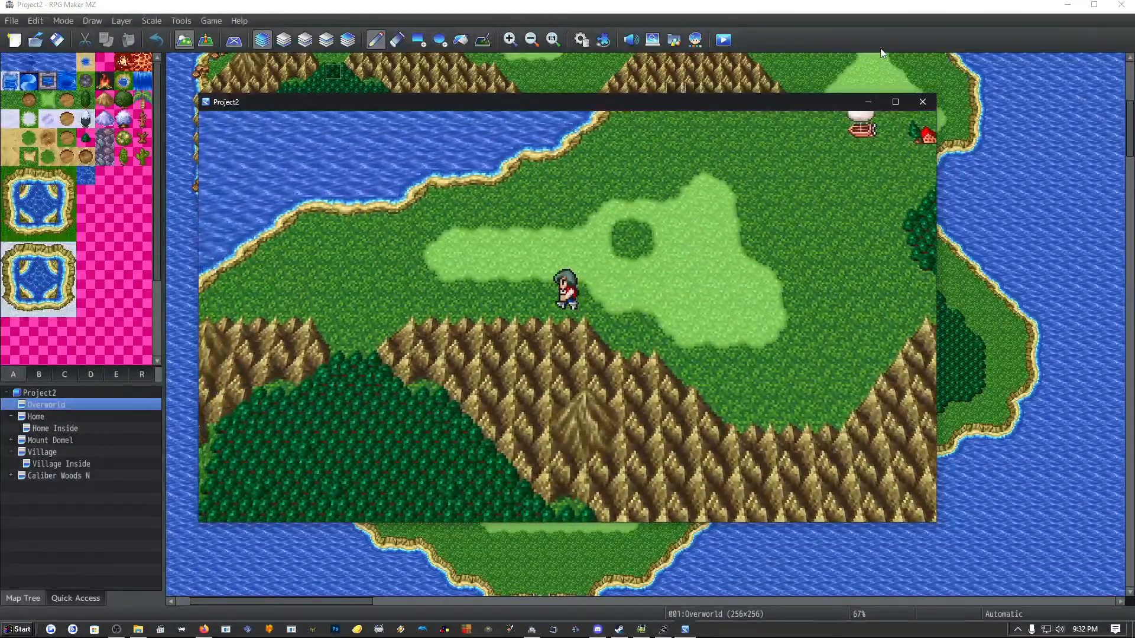
key(Down)
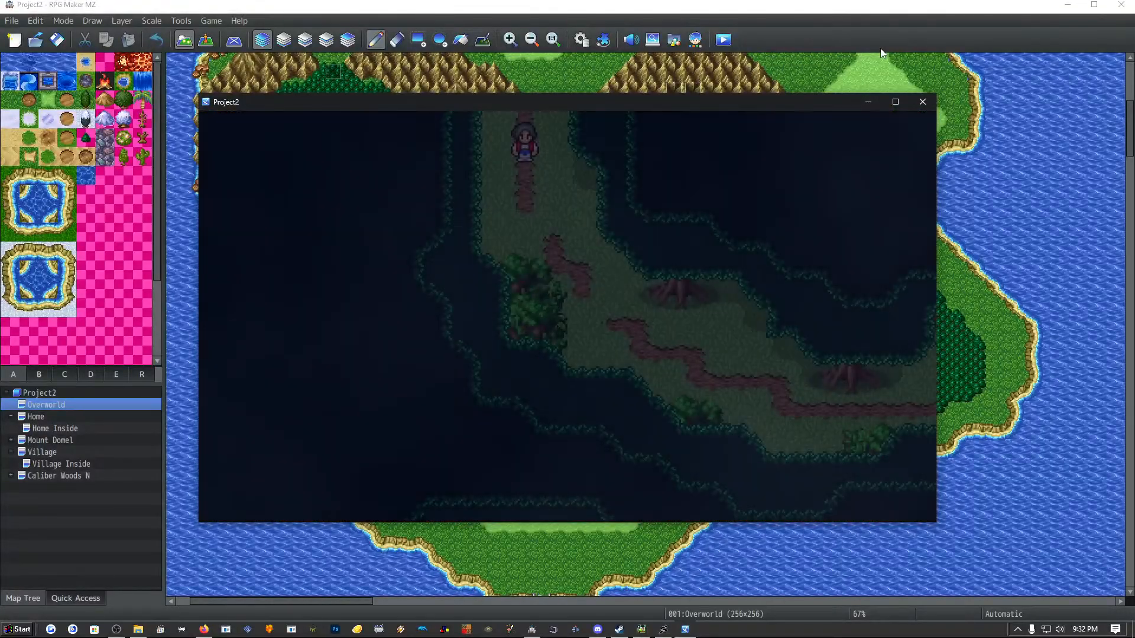
Follow the forest path southeast and escape from the battle against the two slimes.
key(Down)
key(Down)
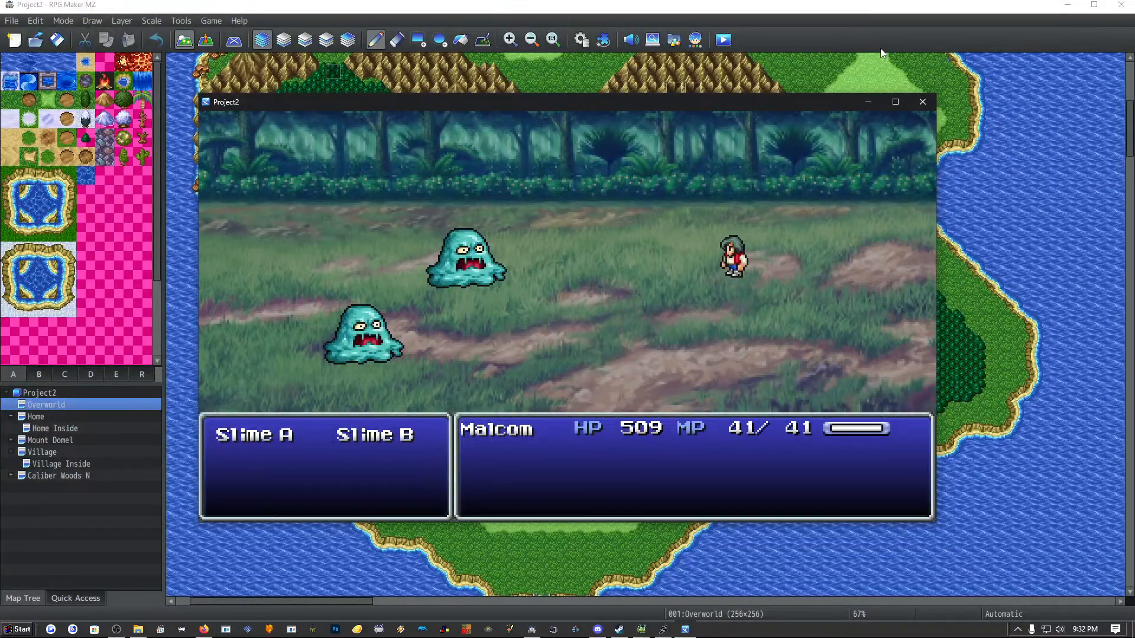
key(Return)
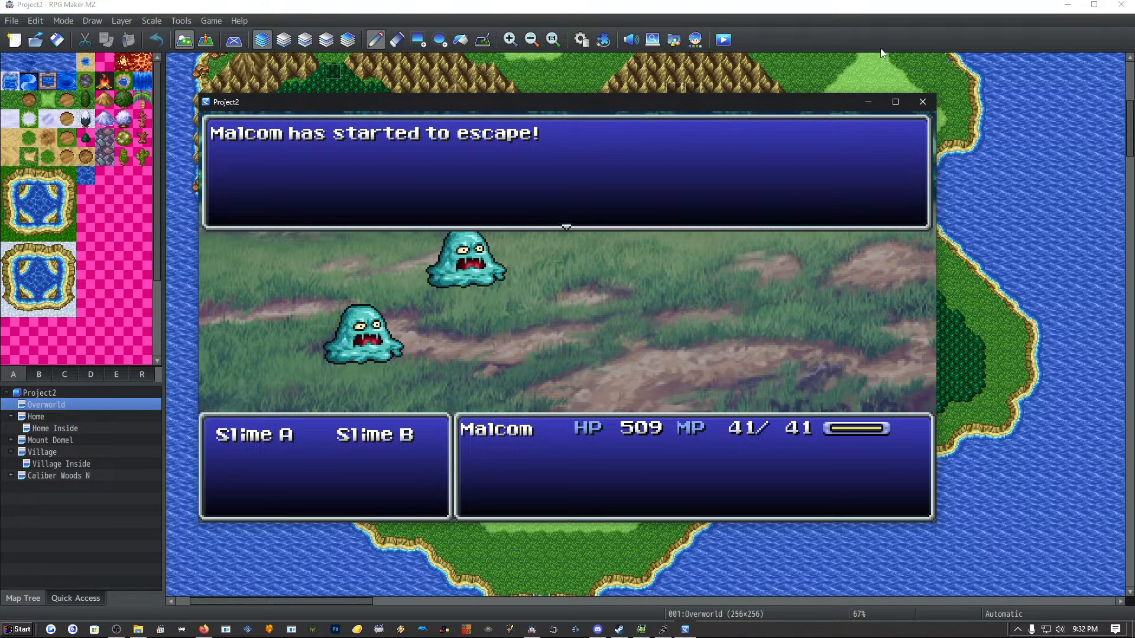
key(Down)
key(Right)
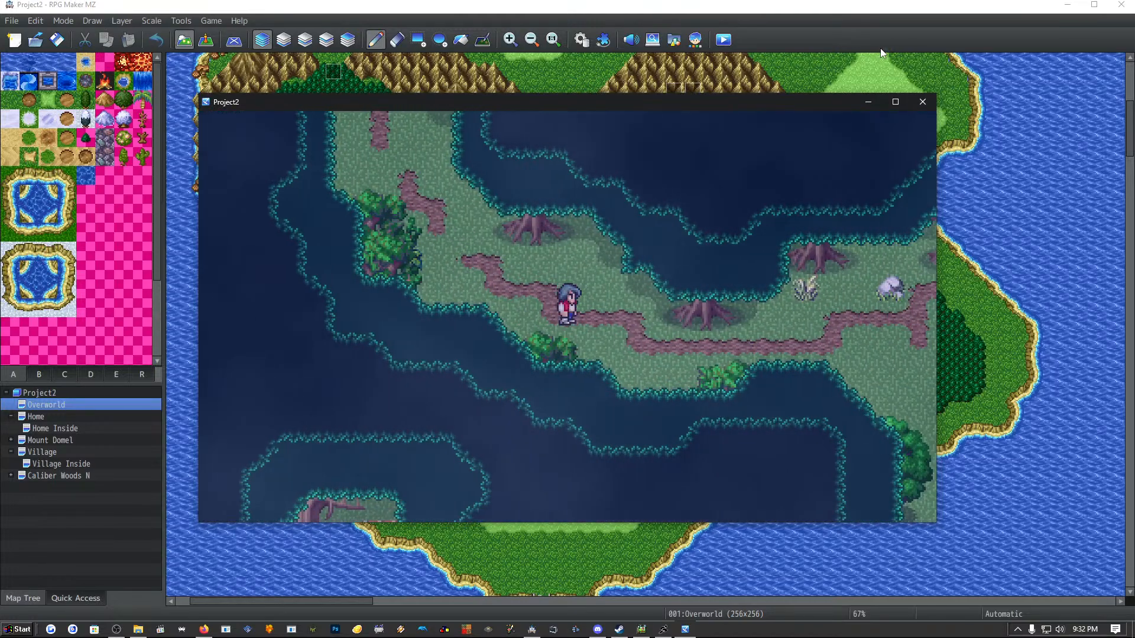
Explore the forest's eastern and southern paths around the fork, and close the play test.
key(Down)
key(Right)
key(Right)
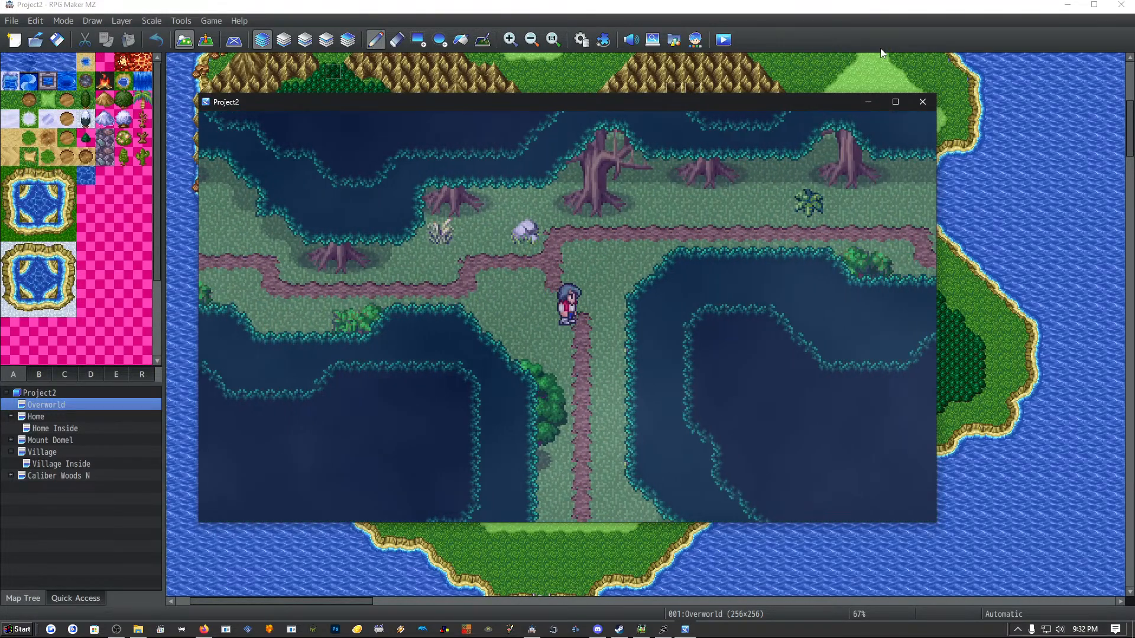
key(Up)
key(Right)
key(Left)
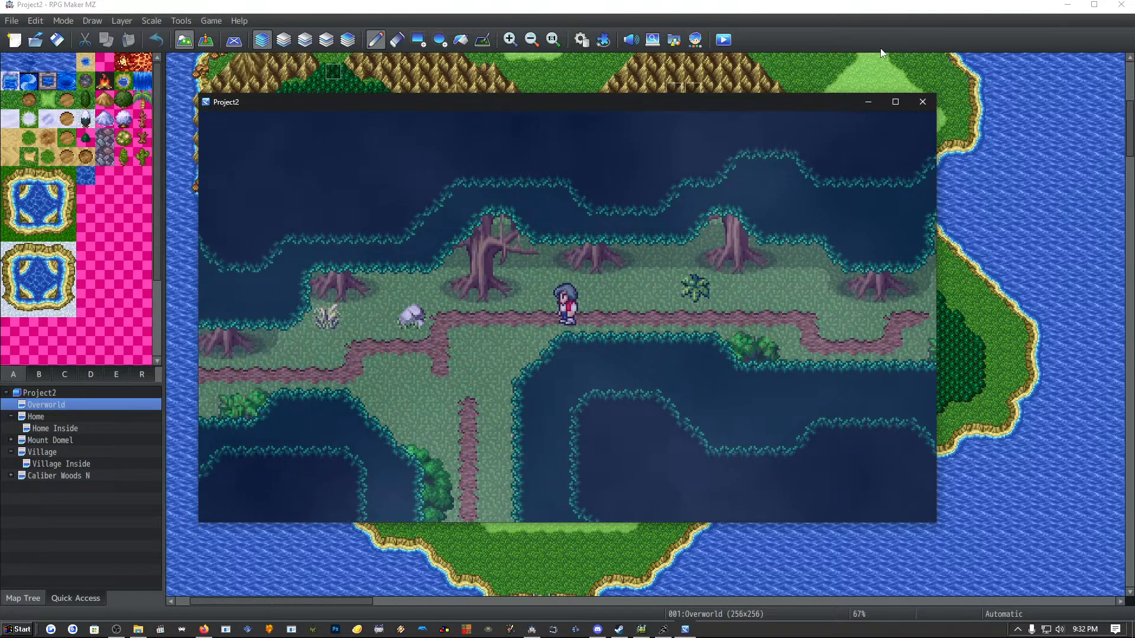
key(Down)
key(Down)
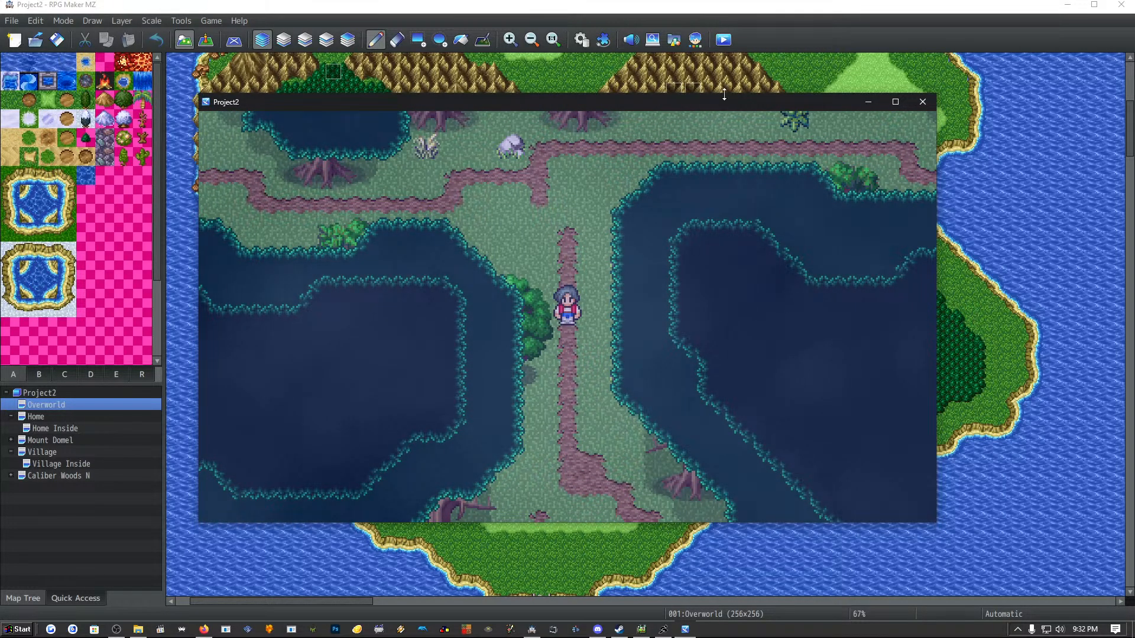
click(922, 101)
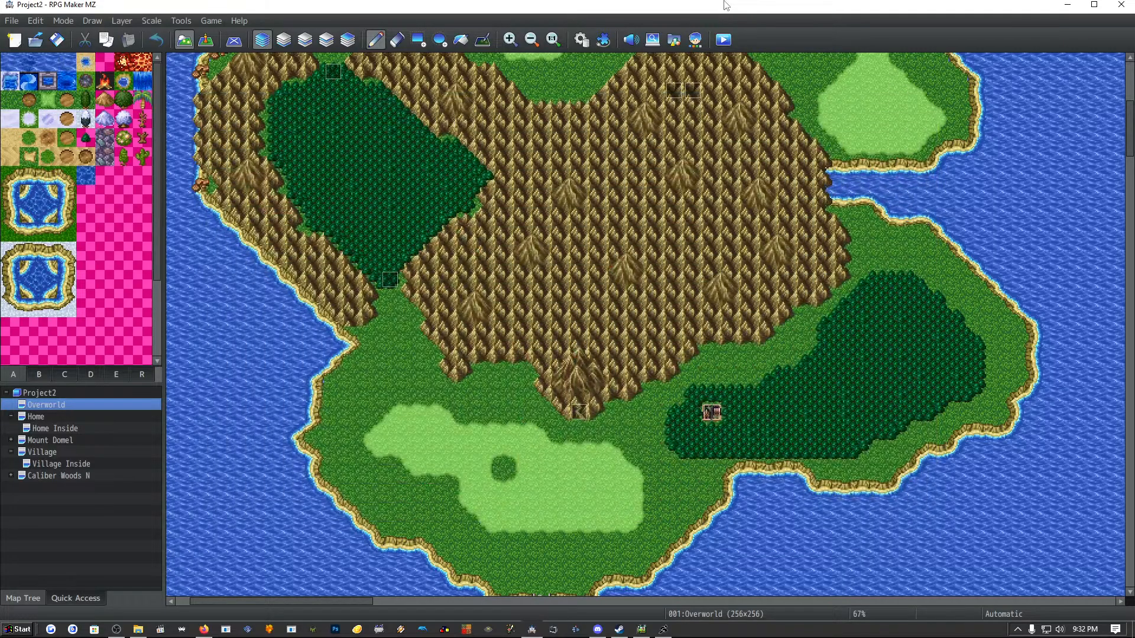
Examine the UltraMode7 plugin's help text and parameters in the project's plugin list.
click(603, 39)
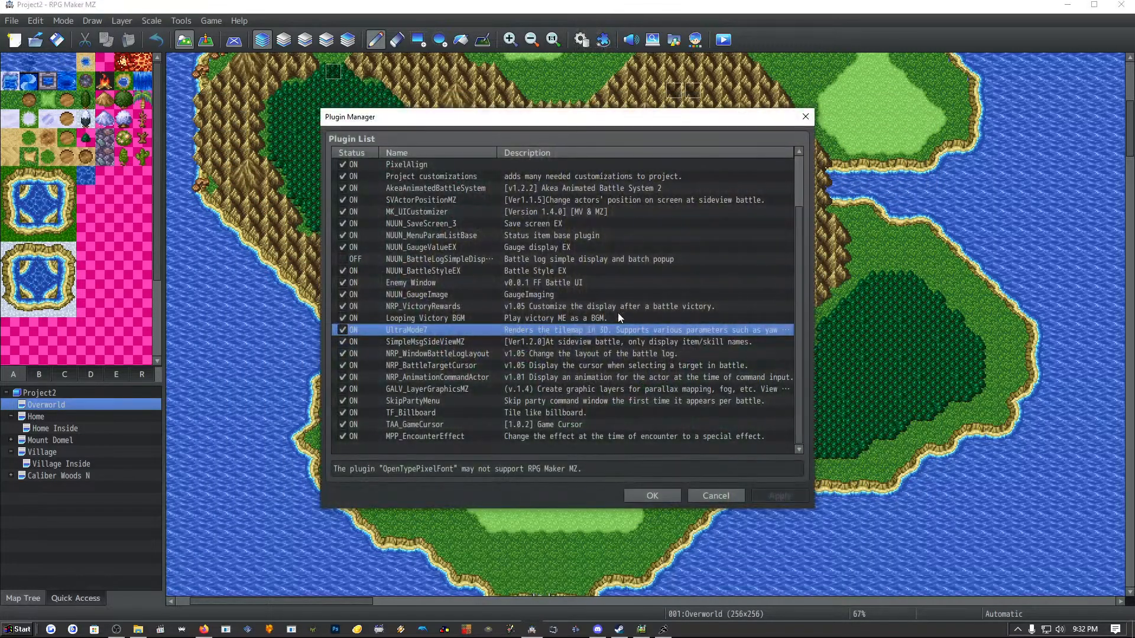
double_click(488, 332)
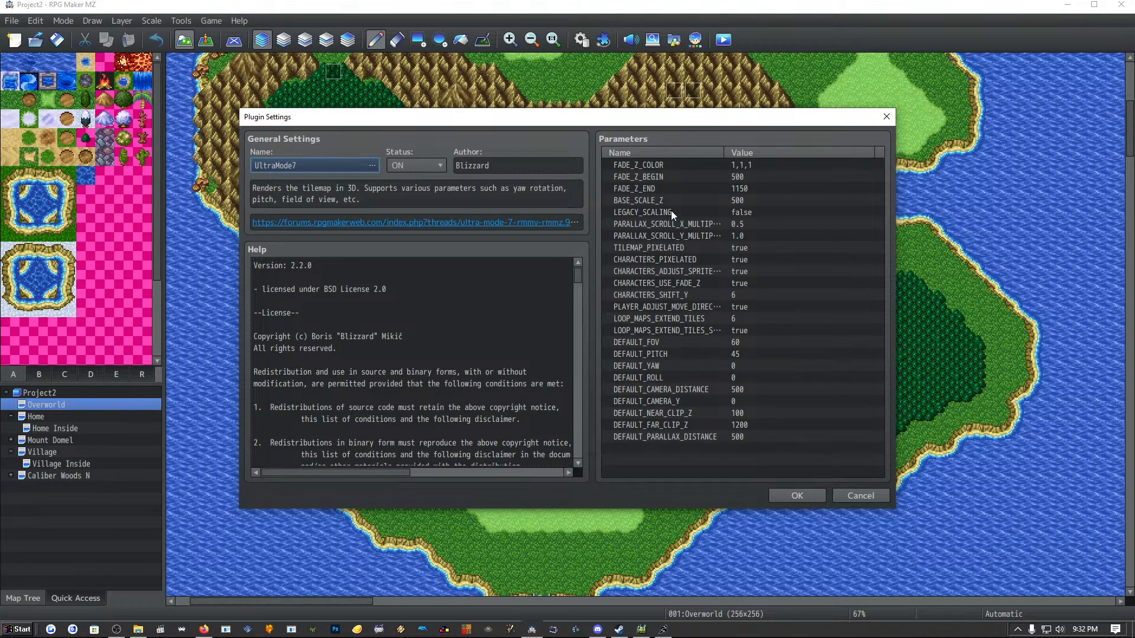
scroll(576, 354, down, 8)
drag(577, 288, 578, 272)
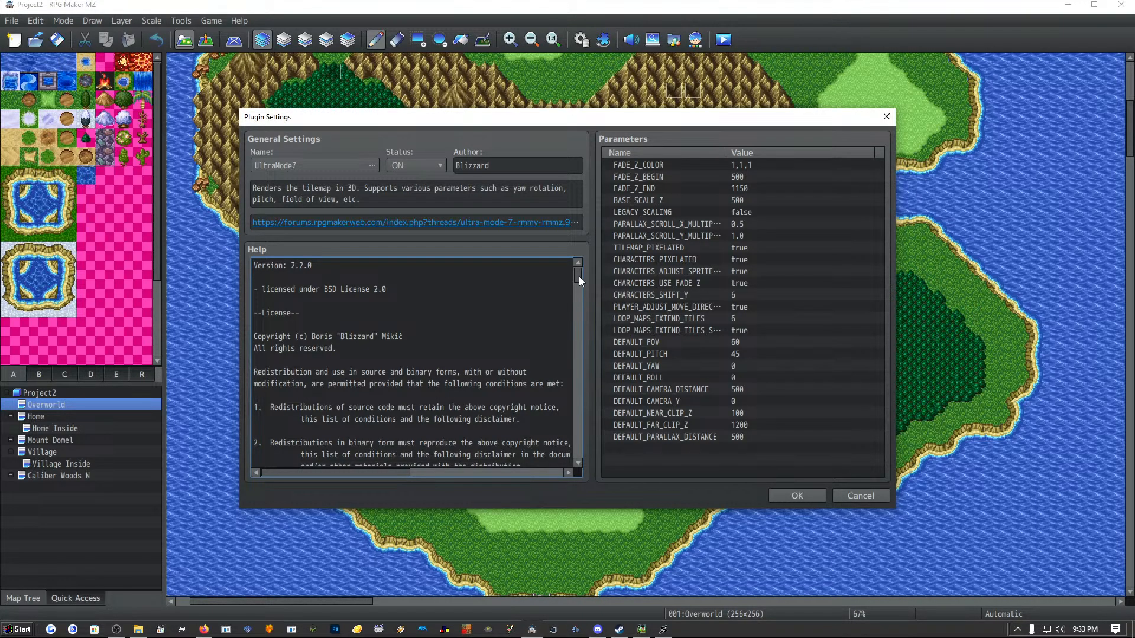
click(695, 226)
click(708, 320)
click(821, 500)
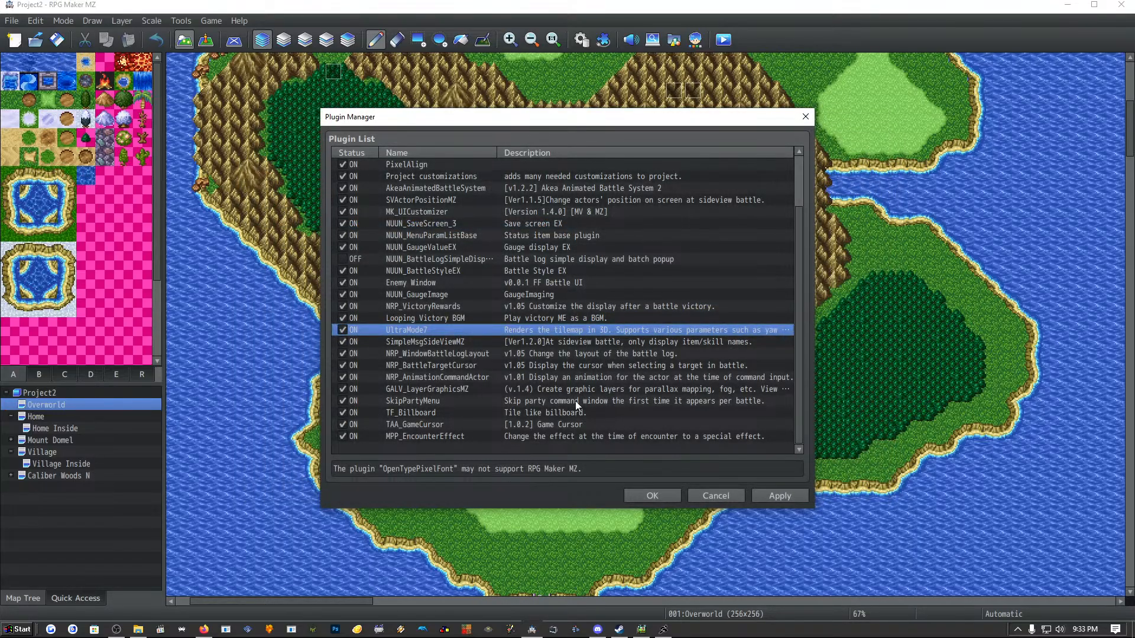
click(653, 495)
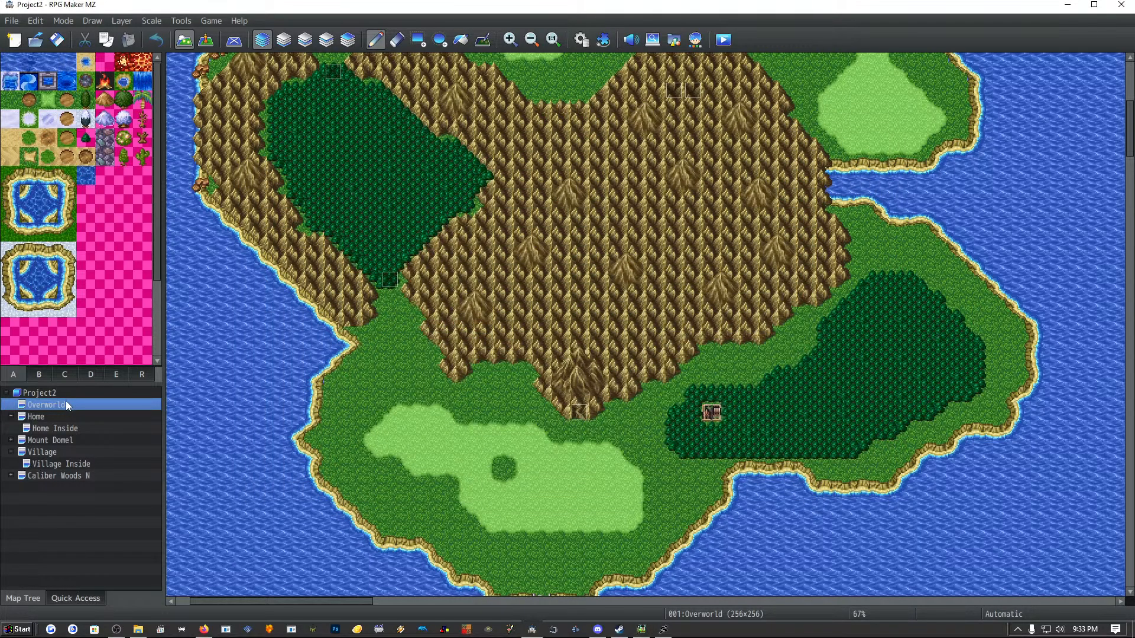
Examine the UltraMode7 note tags in the Overworld map's properties.
right_click(66, 404)
click(86, 417)
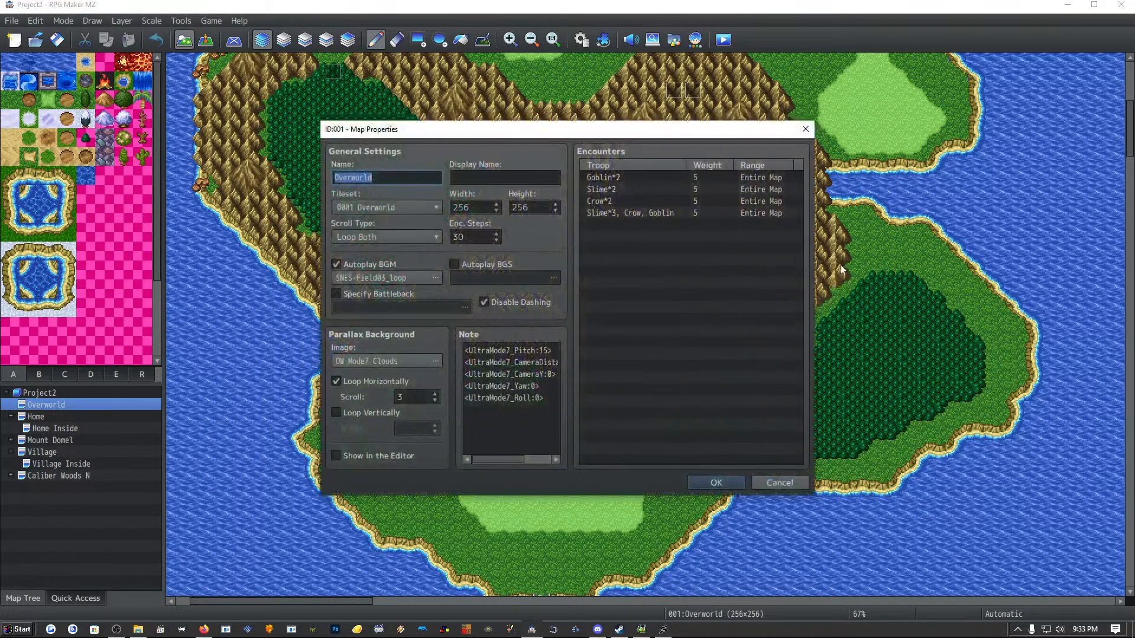
click(499, 362)
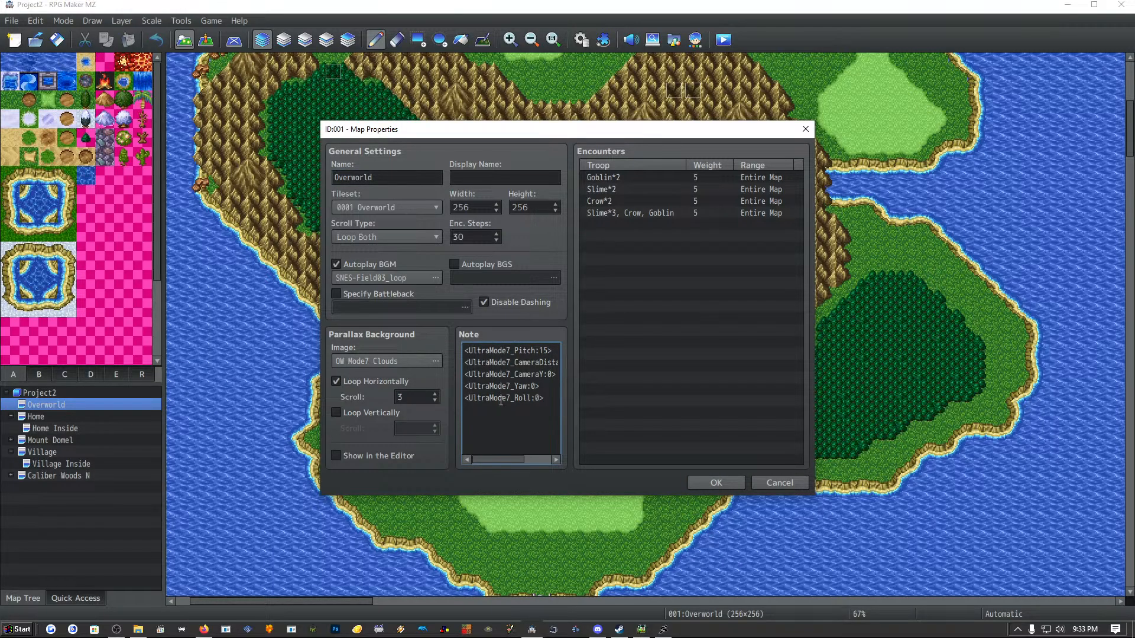
click(714, 483)
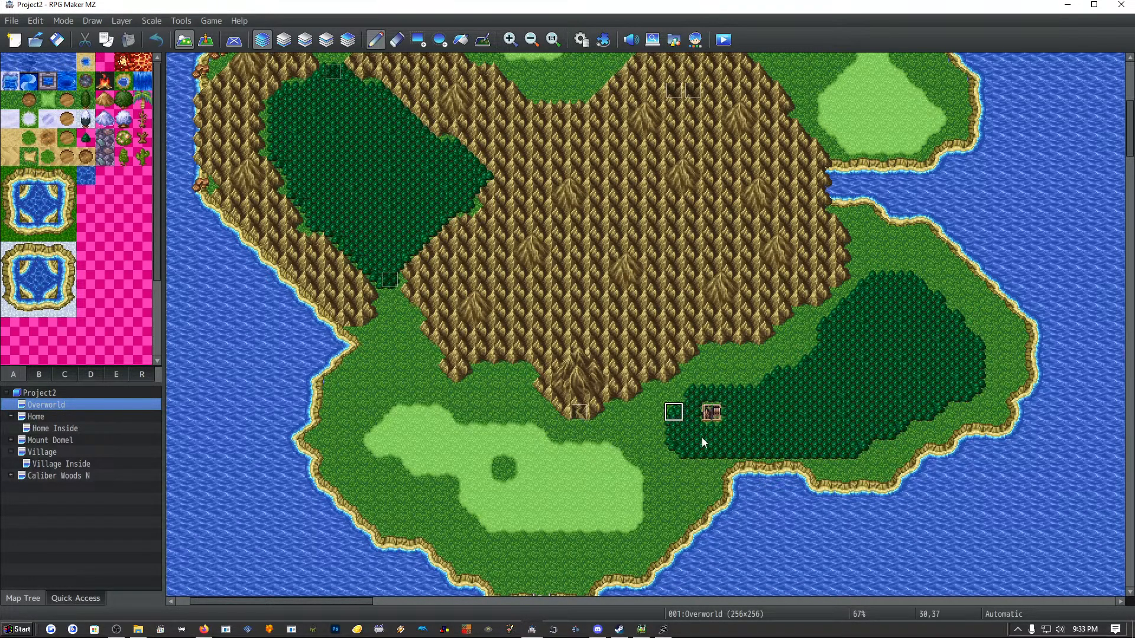
Switch to Discord and check the Action Game Maker server's general channel.
click(596, 630)
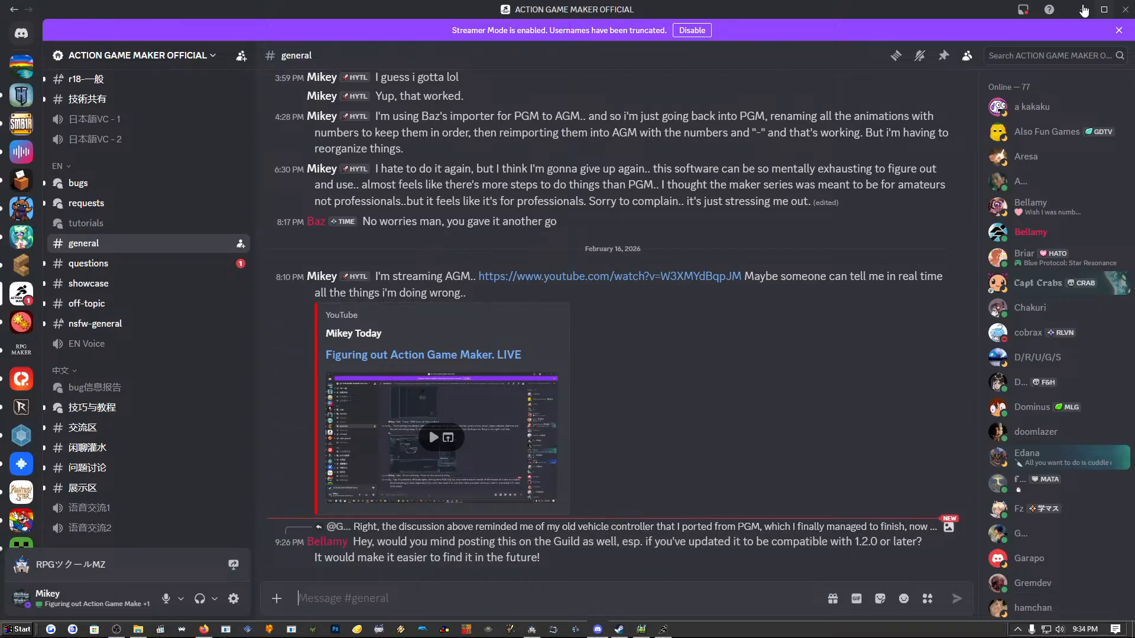
click(1082, 9)
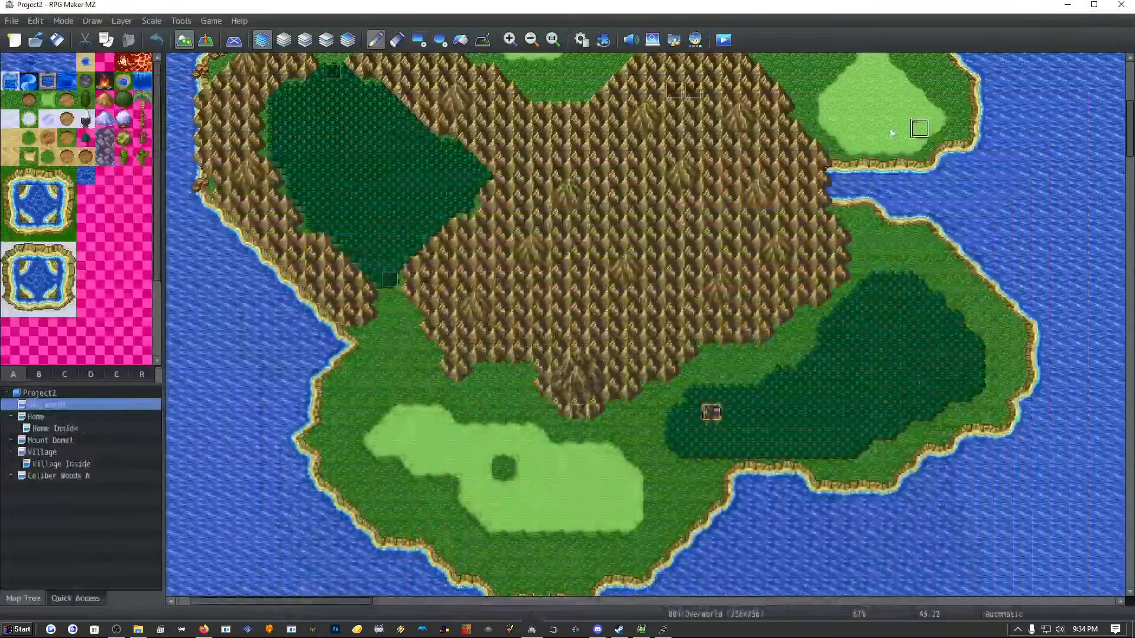
Restart RPG Maker MZ from Steam, saving the project's changes, and decline the tutorial with its prompt set not to show again.
click(1121, 5)
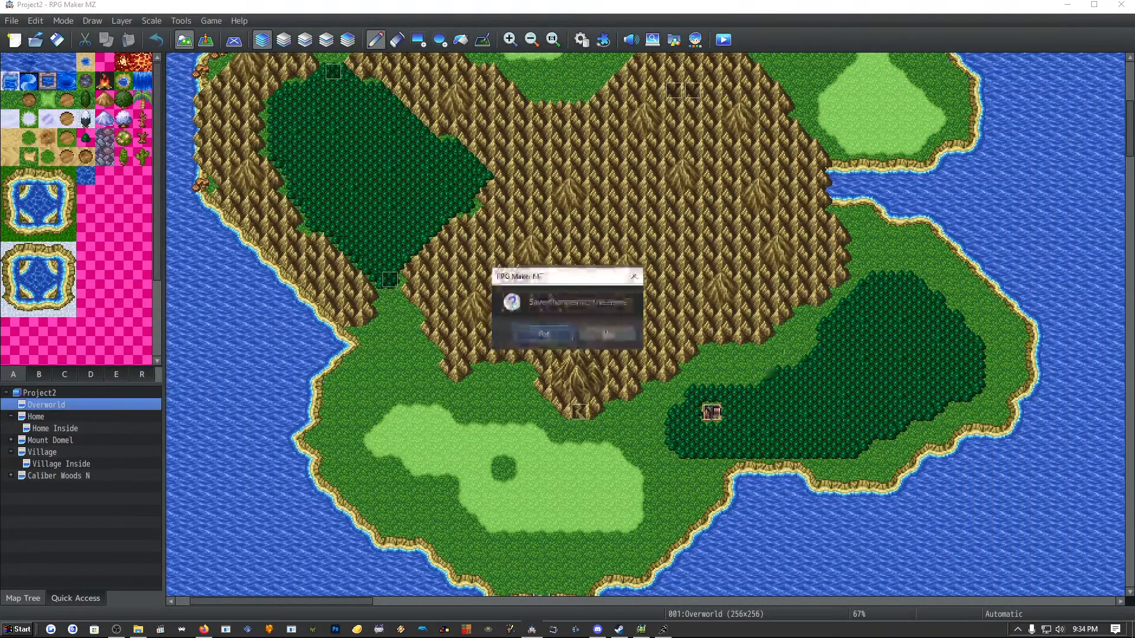
click(535, 329)
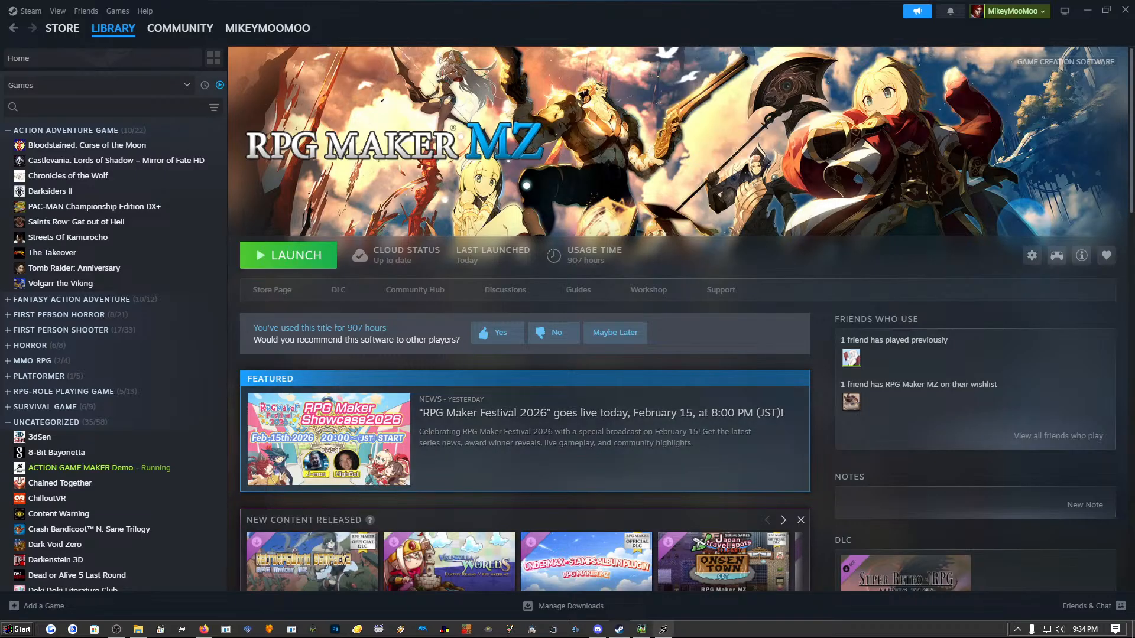
click(281, 255)
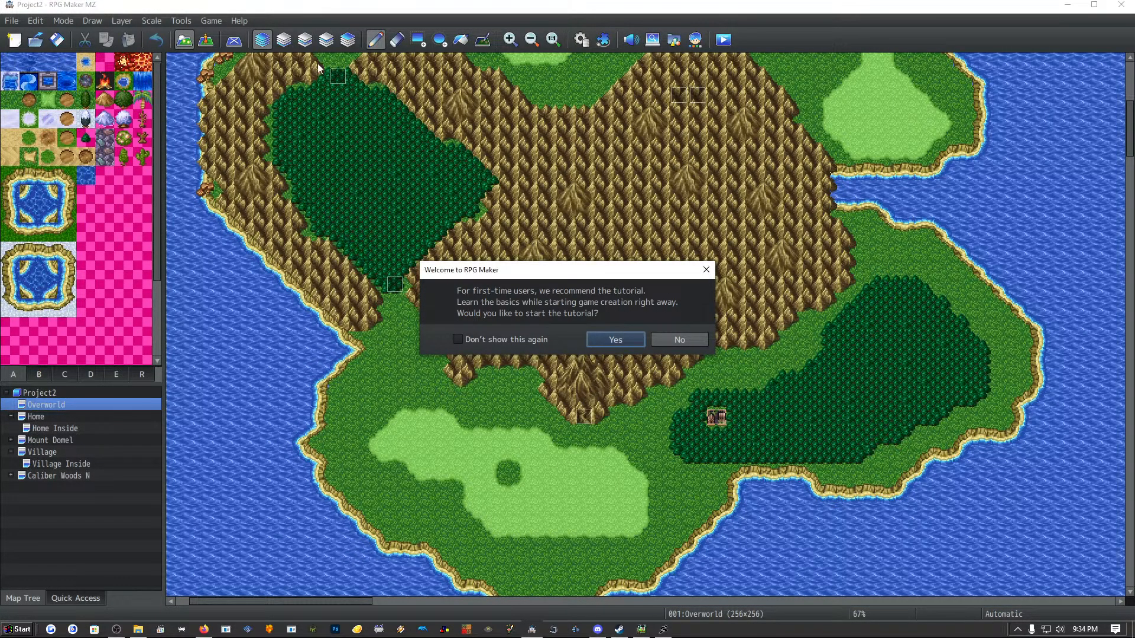
click(457, 340)
click(678, 339)
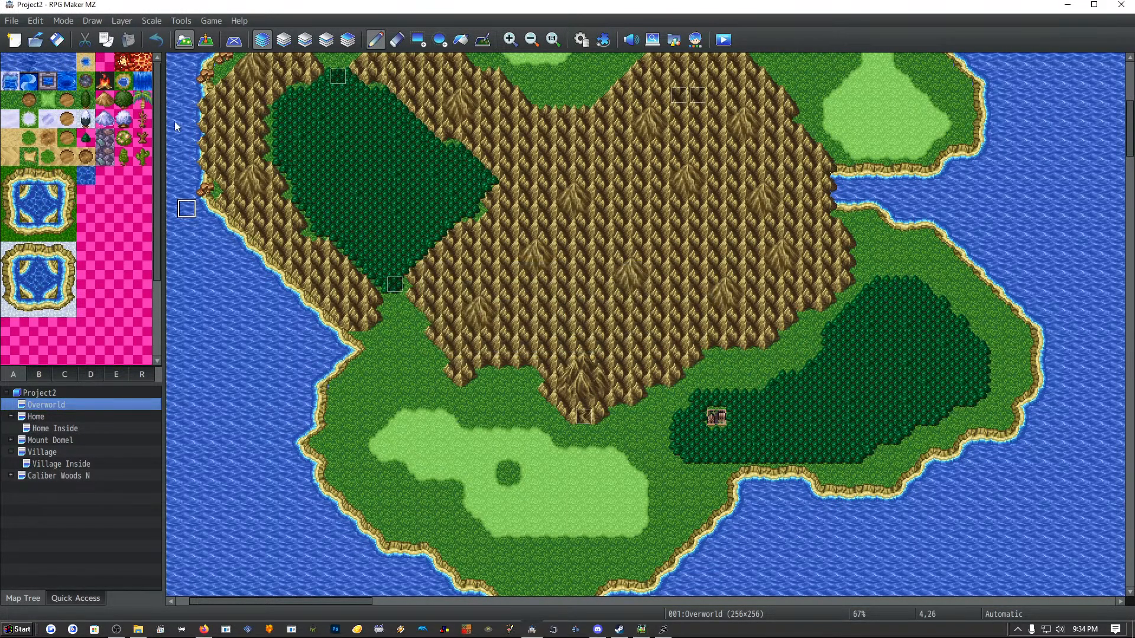
Turn on the passability overlay and examine the blocked tiles on the Overworld and Home maps.
click(234, 39)
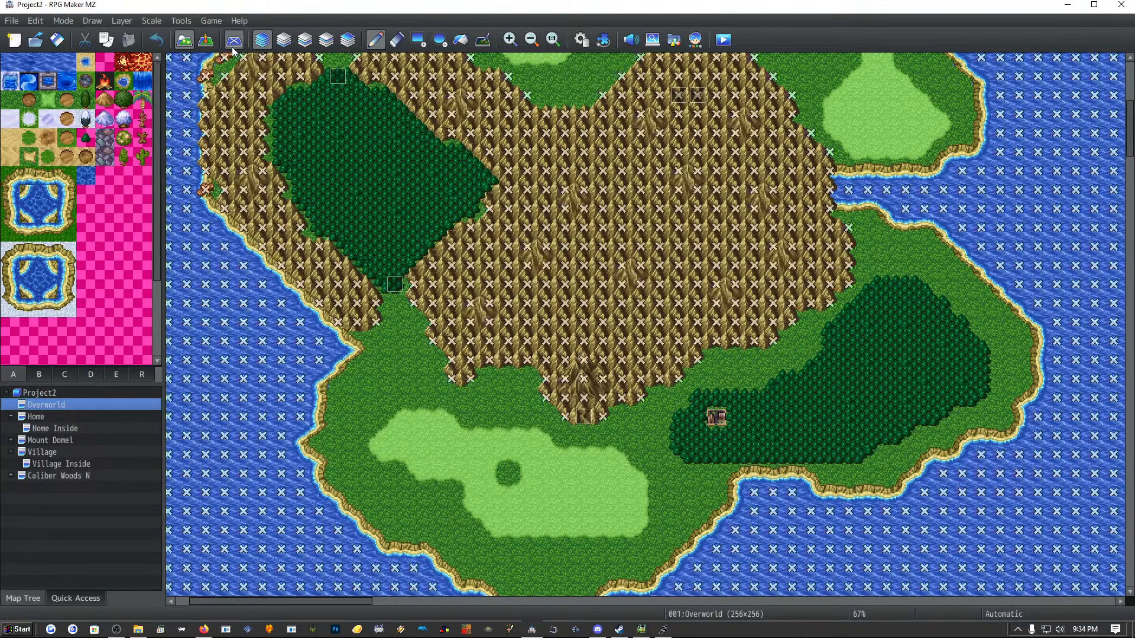
scroll(378, 384, up, 1)
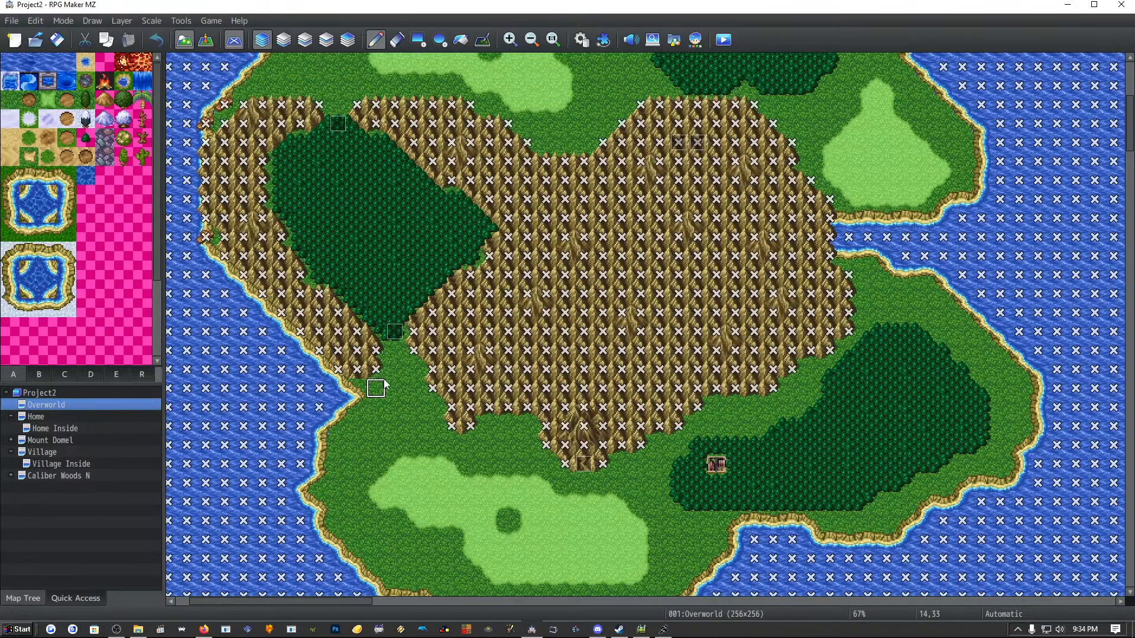
scroll(393, 370, up, 3)
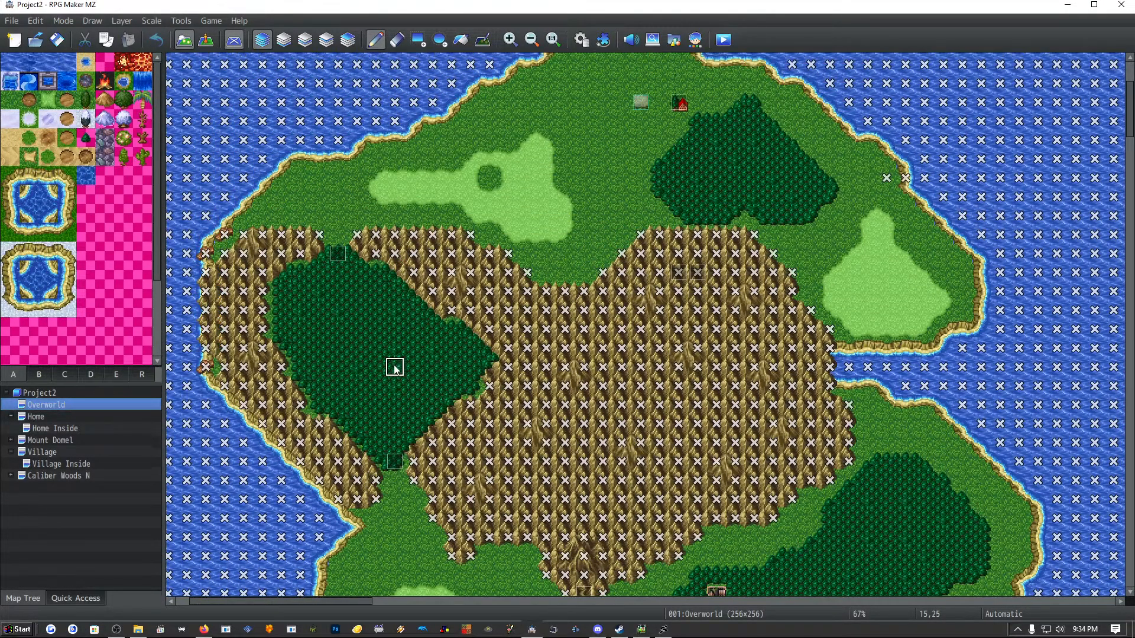
scroll(395, 367, up, 1)
click(38, 416)
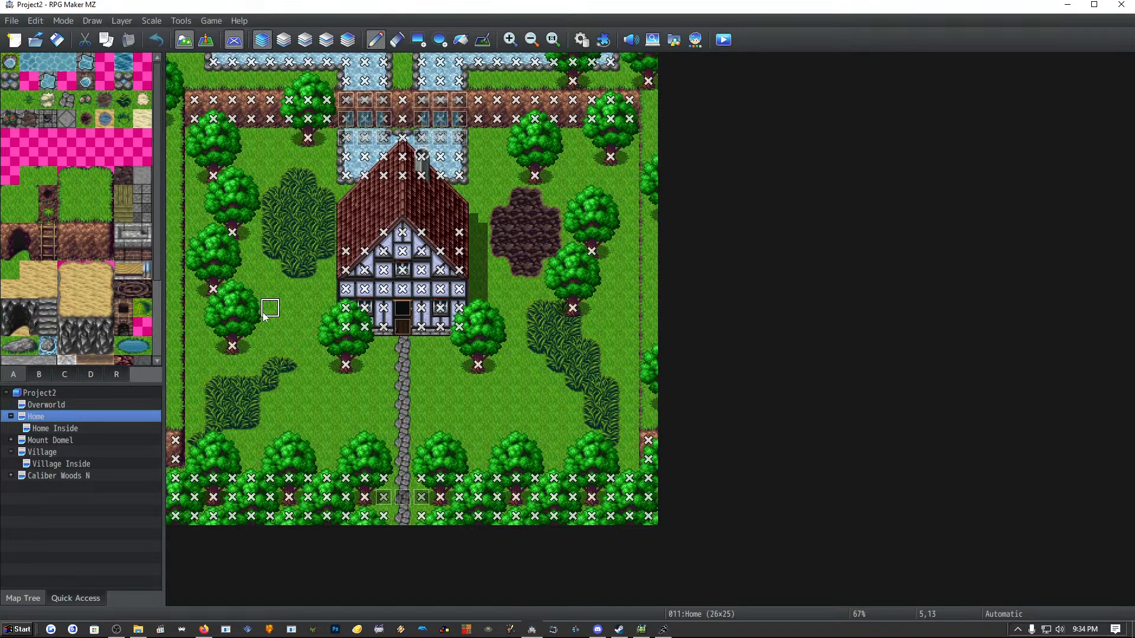
Examine the Home map's tile layers one at a time, comparing the automatic layer view with layers 1 to 4.
click(284, 39)
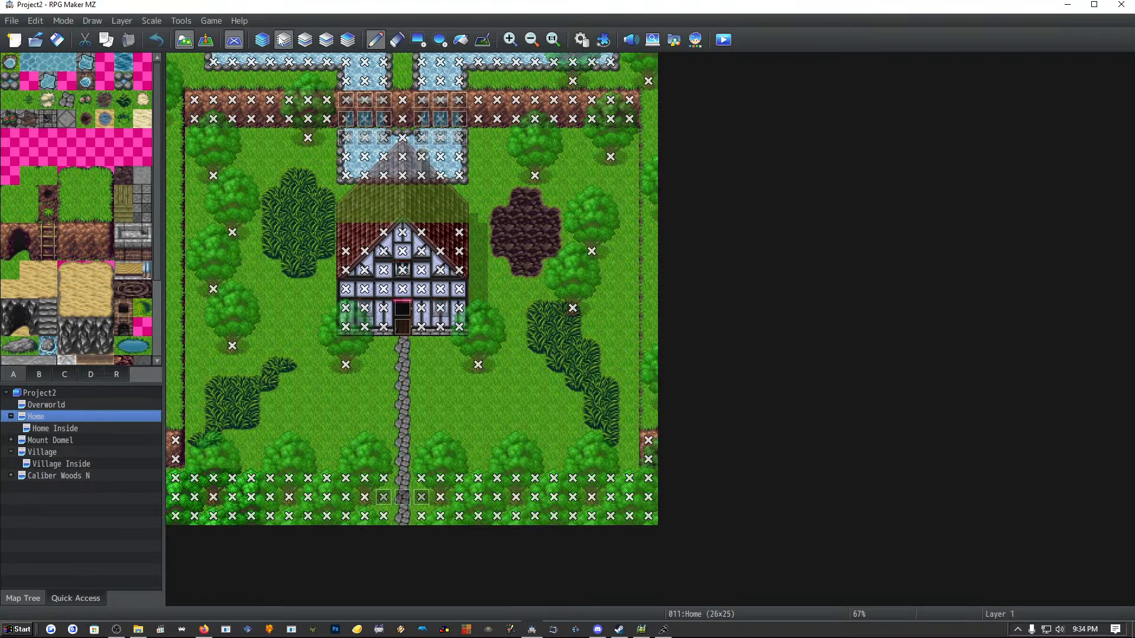
click(262, 40)
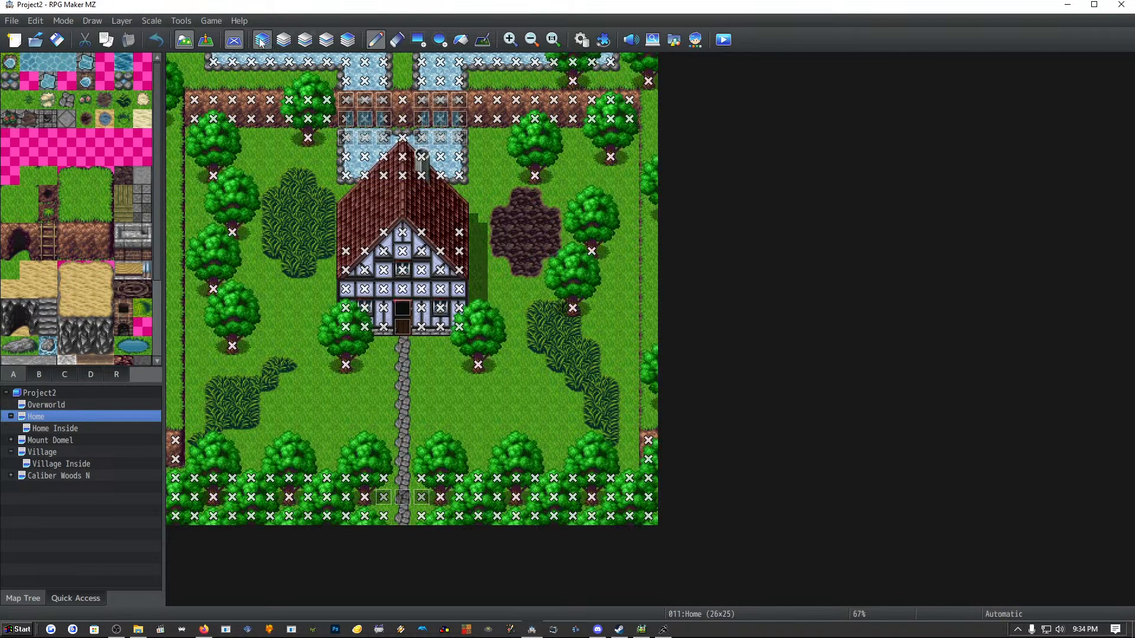
click(290, 40)
click(306, 42)
click(326, 41)
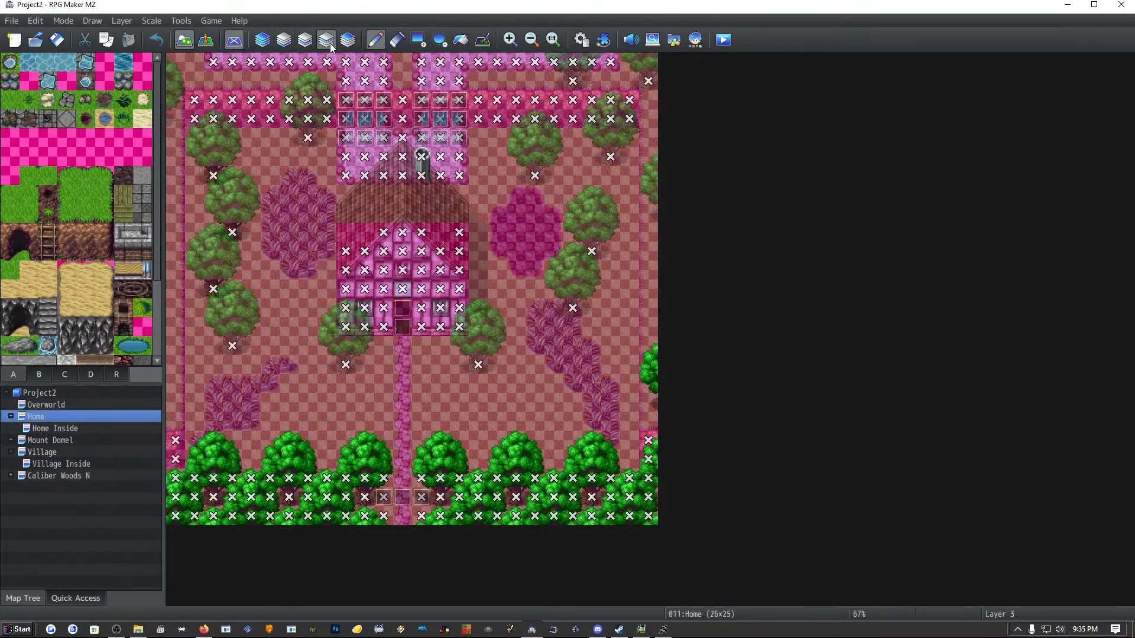
click(284, 41)
click(306, 41)
click(326, 42)
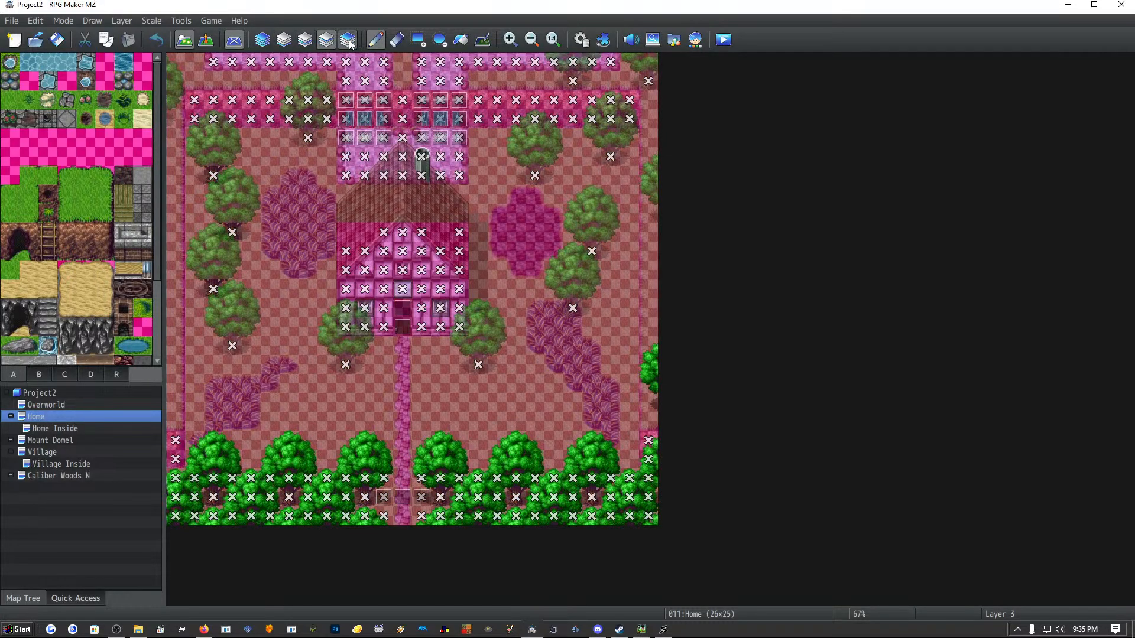
click(348, 41)
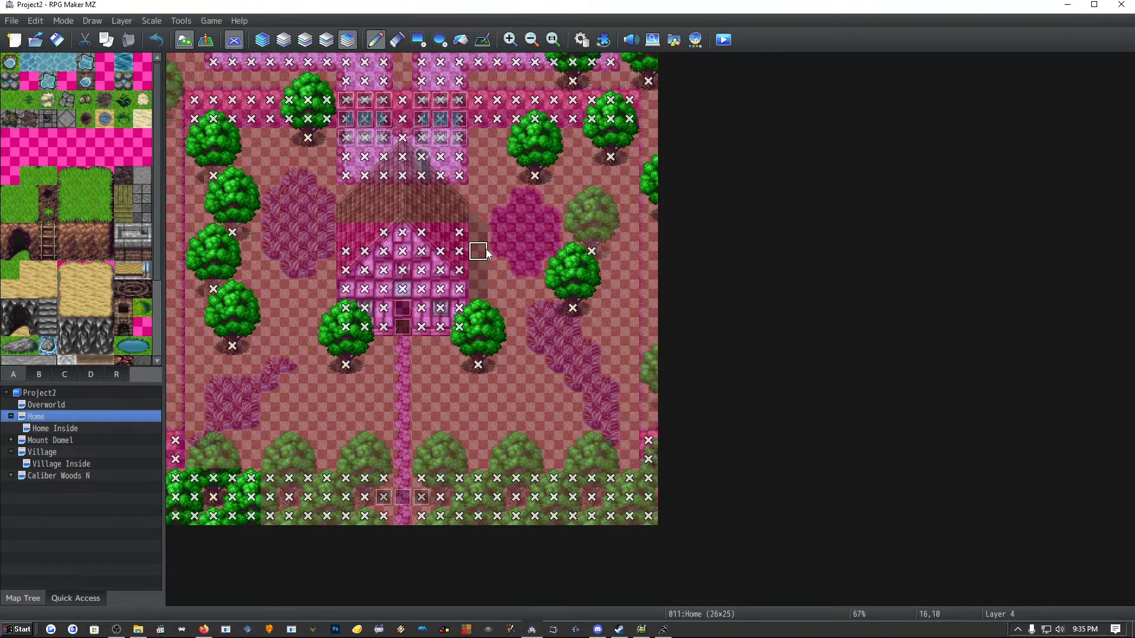
Switch to Steam, review RPG Maker MZ's store page with its festival discount and bundle offers, and return to its library page.
click(619, 629)
click(273, 290)
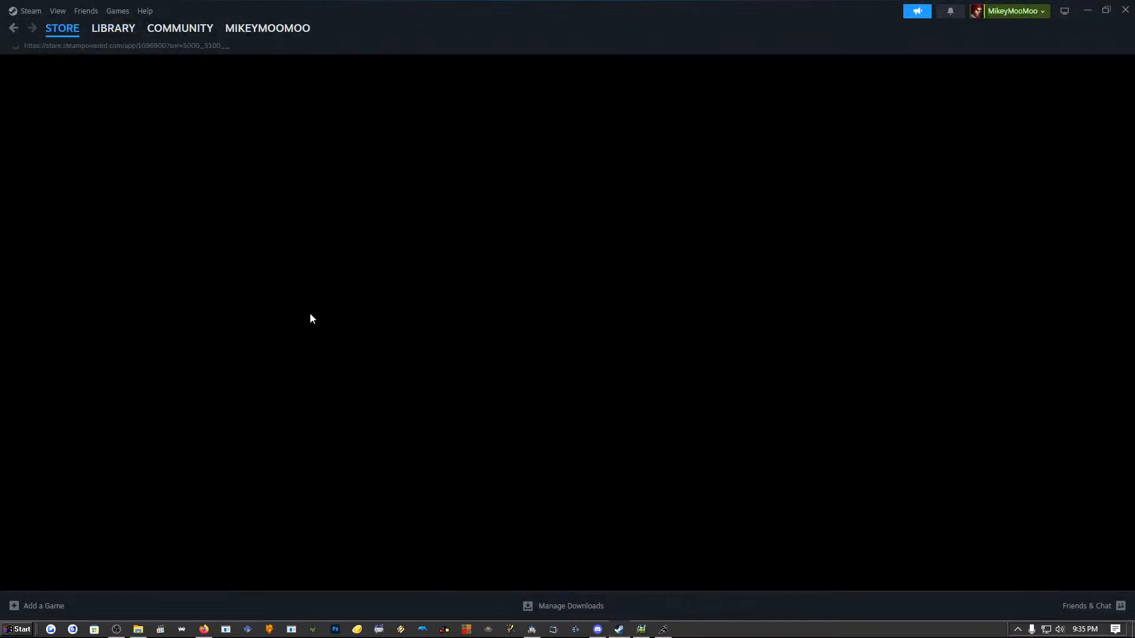
scroll(89, 331, down, 9)
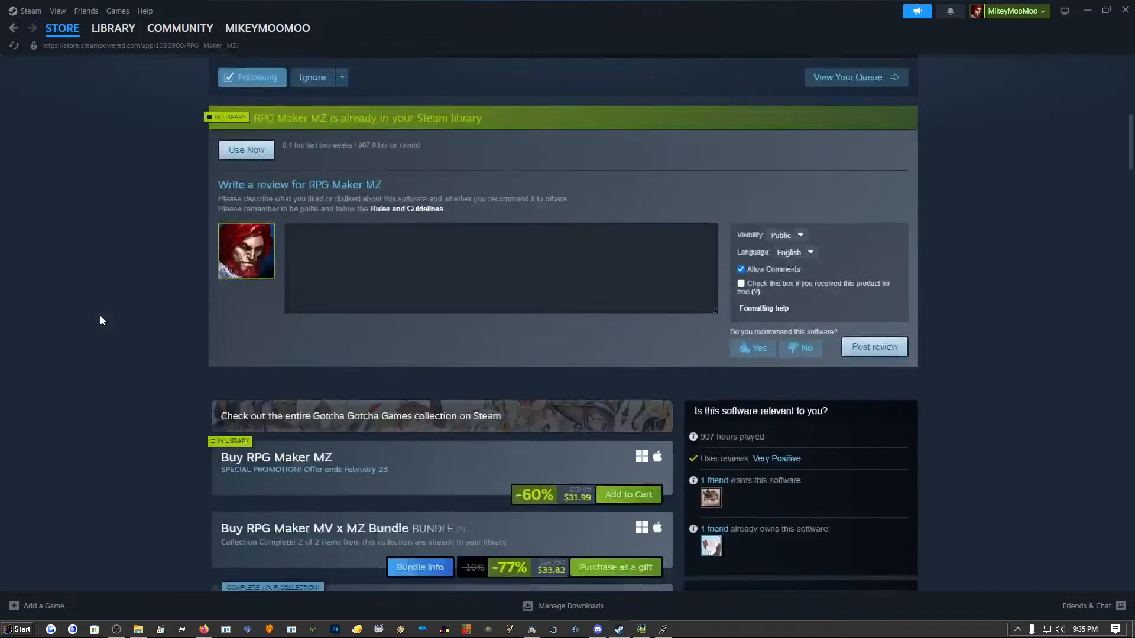
scroll(100, 321, down, 3)
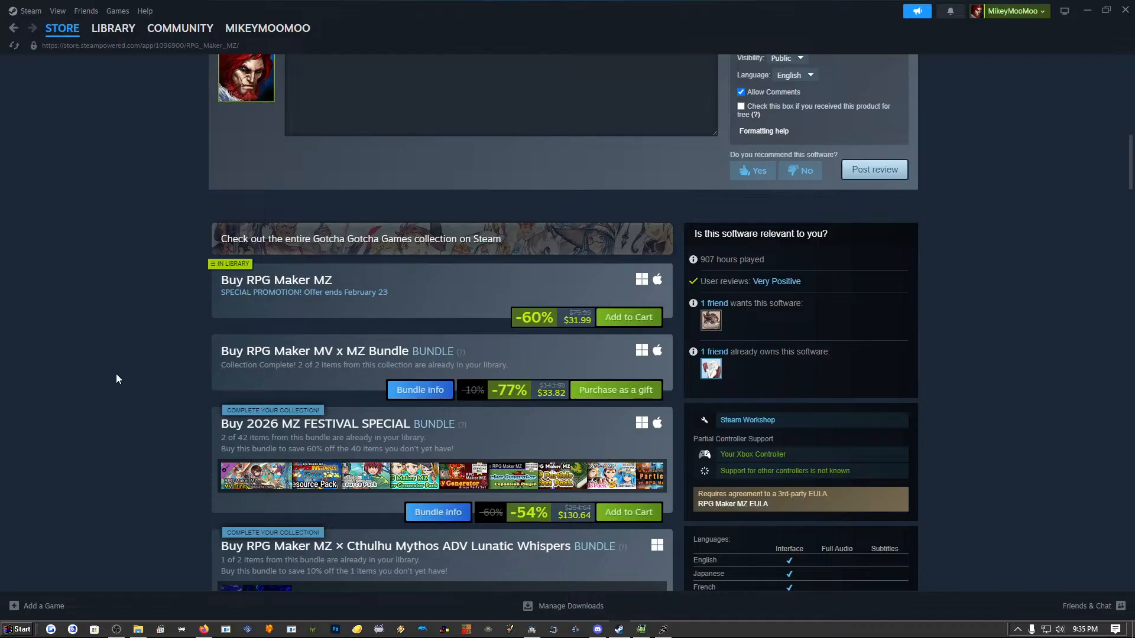
scroll(118, 378, down, 5)
scroll(133, 387, up, 3)
scroll(135, 379, up, 10)
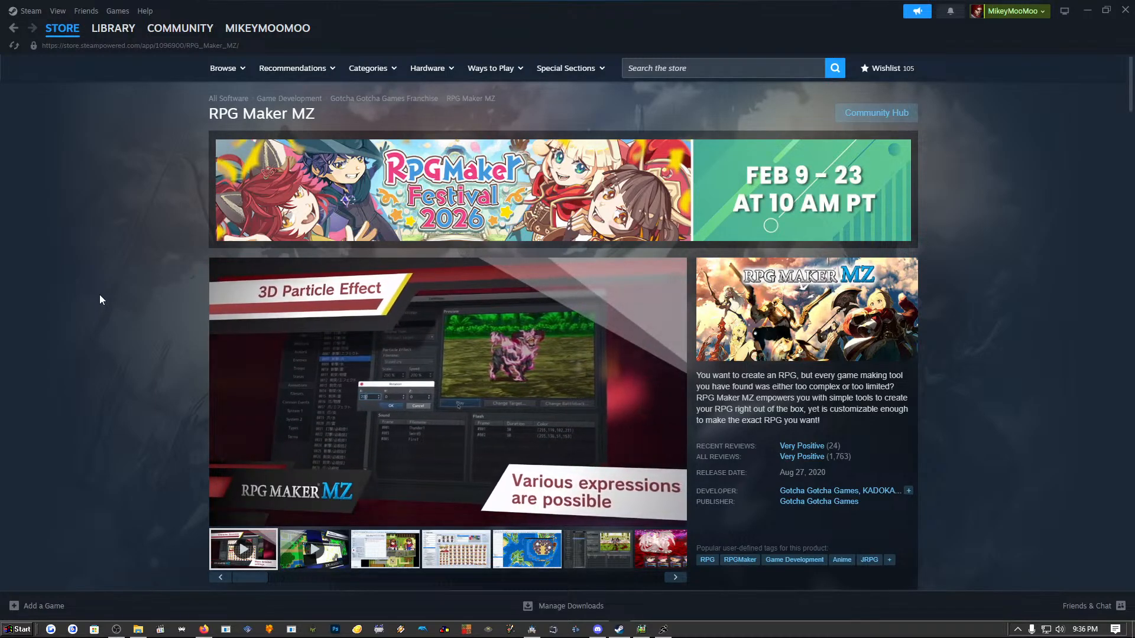
click(114, 30)
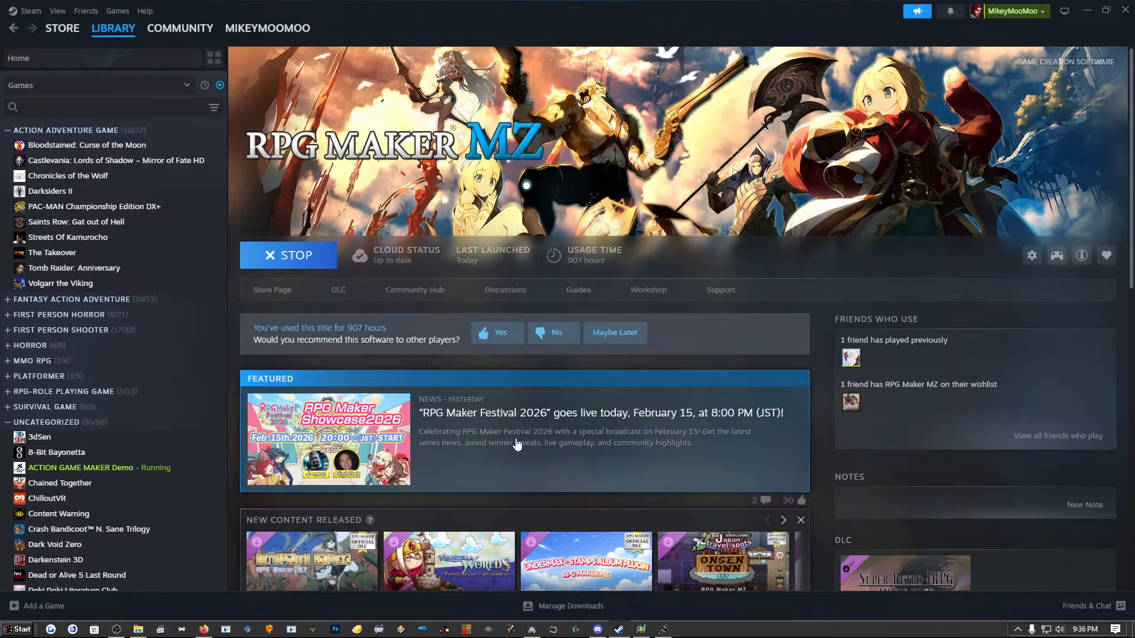
Switch to Firefox, open YouTube in a new tab and search for "the goof fighting a super nintendo".
mouse_move(205, 635)
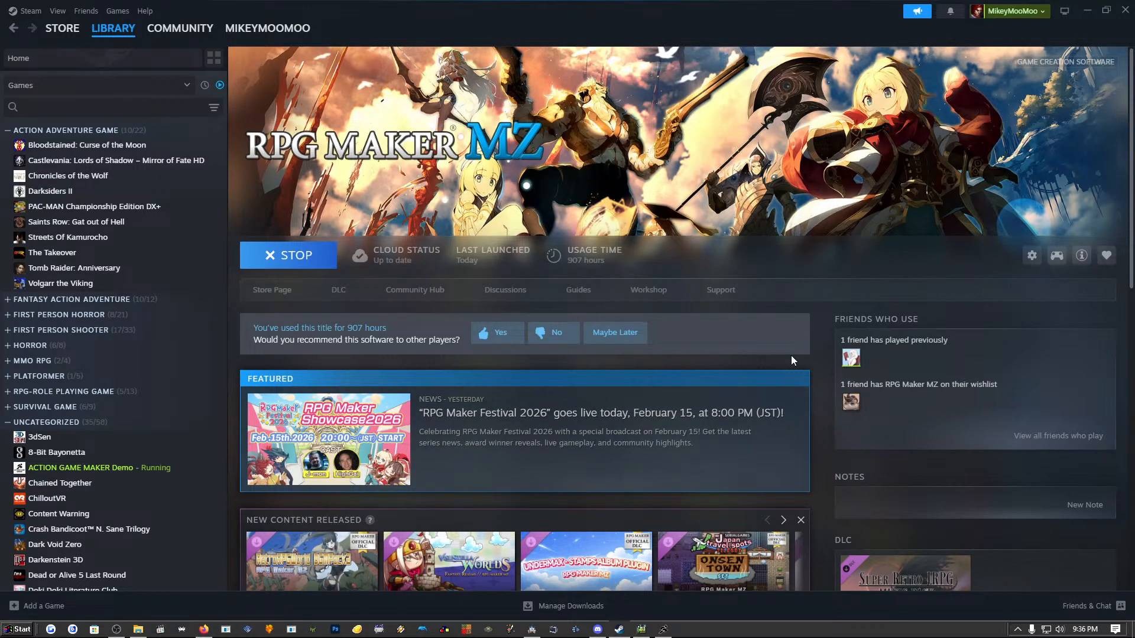
click(207, 631)
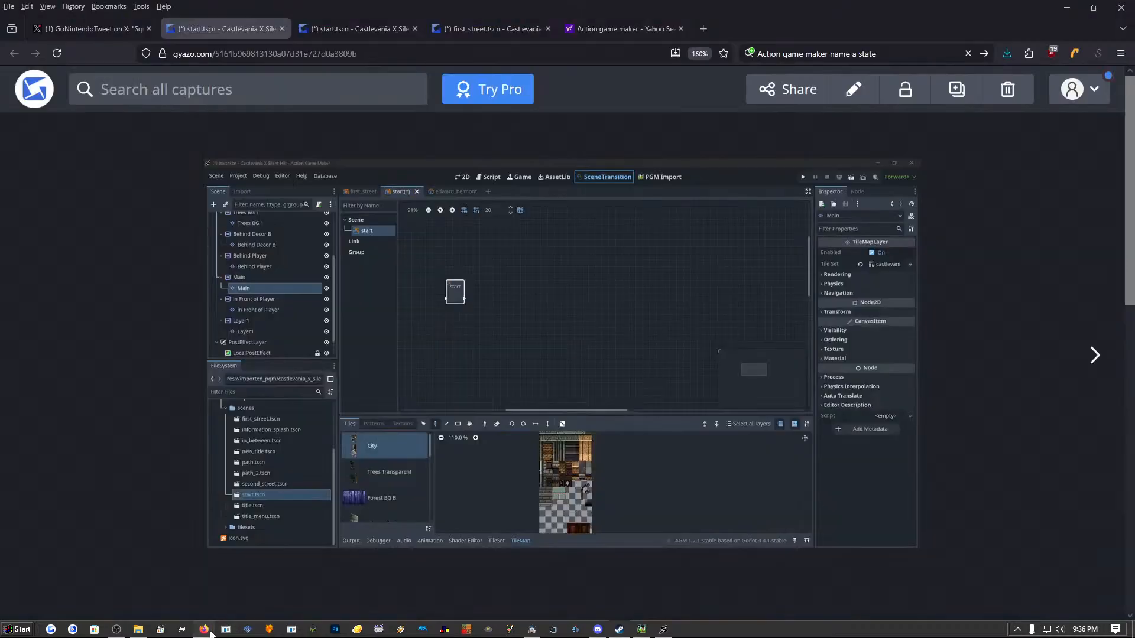
click(701, 31)
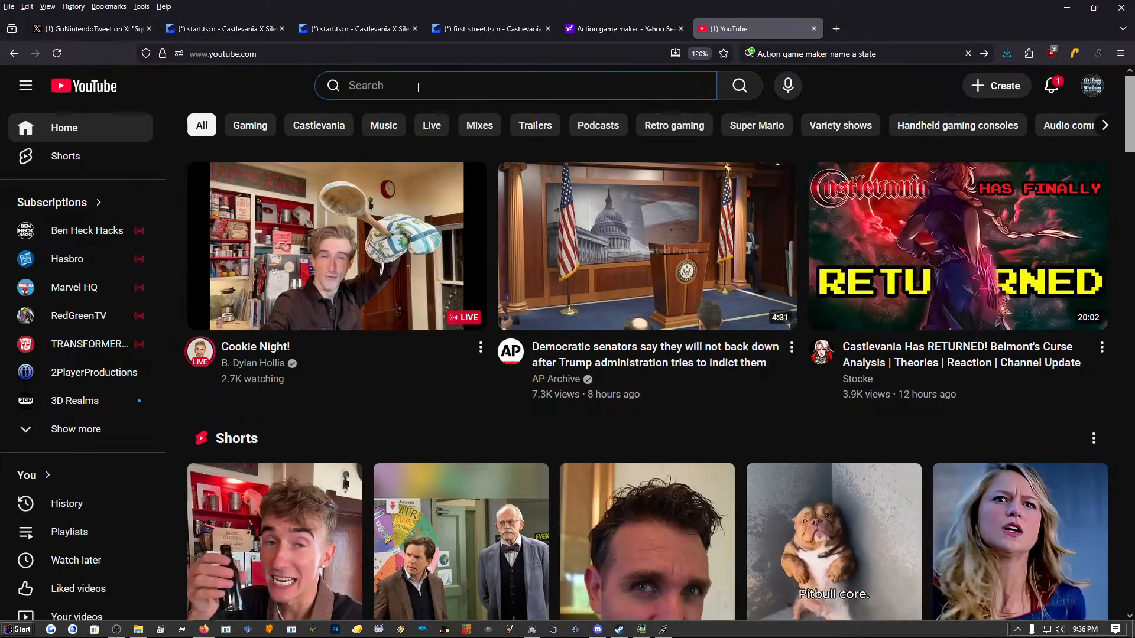
click(418, 87)
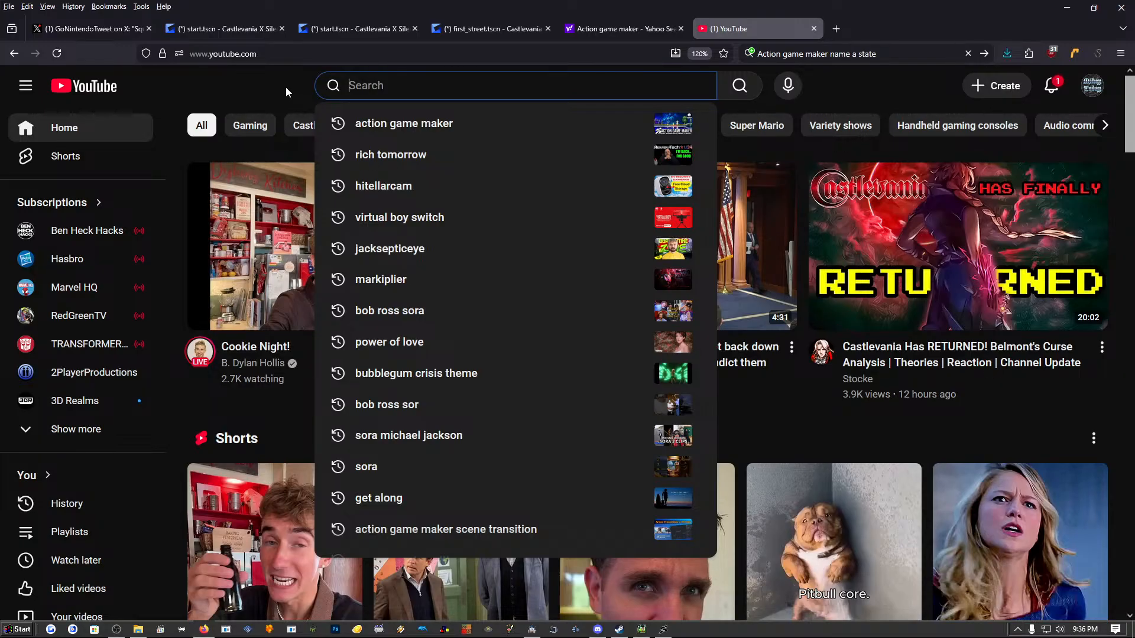
text(the goof fighting a super nintendo)
key(Return)
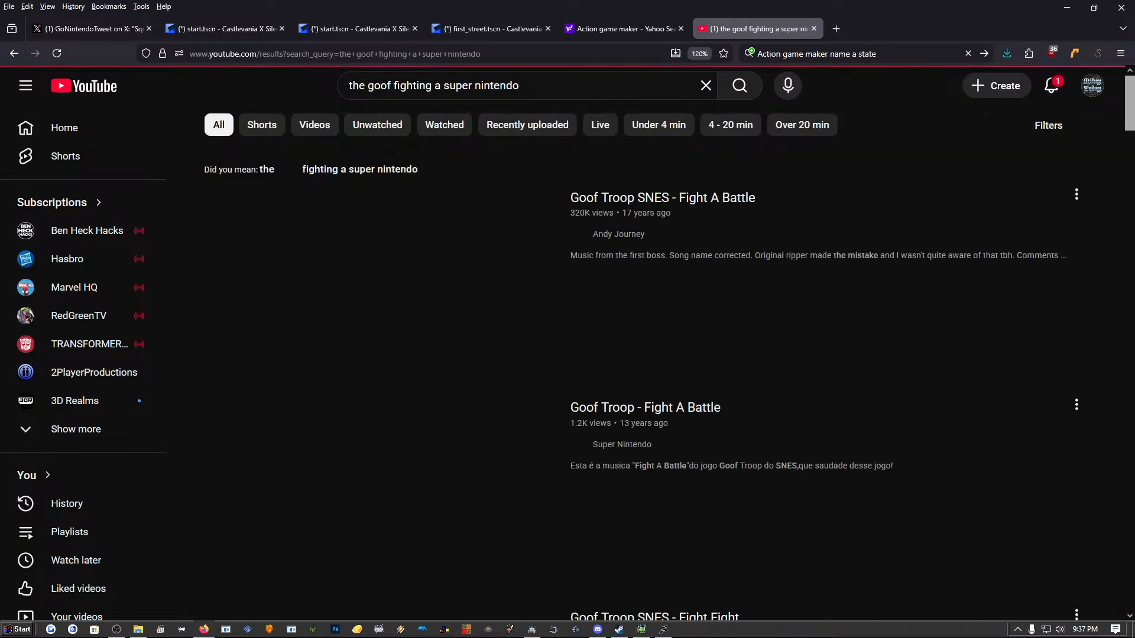
Look through the YouTube search results for the wanted Super Nintendo fight video.
scroll(859, 231, down, 2)
scroll(742, 364, down, 12)
scroll(682, 428, down, 4)
scroll(742, 445, down, 5)
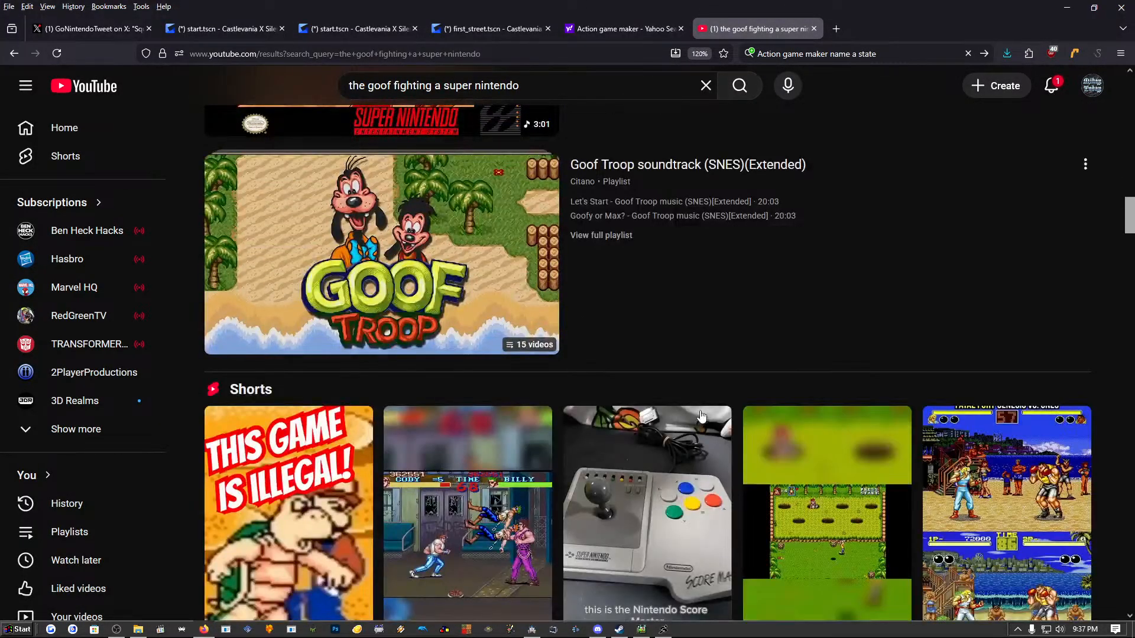
scroll(651, 278, down, 8)
scroll(538, 418, down, 10)
scroll(238, 390, down, 4)
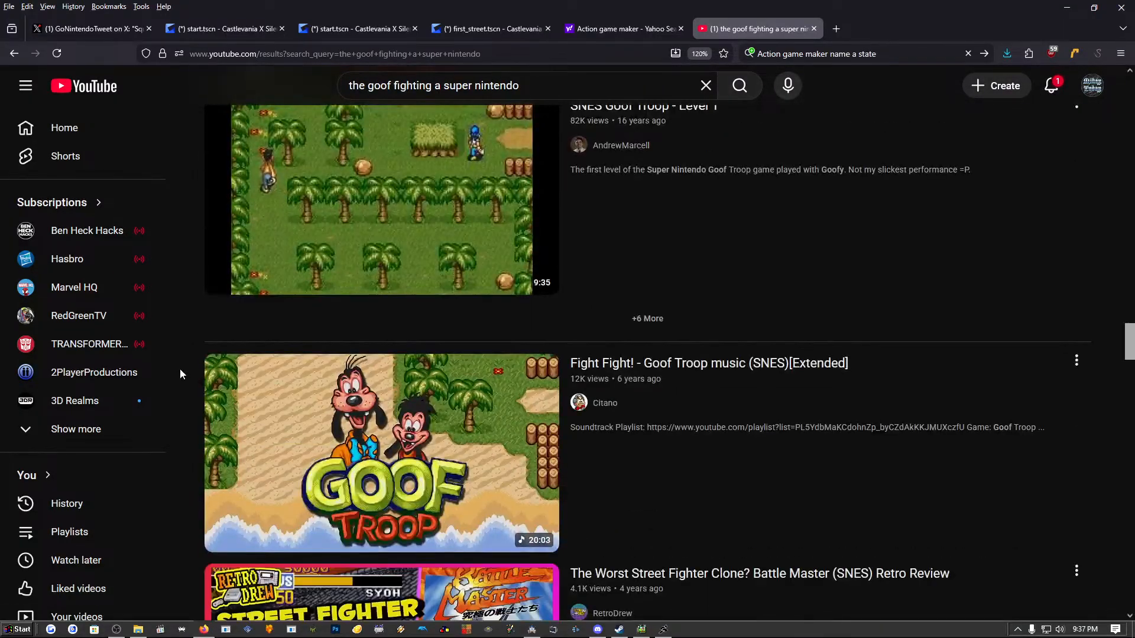
scroll(181, 372, down, 10)
drag(1129, 394, 1122, 56)
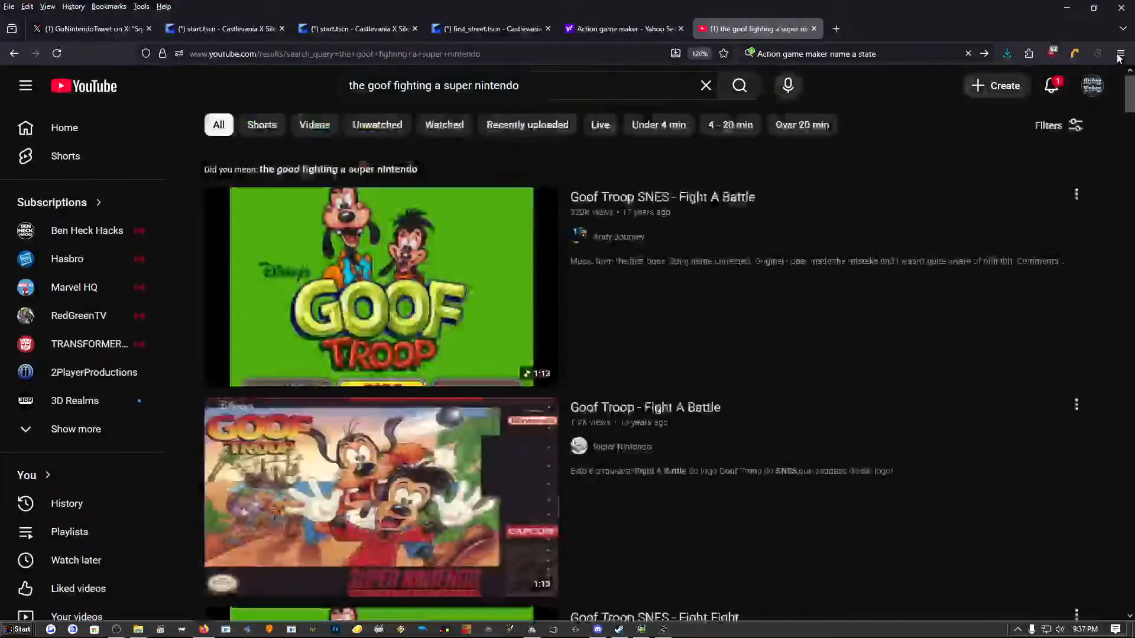
Search YouTube for the channel owner's first name plus "fighting a super nintendo", look through the results and return to the home feed.
triple_click(553, 89)
text(mikey fighting a super nintendo)
key(Return)
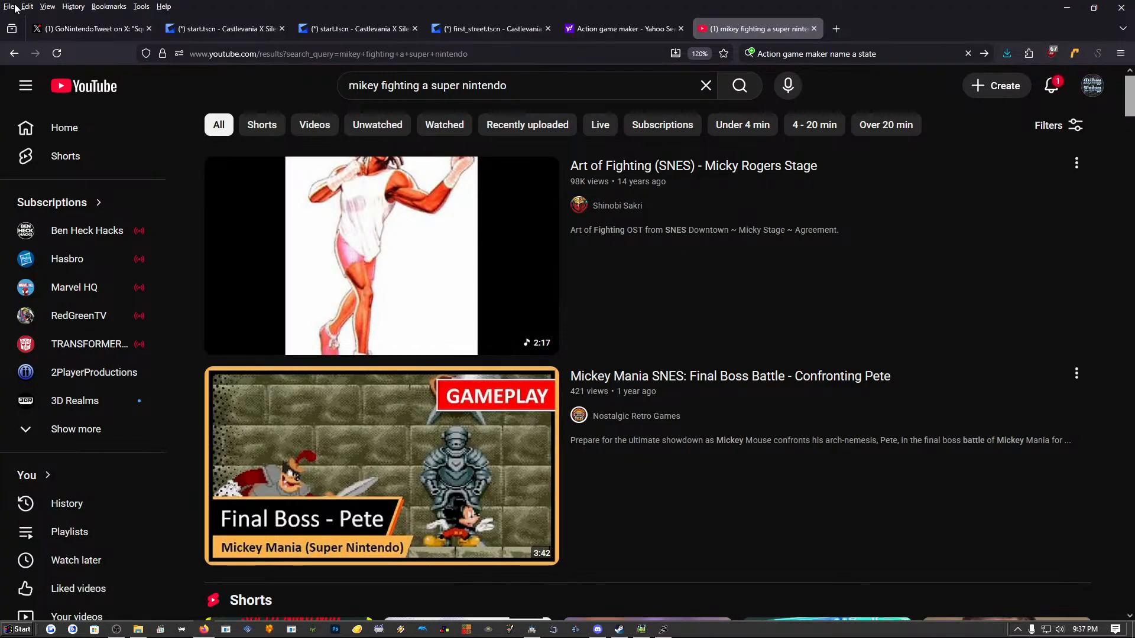
scroll(572, 464, down, 15)
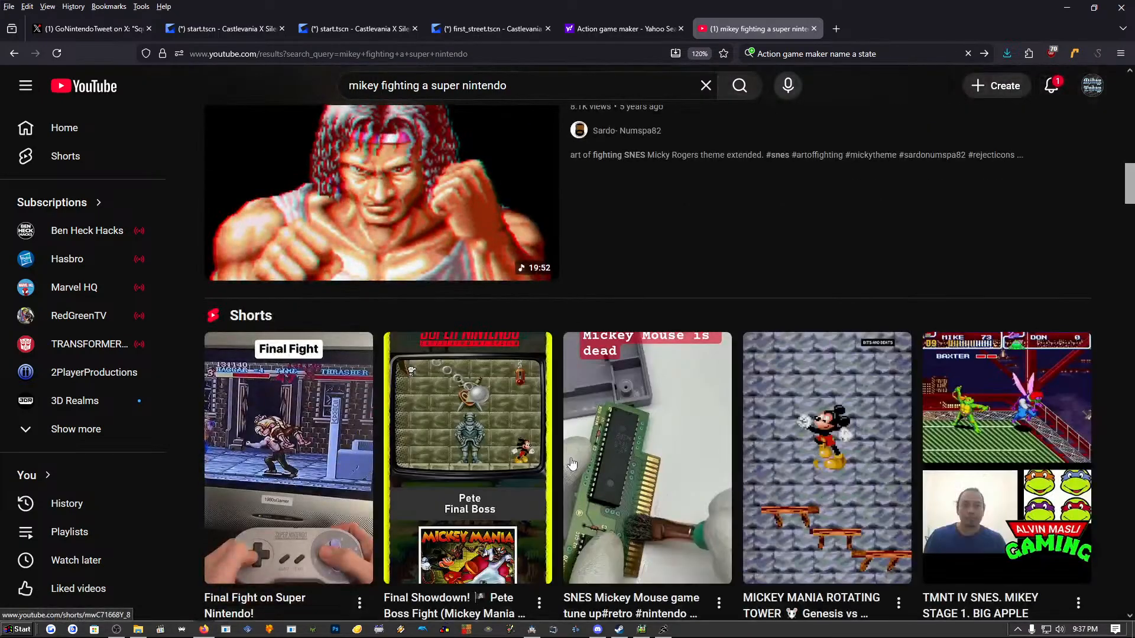
scroll(573, 463, down, 5)
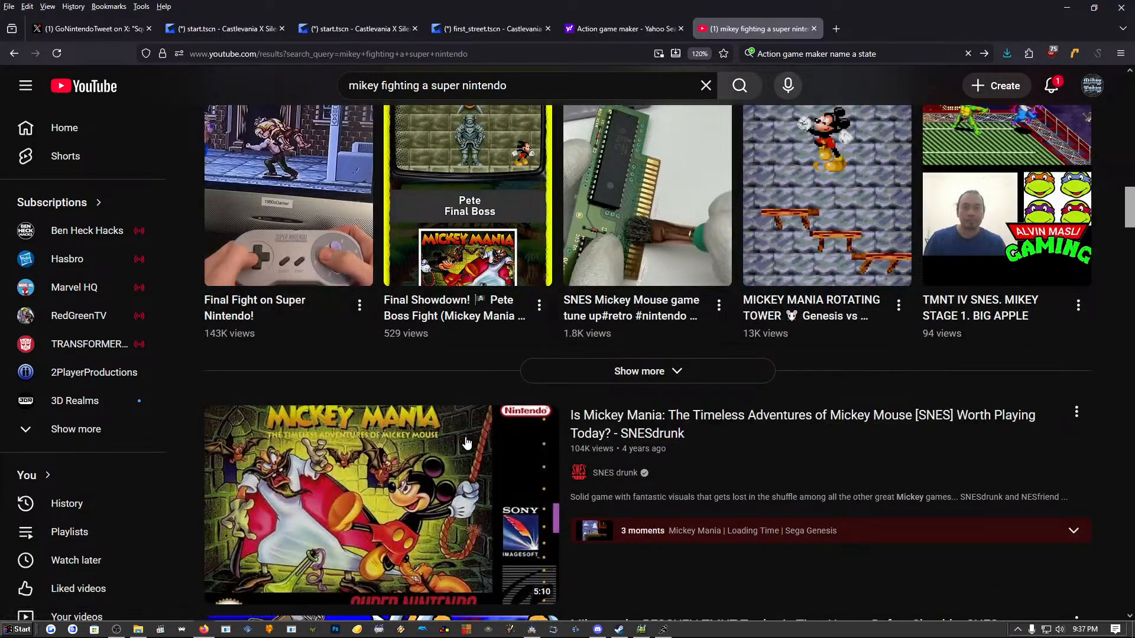
scroll(467, 443, down, 6)
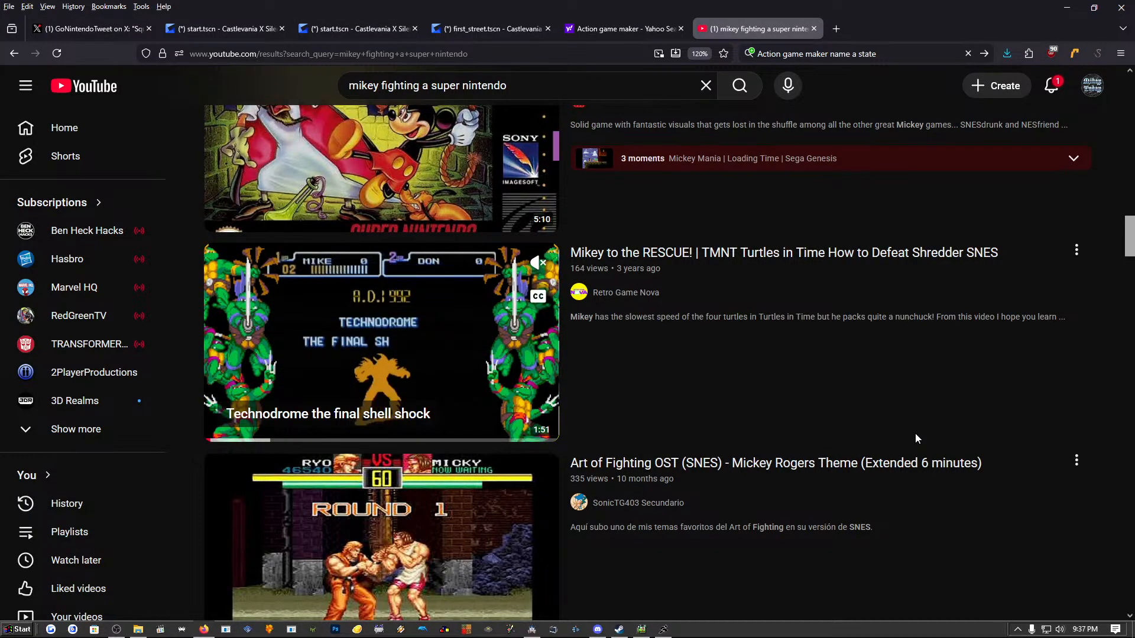
scroll(774, 398, down, 15)
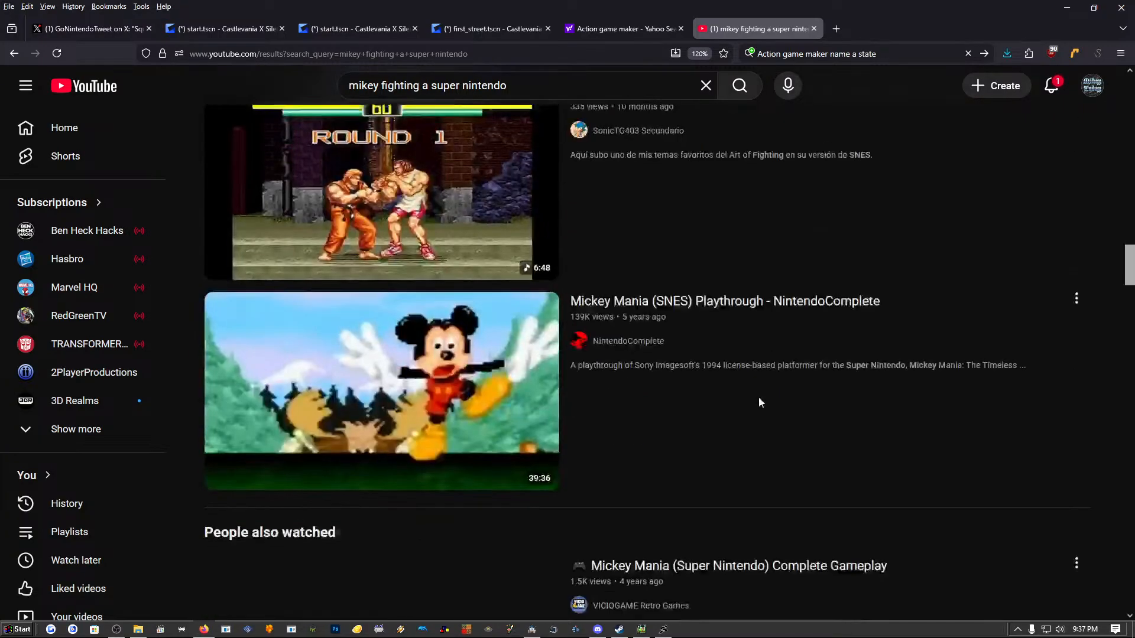
click(119, 120)
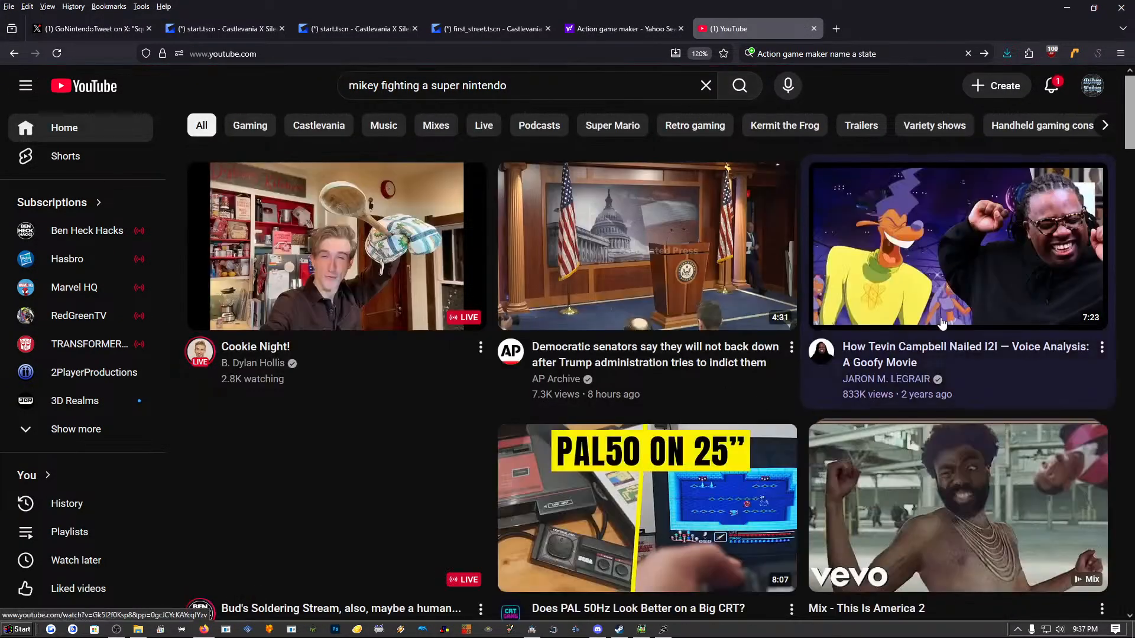
Close the YouTube, Gyazo capture and Yahoo search tabs, keeping only the X post open, and minimize Firefox.
click(814, 29)
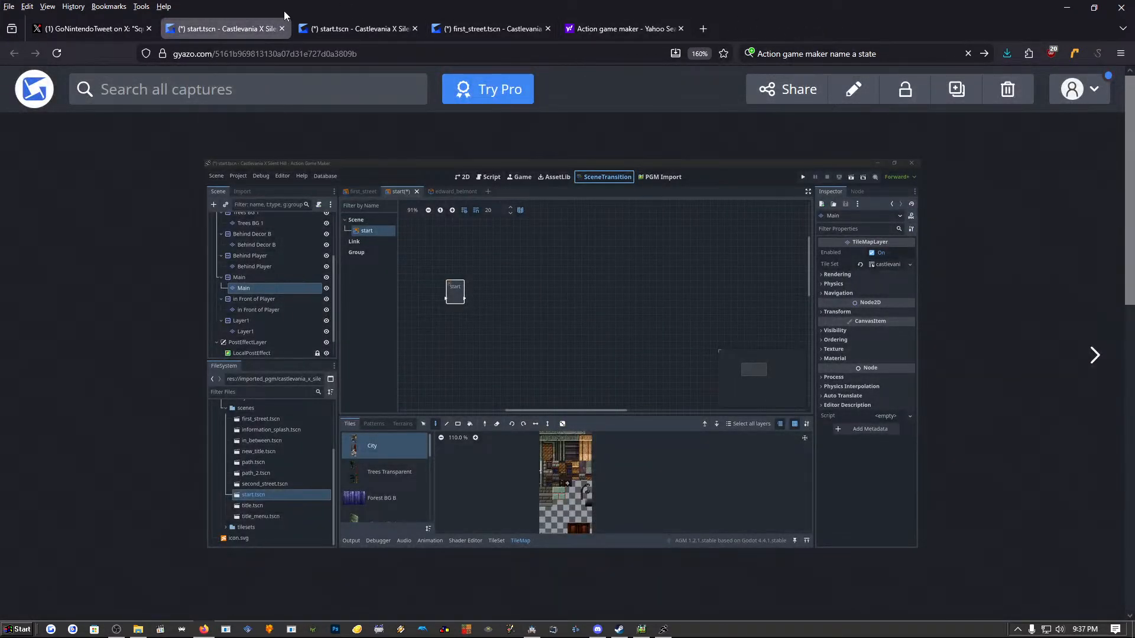
click(282, 29)
click(282, 29)
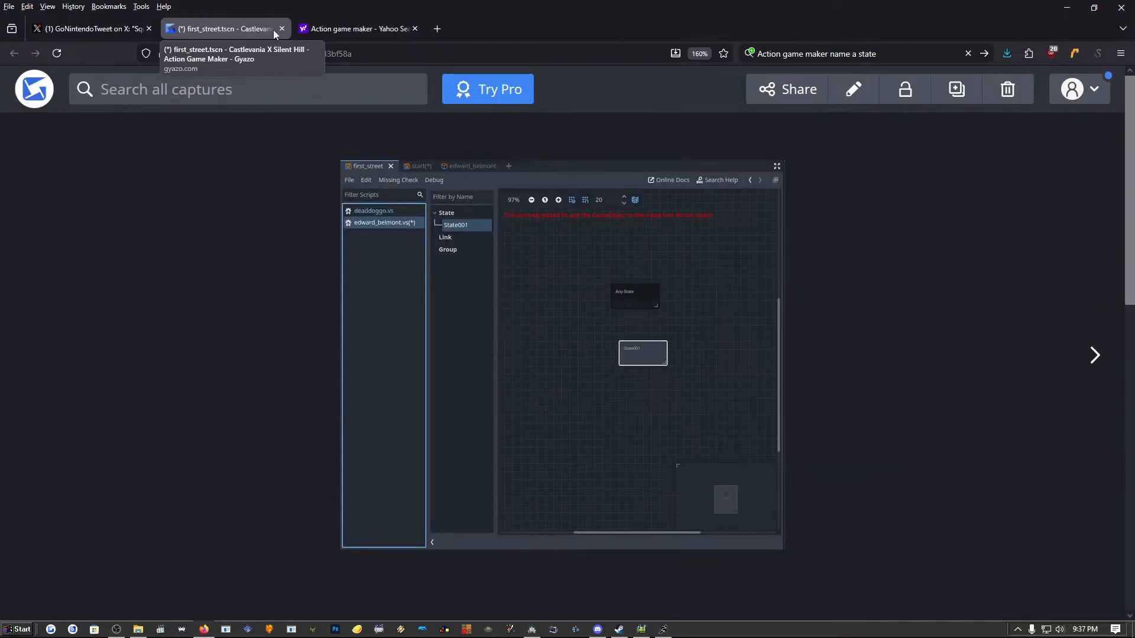
click(279, 29)
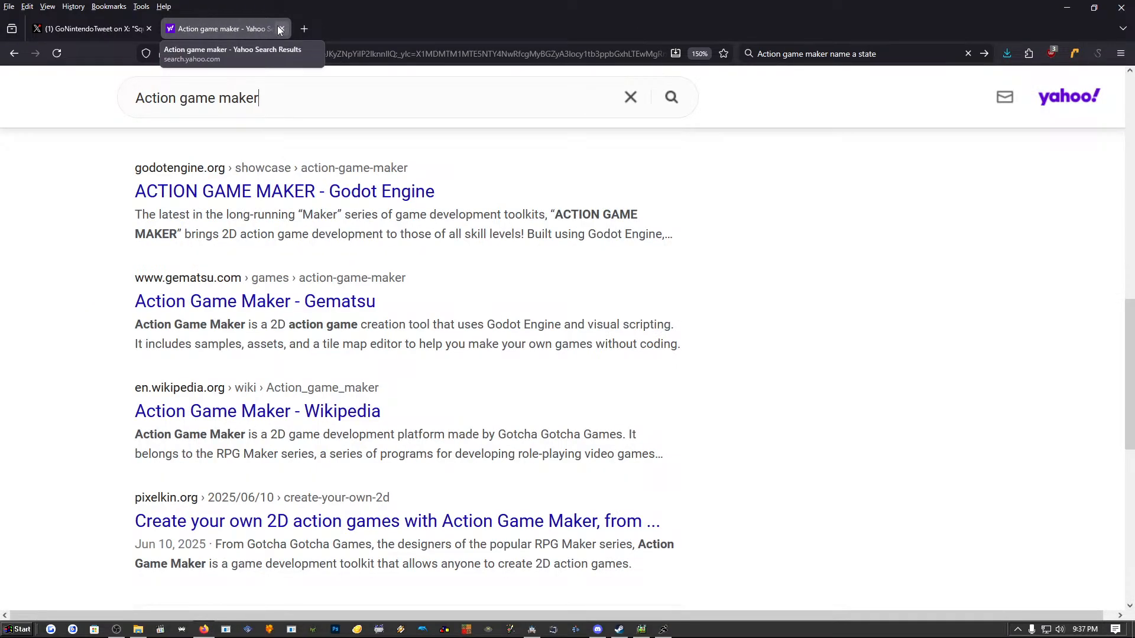
click(280, 29)
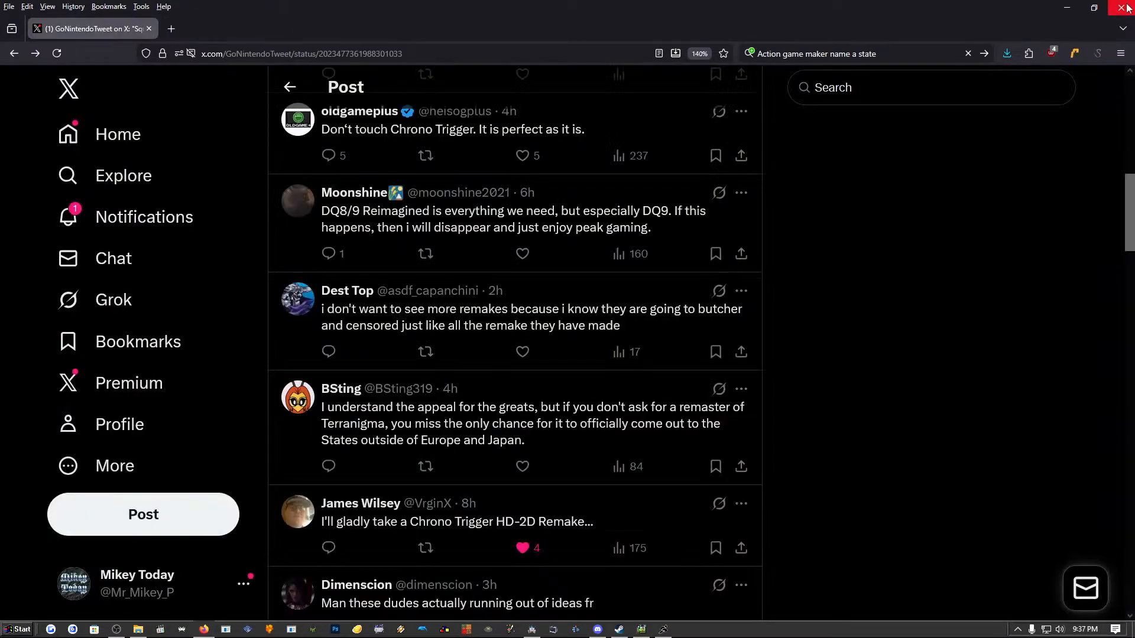
click(1064, 8)
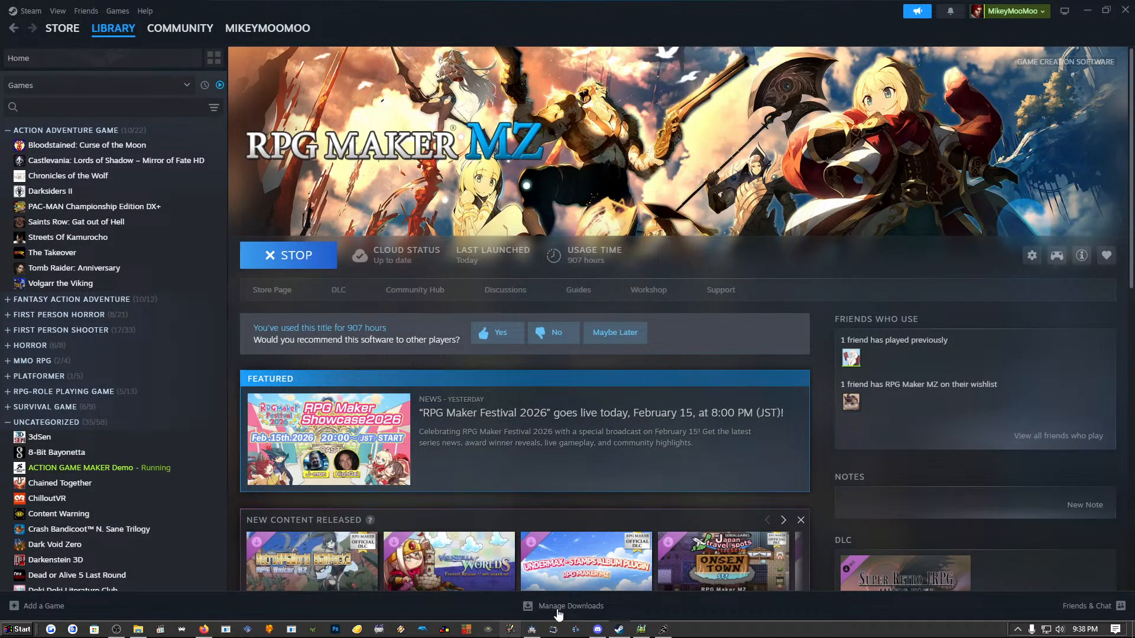
Switch to Action Game Maker, save the edward_belmont scene and close the program.
click(670, 631)
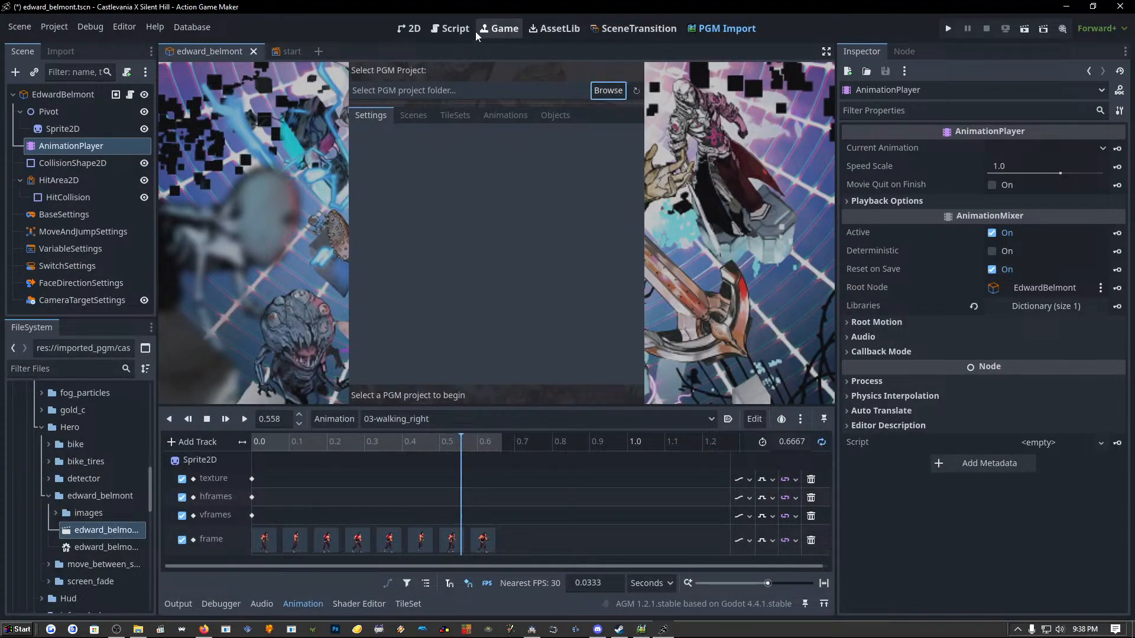
key(ctrl+s)
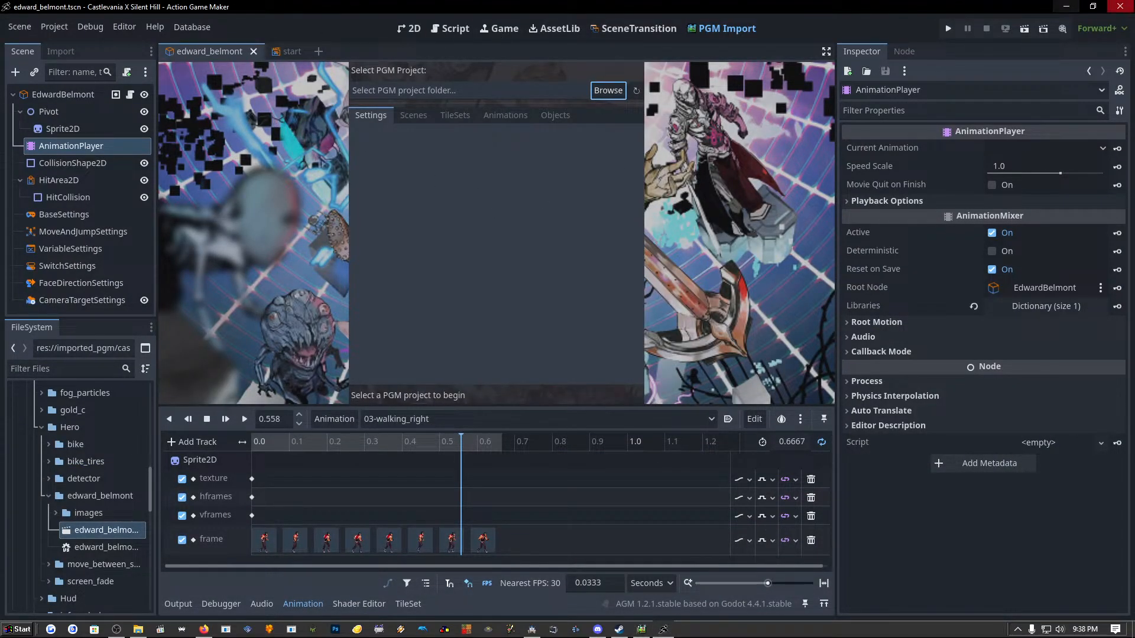
click(1120, 6)
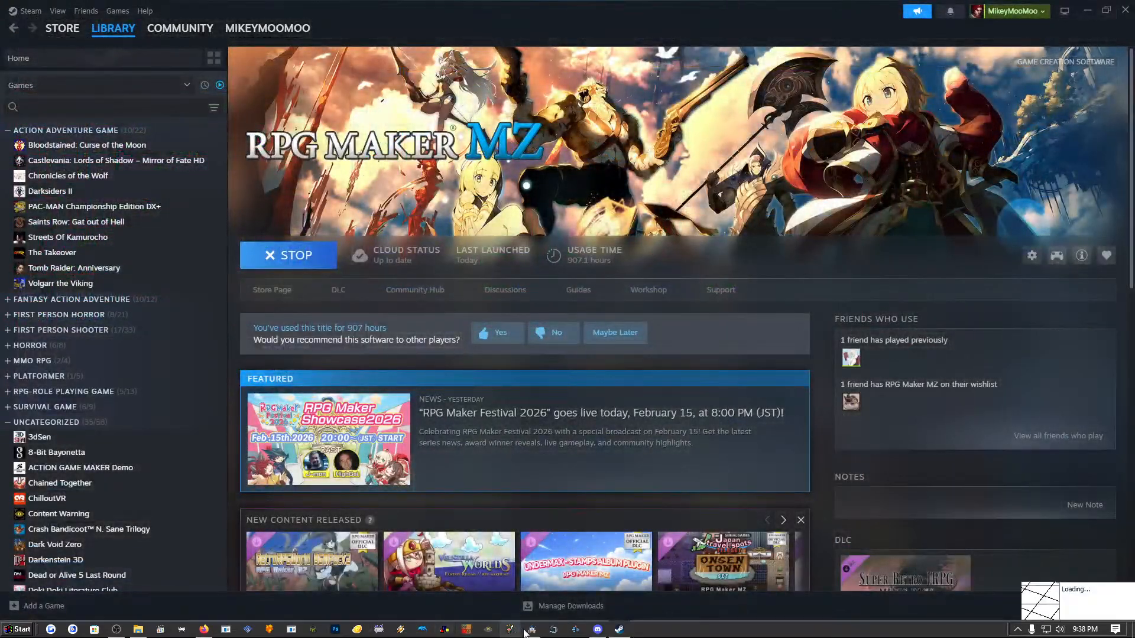
Close RPG Maker MZ and show the home page of the Steam library.
click(444, 630)
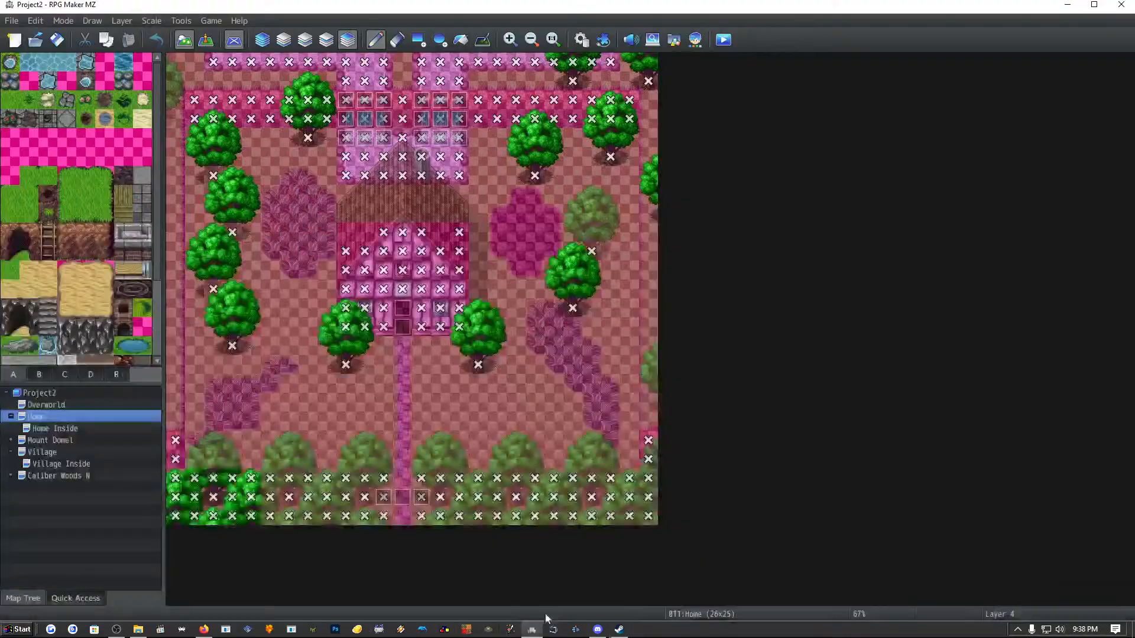
click(1121, 6)
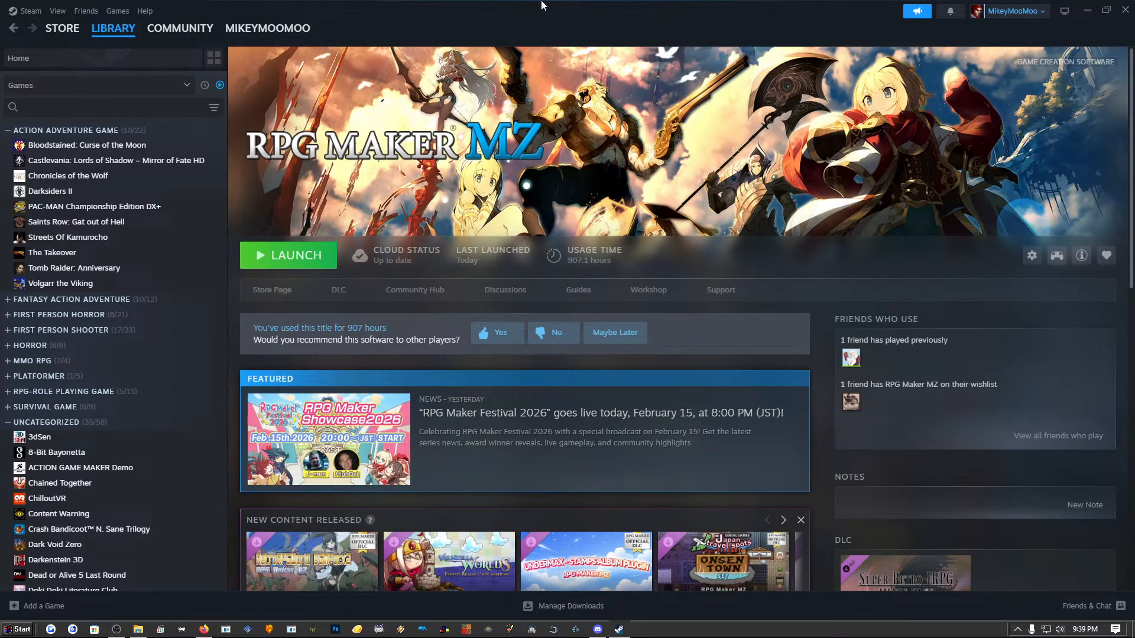
click(118, 31)
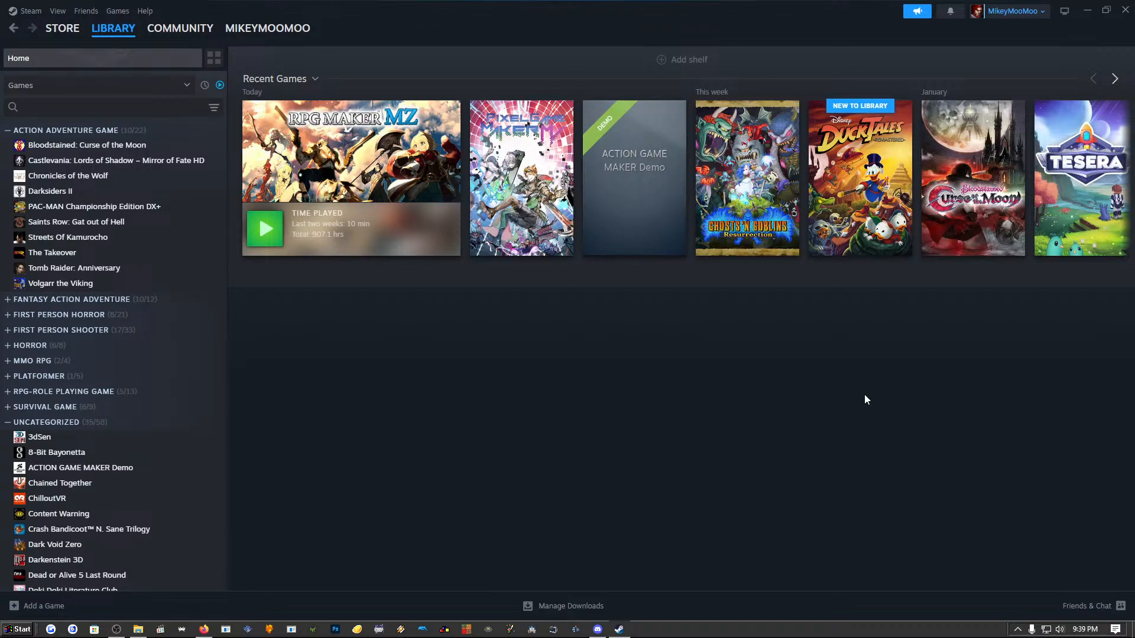
Browse further through the Recent Games shelf, view the Fallout 3: Game of the Year Edition page, and return to the library home.
click(1114, 79)
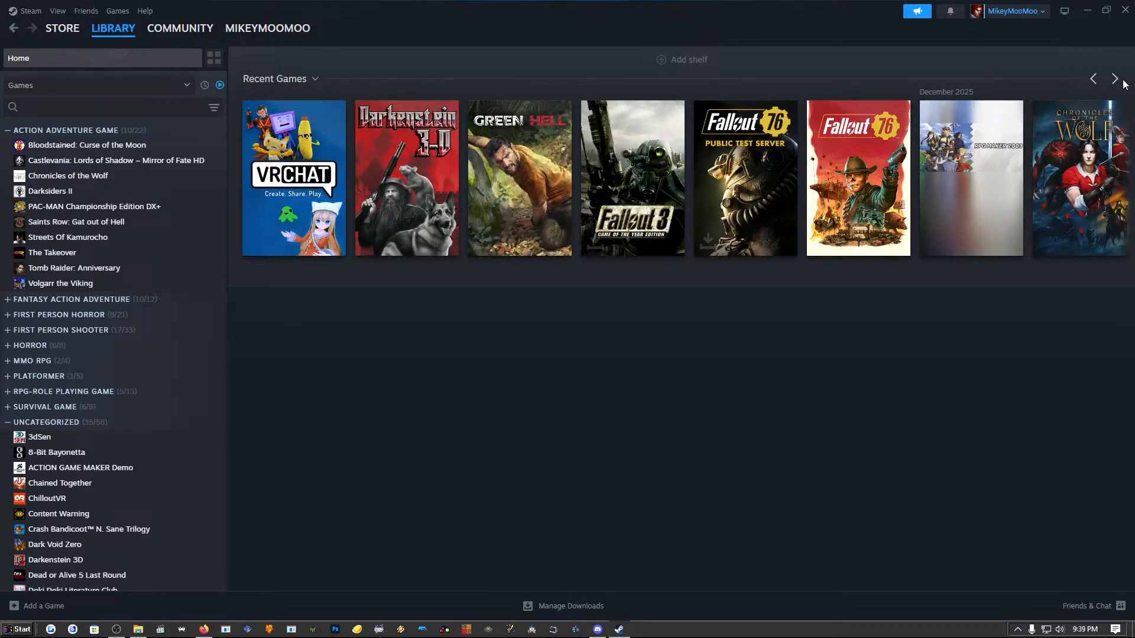
click(637, 220)
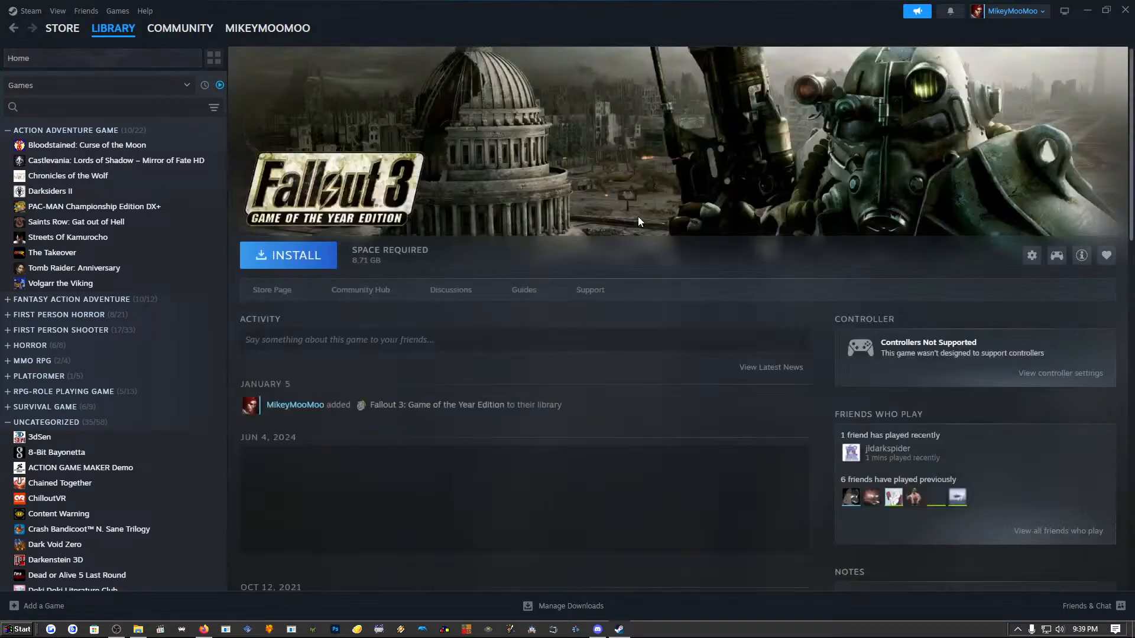
click(114, 31)
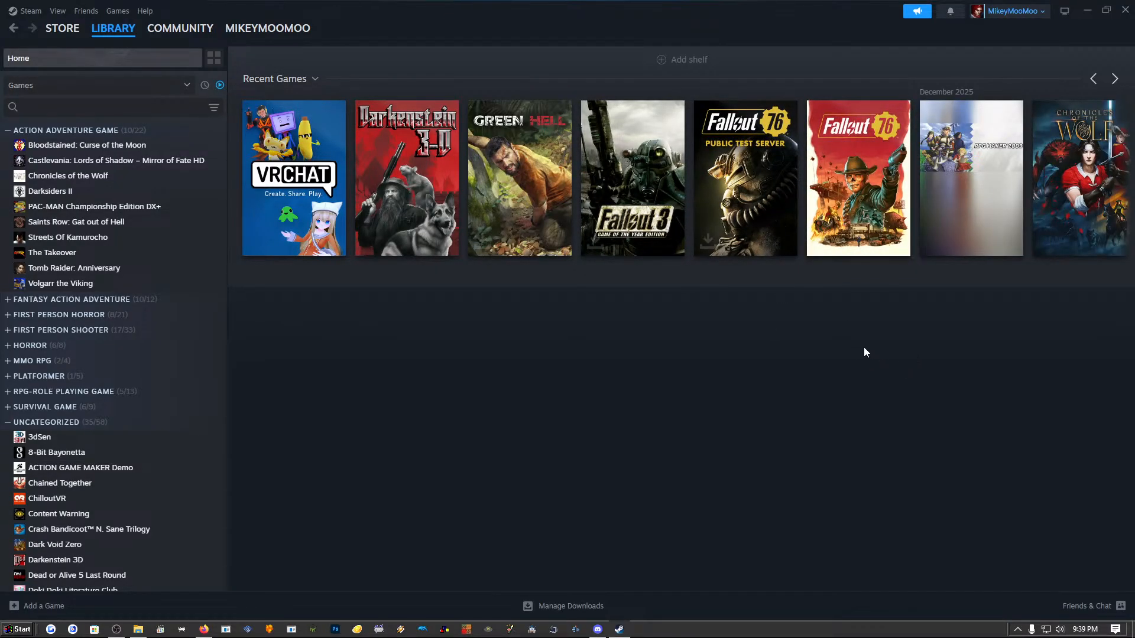
mouse_move(870, 187)
Check the Firefox window briefly, view the general channel of the ACTION GAME MAKER OFFICIAL server in Discord, and return to Steam.
mouse_move(202, 630)
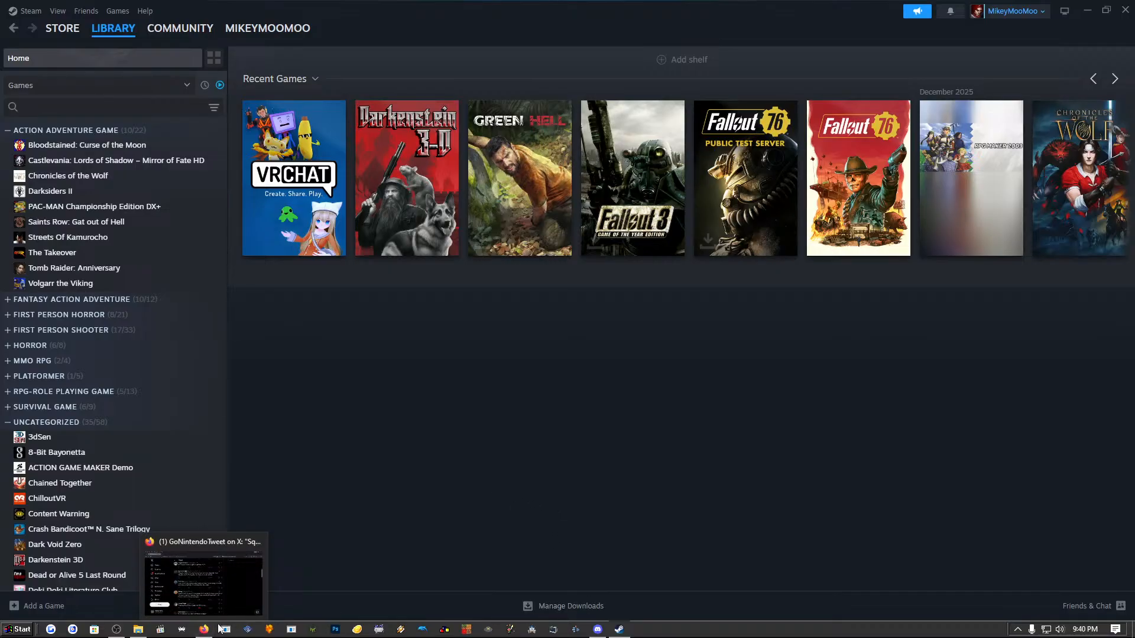
click(203, 630)
click(205, 635)
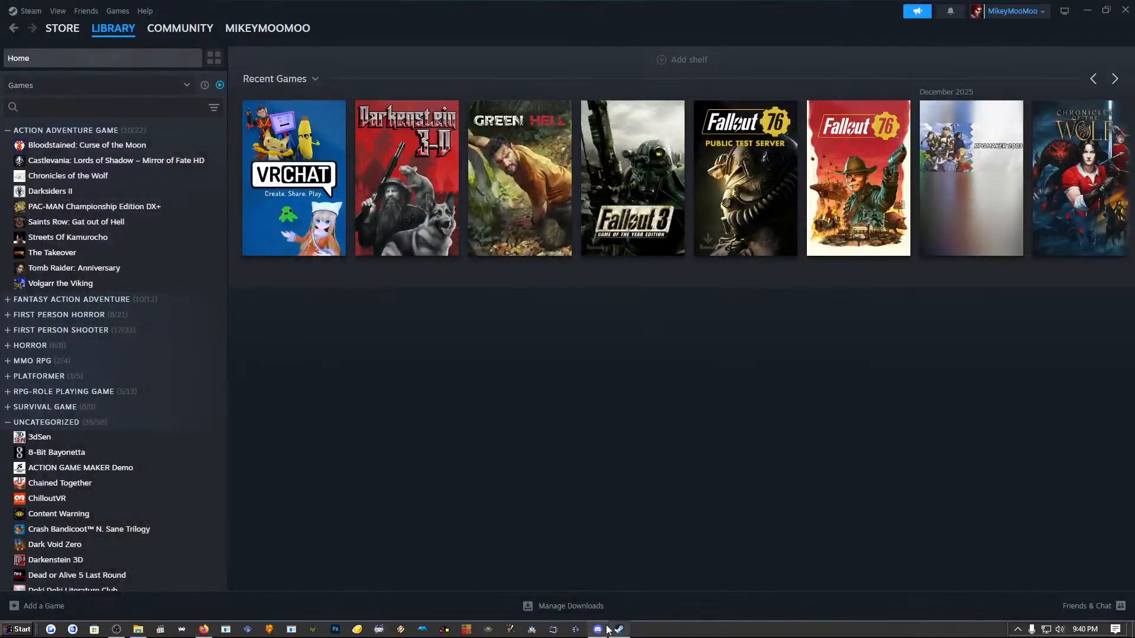
click(598, 634)
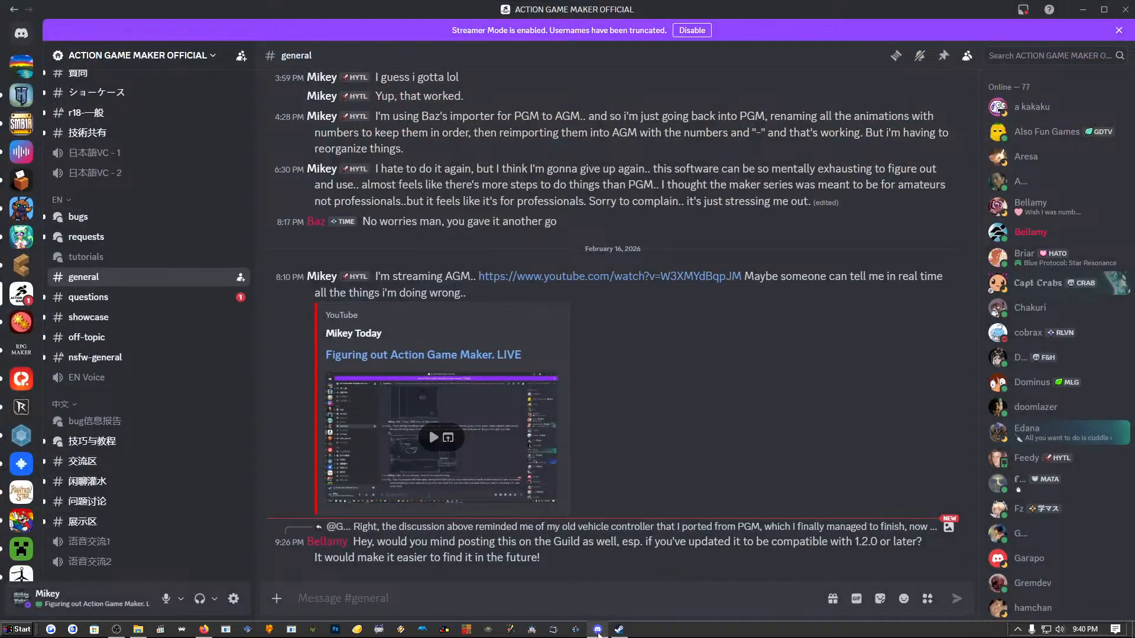
click(598, 631)
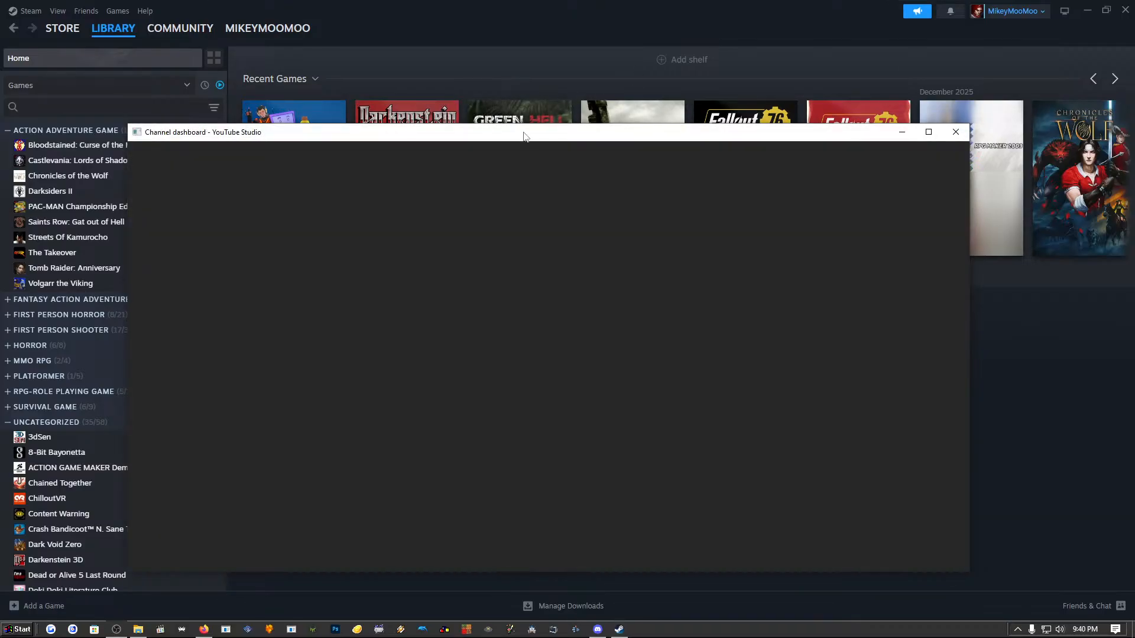
Move the YouTube Studio channel dashboard window off this screen, leaving the Steam library uncovered.
drag(524, 134, 1134, 121)
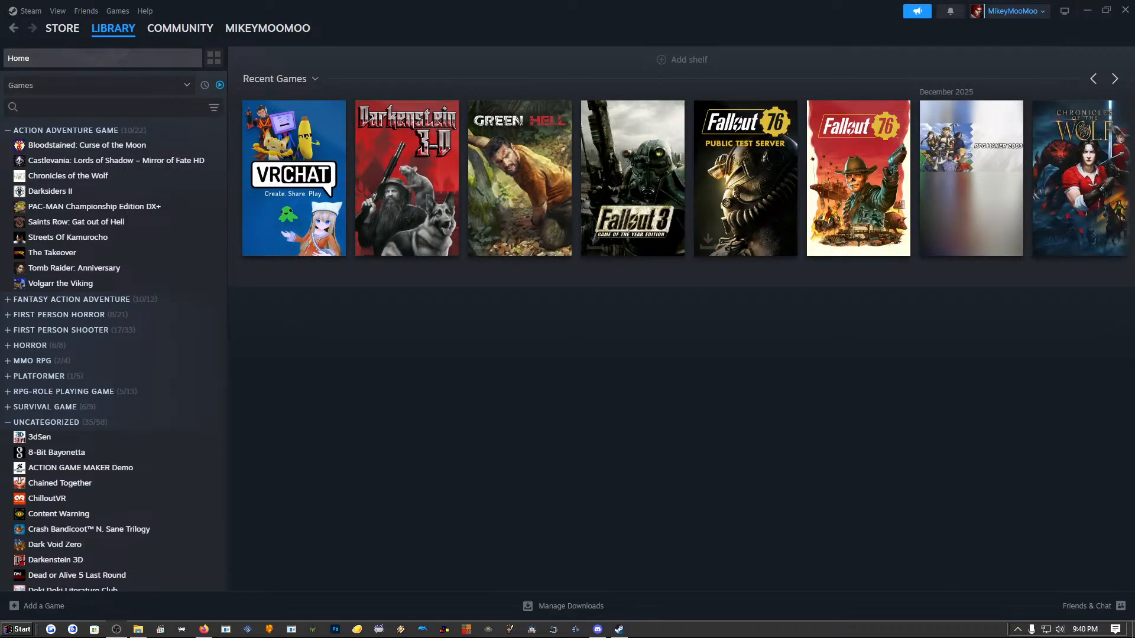